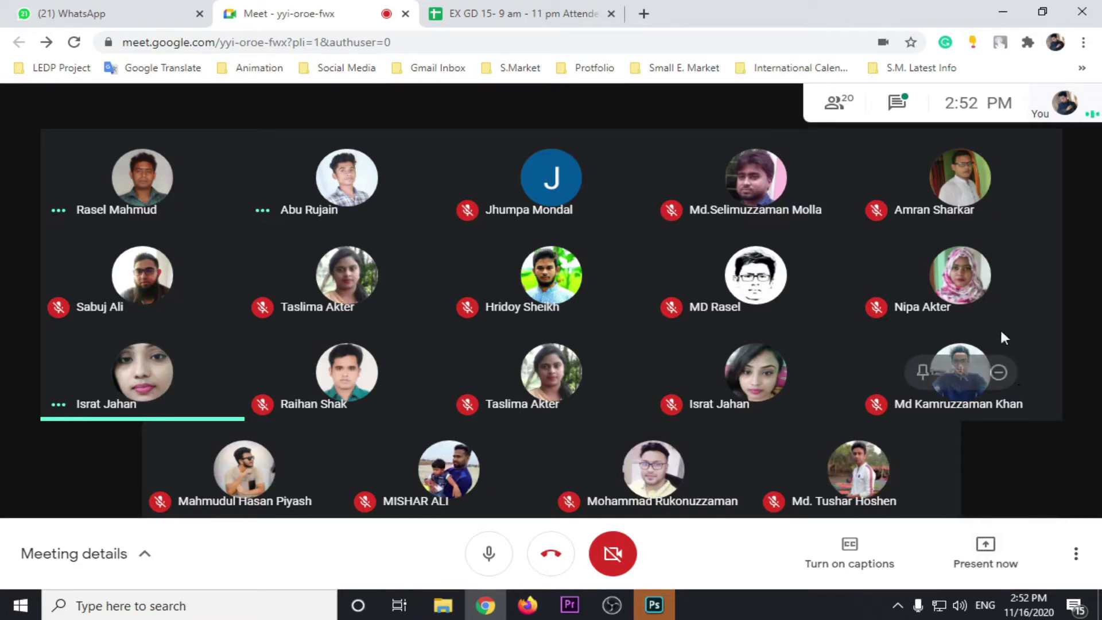
Present the entire screen to the Google Meet call, then minimize Chrome to reveal Photoshop.
click(899, 109)
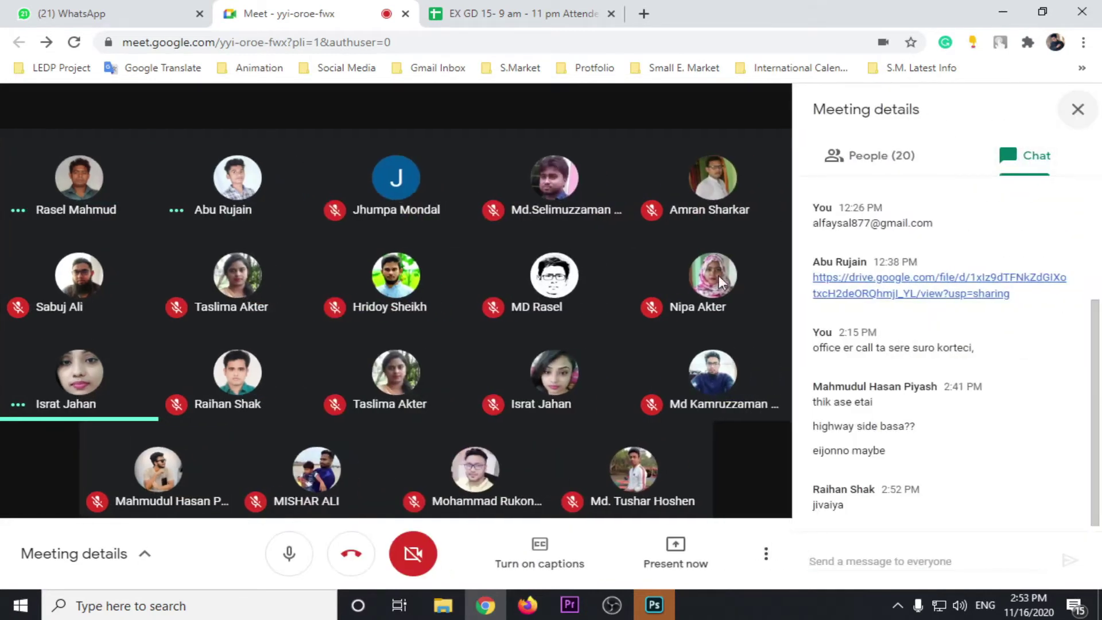
click(1077, 111)
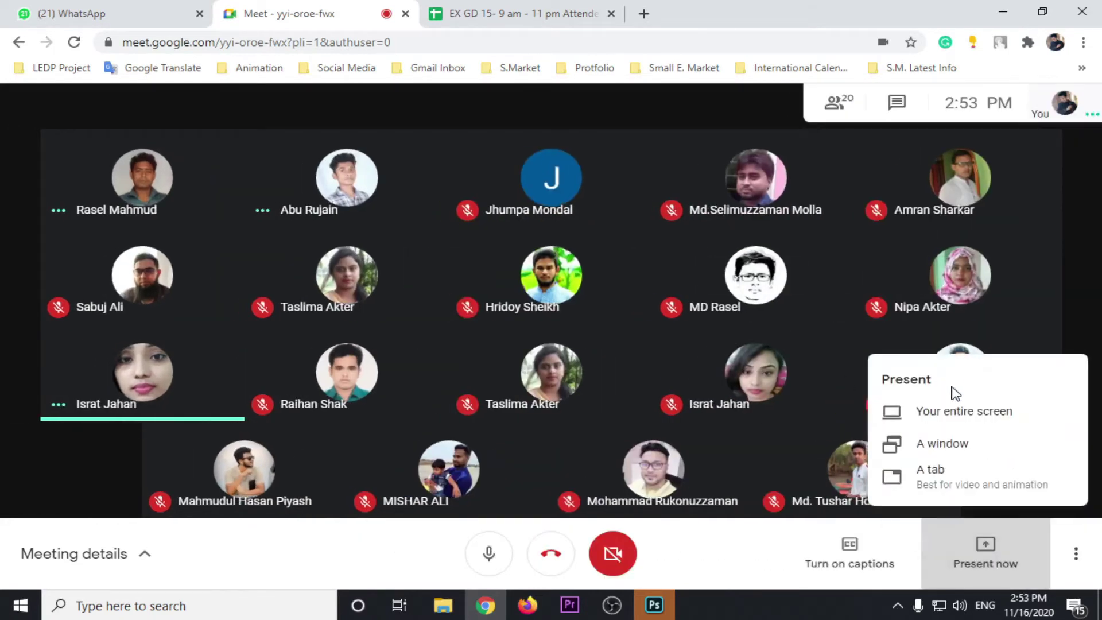
click(941, 411)
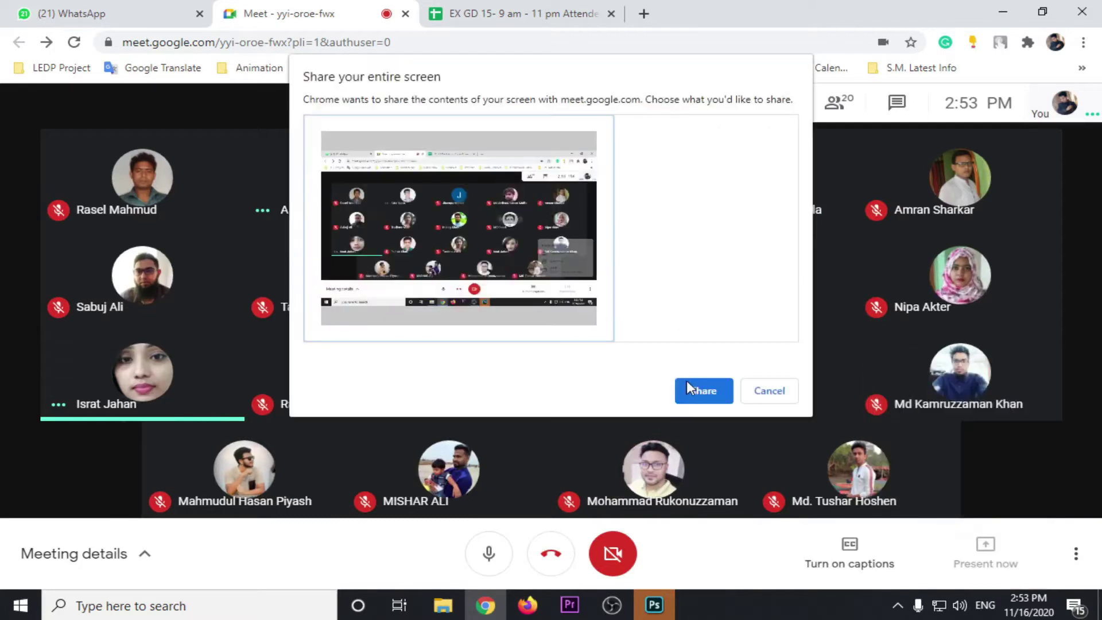
click(691, 385)
click(701, 565)
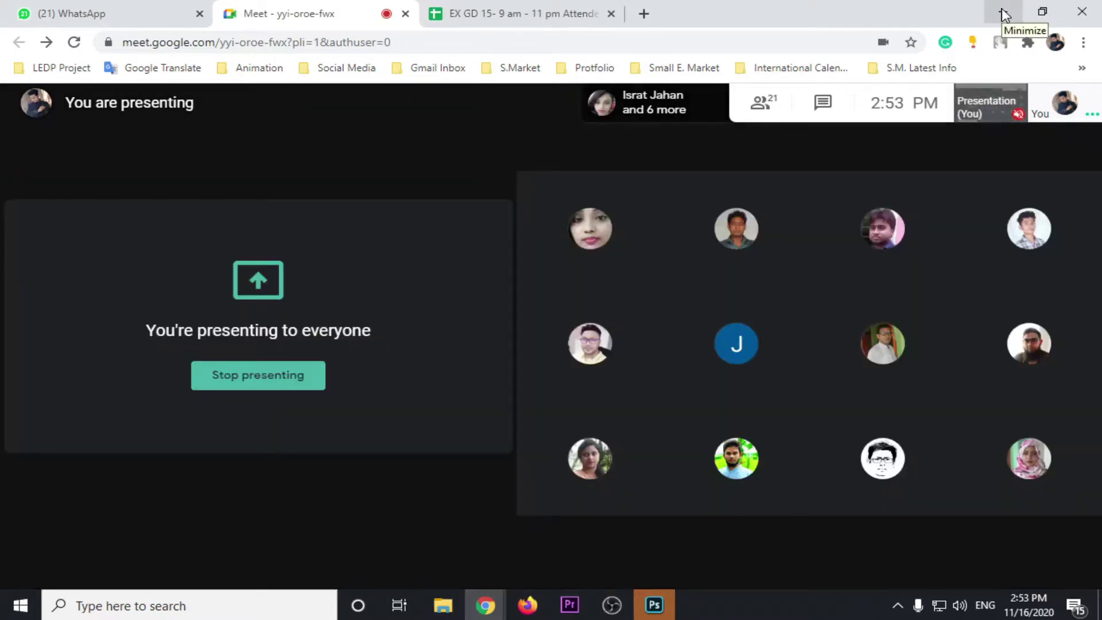
click(1003, 15)
Check Photoshop's recent files, then open FB Post Design.psd from File Explorer's Class folder.
click(30, 10)
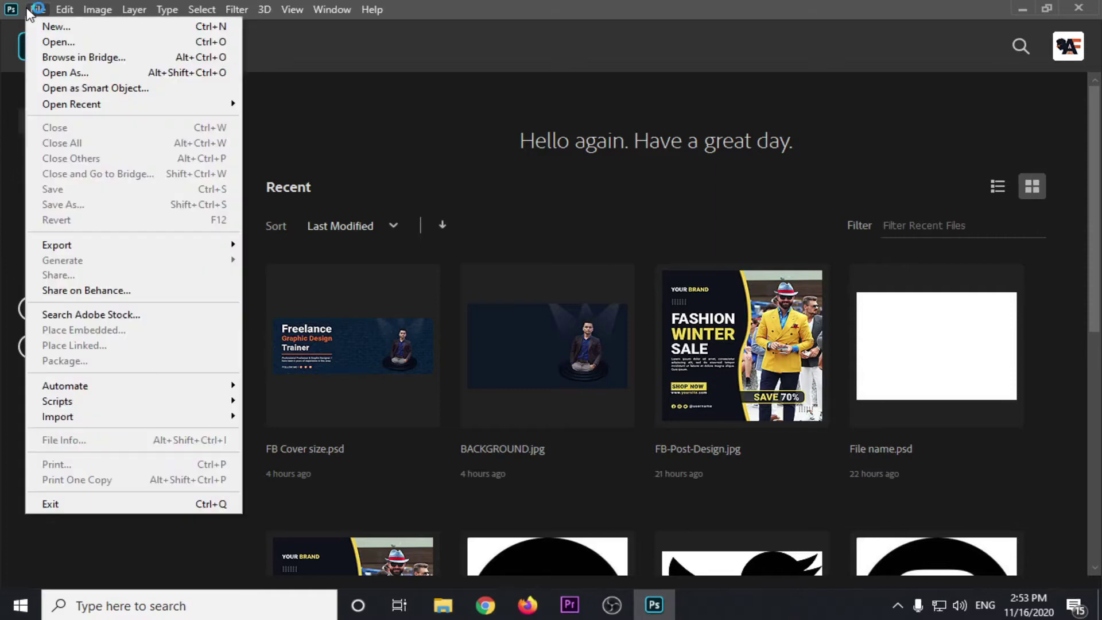
click(109, 107)
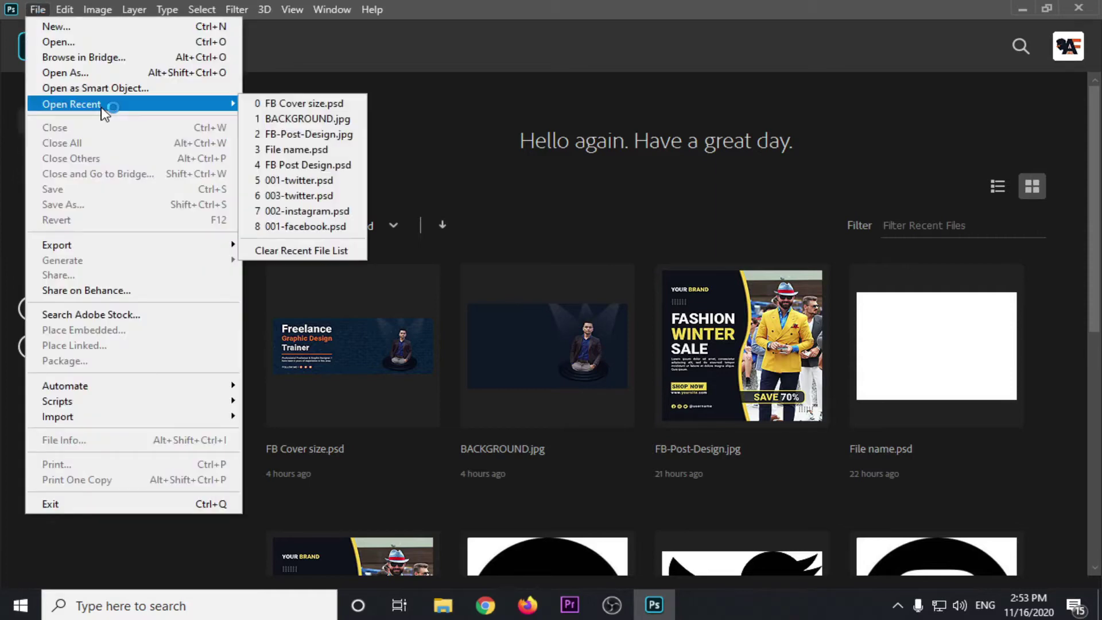
click(1024, 10)
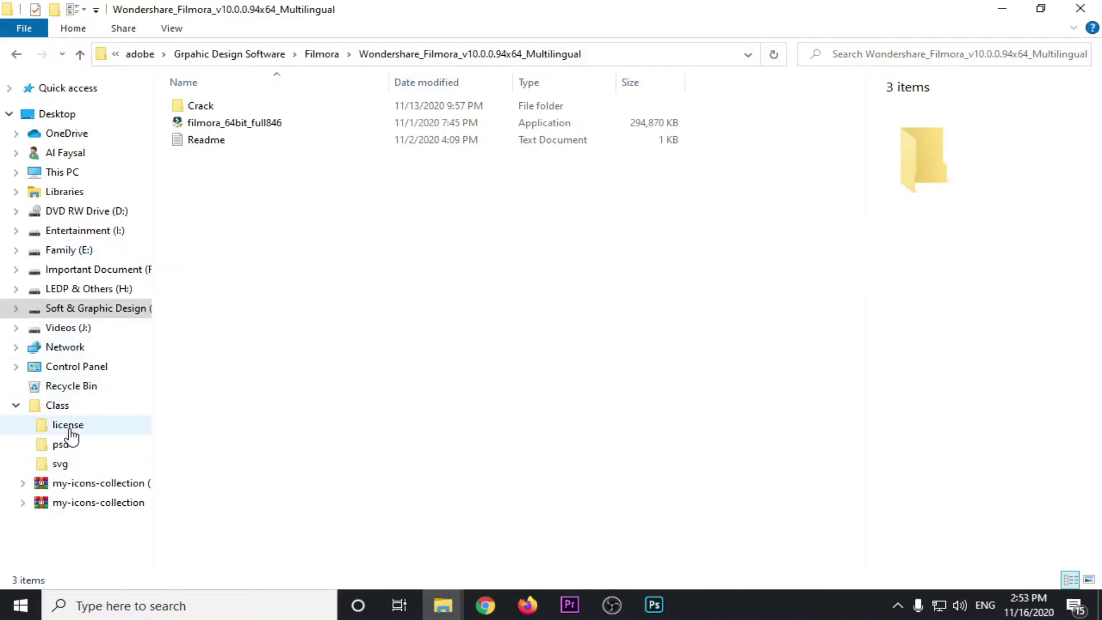
click(67, 407)
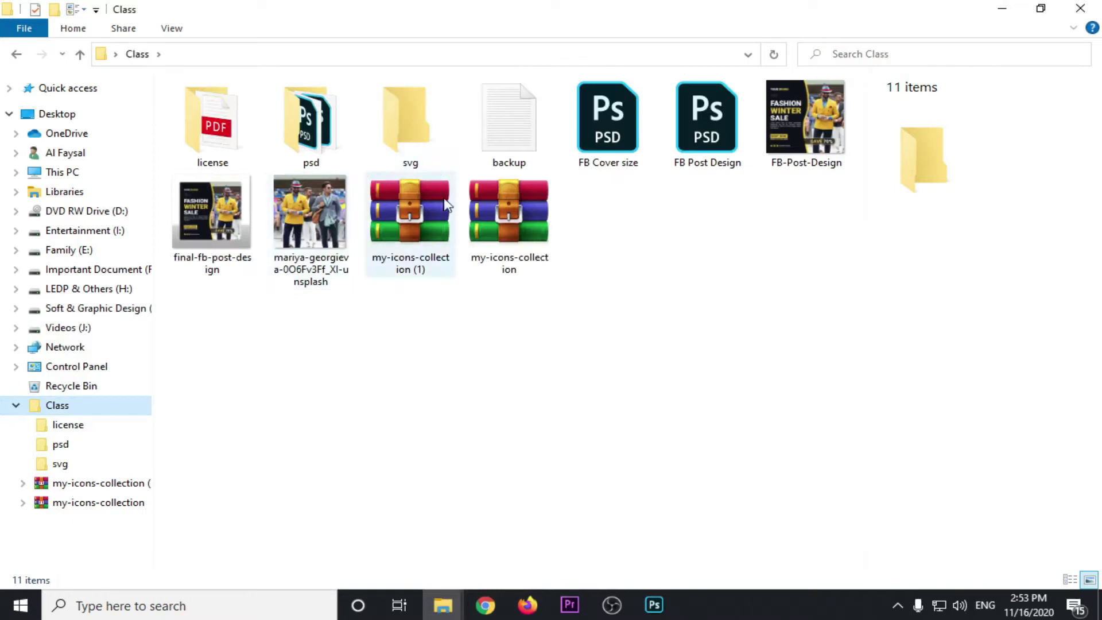
double_click(697, 152)
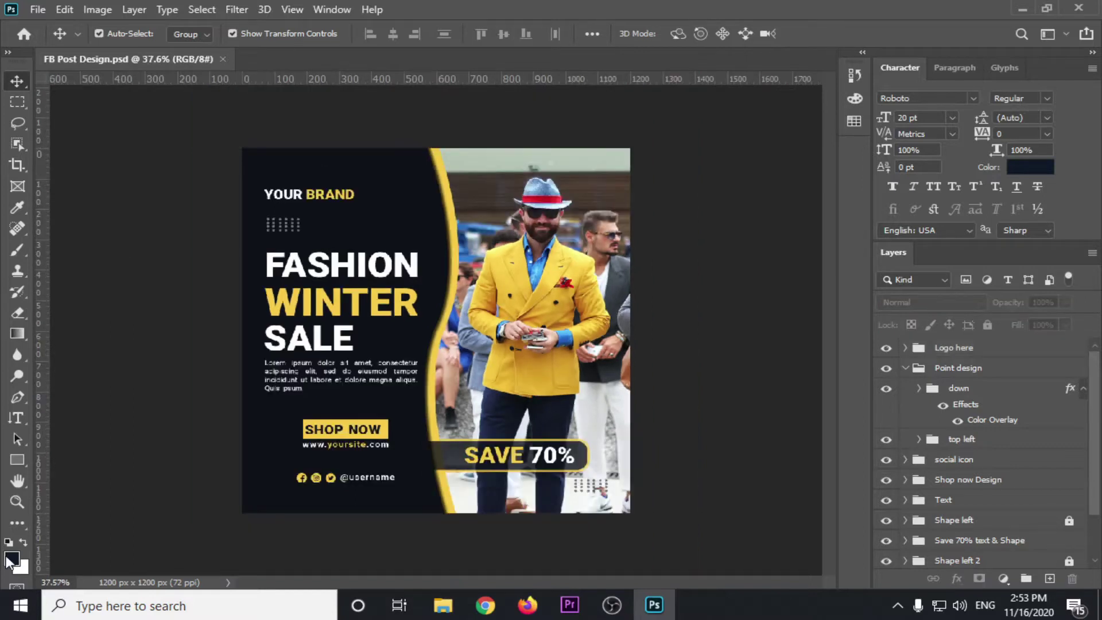
Sample the design's yellow, f8cf45, as Photoshop's background colour.
click(22, 571)
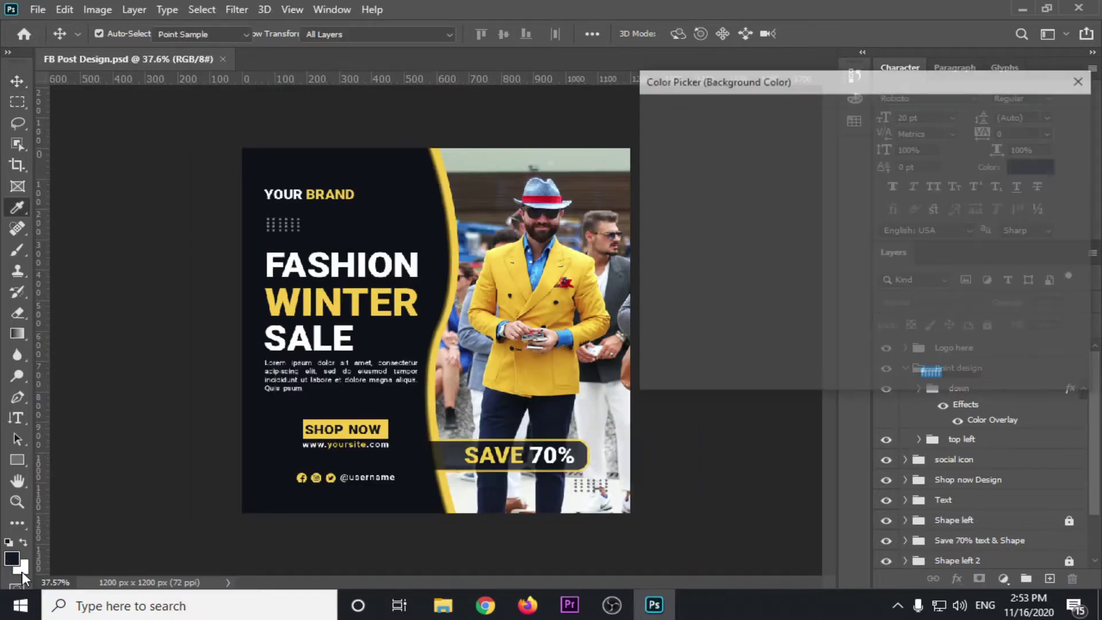
click(1076, 112)
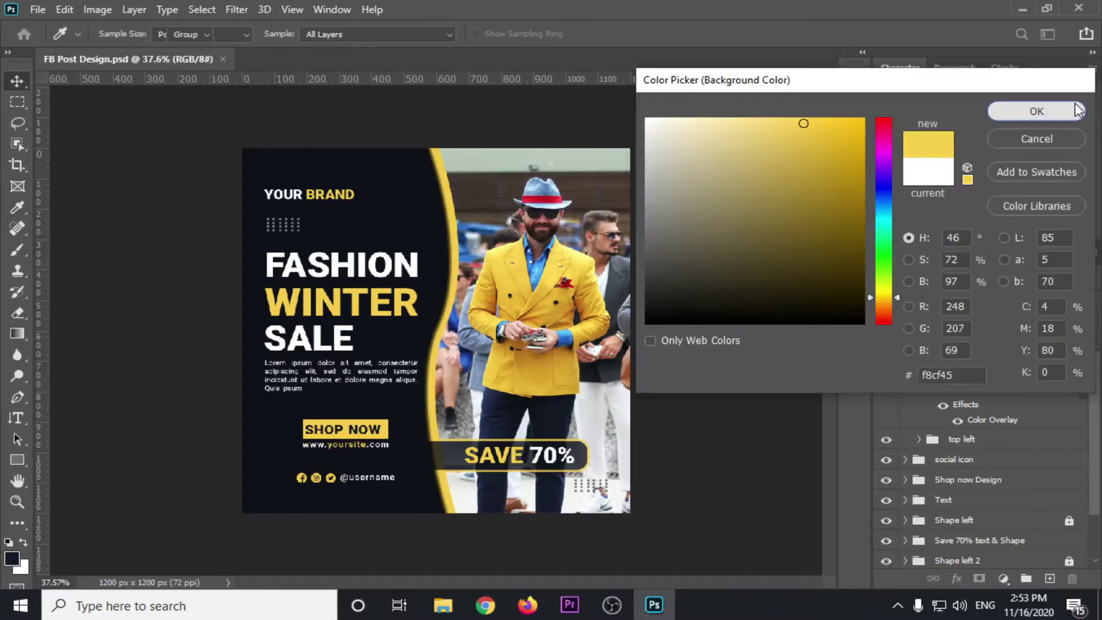
click(40, 10)
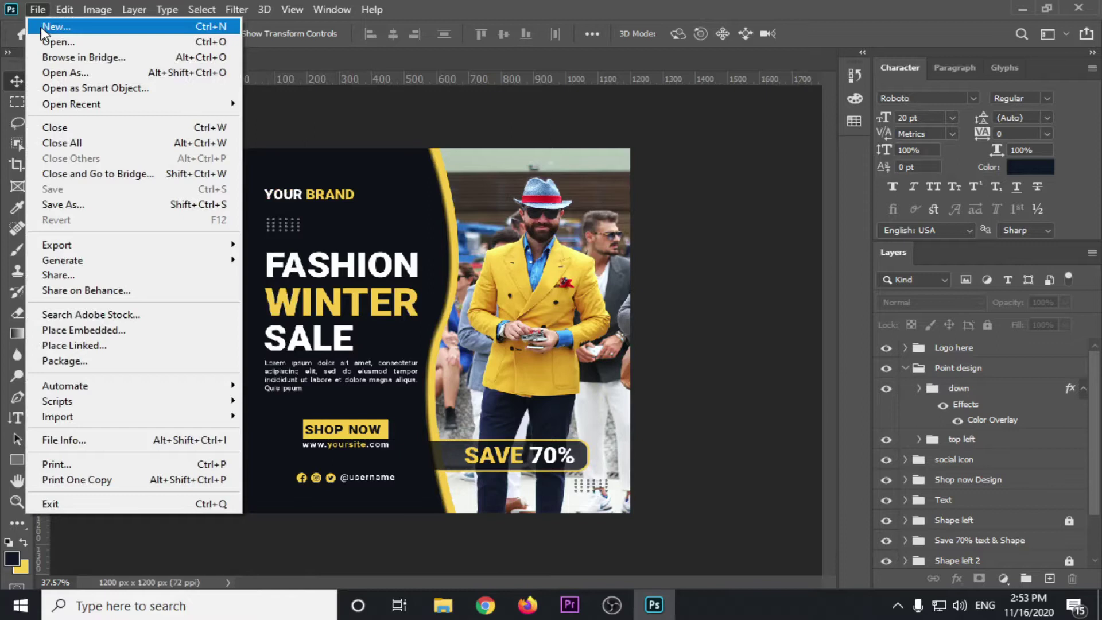
Start a new Web-preset document named 'Winter Fashion sale'.
click(54, 27)
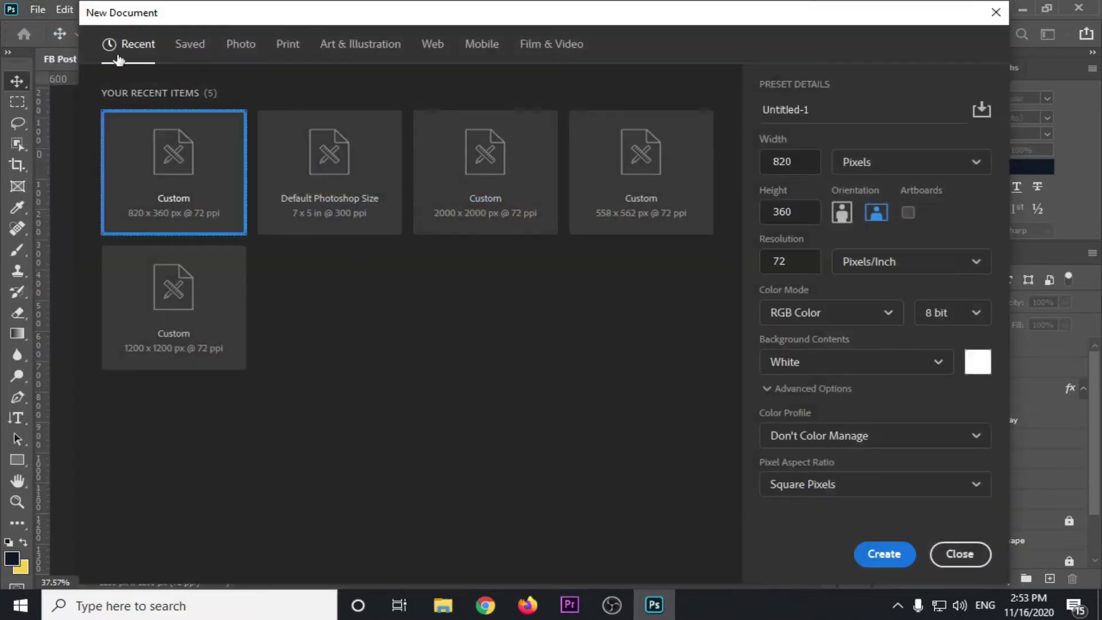
click(435, 47)
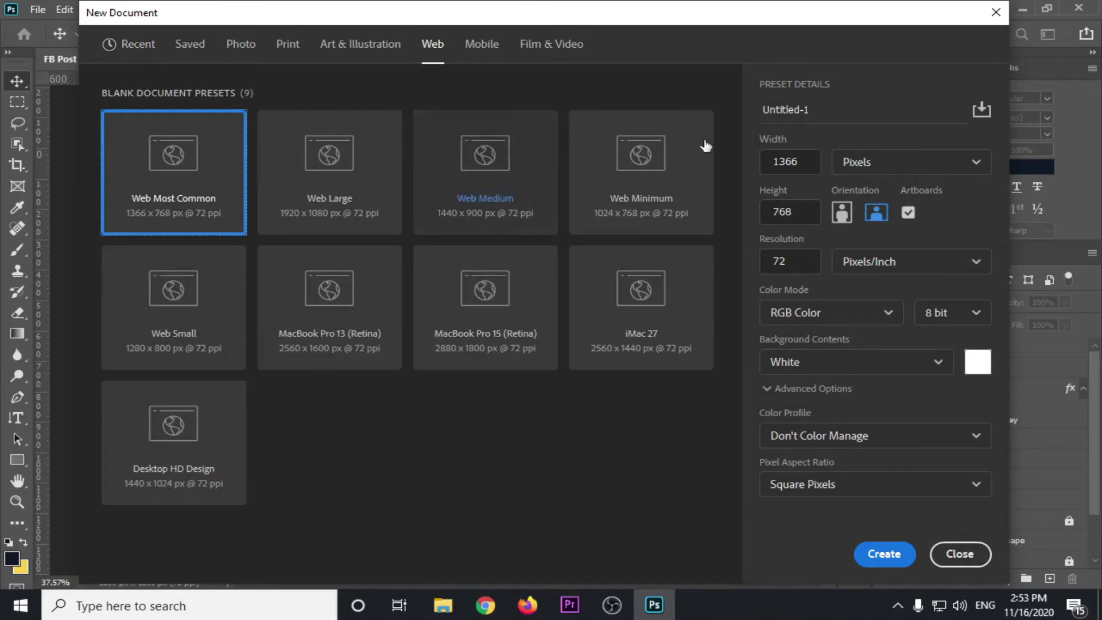
key(Tab)
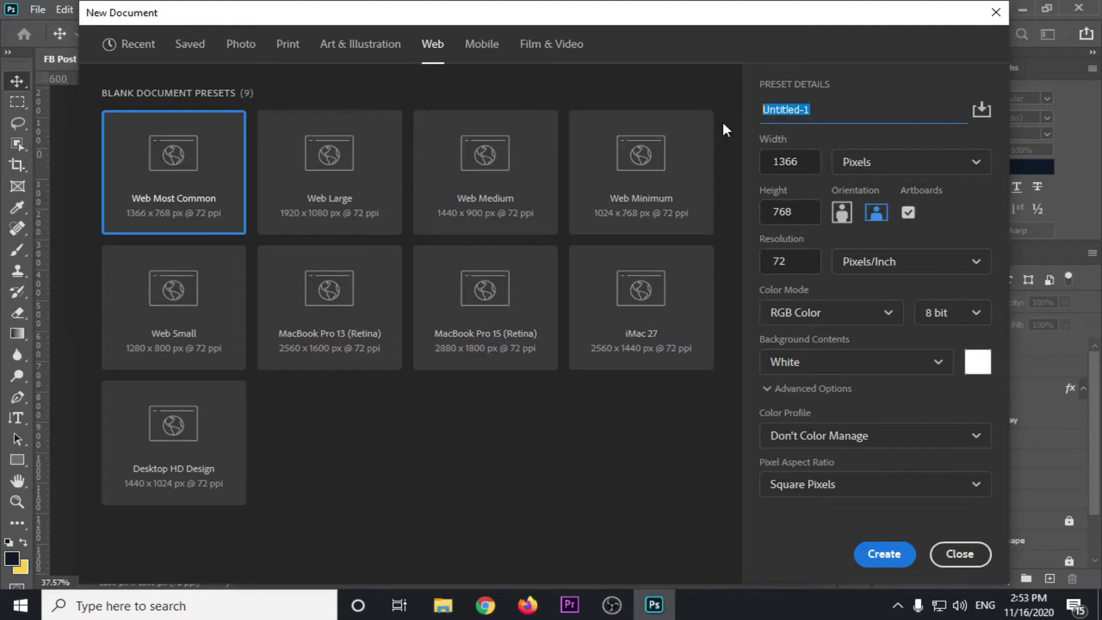
text(Winter Fashion )
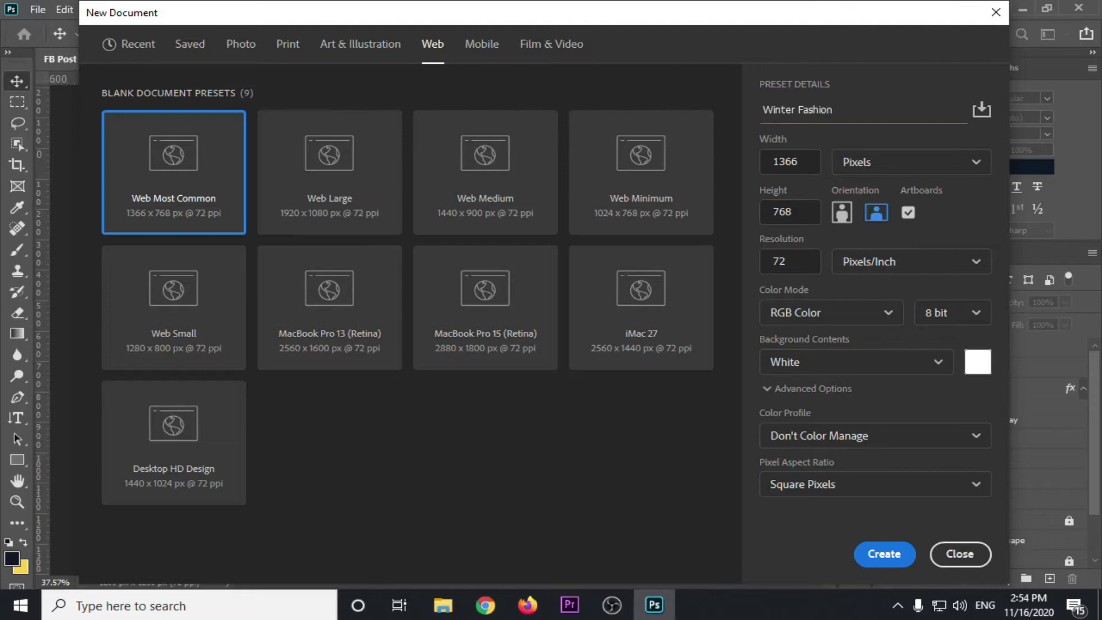
text(sale)
triple_click(824, 114)
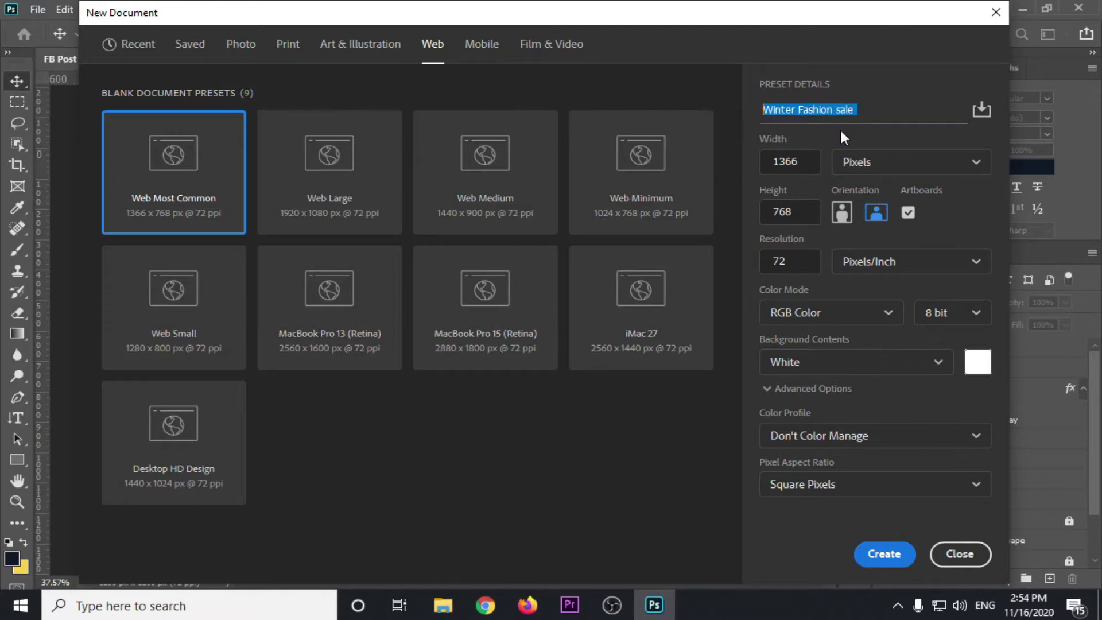
Keep the document's width unit in pixels while editing the width.
click(806, 161)
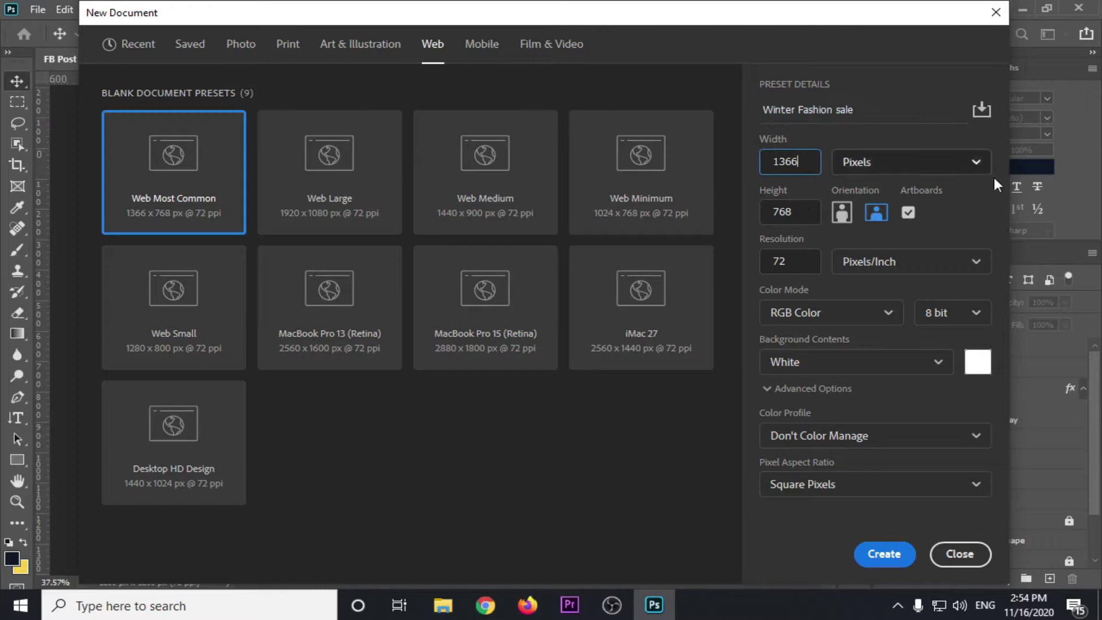
click(930, 172)
click(912, 189)
click(806, 162)
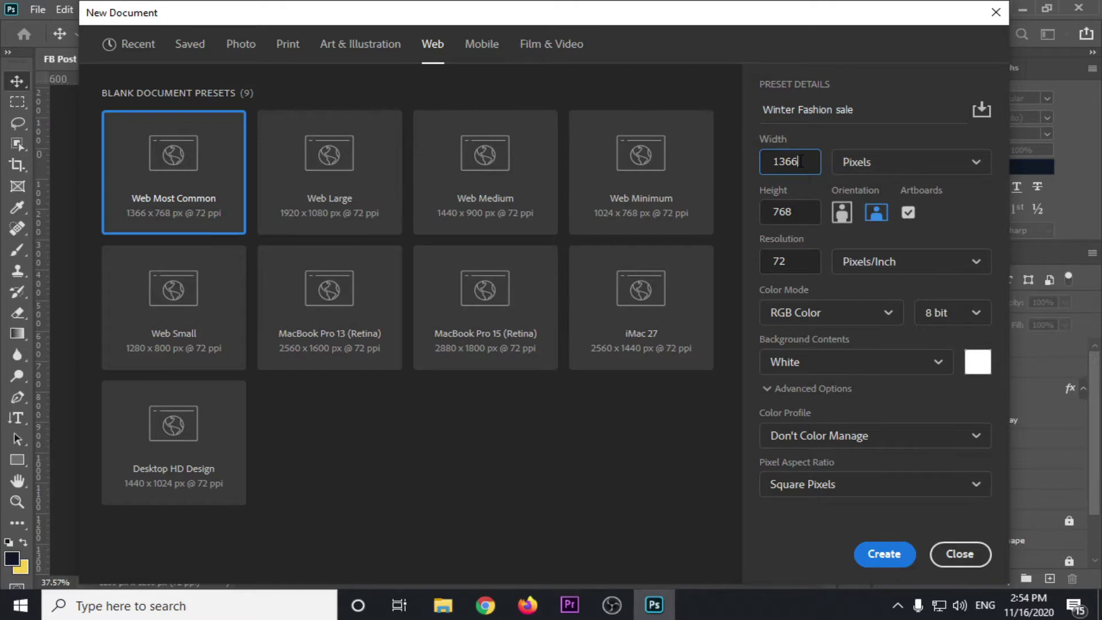
Try width and height values of 900 and 1200 px for the new document.
drag(802, 161, 745, 162)
text(1080)
double_click(803, 162)
text(900)
key(Tab)
text(900)
double_click(805, 165)
text(1200)
key(Tab)
text(1200)
Settle the document size at 1080 × 1080 px.
double_click(801, 166)
text(1080)
key(Tab)
text(1080)
double_click(804, 168)
click(809, 215)
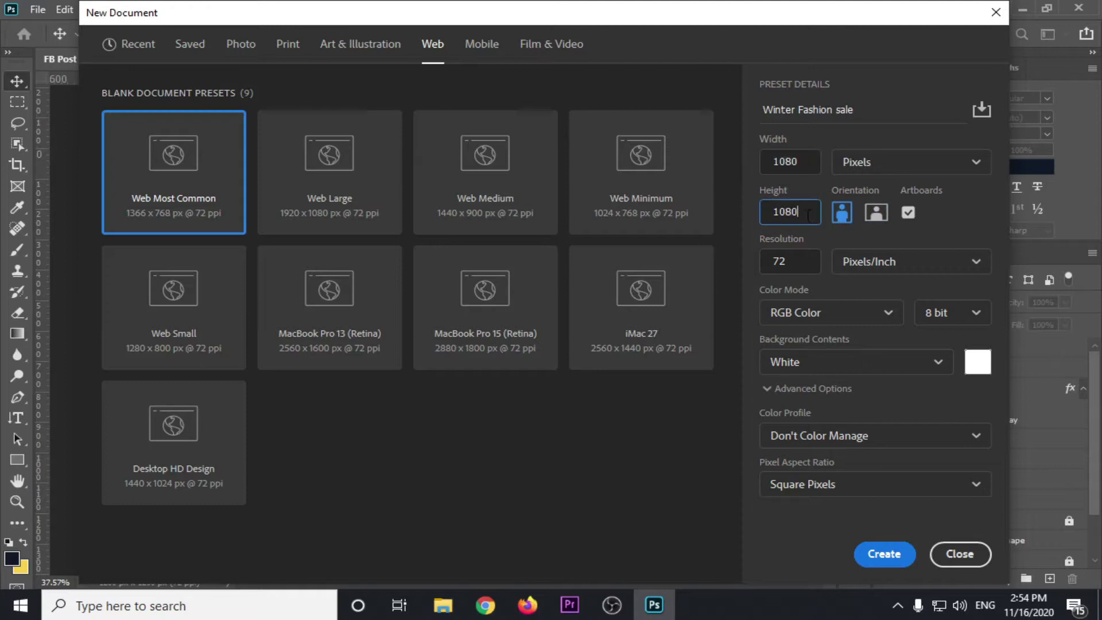
double_click(807, 162)
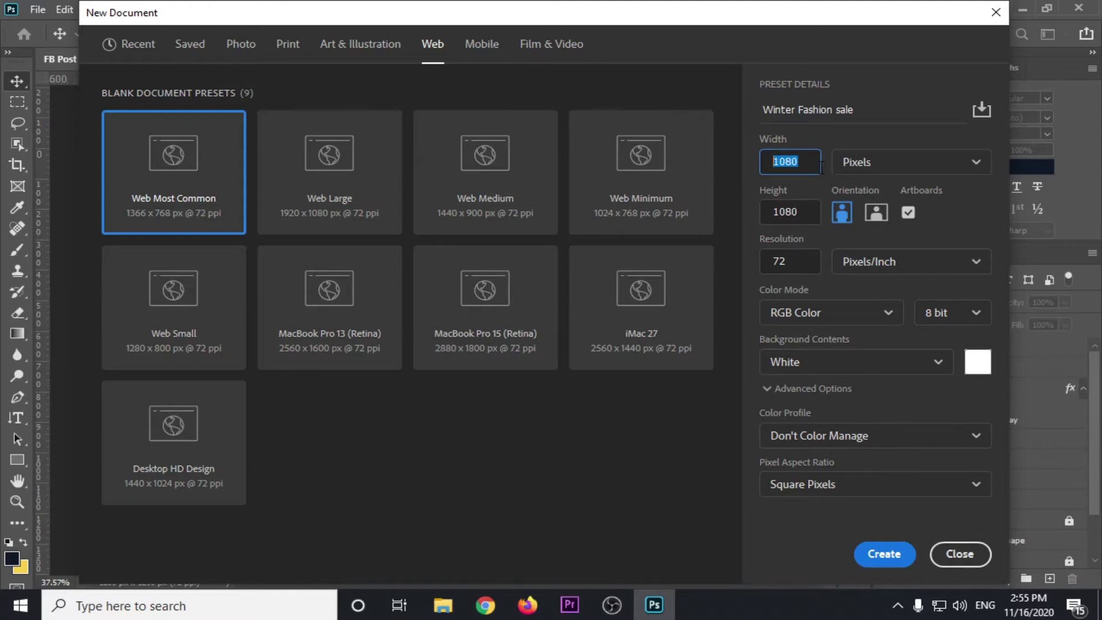
double_click(813, 209)
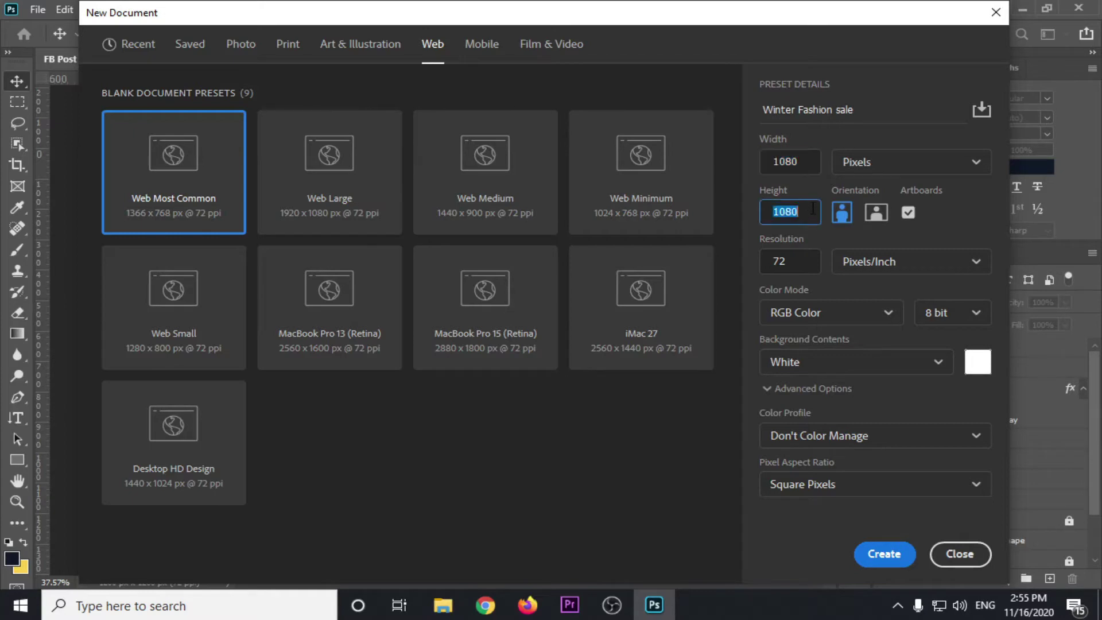
double_click(803, 168)
click(793, 162)
drag(803, 160, 775, 162)
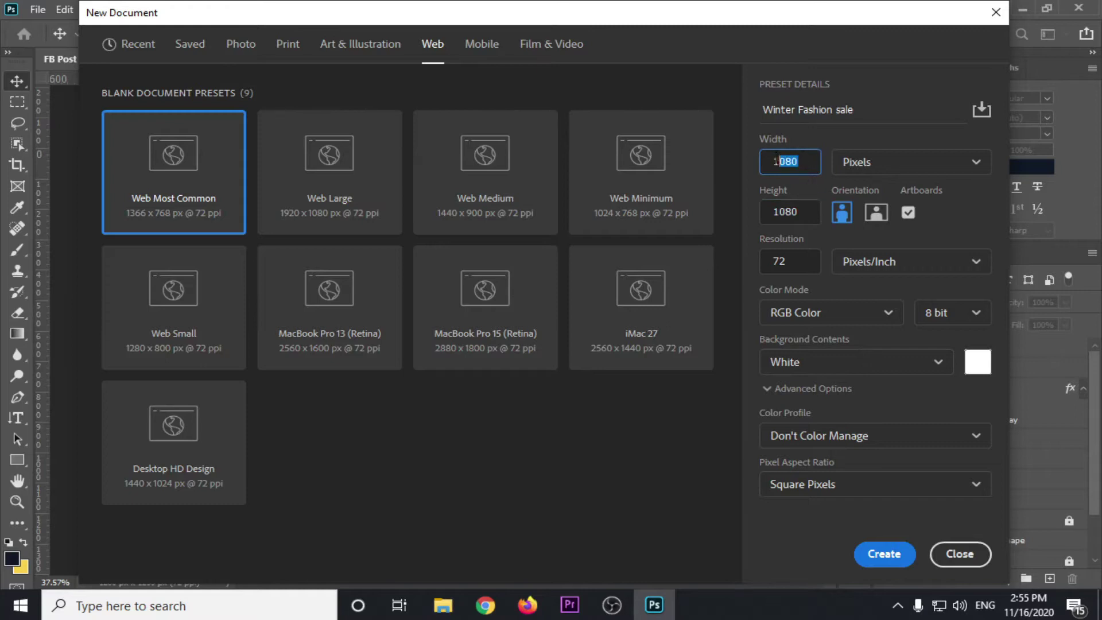
key(Tab)
click(806, 216)
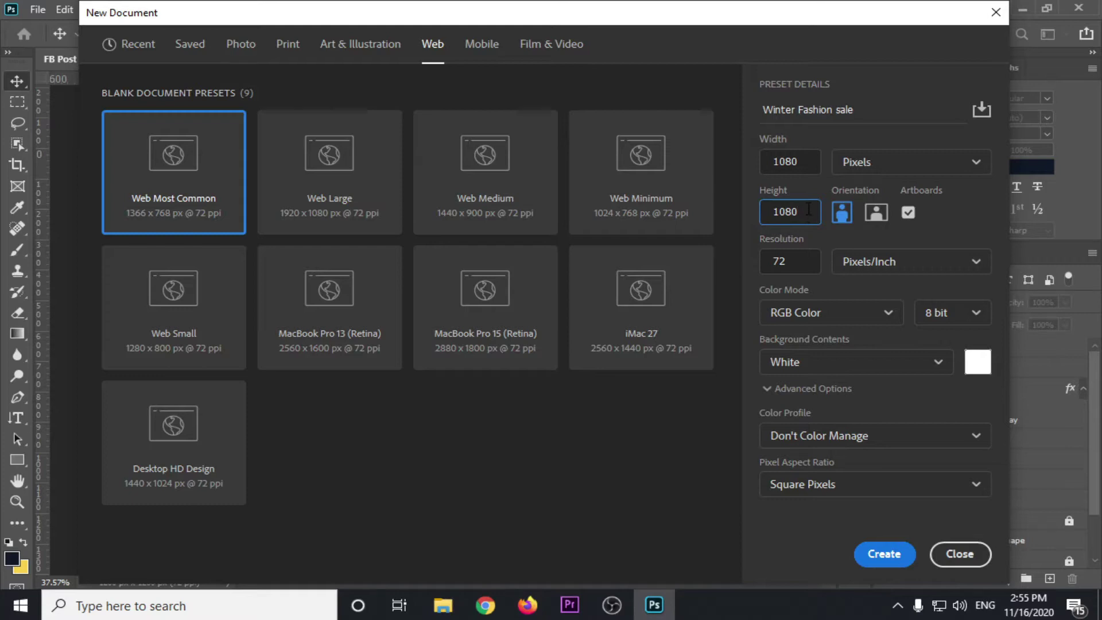
click(795, 166)
Leave the resolution at 72 Pixels/Inch and close the New Document dialog uncreated.
click(813, 210)
click(798, 261)
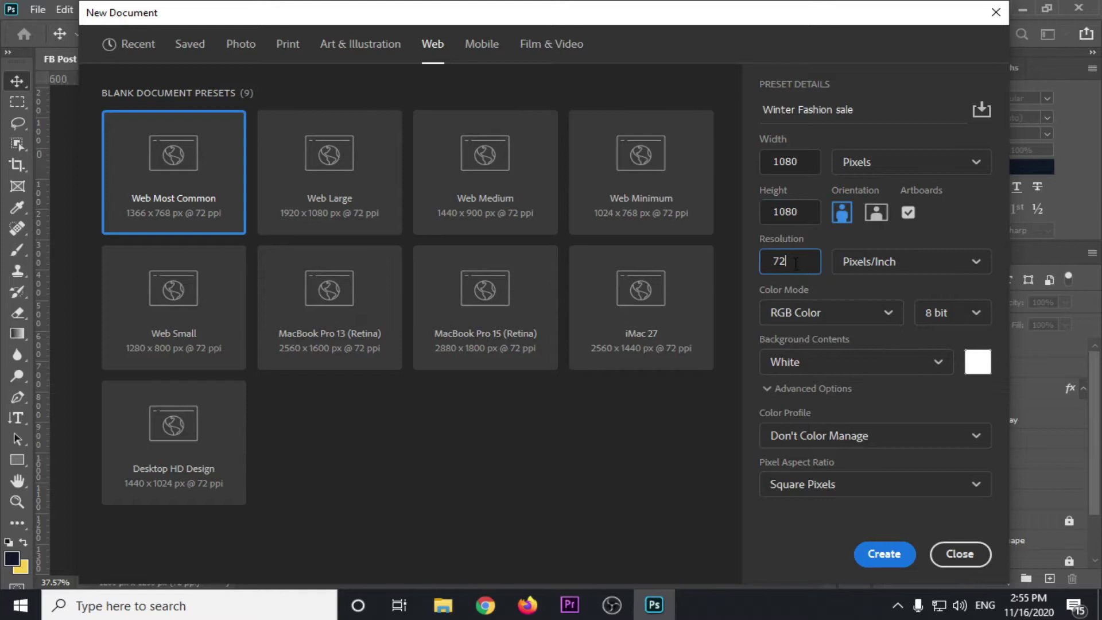
key(ctrl+a)
click(802, 260)
key(ctrl+a)
click(792, 261)
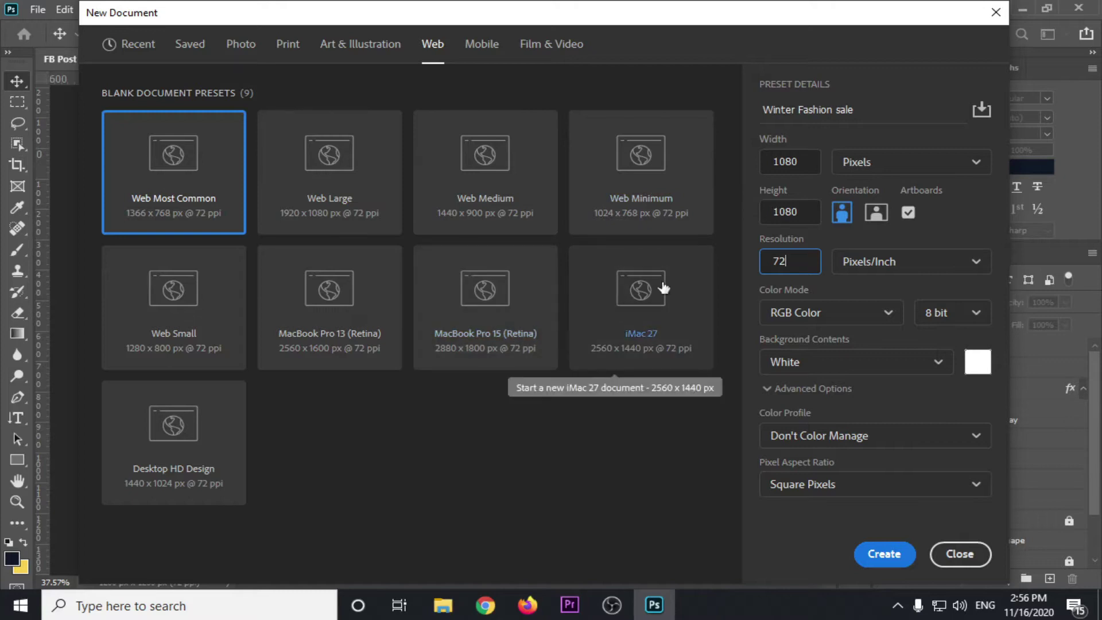
click(773, 262)
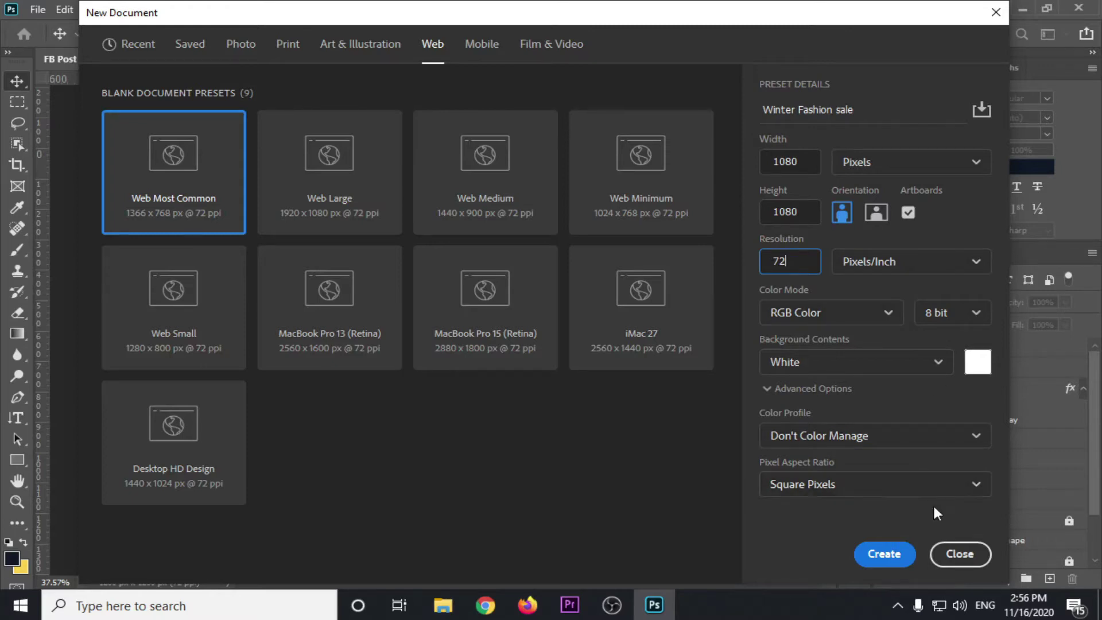
click(957, 555)
click(31, 9)
Open the logo image and dismiss the Canvas Size dialog unchanged.
click(57, 42)
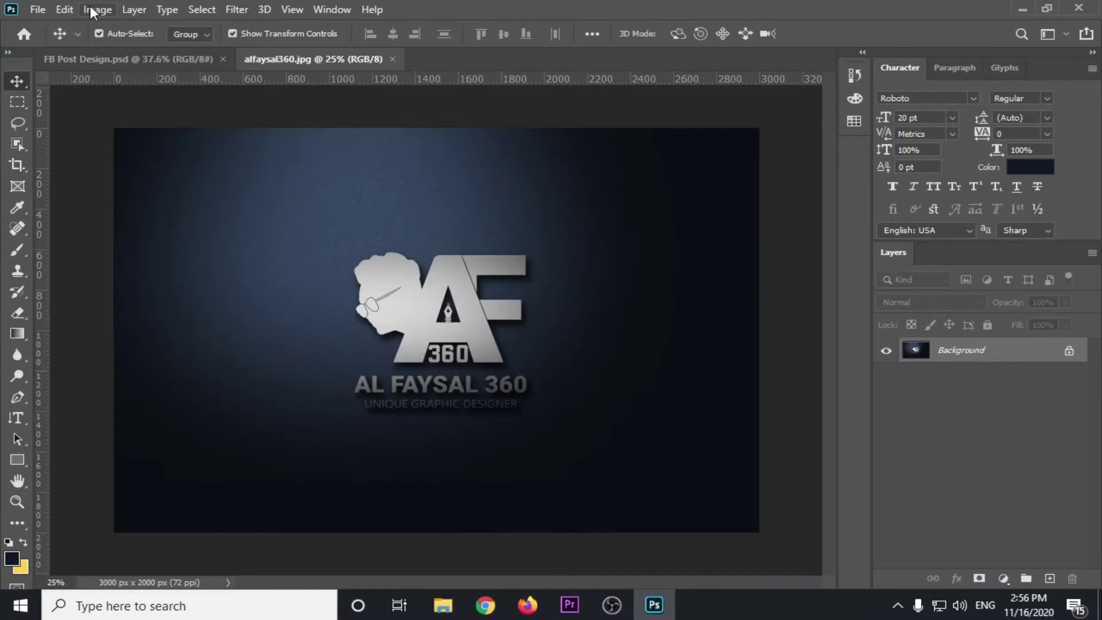
click(92, 12)
click(138, 113)
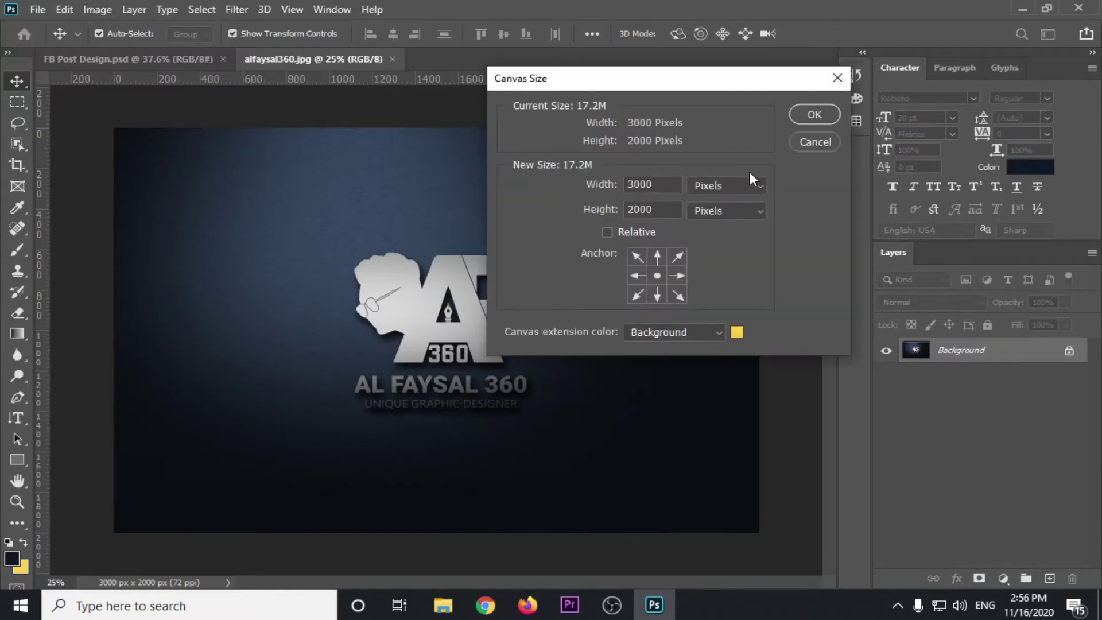
key(Escape)
click(97, 9)
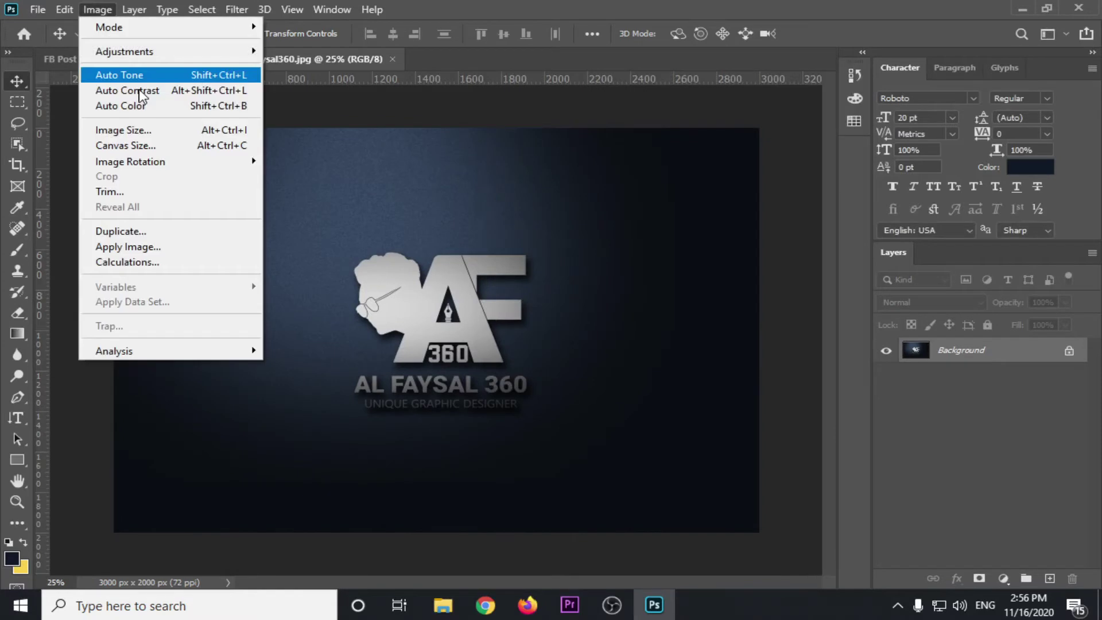
Review the logo's Image Size of 3000 × 2000 px at 72 ppi, then cancel.
click(151, 134)
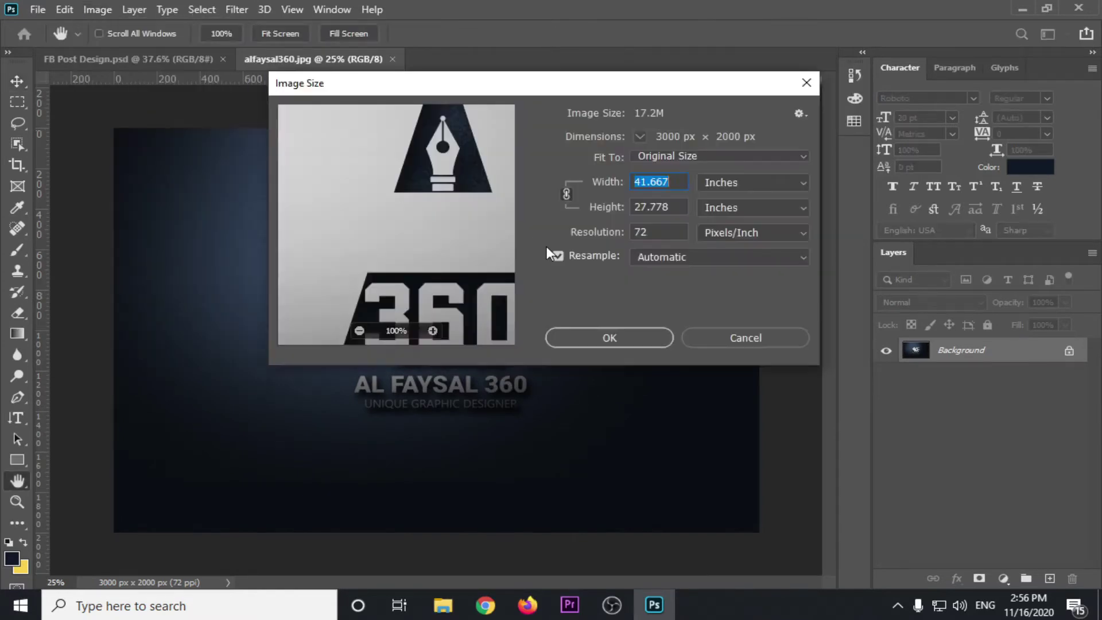
click(654, 232)
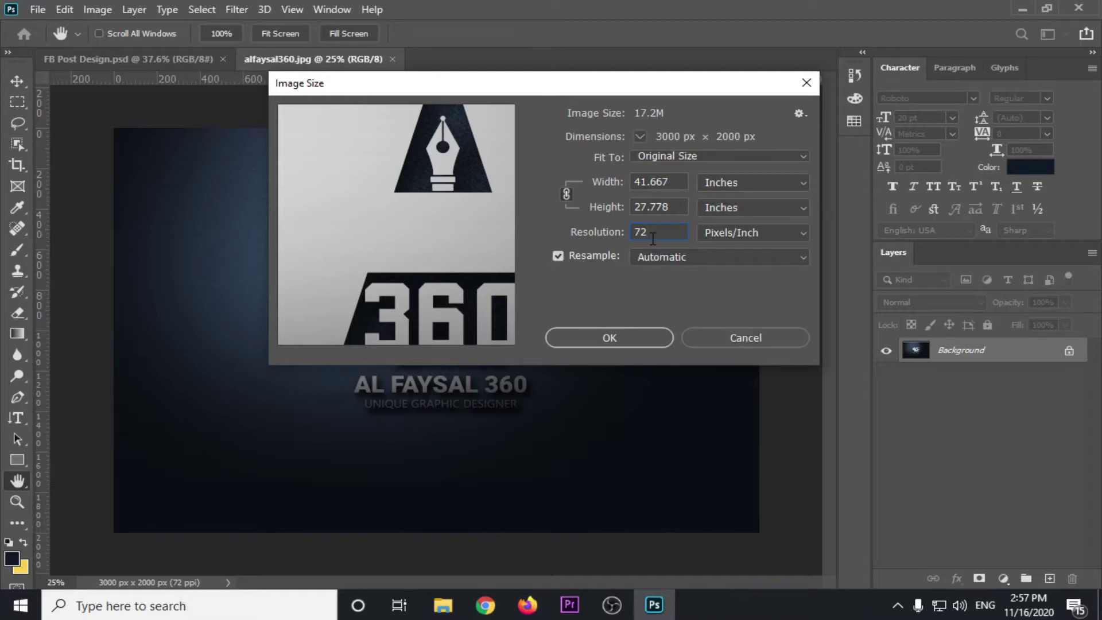
click(724, 332)
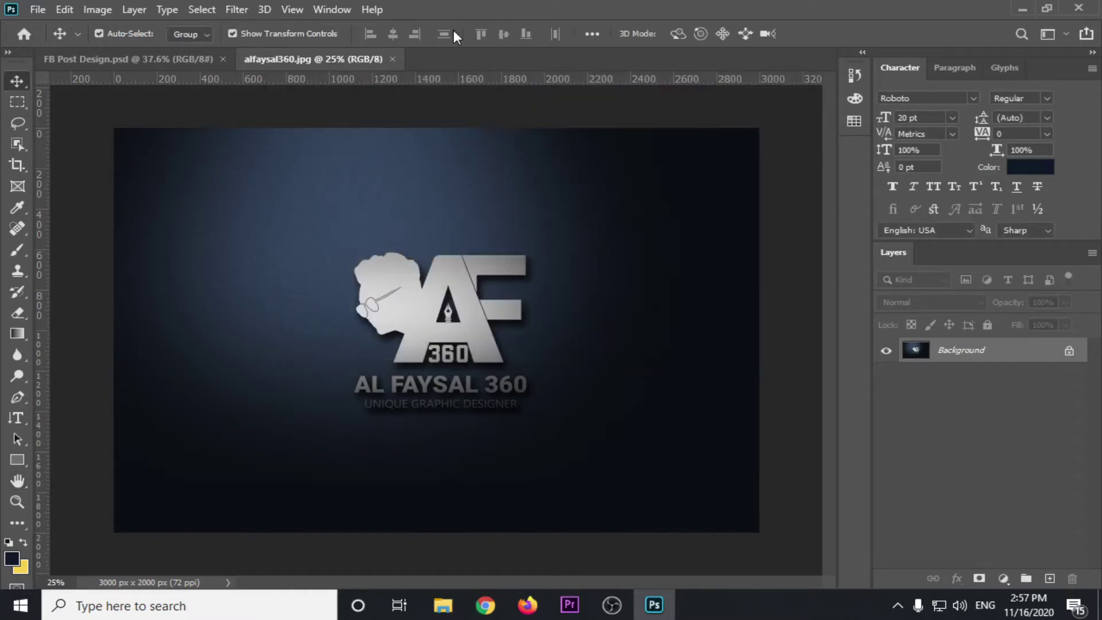
Close the alfaysal360.jpg tab, leaving only FB Post Design.psd open.
click(391, 59)
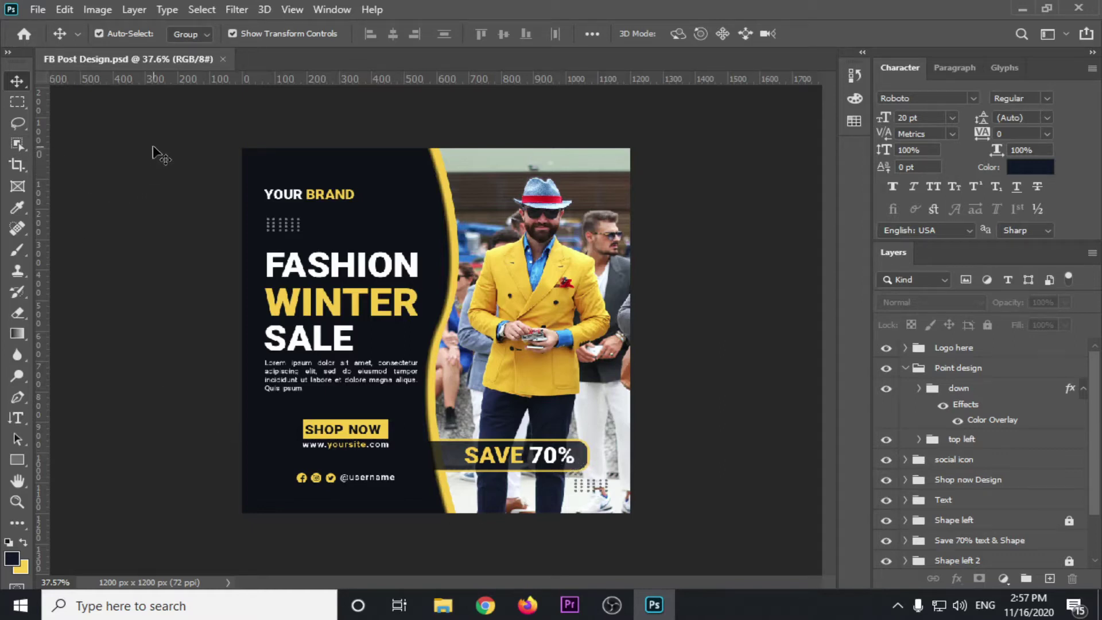
Start a new document named 'Fashion Winter Sale'.
click(39, 8)
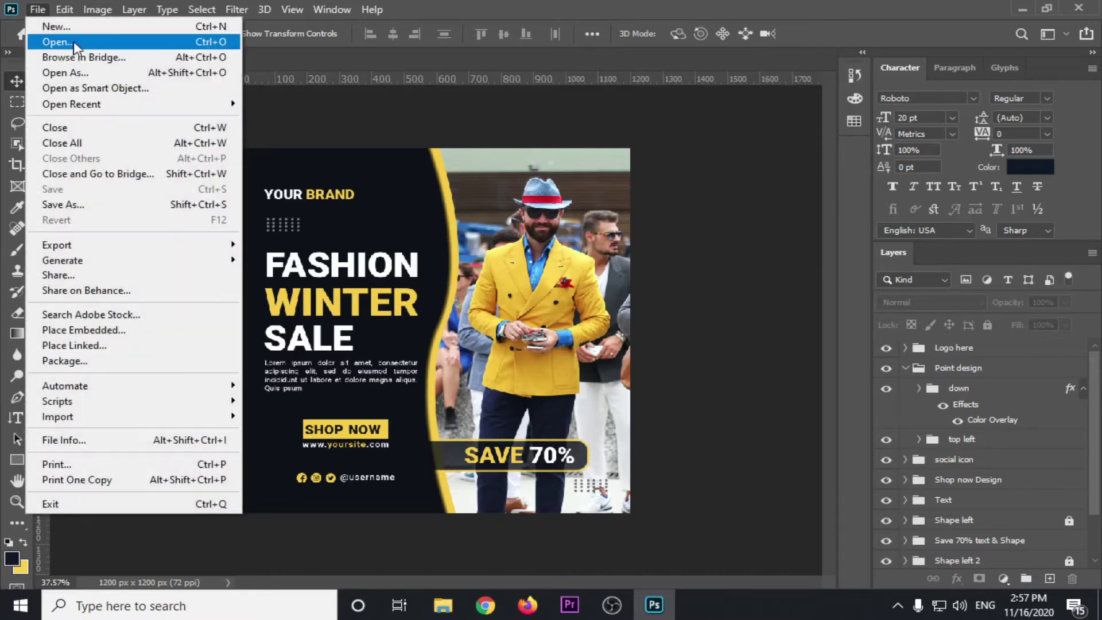
click(76, 26)
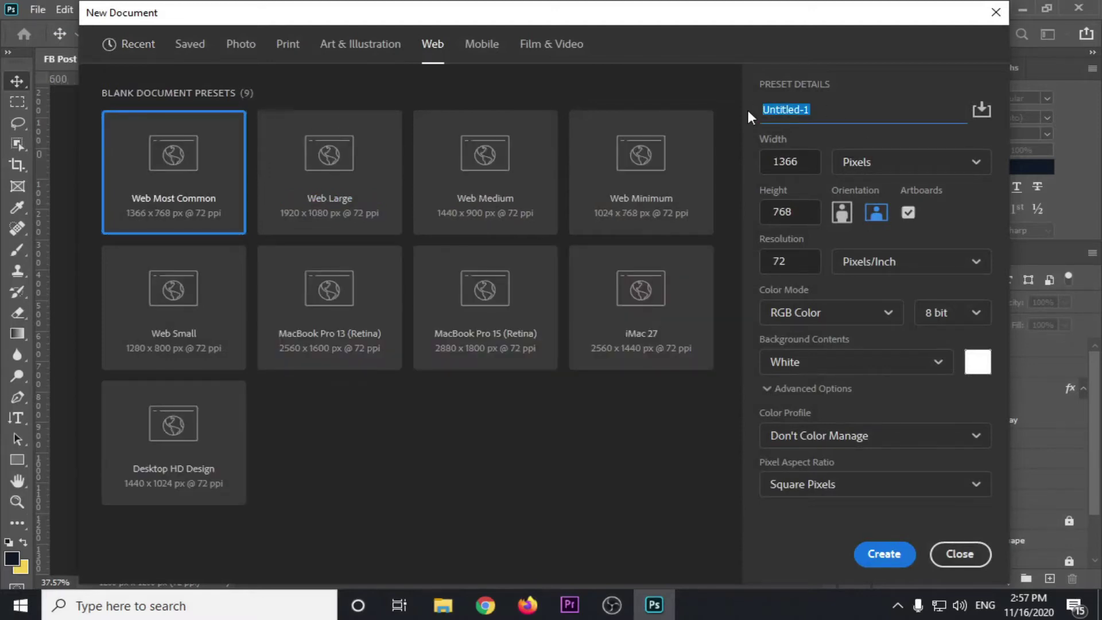
text(F)
key(BackSpace)
mouse_move(164, 18)
mouse_down()
mouse_move(256, 75)
mouse_move(82, 71)
mouse_up()
text(Fashion Witness)
key(BackSpace)
key(BackSpace)
key(BackSpace)
key(BackSpace)
text(nte Sail)
key(BackSpace)
key(BackSpace)
key(BackSpace)
key(BackSpace)
key(BackSpace)
key(BackSpace)
text(er Sale)
Size it 1200 × 1200 px at 72 ppi with Artboards unchecked.
click(767, 213)
text(1200)
key(Tab)
text(1200)
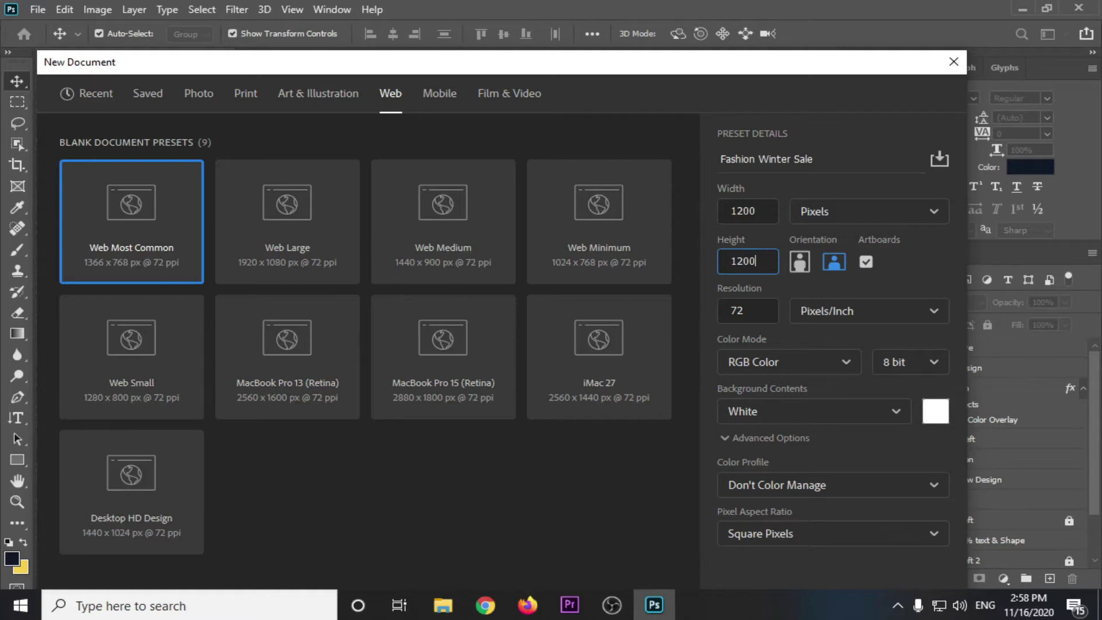
click(867, 263)
click(761, 315)
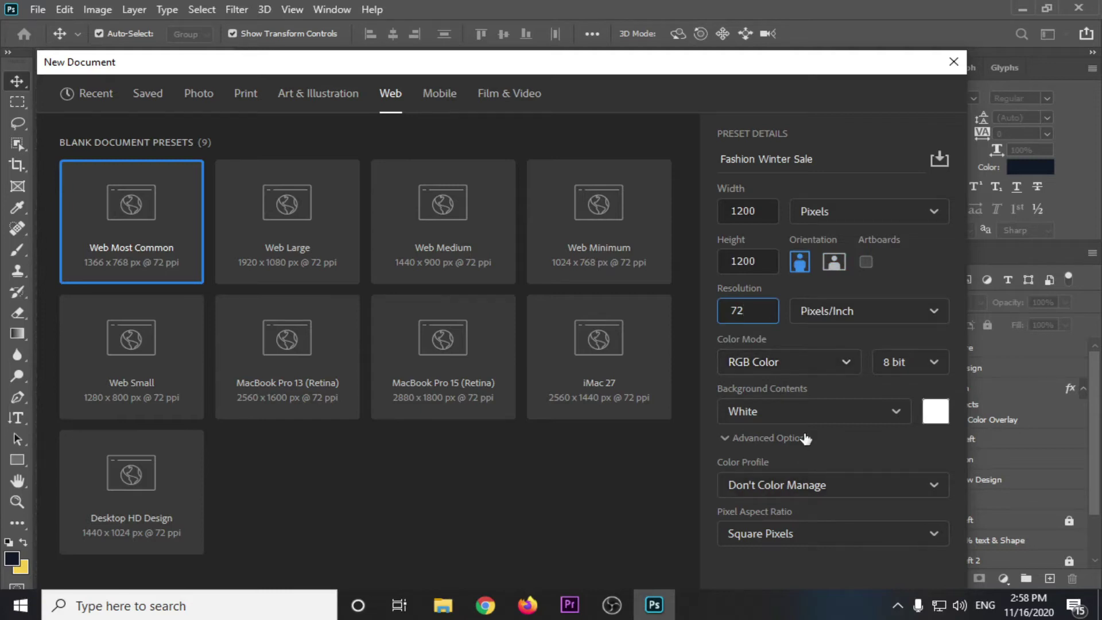
drag(772, 69, 672, 5)
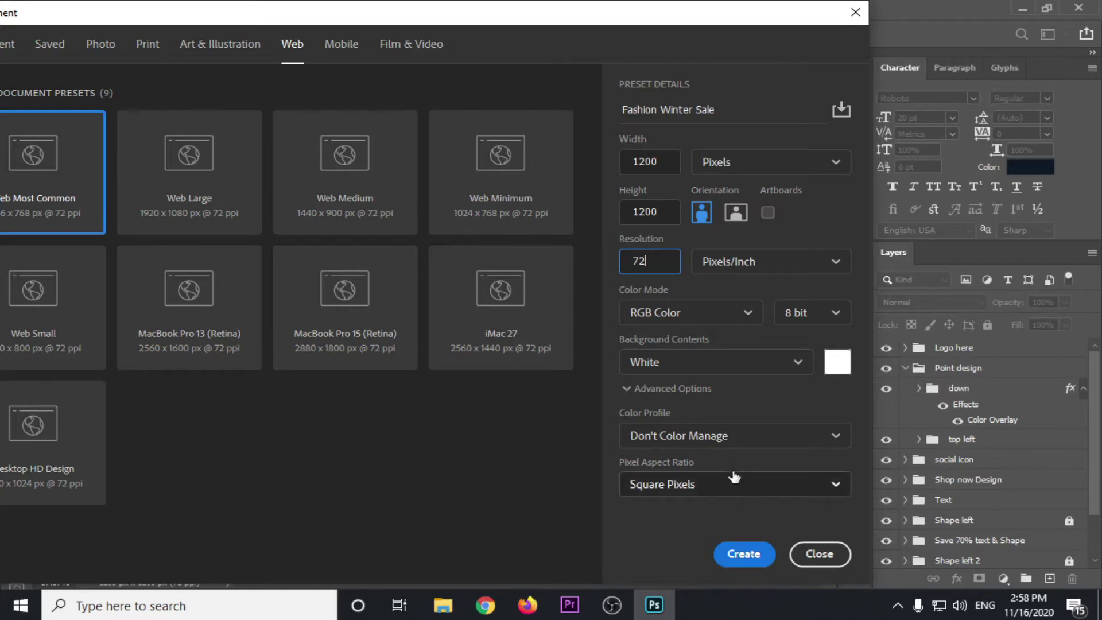
Create the Fashion Winter Sale document, compare it against FB Post Design, and zoom out.
click(743, 553)
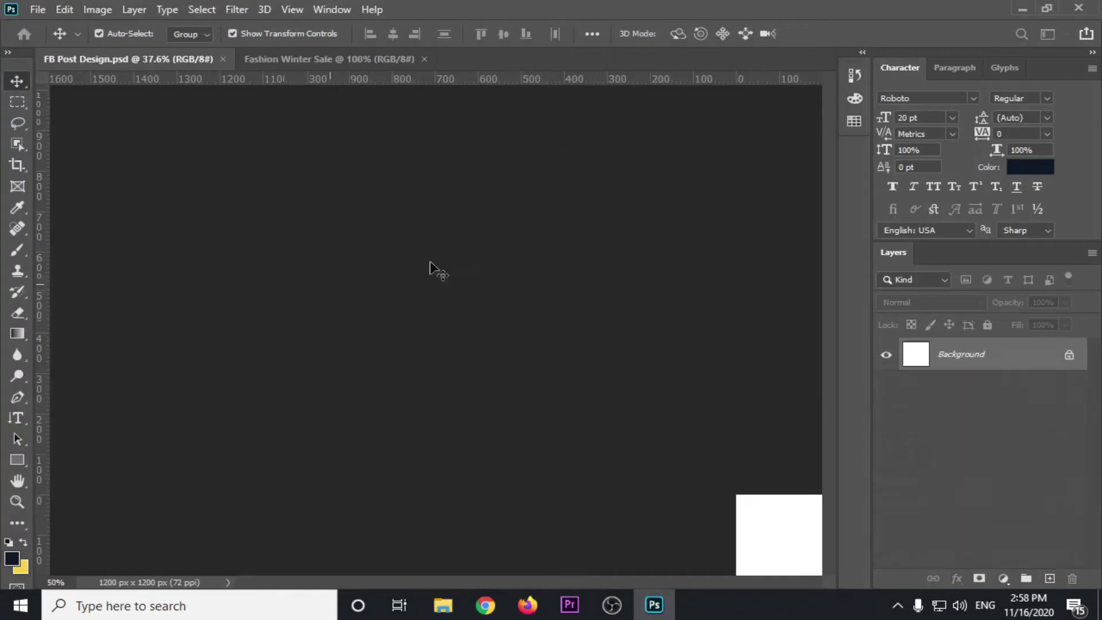
click(99, 60)
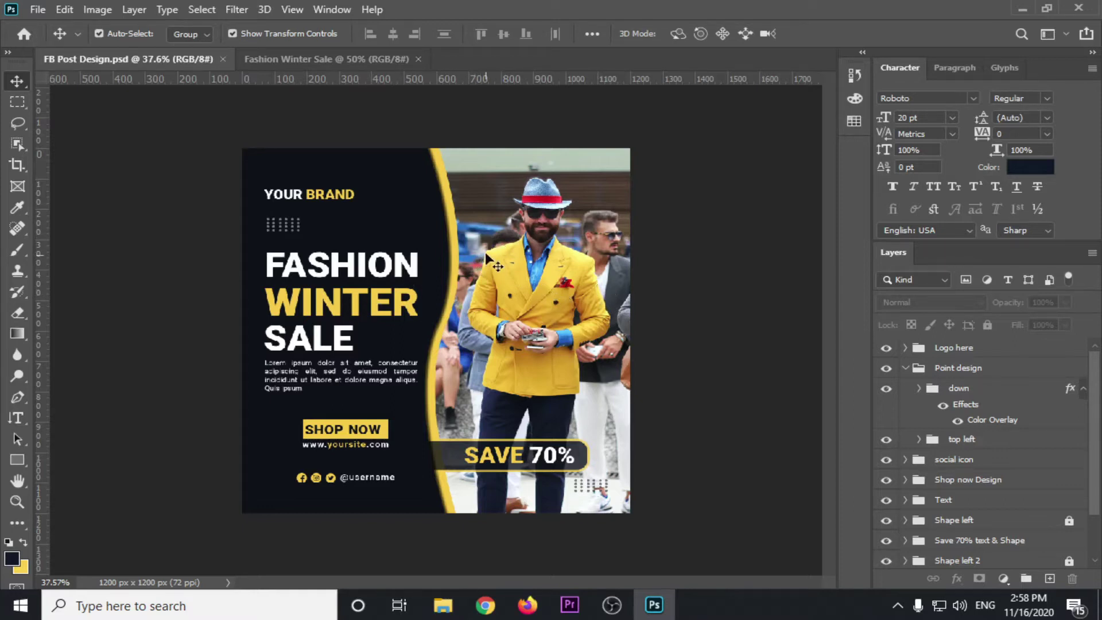
click(319, 60)
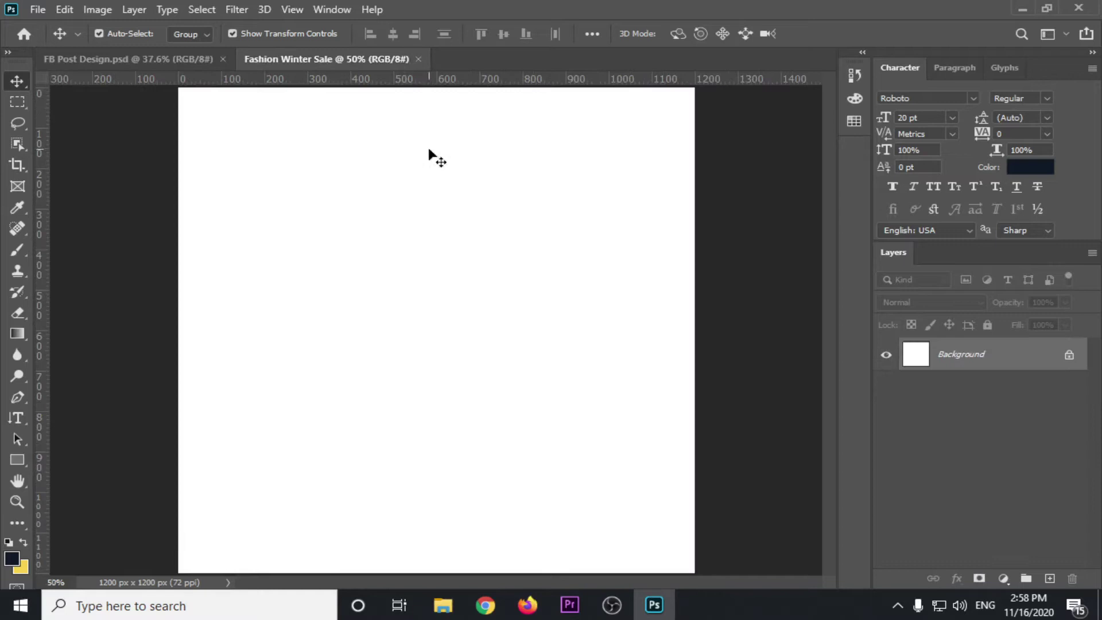
scroll(443, 201, down, 1)
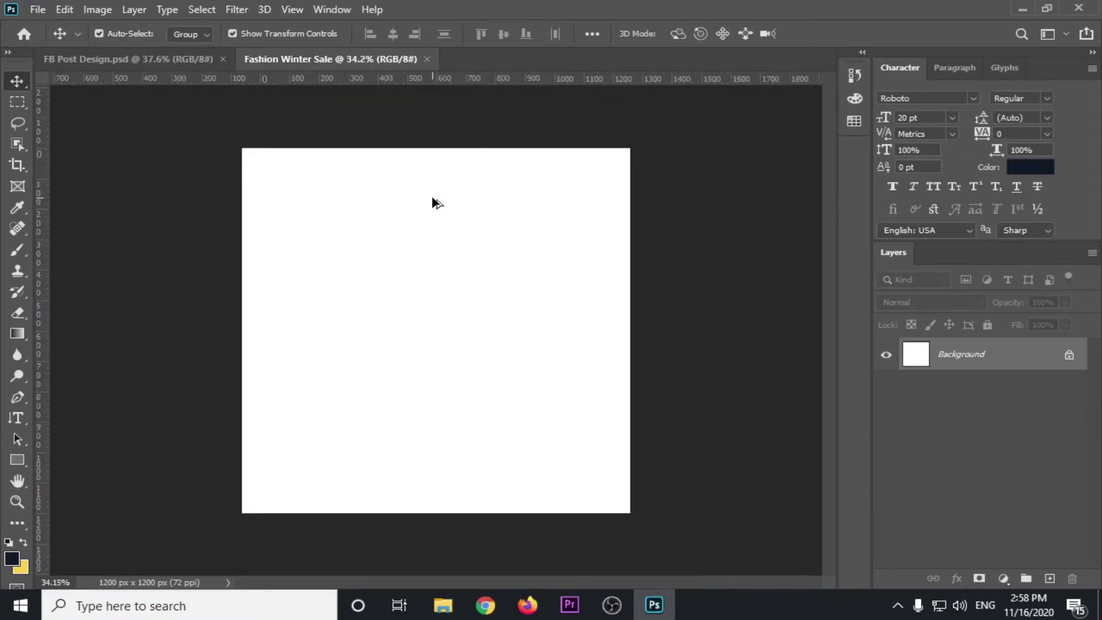
scroll(432, 202, down, 1)
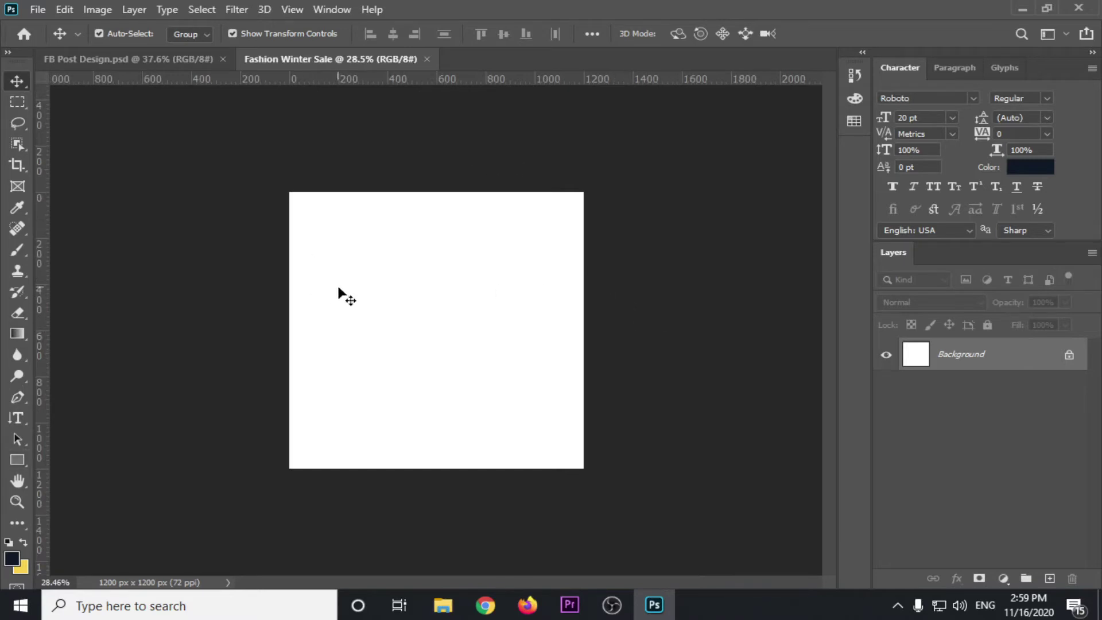
scroll(343, 291, down, 1)
scroll(343, 291, up, 2)
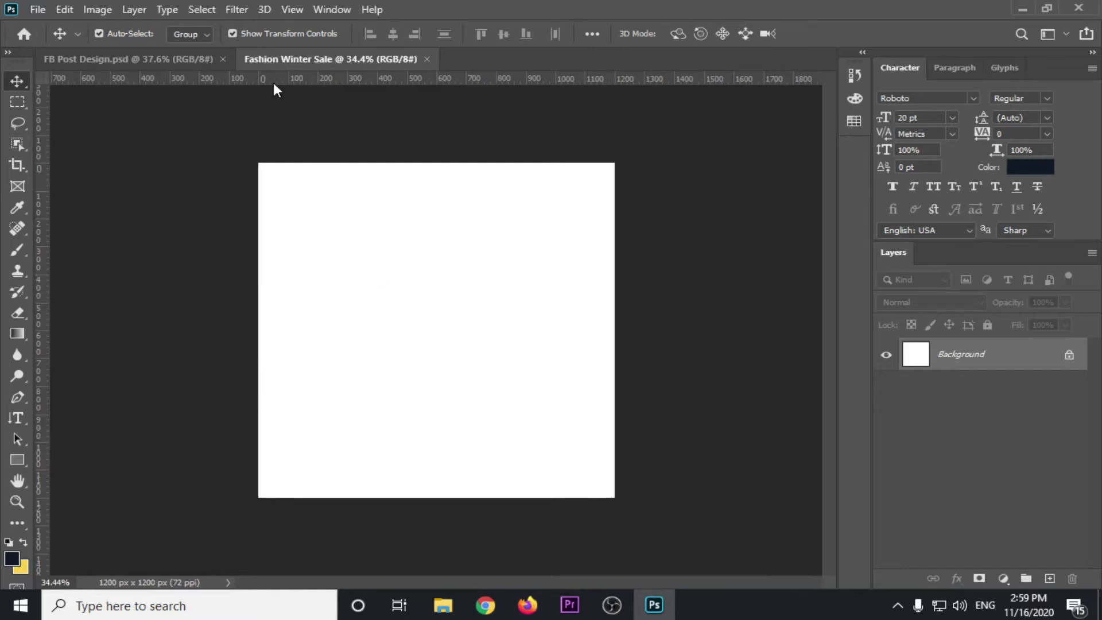
click(170, 60)
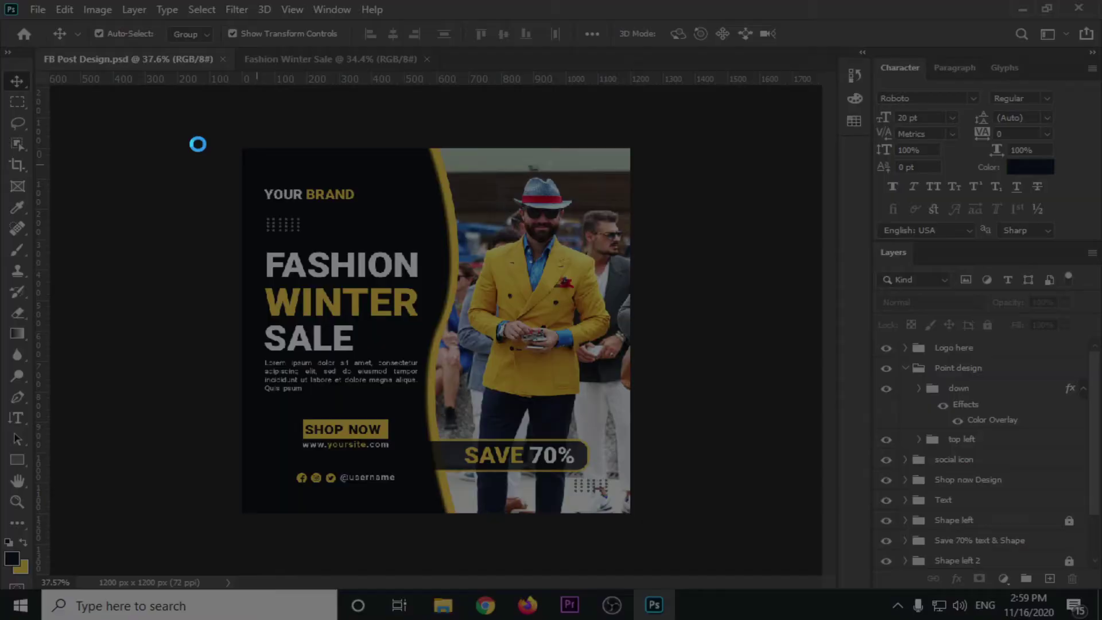
drag(198, 117, 718, 540)
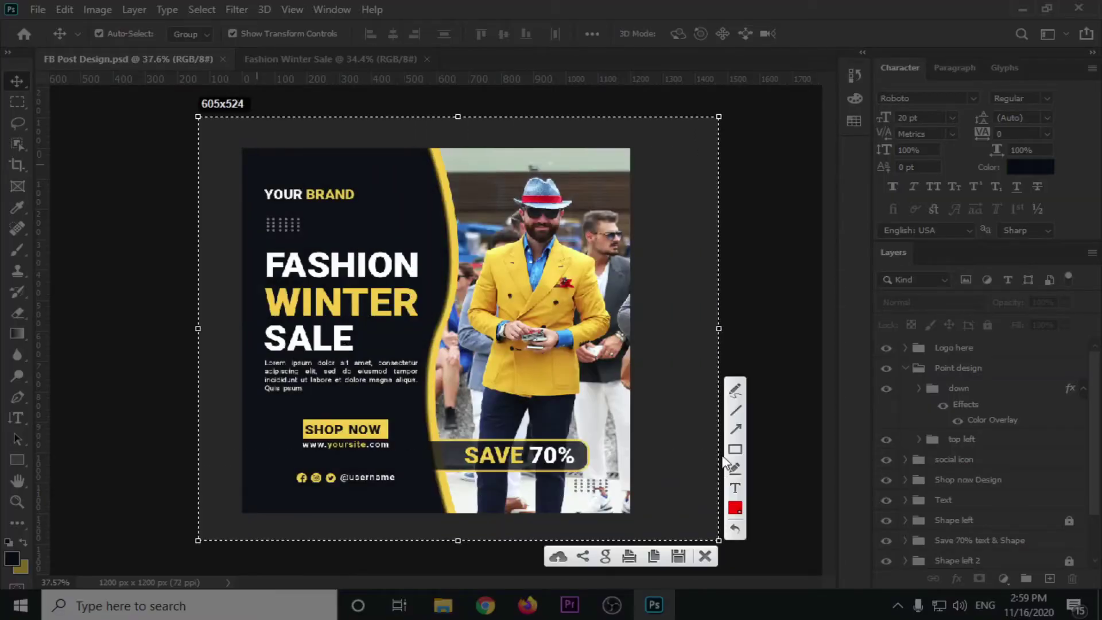
click(735, 448)
drag(332, 147, 351, 160)
drag(251, 164, 620, 505)
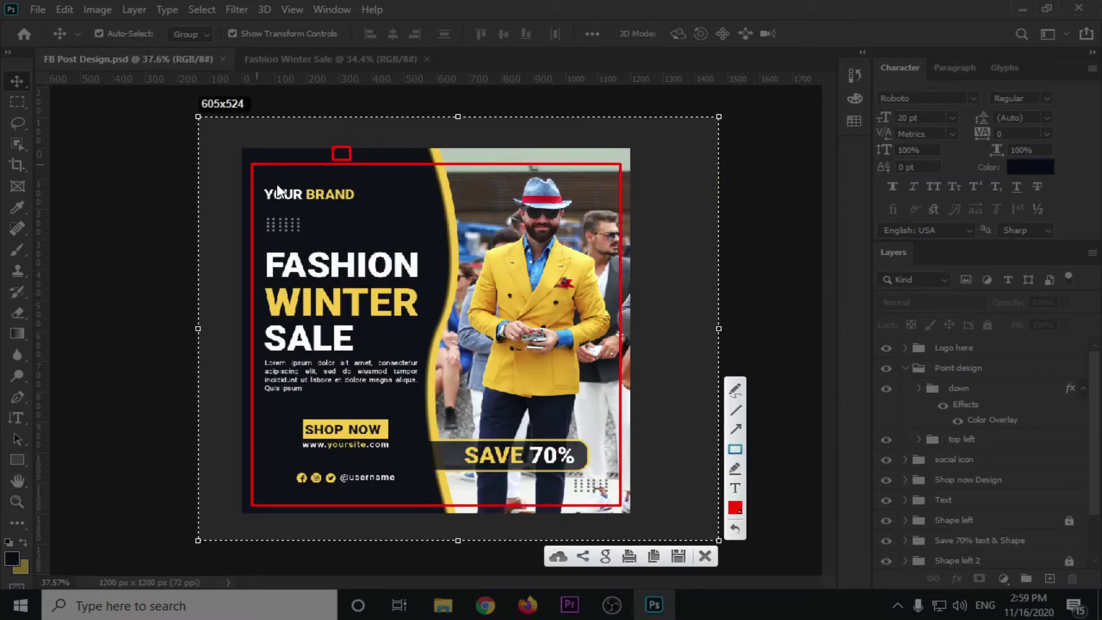
drag(271, 184, 590, 492)
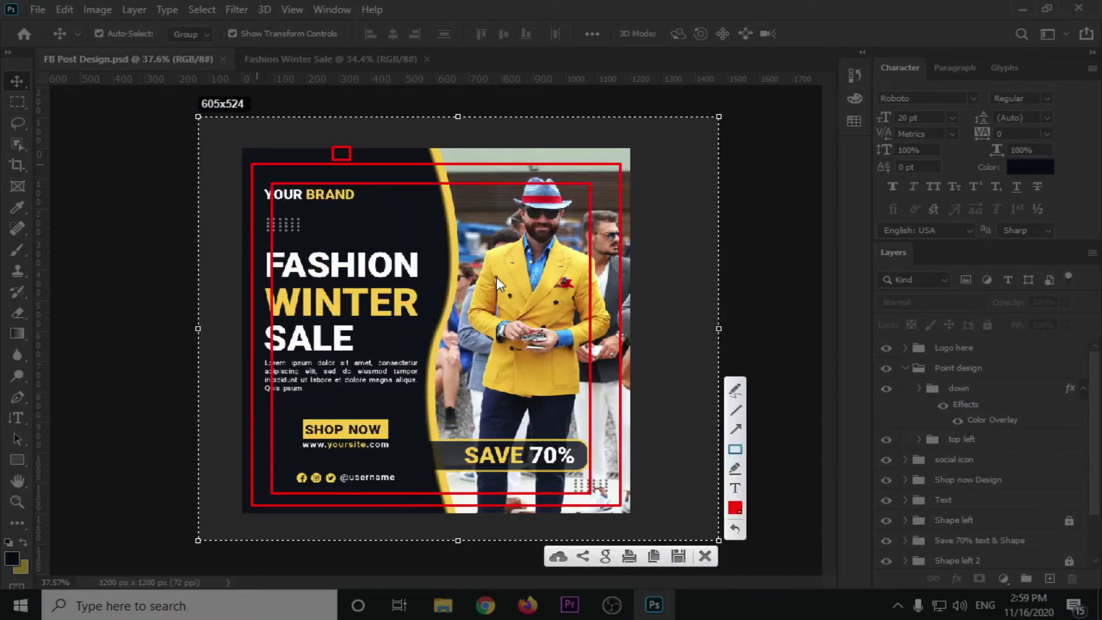
key(ctrl+c)
click(303, 52)
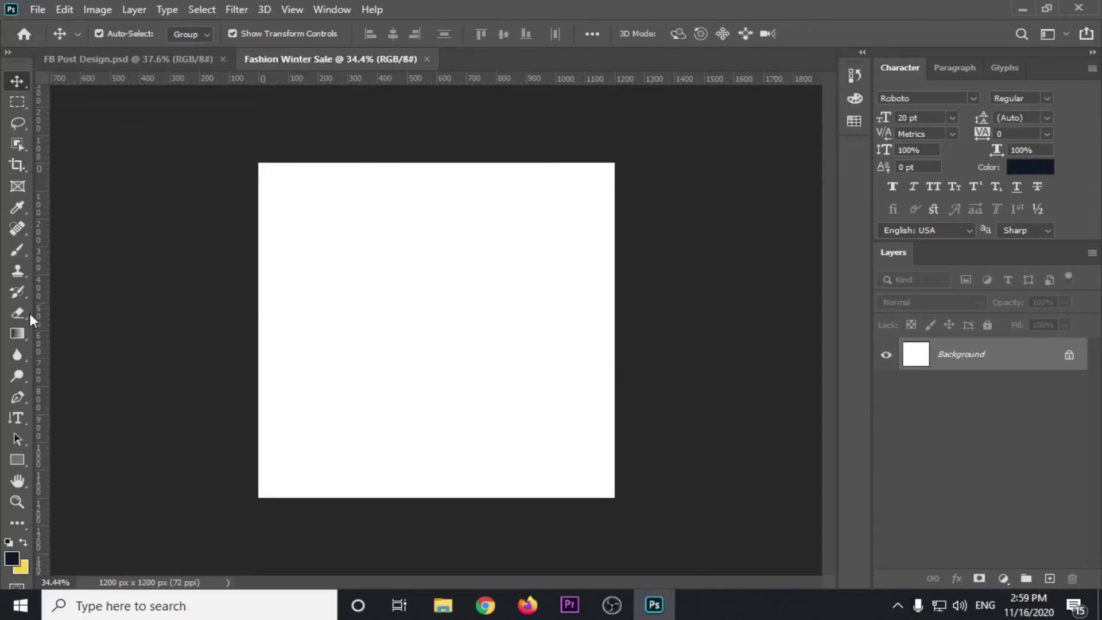
click(211, 60)
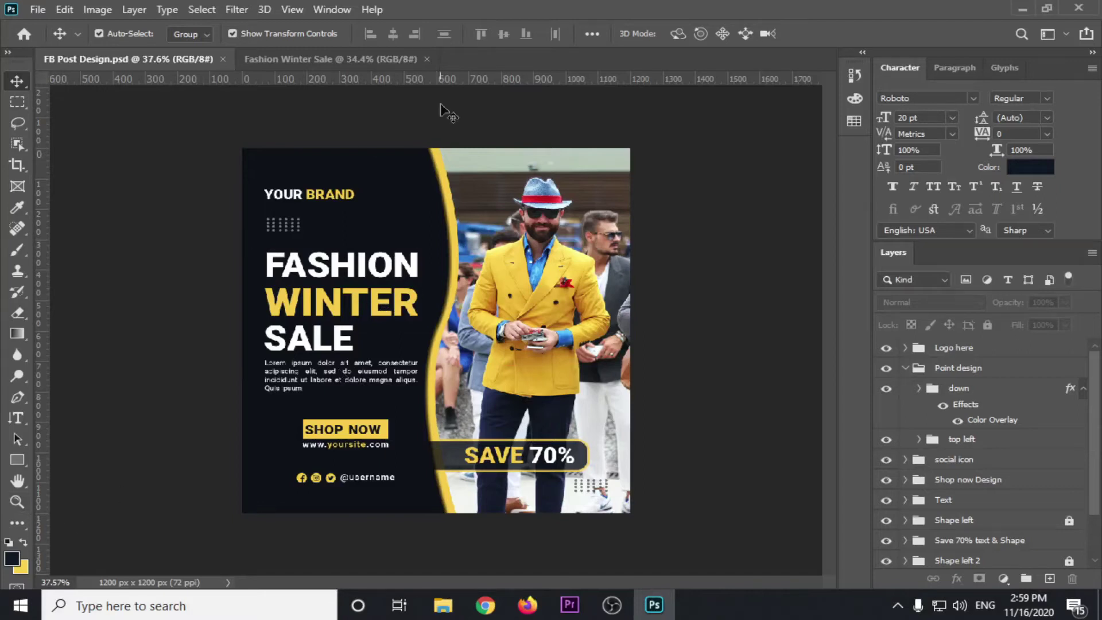
click(344, 59)
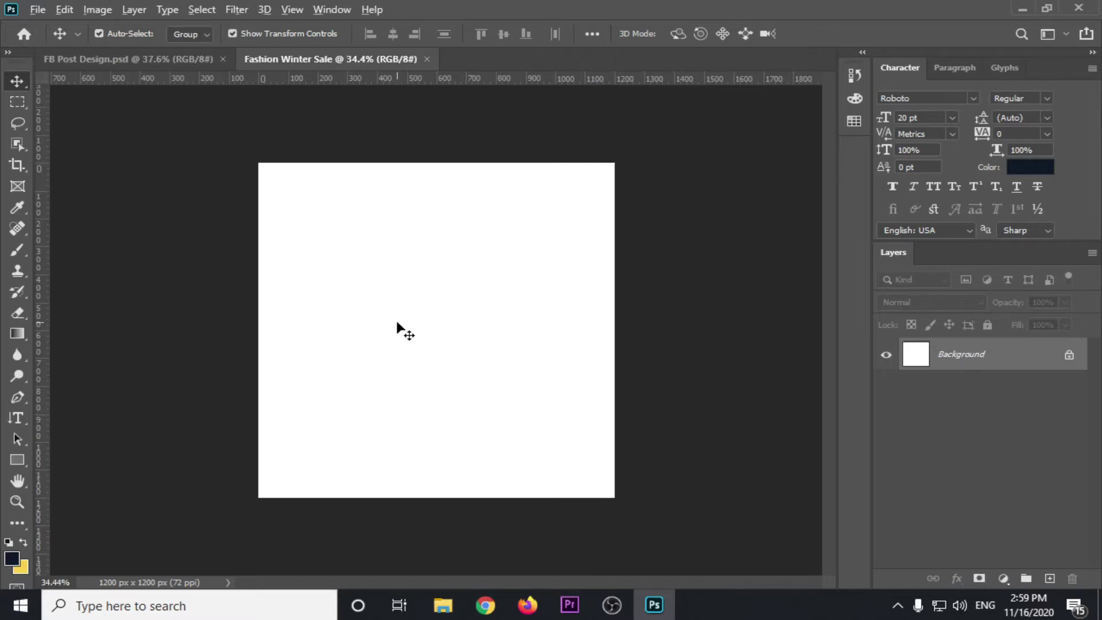
Add a dark navy #0f1829 Solid Color fill layer above the background.
key(alt+BackSpace)
key(ctrl+z)
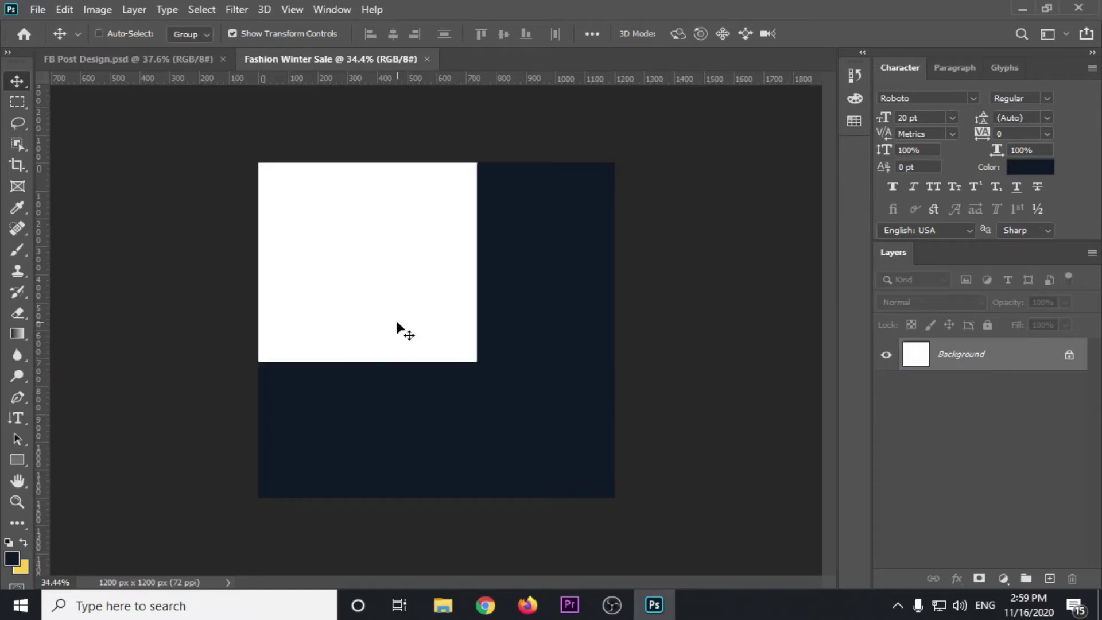
click(1003, 579)
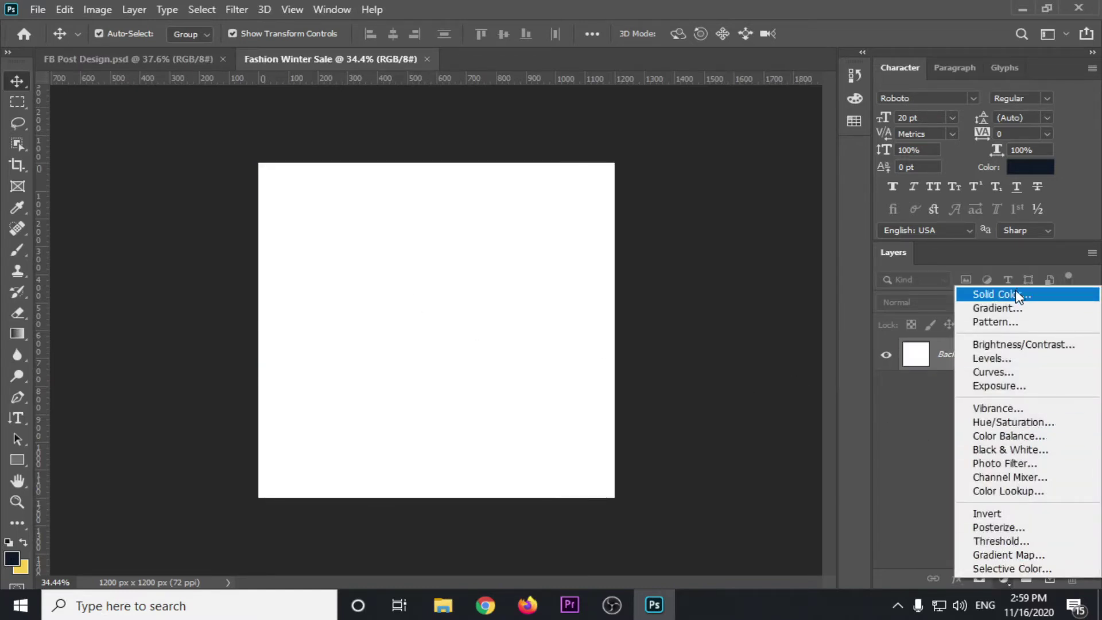
click(1018, 296)
click(784, 291)
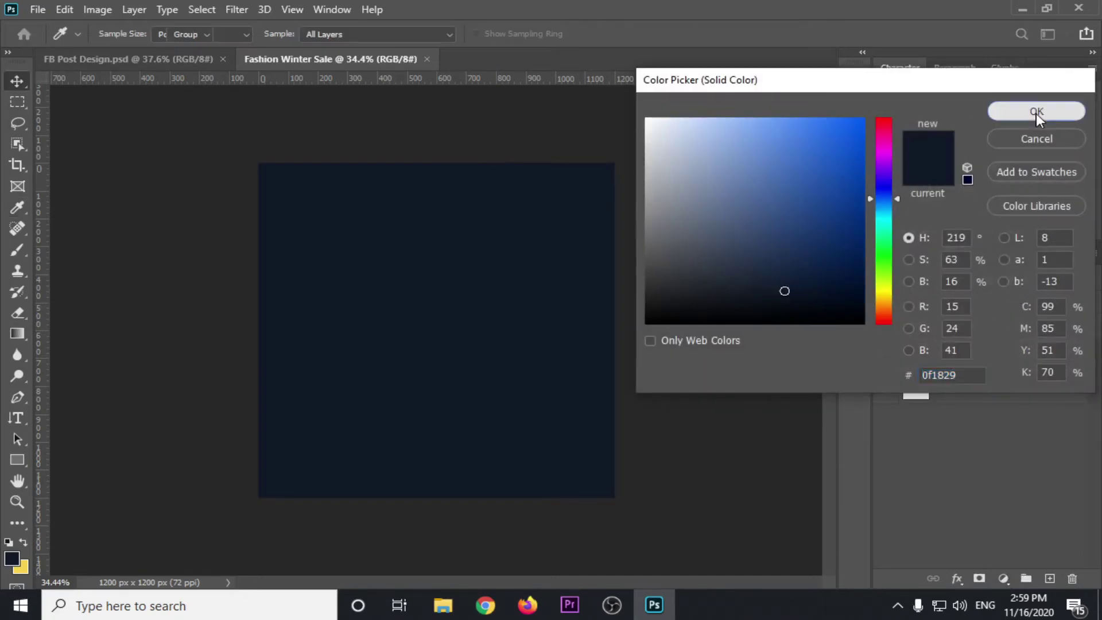
click(1035, 112)
Compare with the FB Post Design reference, then hide the Color Fill 1 layer.
click(170, 60)
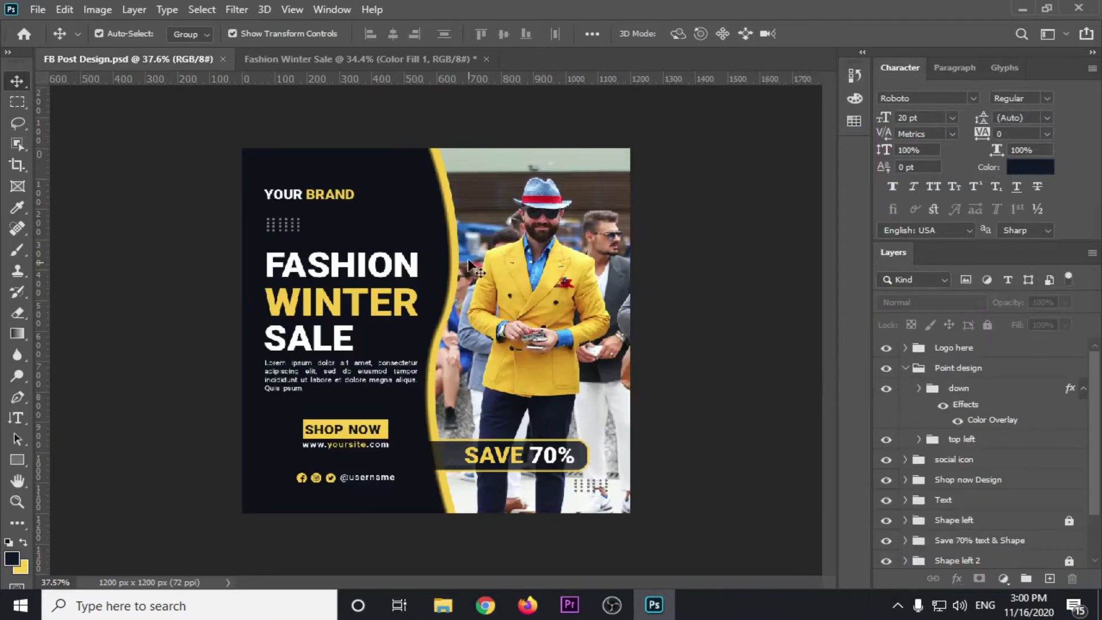
click(335, 61)
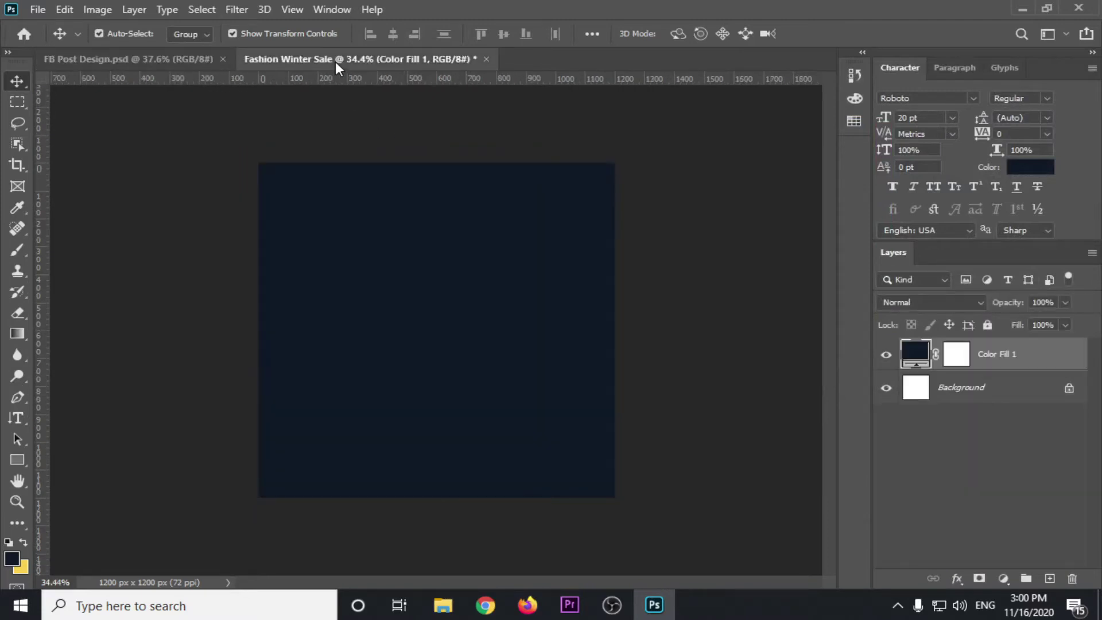
click(887, 355)
Draw a closed Pen shape over the canvas's left side with a wavy curved right edge.
click(18, 401)
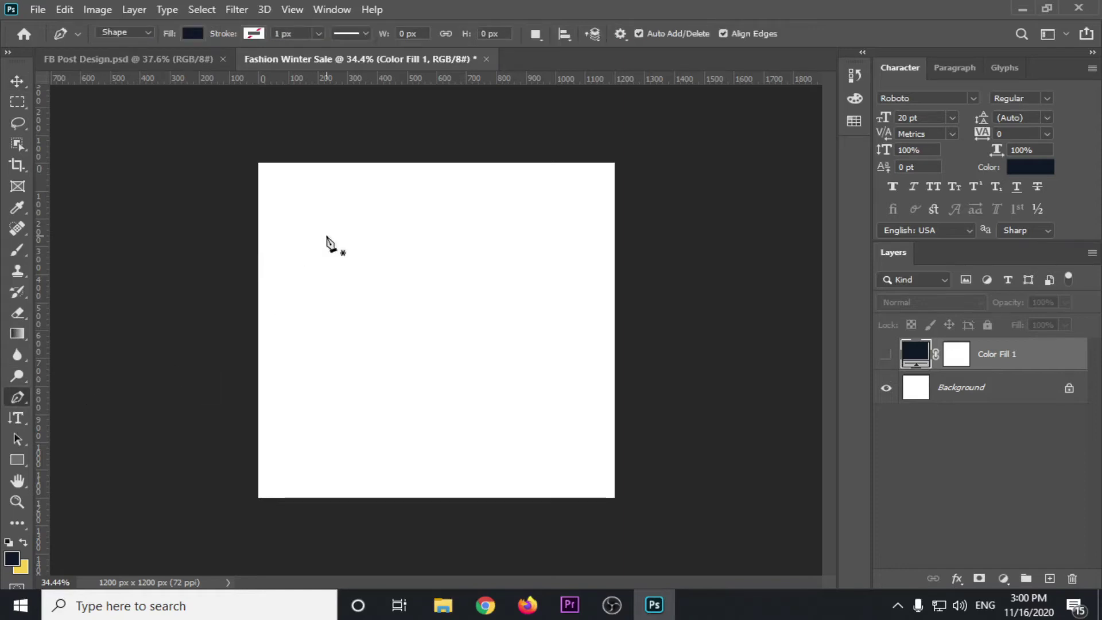
click(195, 33)
click(404, 153)
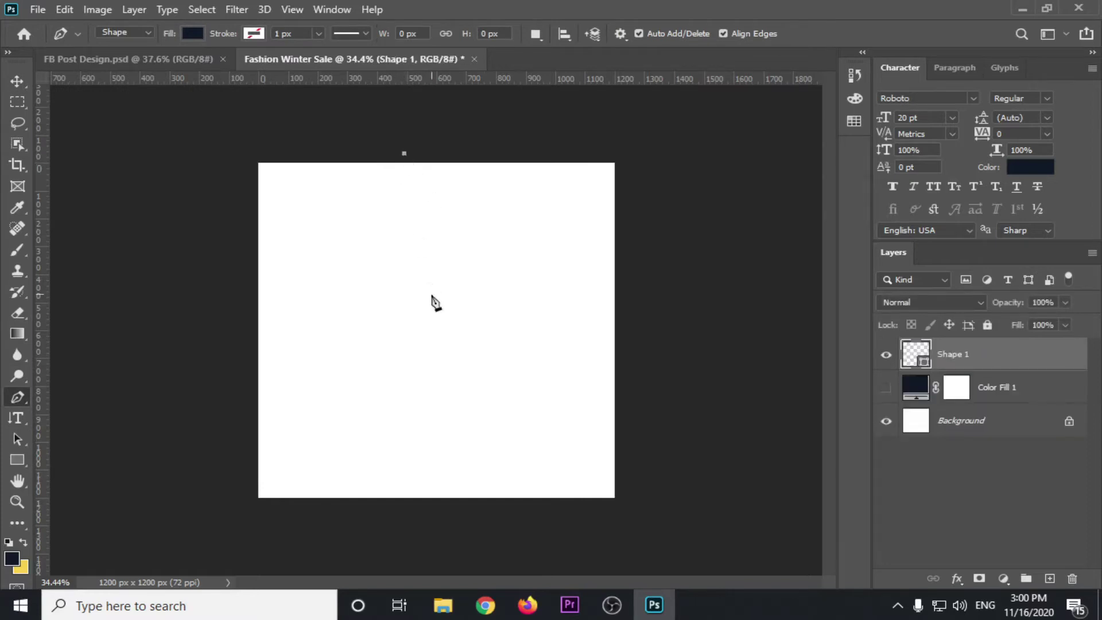
drag(437, 318, 421, 376)
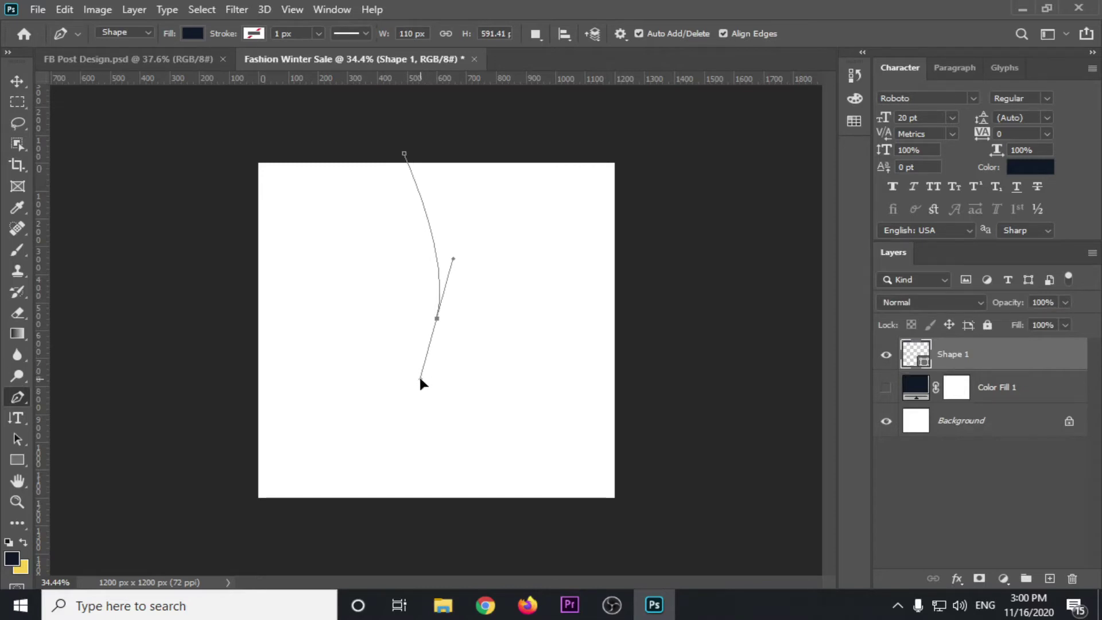
drag(422, 377, 425, 406)
drag(432, 510, 454, 565)
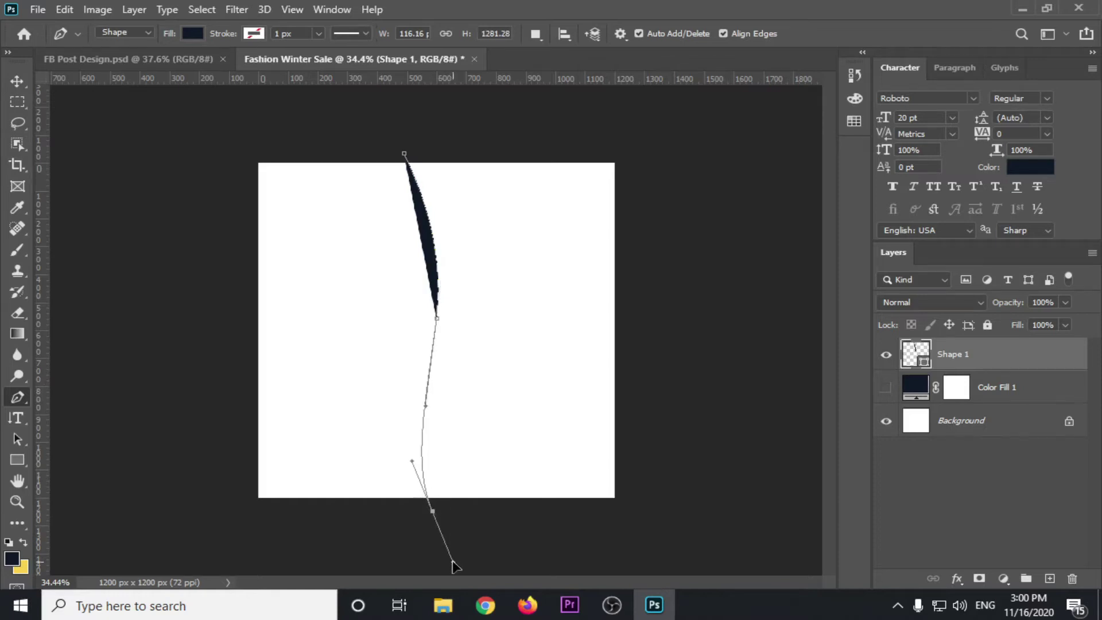
drag(453, 565, 453, 562)
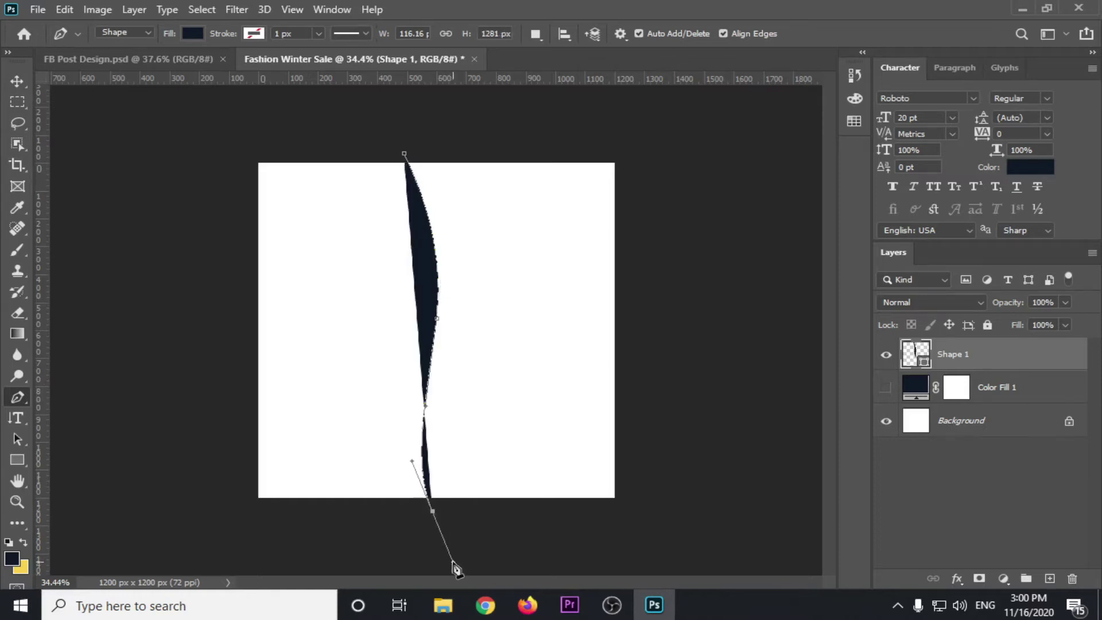
click(434, 514)
click(239, 510)
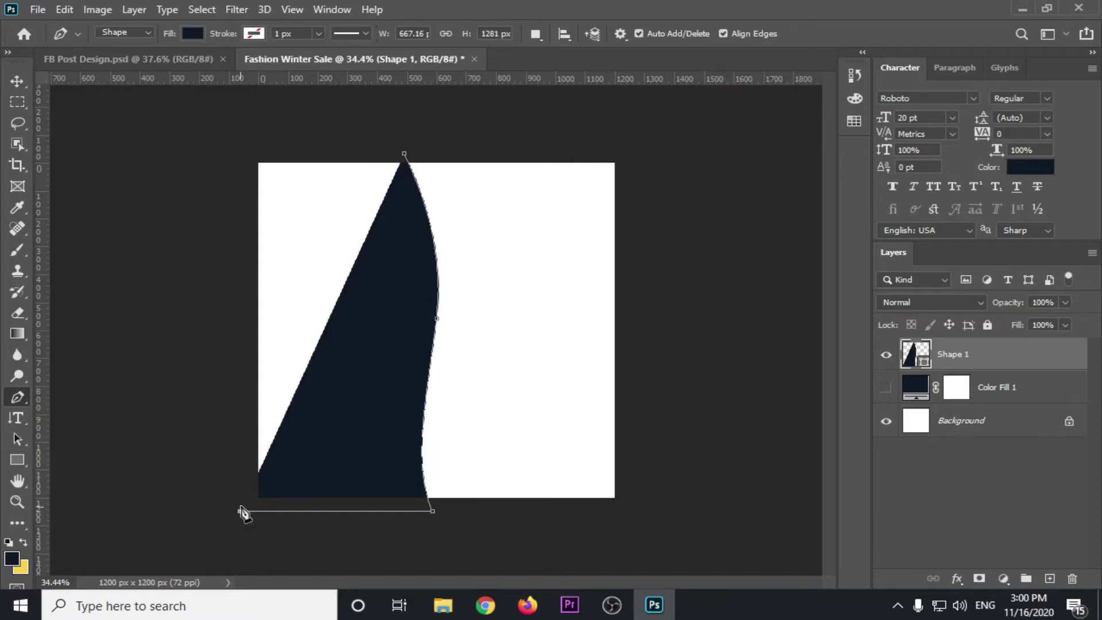
click(239, 150)
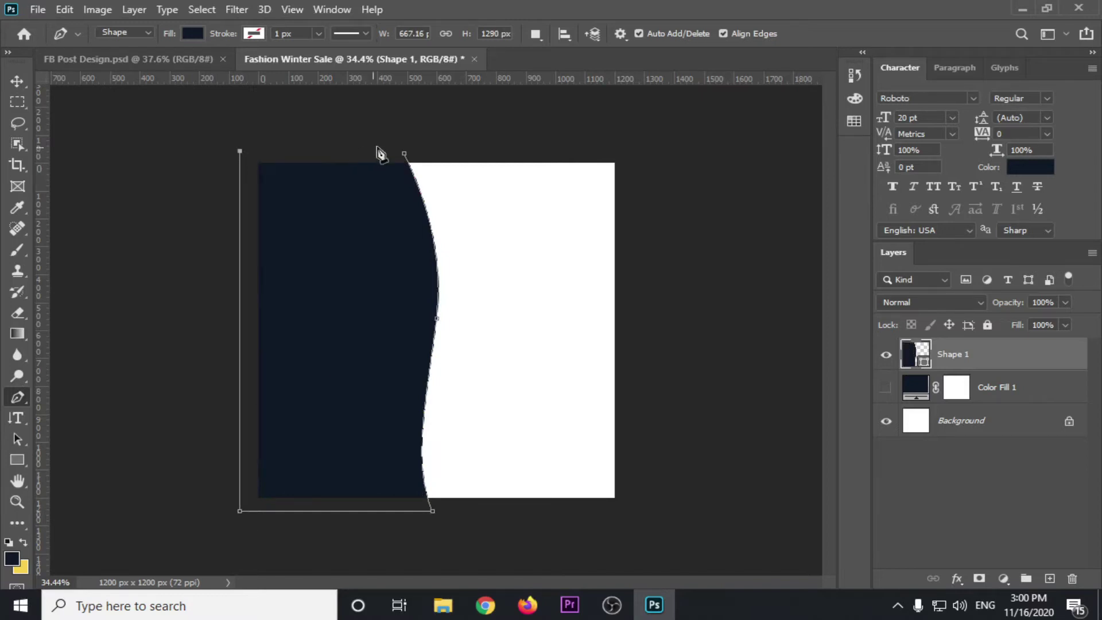
click(404, 153)
Reselect the Shape 1 layer and switch to the Direct Selection tool.
key(v)
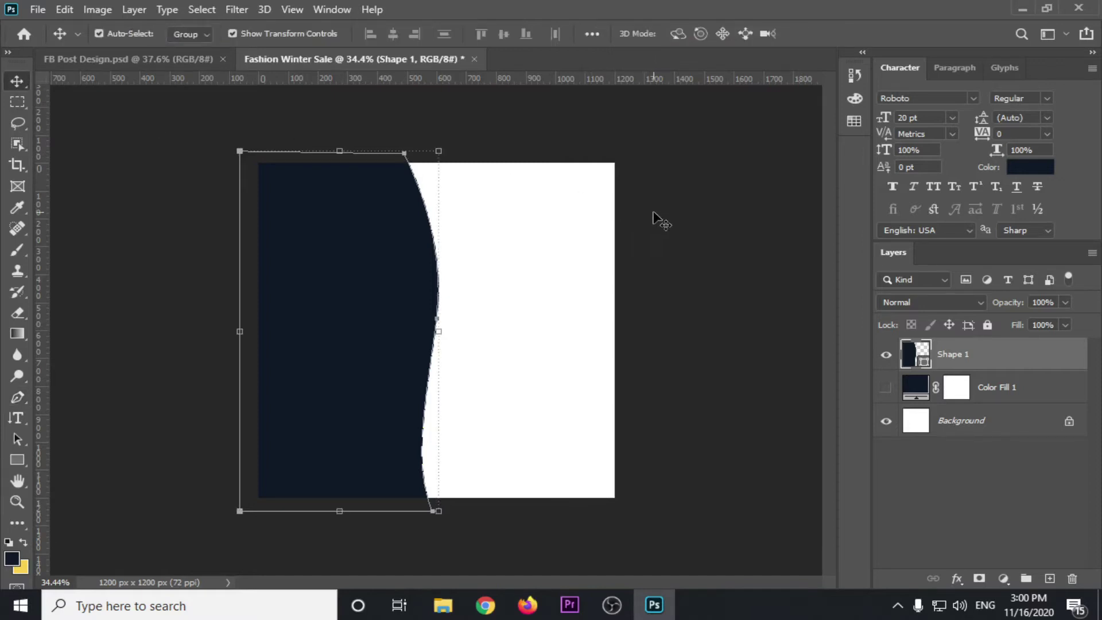
click(658, 218)
click(416, 270)
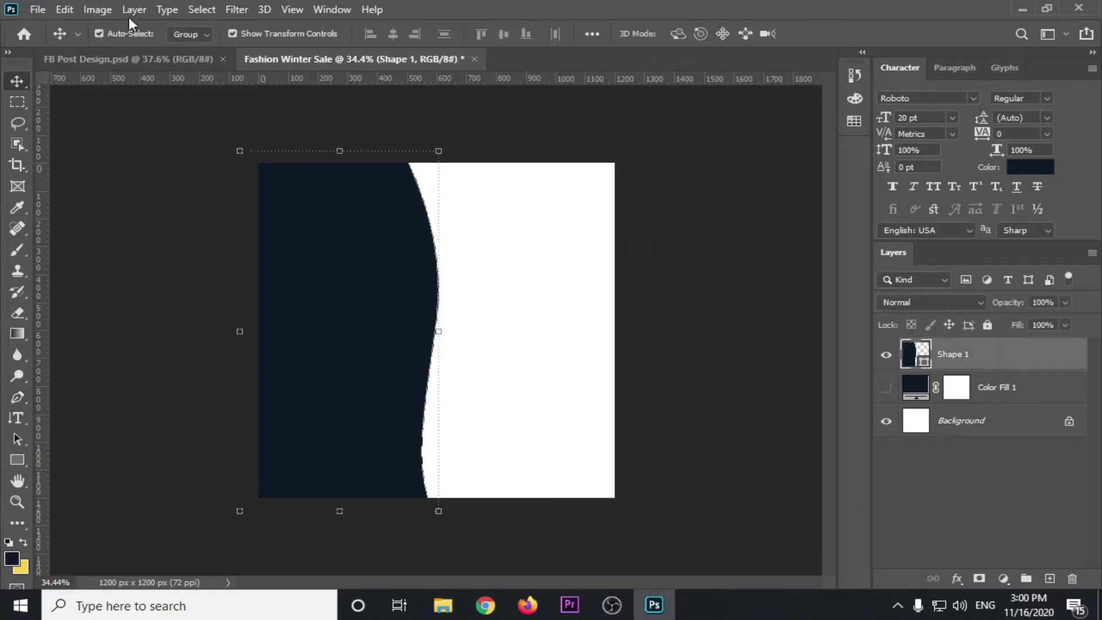
drag(16, 439, 73, 452)
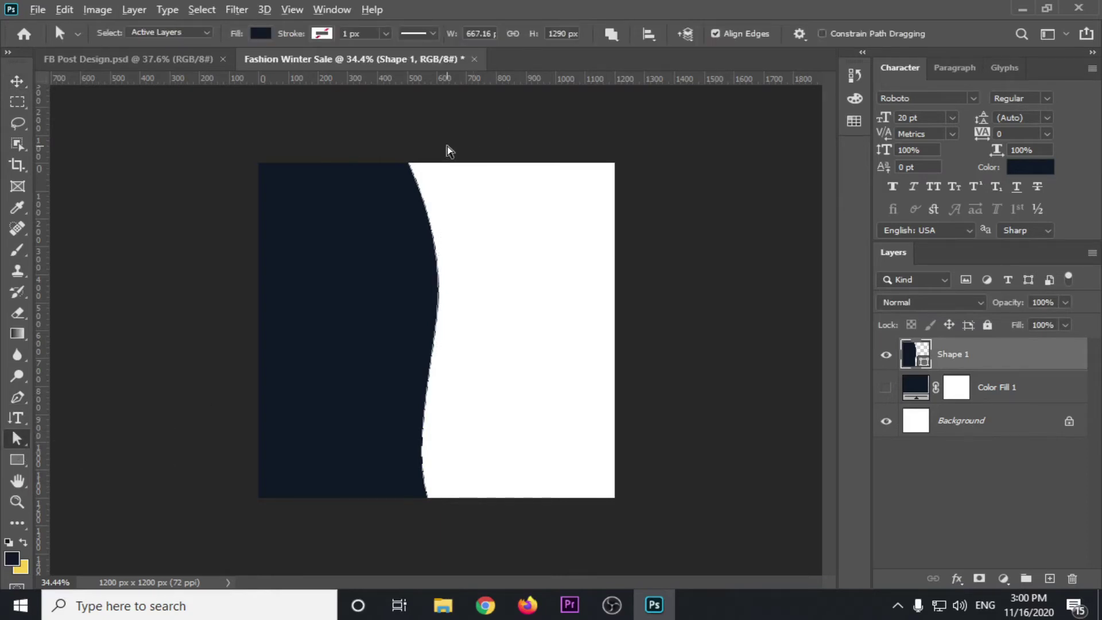
scroll(445, 152, up, 2)
scroll(434, 164, down, 2)
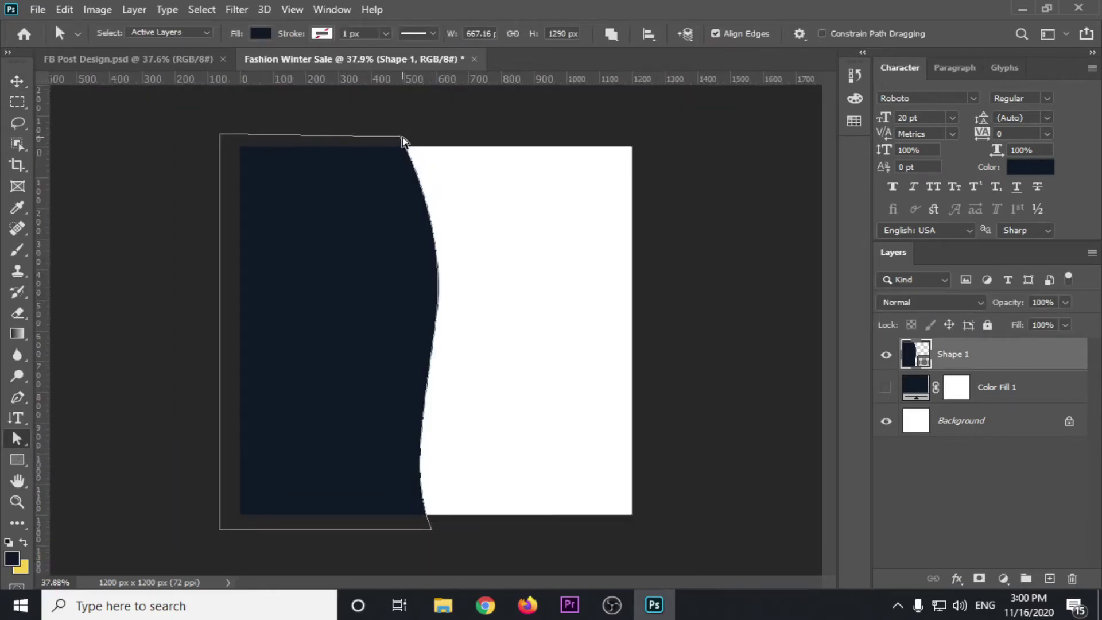
Drag the navy shape's middle anchor right so the wavy edge bulges further into the canvas.
click(402, 140)
drag(435, 535, 548, 532)
key(ctrl+z)
mouse_move(437, 323)
mouse_down()
mouse_move(465, 325)
mouse_move(471, 315)
mouse_move(448, 322)
mouse_up()
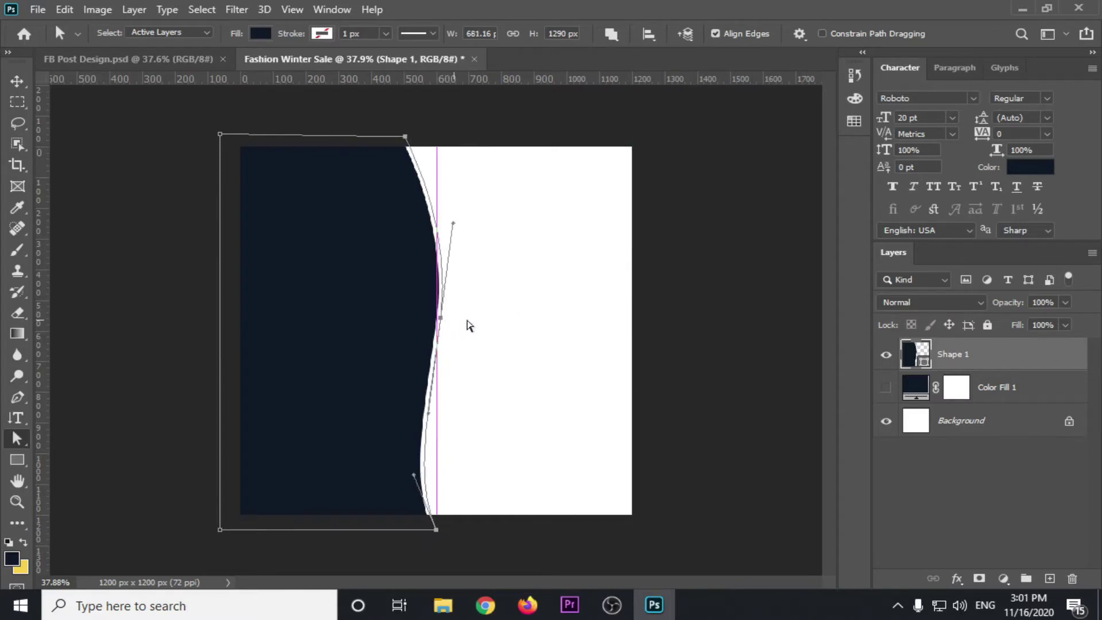
click(560, 228)
key(v)
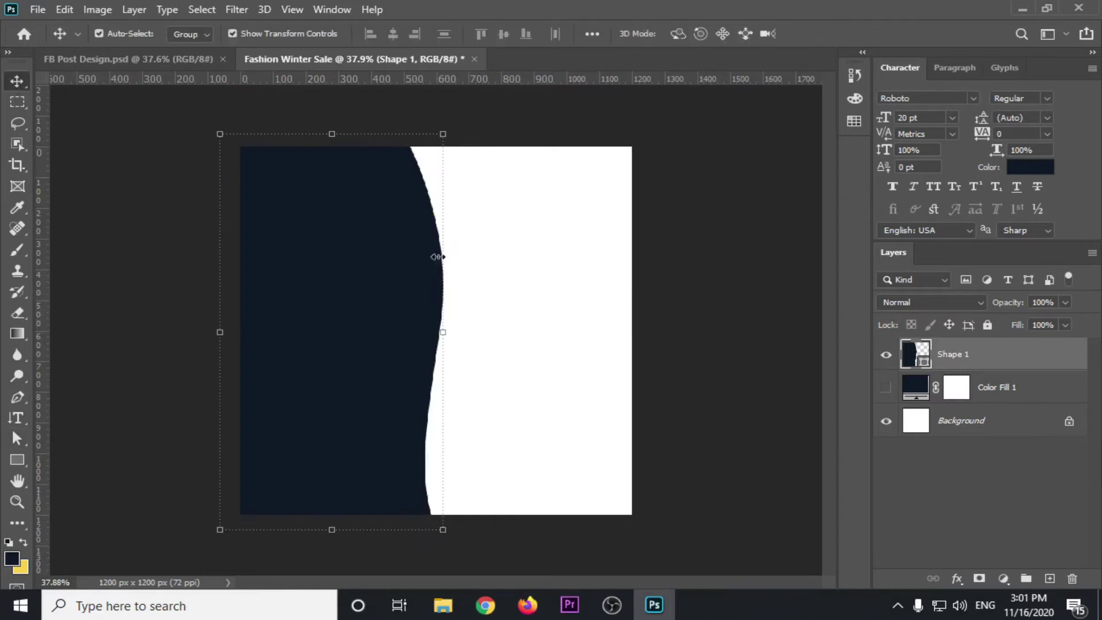
Duplicate Shape 1, move the copy below it in Layers, and fill it yellow.
drag(347, 289, 370, 293)
drag(956, 356, 956, 395)
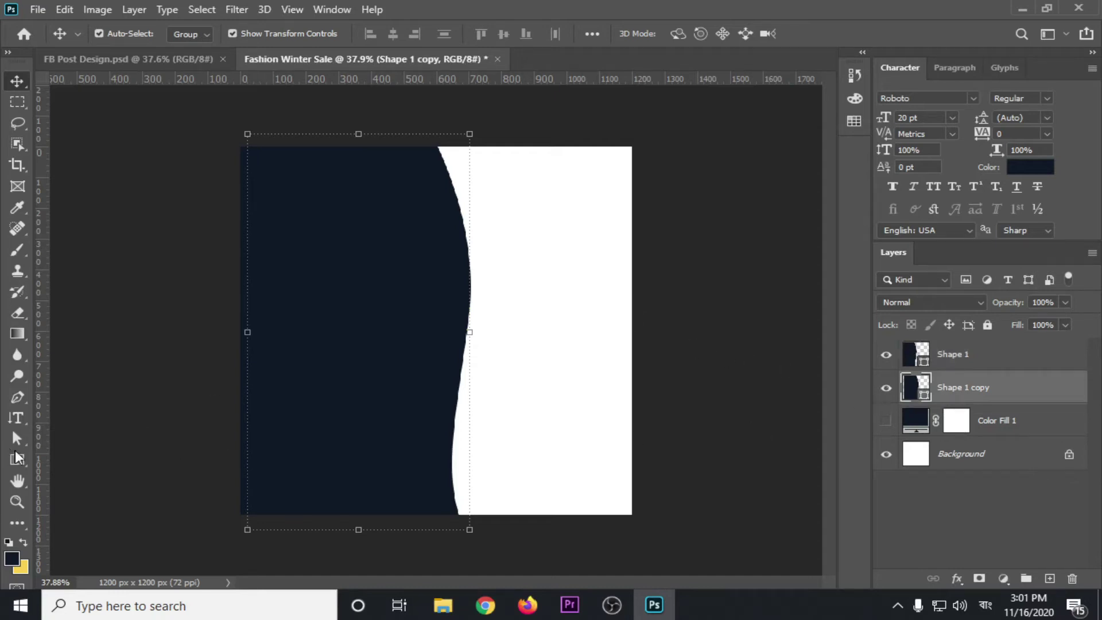
key(u)
click(193, 34)
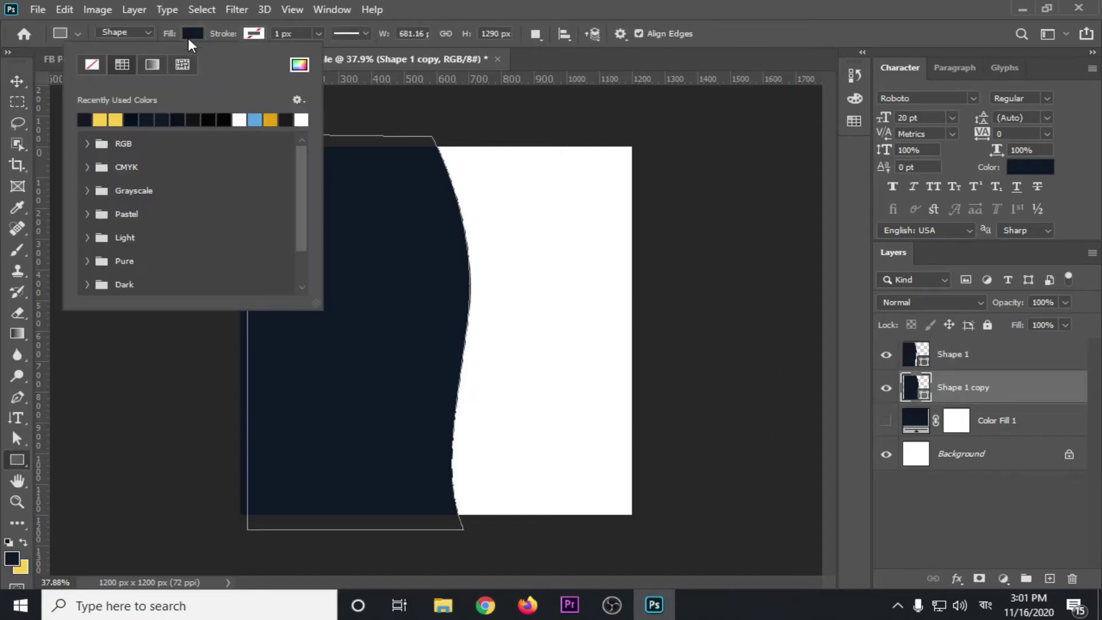
click(101, 116)
key(Return)
key(v)
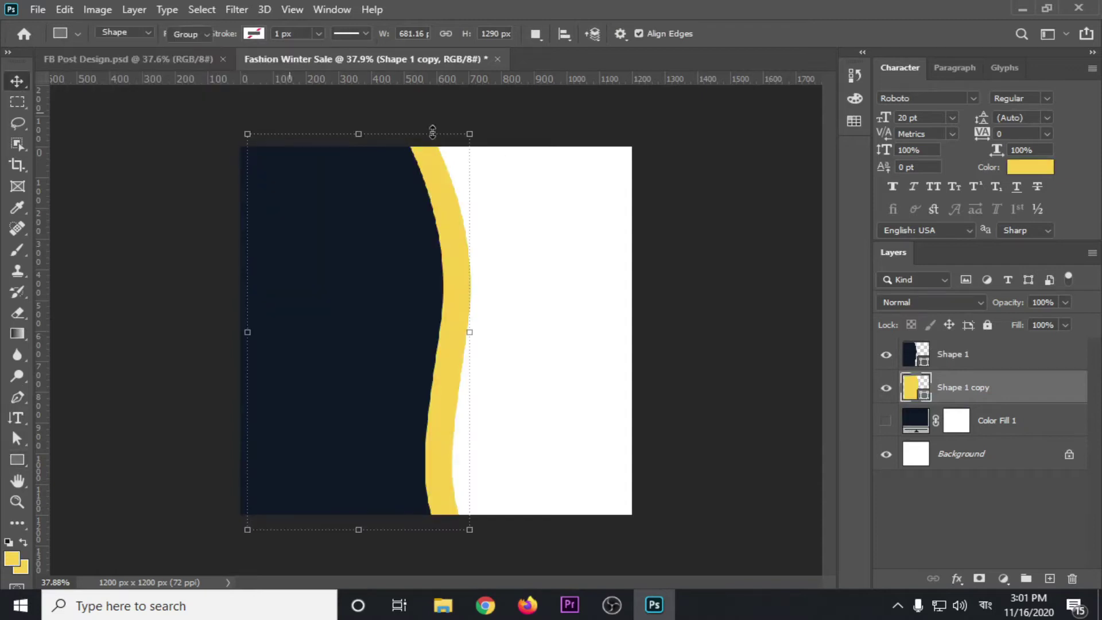
Nudge the yellow copy left to form an edge stripe, checking the FB Post Design reference.
drag(450, 244, 453, 264)
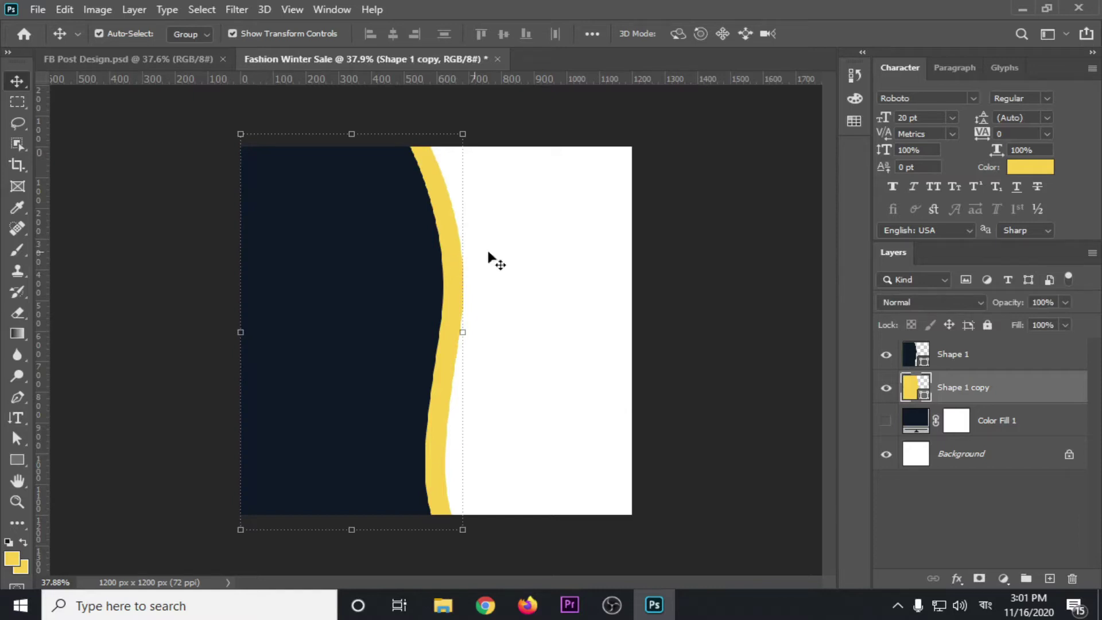
key(shift+Left)
key(shift+Left)
key(shift+Left)
key(shift+Left)
key(shift+Left)
click(152, 59)
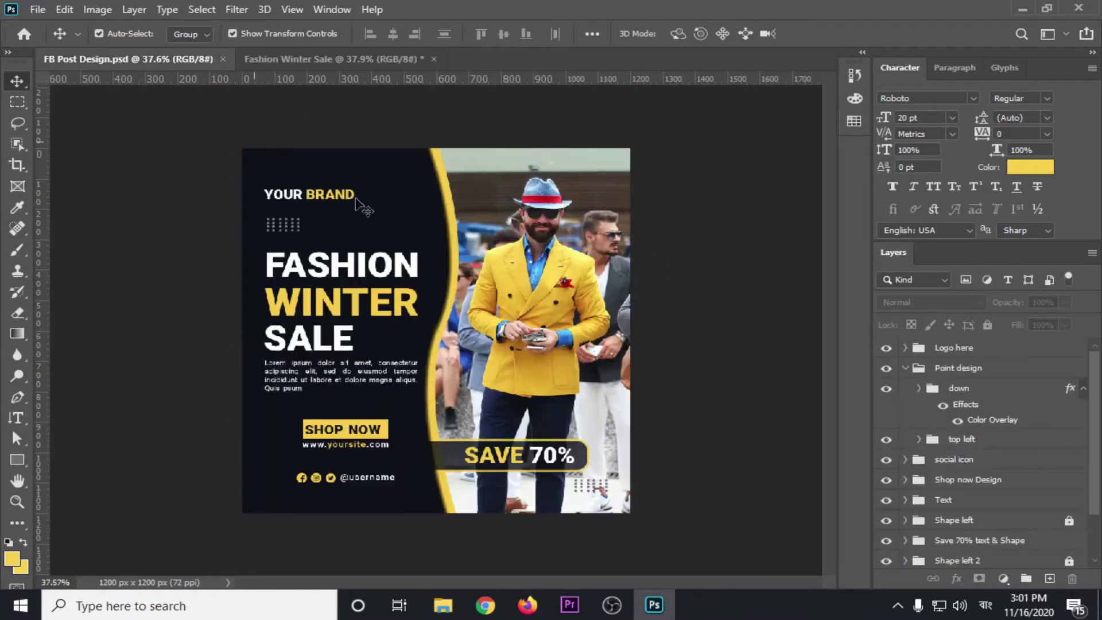
click(339, 59)
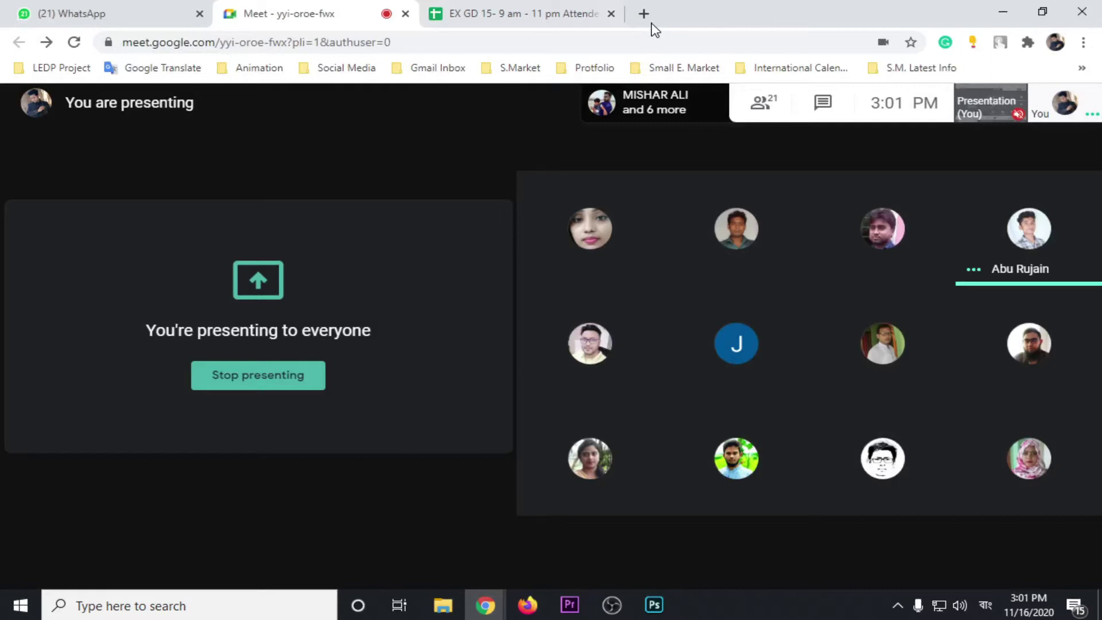
In a new tab, switch input to English and load unsplash.com, then pexels.com.
click(643, 14)
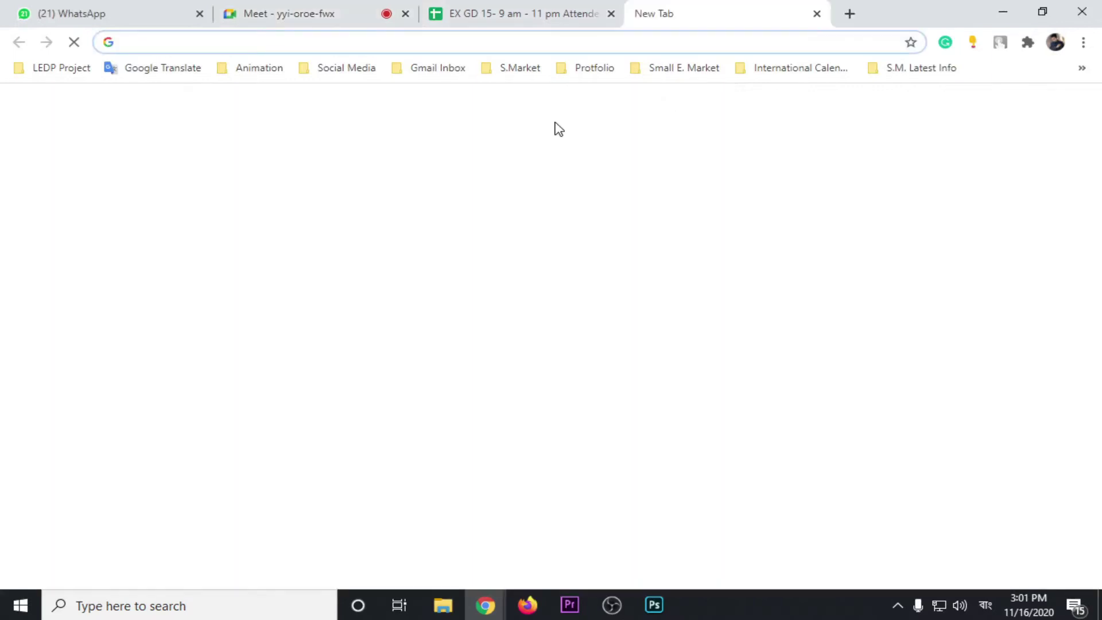
text(ক)
key(BackSpace)
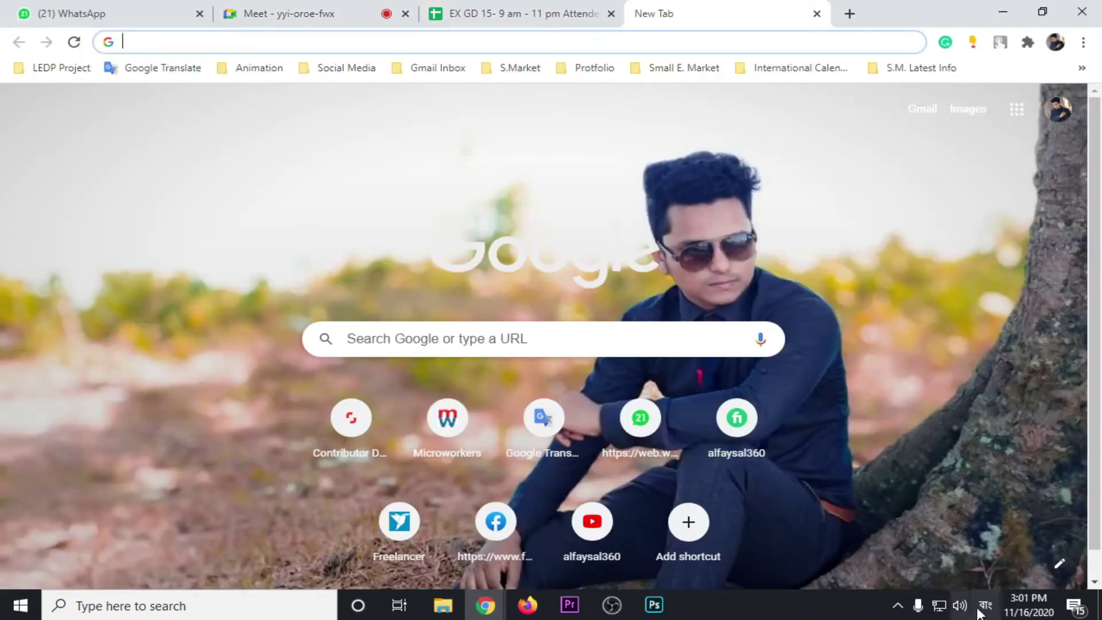
click(984, 603)
click(955, 466)
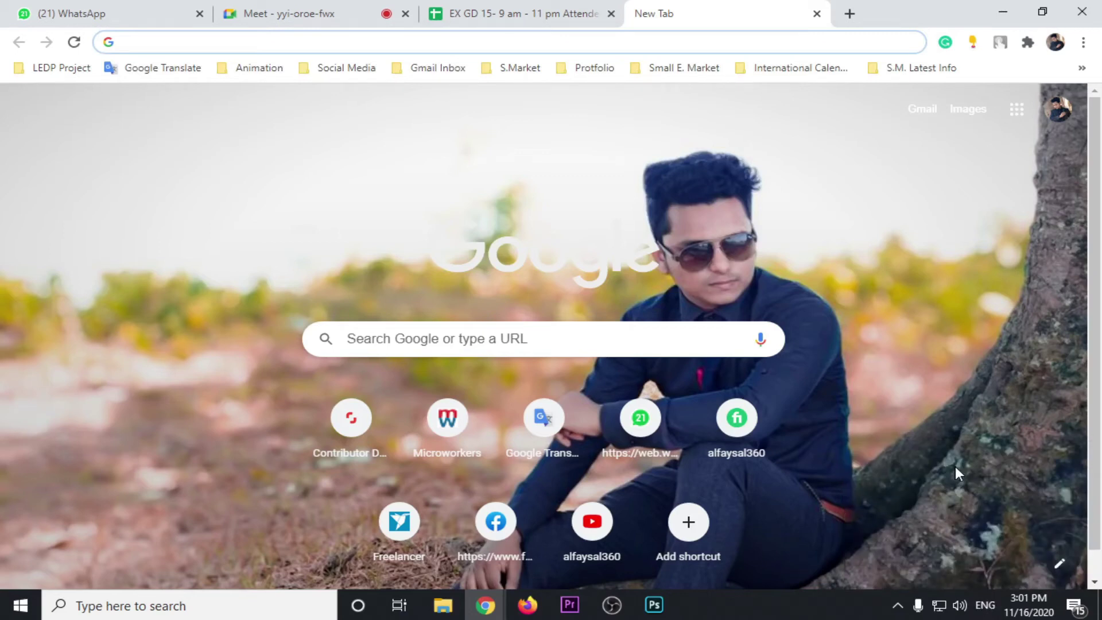
text(unsplash.com)
key(Return)
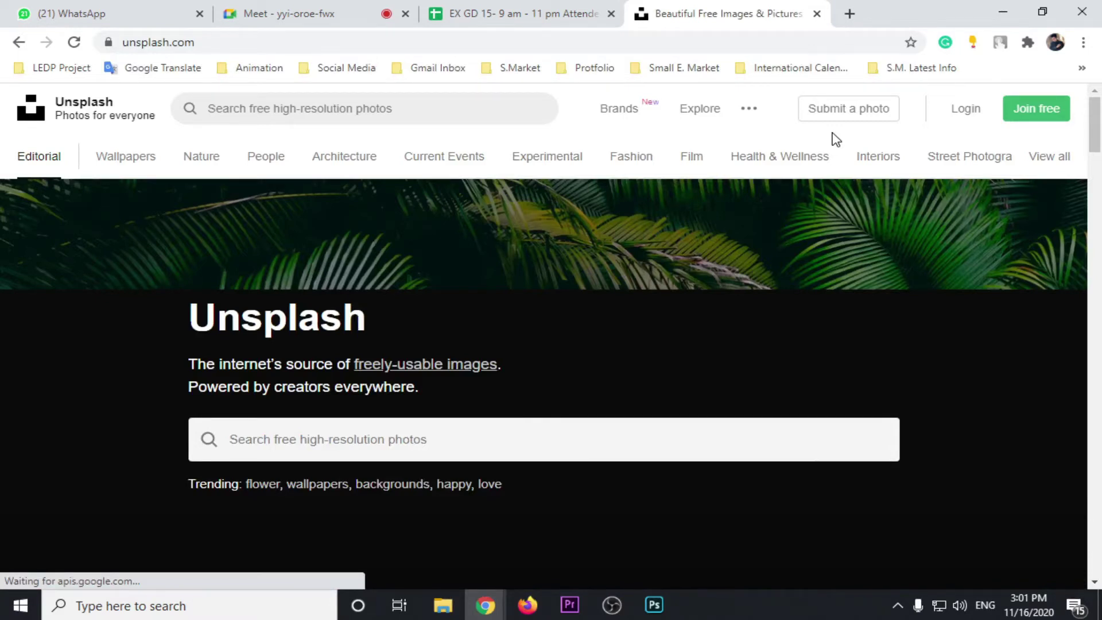
key(ctrl+l)
text(pexels.com)
key(Return)
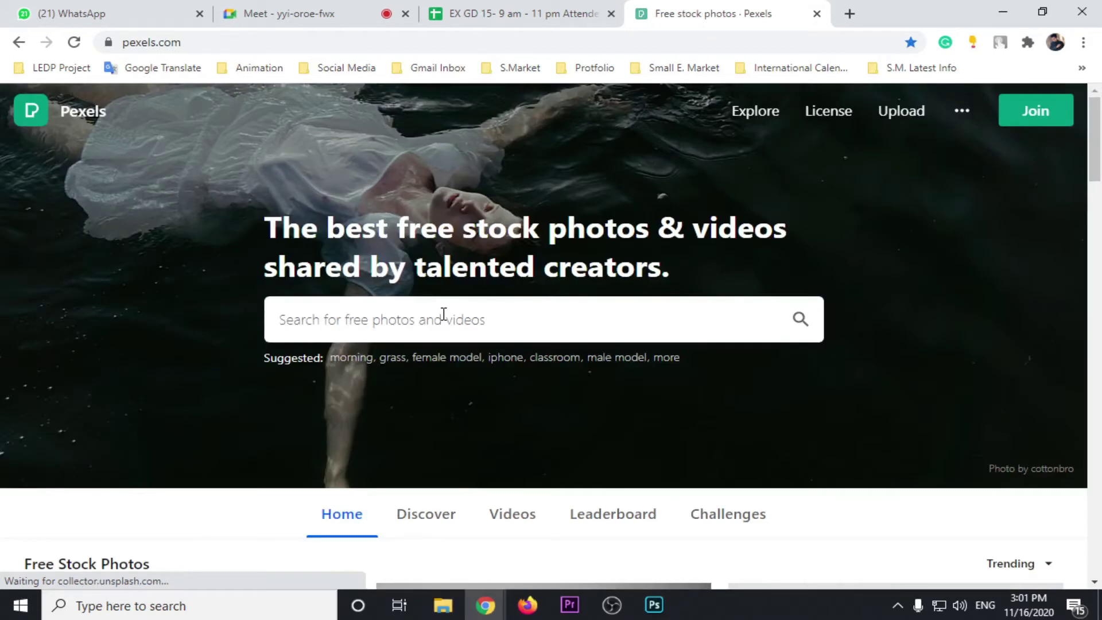
Search Pexels for 'winter fashion' and scroll through the photo results.
click(444, 314)
text(winter fashio)
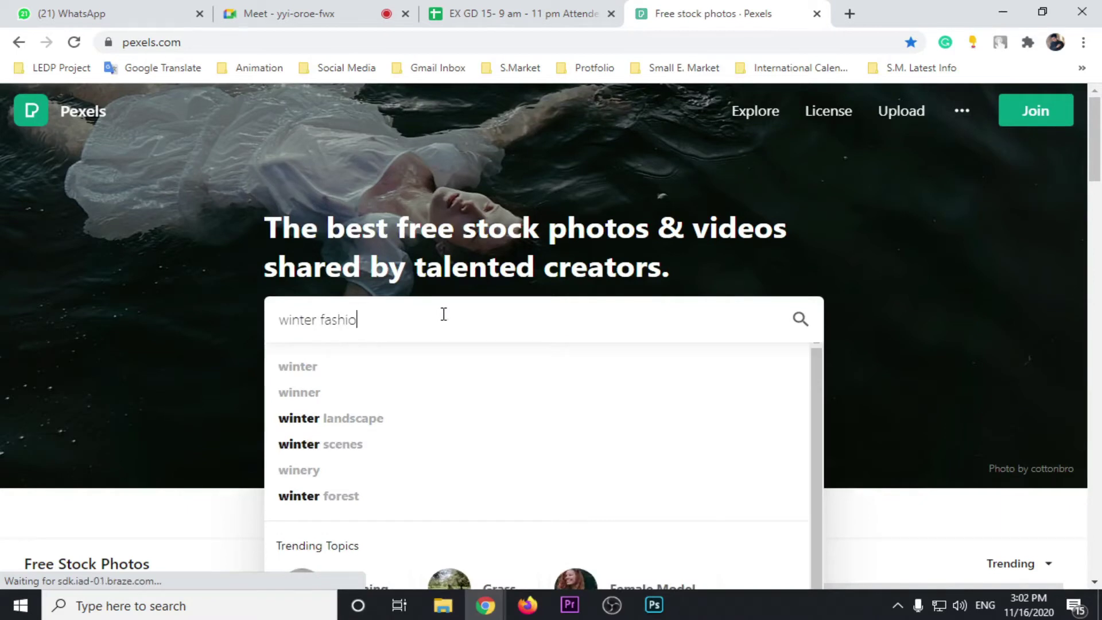
text(n)
key(Return)
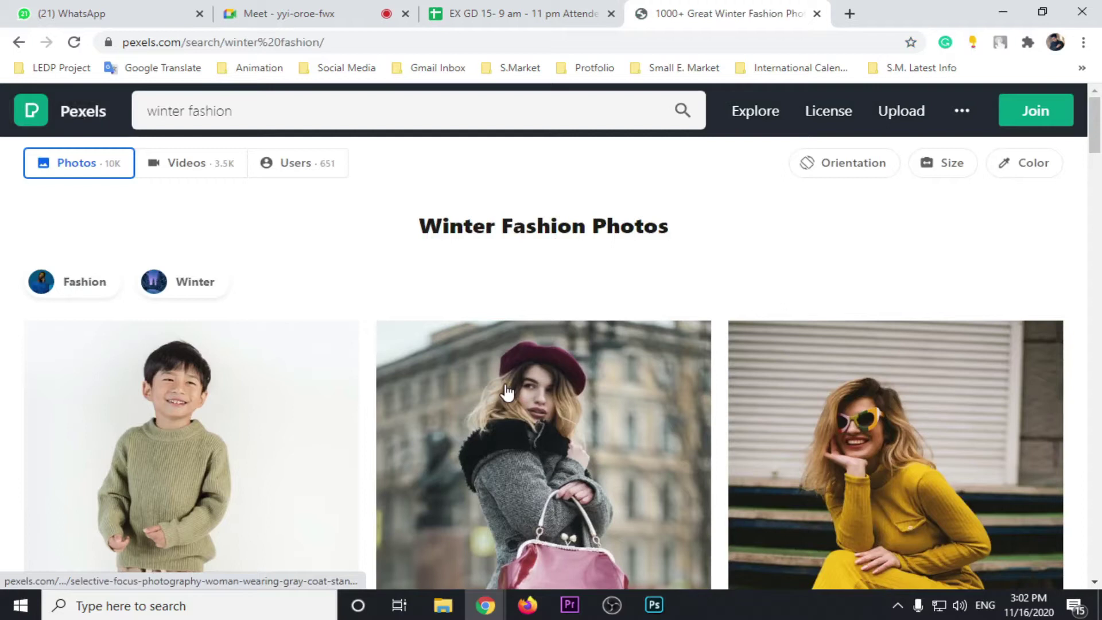
scroll(507, 392, down, 3)
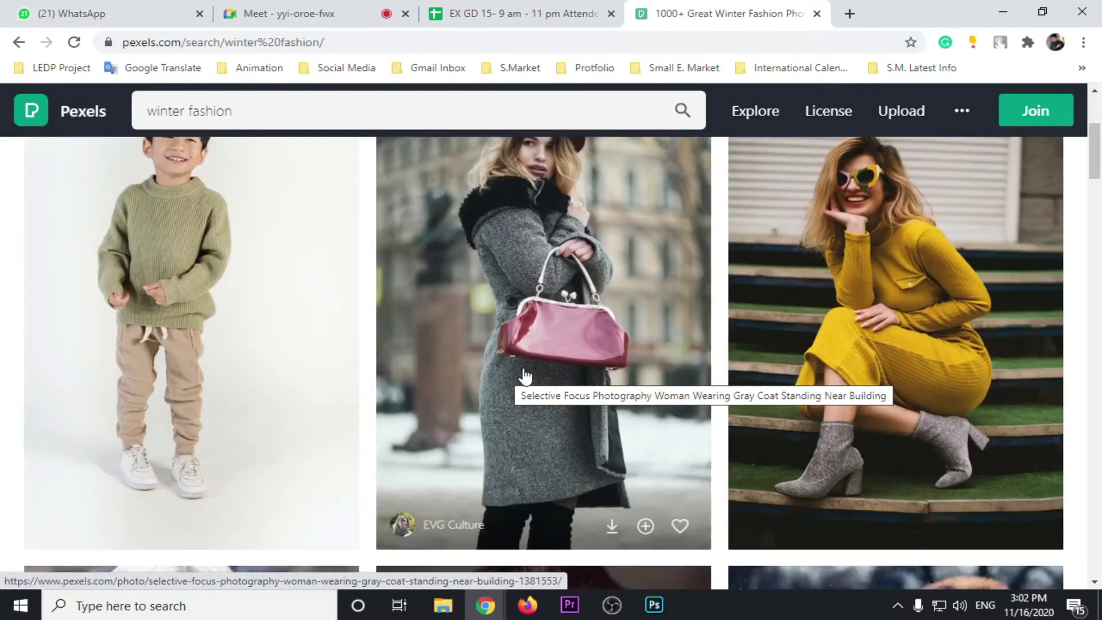
scroll(568, 370, down, 6)
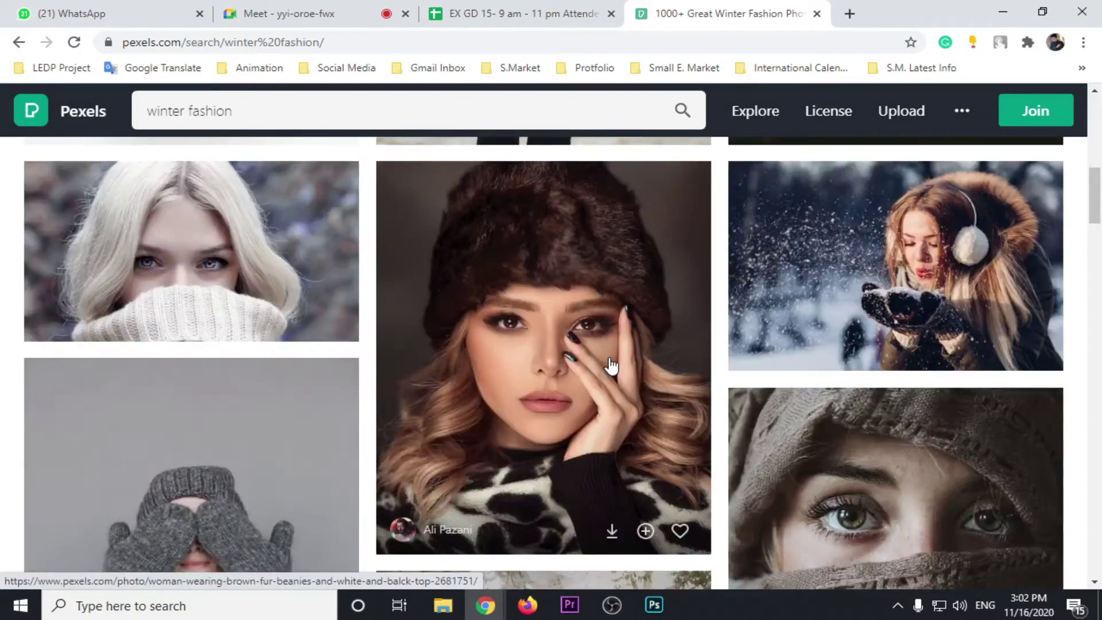
scroll(611, 364, down, 5)
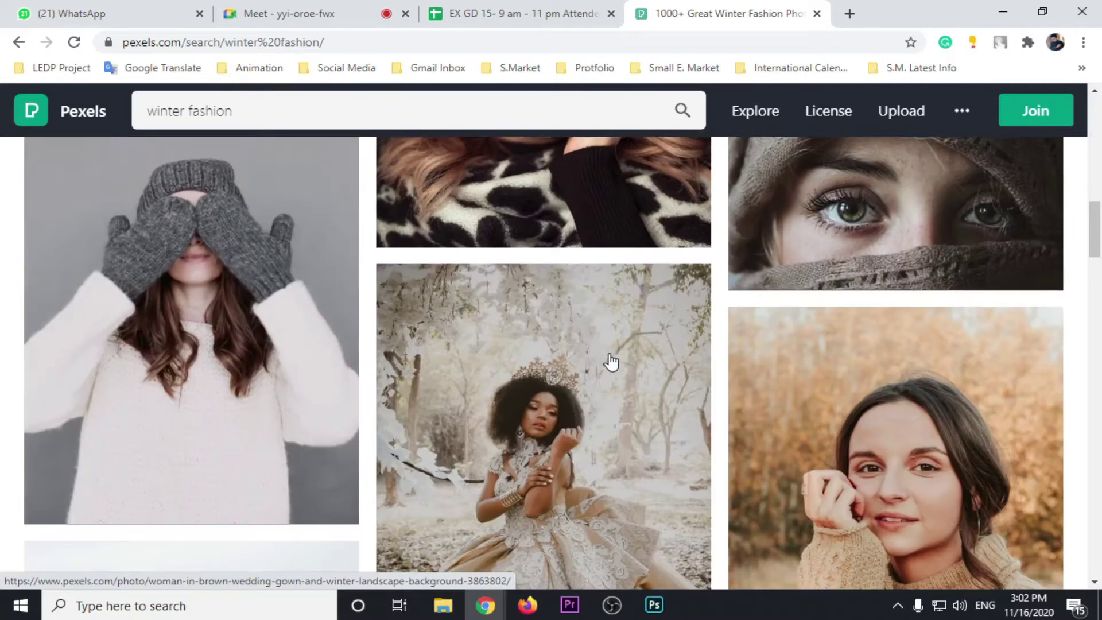
scroll(608, 360, down, 6)
scroll(600, 361, down, 3)
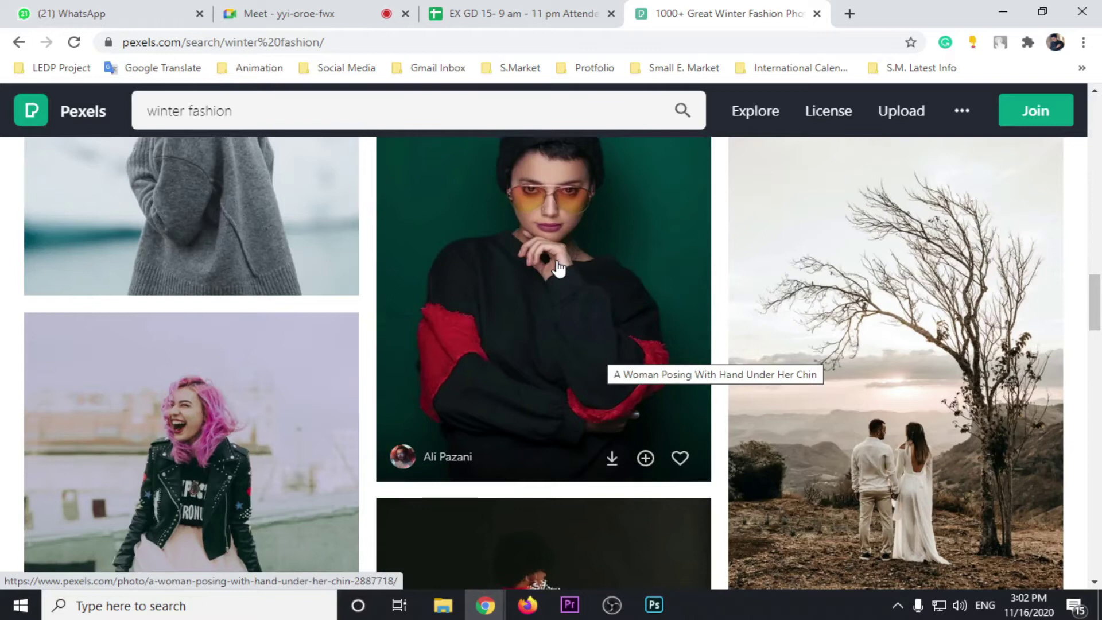
scroll(556, 267, down, 5)
scroll(556, 267, down, 3)
scroll(556, 267, down, 2)
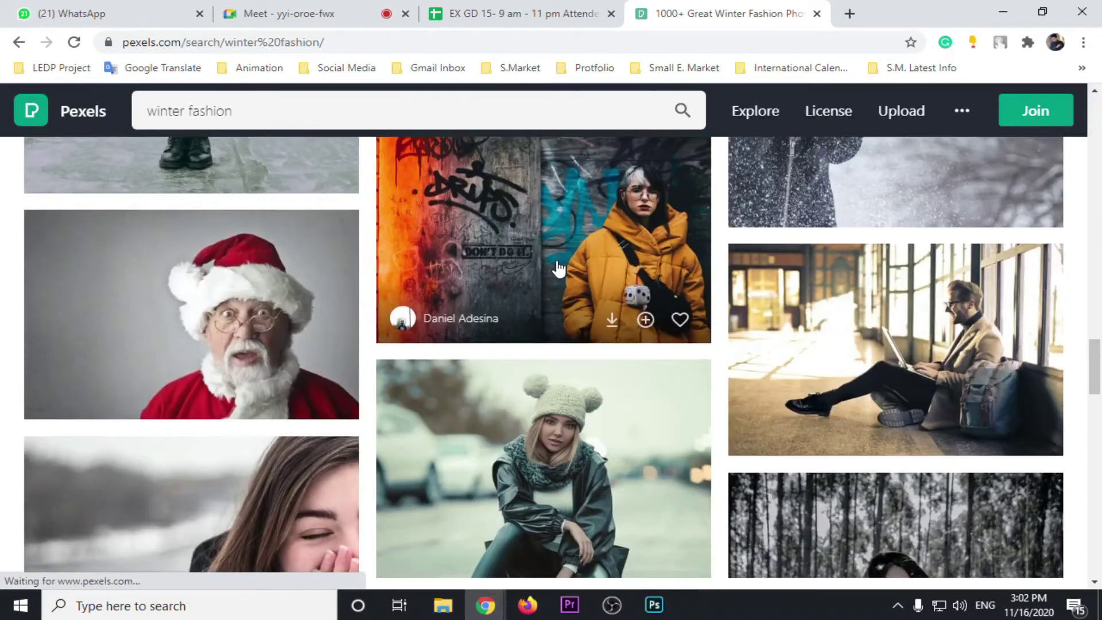
scroll(556, 266, down, 1)
scroll(556, 267, down, 3)
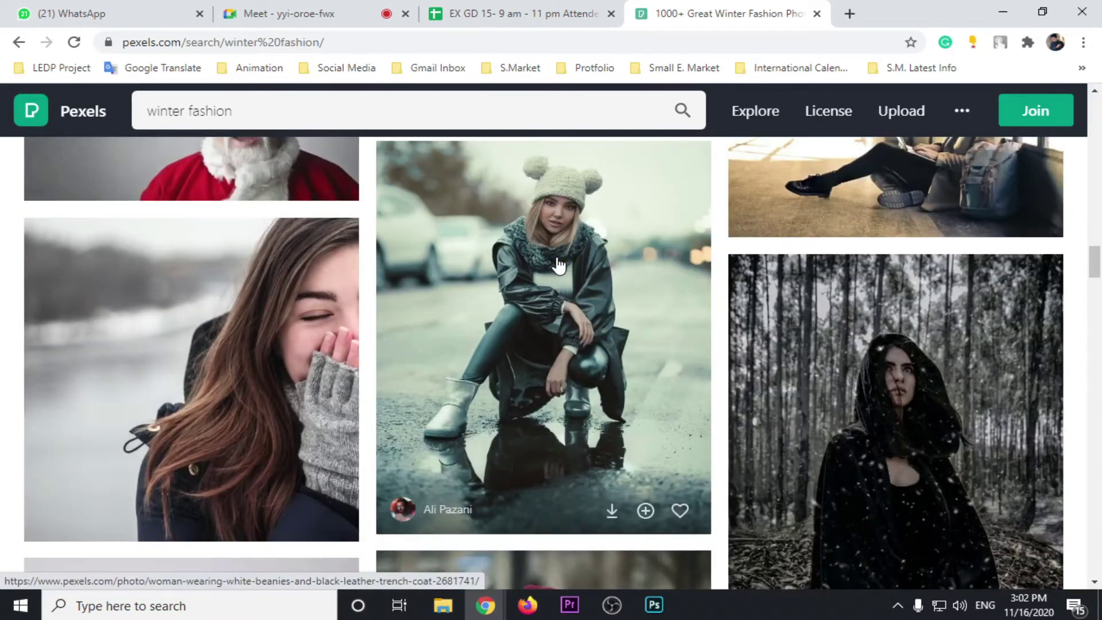
scroll(557, 265, up, 4)
scroll(558, 265, down, 1)
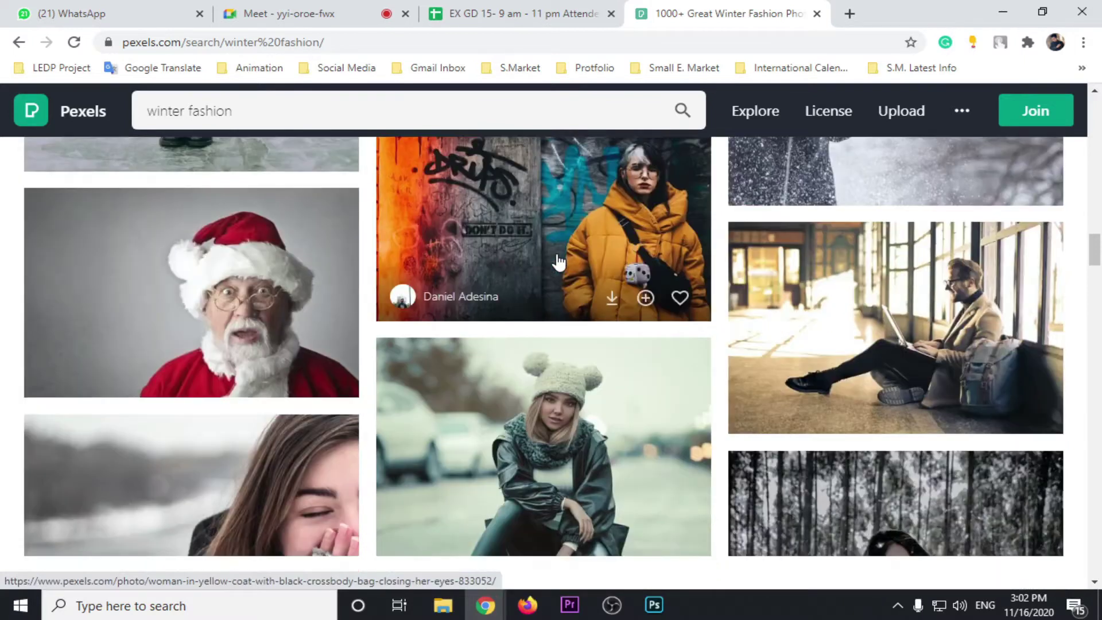
scroll(558, 263, down, 5)
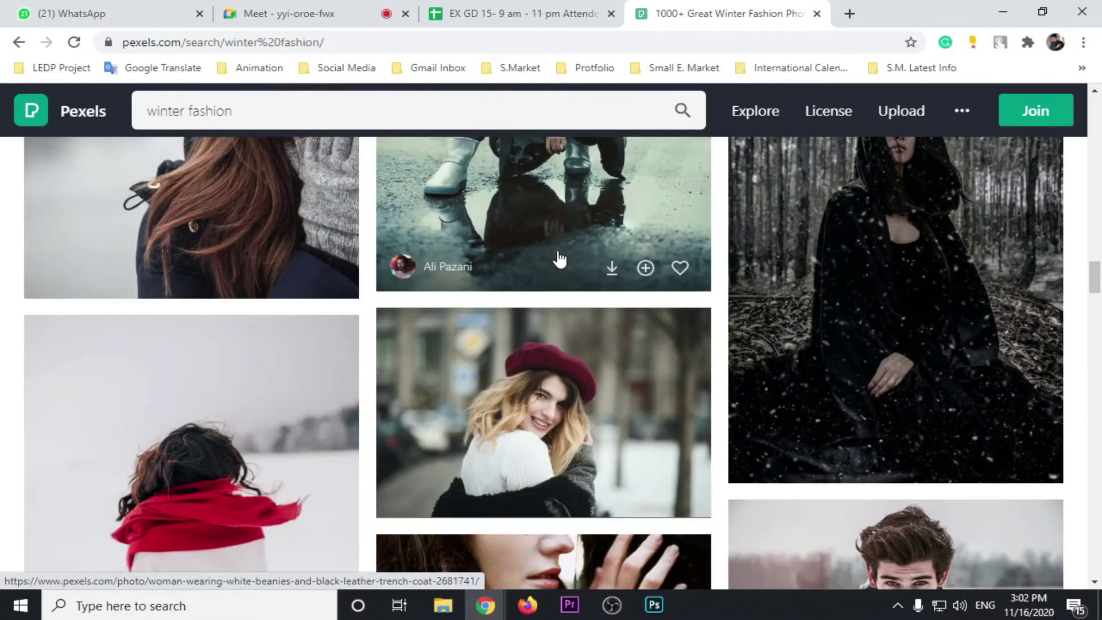
scroll(565, 340, down, 3)
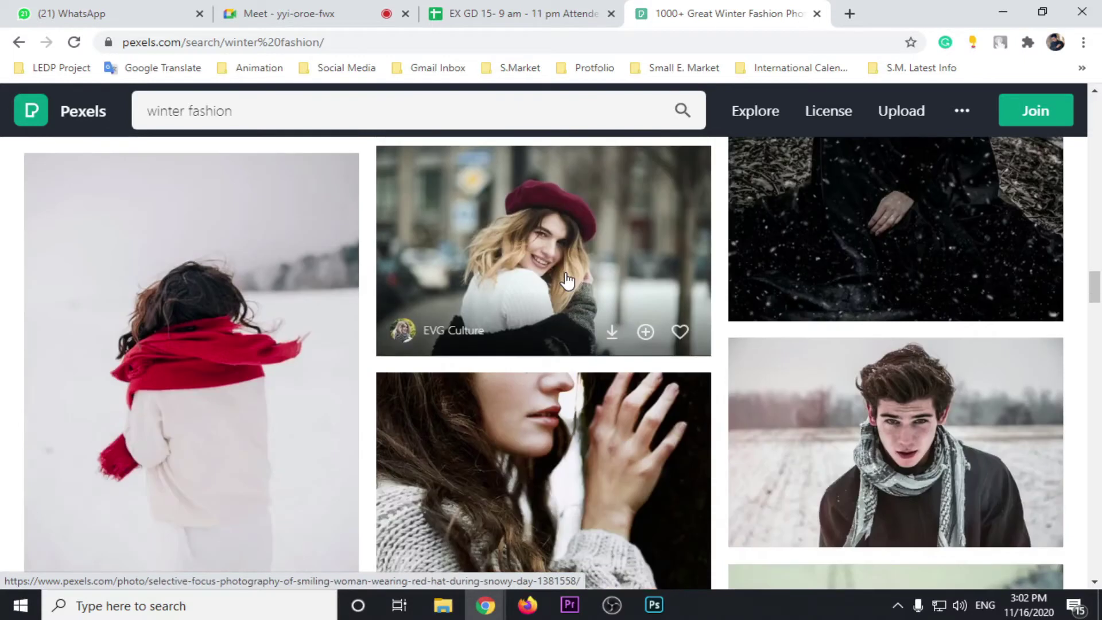
scroll(596, 320, up, 8)
scroll(602, 318, up, 5)
scroll(601, 316, up, 5)
scroll(601, 316, up, 5)
scroll(604, 315, up, 5)
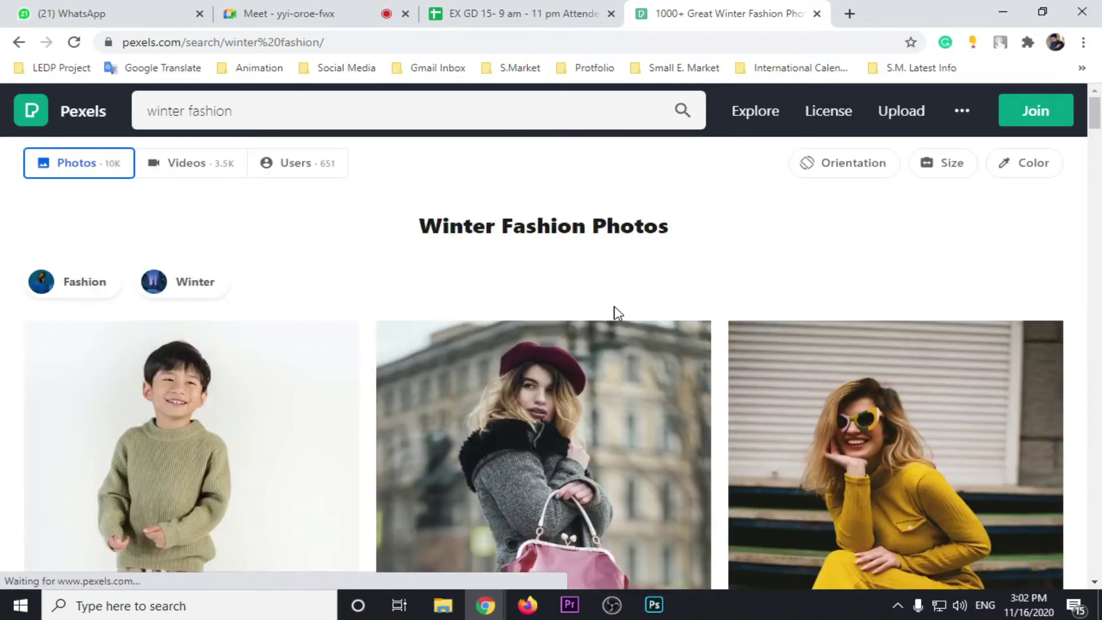
Filter the winter fashion results to Square orientation and scroll through the square photos.
click(873, 164)
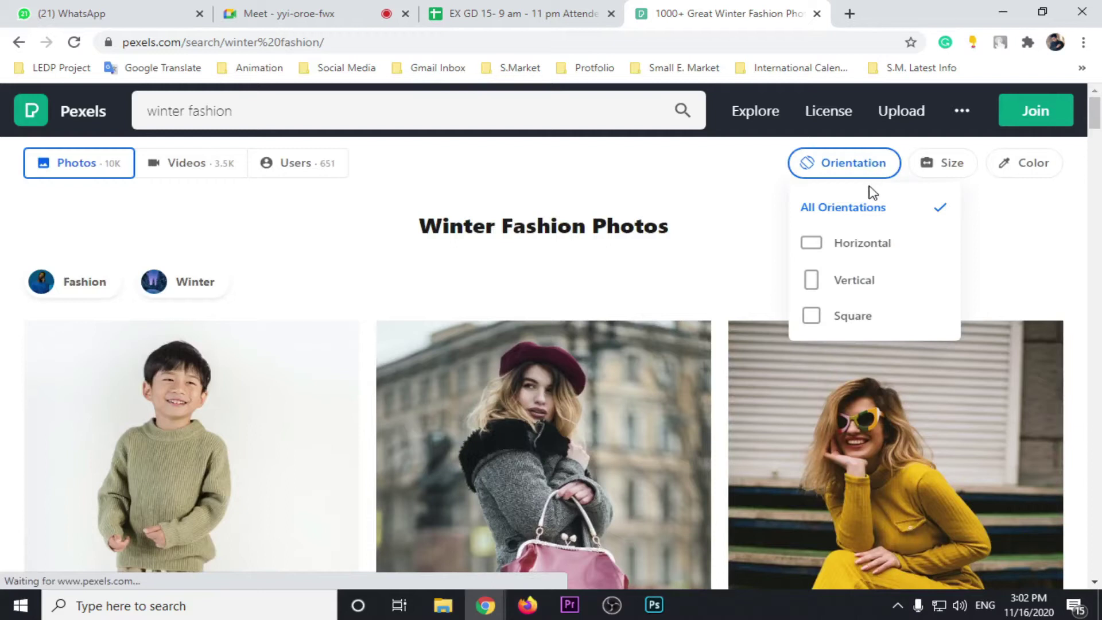
click(859, 314)
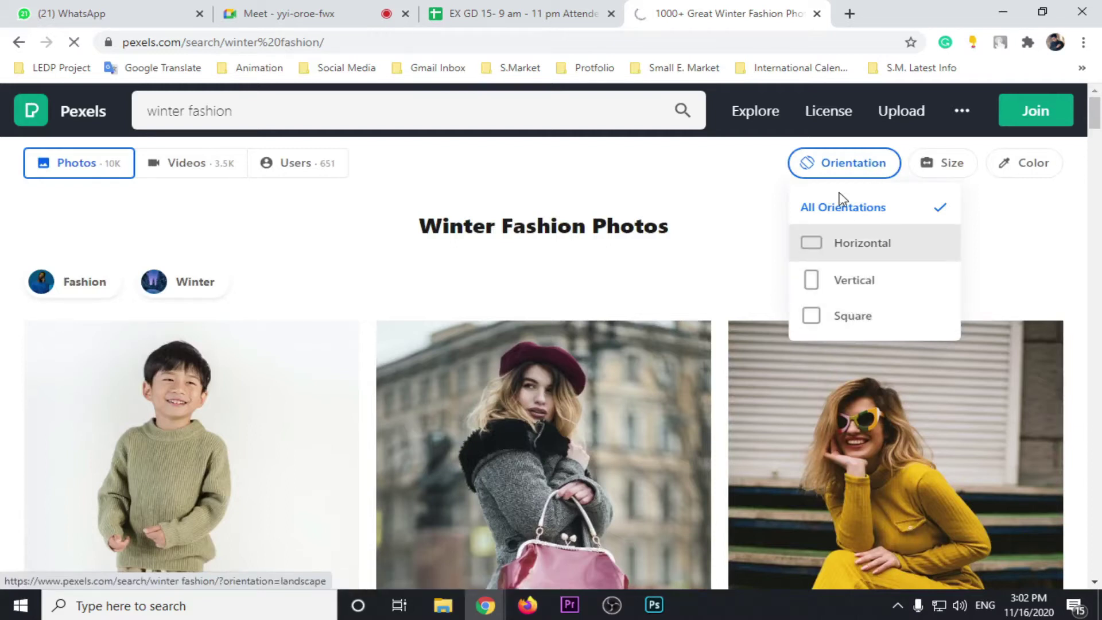
click(654, 605)
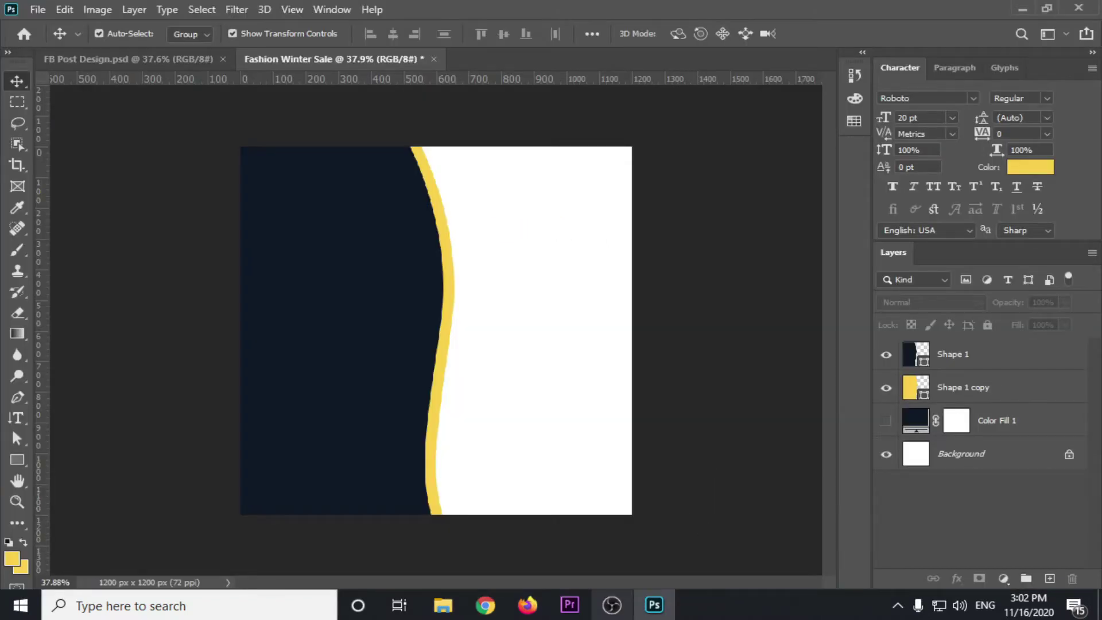
click(503, 605)
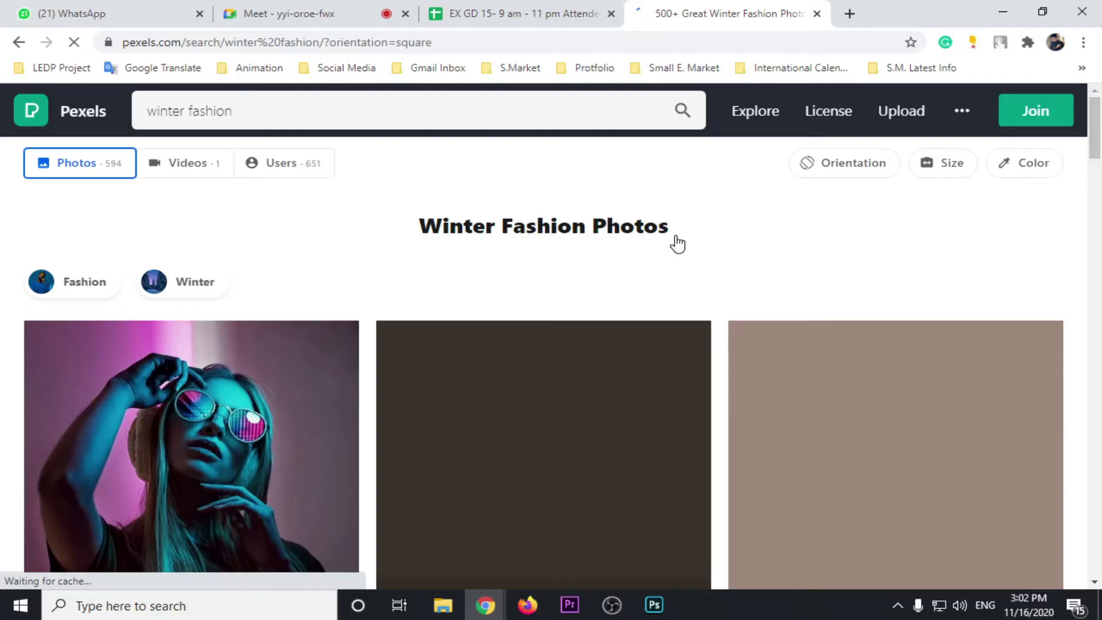
scroll(522, 276, down, 5)
scroll(522, 276, down, 5)
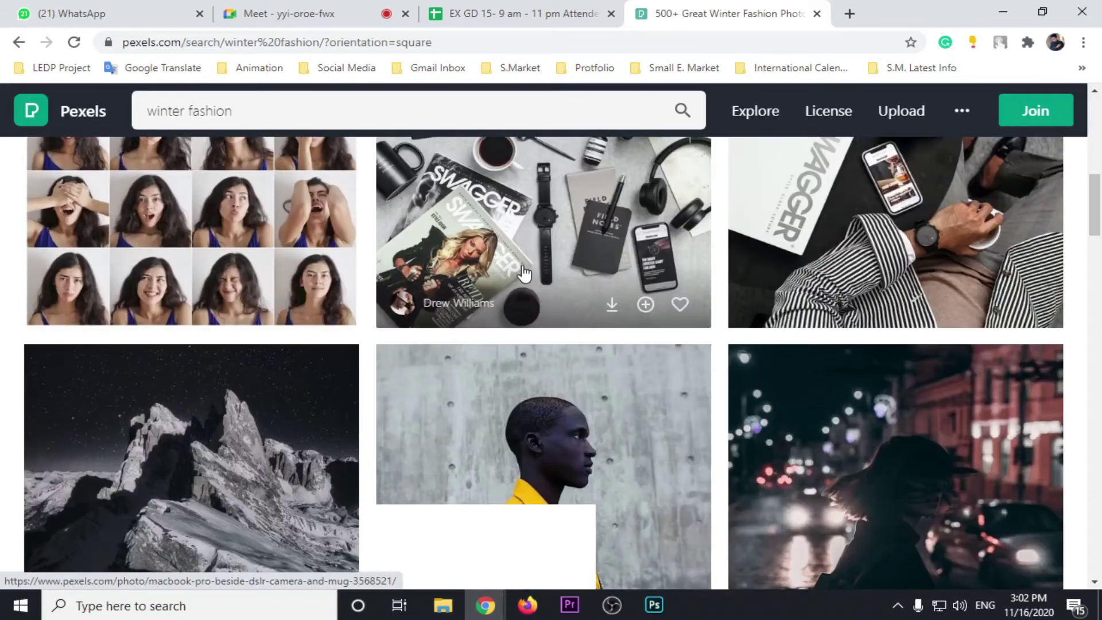
scroll(524, 273, down, 4)
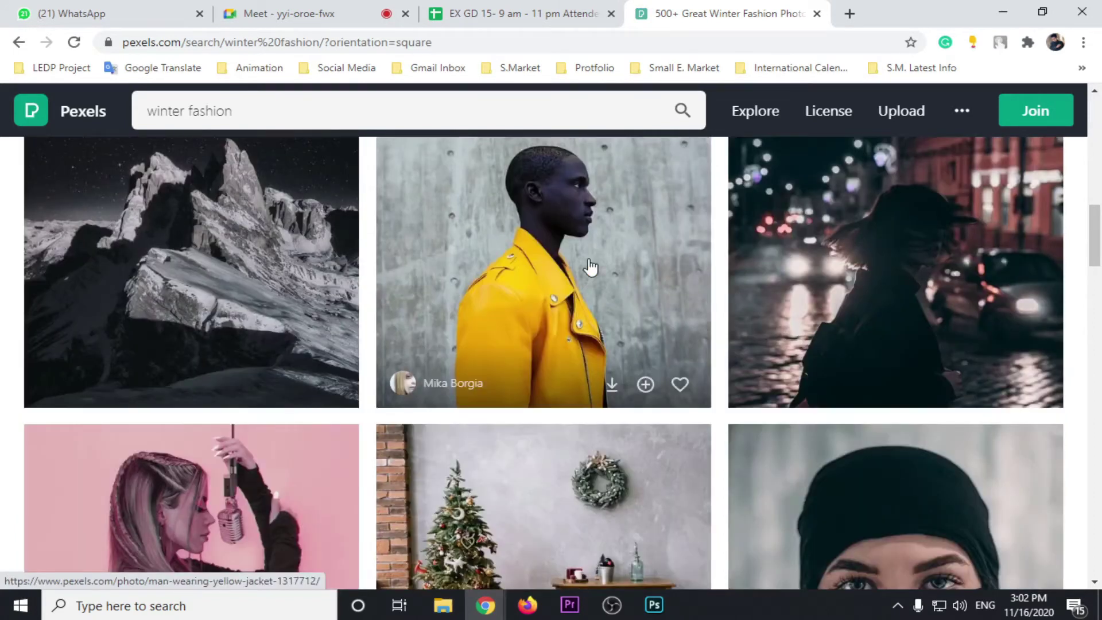
scroll(609, 273, down, 3)
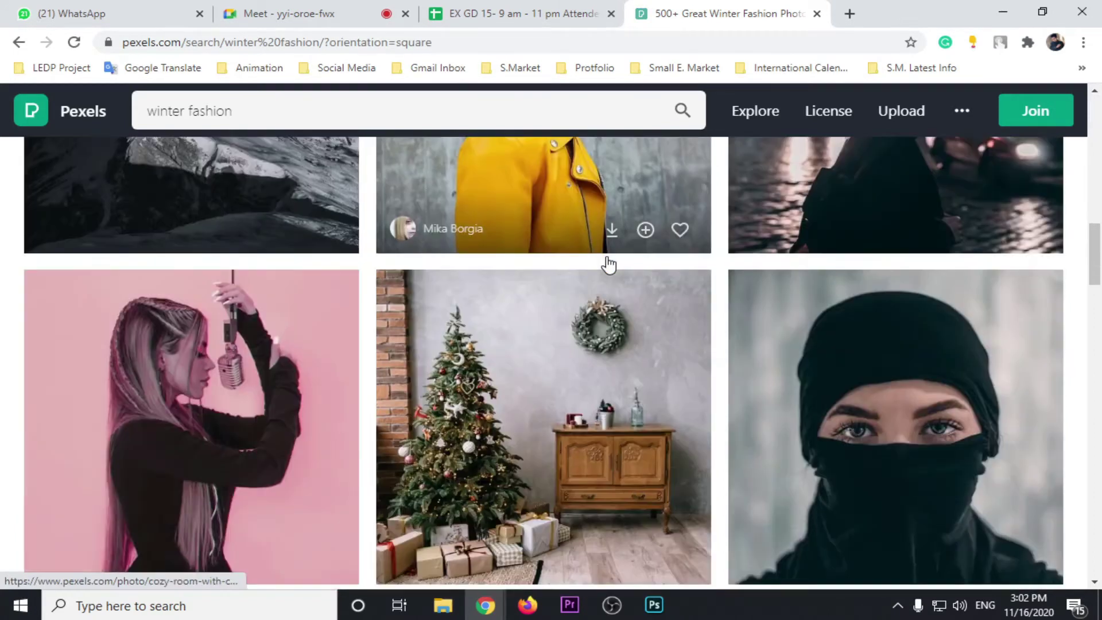
scroll(609, 266, down, 4)
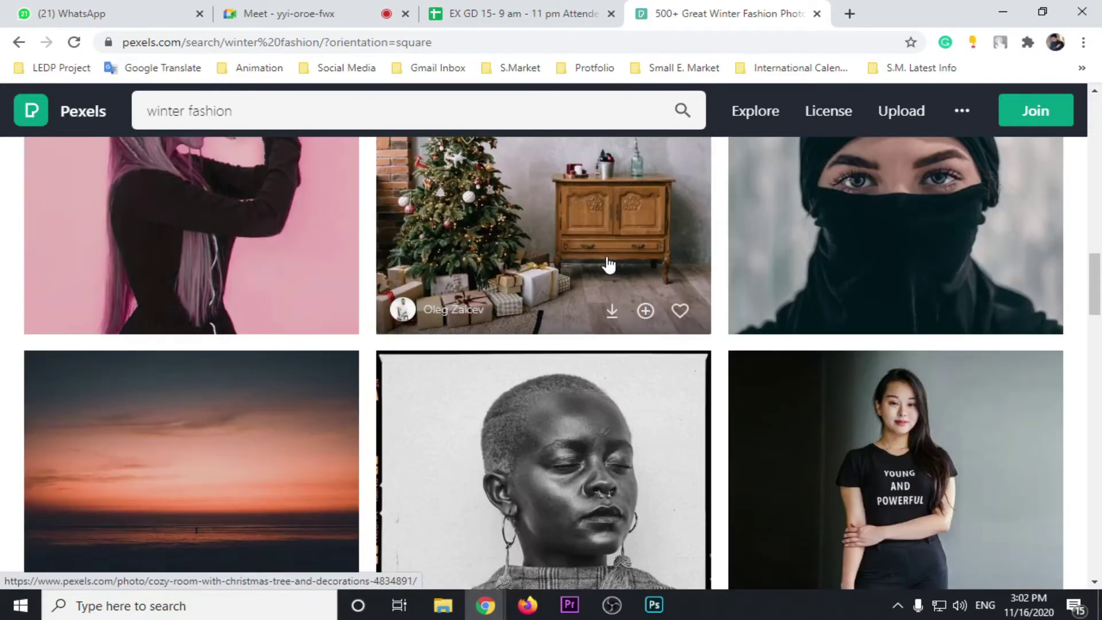
scroll(608, 265, down, 1)
scroll(609, 259, down, 4)
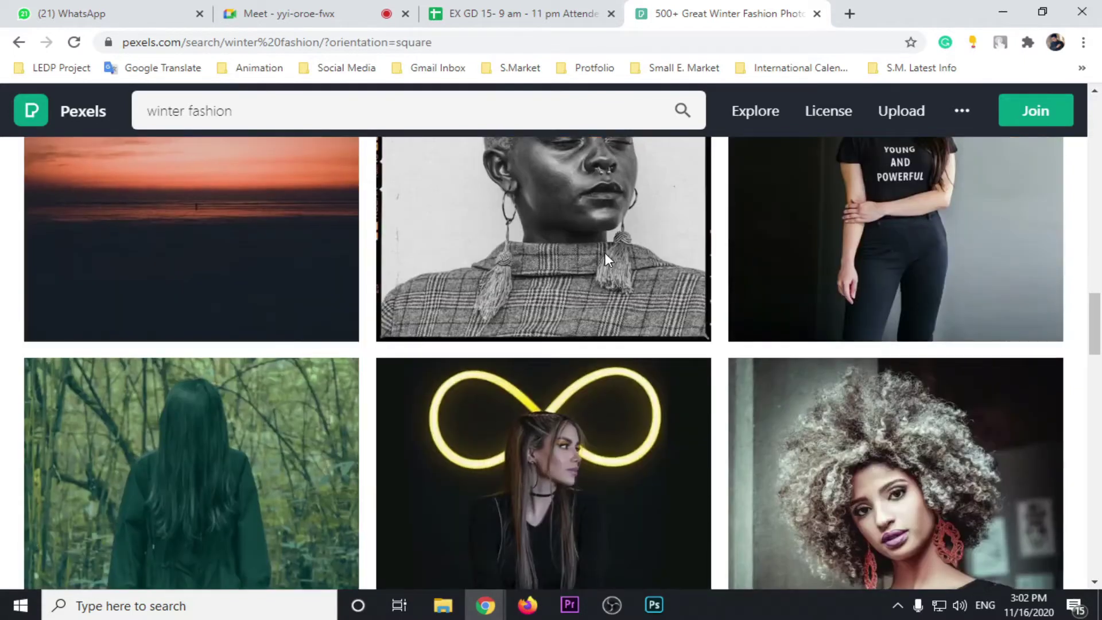
scroll(605, 253, down, 7)
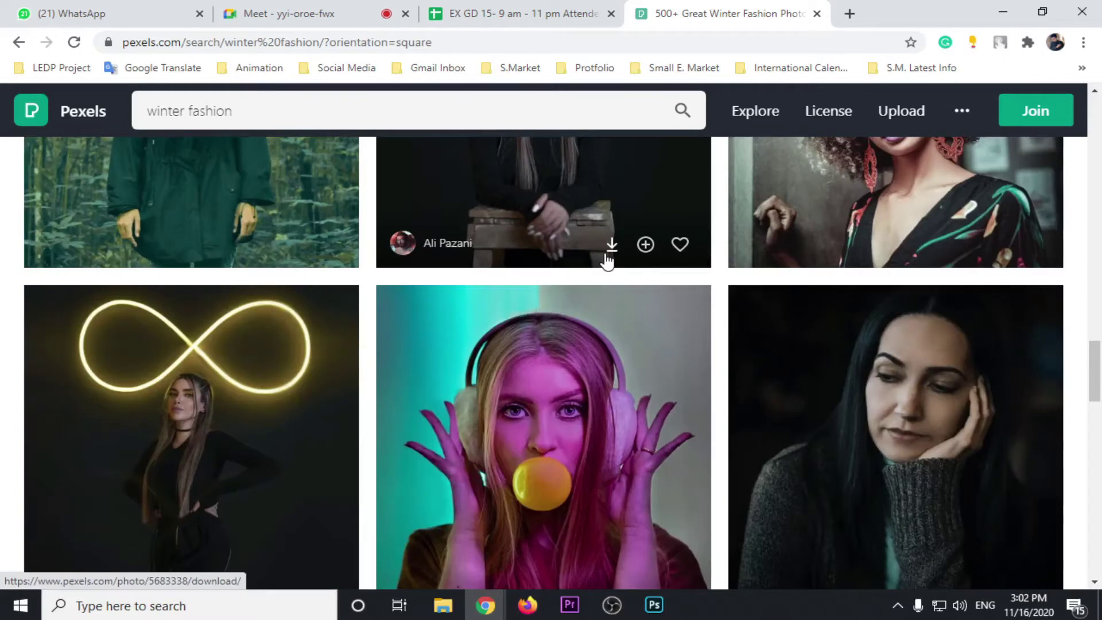
scroll(608, 261, down, 5)
scroll(606, 259, down, 2)
scroll(606, 260, down, 3)
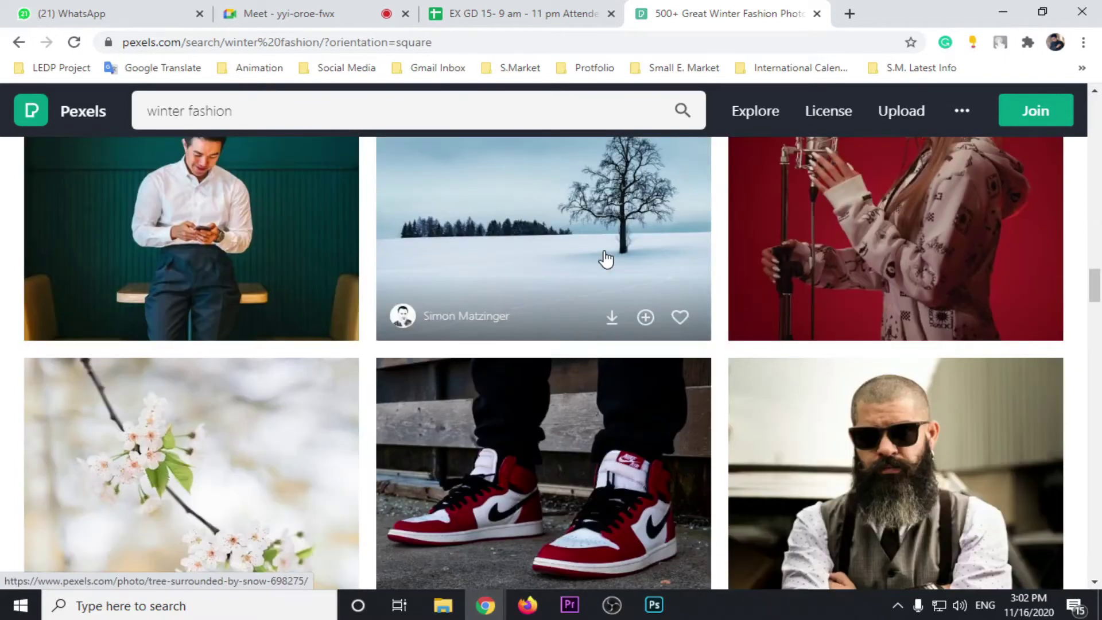
scroll(606, 259, down, 2)
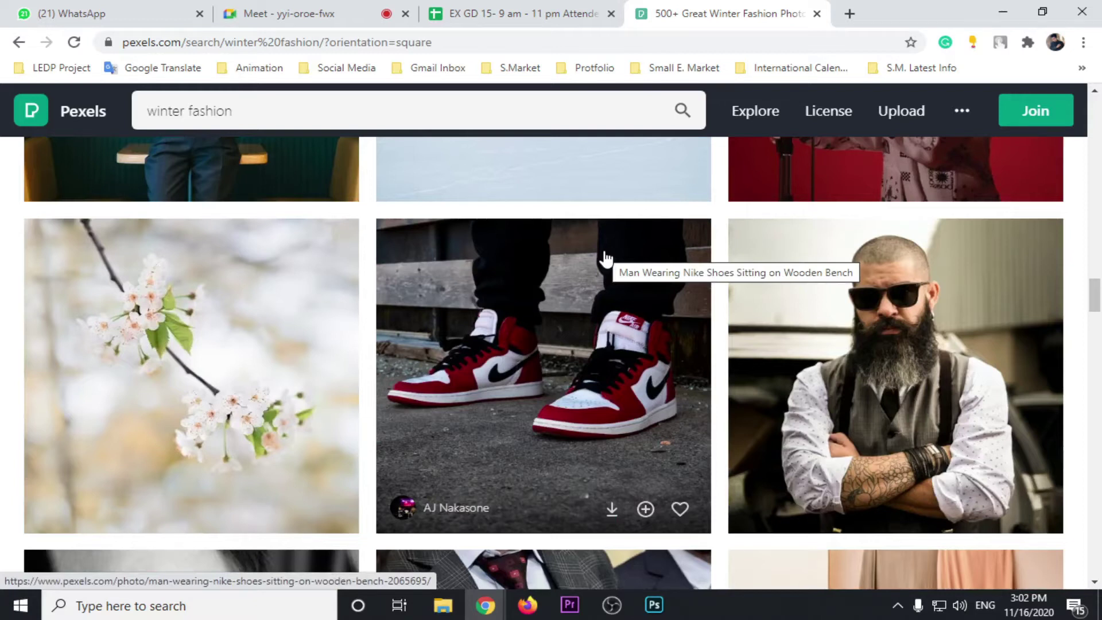
scroll(605, 258, down, 4)
scroll(606, 258, down, 4)
scroll(605, 258, down, 3)
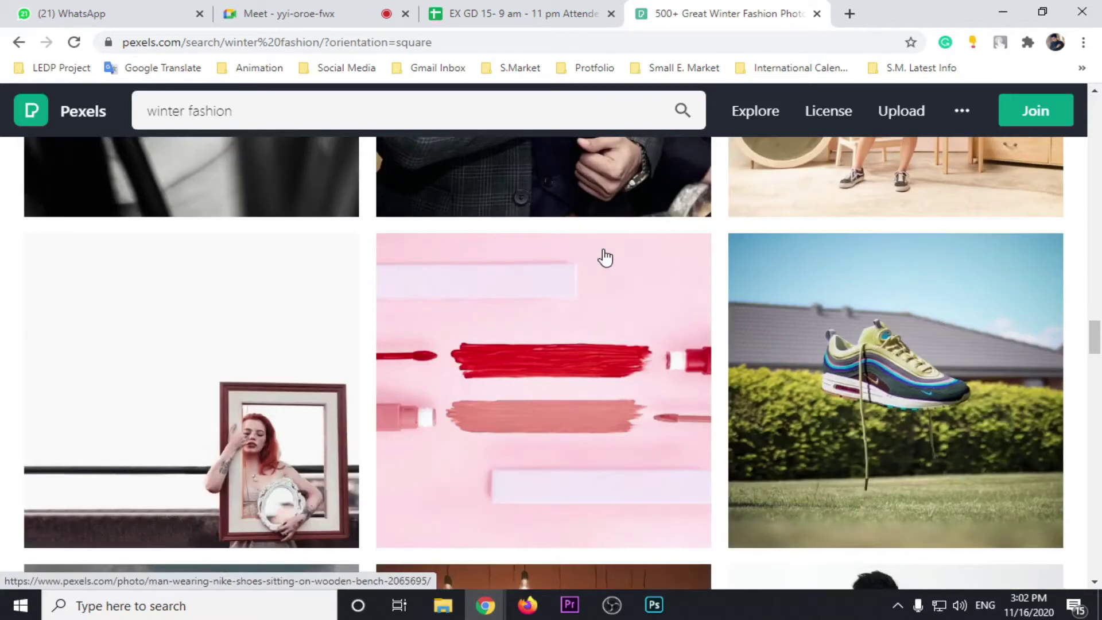
scroll(545, 261, up, 1)
Search 'winter fashion blazer', open the shocked blue-blazer man photo, and scroll its page.
click(294, 111)
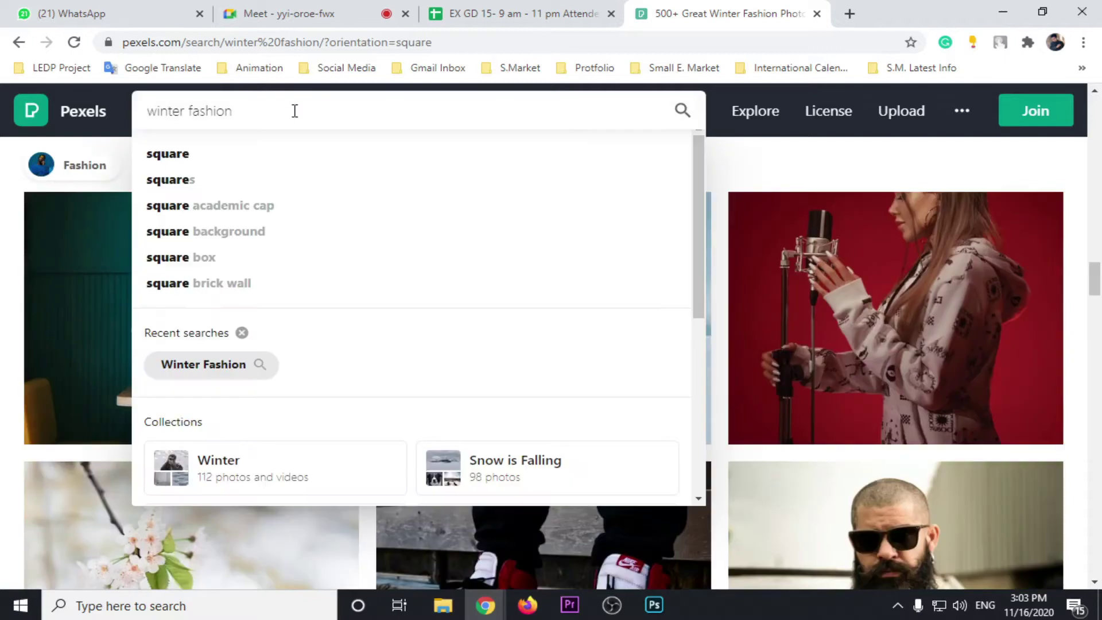
text(blazer)
key(Return)
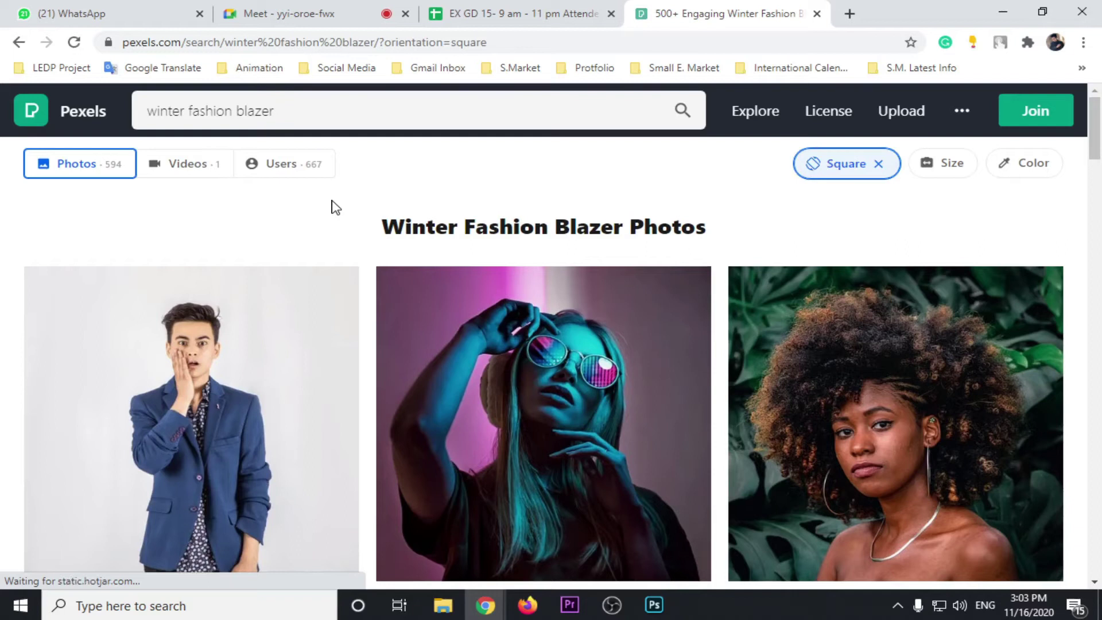
scroll(294, 224, down, 2)
scroll(206, 249, down, 3)
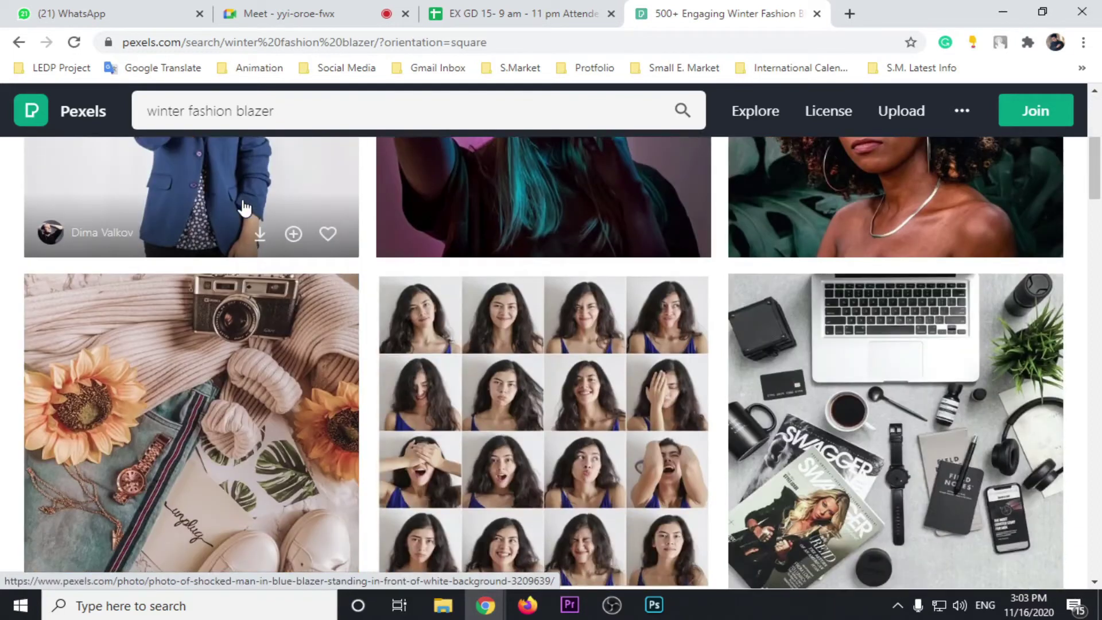
scroll(229, 230, down, 3)
scroll(254, 208, down, 4)
scroll(254, 208, down, 5)
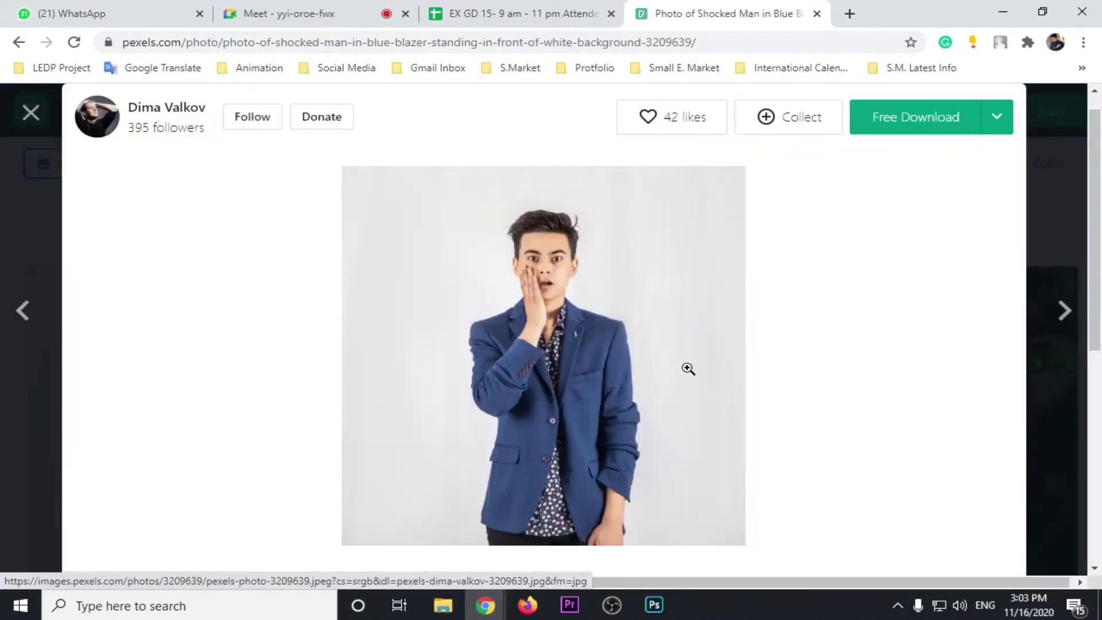
scroll(688, 368, down, 7)
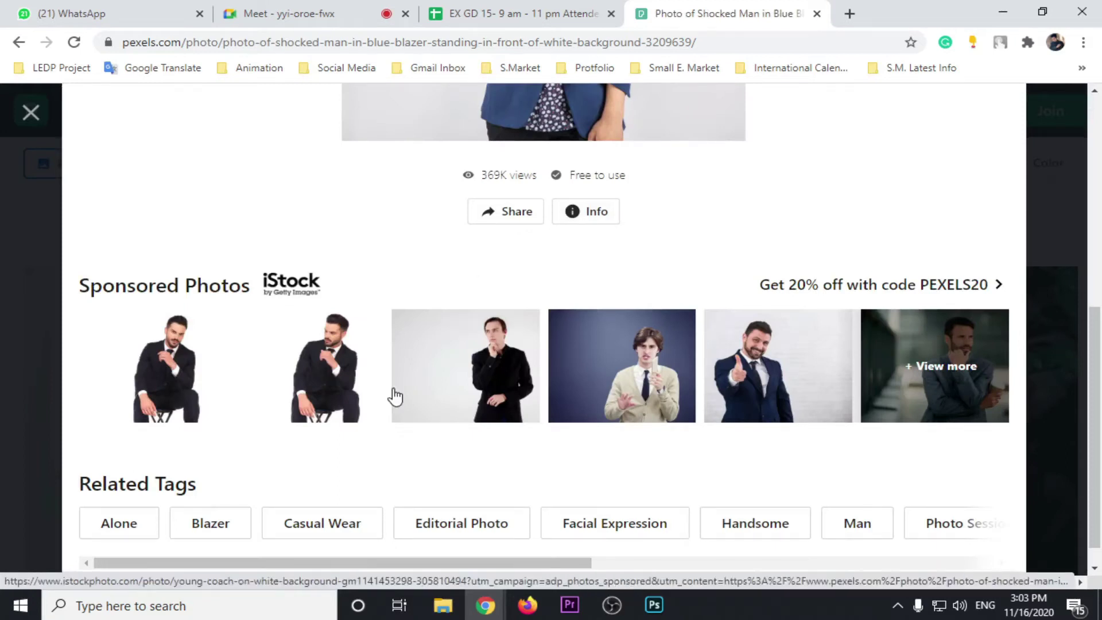
scroll(459, 396, down, 1)
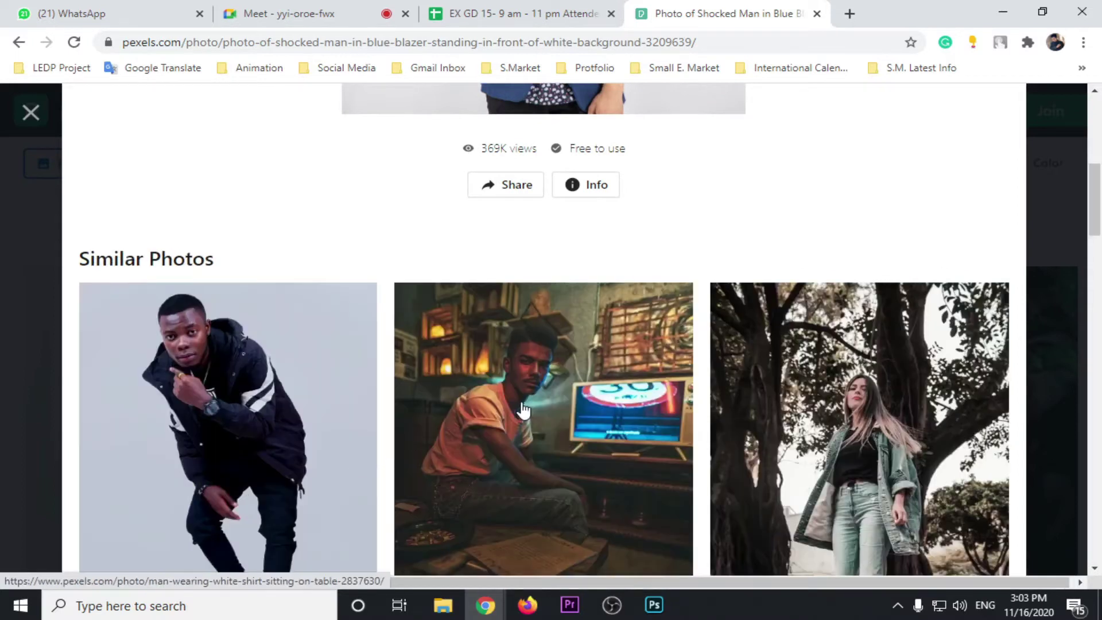
scroll(540, 405, down, 5)
scroll(548, 400, down, 4)
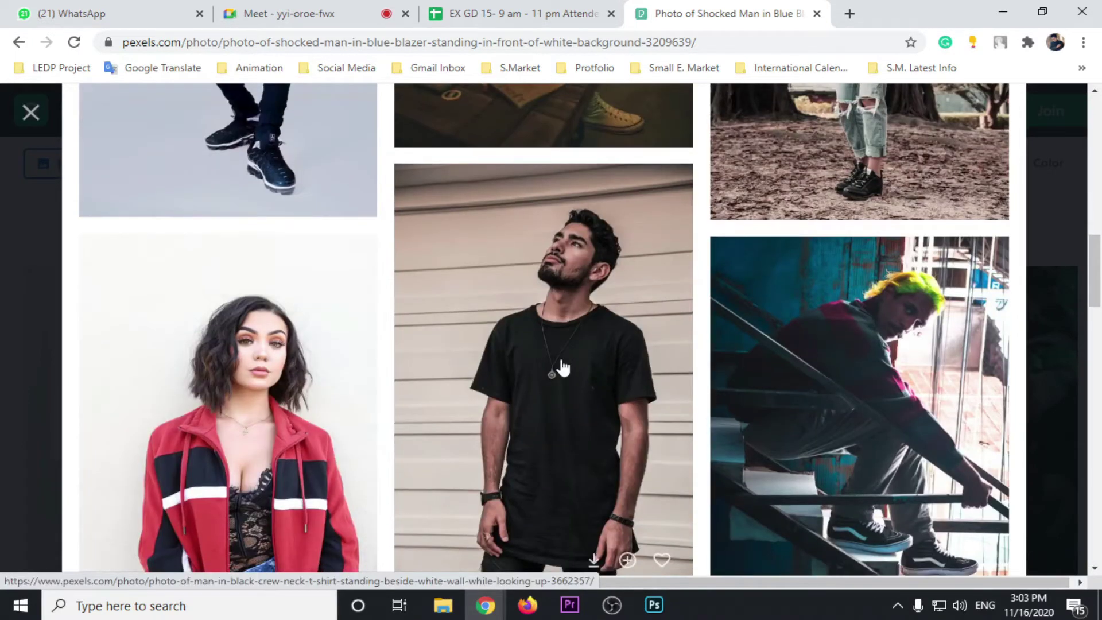
scroll(561, 369, down, 3)
scroll(562, 367, down, 4)
scroll(563, 367, down, 4)
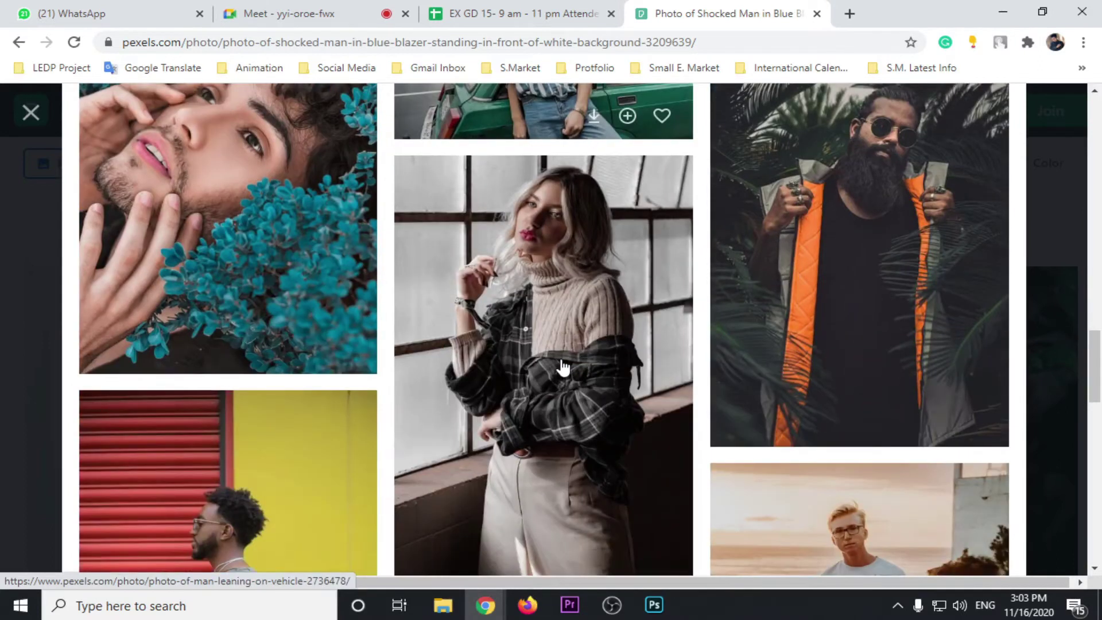
scroll(562, 365, down, 4)
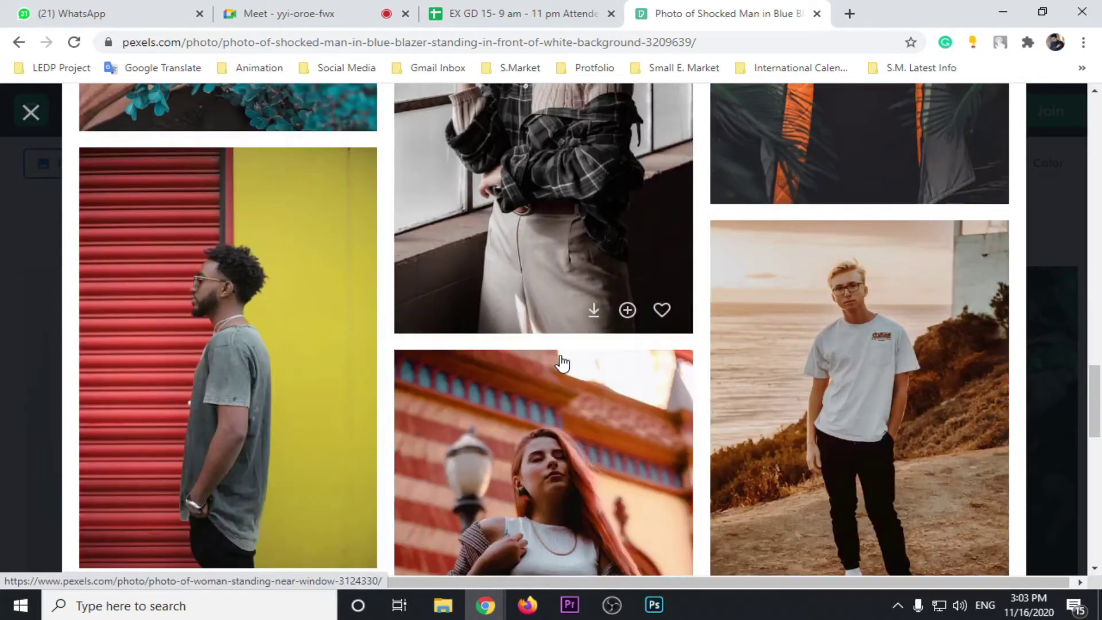
scroll(561, 362, down, 4)
scroll(561, 363, down, 5)
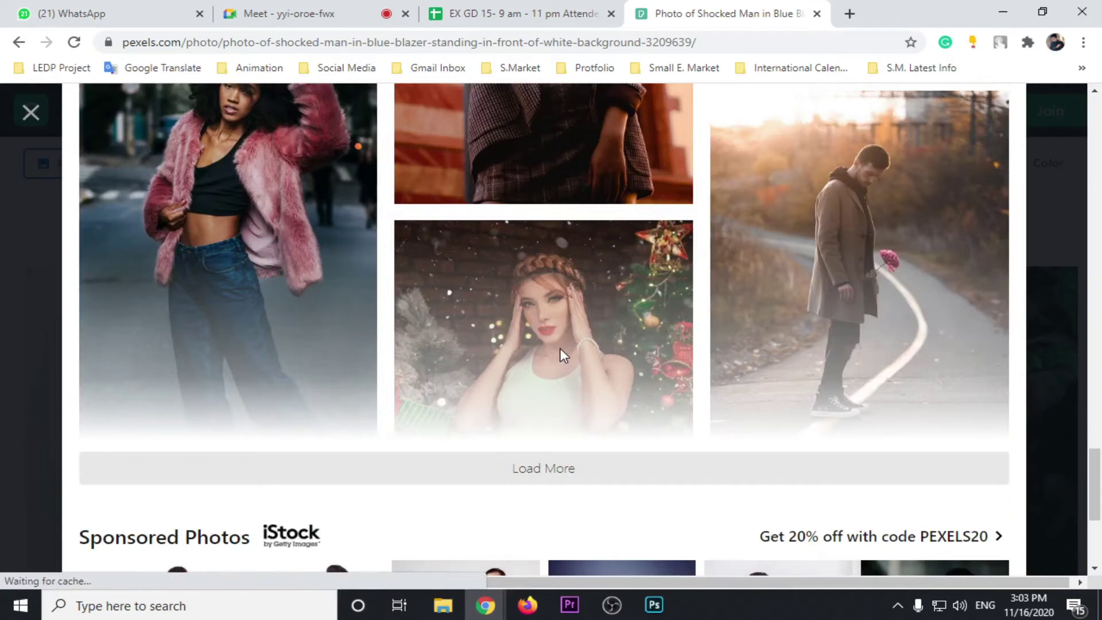
scroll(562, 356, down, 3)
scroll(562, 356, down, 2)
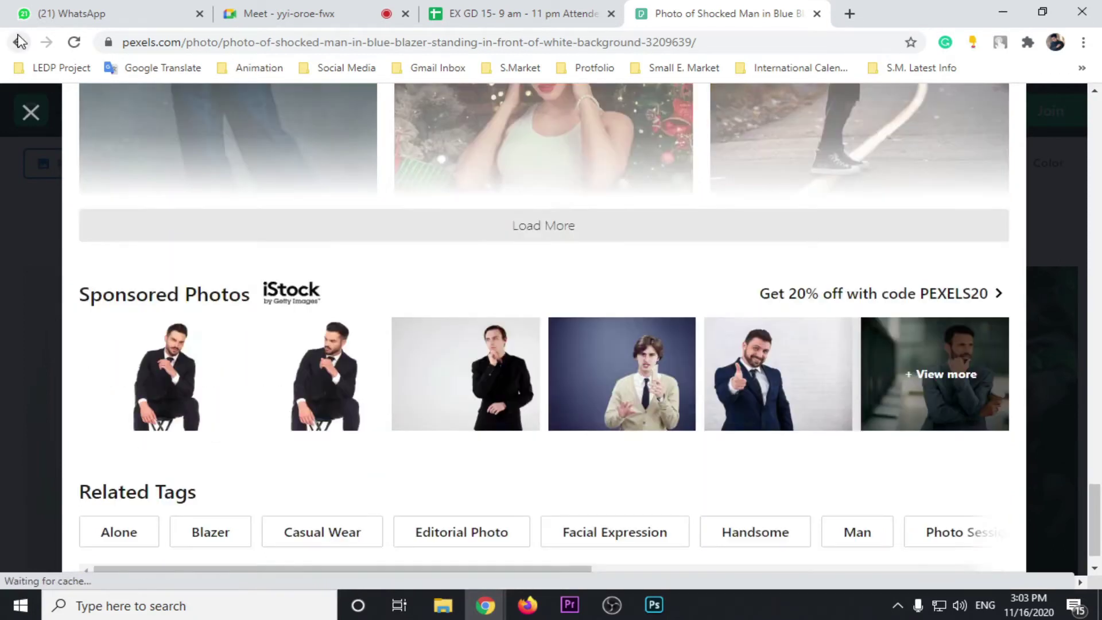
Return to the results and download the gray-coat woman with red handbag photo.
click(20, 42)
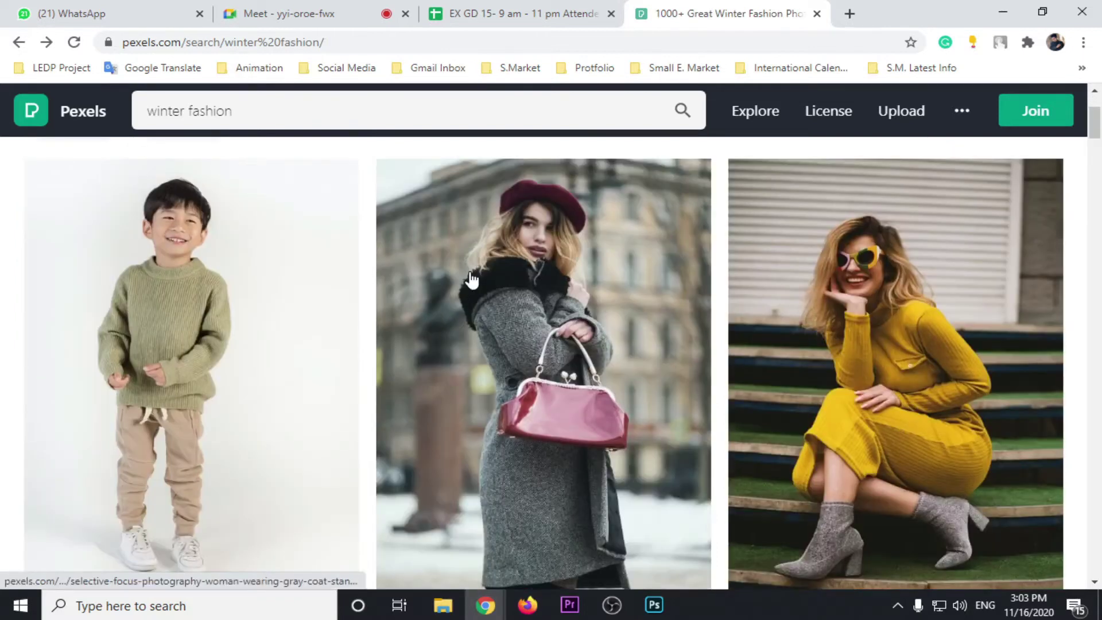
click(467, 325)
click(891, 127)
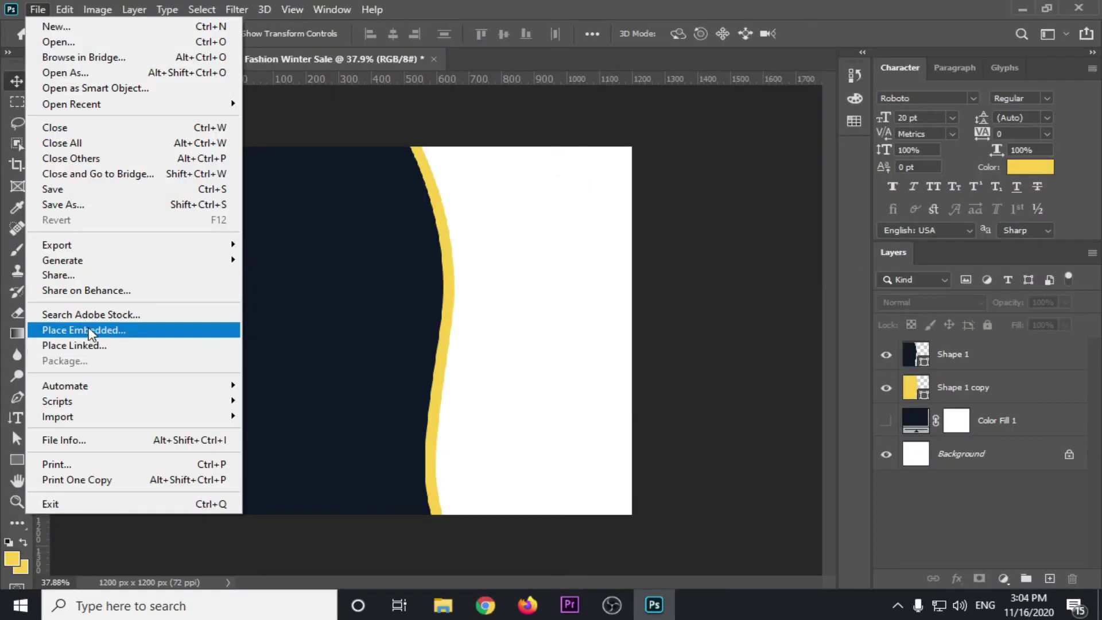
Place Embedded the downloaded pexels-evg-culture-1381553 photo from the Desktop into the design.
click(90, 331)
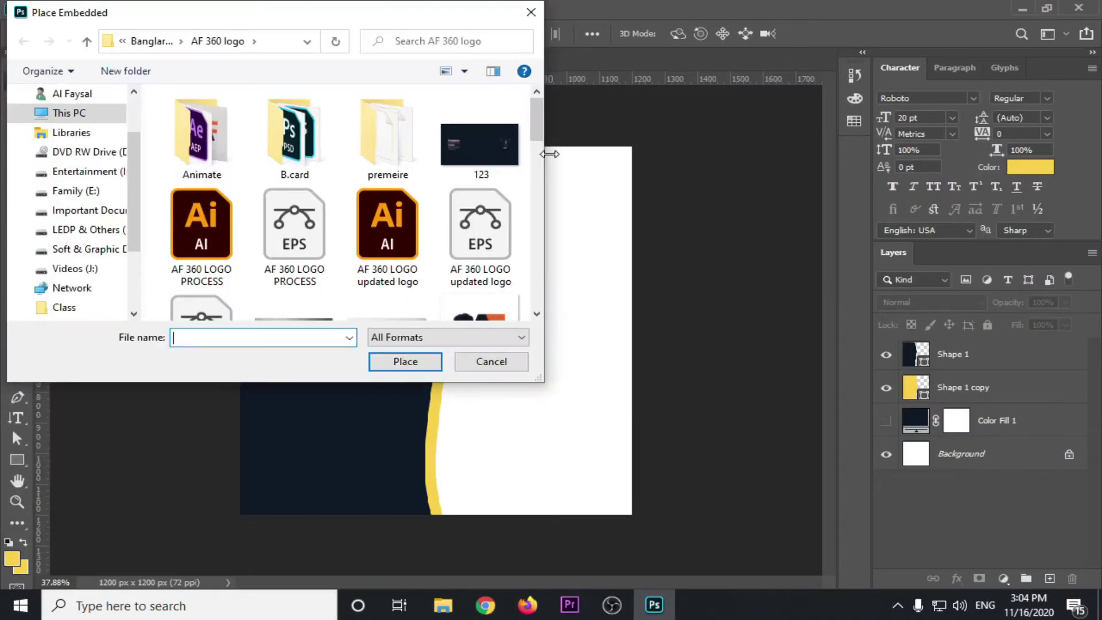
mouse_move(86, 229)
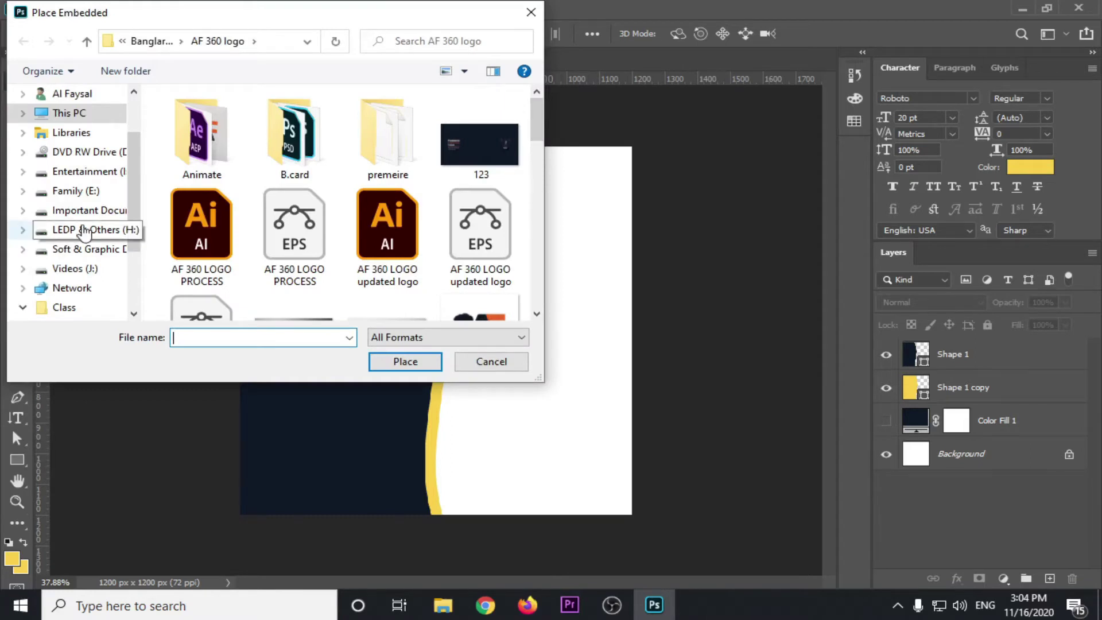
click(63, 121)
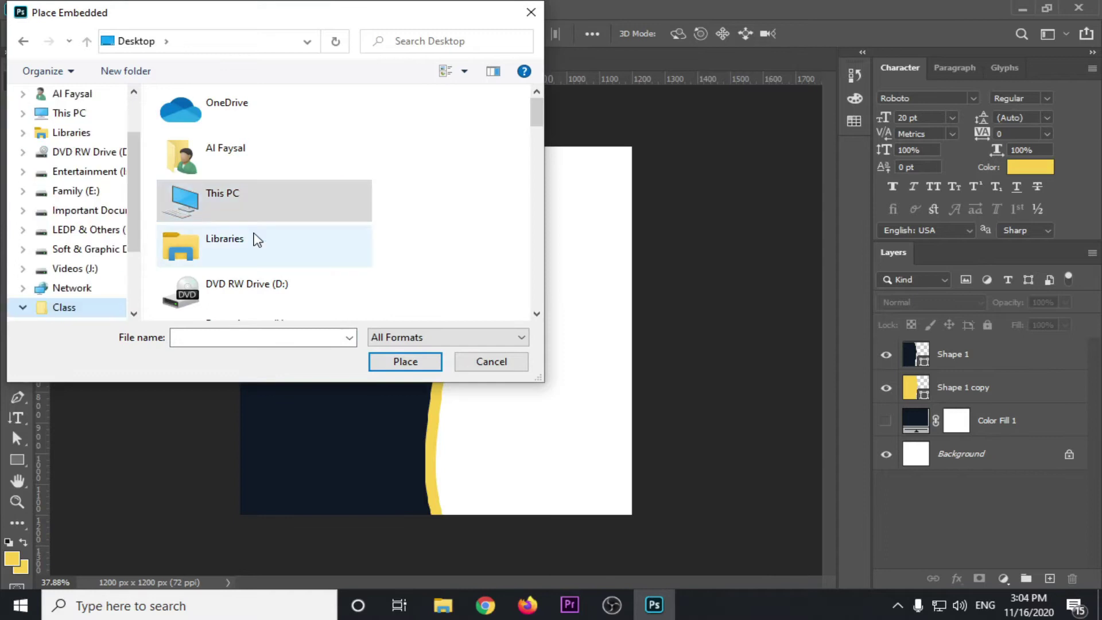
scroll(257, 280, down, 5)
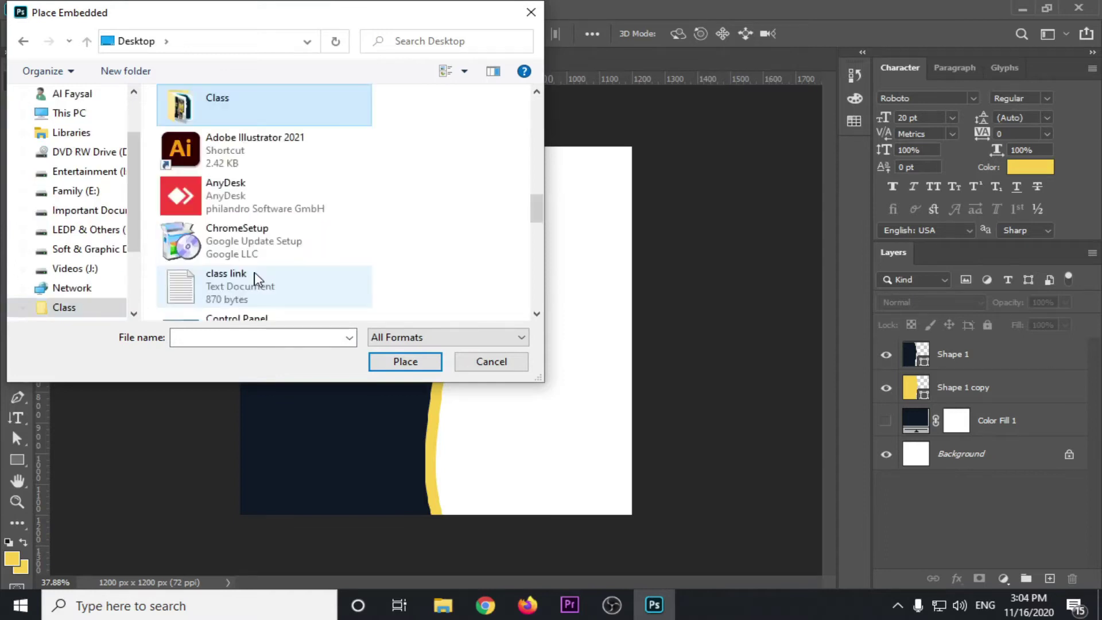
double_click(253, 105)
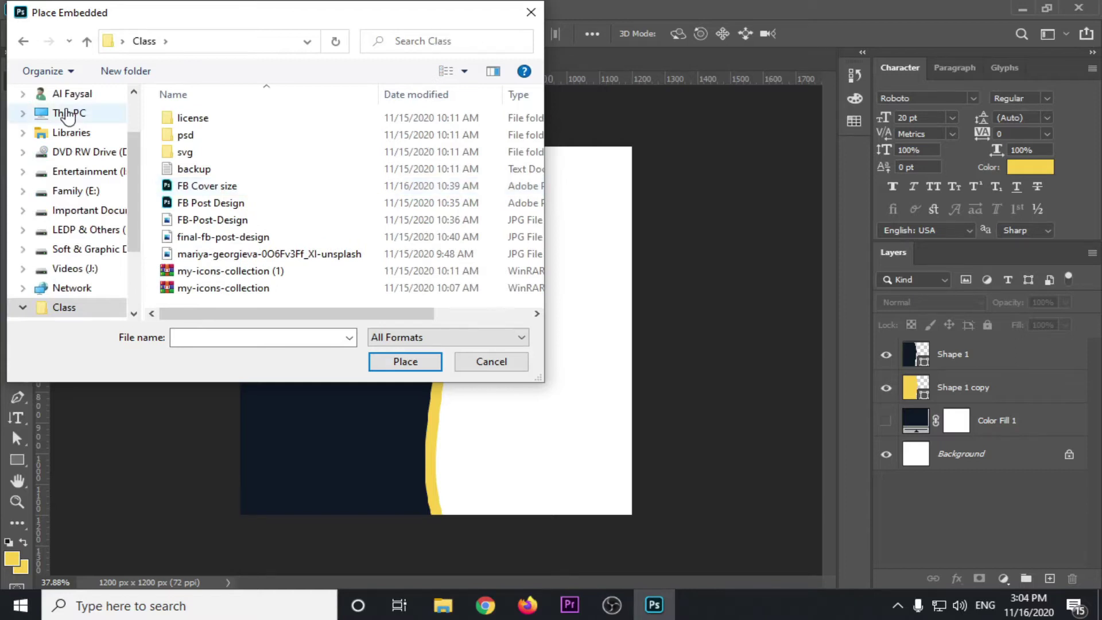
key(alt+Left)
scroll(282, 232, down, 3)
scroll(282, 237, down, 10)
scroll(275, 246, up, 7)
scroll(279, 247, down, 3)
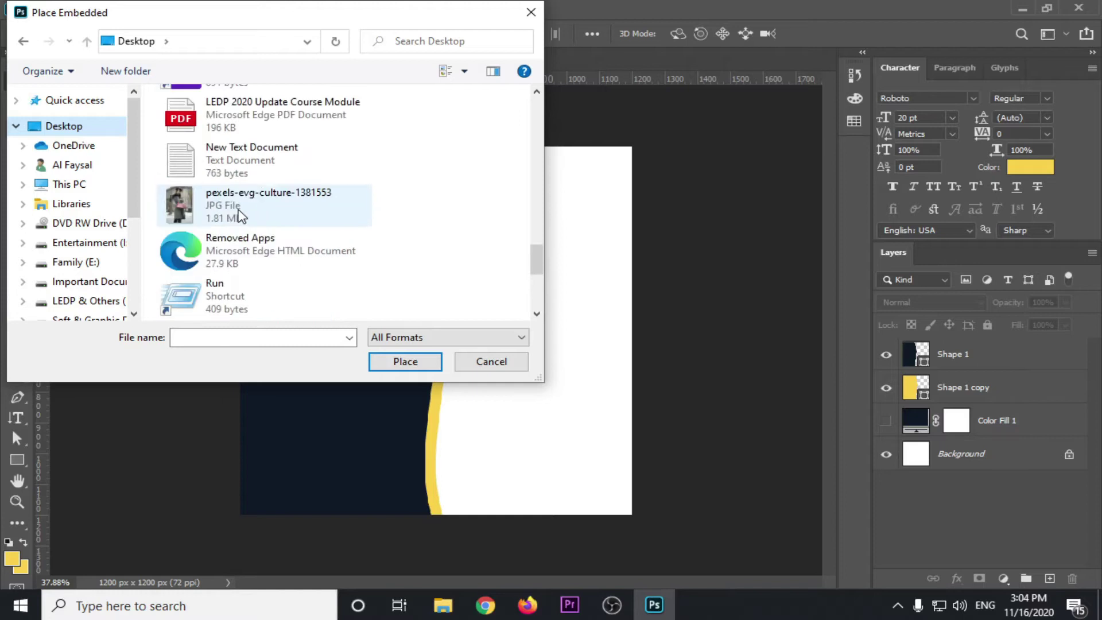
click(242, 216)
click(404, 364)
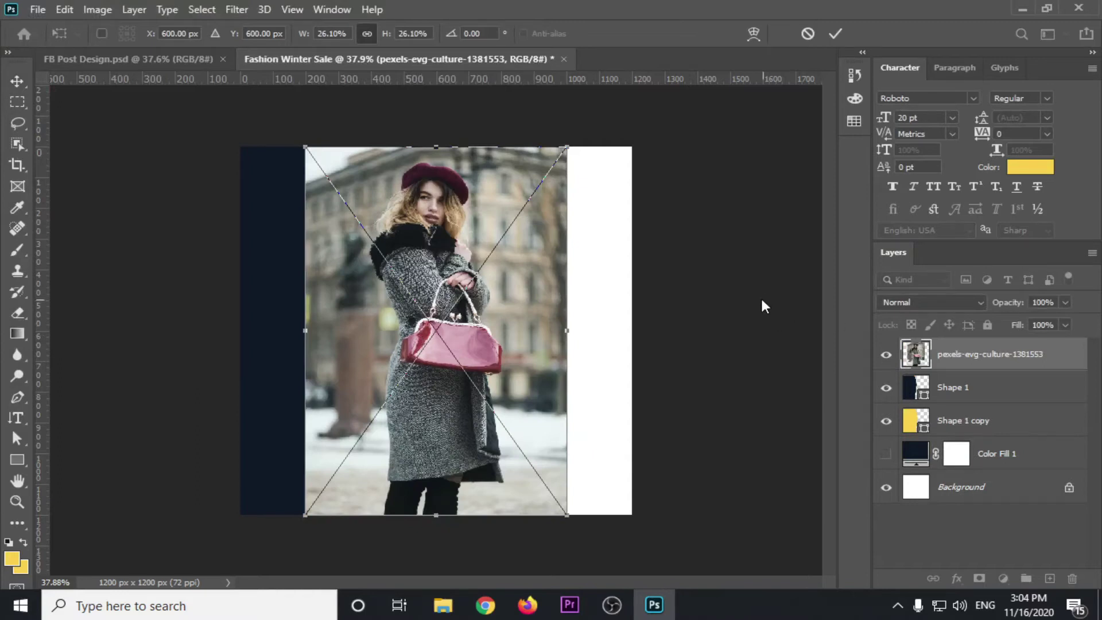
Commit the woman photo, move it below Color Fill 1, and push it to the right edge.
key(Return)
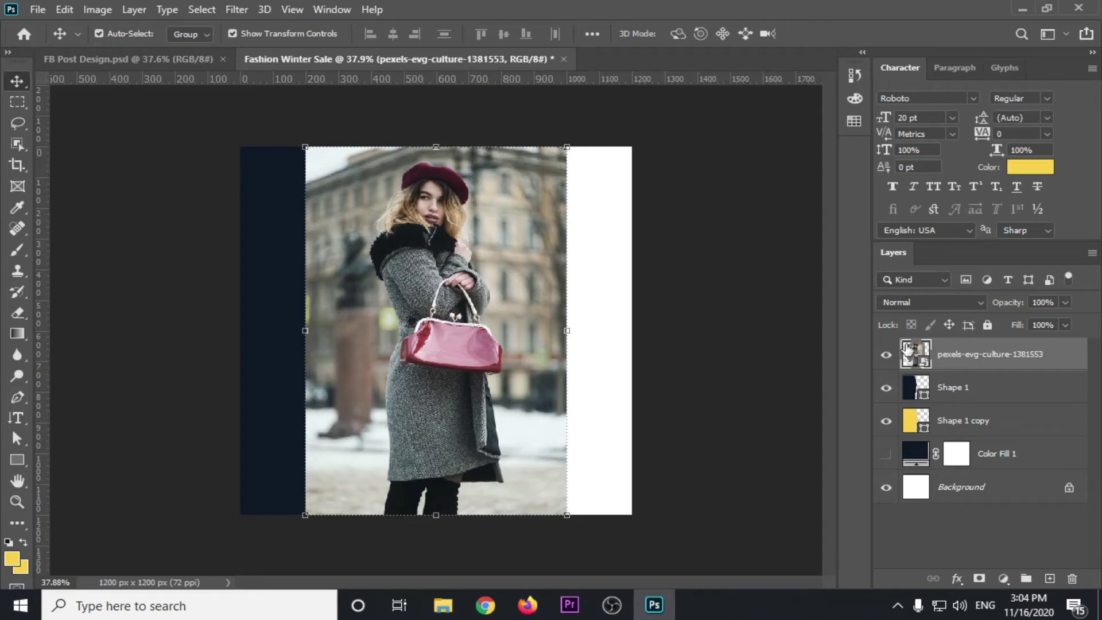
drag(970, 363, 981, 470)
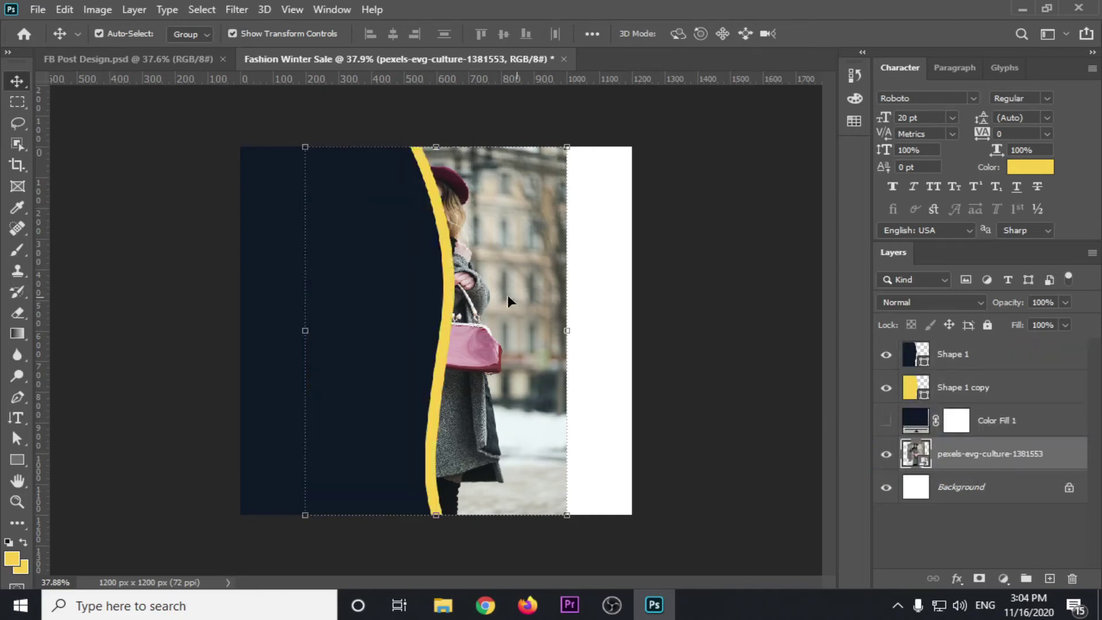
drag(506, 300, 589, 296)
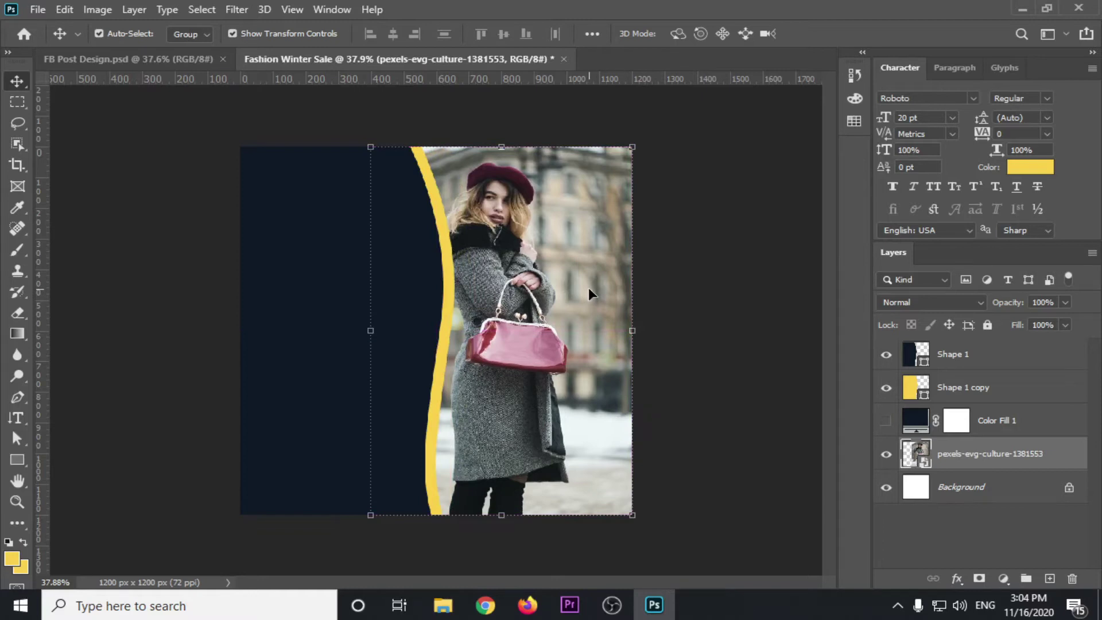
Flip the photo horizontally, keep it flush right, and bring up the FB Post Design reference.
key(ctrl)
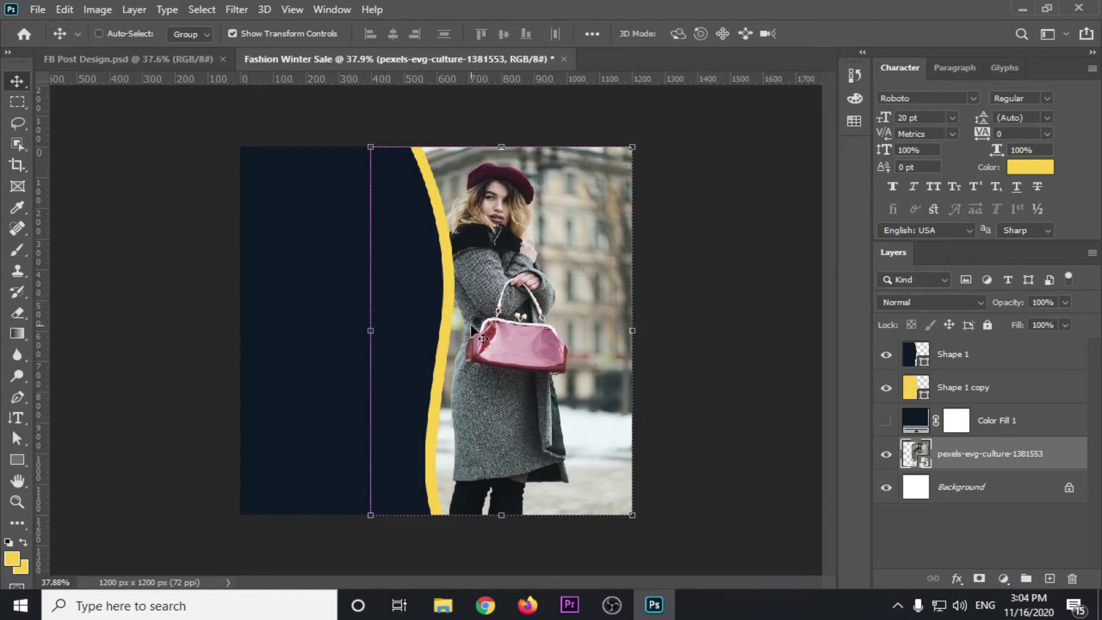
key(ctrl+t)
right_click(488, 291)
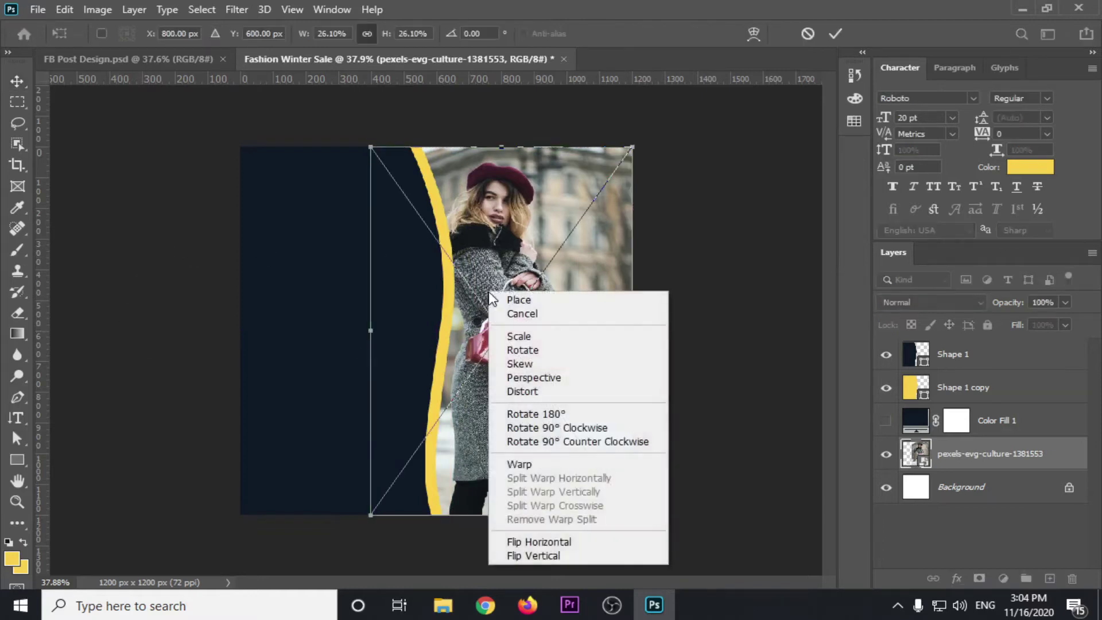
click(561, 544)
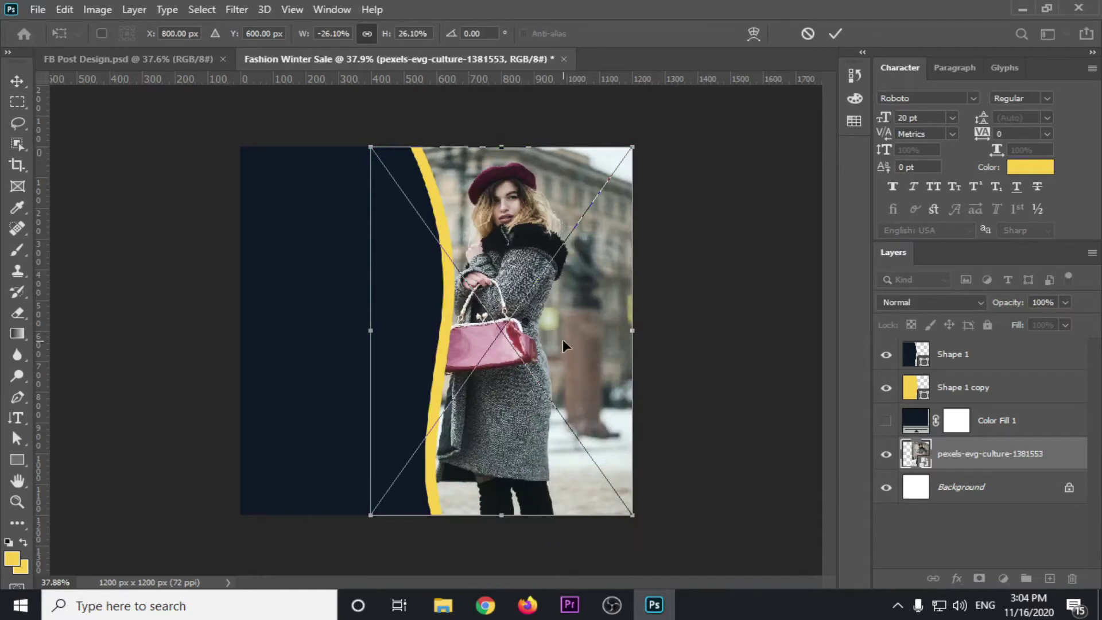
drag(565, 346, 599, 347)
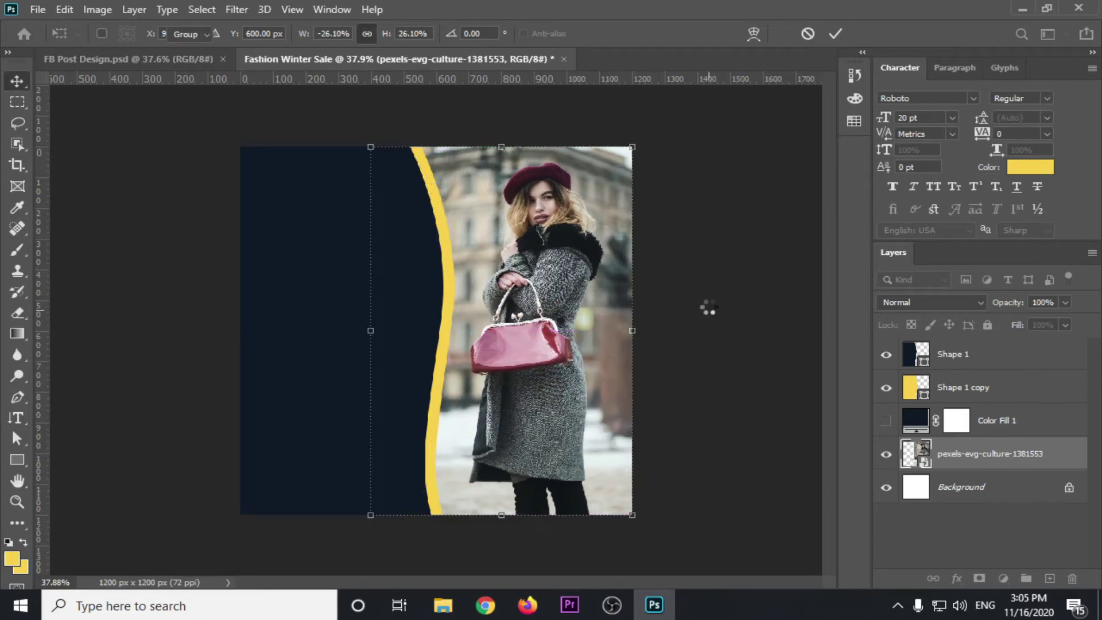
key(Return)
key(ctrl+Tab)
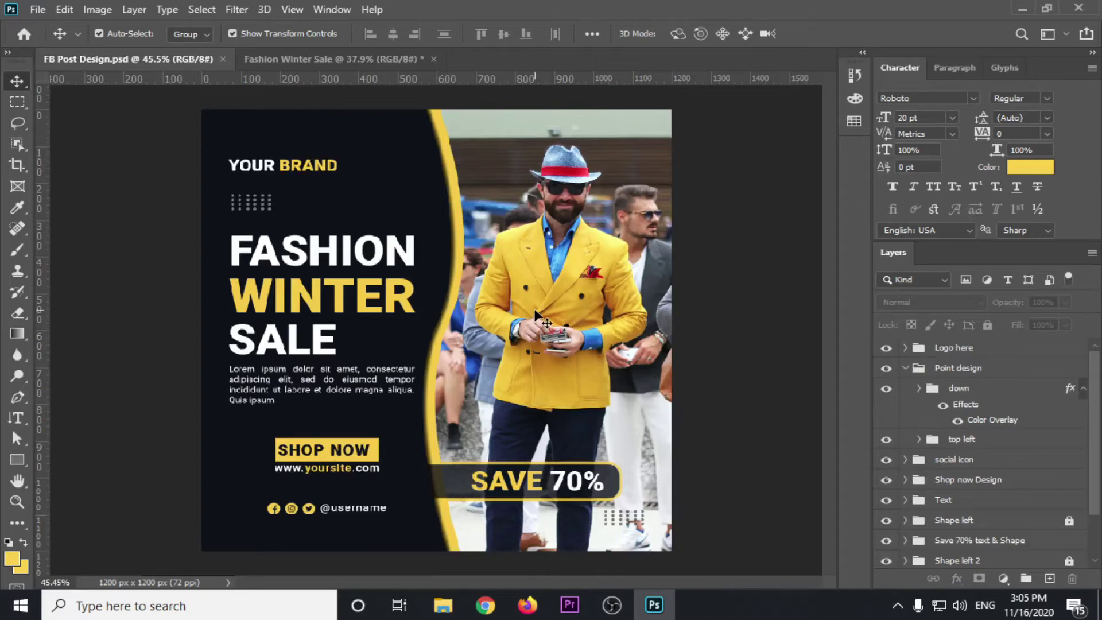
key(Print)
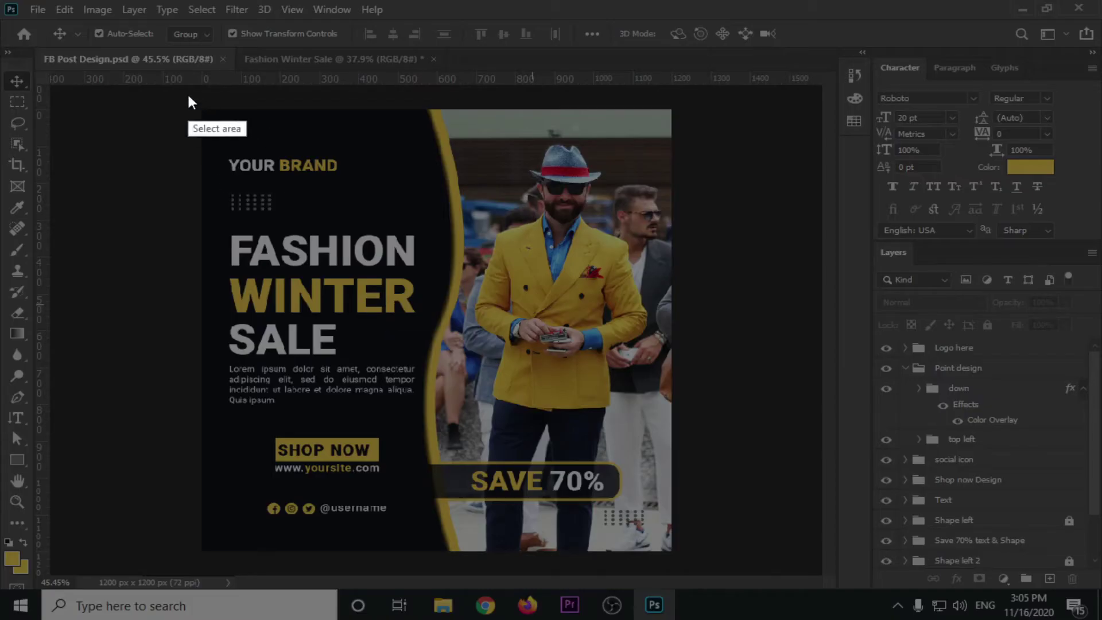
drag(187, 94, 751, 568)
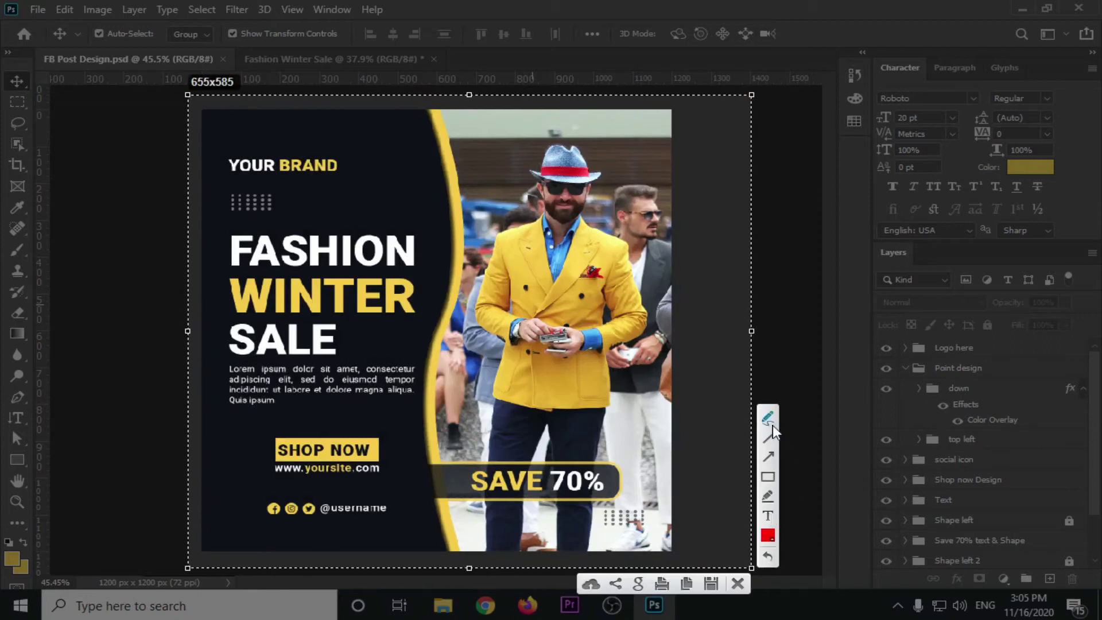
click(768, 476)
drag(460, 129, 655, 440)
click(767, 456)
drag(568, 358, 341, 431)
drag(562, 264, 380, 300)
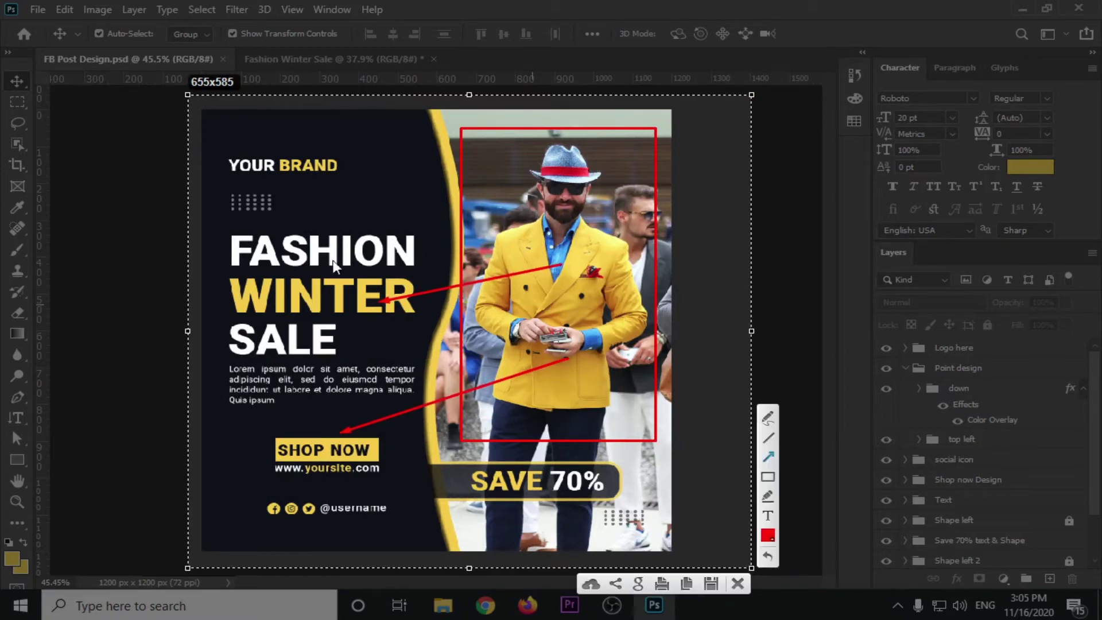
drag(534, 241, 357, 171)
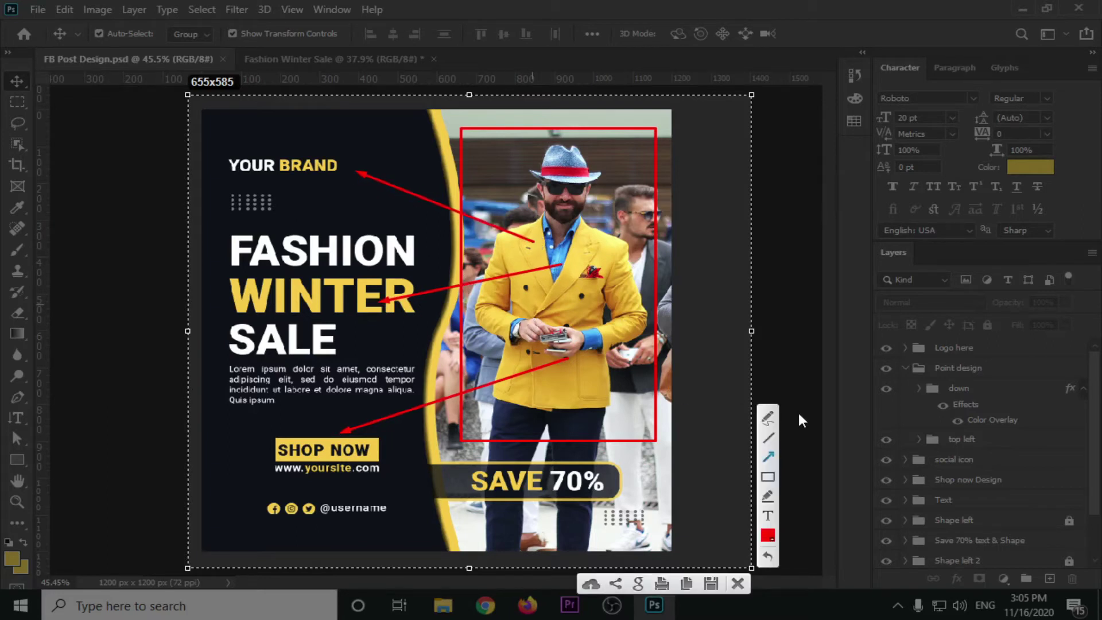
drag(562, 242, 477, 251)
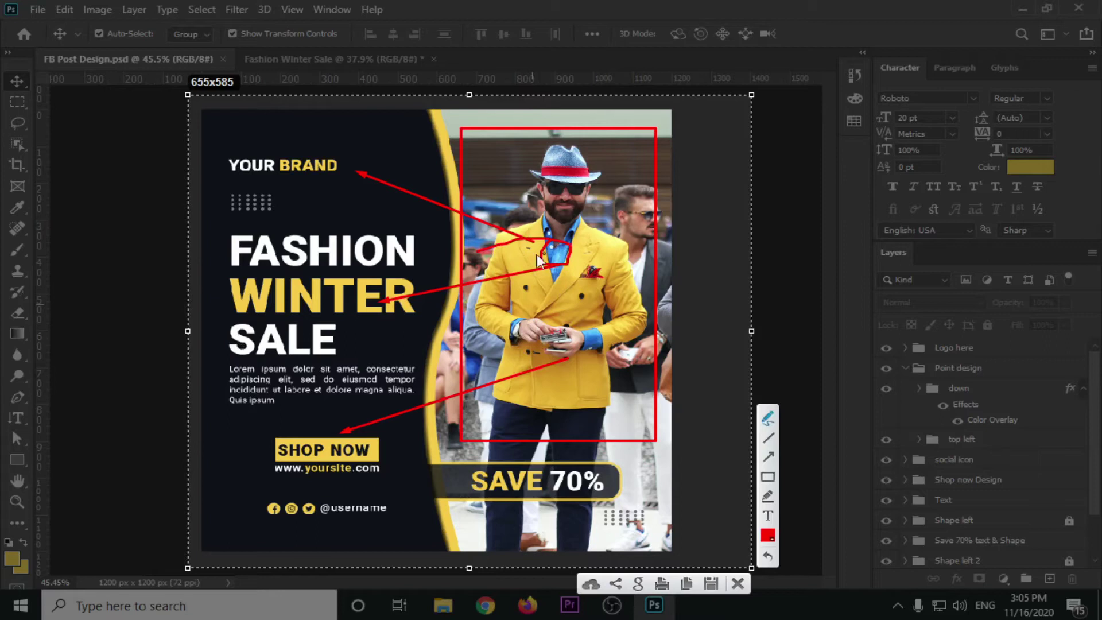
drag(583, 309, 498, 331)
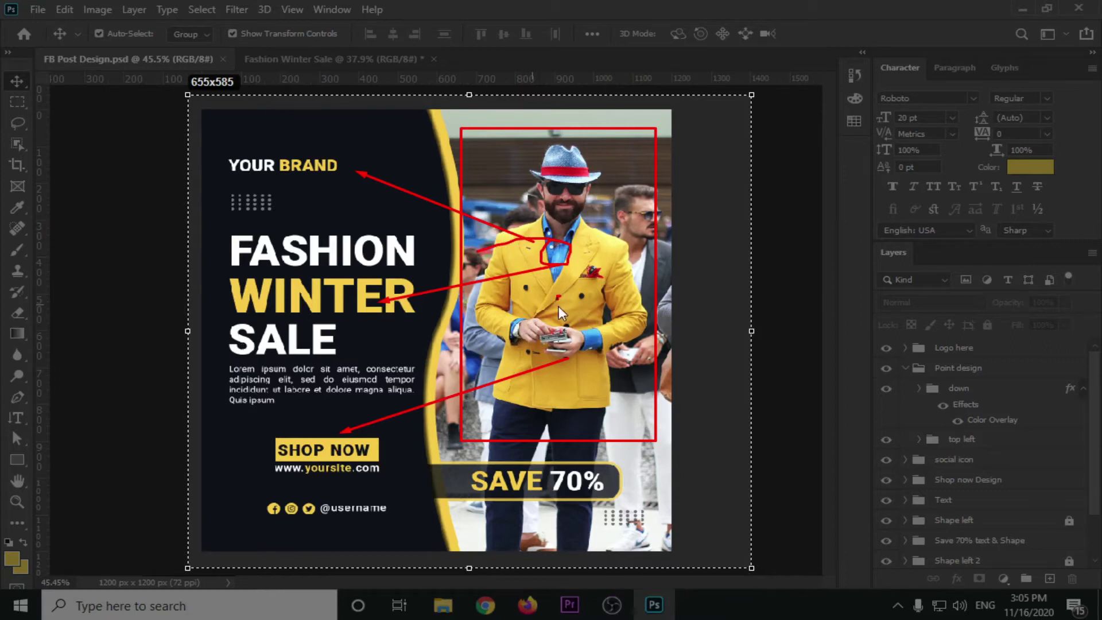
drag(532, 291, 334, 319)
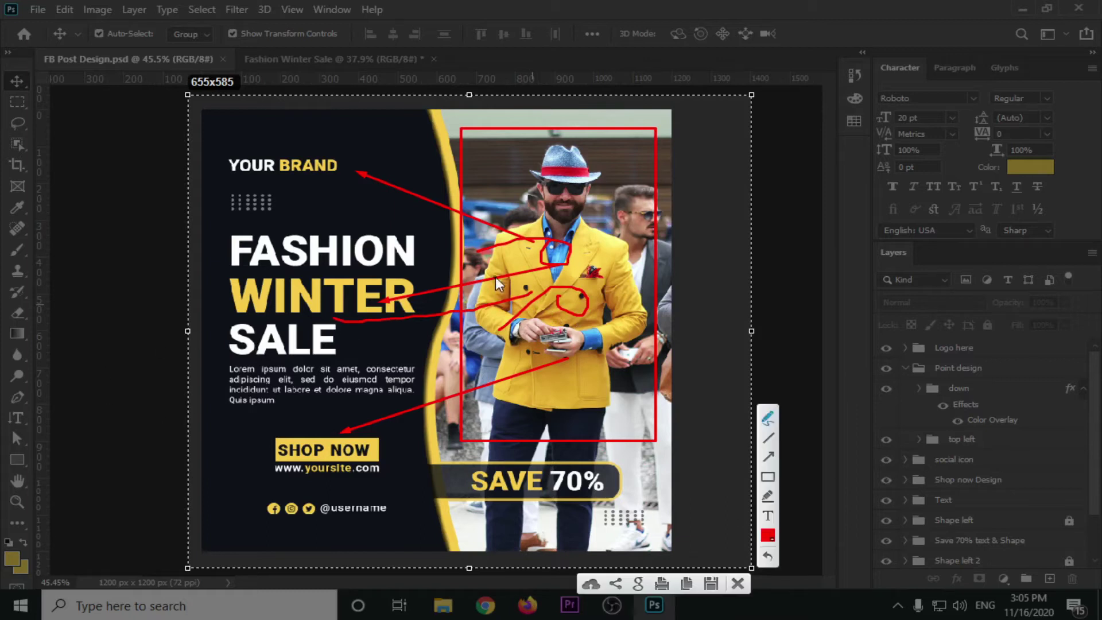
click(450, 611)
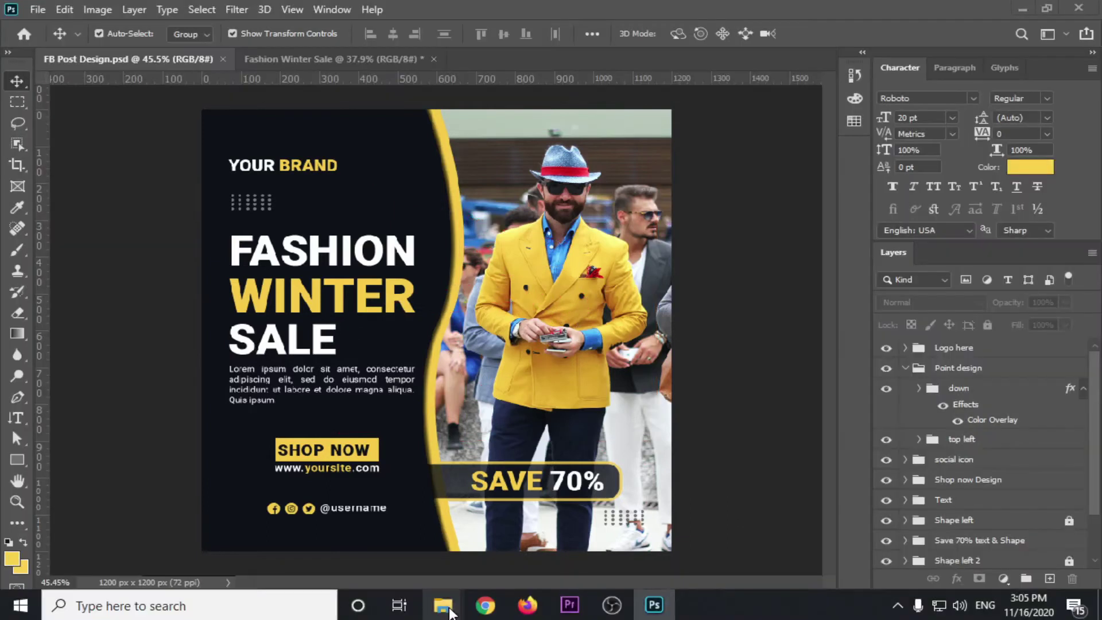
click(364, 530)
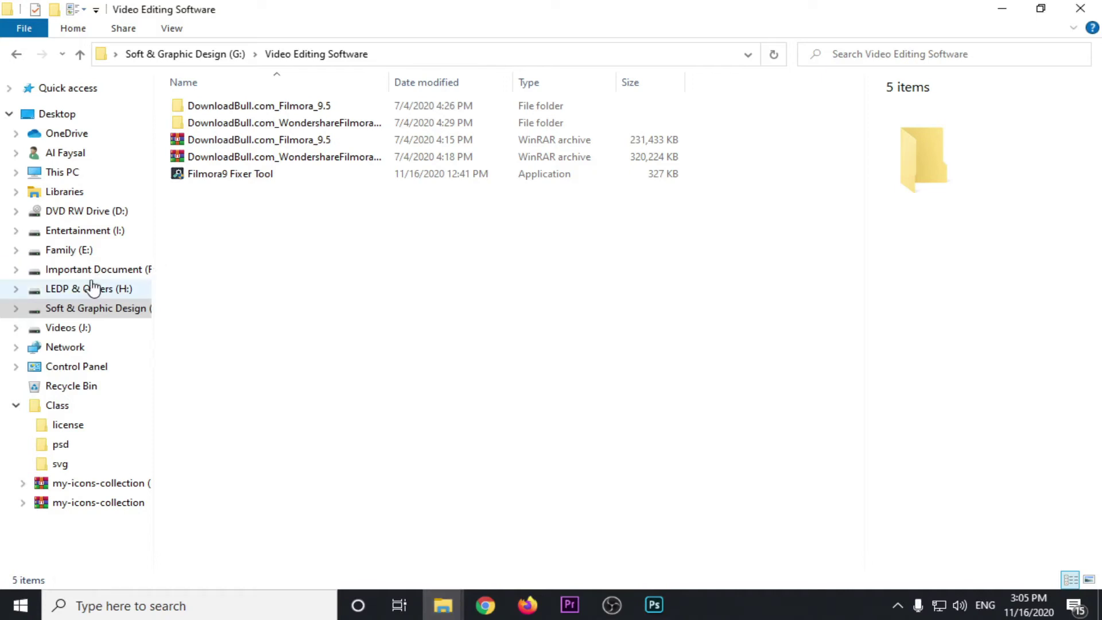
click(1002, 8)
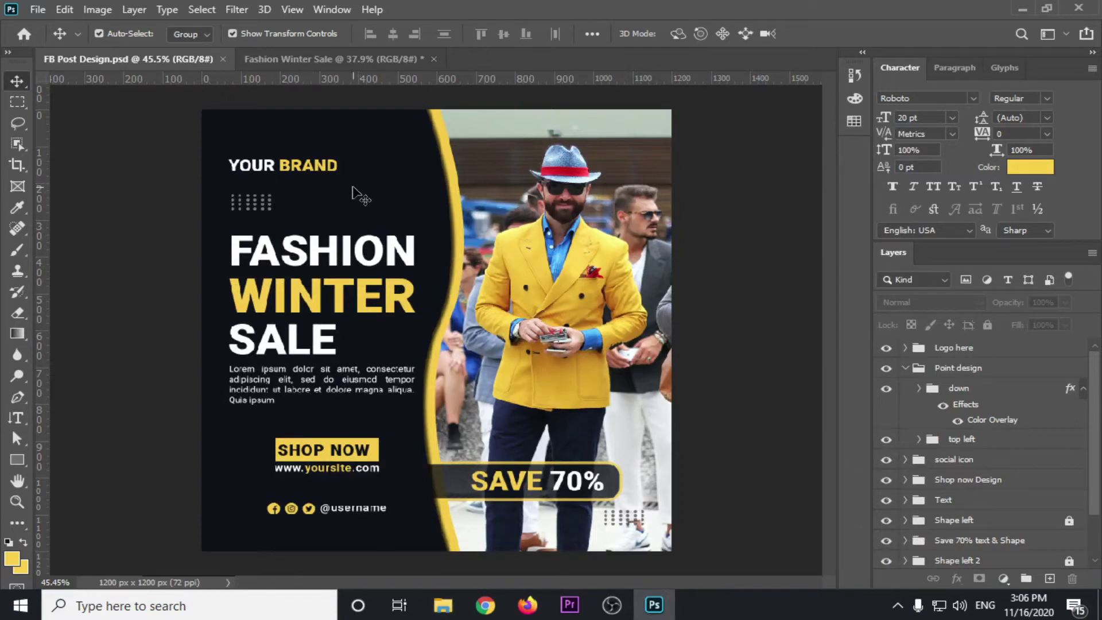
Sample the beret's maroon as foreground and the fur collar's dark tone as background colour.
click(274, 60)
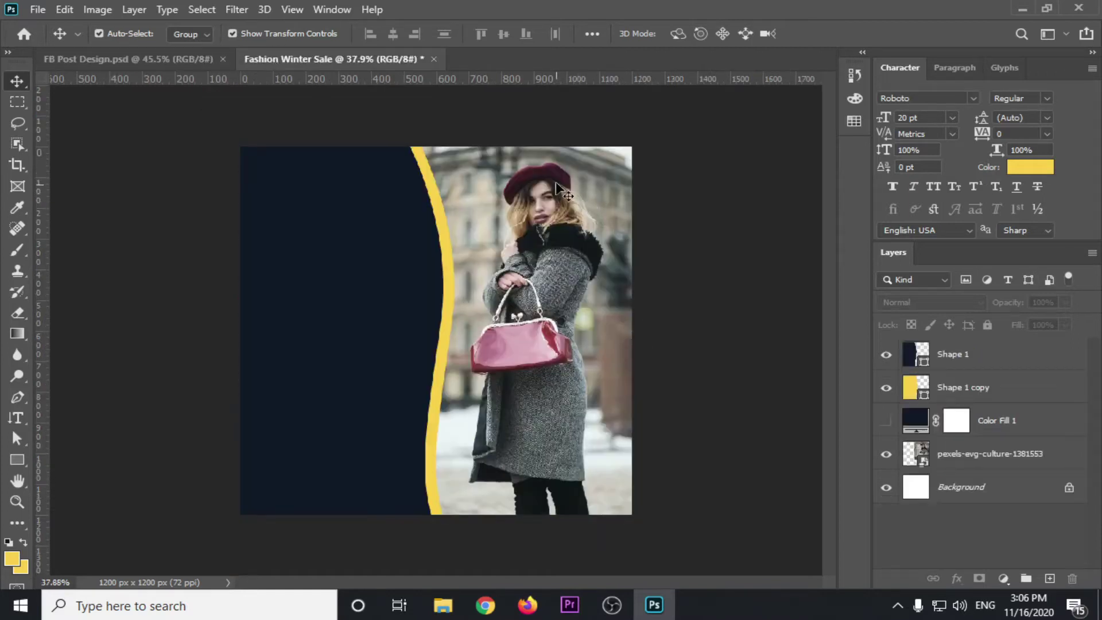
scroll(540, 195, up, 2)
scroll(517, 212, up, 2)
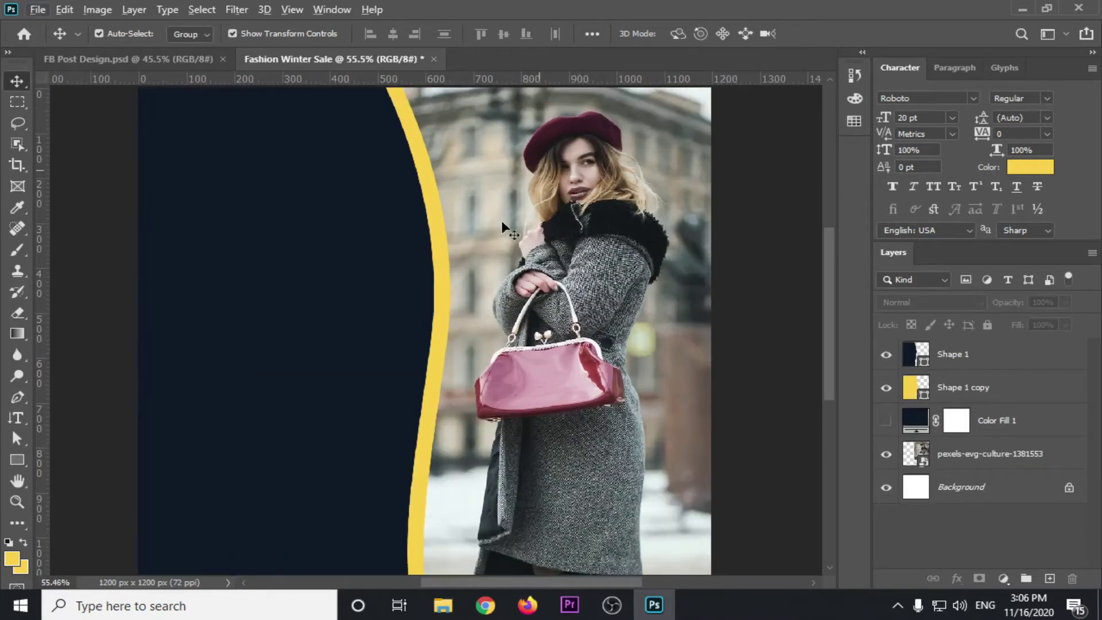
click(13, 557)
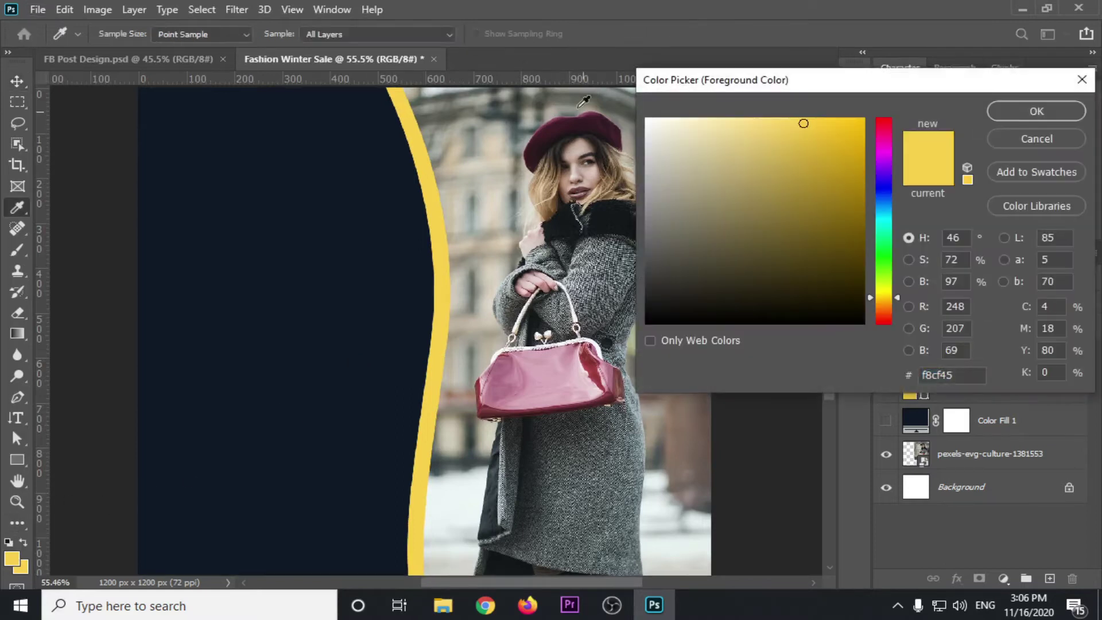
click(558, 121)
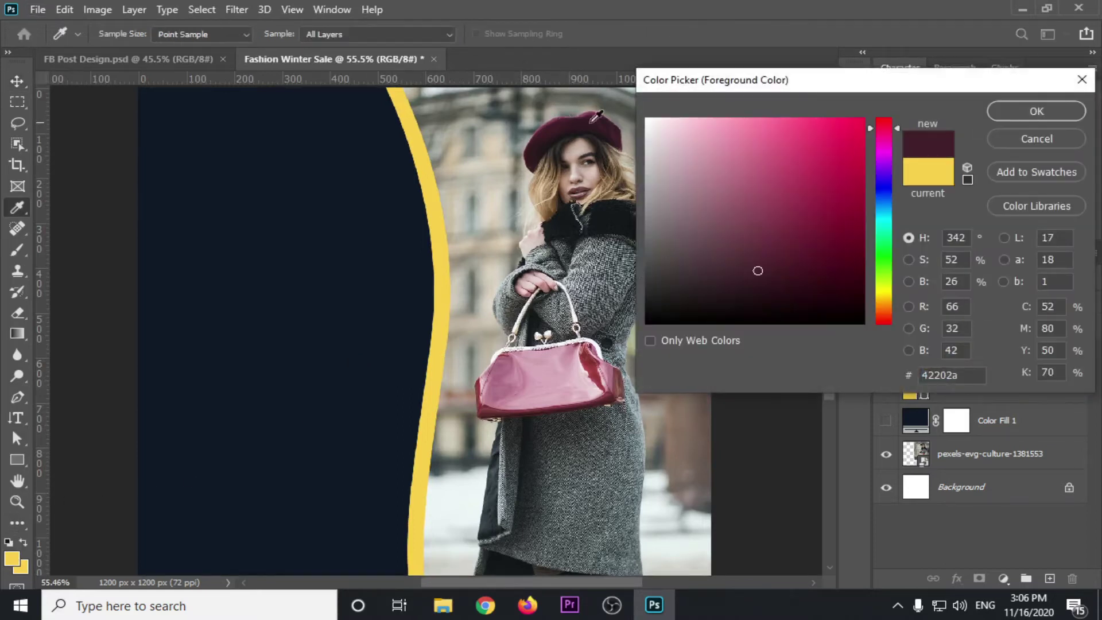
click(1032, 112)
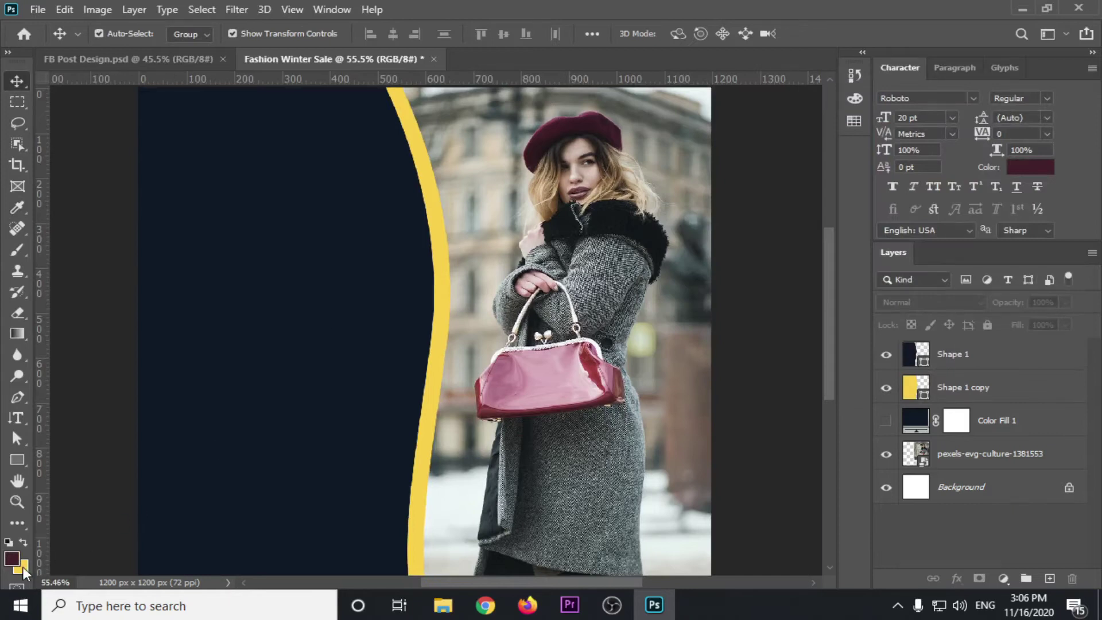
click(21, 567)
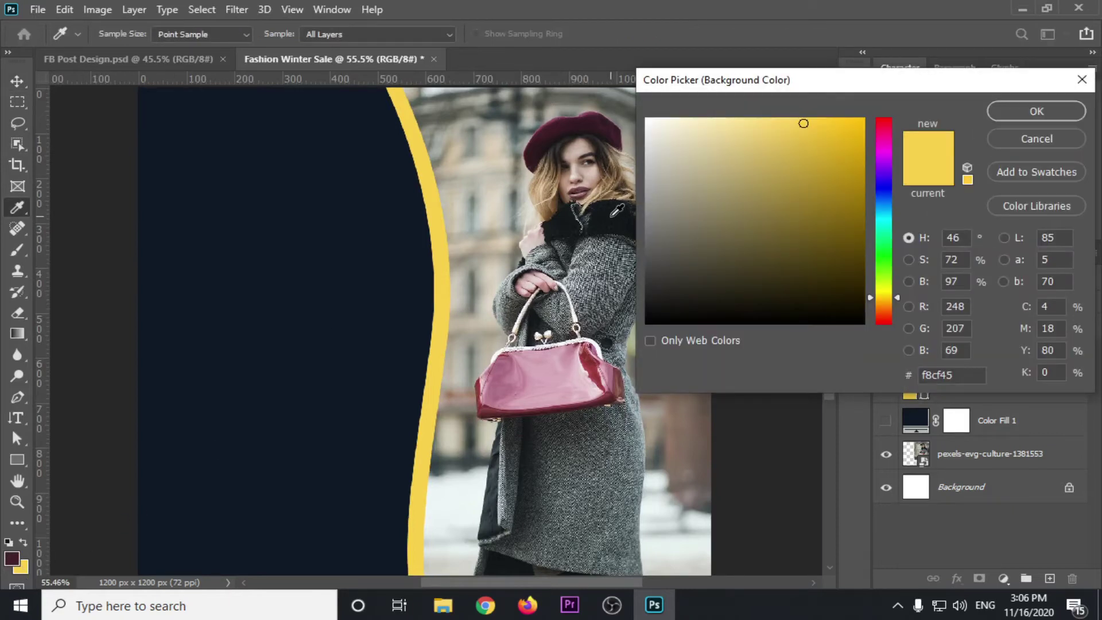
click(612, 216)
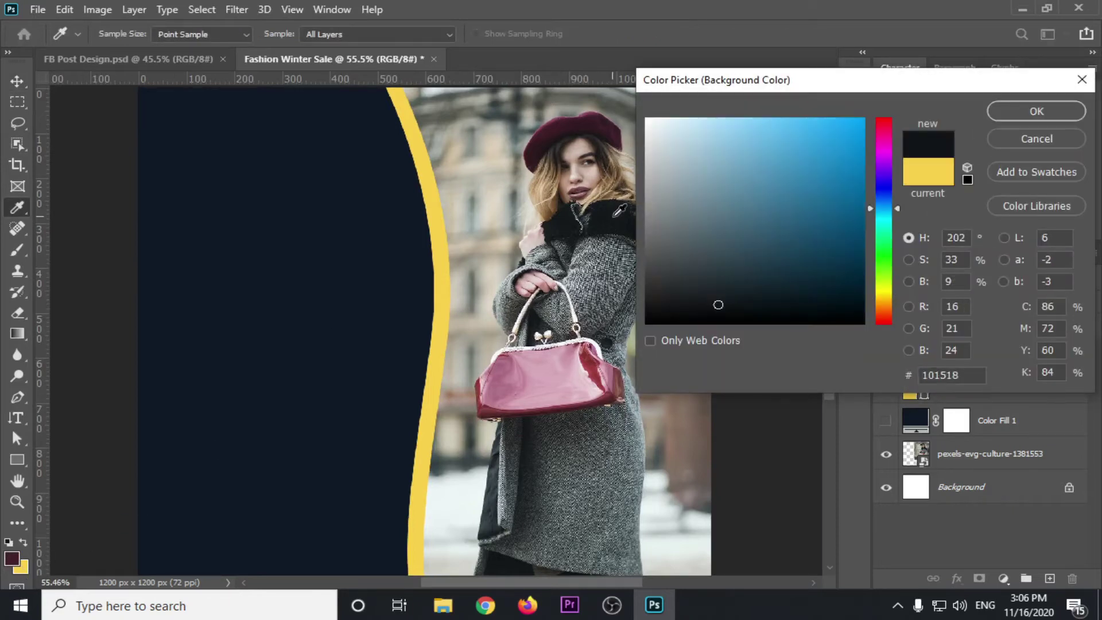
click(1023, 115)
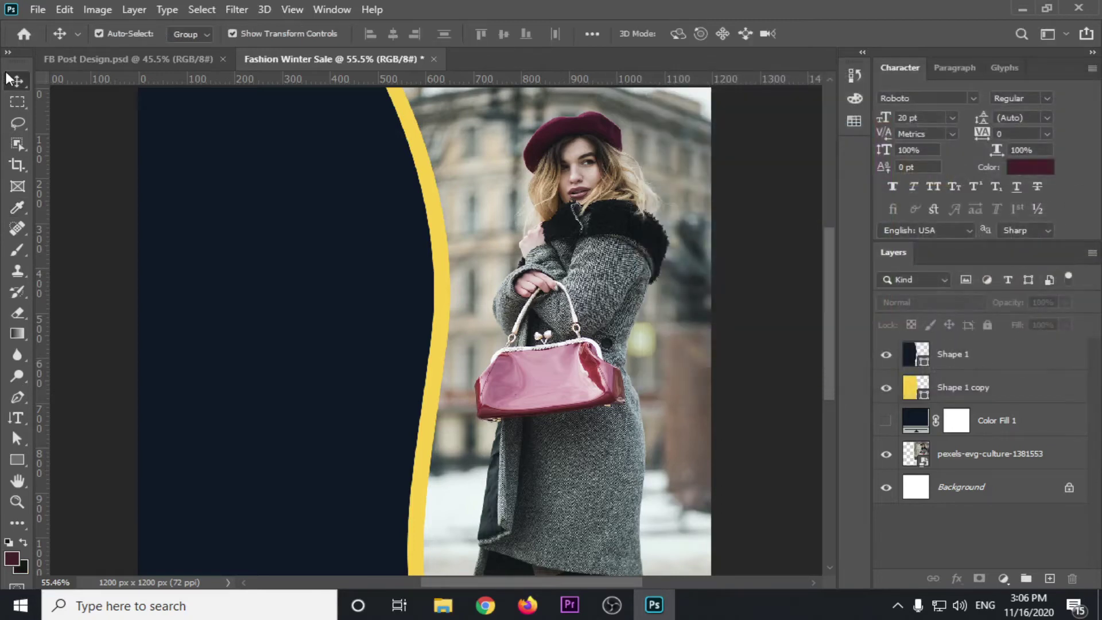
Fill the wavy stripe layer Shape 1 copy with the maroon colour.
scroll(138, 246, down, 2)
scroll(146, 250, down, 1)
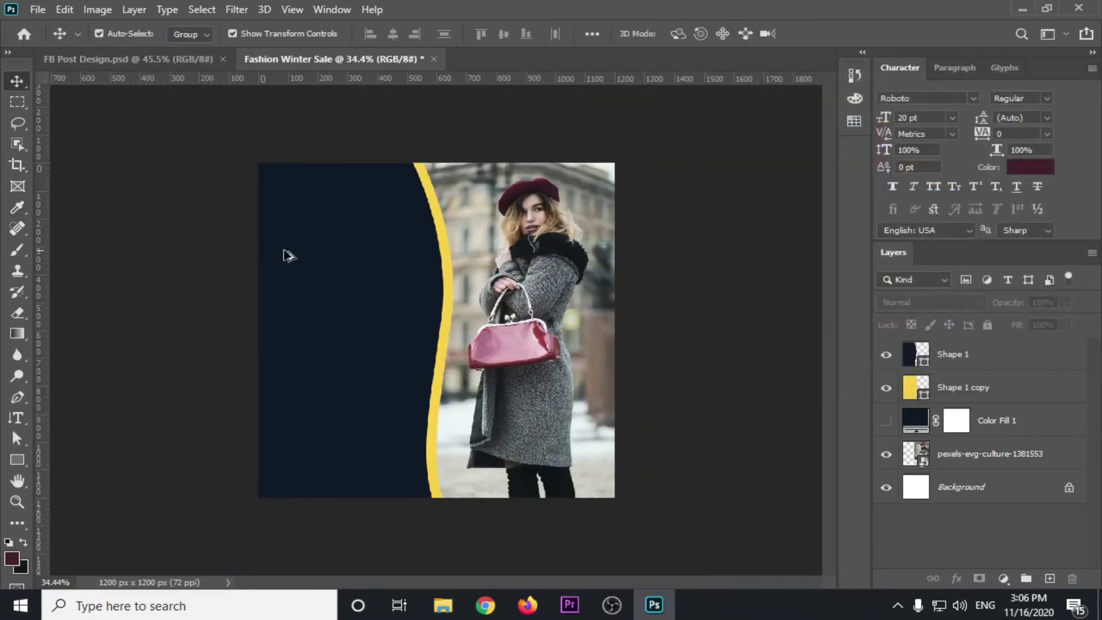
click(925, 384)
click(14, 462)
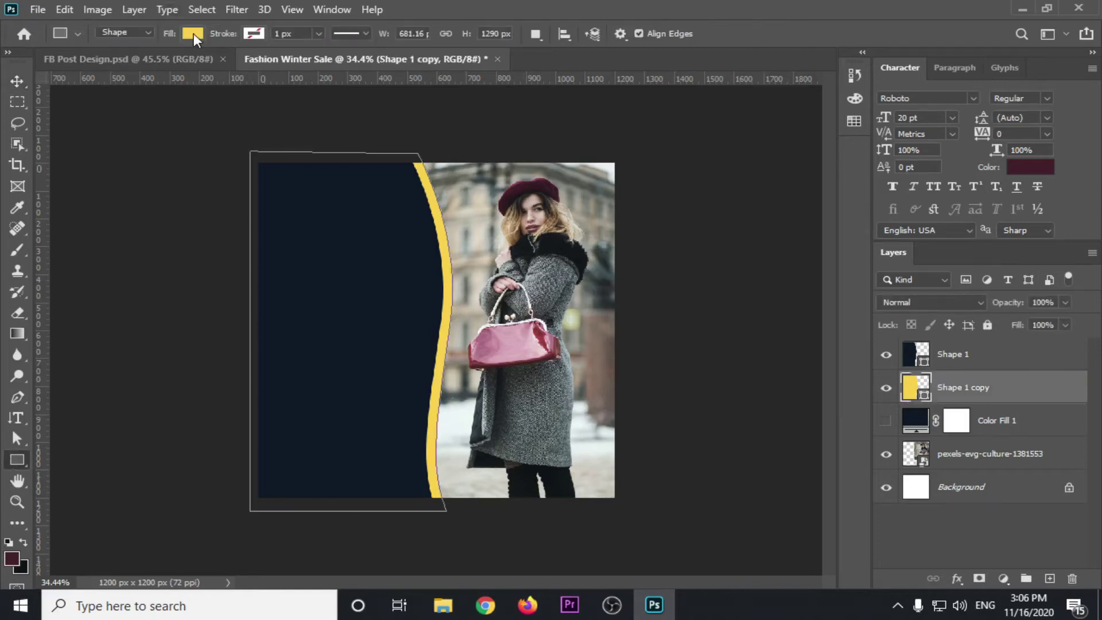
click(194, 34)
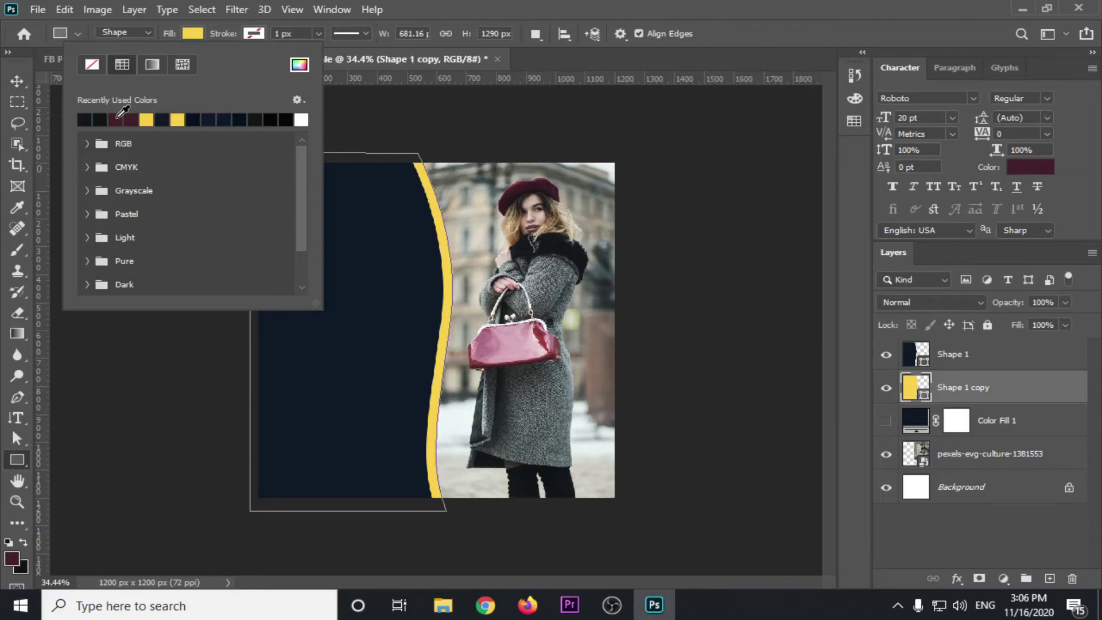
click(117, 116)
click(18, 81)
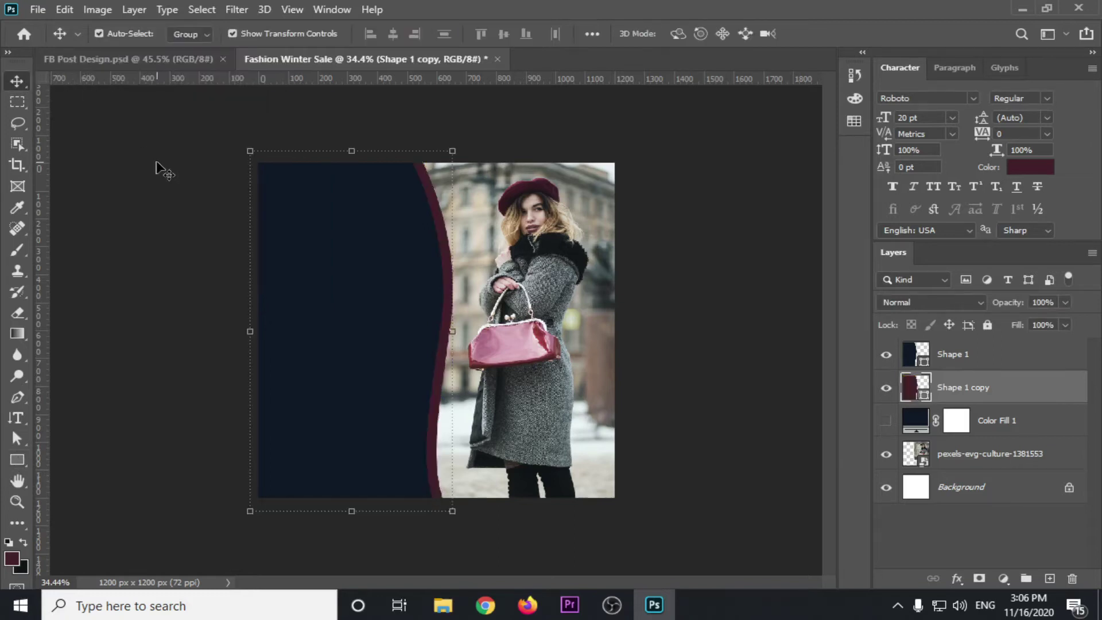
Change the left panel Shape 1 fill from dark navy to near-black.
click(339, 261)
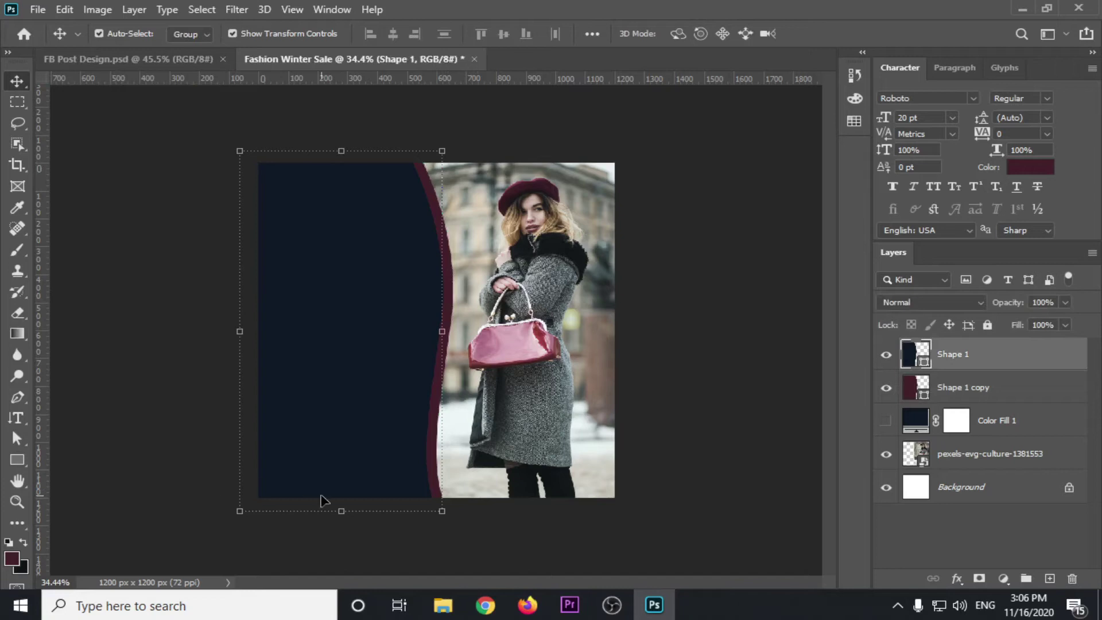
click(23, 458)
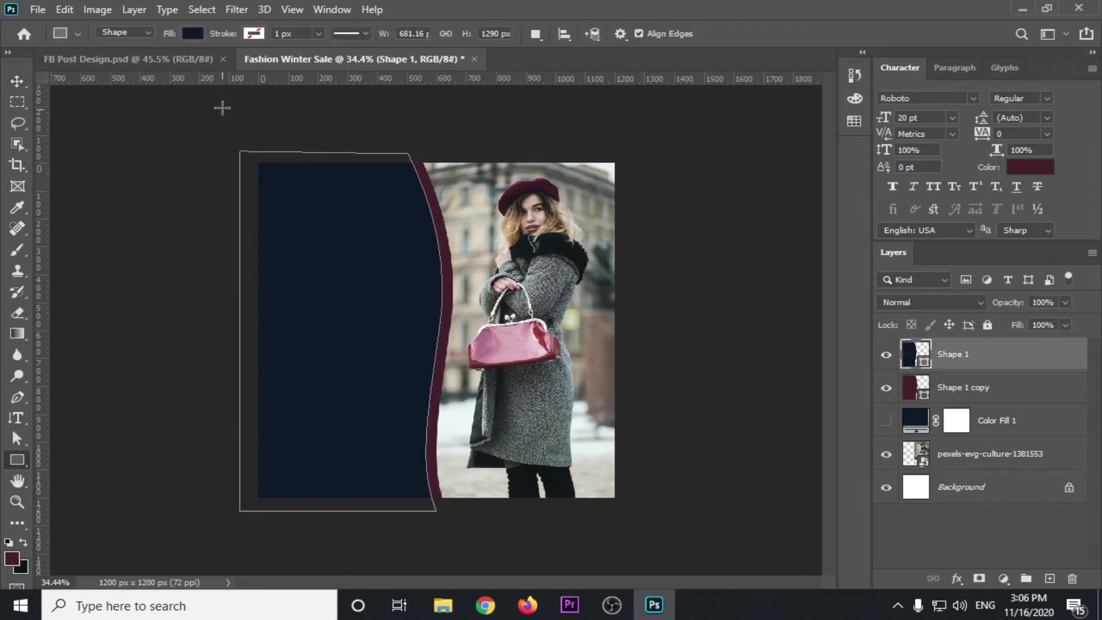
click(189, 34)
click(101, 119)
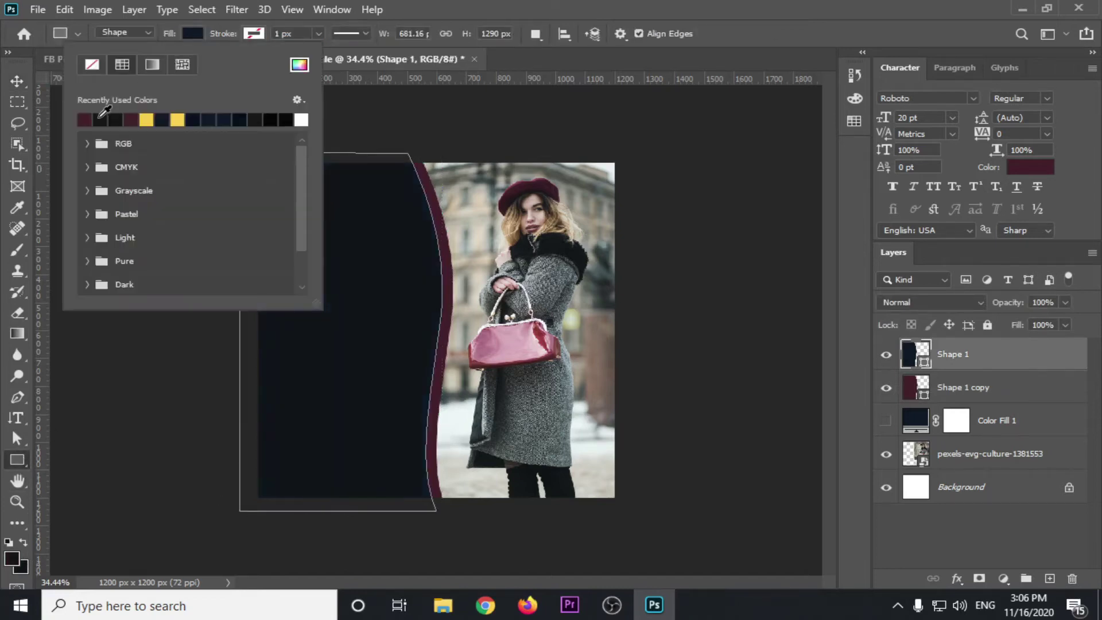
click(22, 83)
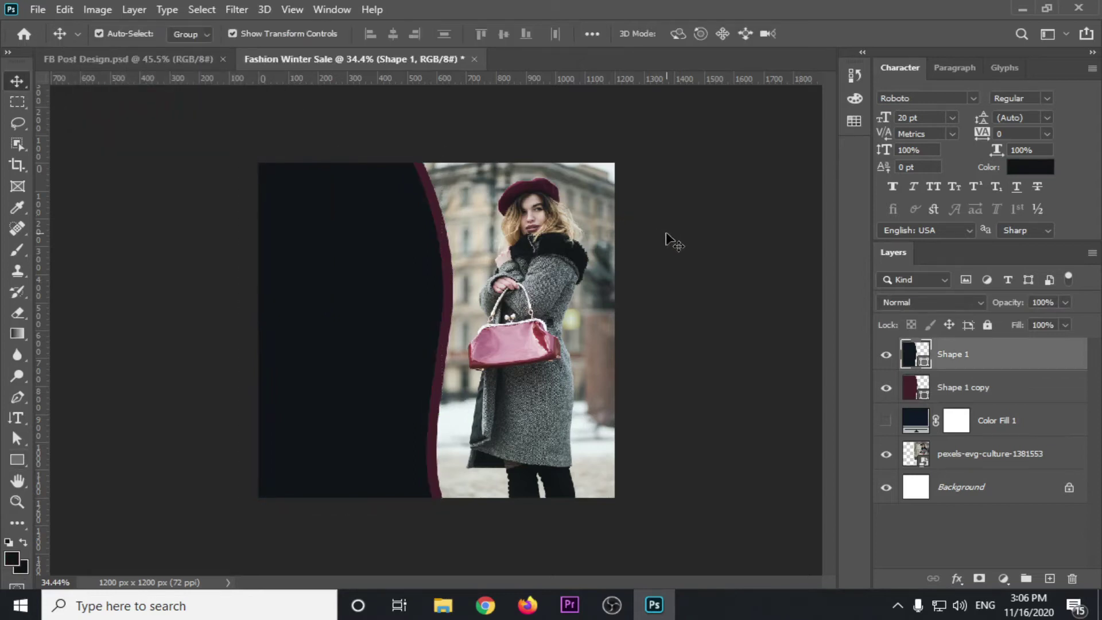
scroll(546, 174, up, 2)
scroll(547, 178, up, 1)
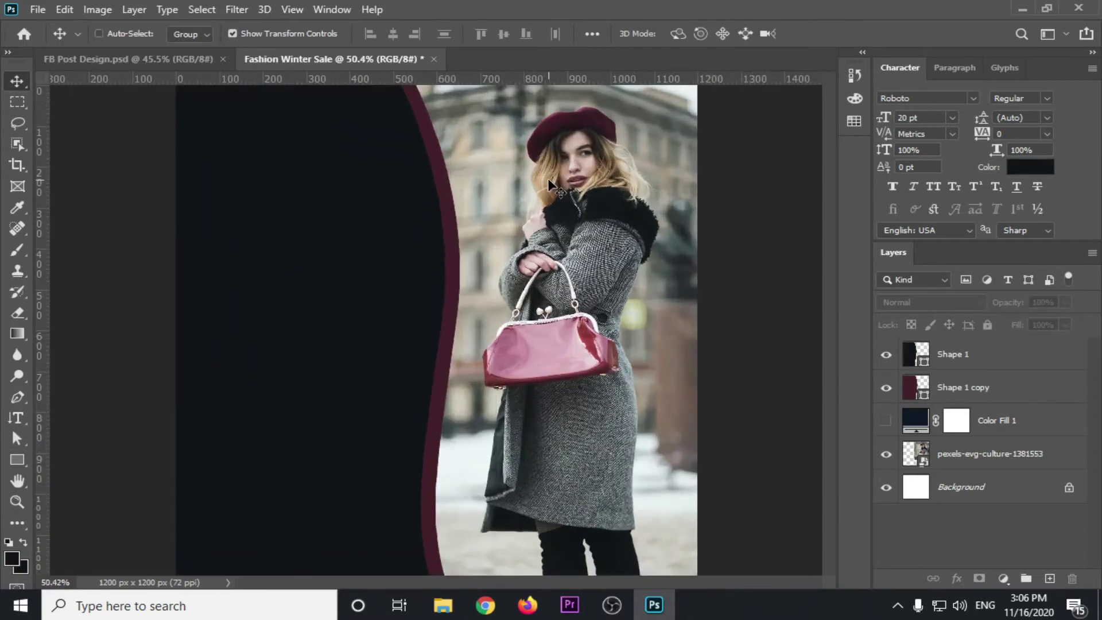
Save the design as Fashion Winter Sale.psd on the Desktop with maximum compatibility.
key(ctrl+s)
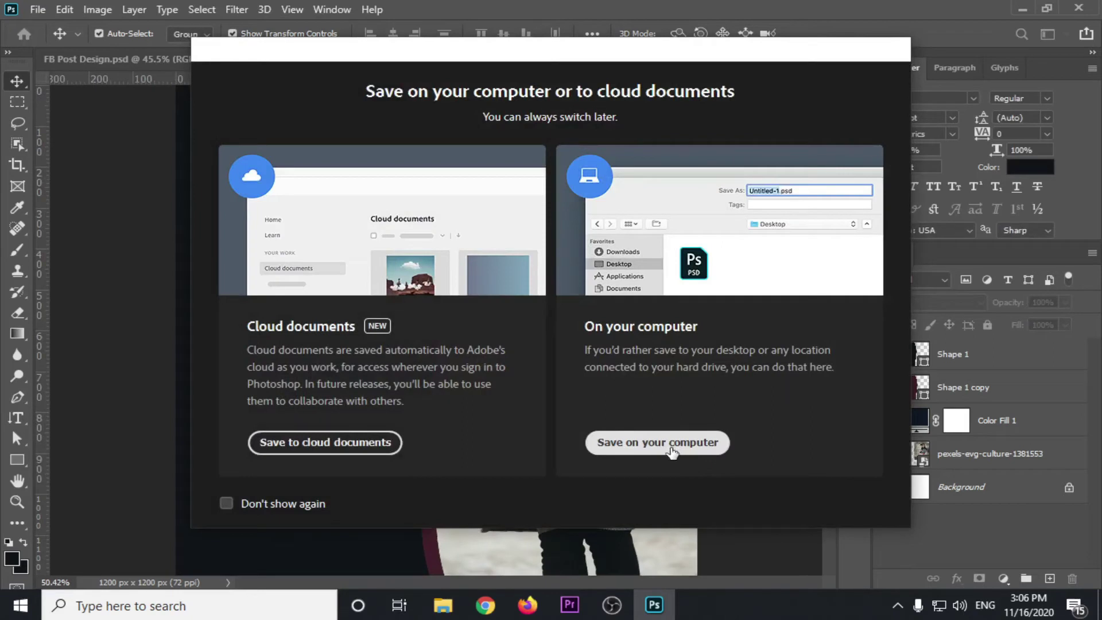
click(657, 442)
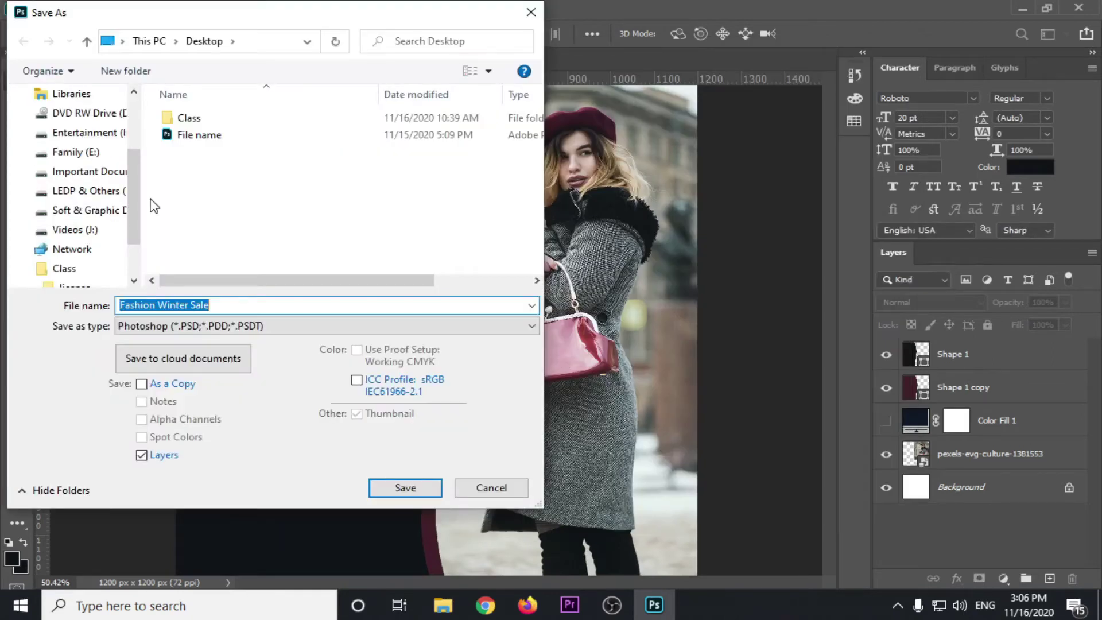
scroll(137, 183, down, 1)
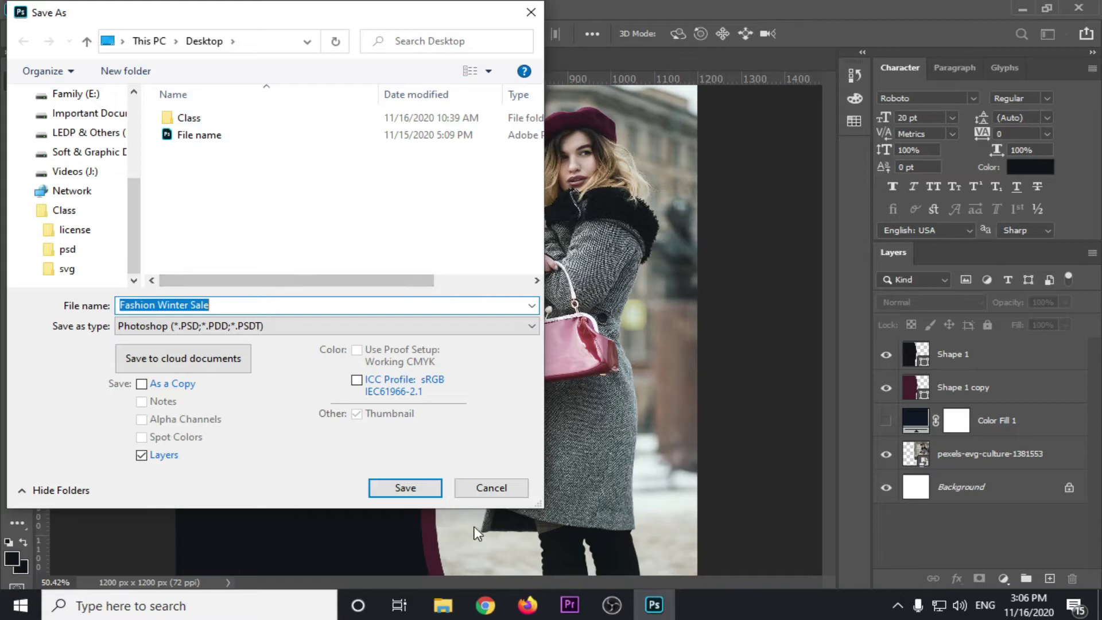
click(431, 491)
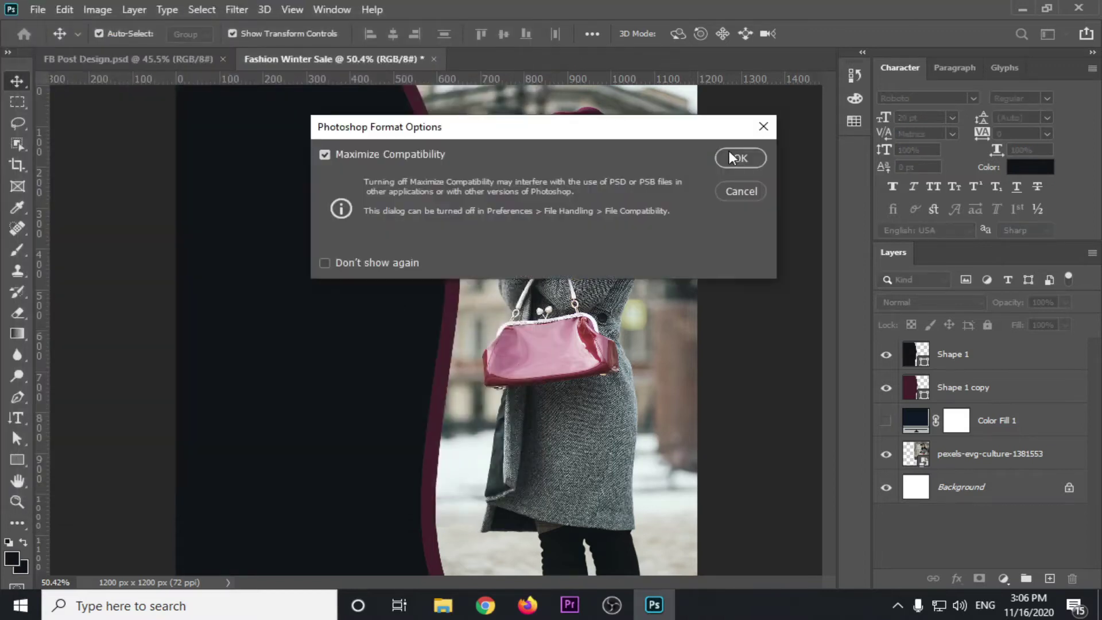
click(730, 153)
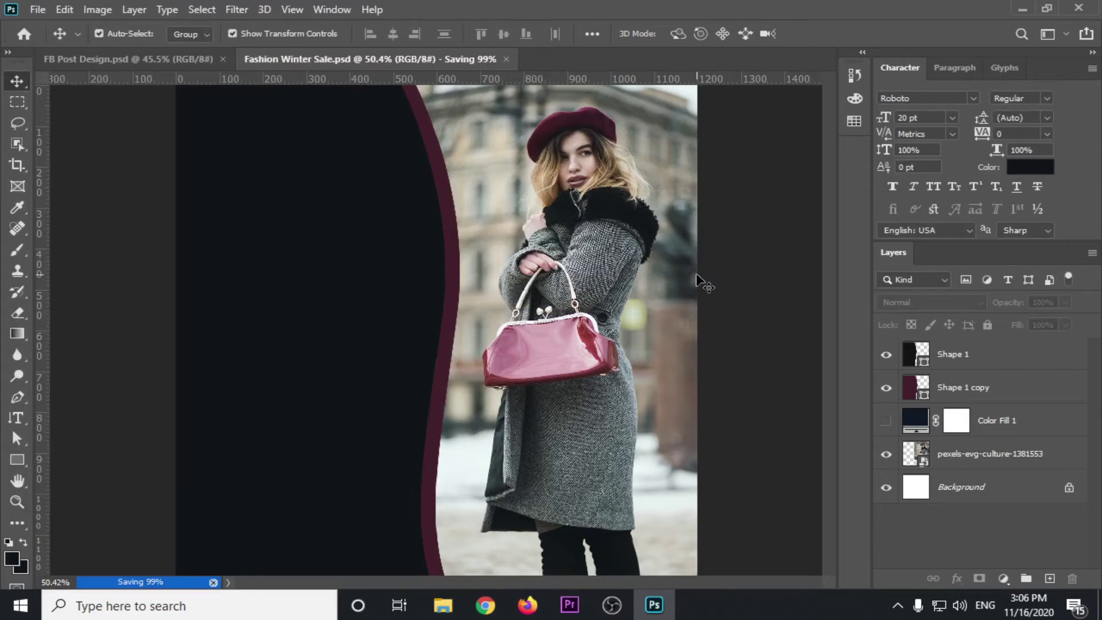
scroll(683, 267, down, 3)
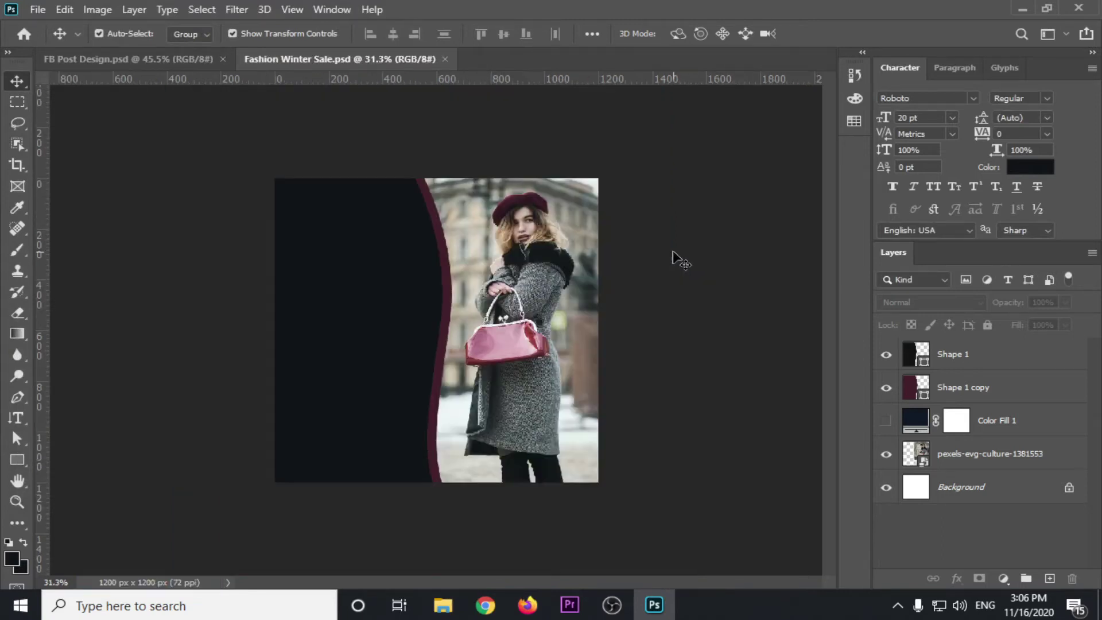
Resize the canvas to 1150 × 1150 px, proceeding with the crop.
scroll(310, 185, up, 2)
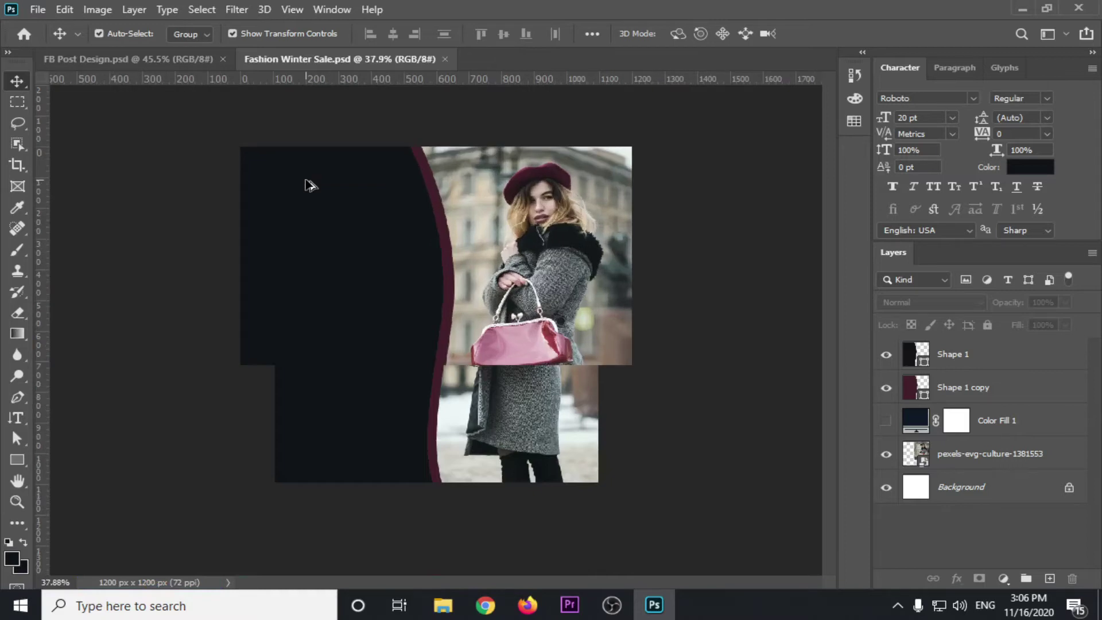
scroll(295, 246, up, 2)
scroll(271, 229, down, 2)
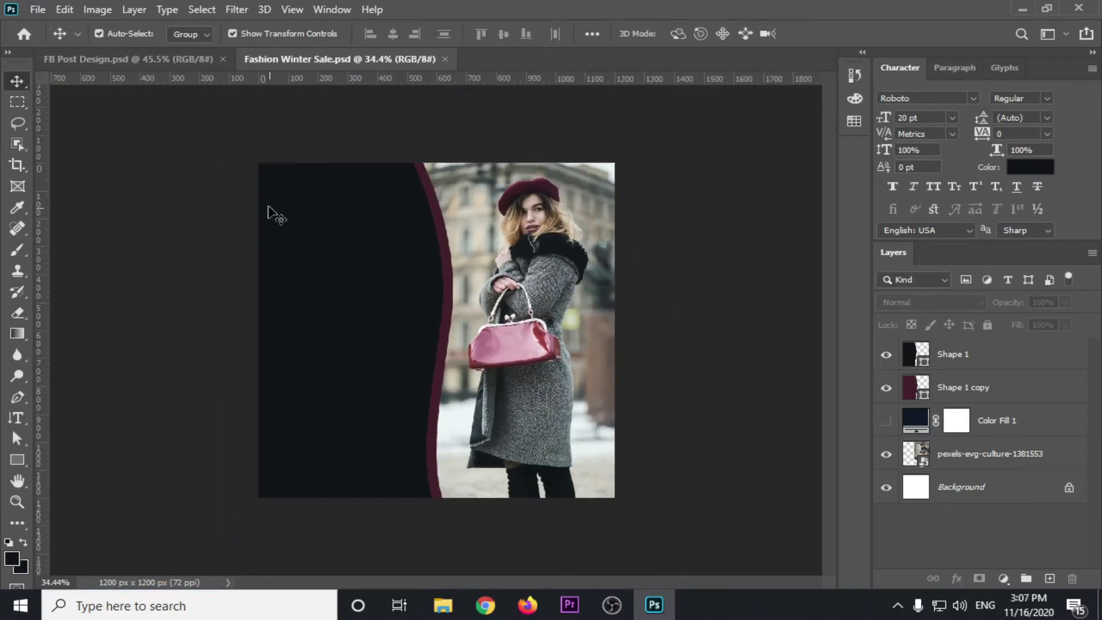
scroll(285, 154, up, 1)
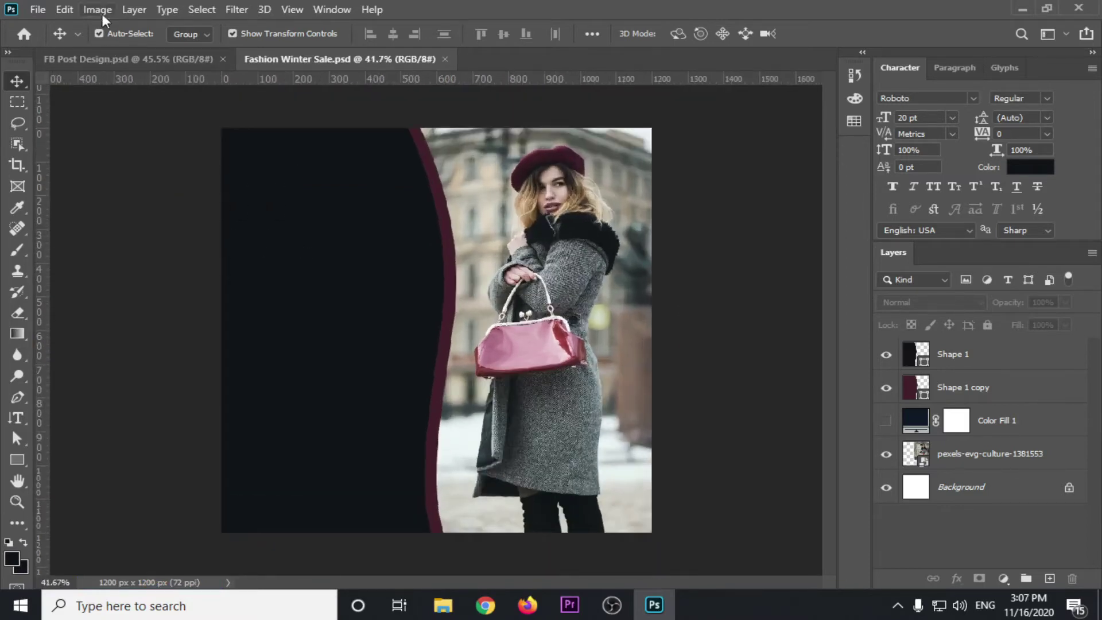
click(97, 9)
click(150, 144)
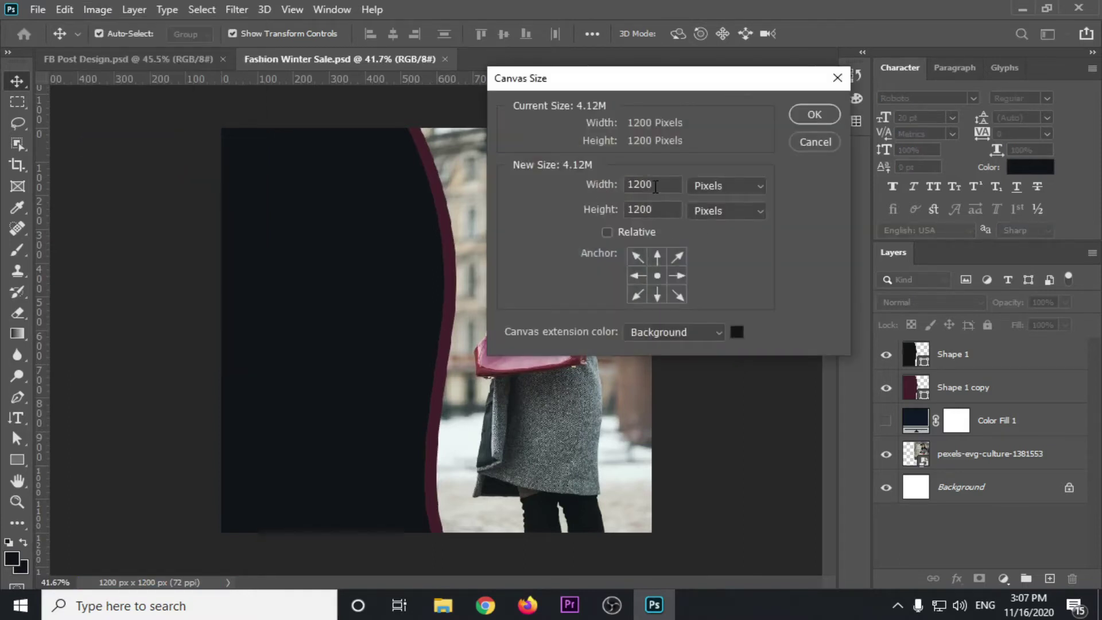
click(616, 190)
text(115)
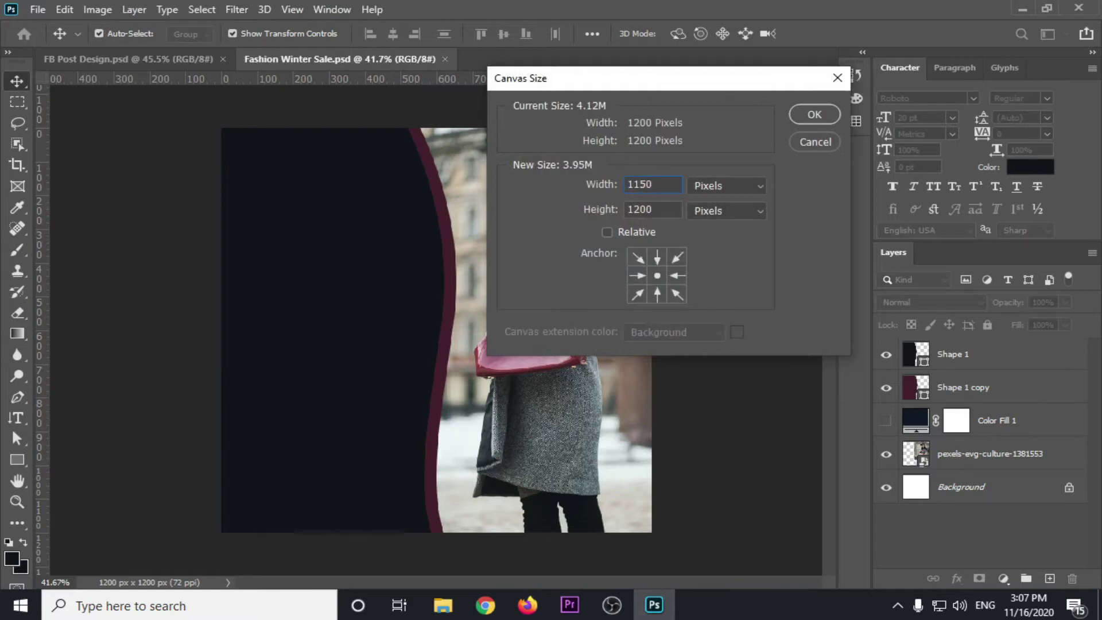
key(Tab)
text(1150)
click(814, 116)
click(503, 235)
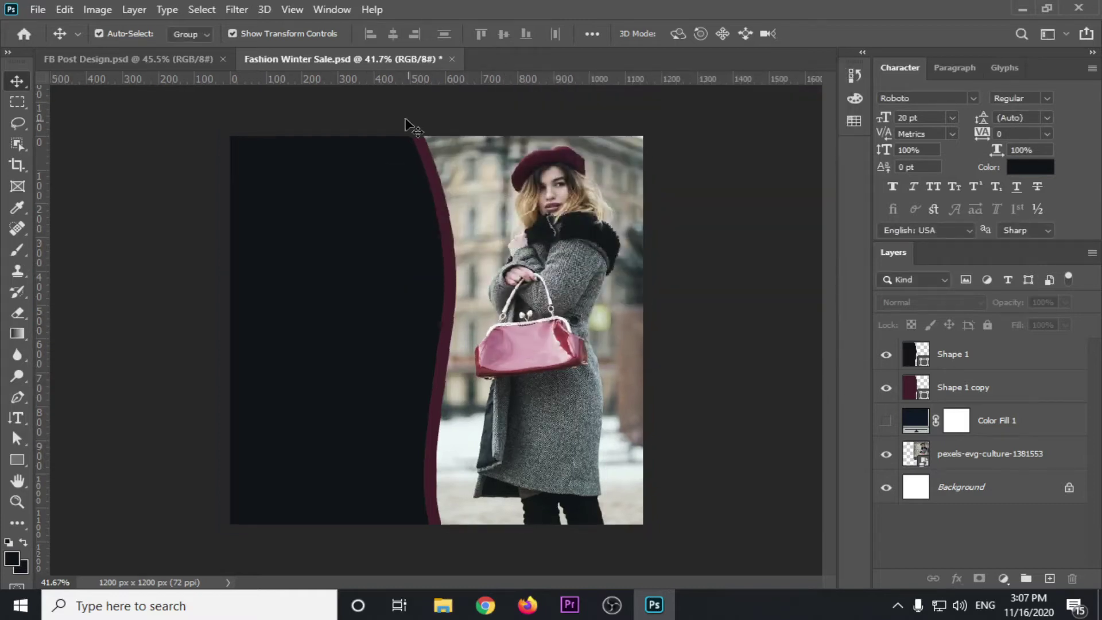
Place guides on the canvas's top, bottom, left and right edges.
drag(406, 79, 407, 133)
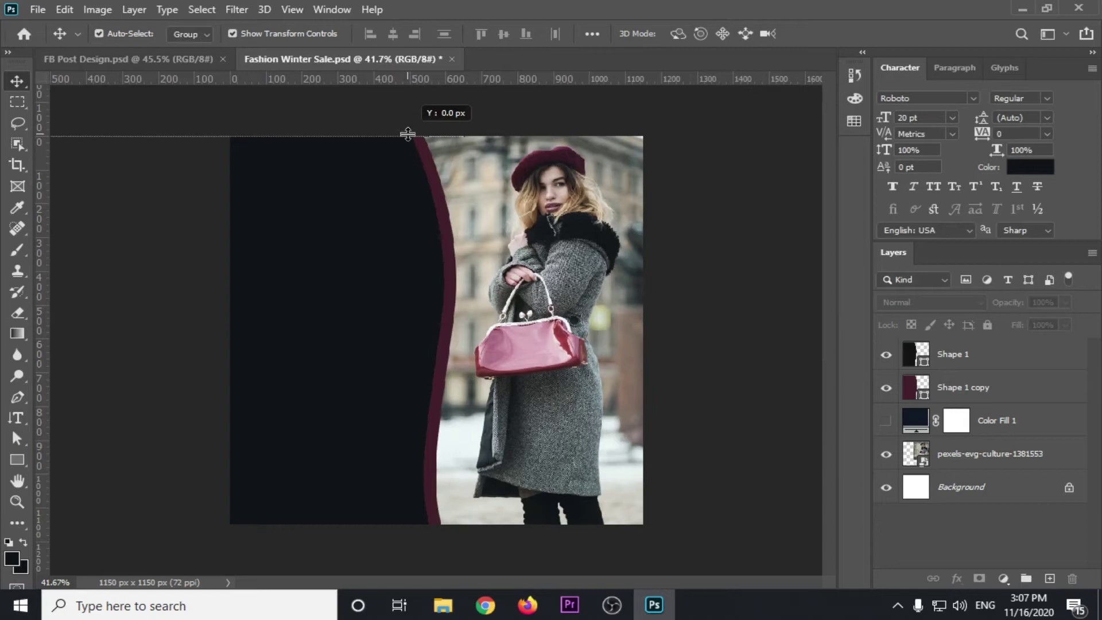
drag(416, 79, 423, 524)
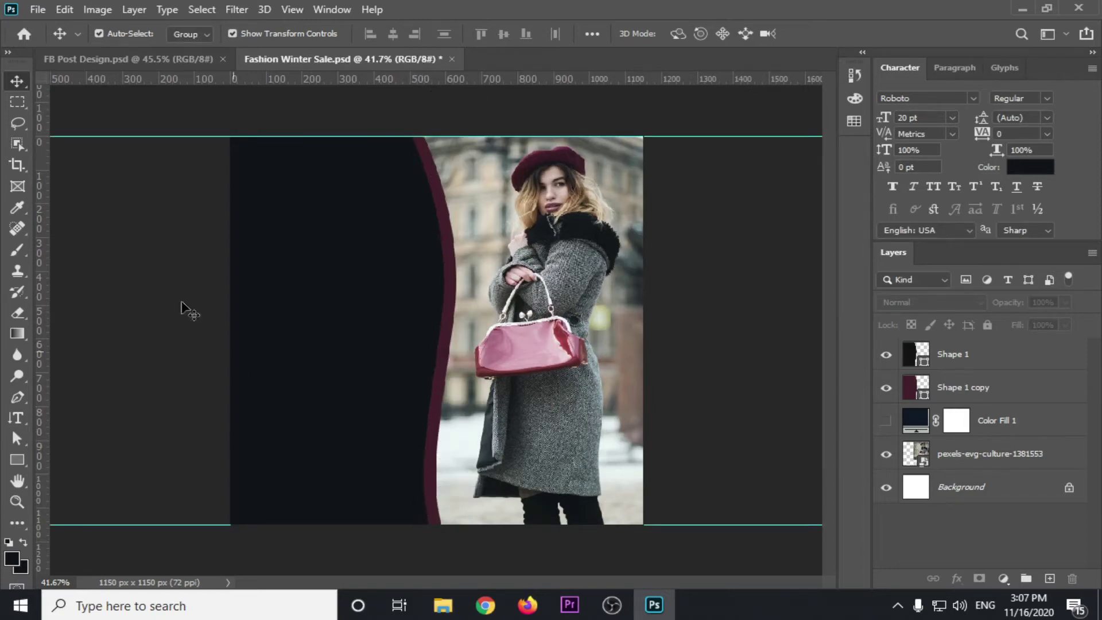
drag(44, 292, 228, 330)
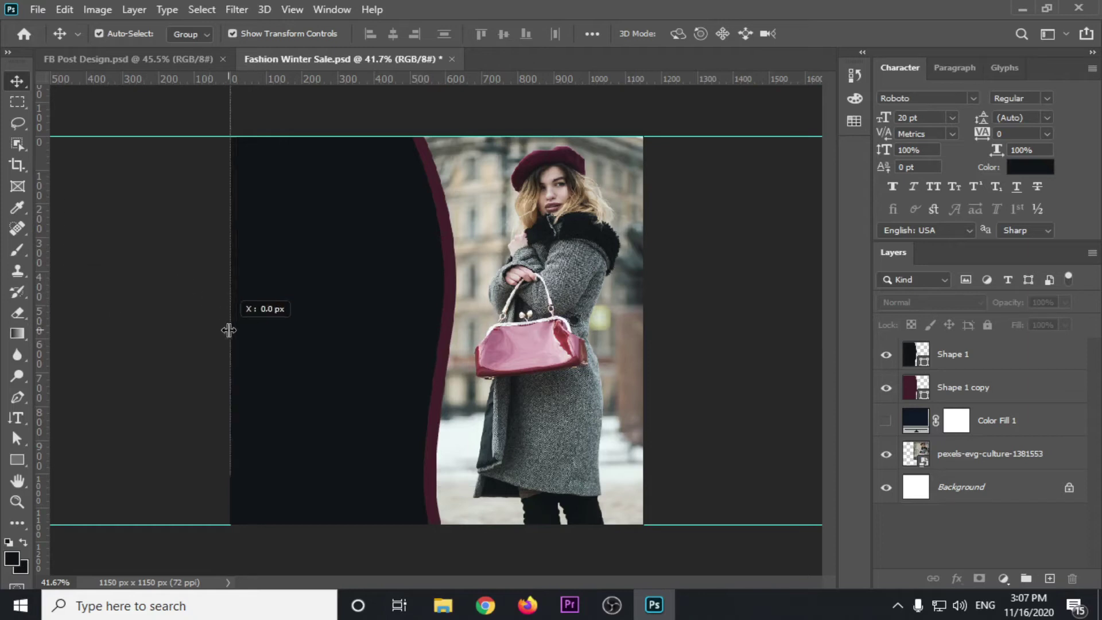
drag(44, 351, 647, 383)
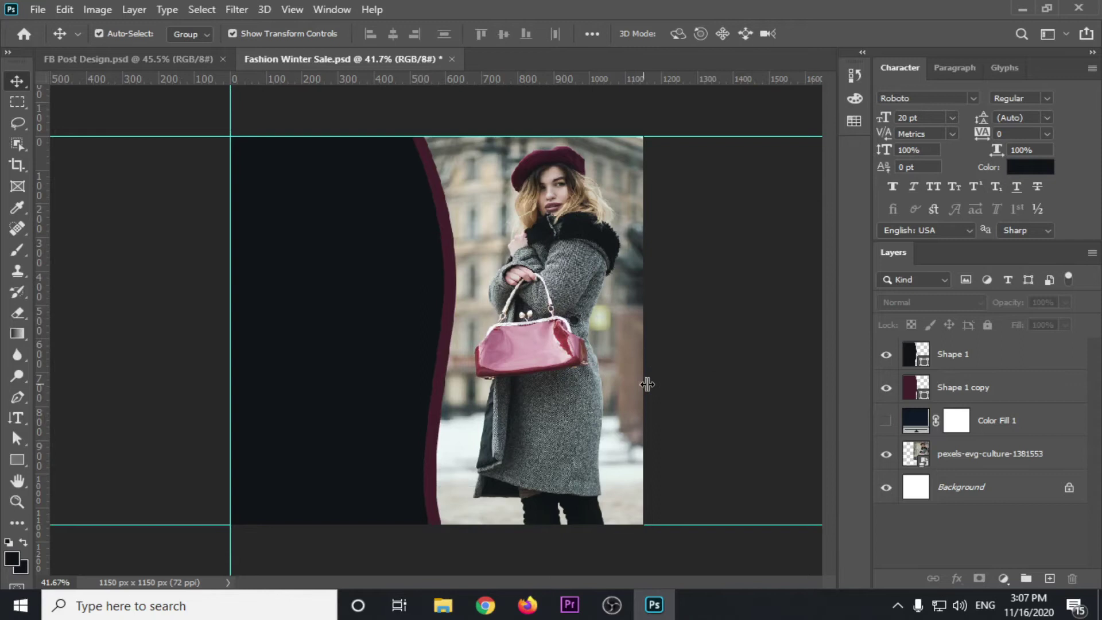
key(ctrl+z)
key(ctrl+z)
drag(54, 339, 643, 344)
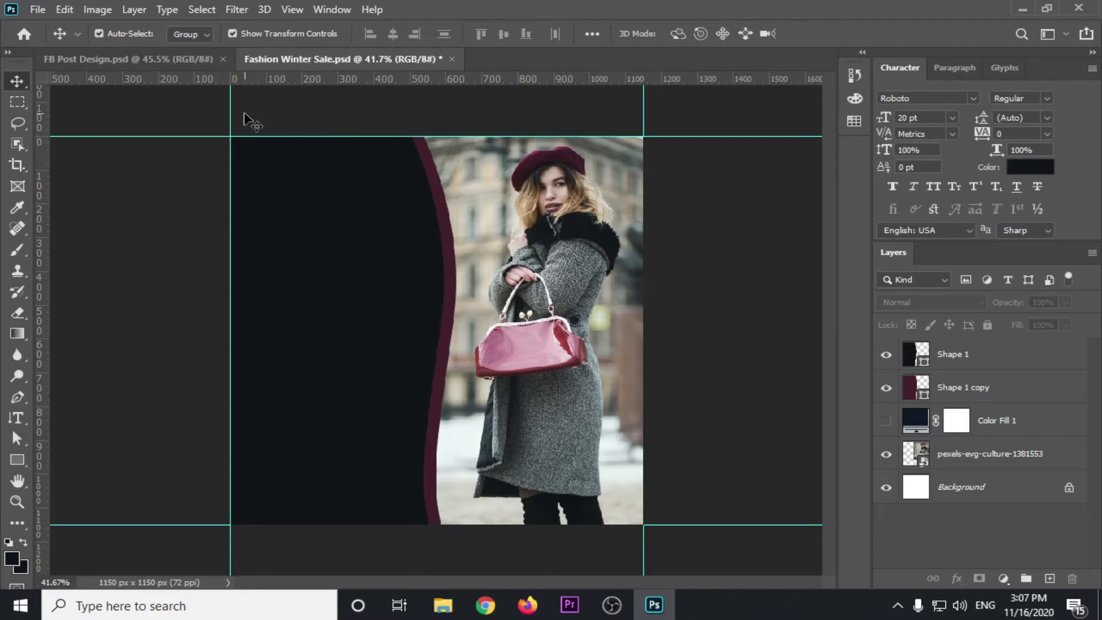
Enter a 1200 × 1200 px width and height in Canvas Size.
click(97, 10)
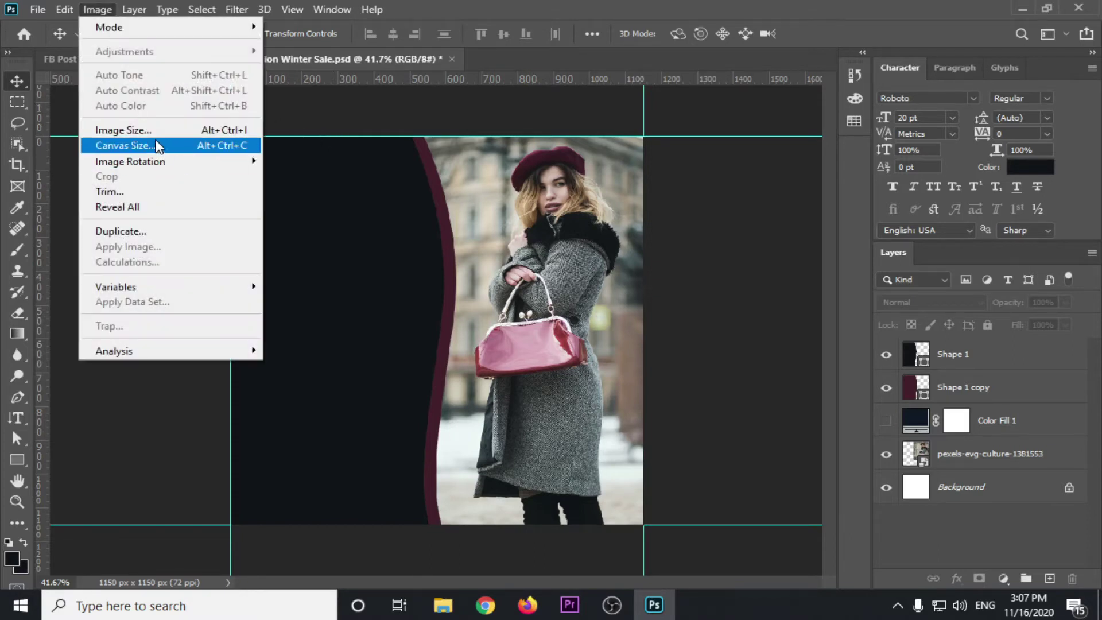
click(160, 147)
drag(662, 183, 597, 194)
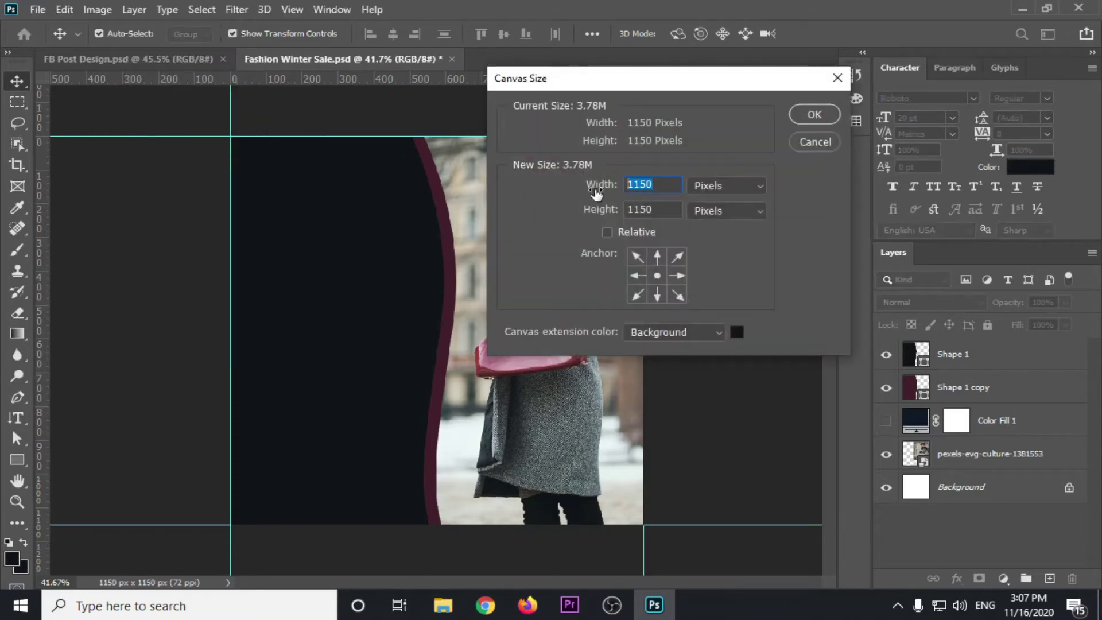
text(1200)
key(Tab)
text(1)
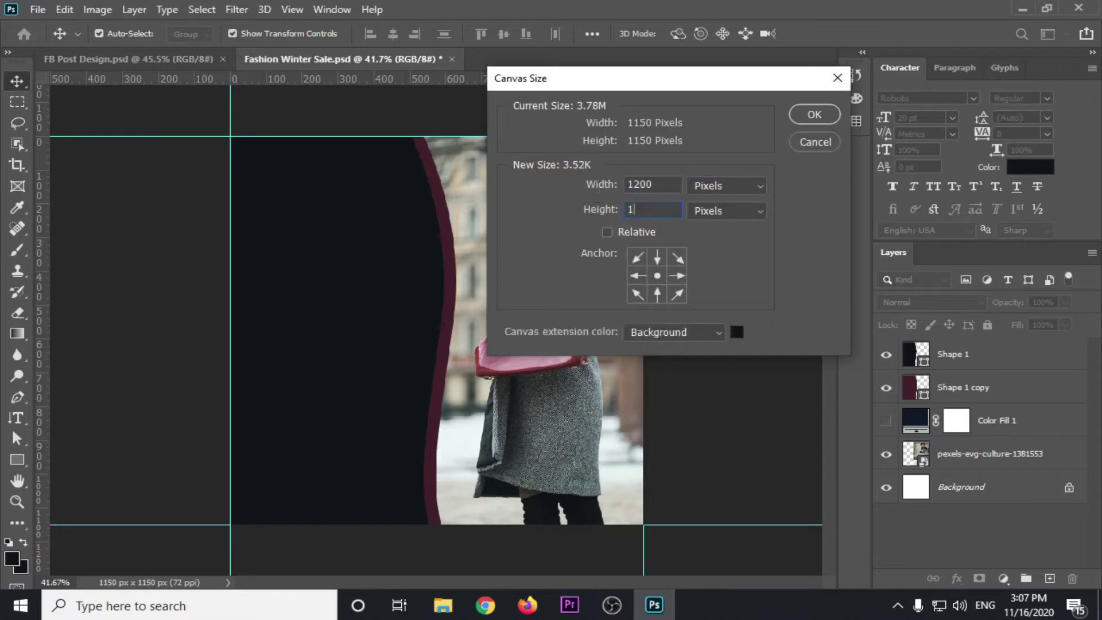
text(200)
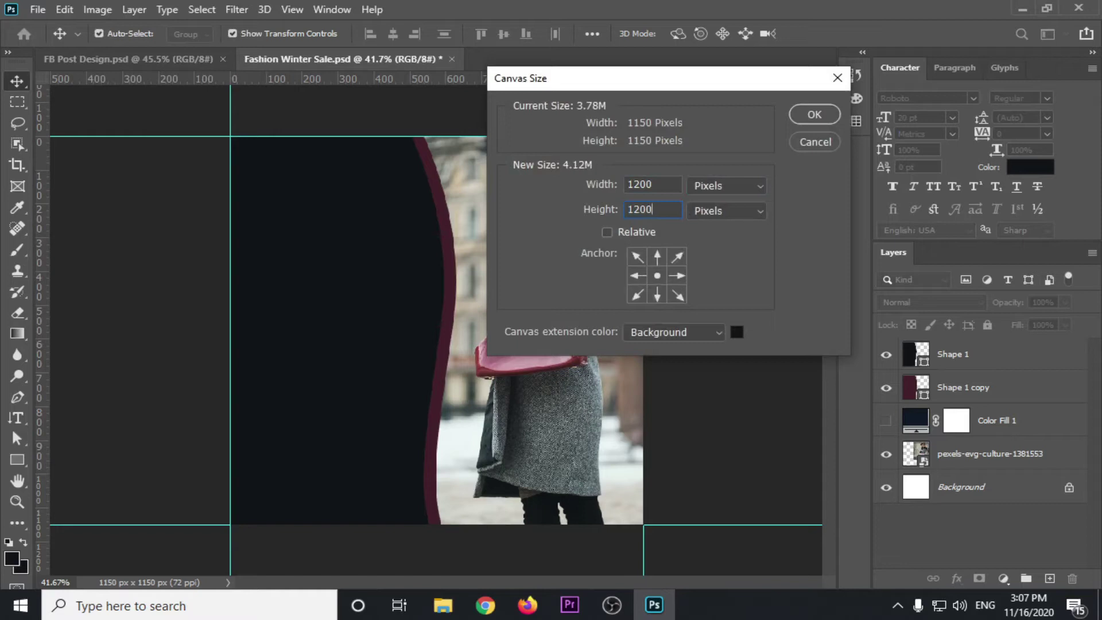
key(Return)
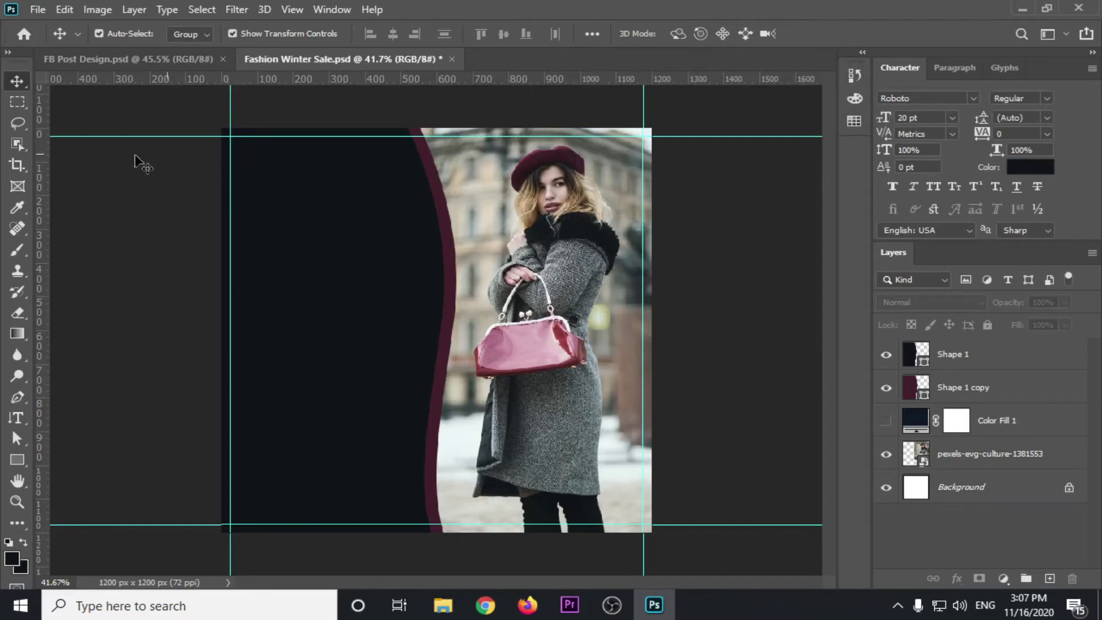
Create a yellow-filled 80 × 80 px rectangle on the dark left panel.
click(18, 459)
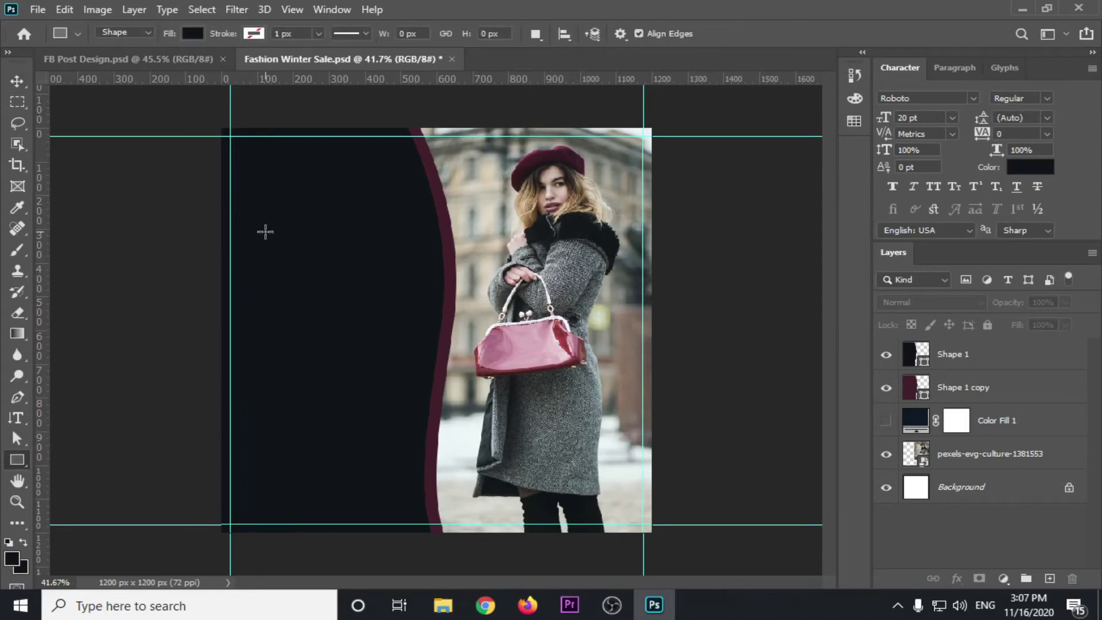
click(193, 33)
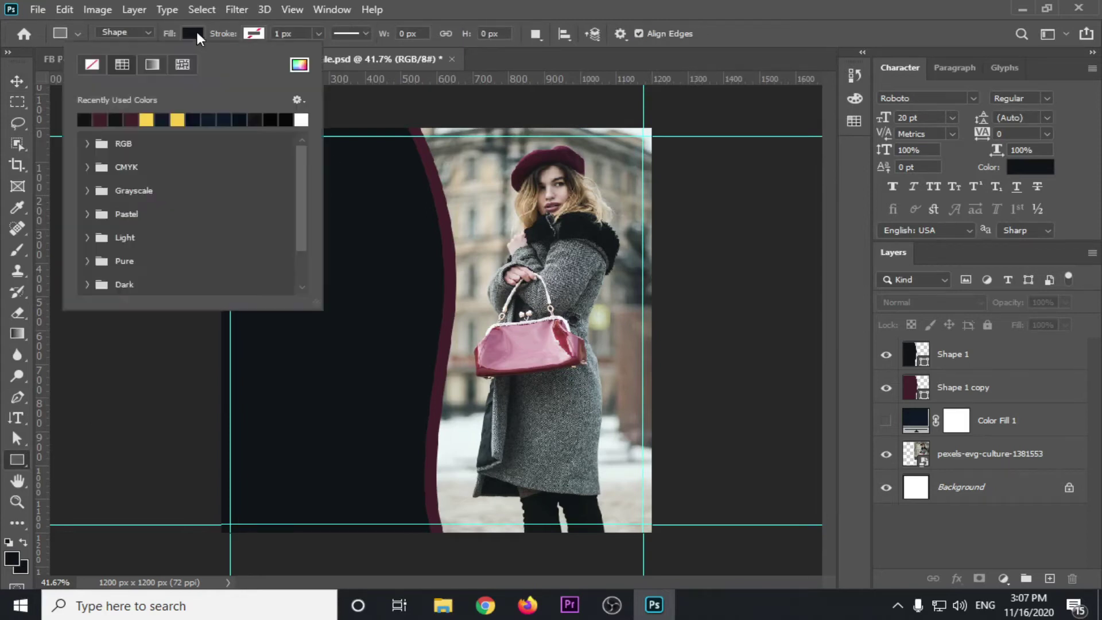
click(183, 109)
click(28, 77)
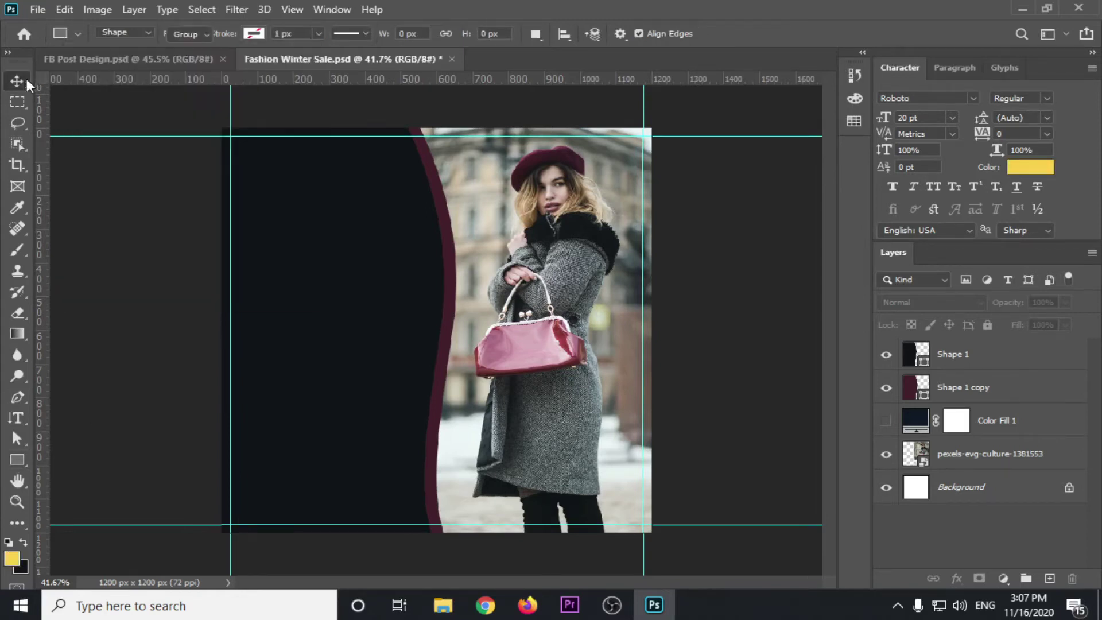
click(17, 458)
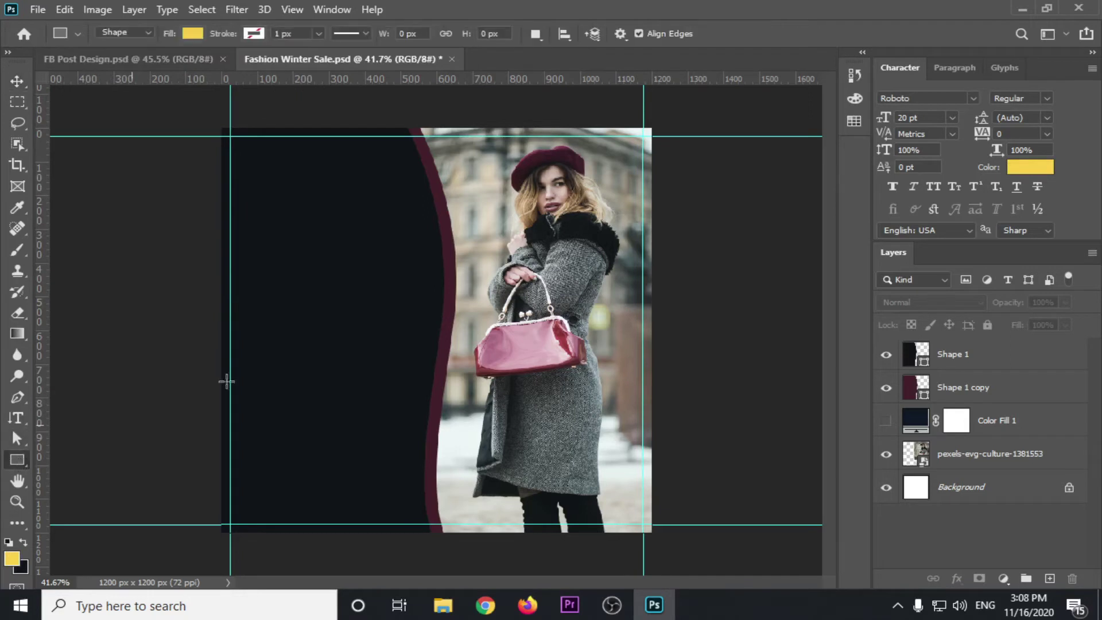
click(277, 225)
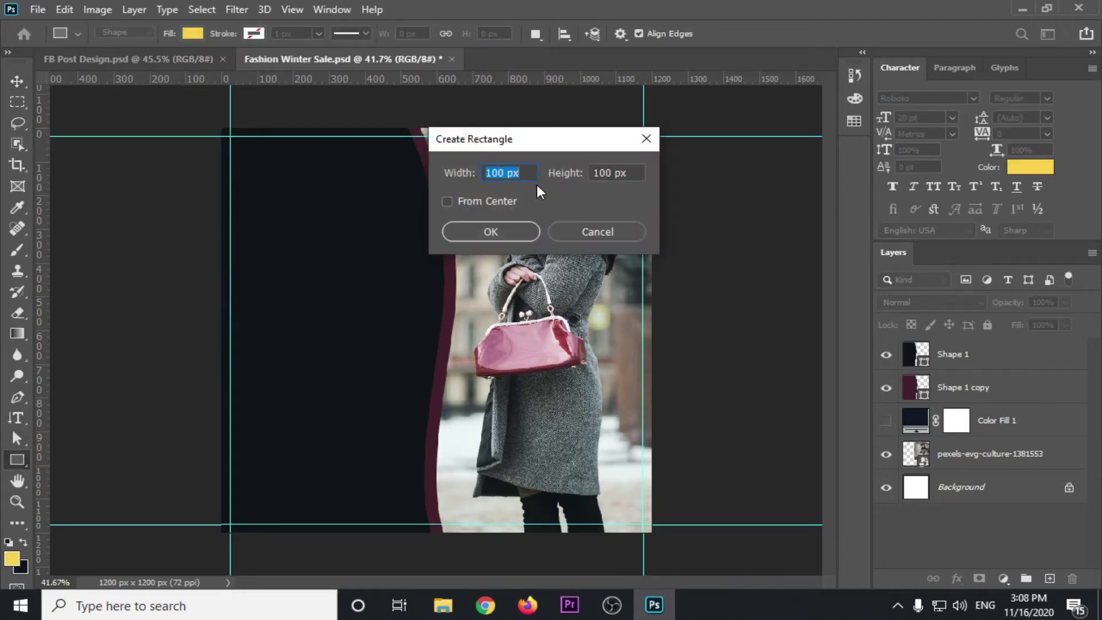
text(80)
key(Tab)
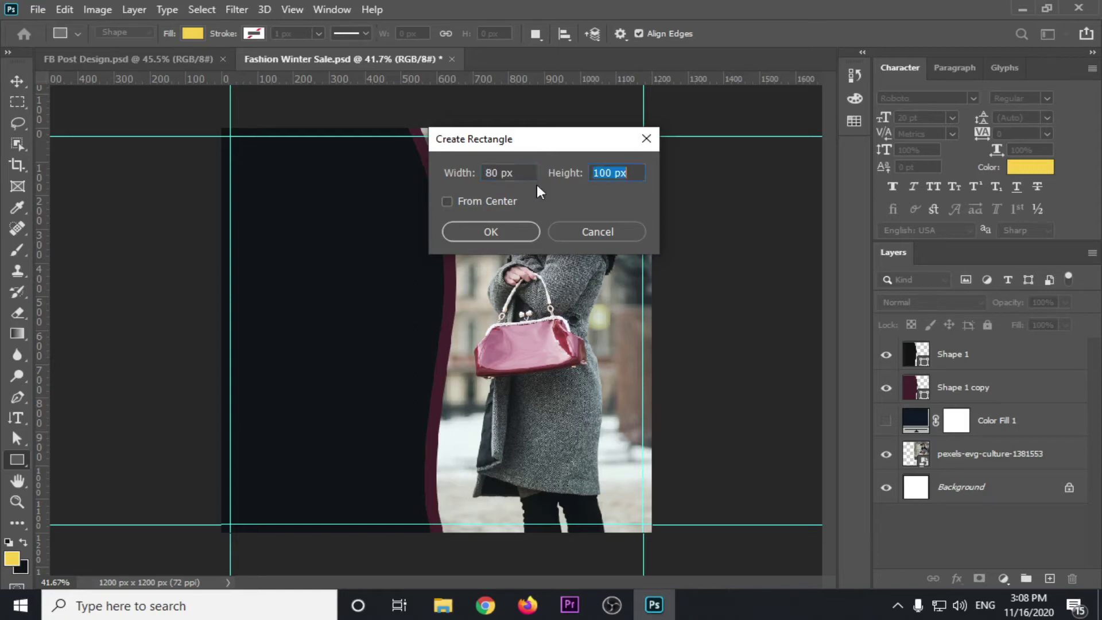
text(80)
key(Return)
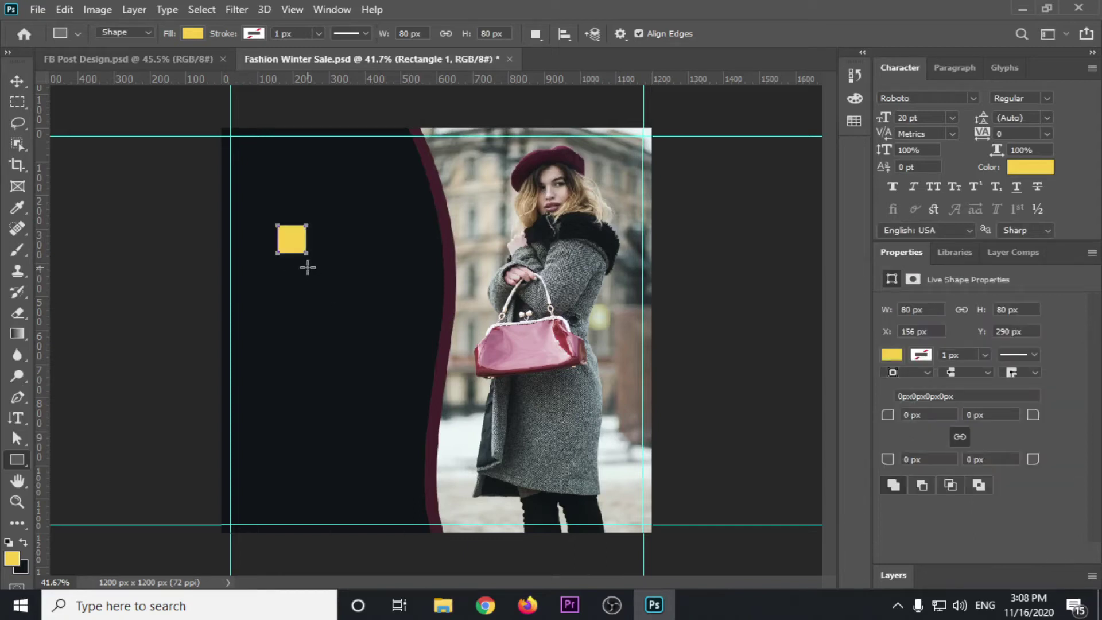
click(14, 82)
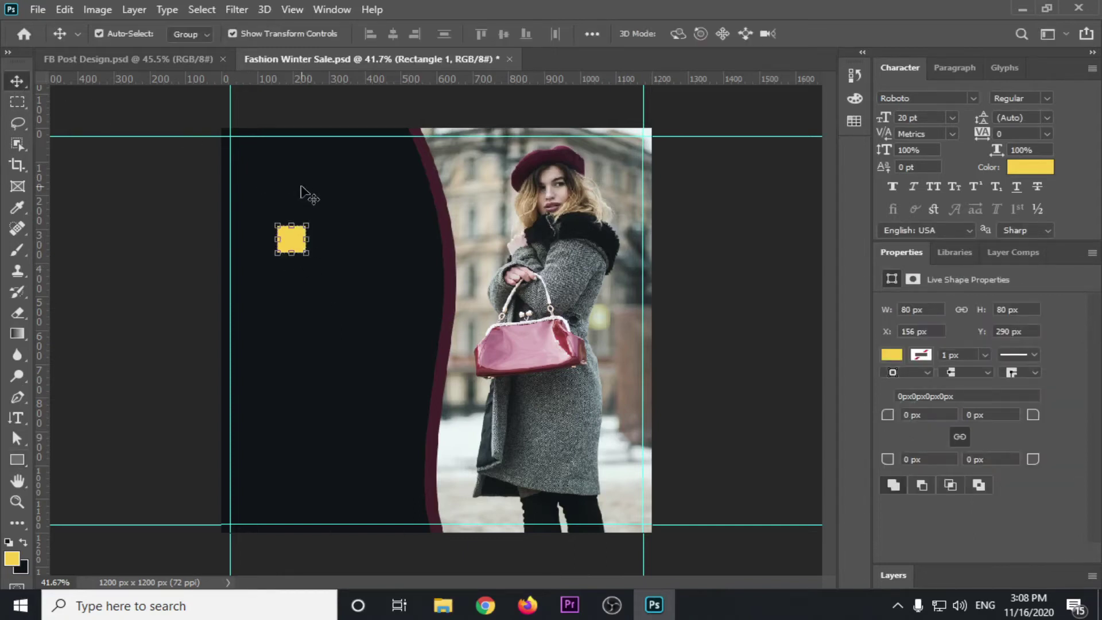
Align the yellow square to the canvas's left and top edges.
key(ctrl+a)
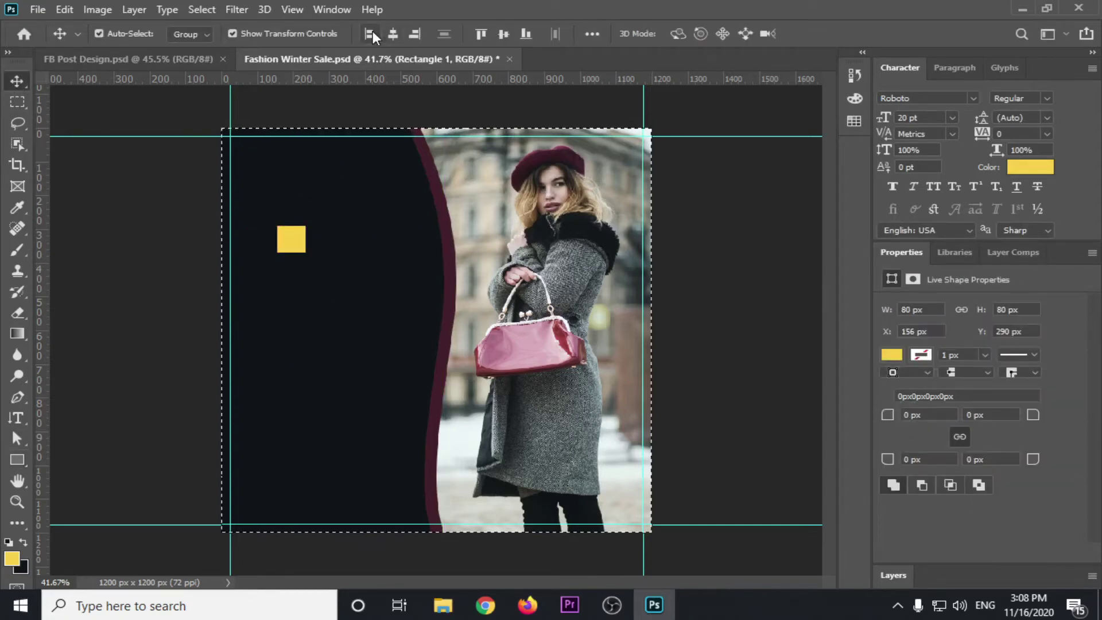
click(372, 32)
click(479, 33)
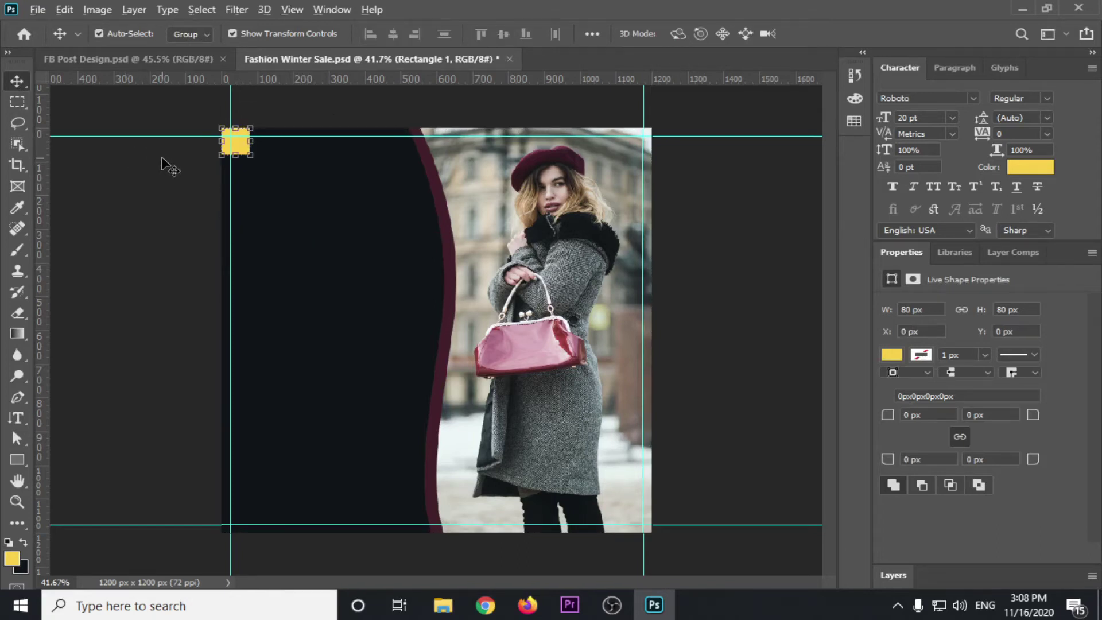
scroll(155, 150, up, 2)
drag(155, 151, 140, 329)
scroll(159, 253, up, 1)
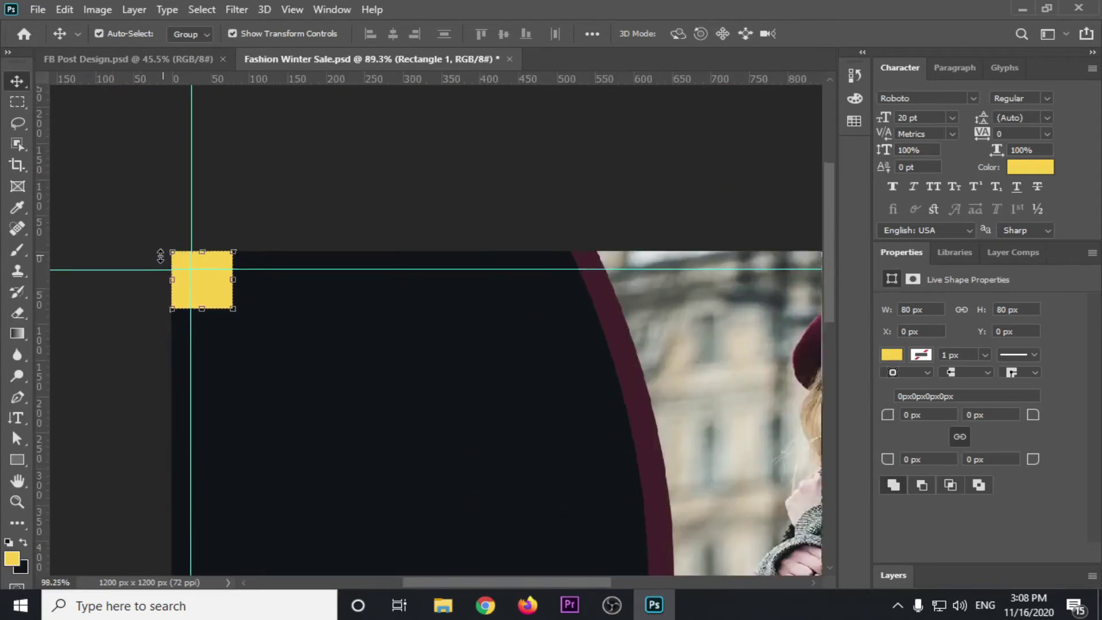
scroll(162, 256, up, 2)
scroll(162, 256, up, 2)
Move the vertical and horizontal guides against the square's right and bottom edges.
drag(244, 181, 351, 180)
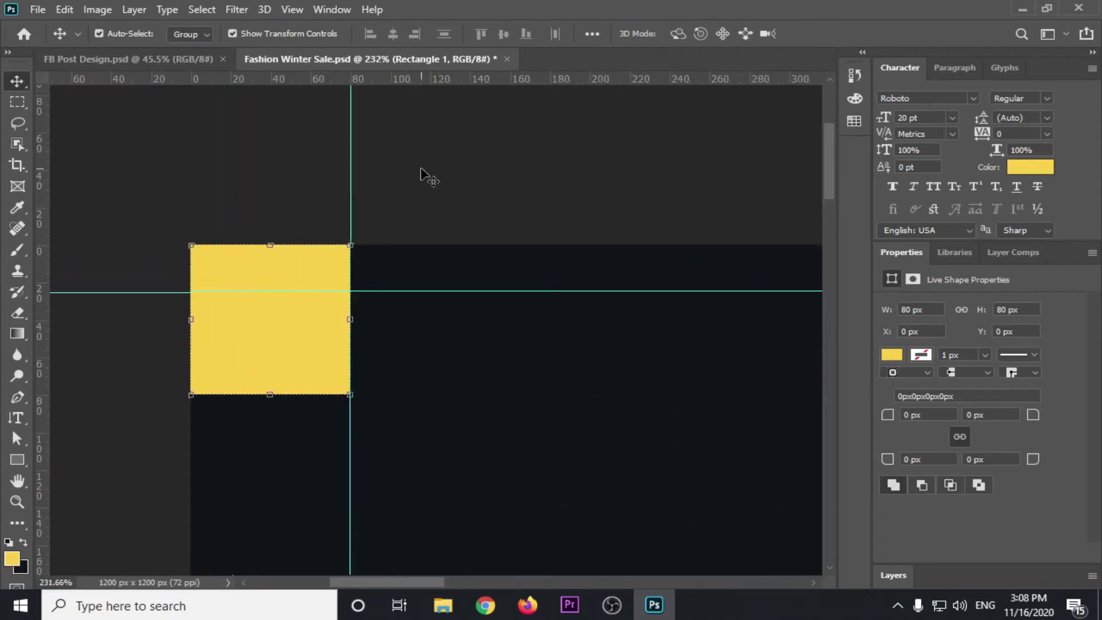
click(474, 294)
drag(474, 291, 471, 393)
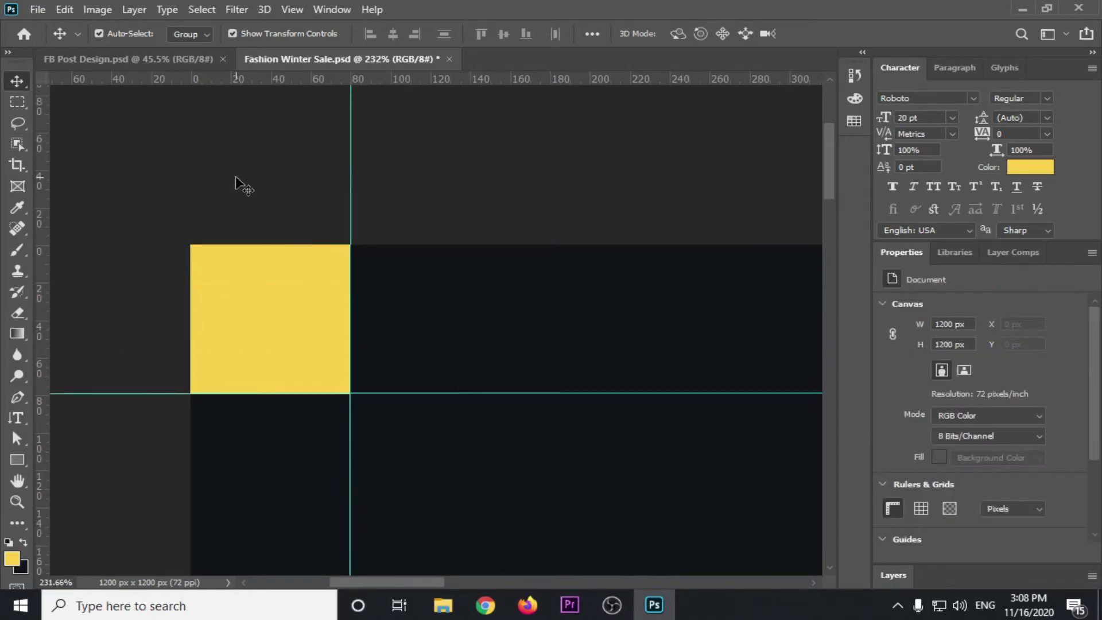
key(ctrl+0)
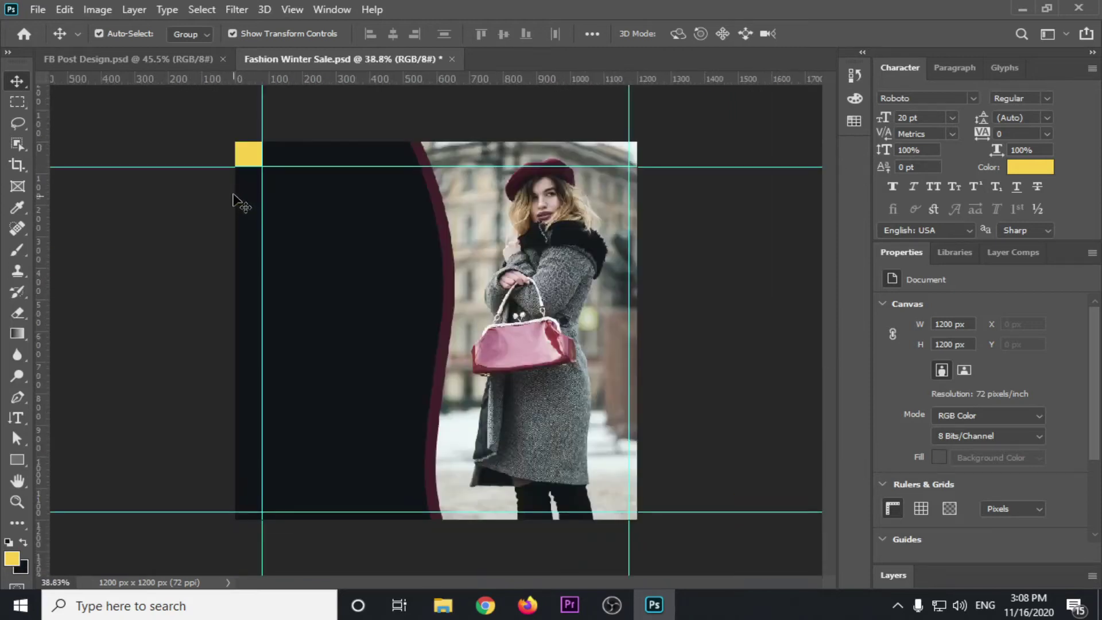
key(ctrl)
drag(245, 168, 243, 175)
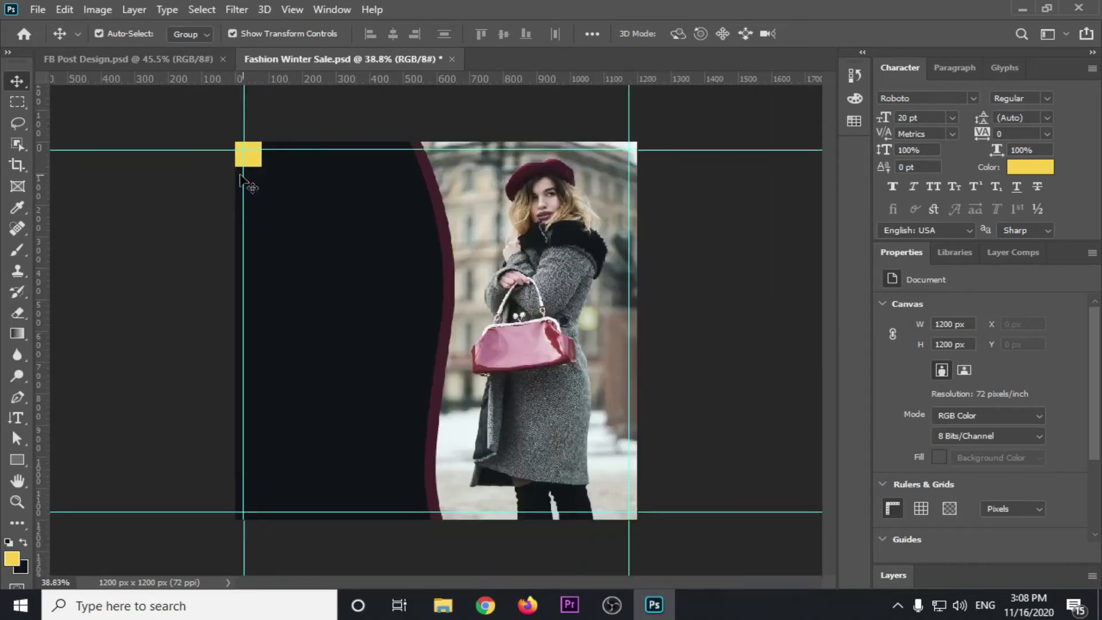
scroll(172, 150, up, 3)
drag(145, 155, 172, 314)
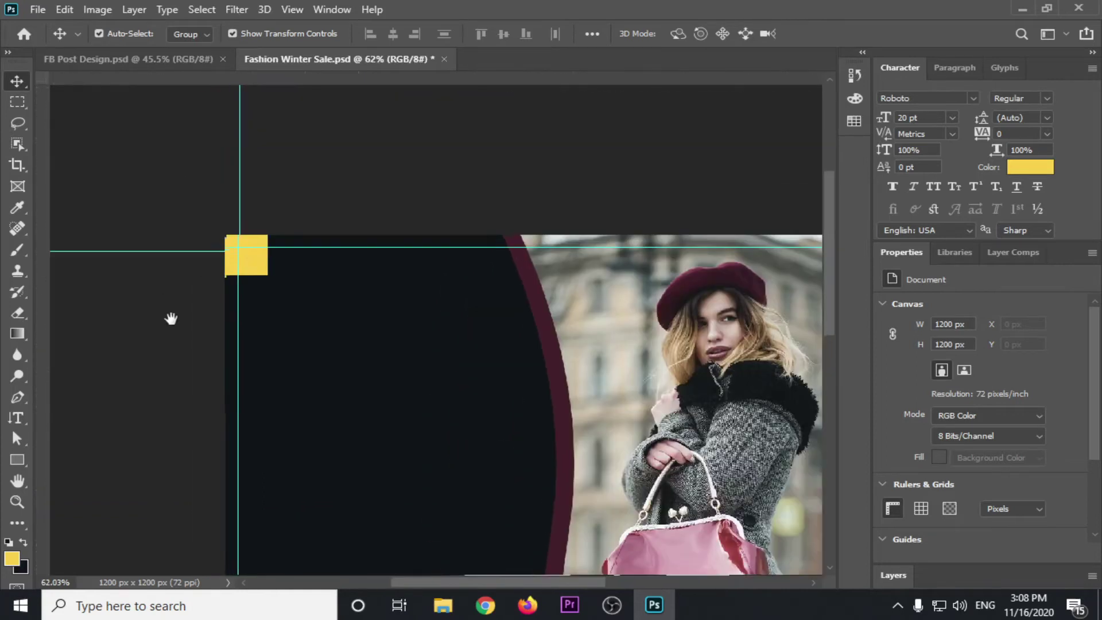
Resize the yellow corner square to 50 × 50 px.
click(258, 260)
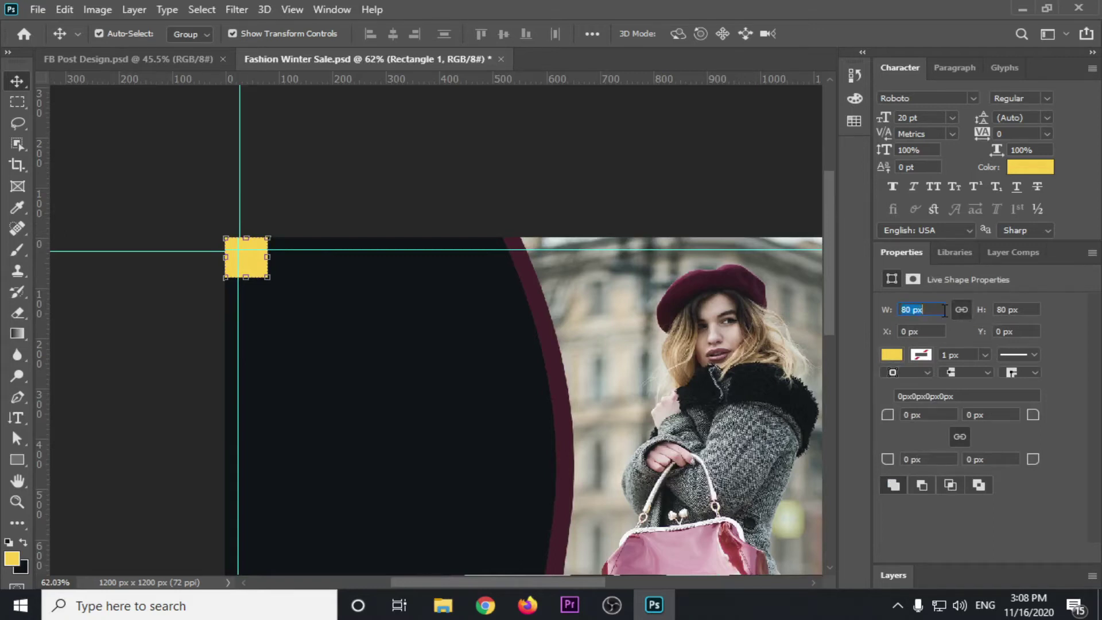
text(60)
key(Return)
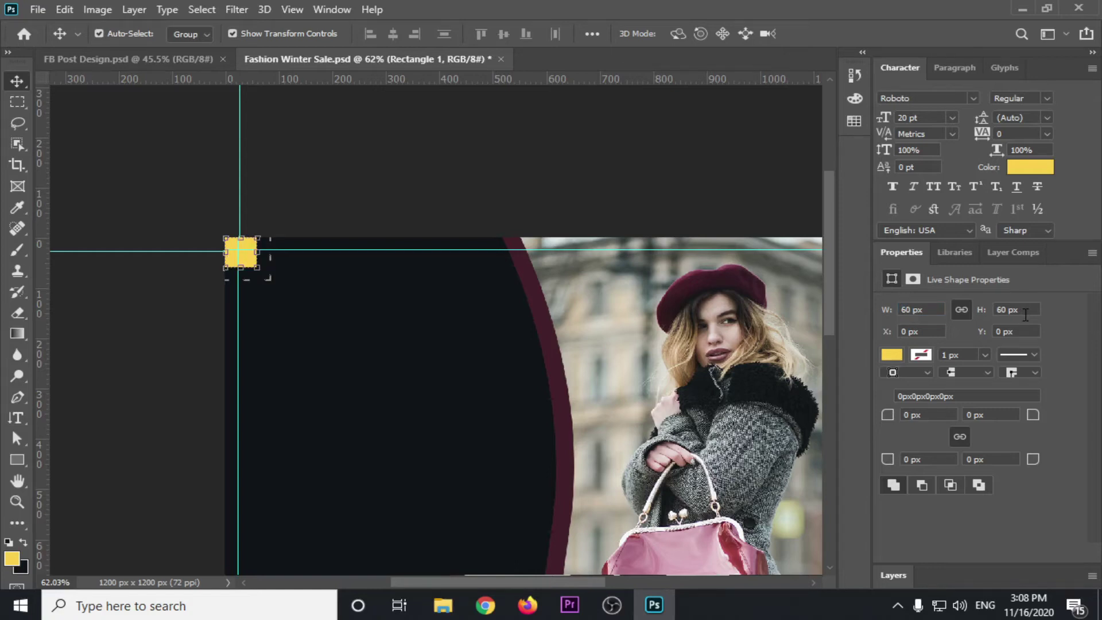
click(898, 310)
text(50)
key(Return)
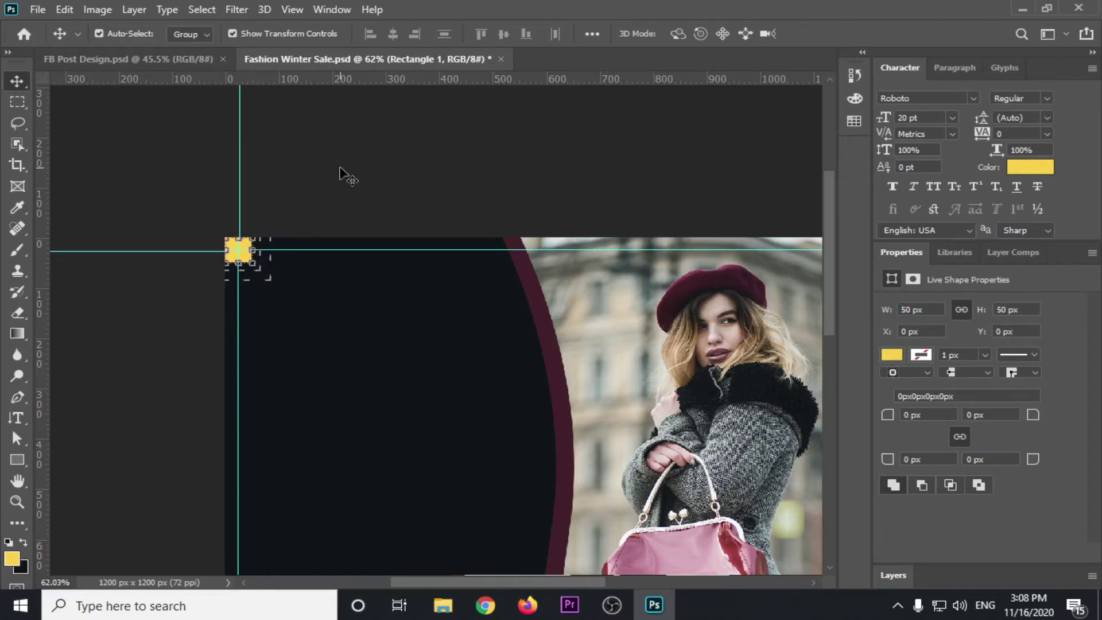
click(330, 178)
Move the vertical and horizontal guides to the square's new 50 px edges.
scroll(236, 202, up, 2)
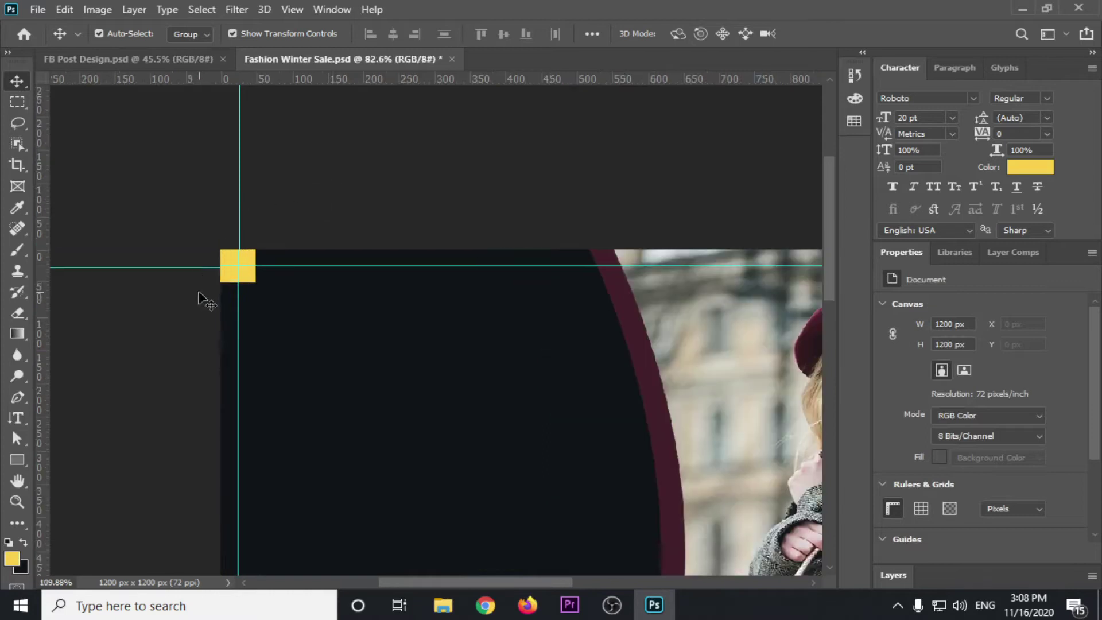
scroll(199, 298, up, 2)
scroll(241, 264, up, 2)
scroll(270, 254, up, 2)
scroll(273, 248, up, 1)
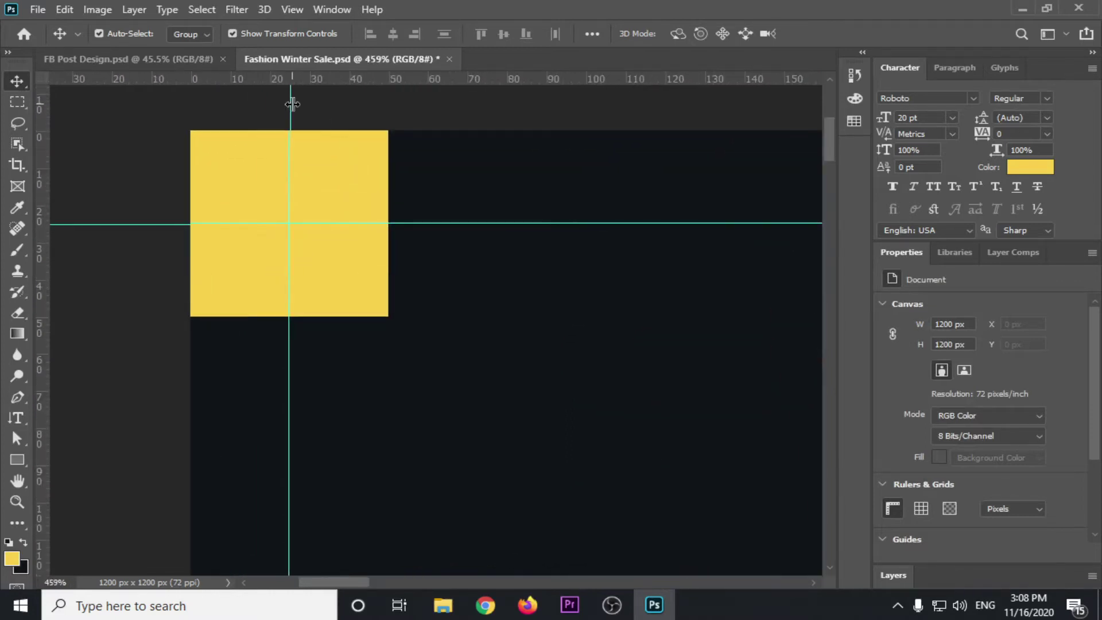
drag(292, 104, 387, 116)
drag(462, 222, 440, 316)
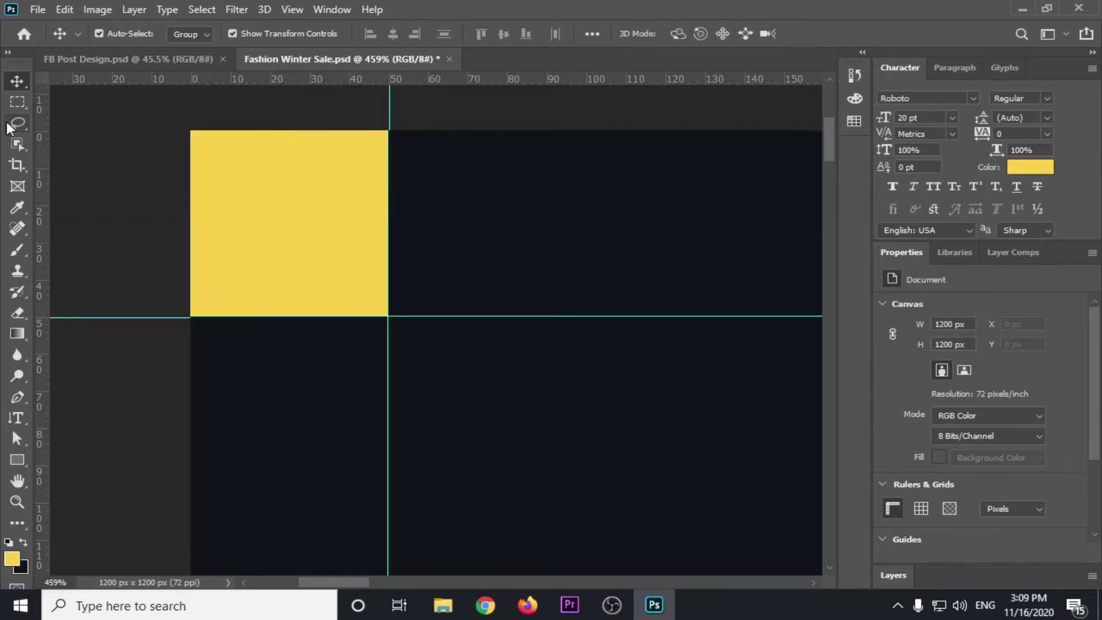
scroll(388, 315, up, 3)
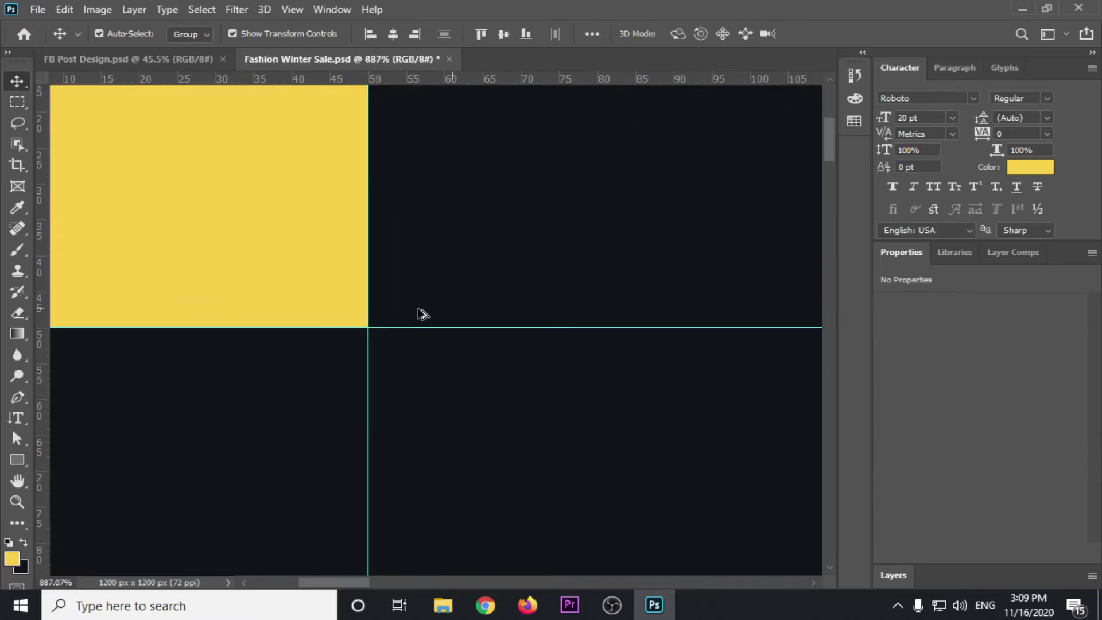
scroll(420, 312, up, 3)
scroll(300, 319, down, 1)
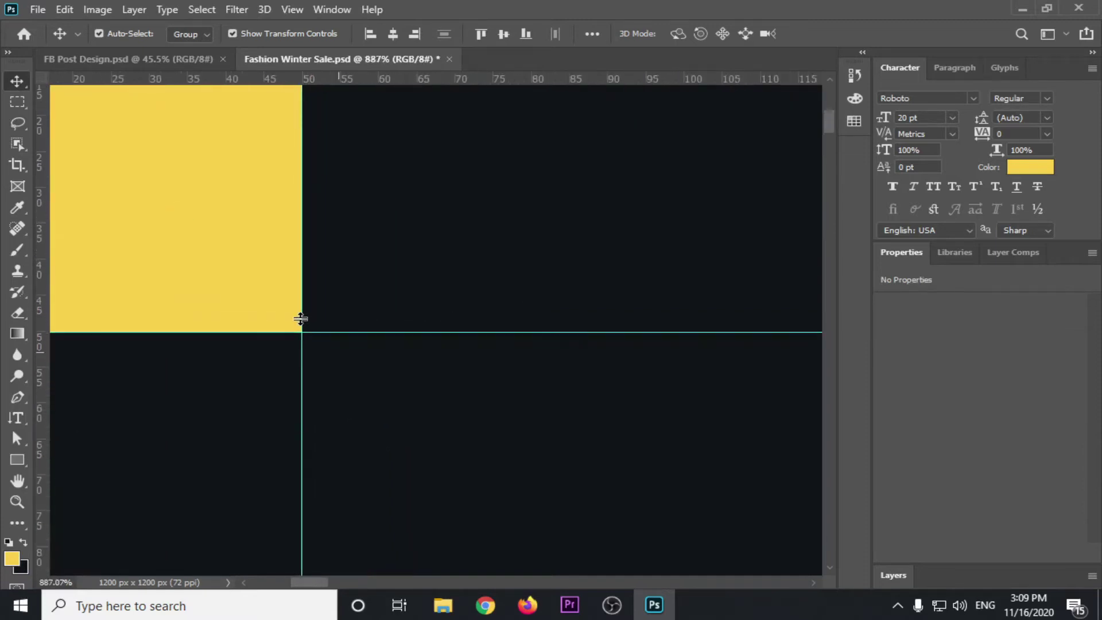
scroll(302, 320, down, 4)
scroll(301, 319, down, 3)
scroll(300, 315, down, 2)
scroll(298, 321, down, 3)
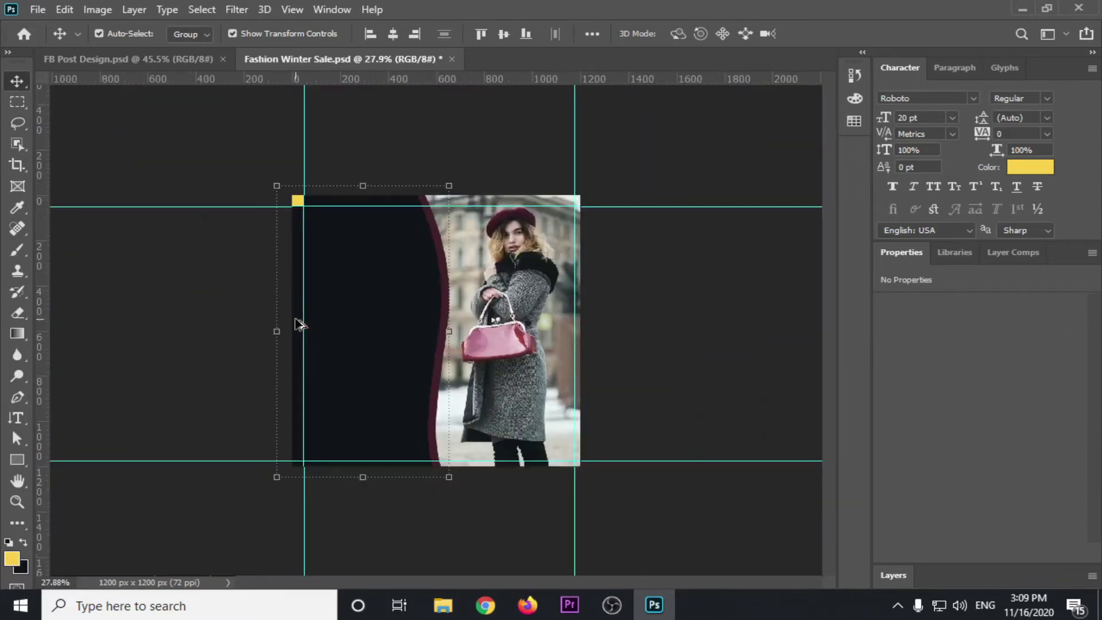
Select the yellow square and close the Properties panel group to show all layers.
click(346, 164)
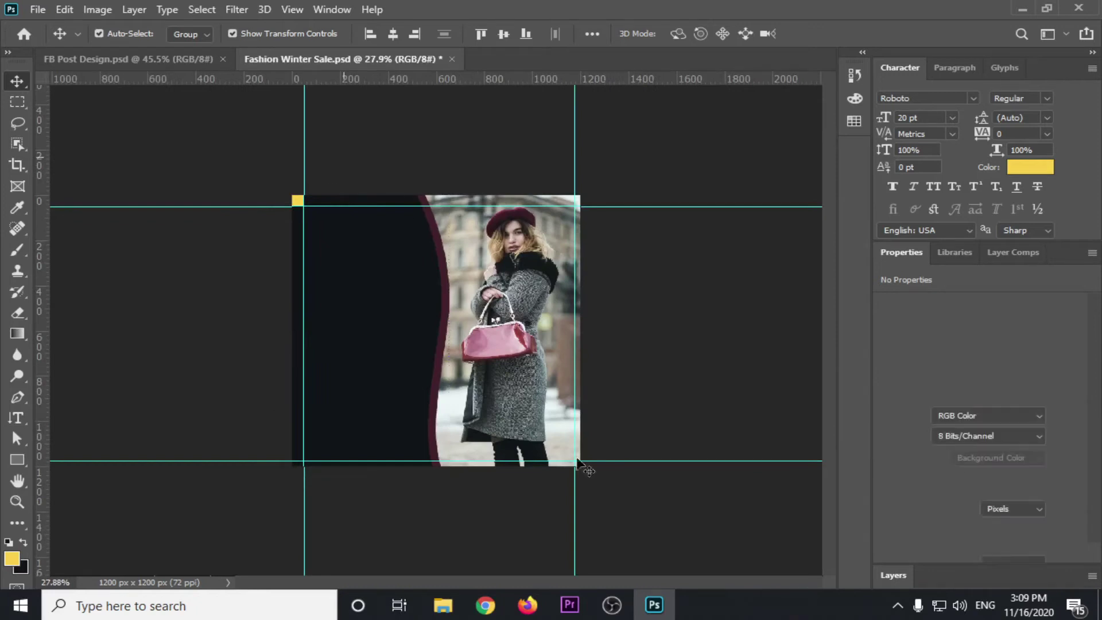
click(298, 202)
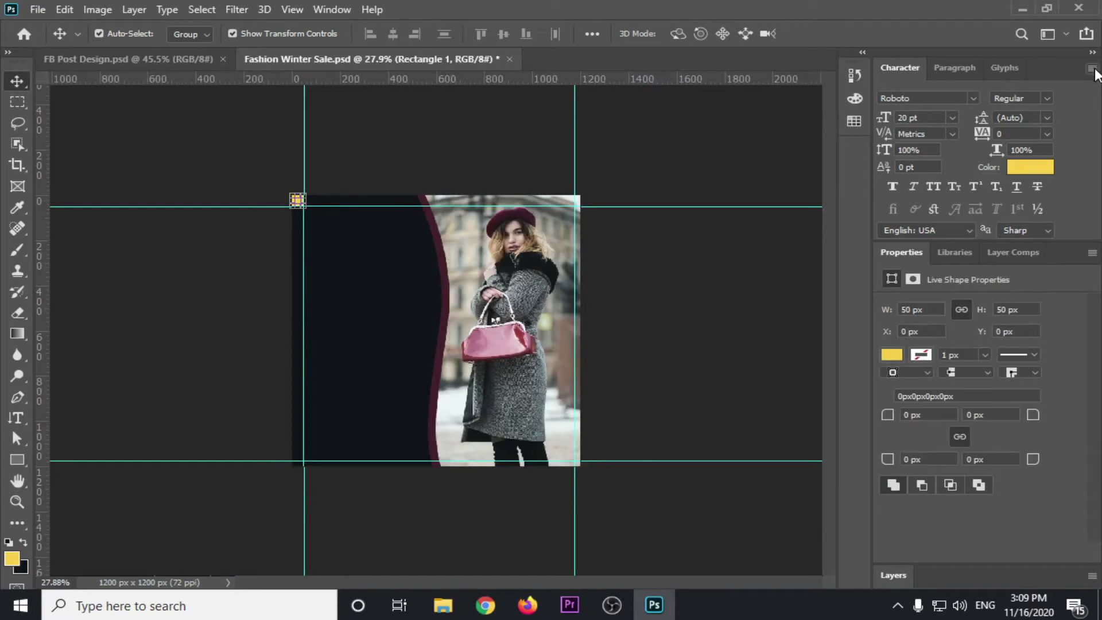
click(1090, 253)
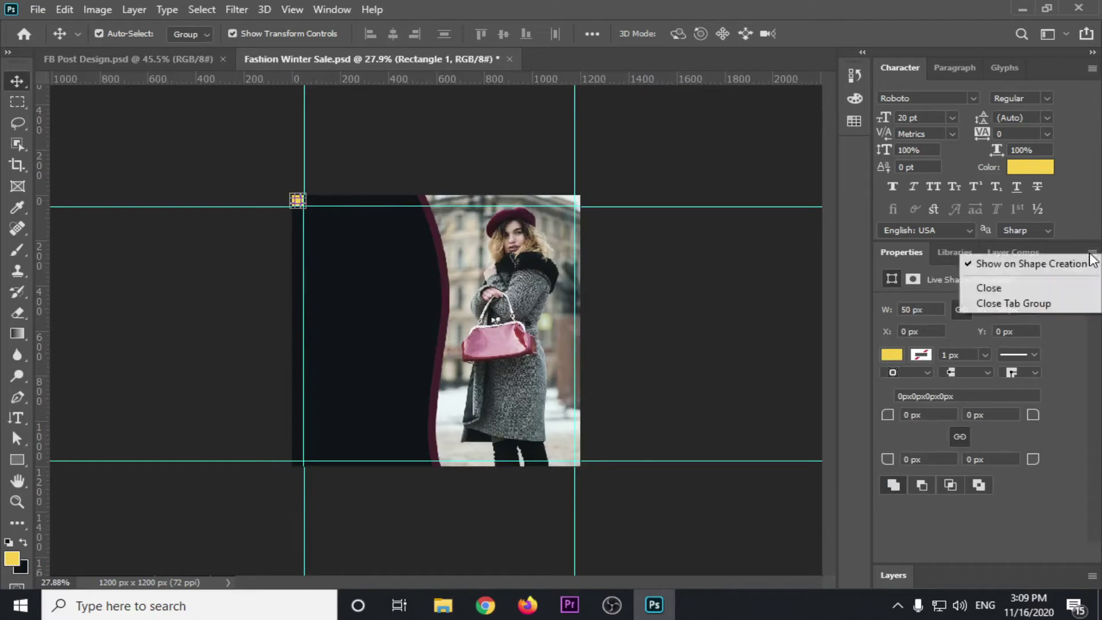
click(1035, 301)
click(906, 254)
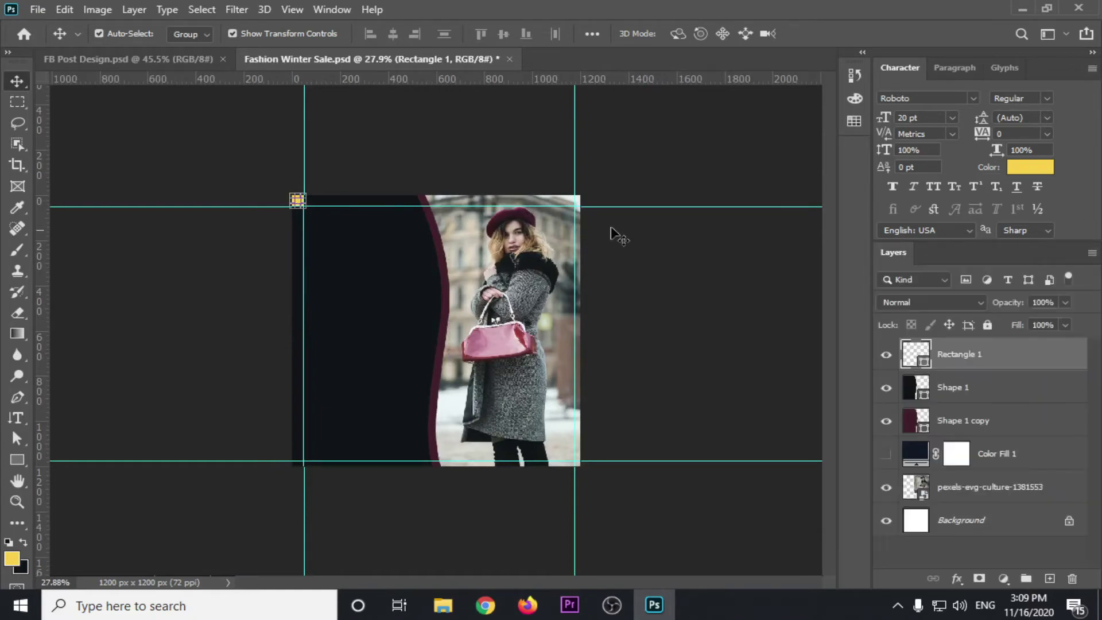
Duplicate the square, align the copy to the canvas bottom, and duplicate it again.
key(ctrl+j)
key(ctrl)
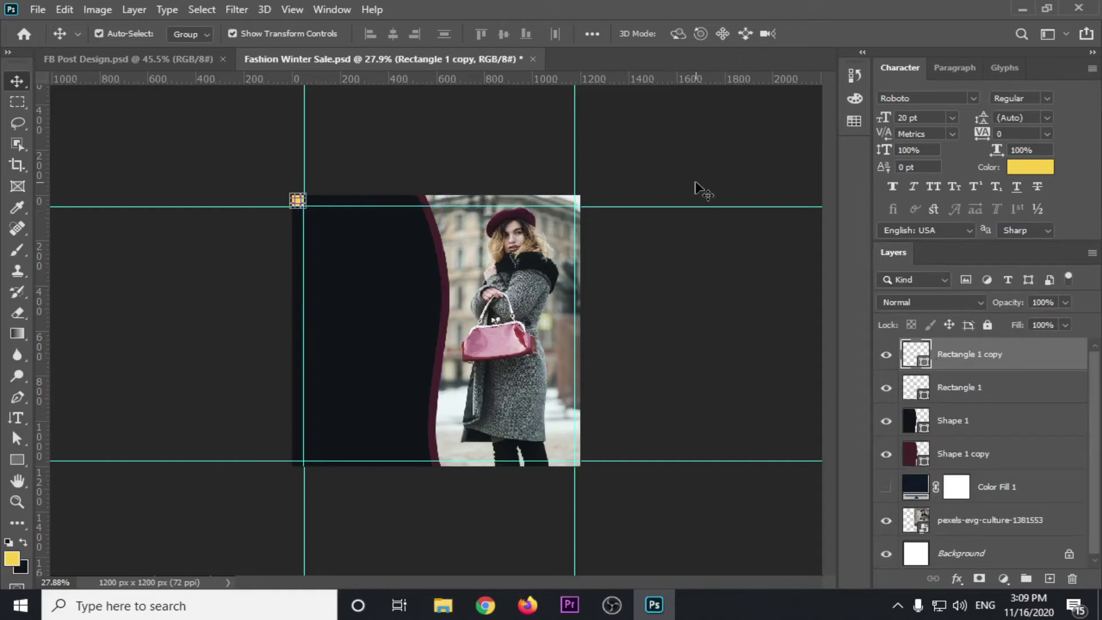
key(ctrl+a)
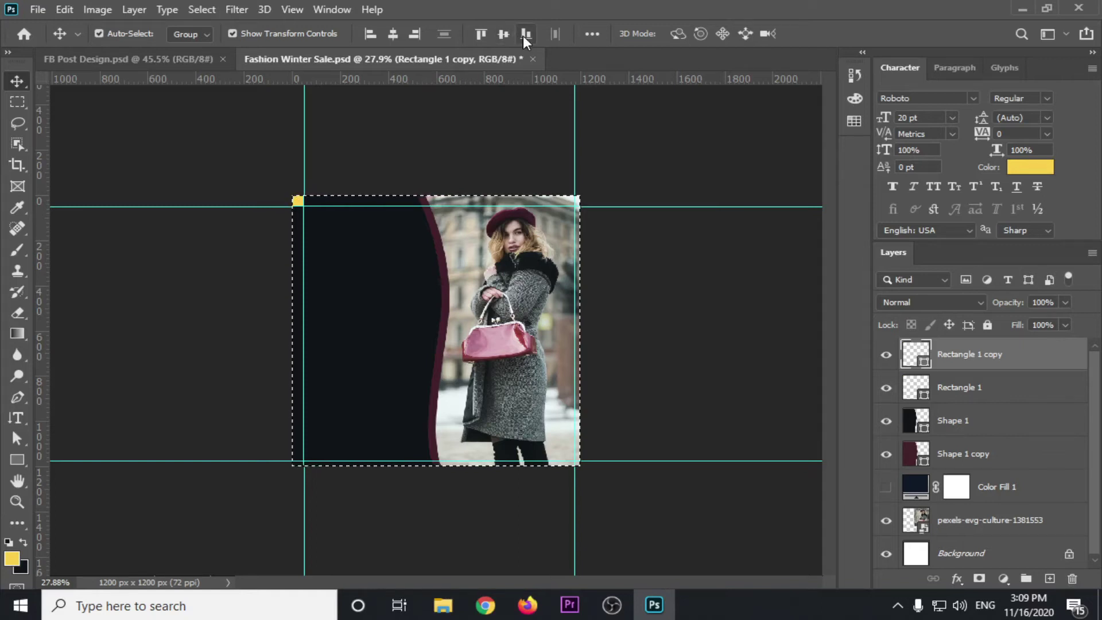
click(526, 33)
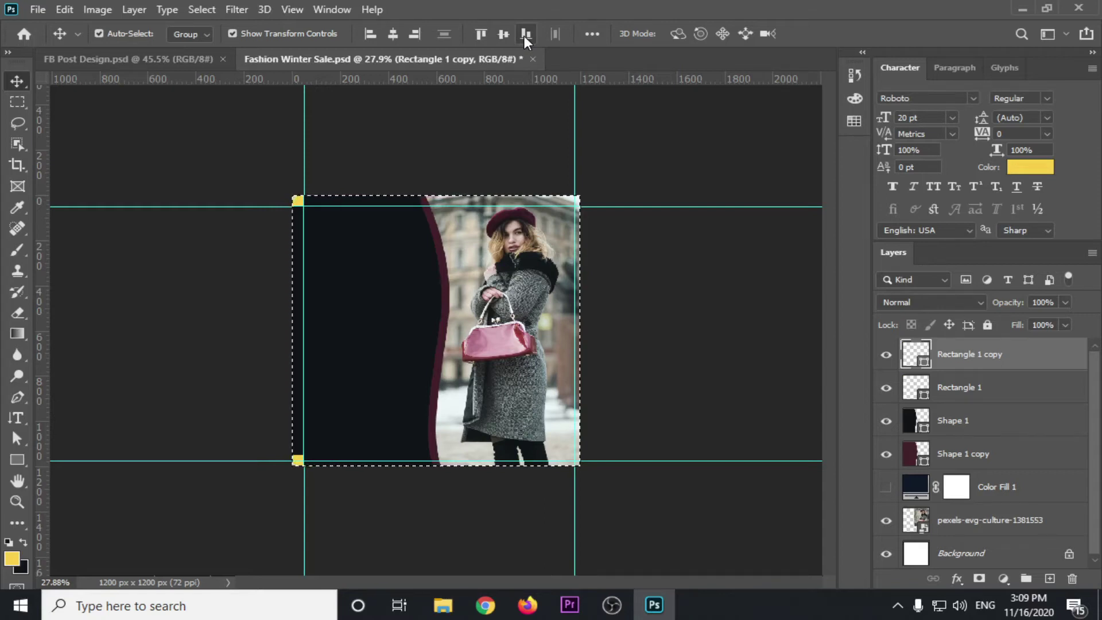
key(ctrl)
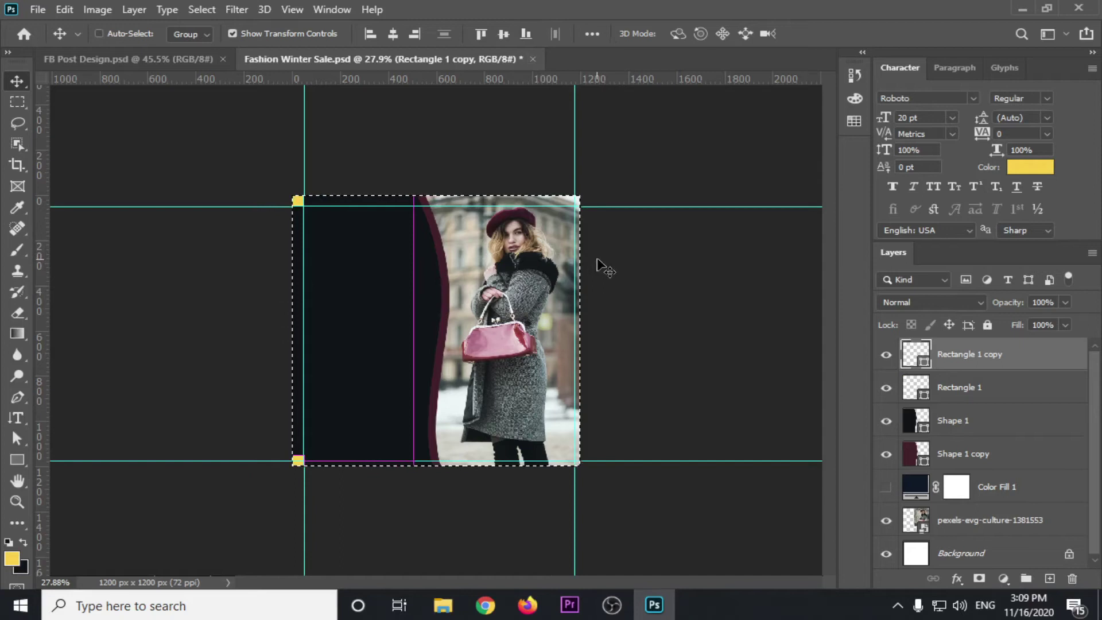
key(ctrl+j)
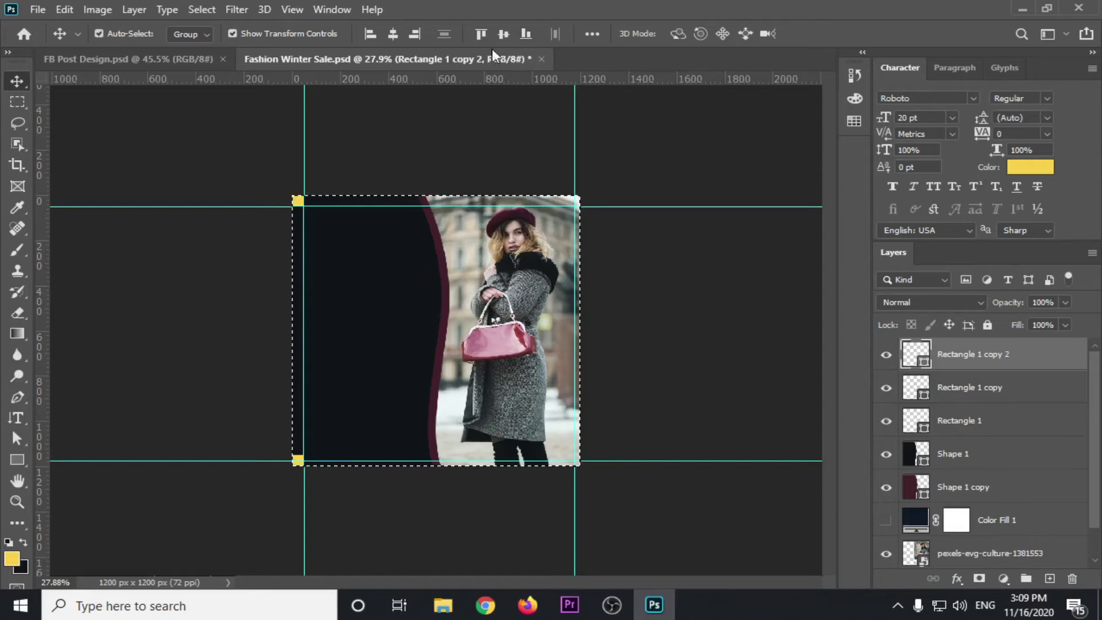
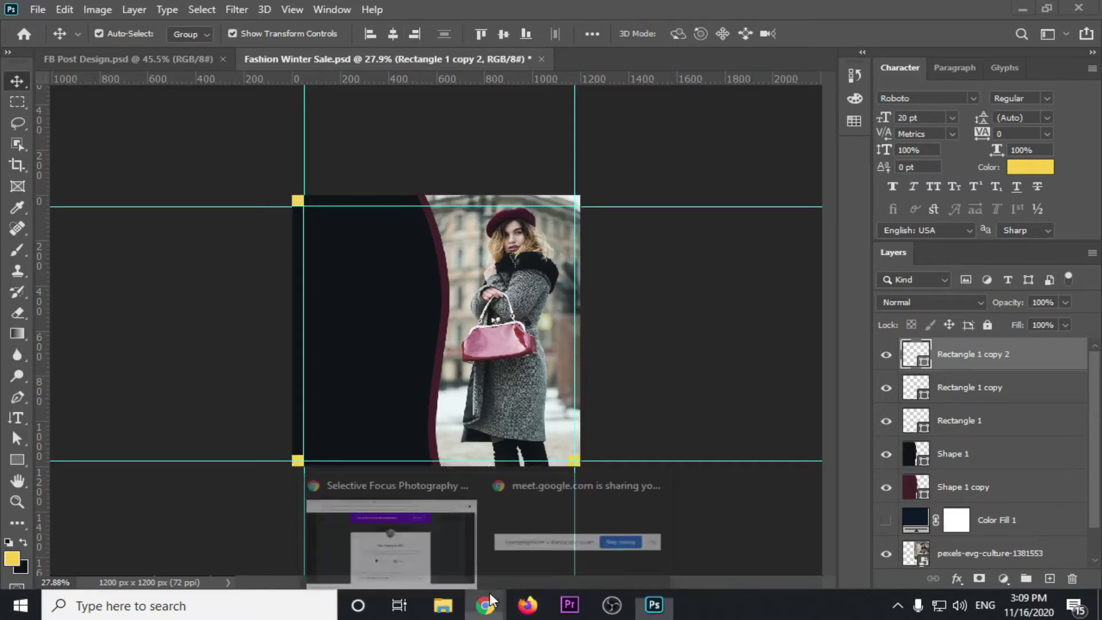
Admit the waiting participant into the Google Meet call, then return to Photoshop.
click(436, 530)
click(293, 8)
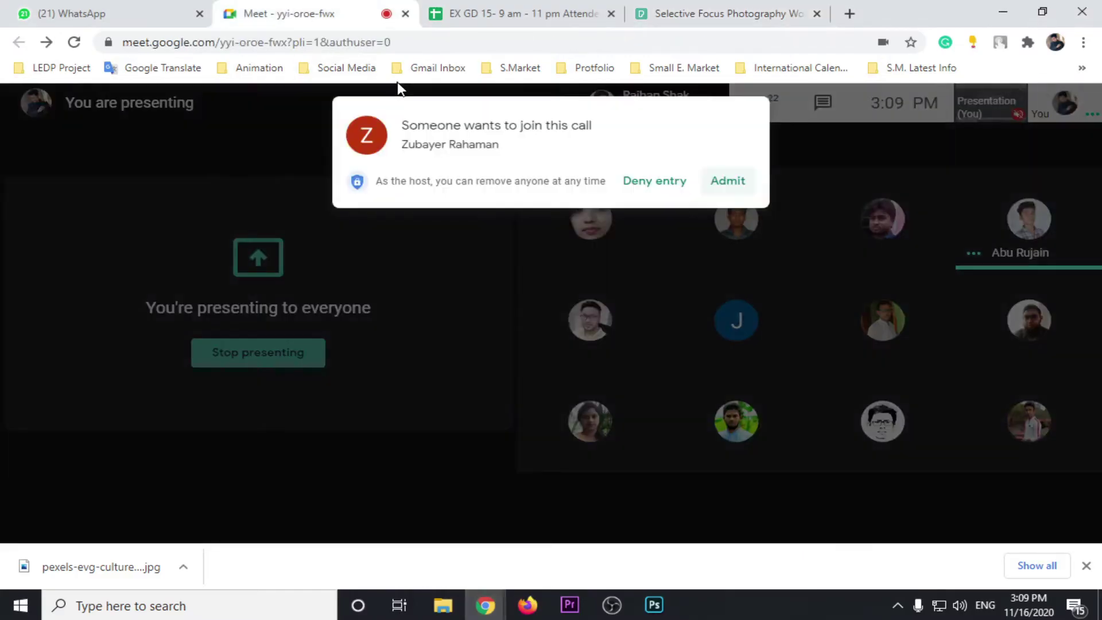
click(654, 609)
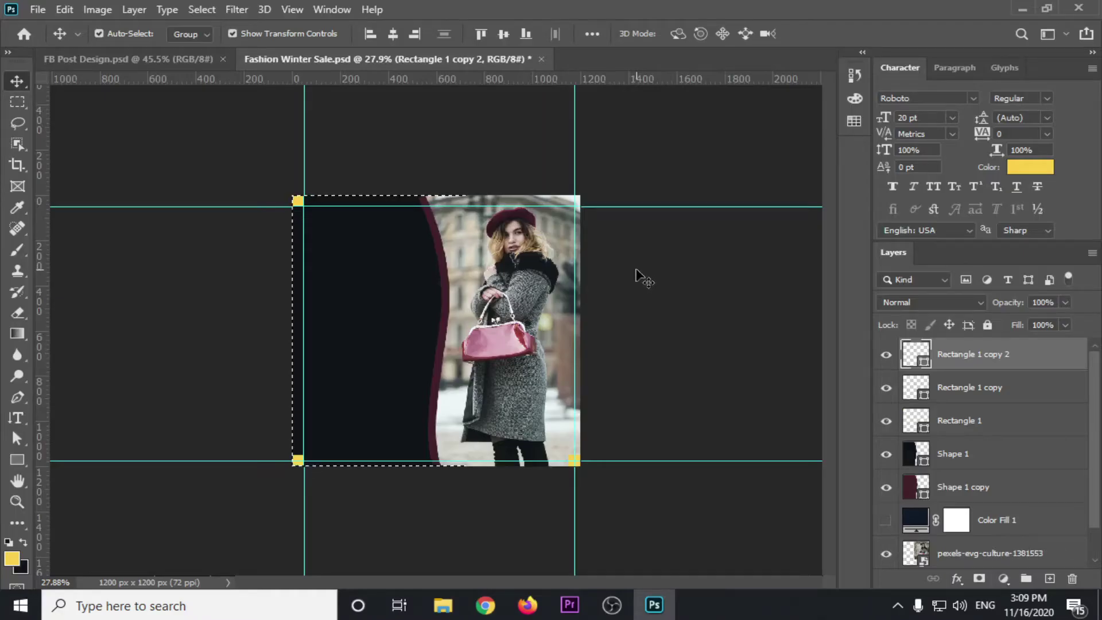
Zoom into the bottom-left yellow square and align the horizontal guide with its top edge.
key(ctrl+d)
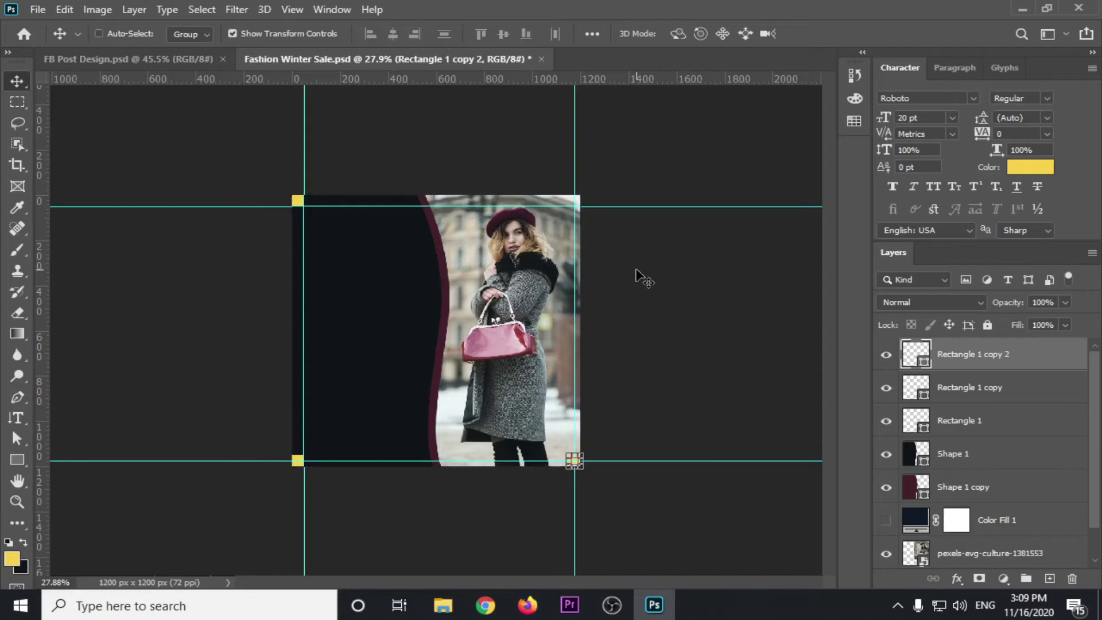
click(638, 273)
key(ctrl+plus)
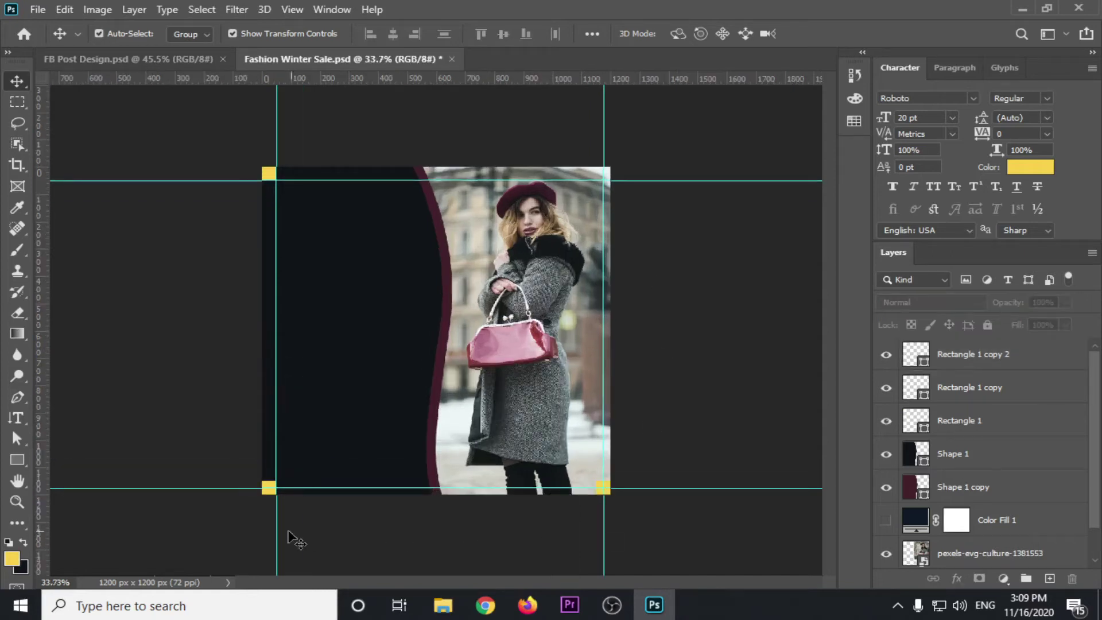
scroll(266, 536, up, 2)
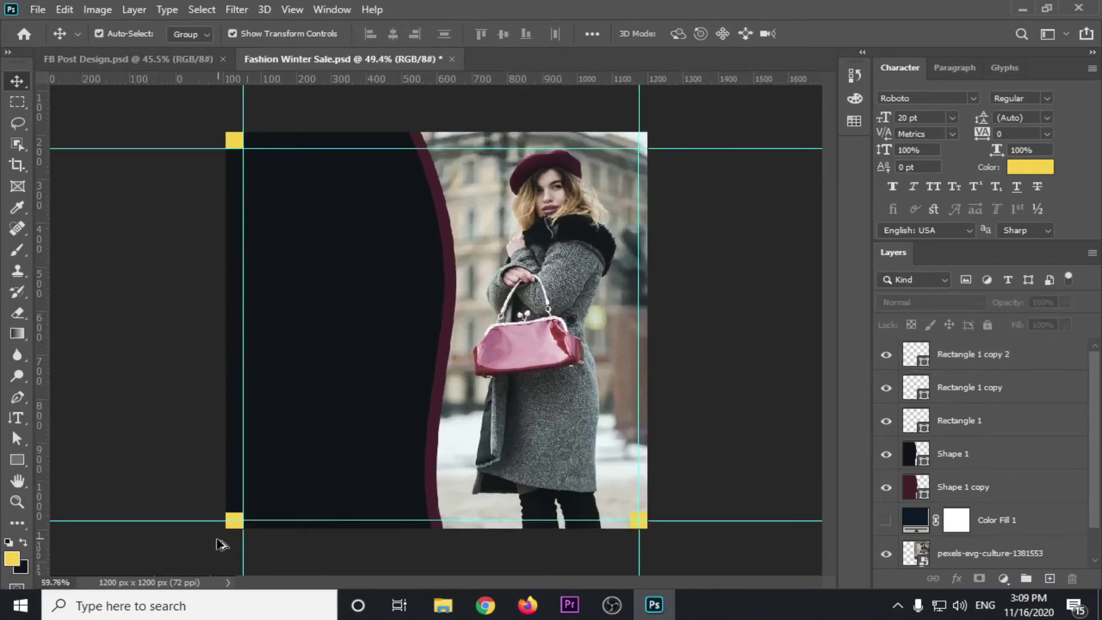
scroll(216, 546, up, 3)
drag(115, 468, 196, 246)
scroll(278, 353, up, 2)
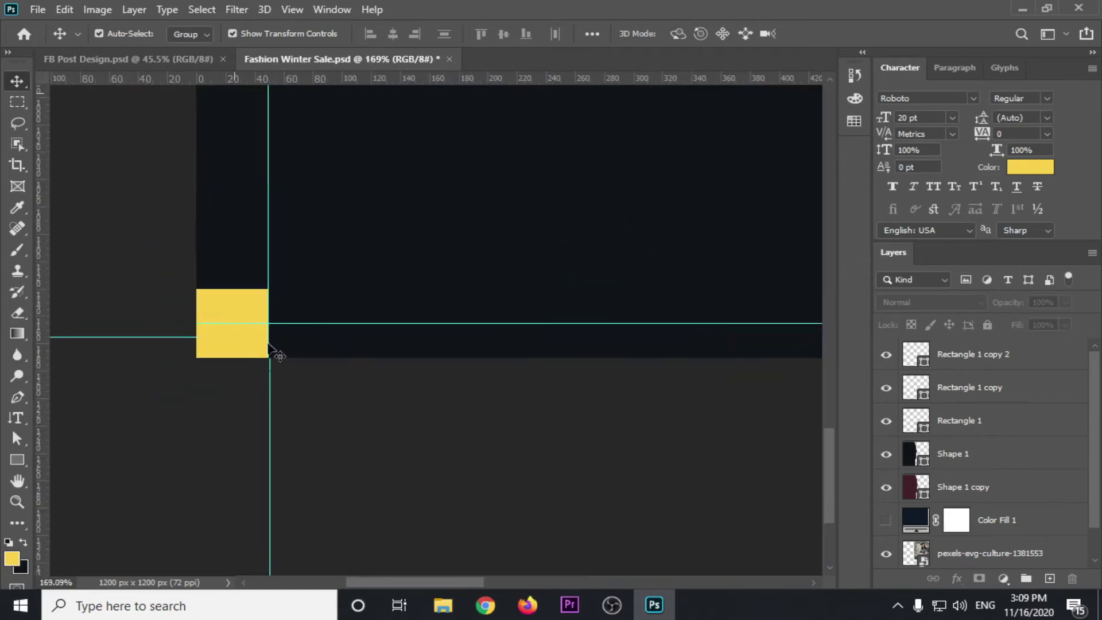
scroll(196, 356, up, 2)
scroll(207, 352, up, 1)
scroll(207, 351, up, 1)
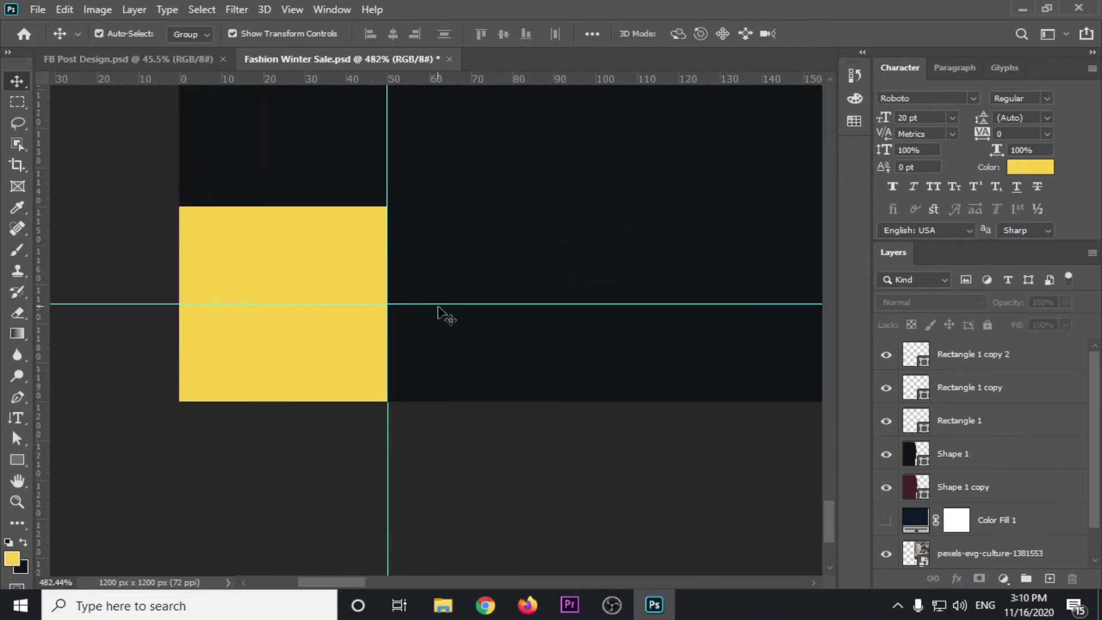
drag(444, 303, 426, 206)
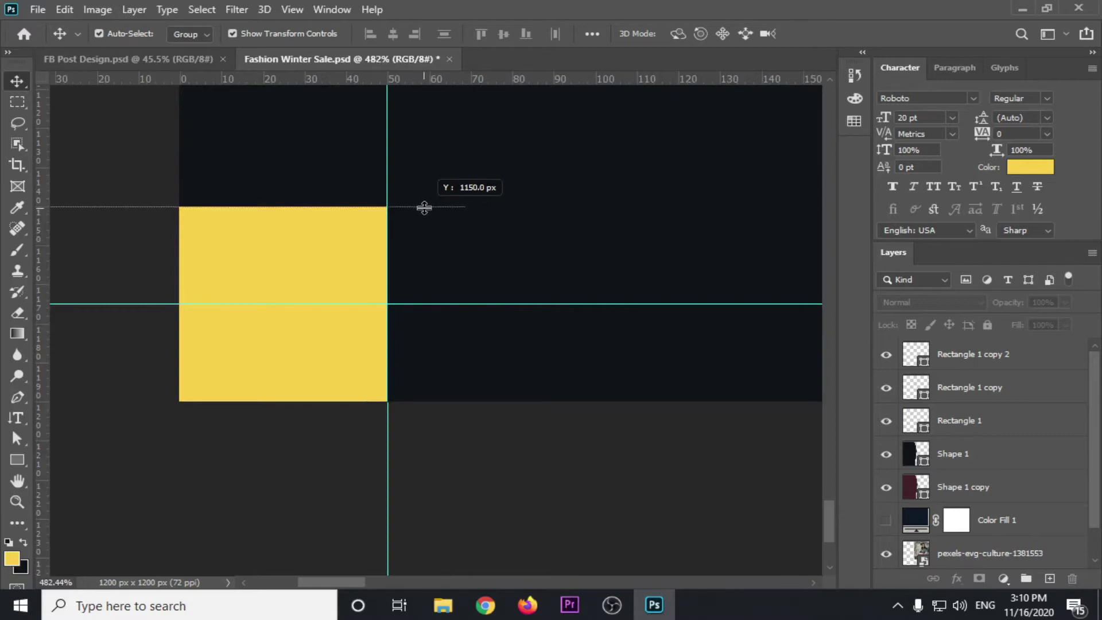
Align the vertical guides with the yellow squares' edges.
scroll(460, 386, down, 2)
scroll(457, 391, down, 1)
scroll(459, 386, down, 1)
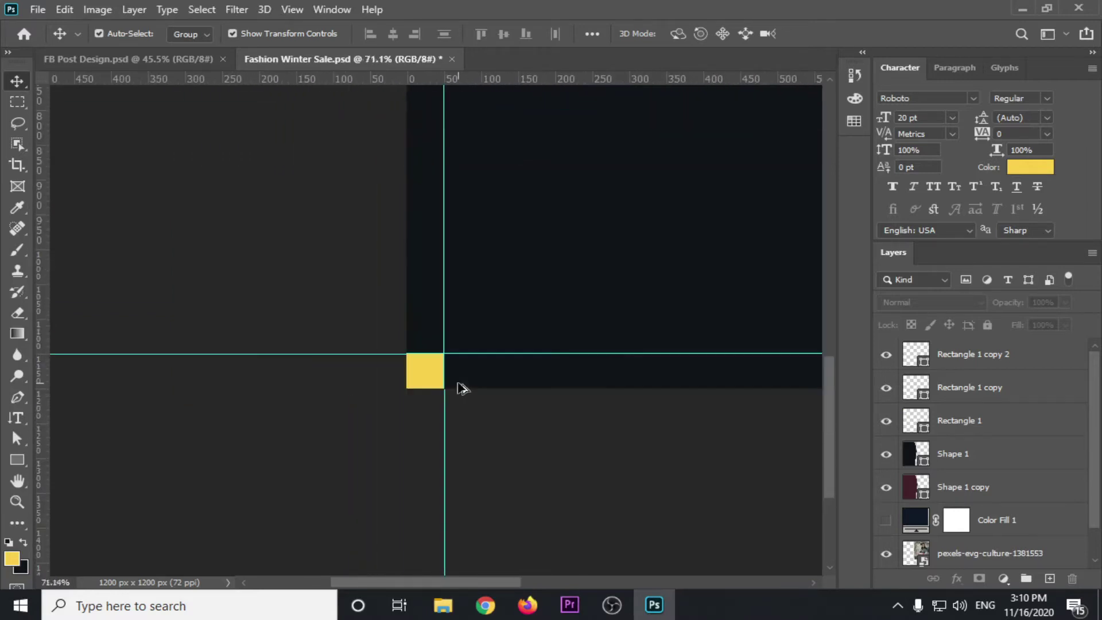
scroll(460, 395, down, 2)
scroll(465, 396, down, 1)
scroll(566, 471, up, 1)
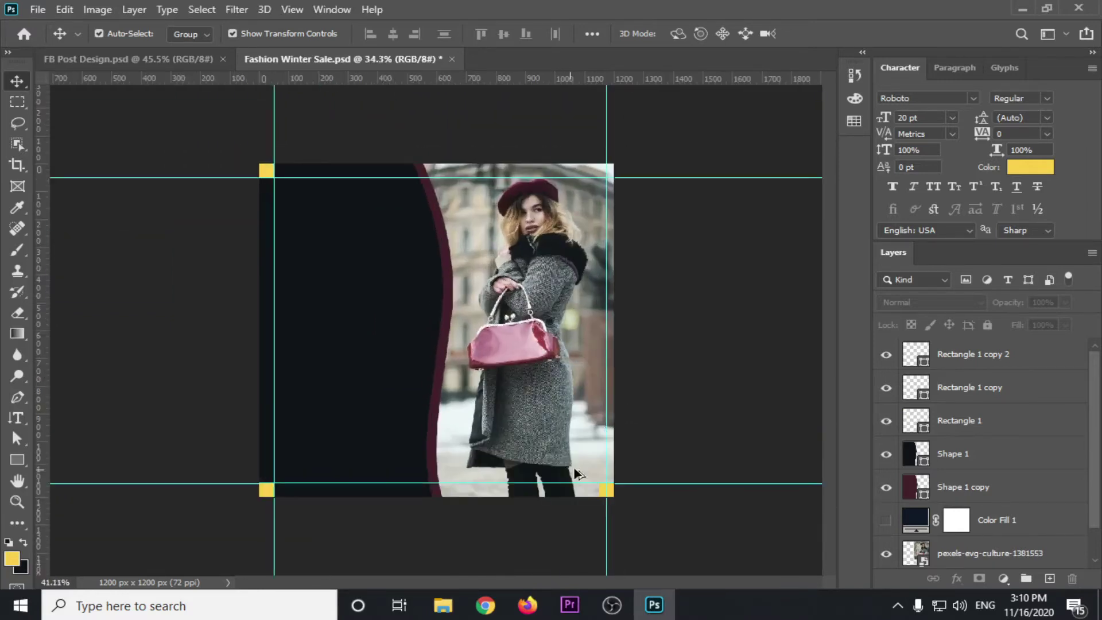
scroll(573, 466, up, 2)
scroll(563, 364, up, 2)
scroll(595, 410, up, 2)
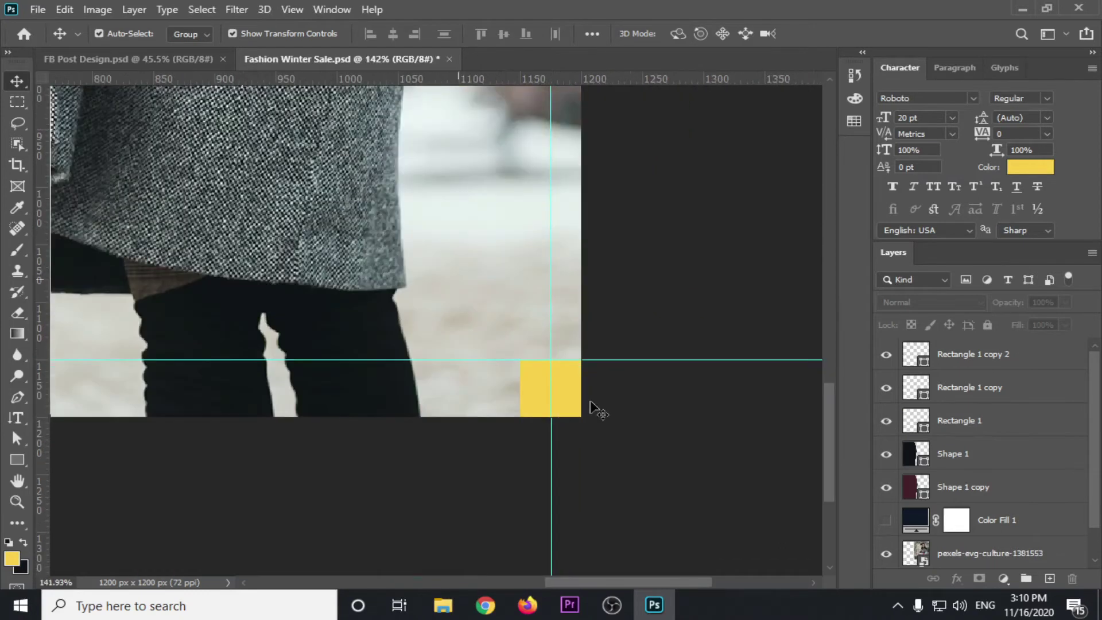
scroll(570, 398, up, 1)
scroll(570, 393, up, 2)
drag(518, 287, 471, 291)
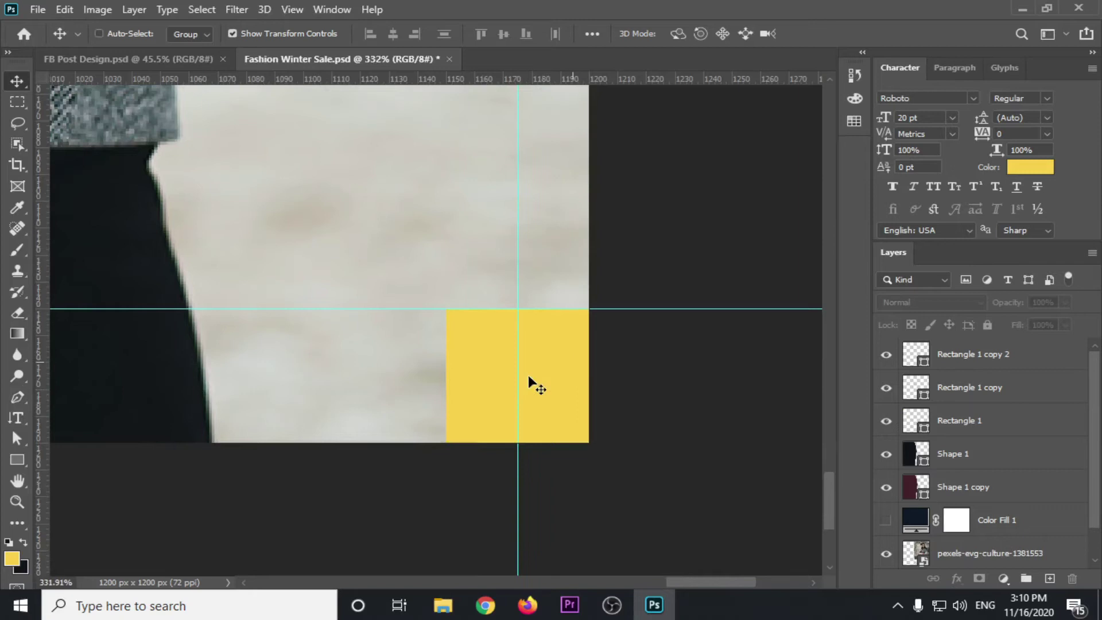
scroll(472, 392, up, 2)
scroll(471, 393, up, 2)
drag(565, 185, 413, 187)
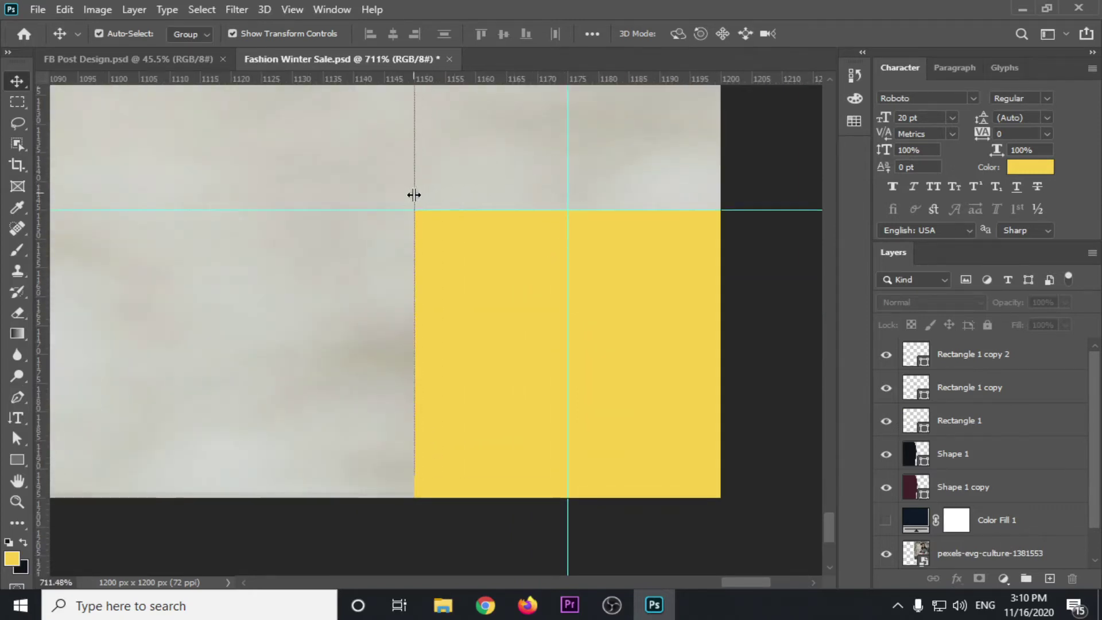
scroll(432, 307, down, 3)
scroll(435, 313, down, 3)
scroll(425, 315, down, 3)
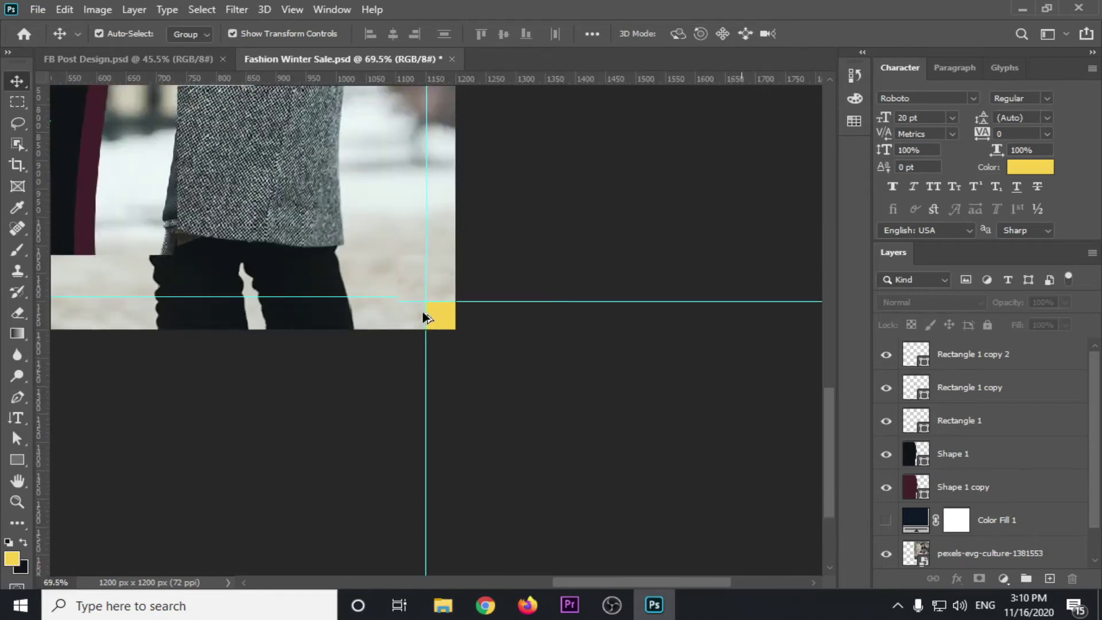
scroll(425, 317, down, 3)
scroll(628, 218, up, 2)
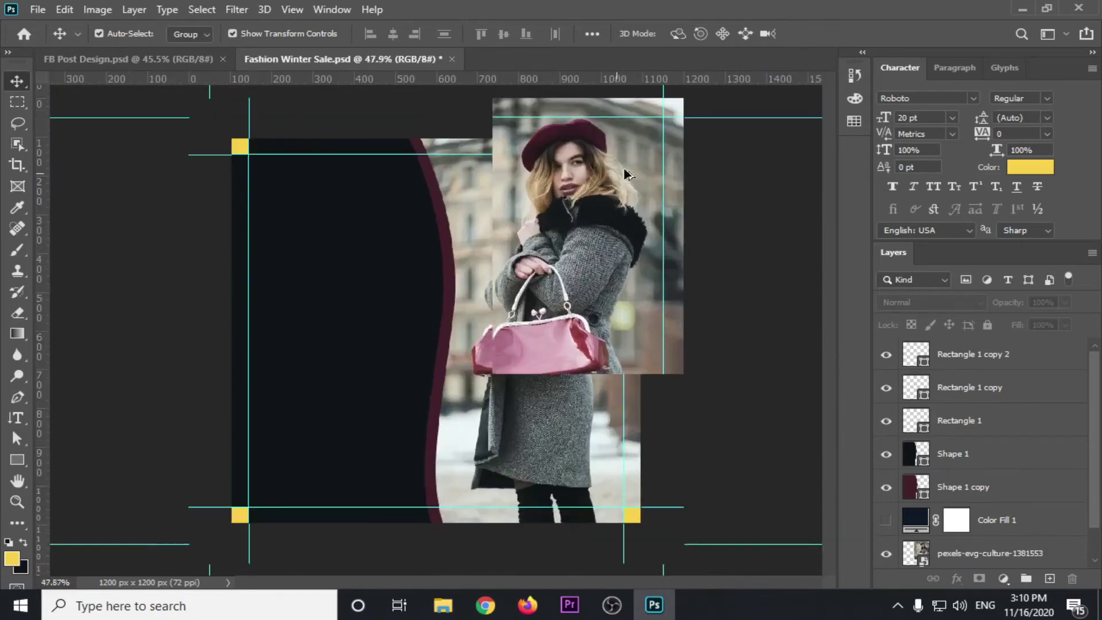
scroll(629, 172, up, 2)
drag(733, 165, 696, 212)
scroll(664, 160, up, 2)
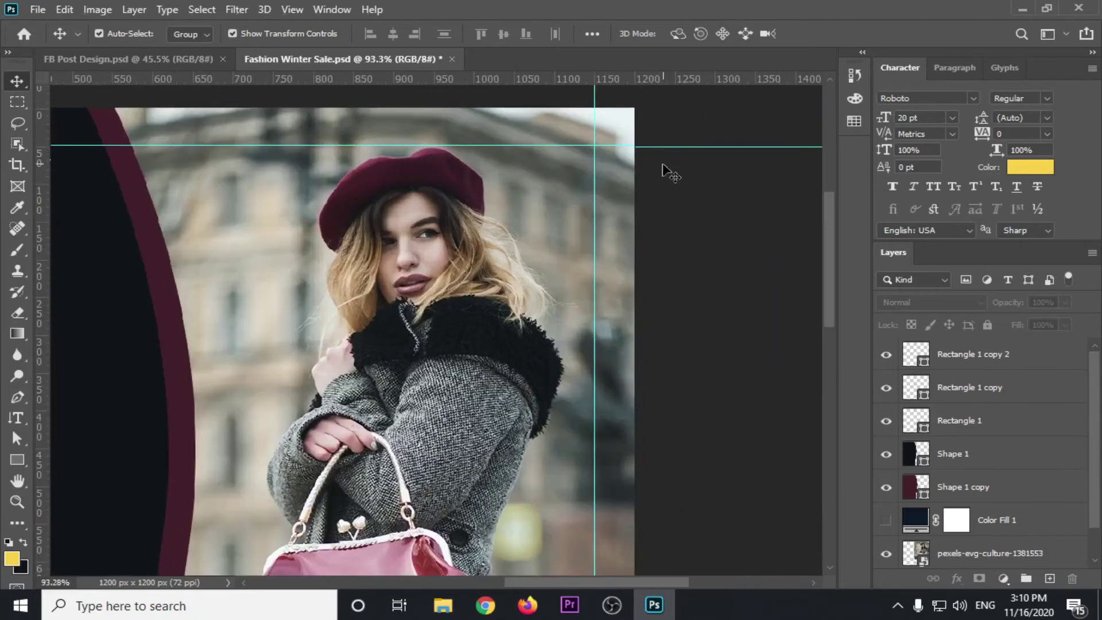
scroll(681, 224, down, 3)
scroll(682, 223, down, 1)
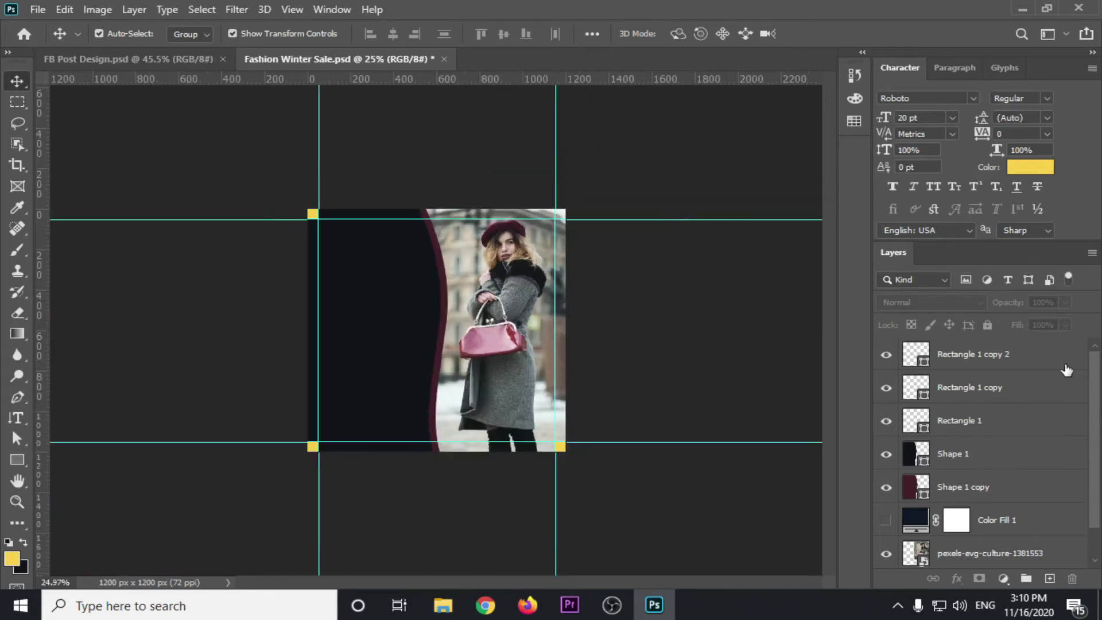
scroll(276, 406, up, 1)
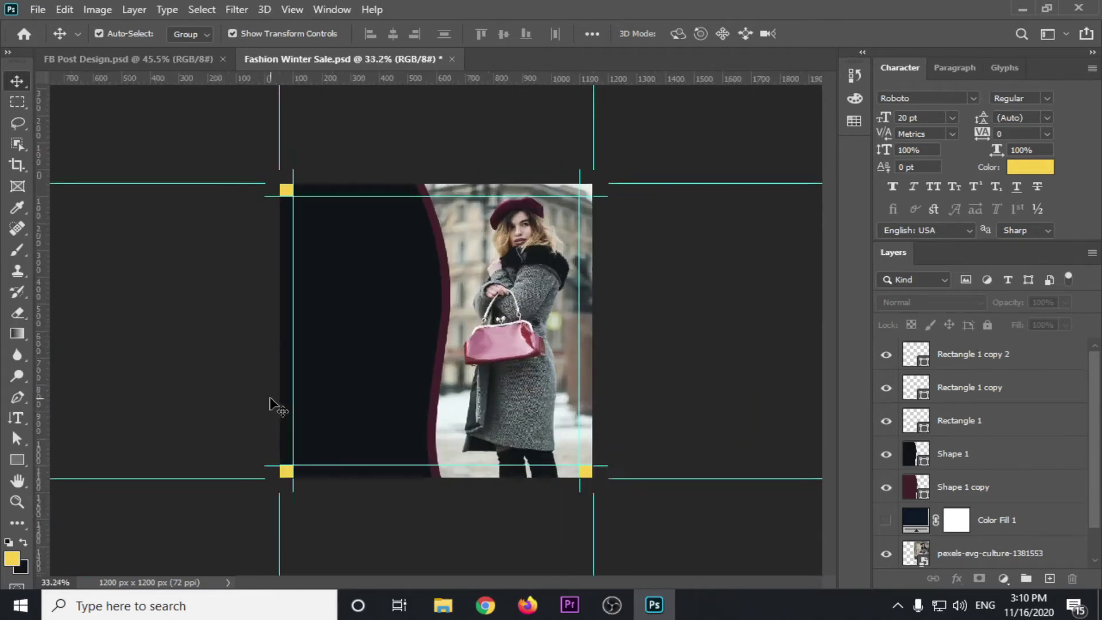
scroll(287, 408, up, 1)
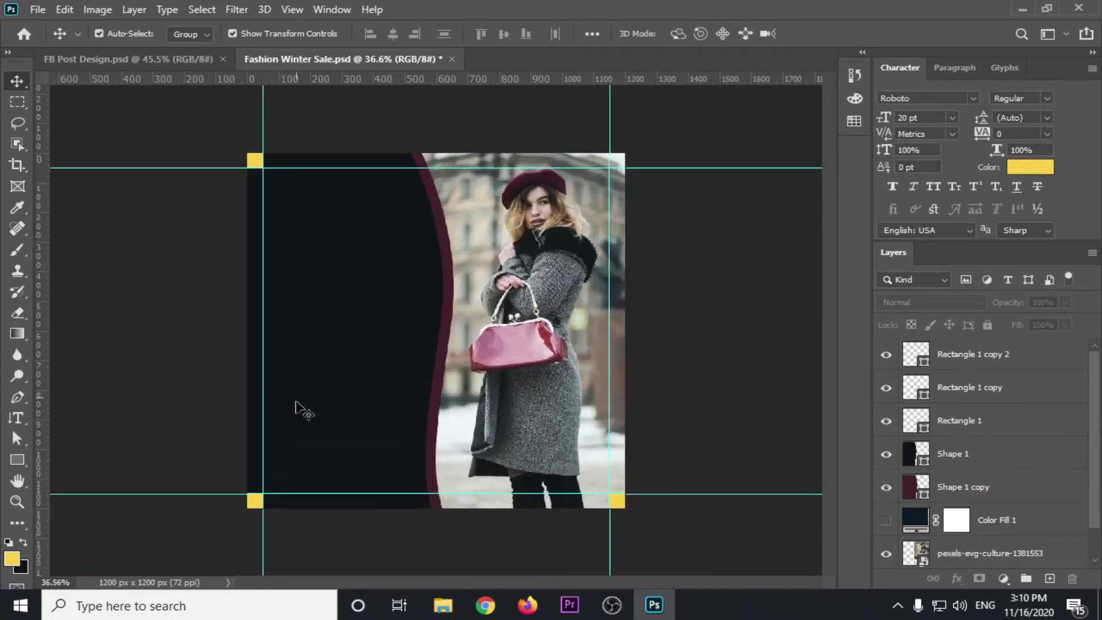
Delete the three yellow Rectangle layers and save Fashion Winter Sale.psd.
click(1005, 360)
shift+click(991, 427)
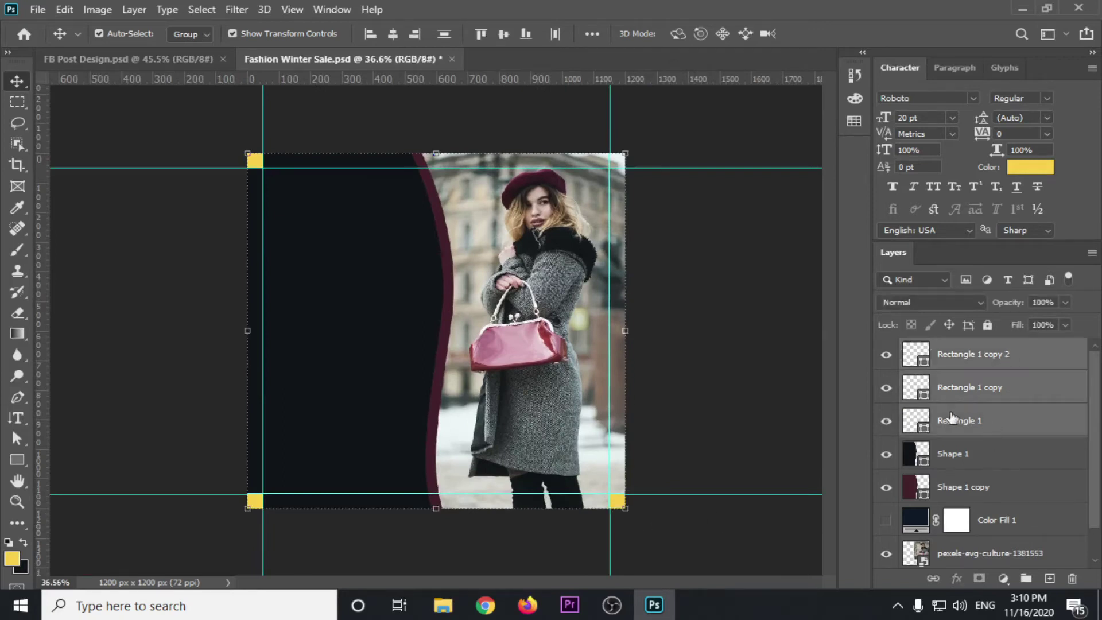
key(Delete)
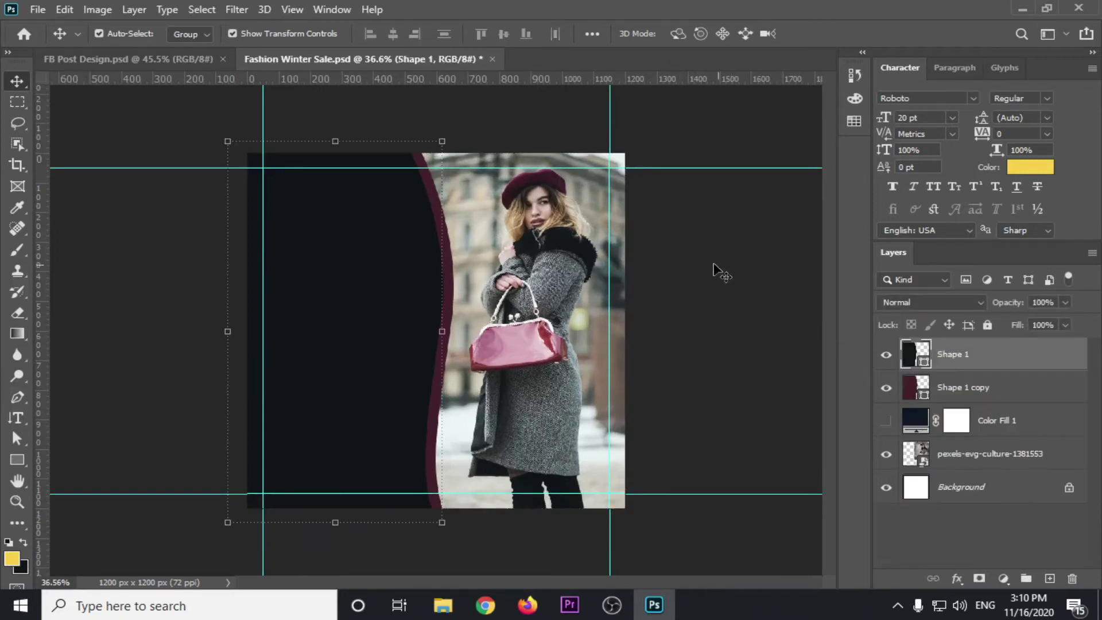
click(711, 267)
key(ctrl+s)
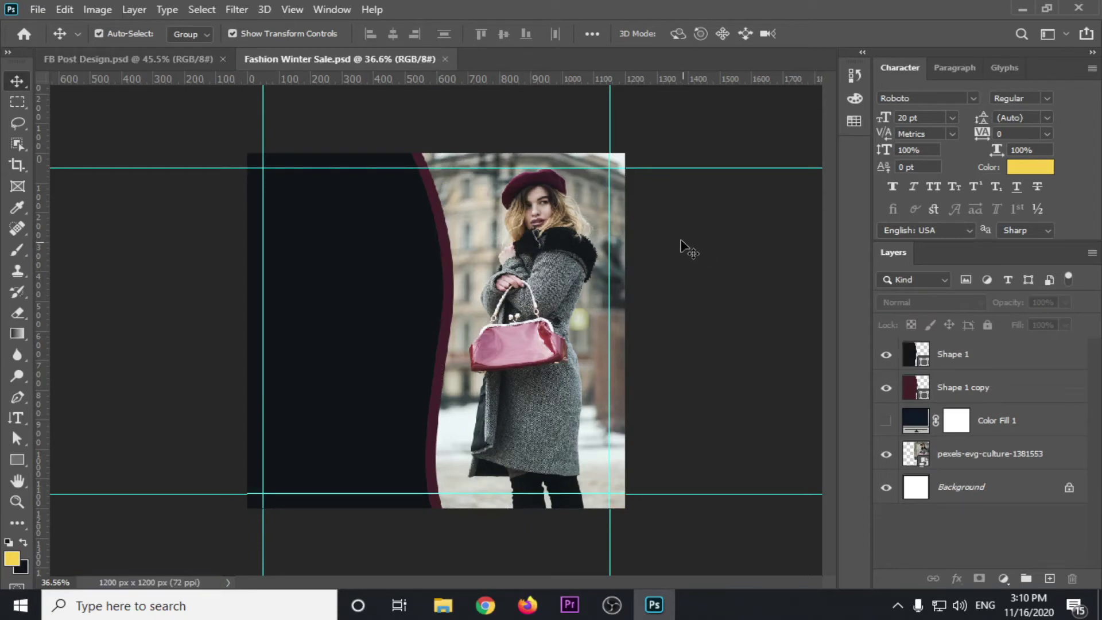
click(143, 58)
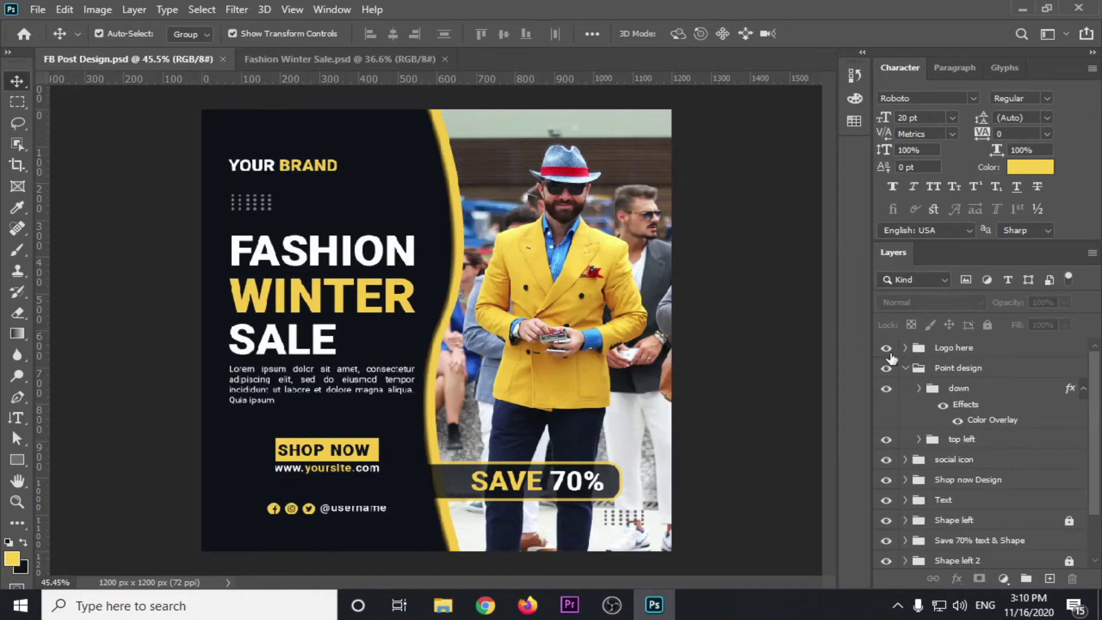
Open the Logo here smart object from FB Post Design's Logo here group.
click(905, 368)
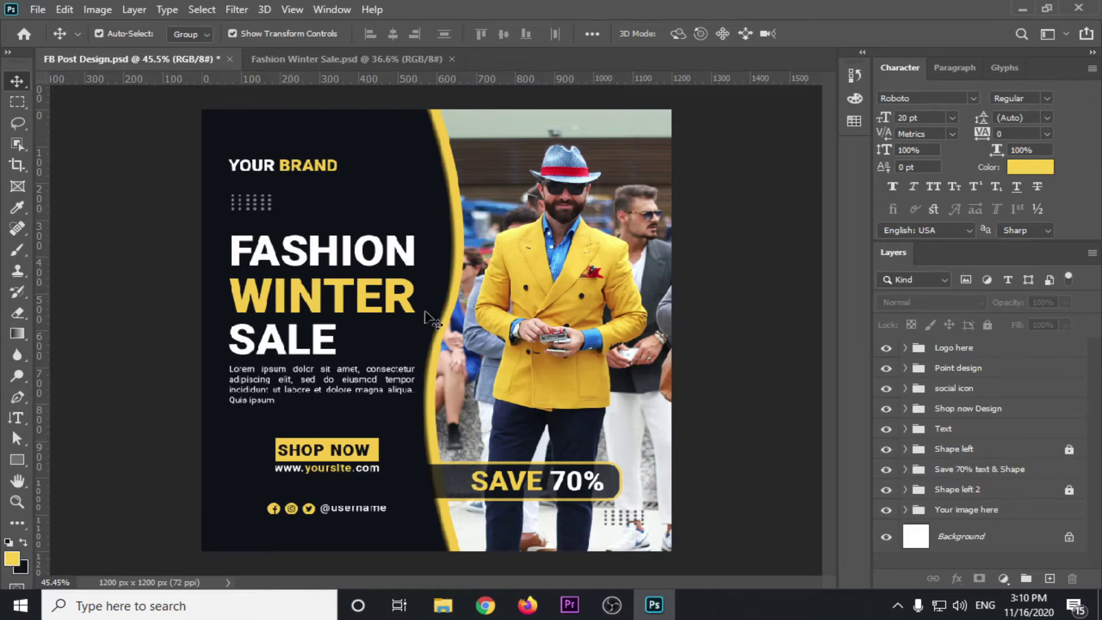
click(905, 348)
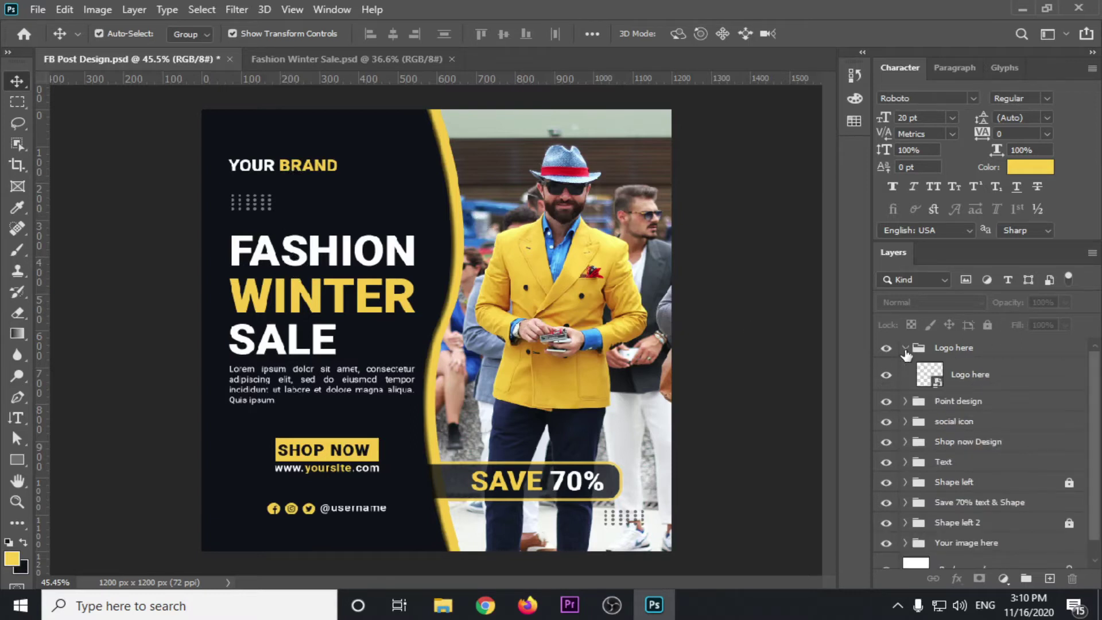
click(974, 380)
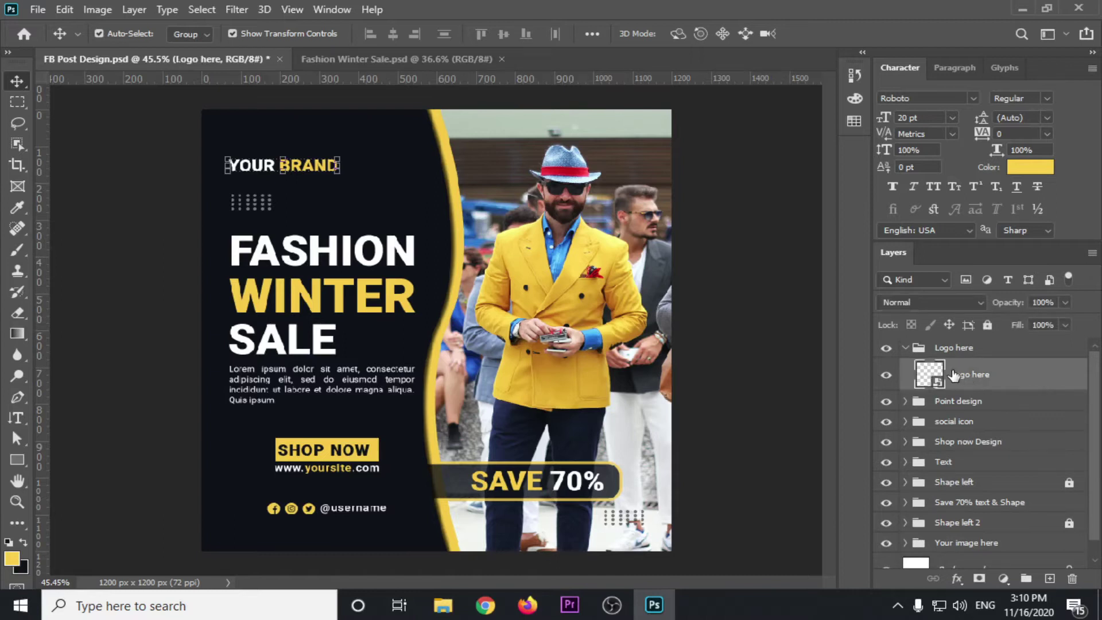
double_click(930, 376)
click(561, 247)
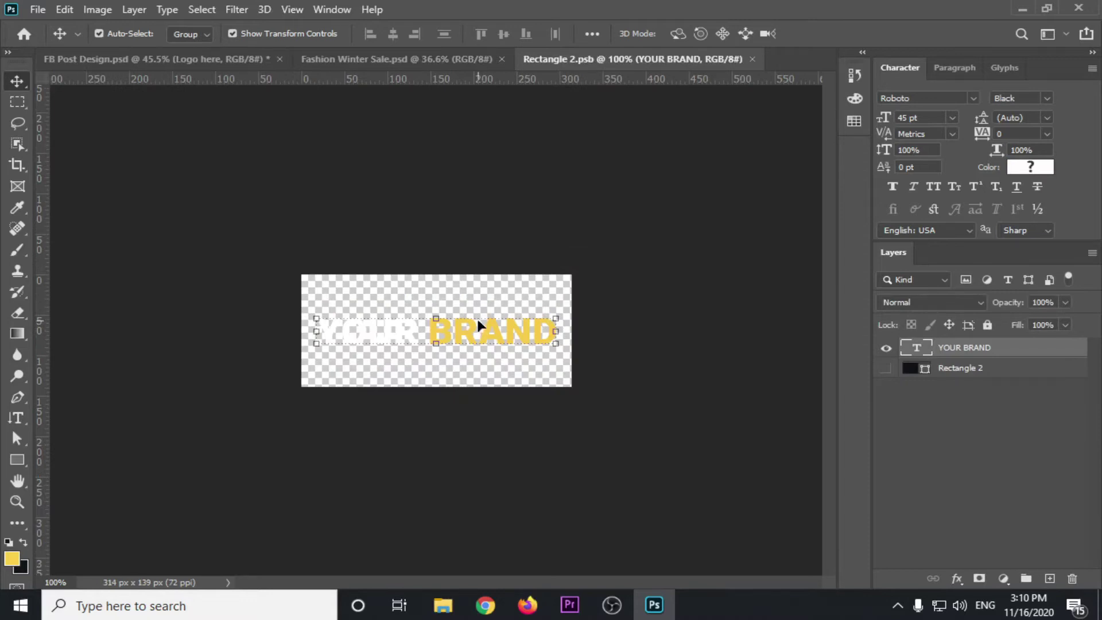
Inspect the YOUR BRAND text, then close the logo file and return to Fashion Winter Sale.
double_click(478, 324)
key(ctrl+a)
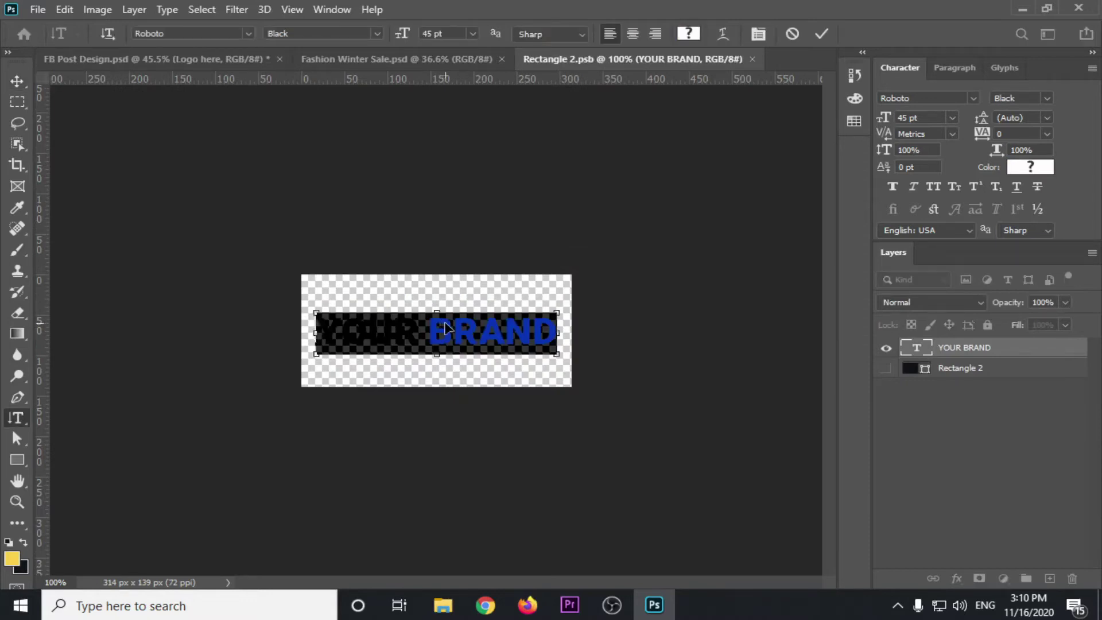
click(820, 37)
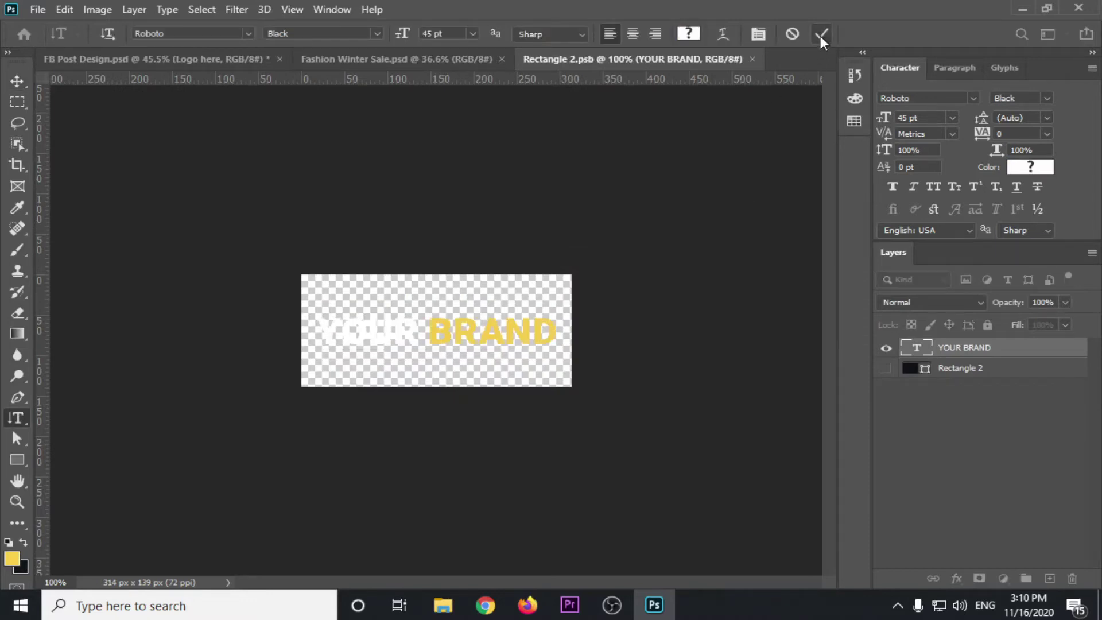
click(758, 60)
click(548, 235)
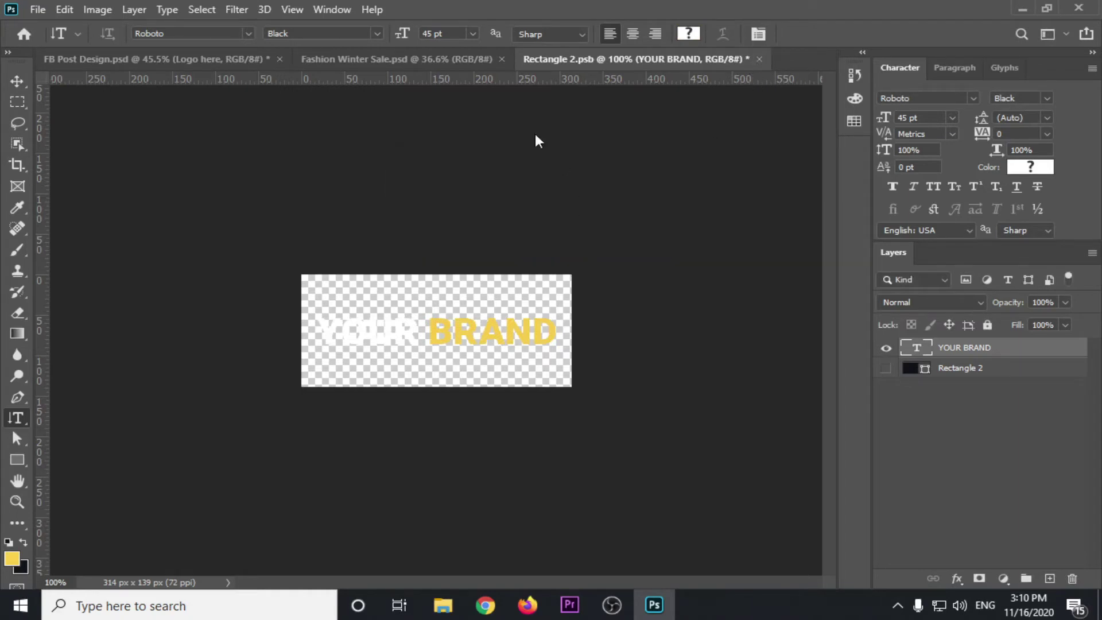
click(418, 59)
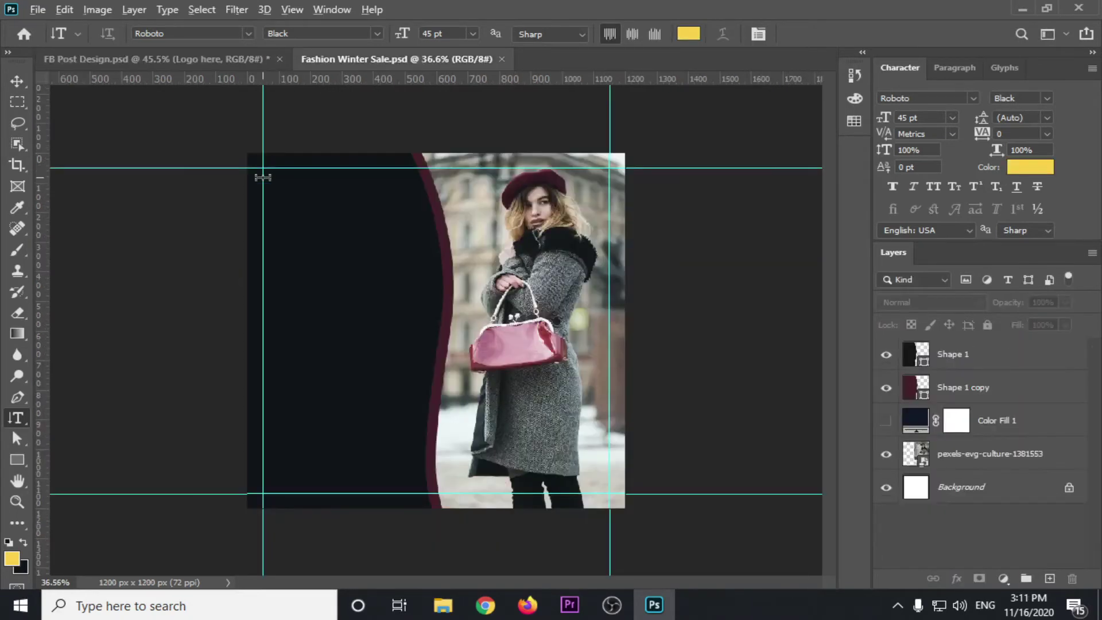
Draw a yellow 236 × 138 px rectangle near the top-left of the dark panel.
scroll(263, 177, up, 3)
scroll(254, 320, up, 2)
scroll(214, 315, up, 1)
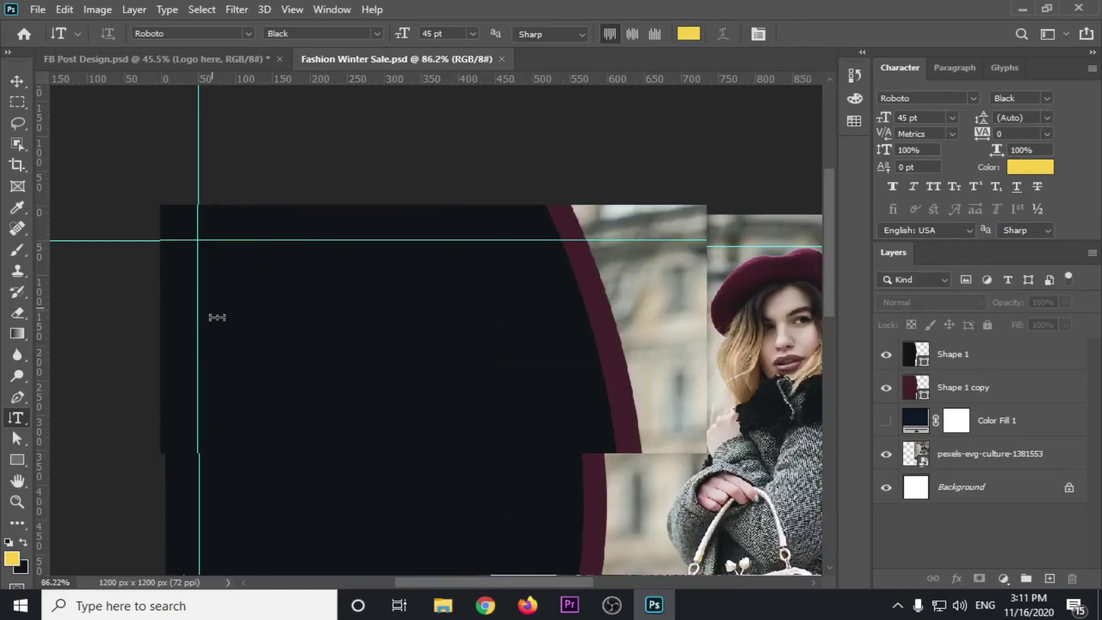
scroll(216, 315, up, 1)
scroll(216, 315, up, 1)
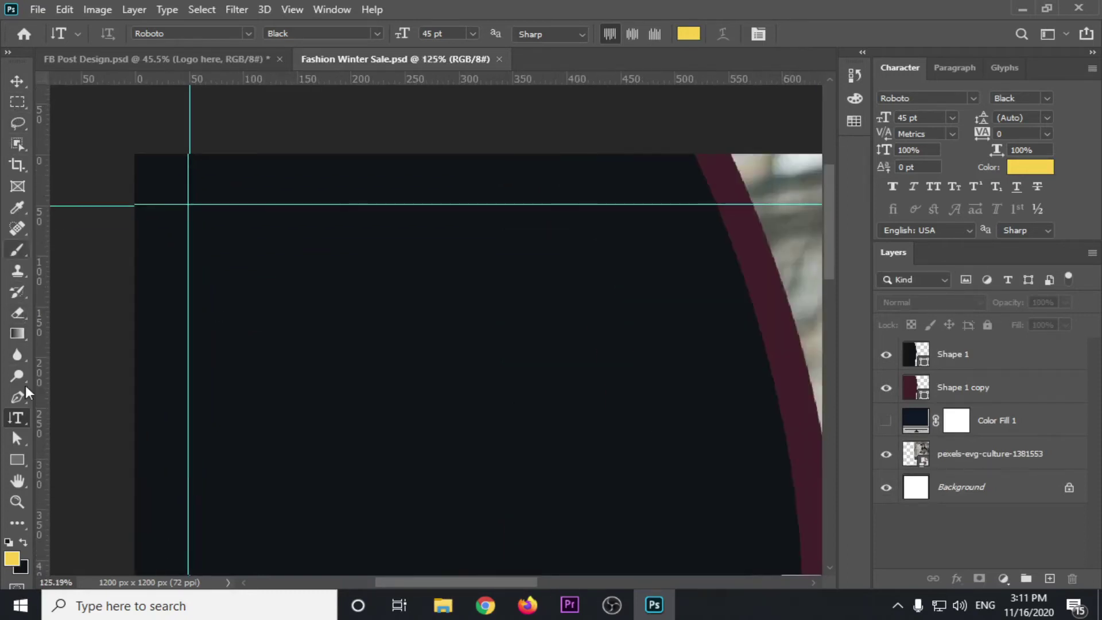
click(18, 460)
mouse_move(204, 217)
mouse_down()
mouse_move(436, 297)
mouse_move(376, 341)
mouse_move(522, 291)
mouse_move(411, 295)
mouse_move(411, 322)
mouse_move(435, 362)
mouse_move(457, 354)
mouse_up()
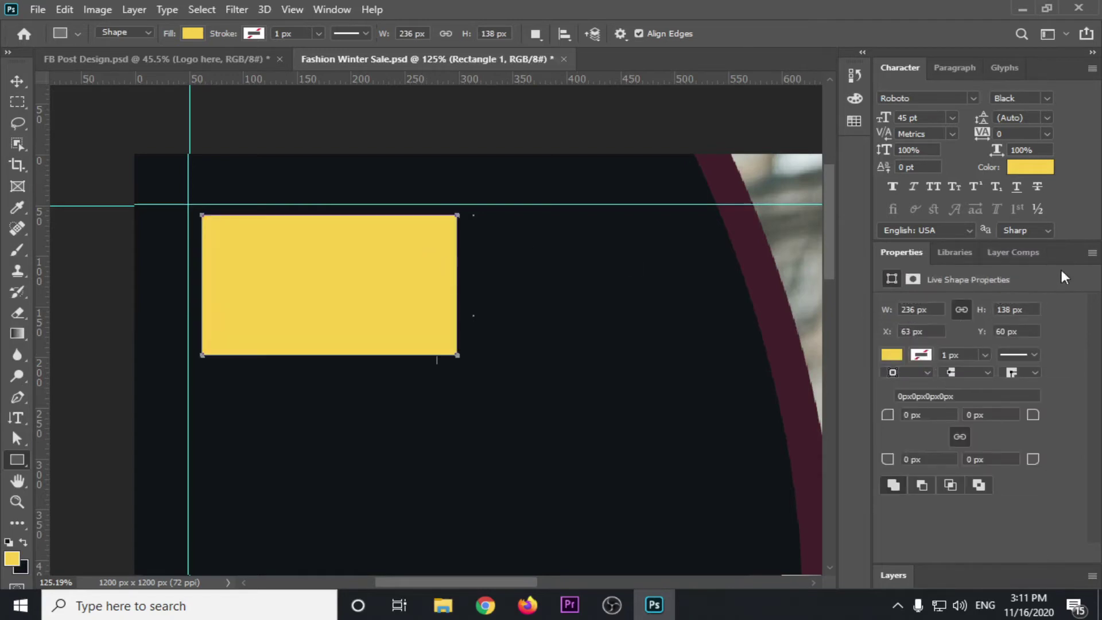
Convert Rectangle 1 into a smart object and open its contents.
click(1092, 253)
click(1028, 294)
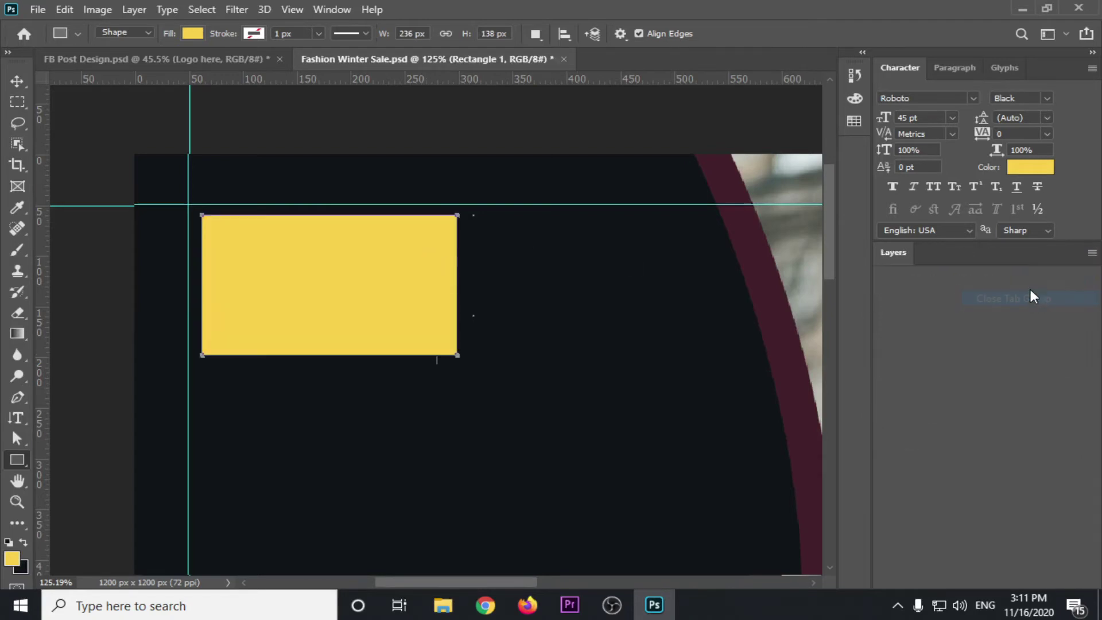
double_click(977, 354)
click(1021, 363)
right_click(964, 355)
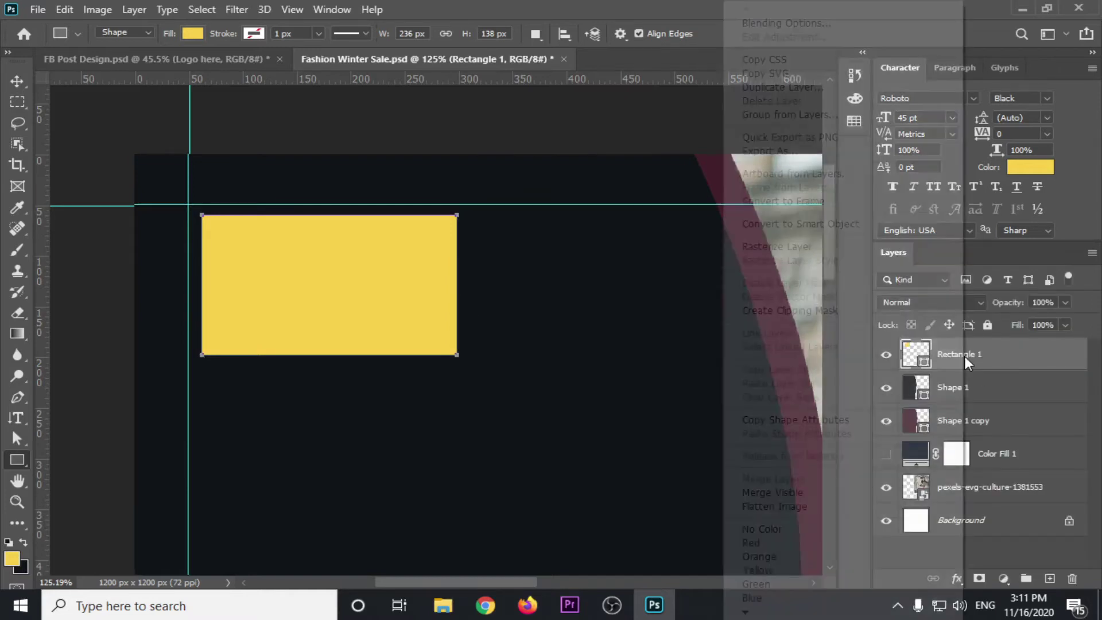
click(827, 223)
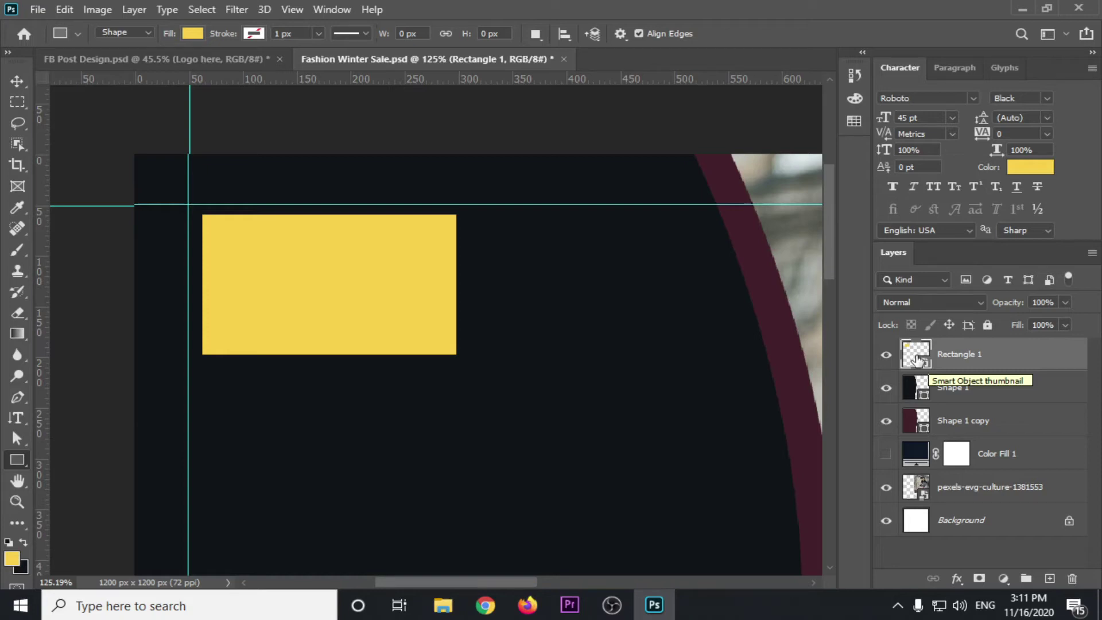
double_click(917, 360)
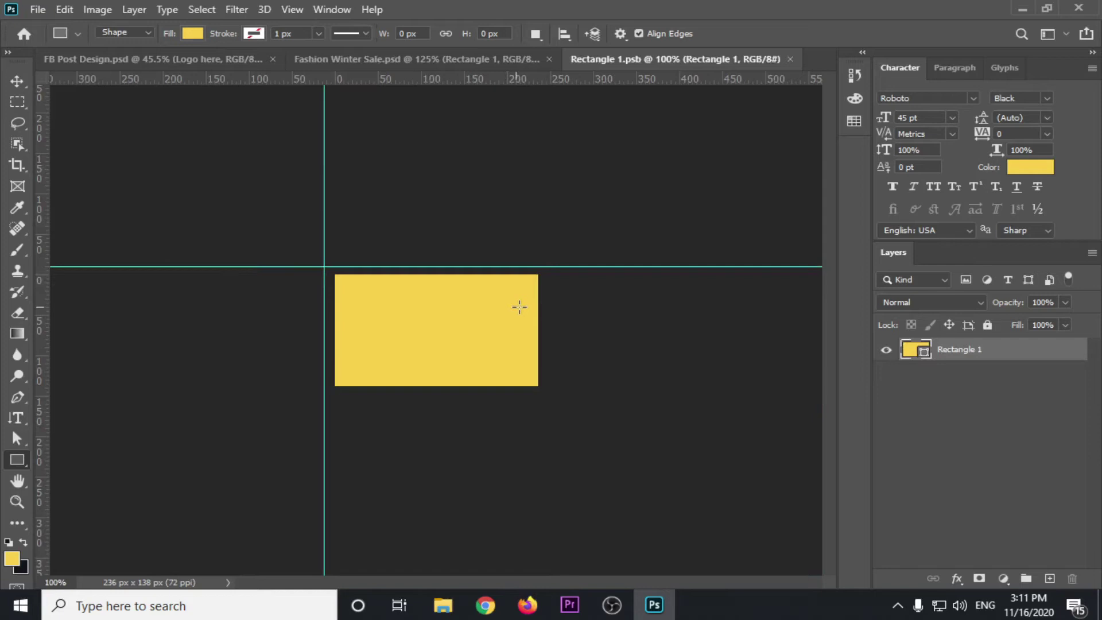
Add a YOUR BRAND text layer with the Horizontal Type tool.
click(18, 417)
right_click(18, 417)
click(69, 411)
click(386, 325)
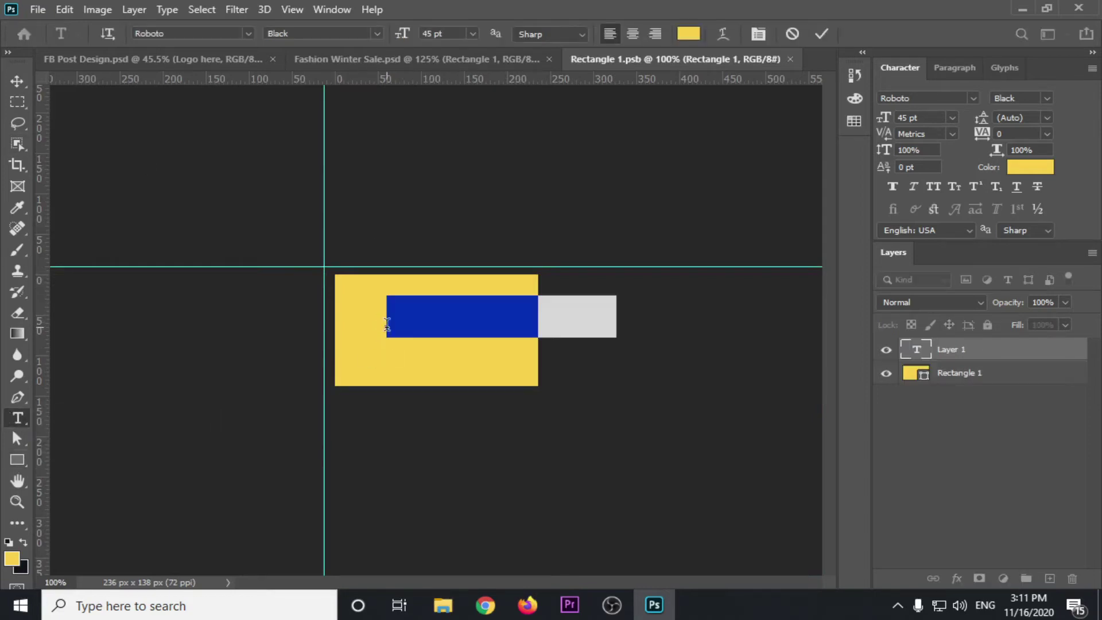
text(YOUR)
click(17, 81)
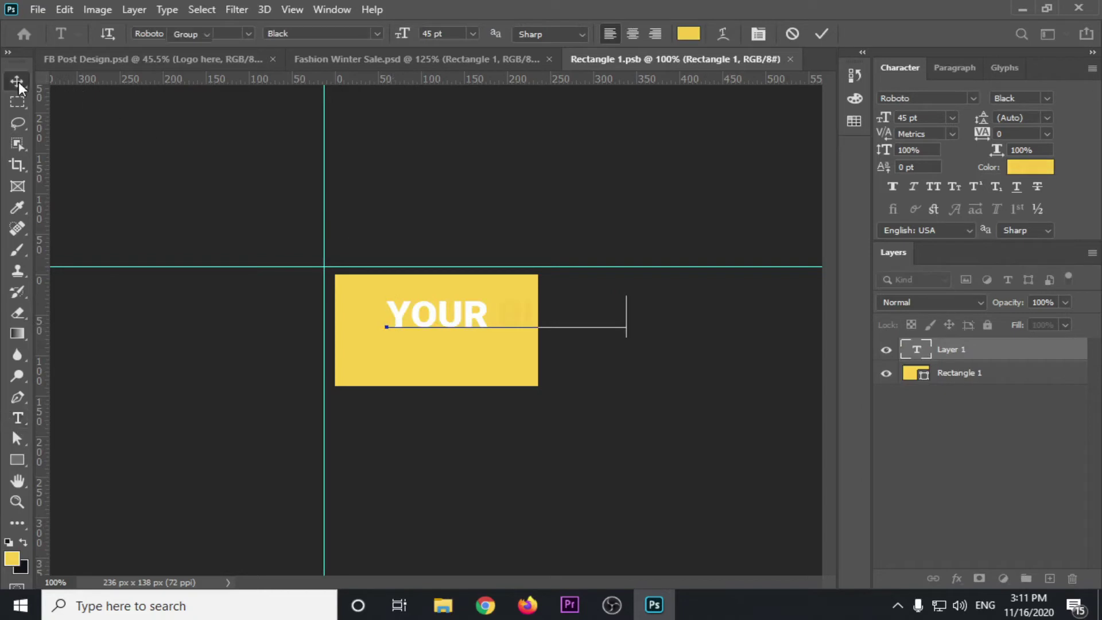
Hide the yellow rectangle and centre the text horizontally and vertically on the canvas.
click(886, 373)
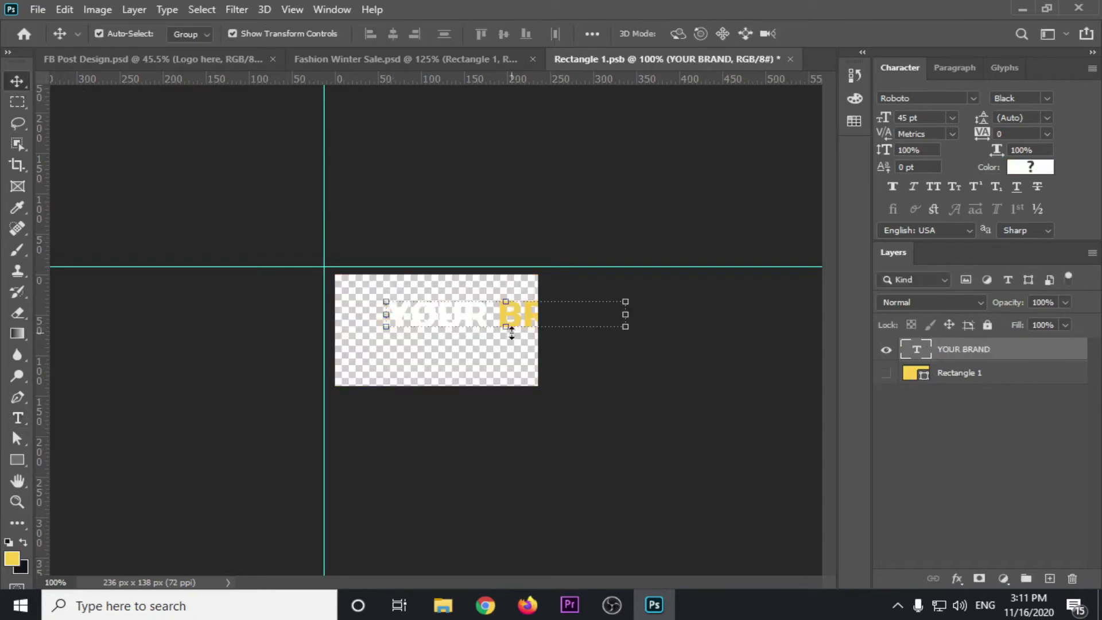
key(ctrl+a)
click(392, 33)
click(504, 33)
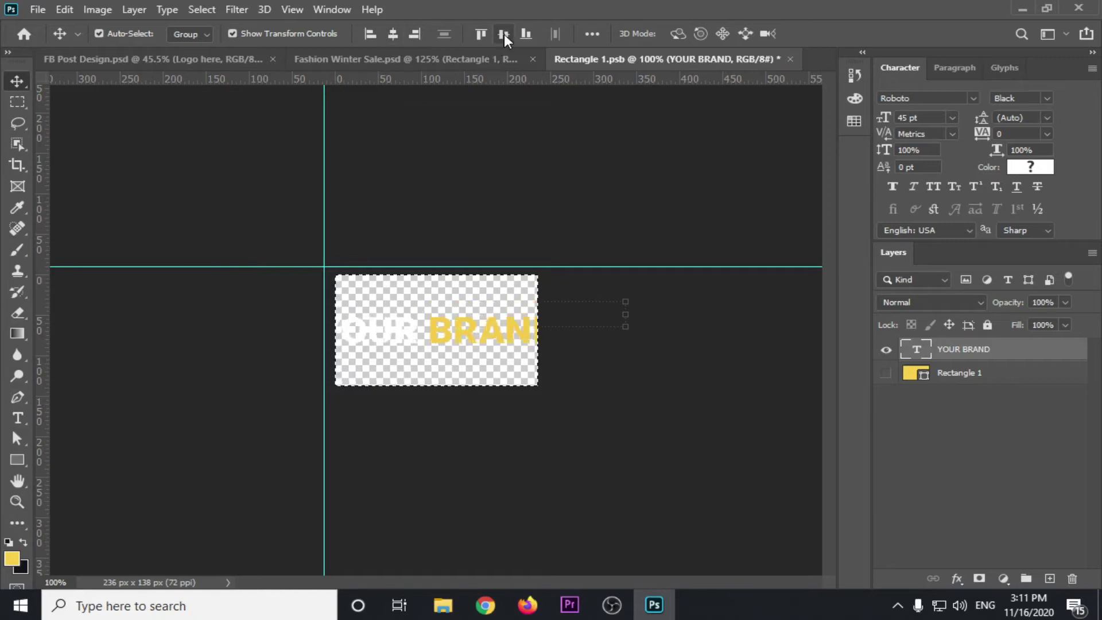
key(ctrl+d)
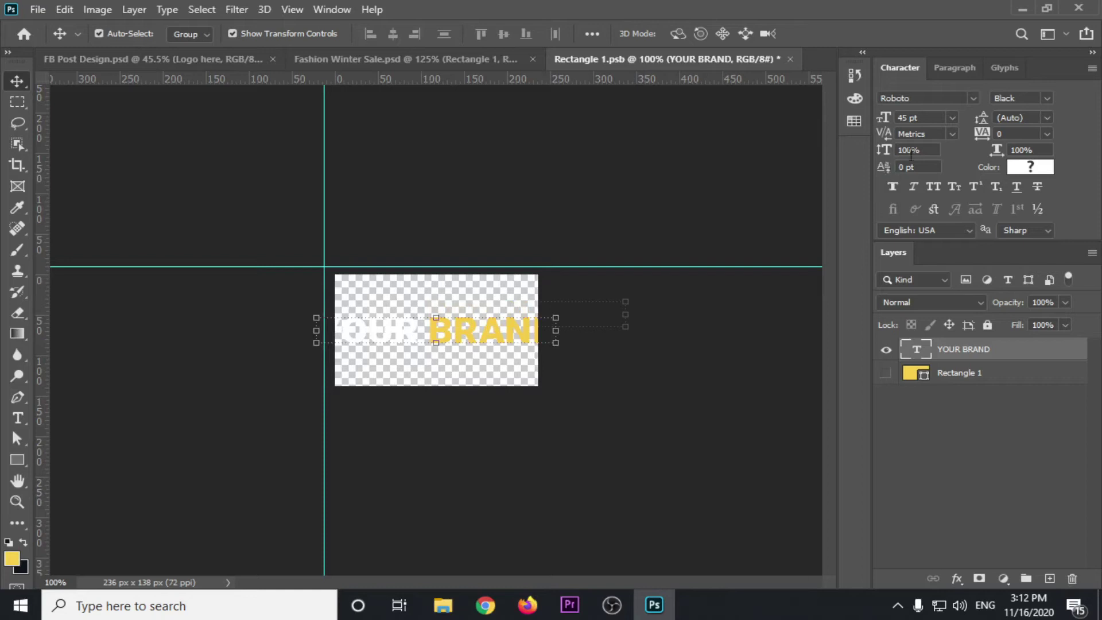
Reduce YOUR BRAND to 35 pt Roboto Black and re-centre it on the canvas.
key(Down)
key(Down)
key(Down)
key(Down)
key(Down)
key(Down)
key(Down)
key(Down)
key(Down)
key(Down)
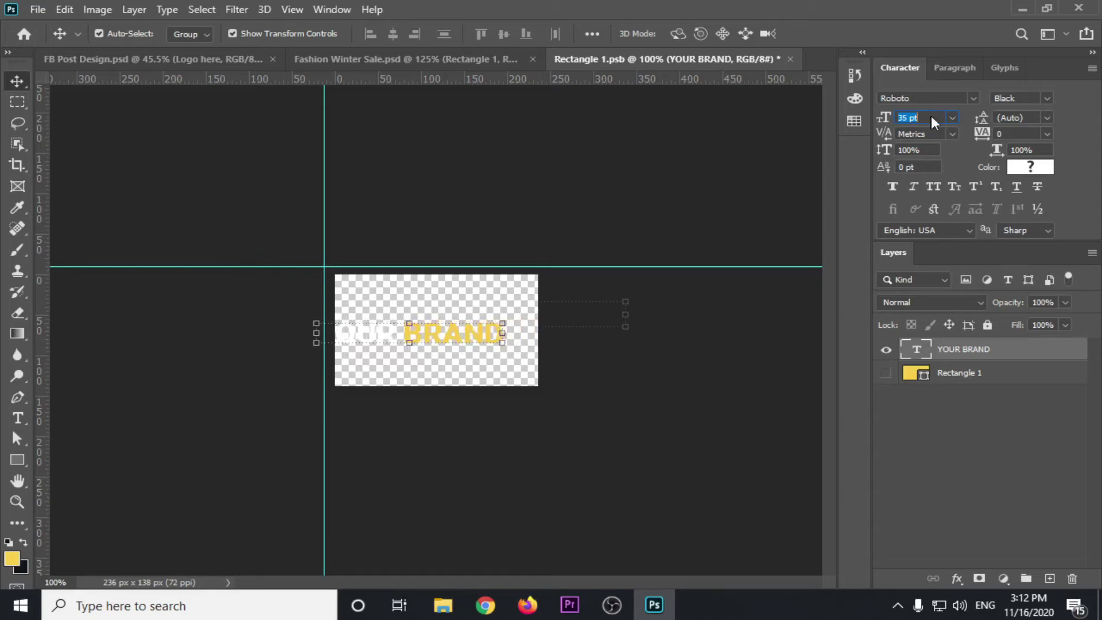
key(ctrl)
click(408, 195)
click(440, 338)
key(ctrl+a)
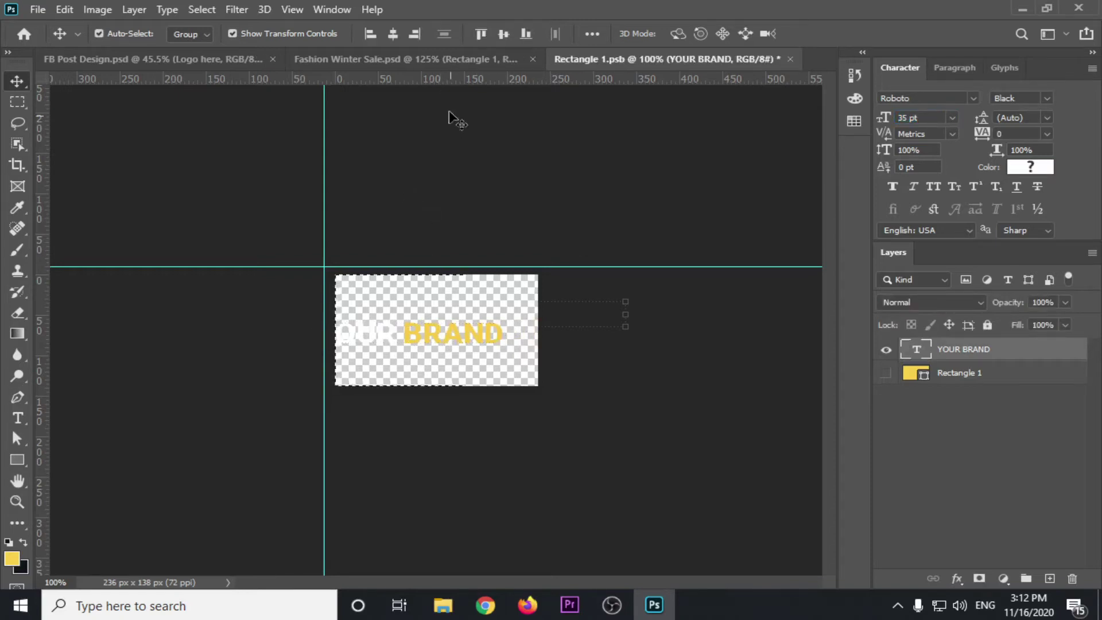
click(392, 33)
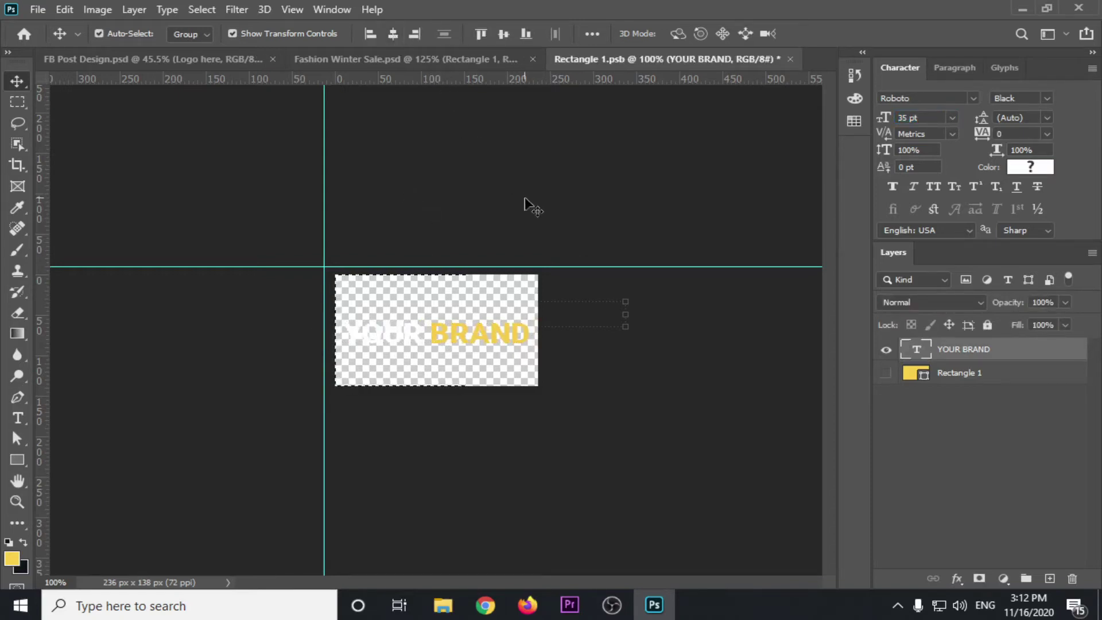
click(503, 33)
key(ctrl+d)
click(421, 318)
scroll(423, 322, up, 2)
click(435, 343)
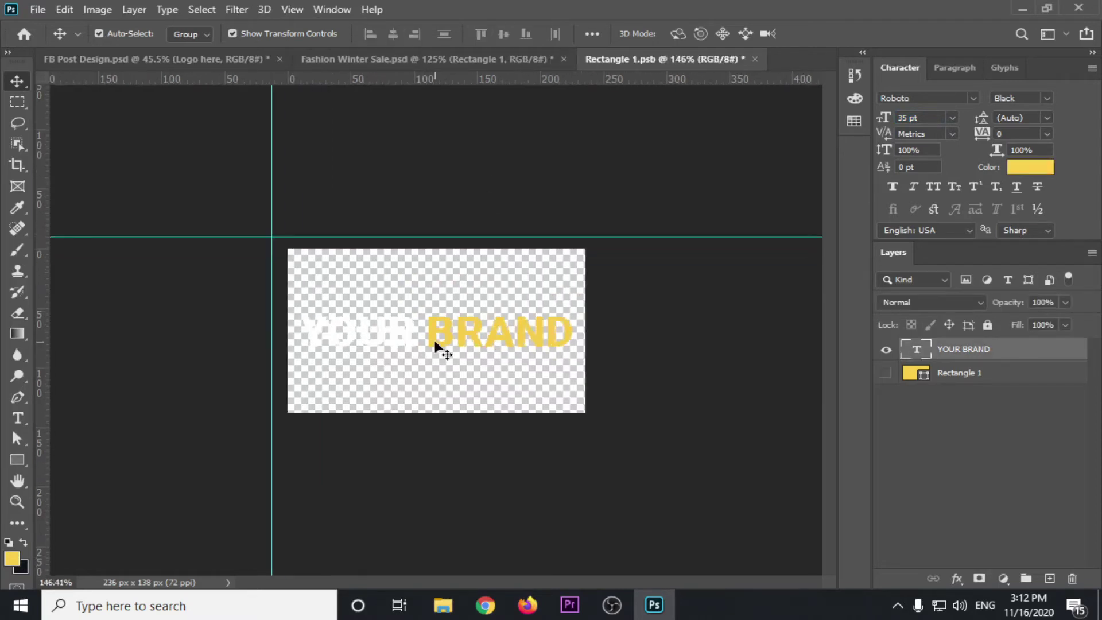
Sample the curve's maroon in Fashion Winter Sale as the foreground colour.
key(t)
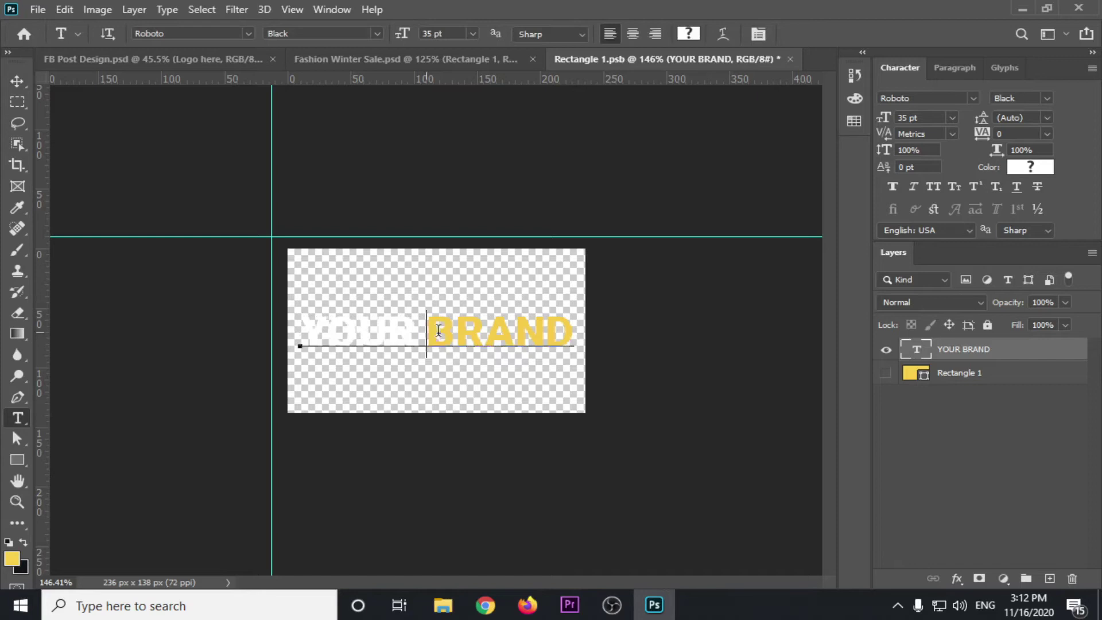
drag(427, 333, 606, 345)
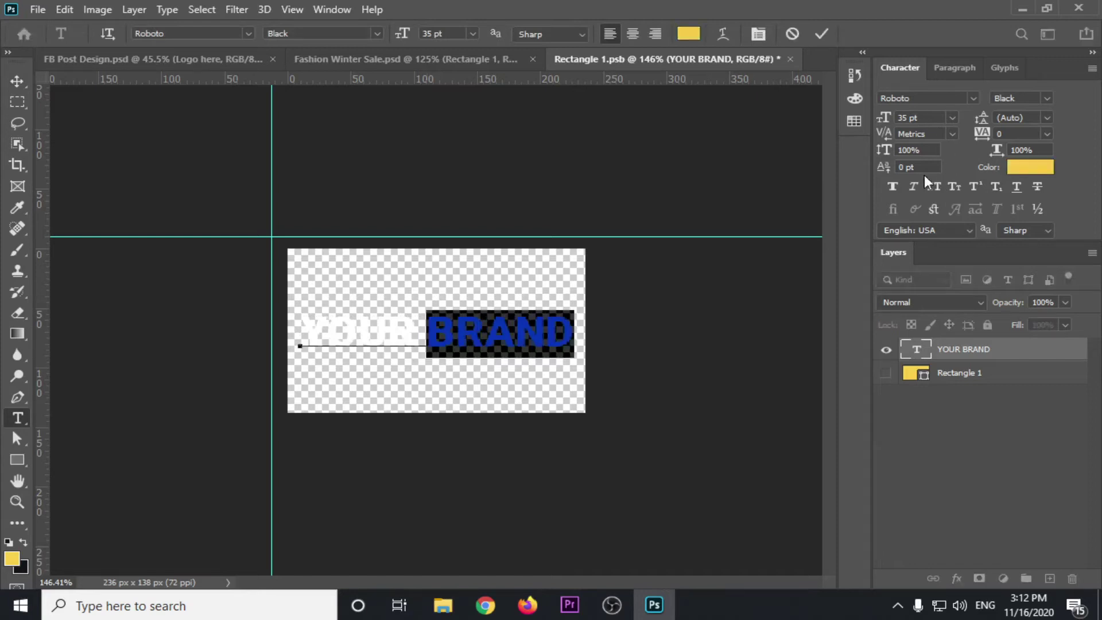
click(1018, 168)
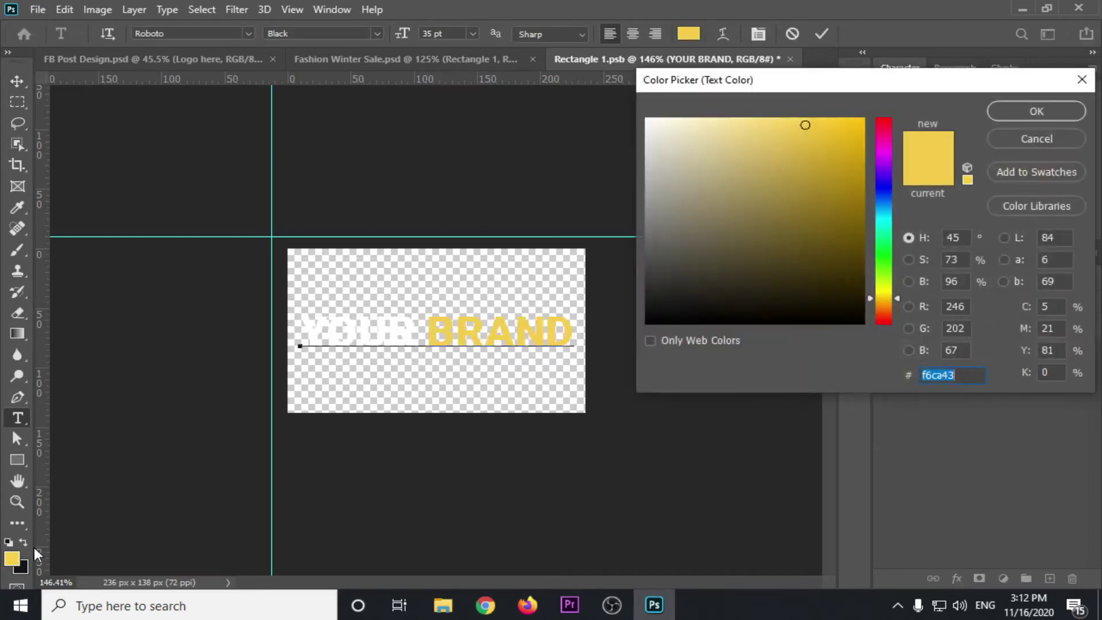
click(1036, 139)
click(343, 61)
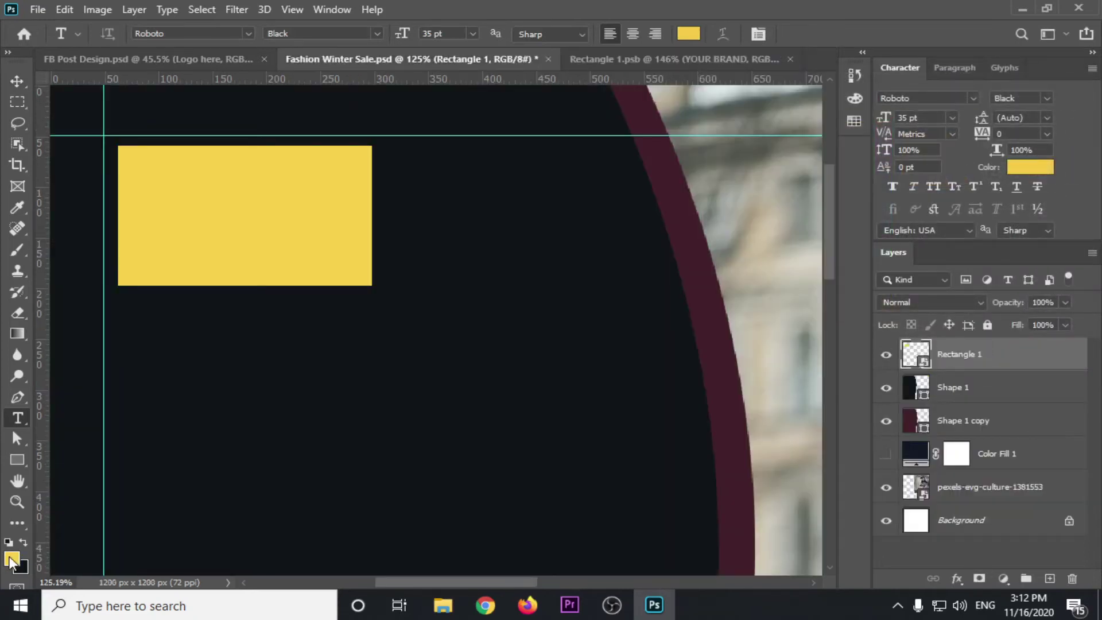
click(11, 559)
click(736, 437)
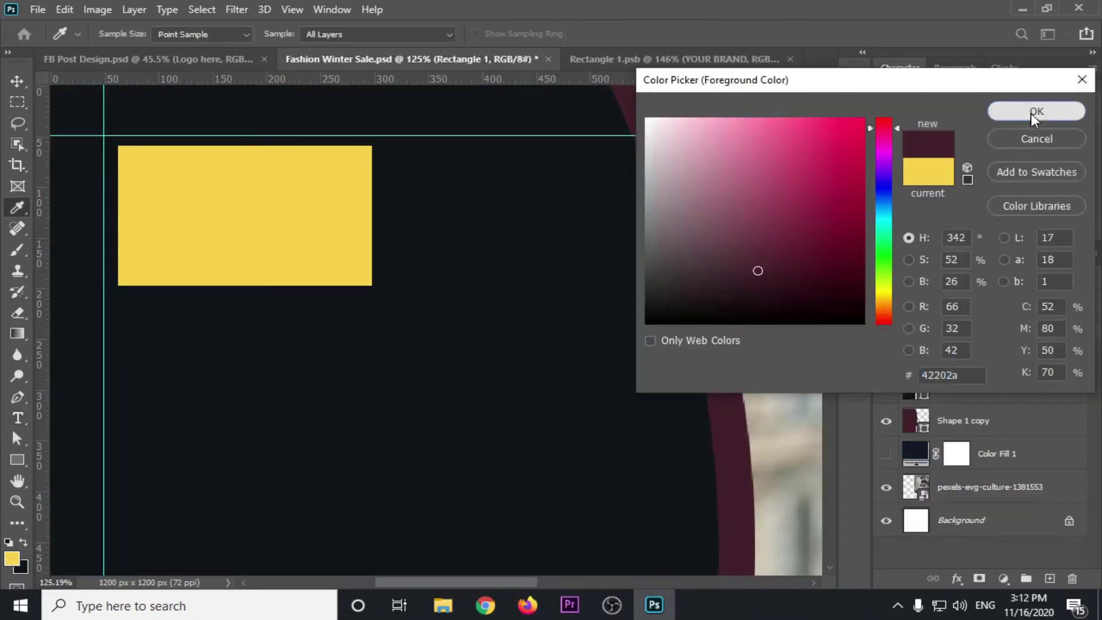
click(1036, 111)
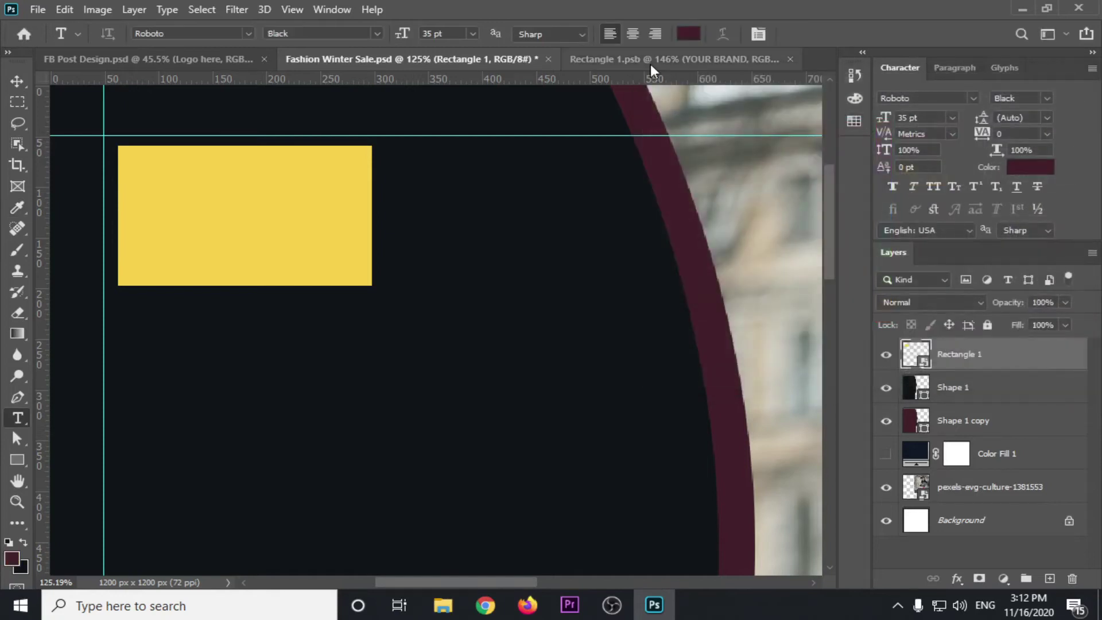
Colour the word BRAND maroon #42202a and save Rectangle 1.psb.
click(650, 60)
drag(429, 331, 574, 331)
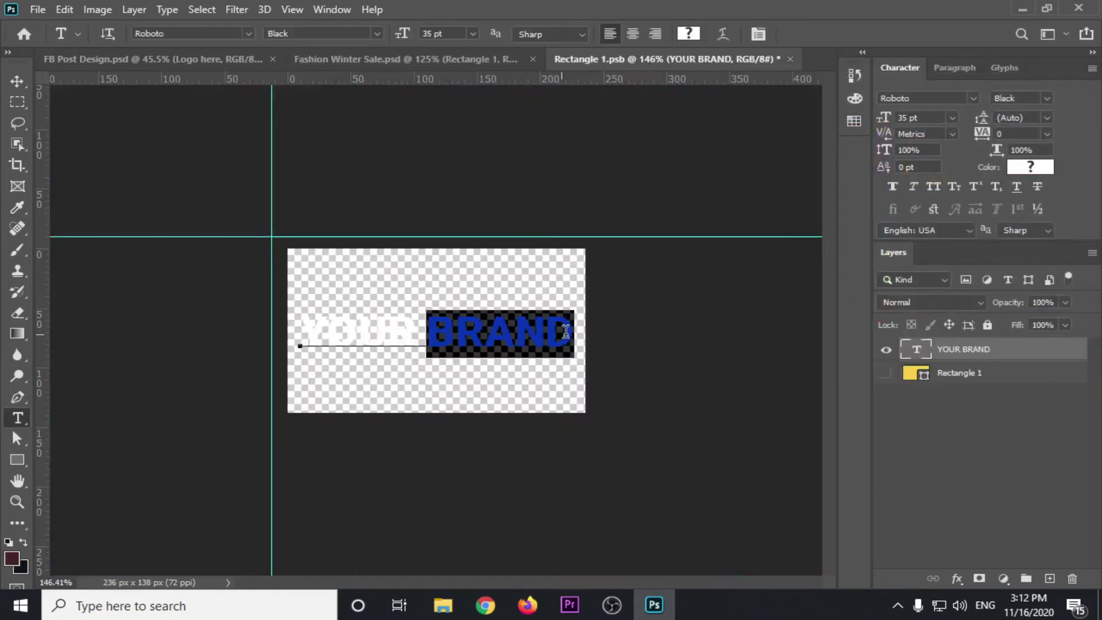
click(1036, 168)
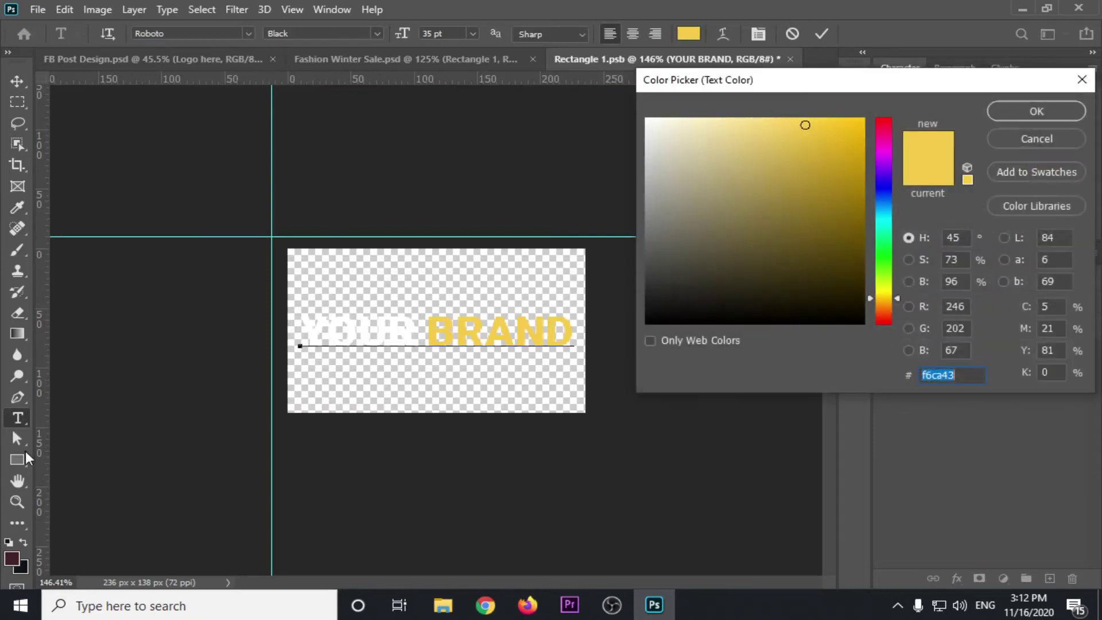
click(12, 556)
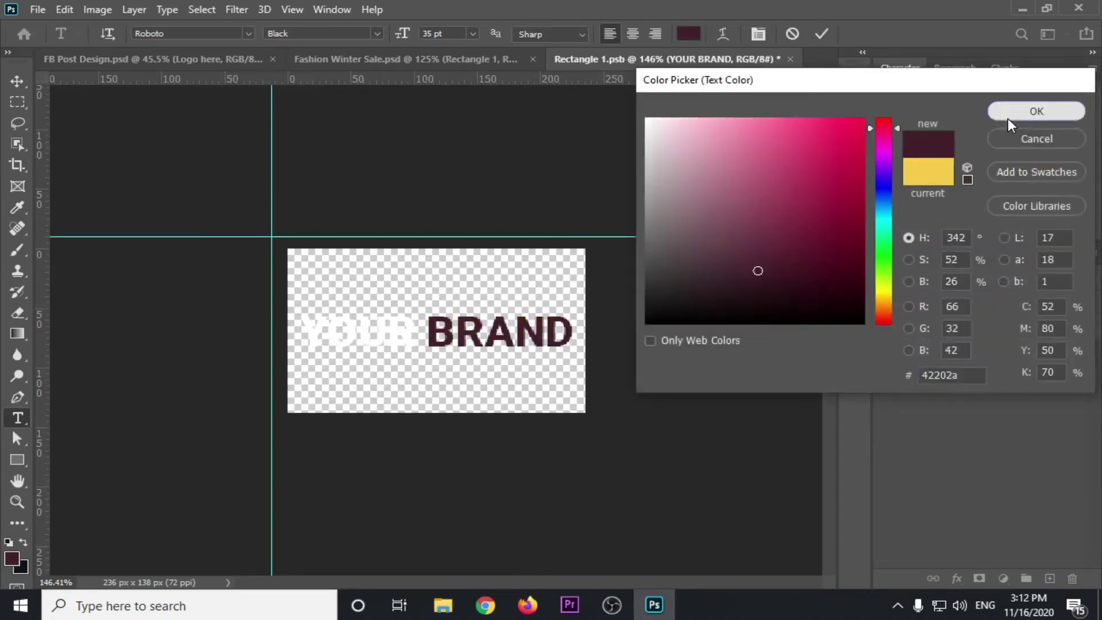
click(1036, 111)
key(ctrl+Return)
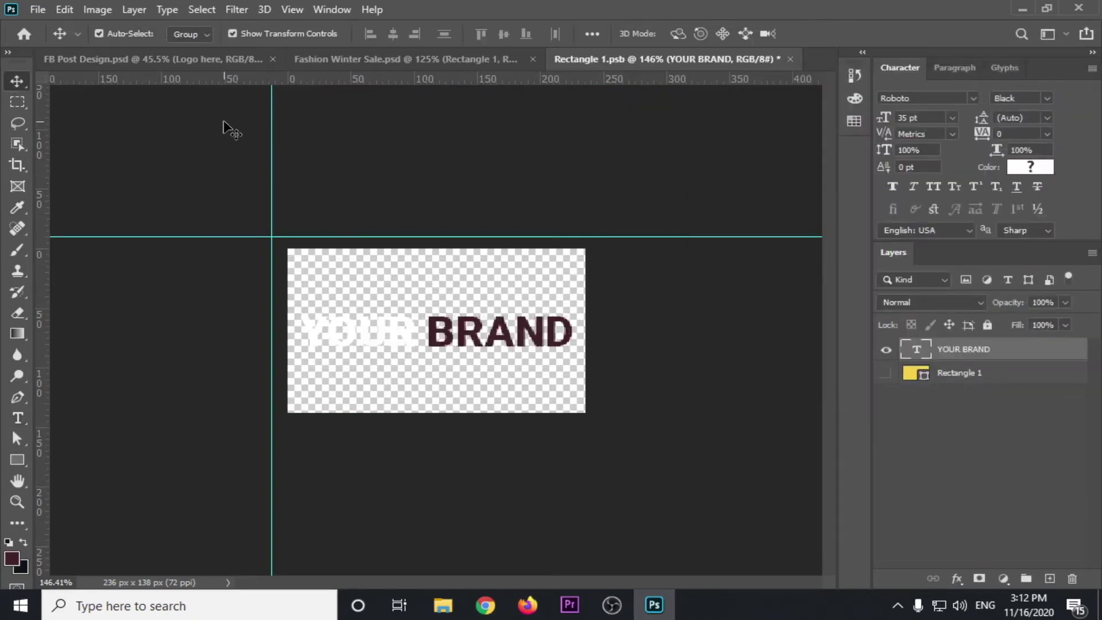
key(ctrl+s)
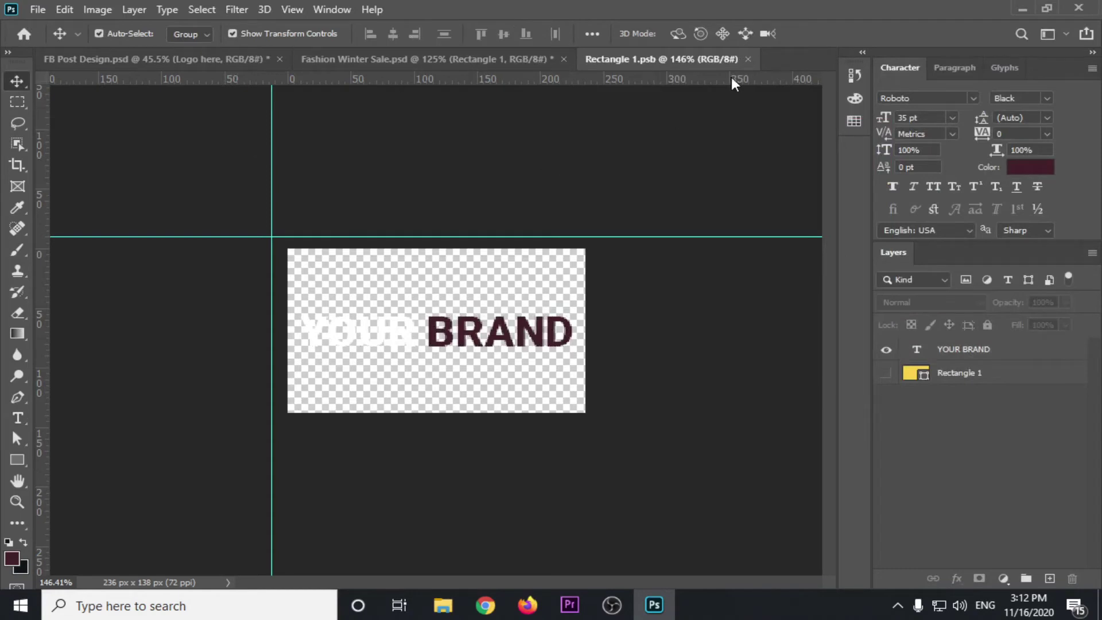
click(747, 59)
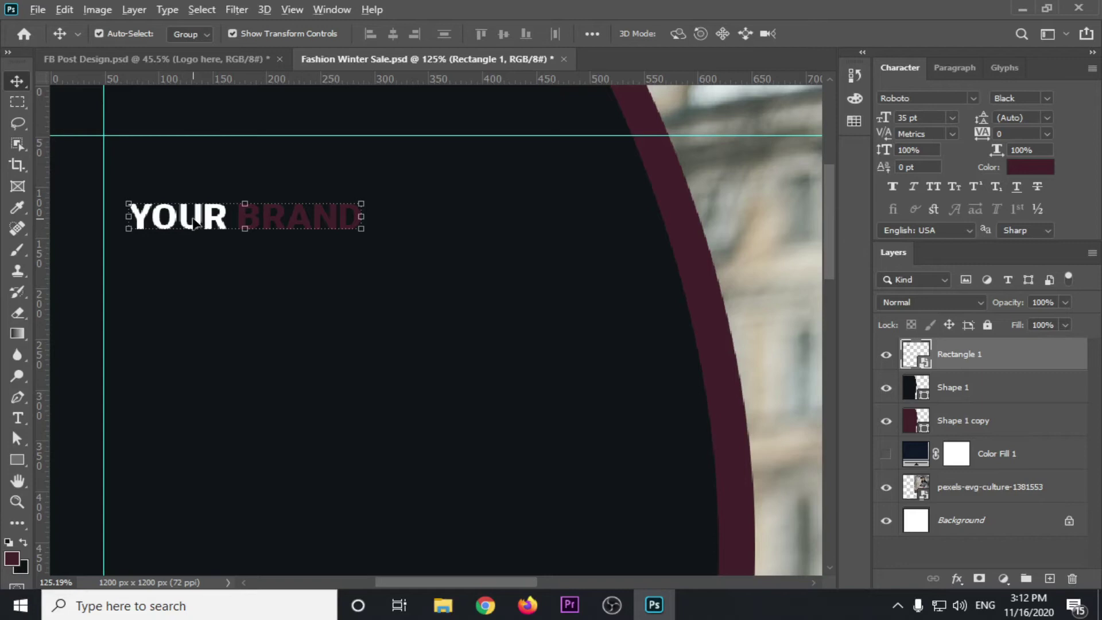
scroll(194, 224, down, 3)
scroll(196, 235, down, 3)
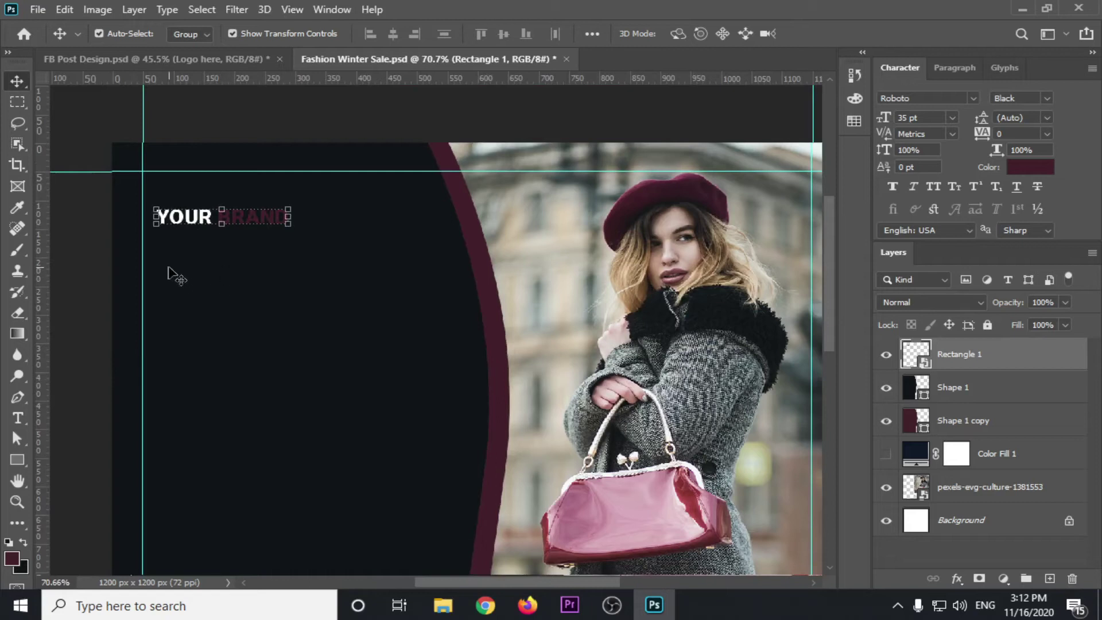
scroll(168, 269, down, 2)
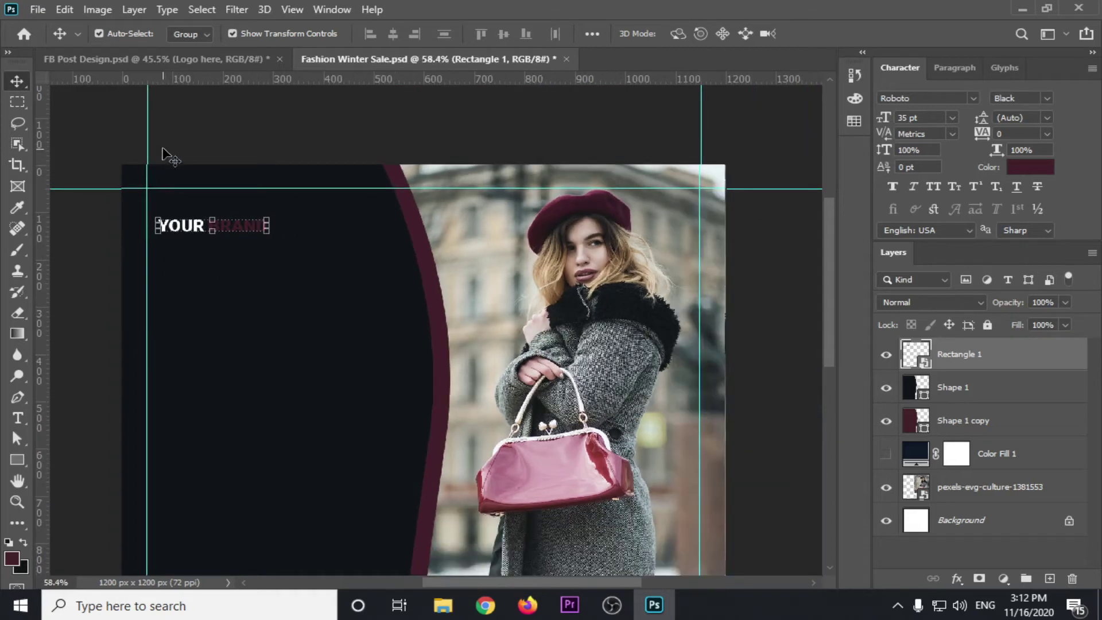
click(171, 129)
scroll(163, 213, up, 2)
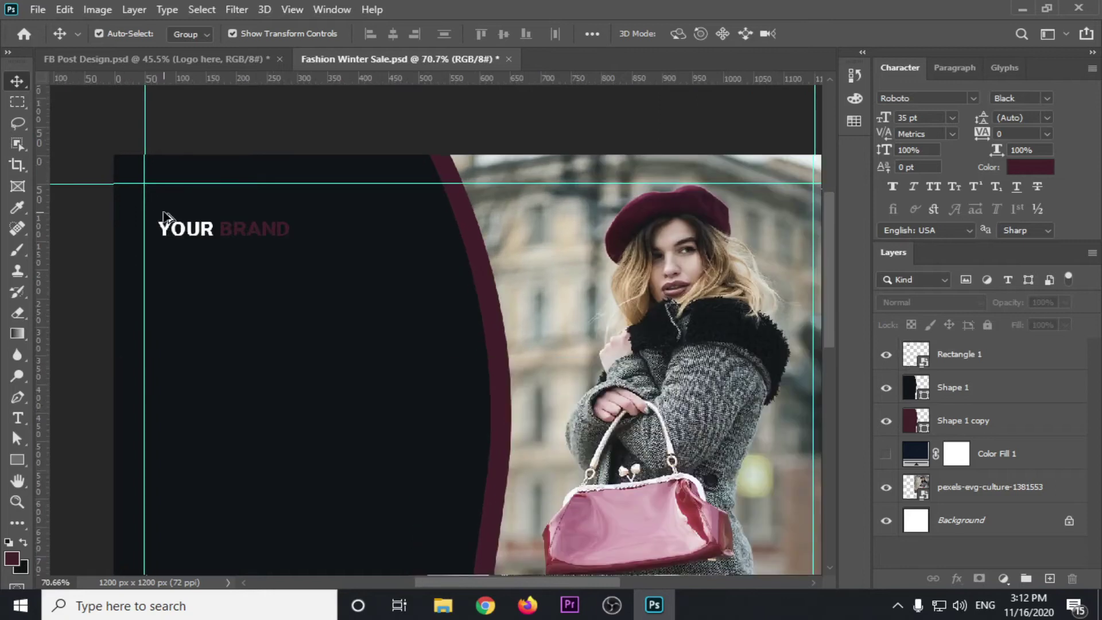
scroll(165, 220, up, 3)
scroll(164, 223, up, 3)
scroll(164, 224, up, 2)
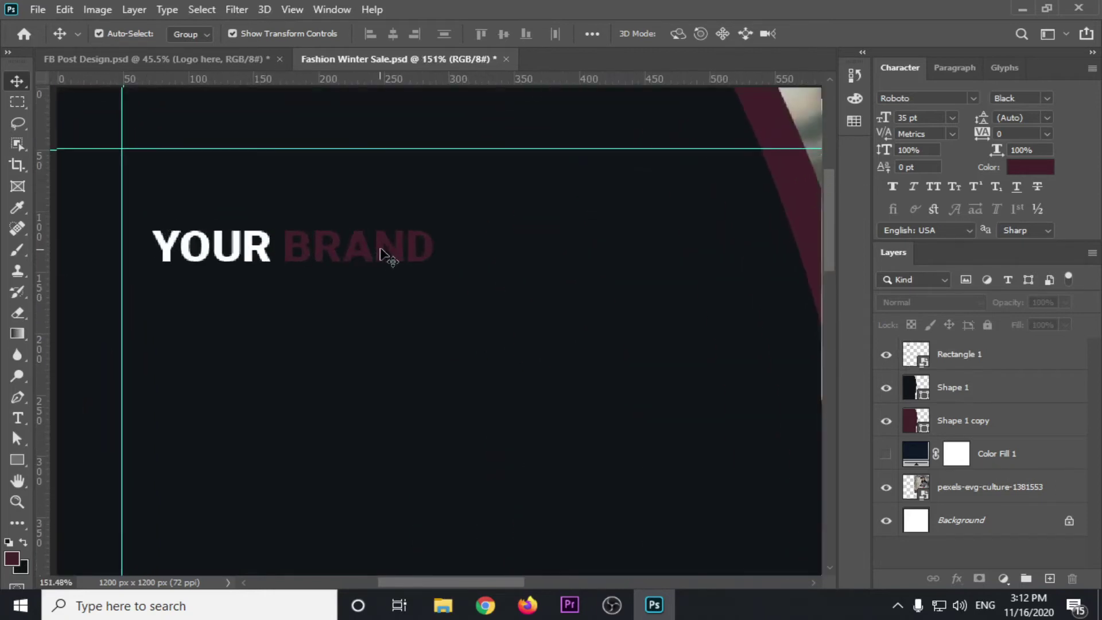
scroll(382, 255, down, 3)
scroll(386, 253, down, 3)
scroll(386, 254, down, 2)
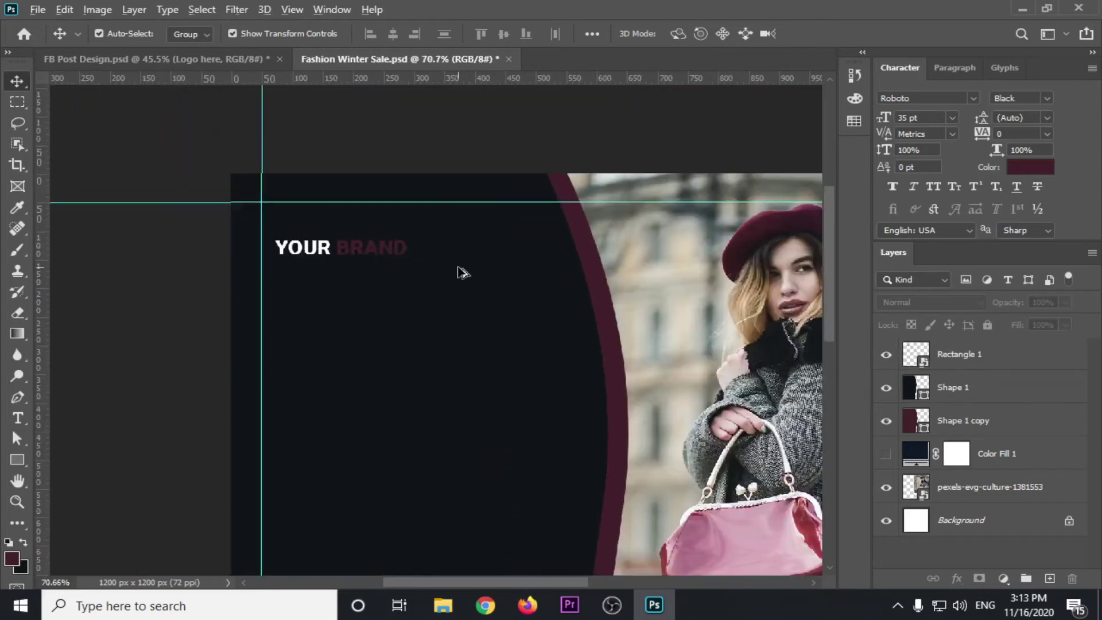
scroll(461, 272, down, 2)
scroll(411, 236, down, 2)
scroll(290, 161, up, 2)
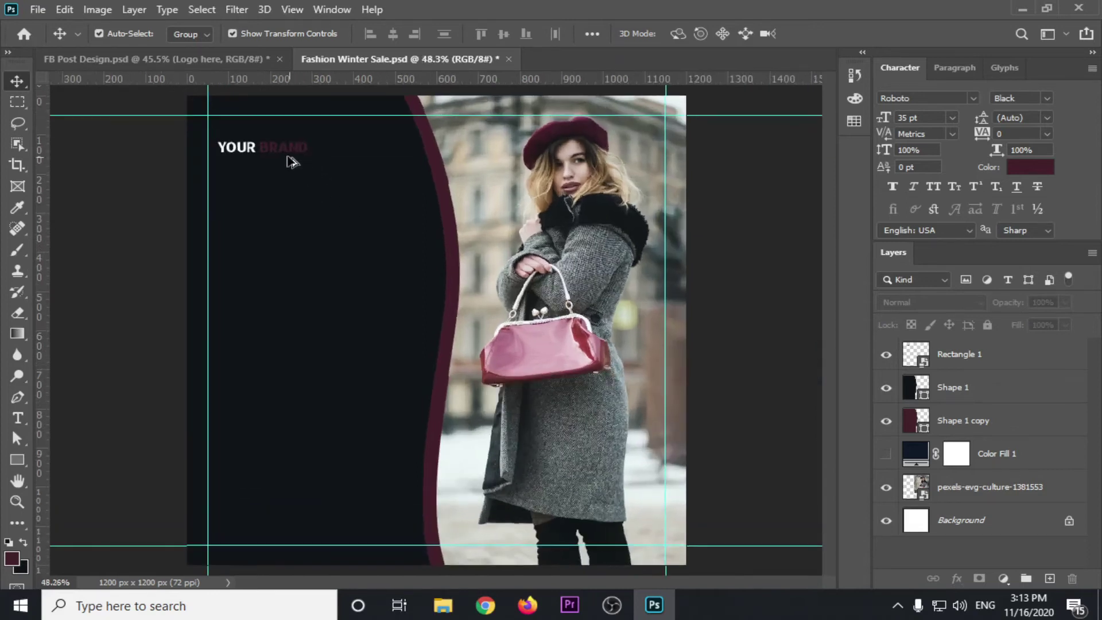
scroll(290, 161, up, 1)
scroll(252, 163, up, 1)
scroll(265, 226, up, 1)
scroll(276, 221, up, 2)
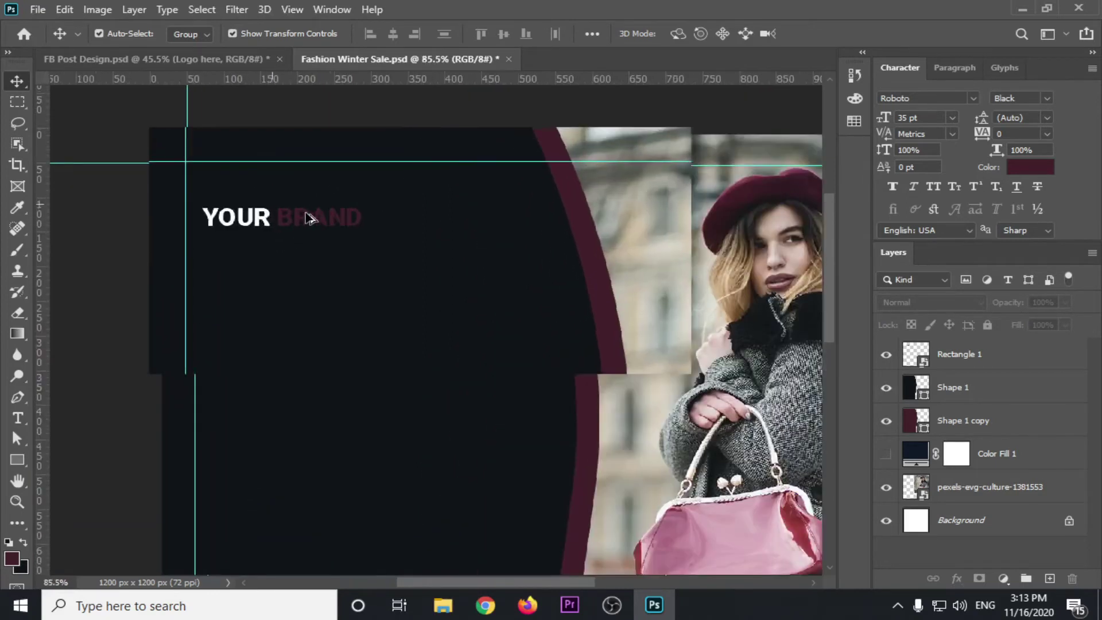
scroll(310, 218, up, 1)
scroll(315, 219, up, 1)
Set the foreground colour to a slightly lighter maroon.
click(644, 257)
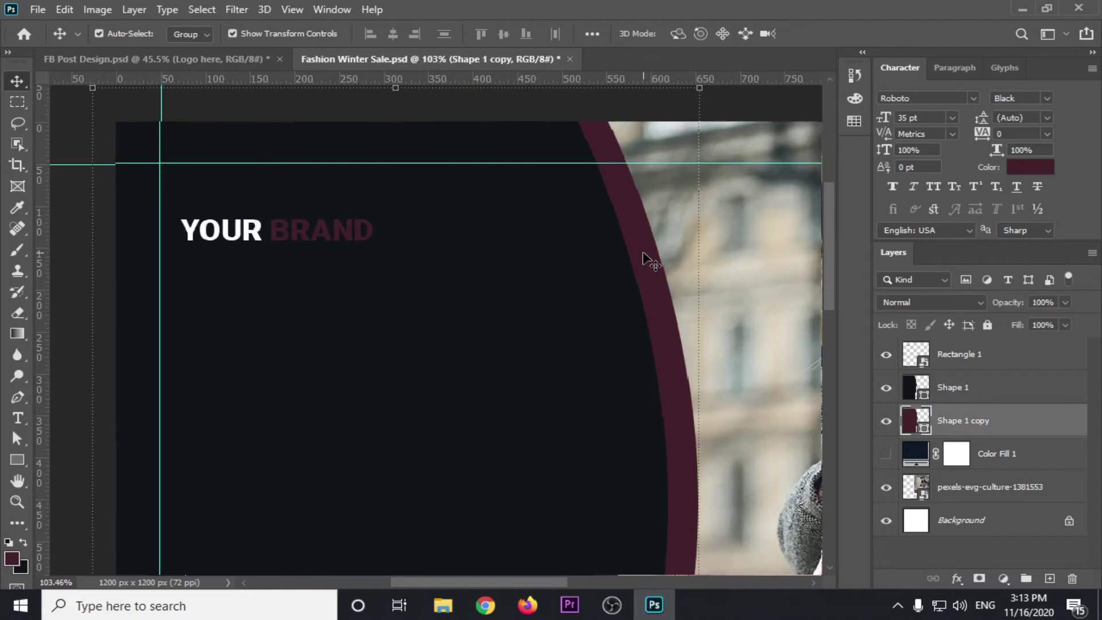
click(12, 558)
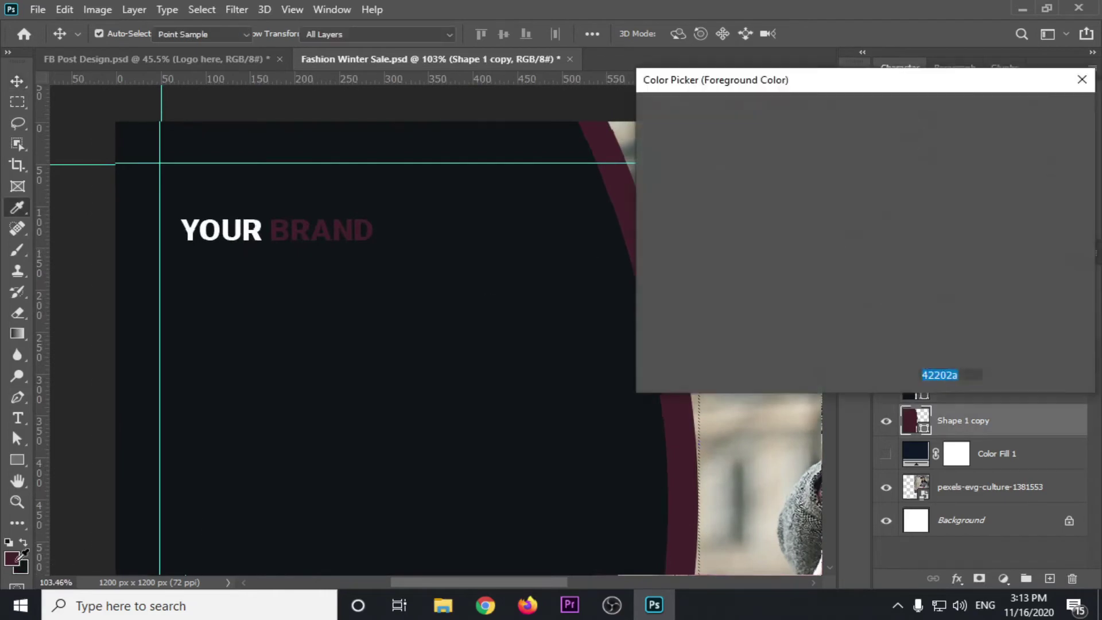
drag(754, 269, 744, 260)
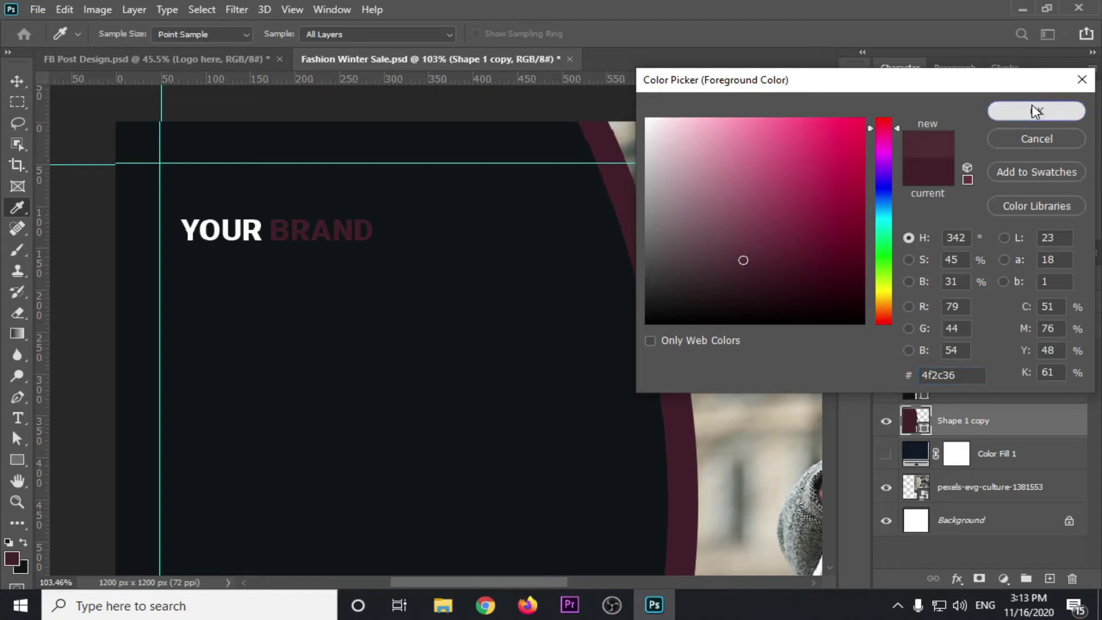
click(1031, 105)
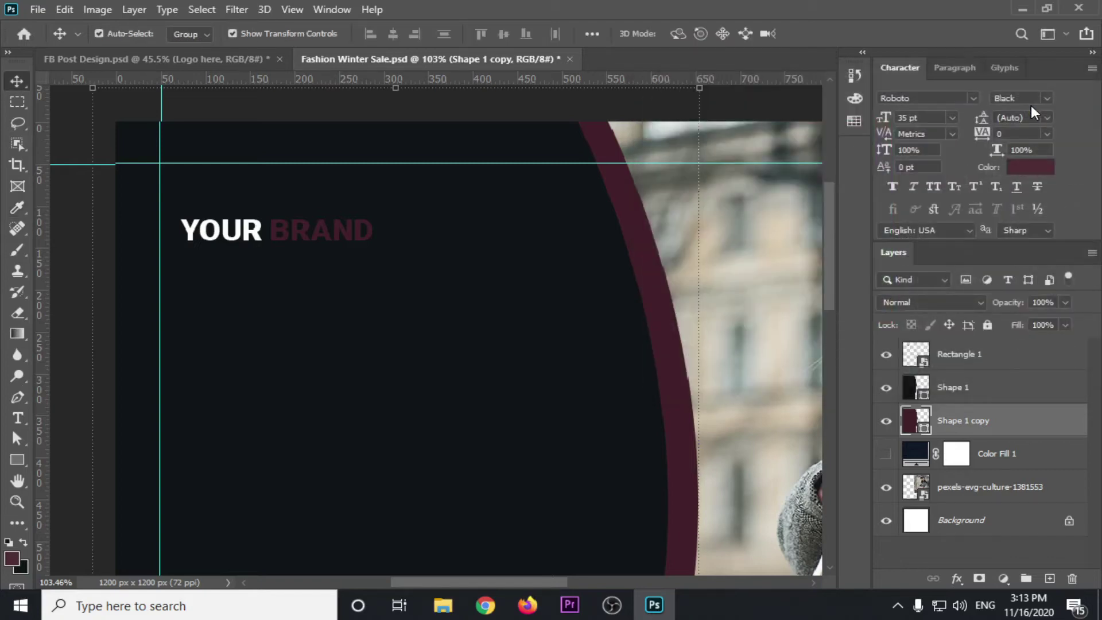
Place a stray text box beside the YOUR BRAND logo and discard it.
click(369, 233)
key(t)
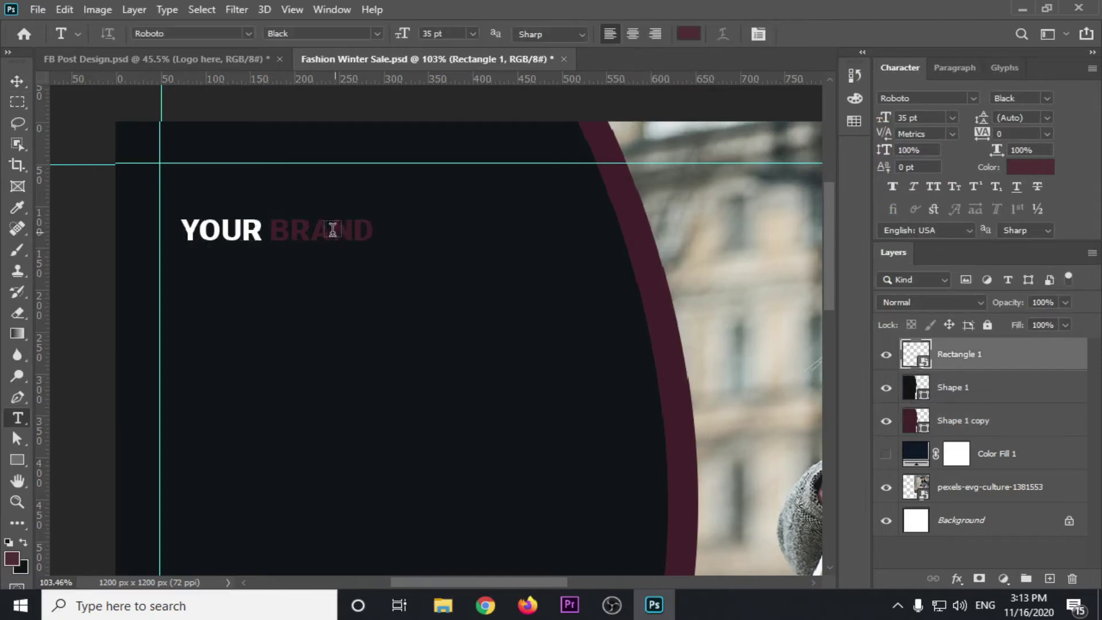
click(328, 233)
key(Escape)
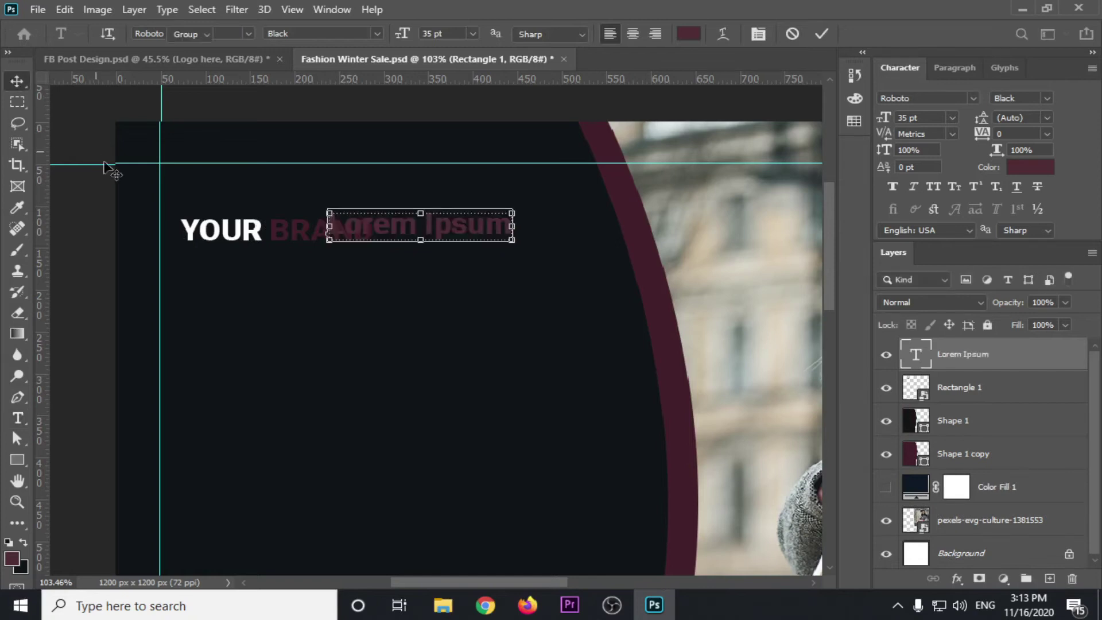
key(v)
key(Delete)
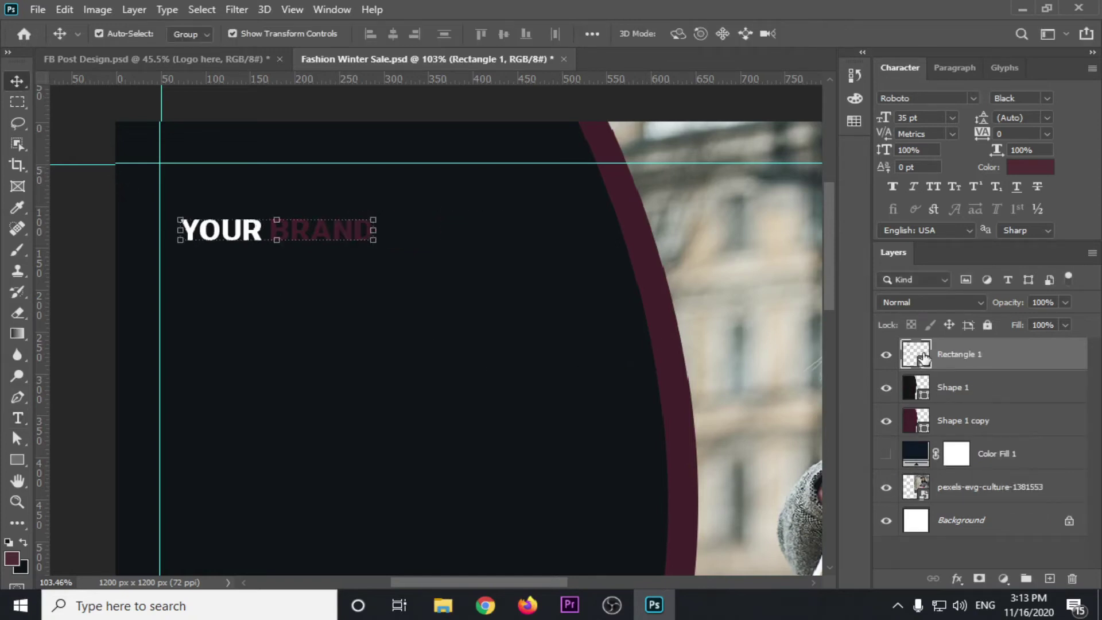
Inside the YOUR BRAND smart object, recolour the text to #4f2c36 and close it.
double_click(921, 356)
key(t)
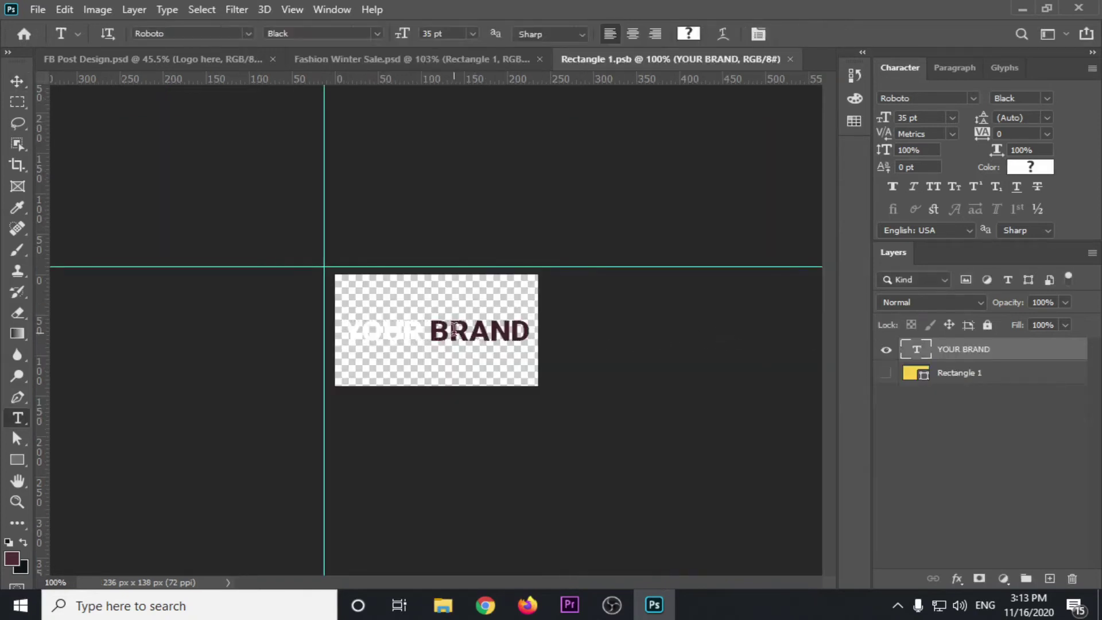
click(433, 324)
key(ctrl+a)
click(1030, 166)
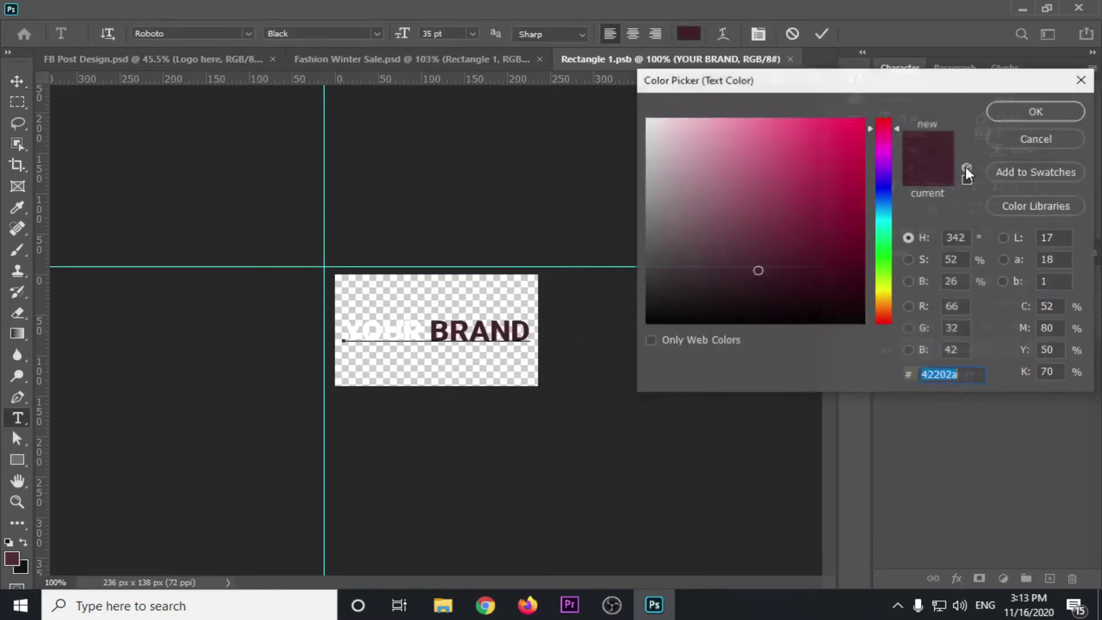
click(743, 260)
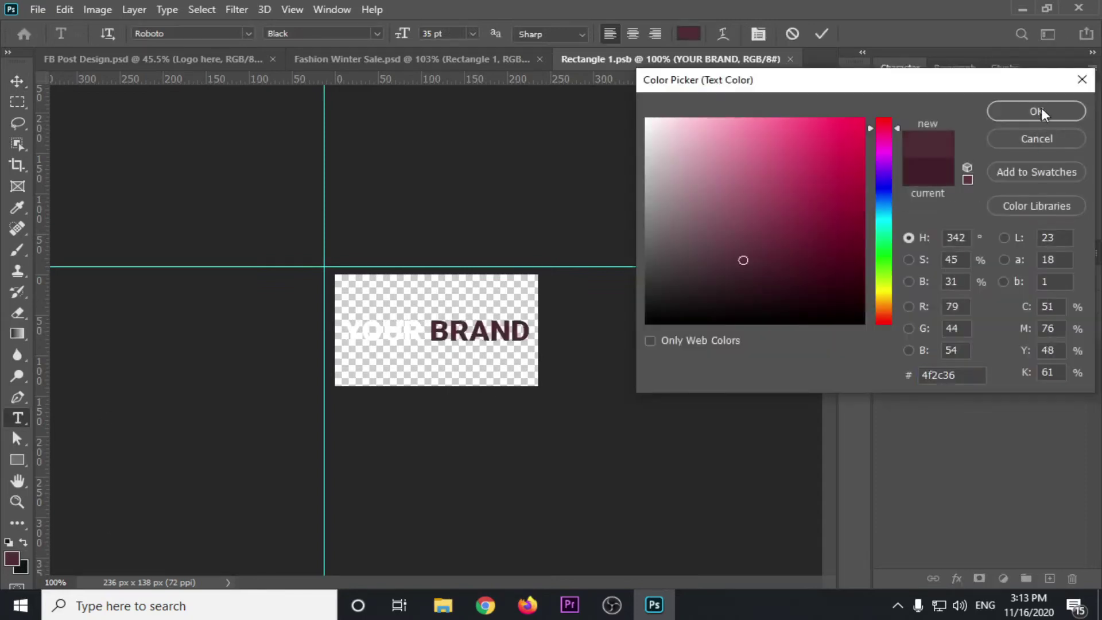
click(1036, 112)
click(17, 81)
key(ctrl)
click(748, 59)
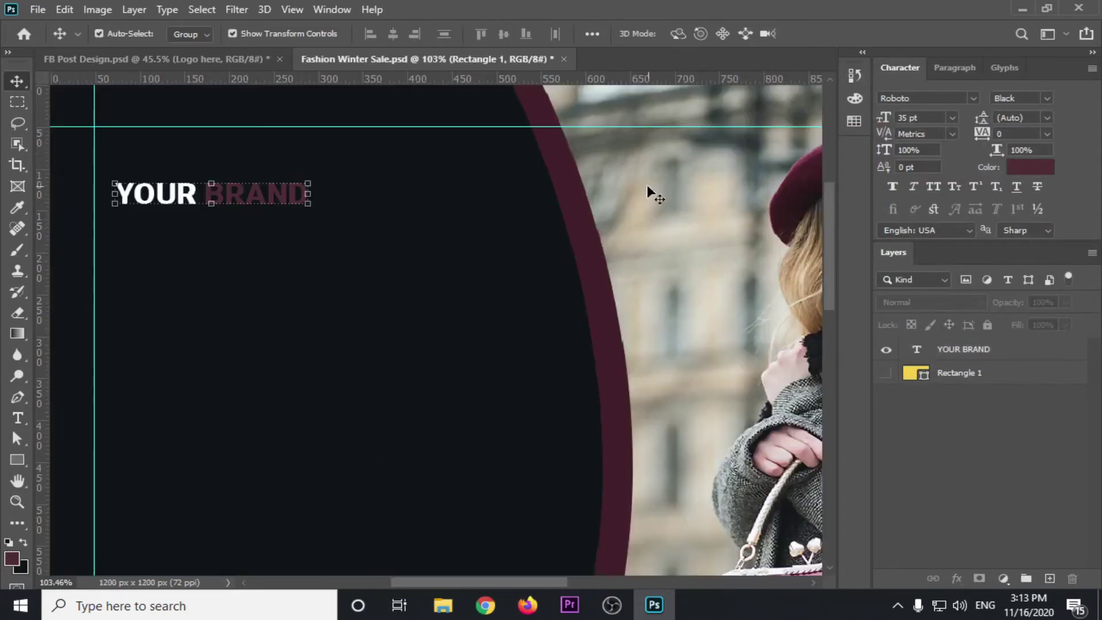
Fill the curved Shape 1 copy stripe with the #4f2c36 maroon swatch.
scroll(396, 253, down, 1)
scroll(396, 252, down, 1)
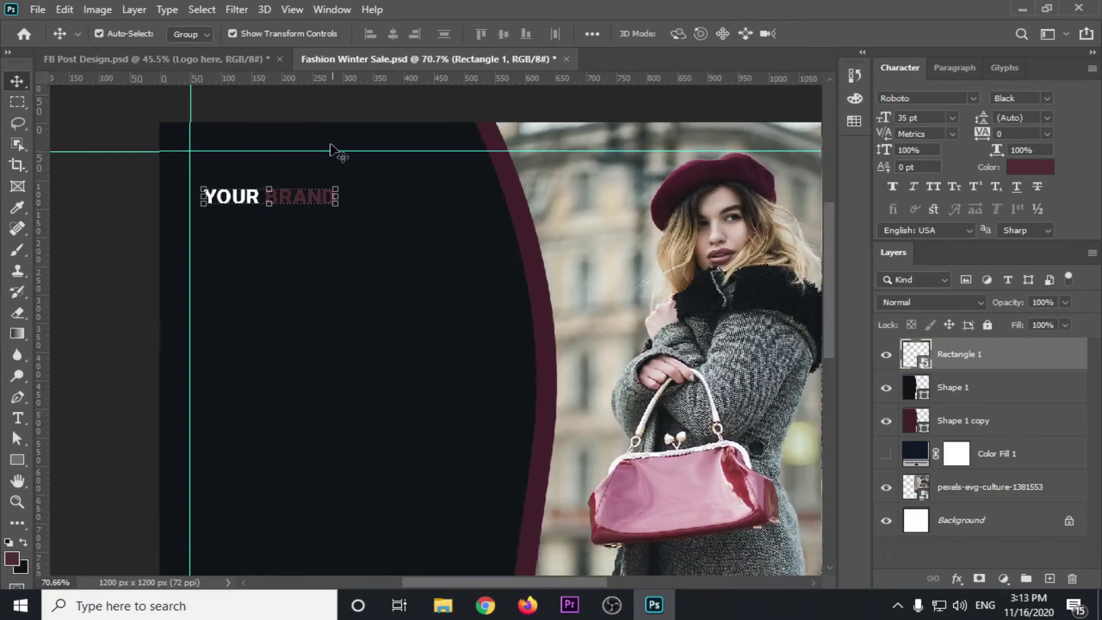
click(315, 111)
scroll(349, 275, down, 1)
scroll(347, 275, down, 1)
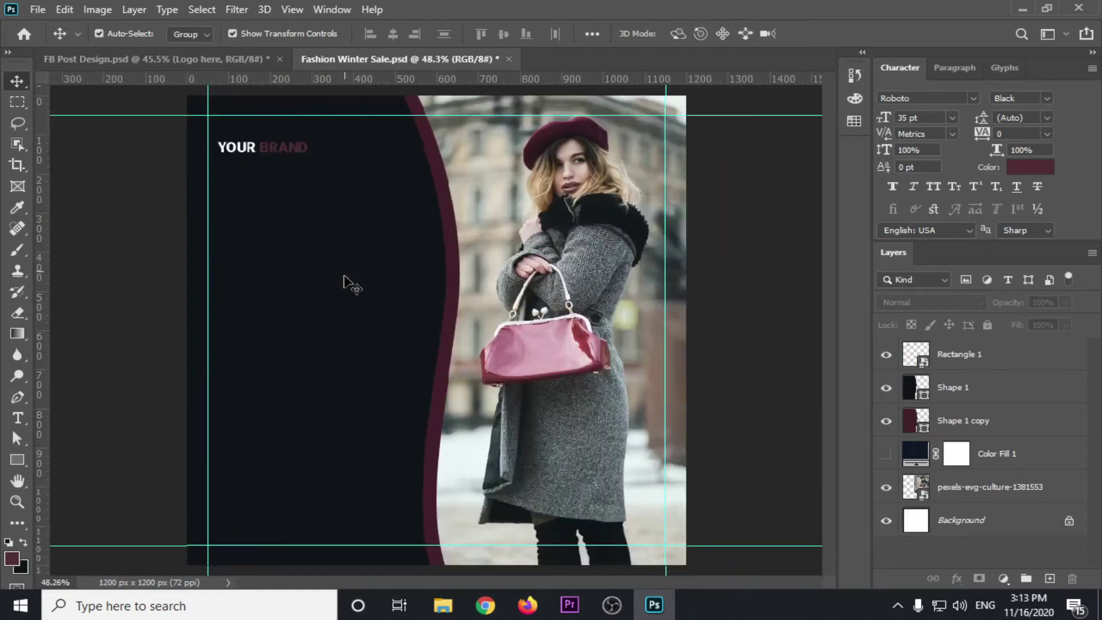
click(462, 295)
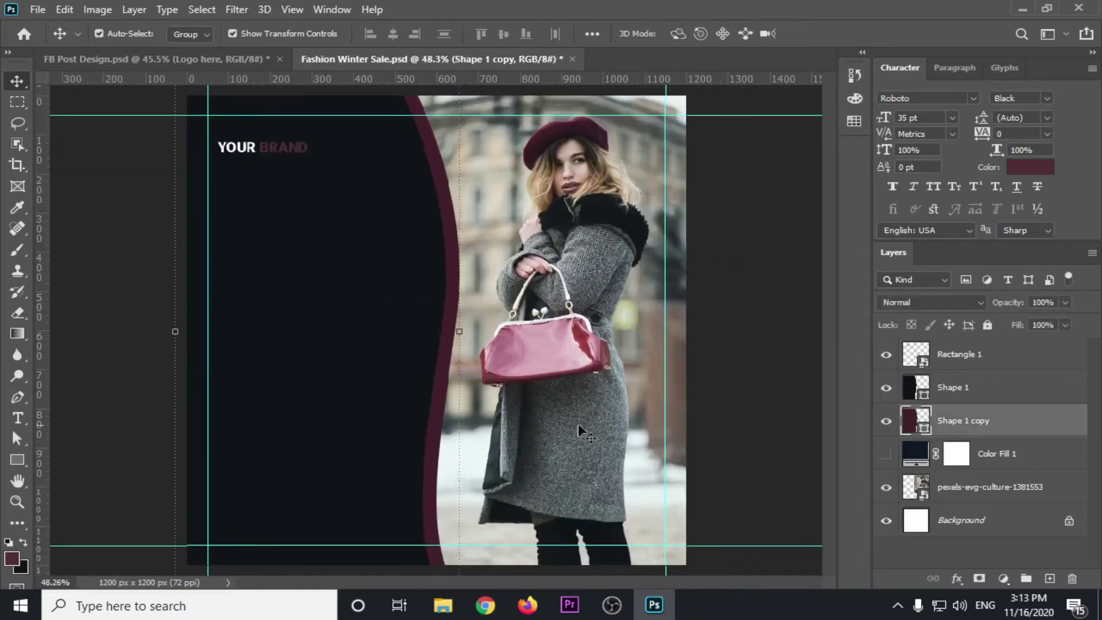
click(19, 460)
click(192, 33)
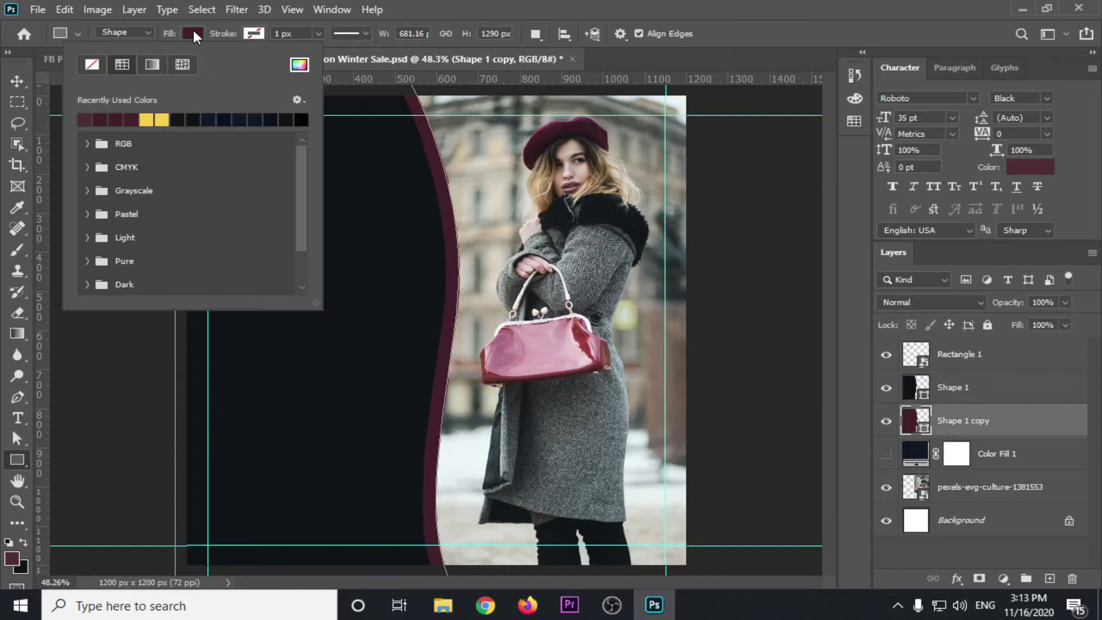
click(87, 117)
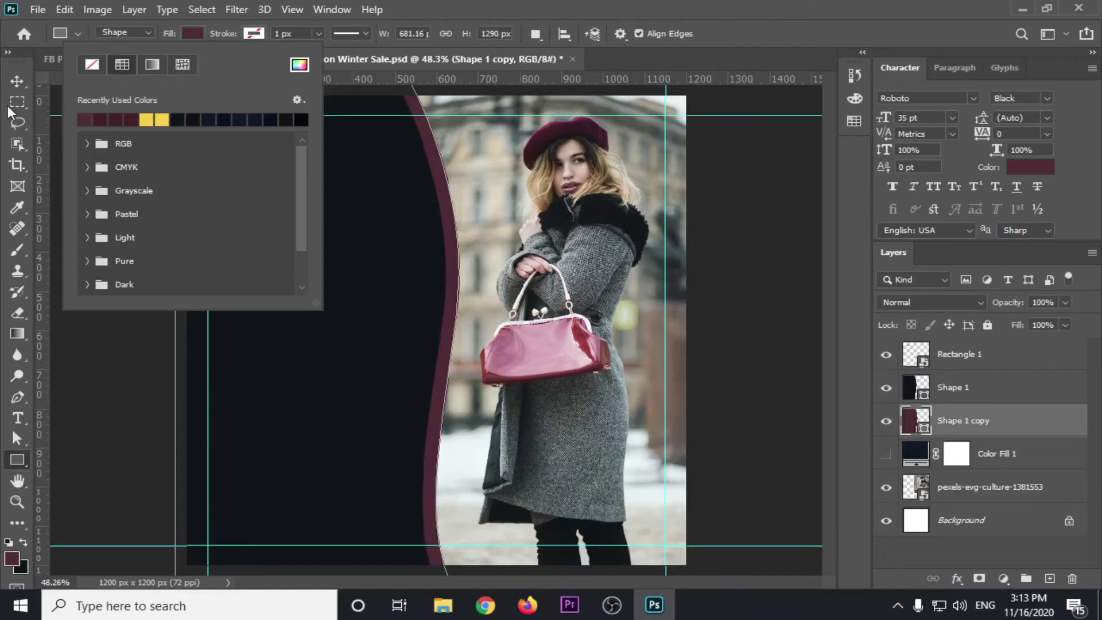
click(16, 81)
click(733, 287)
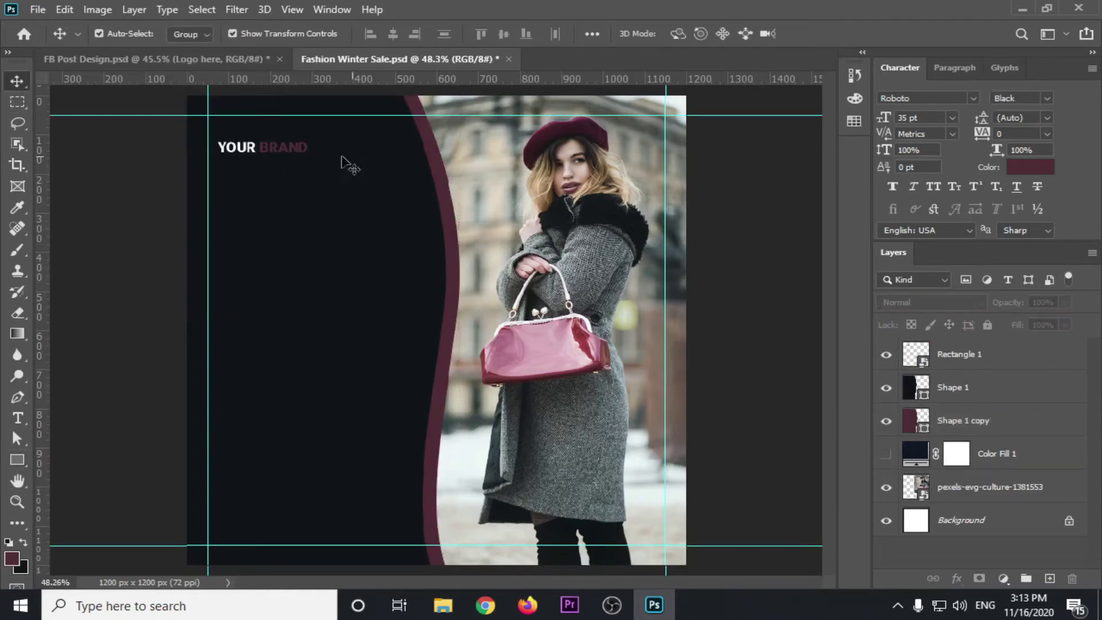
click(277, 149)
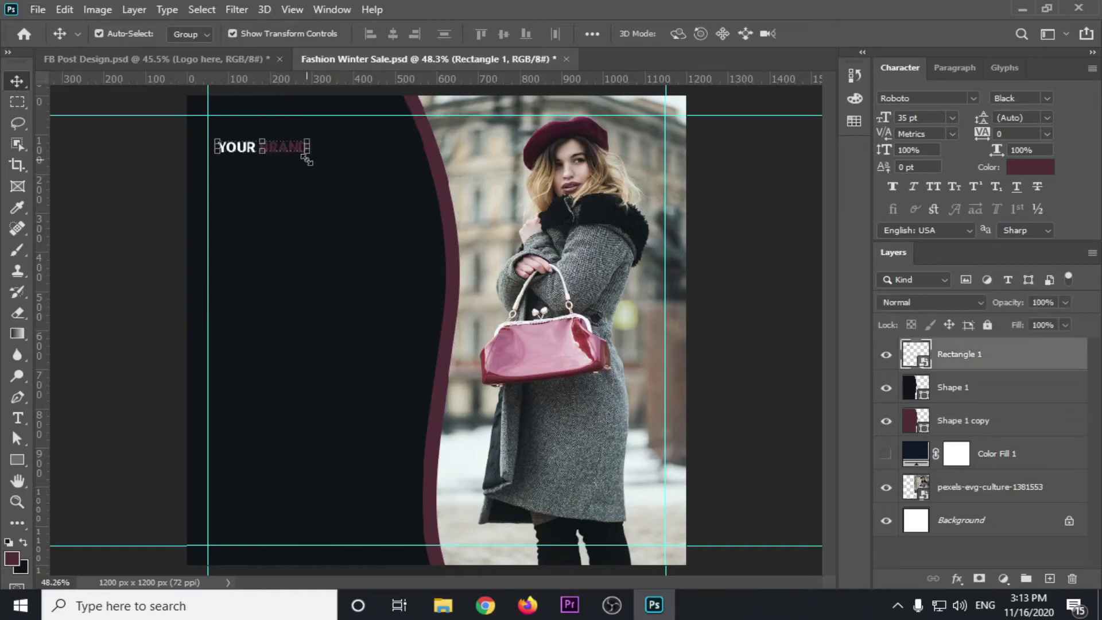
Scale up the YOUR BRAND logo and align it to the top-left guides.
drag(308, 155, 377, 208)
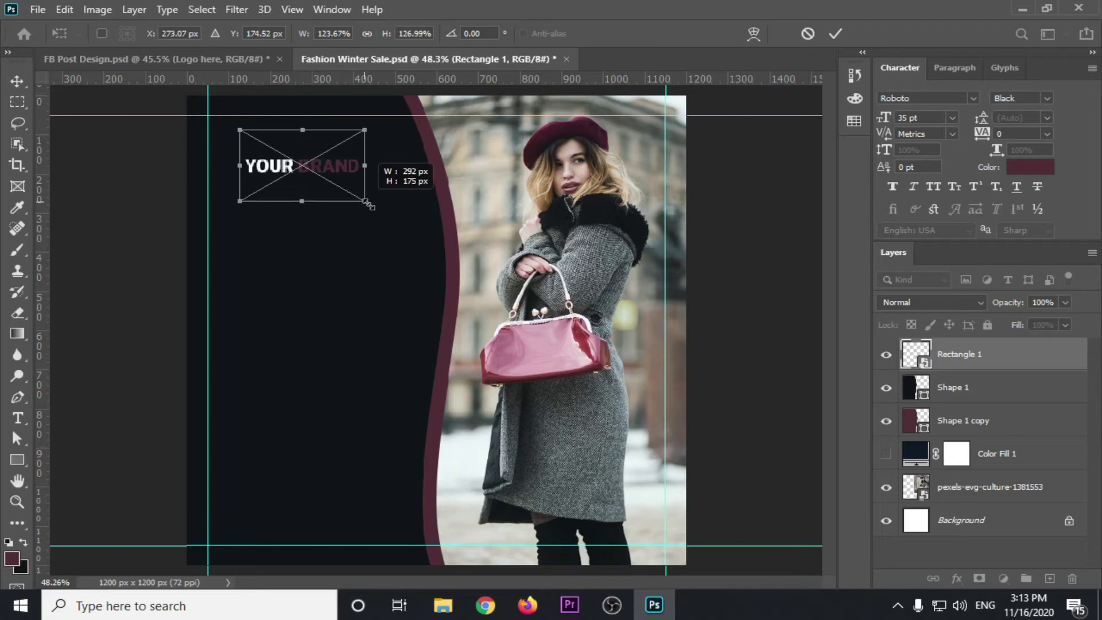
drag(377, 207, 394, 214)
drag(348, 171, 373, 169)
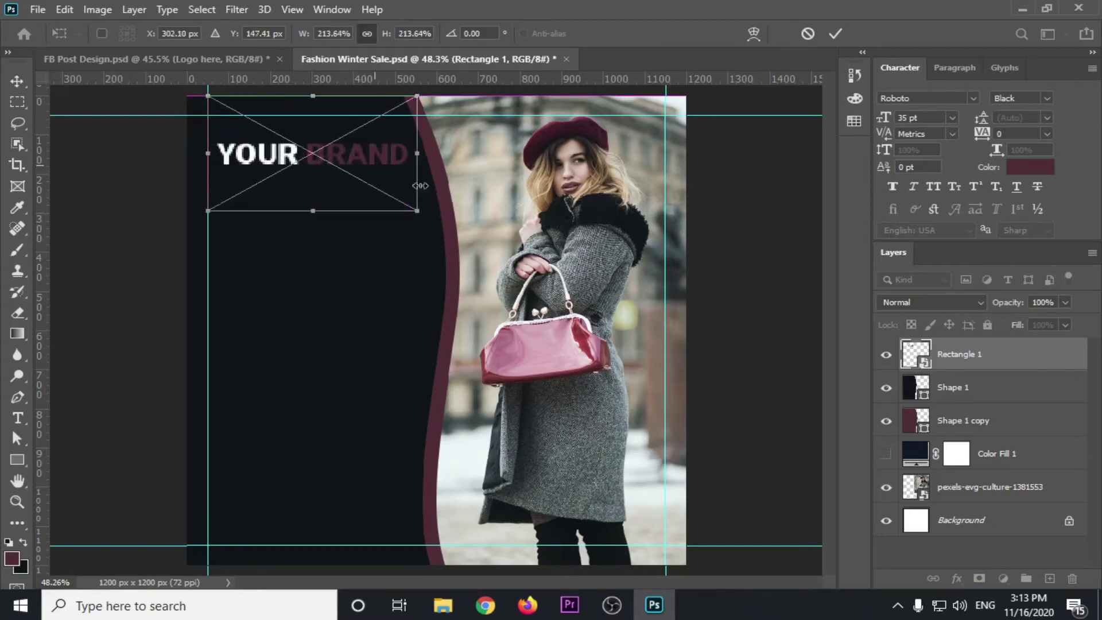
drag(413, 211, 389, 195)
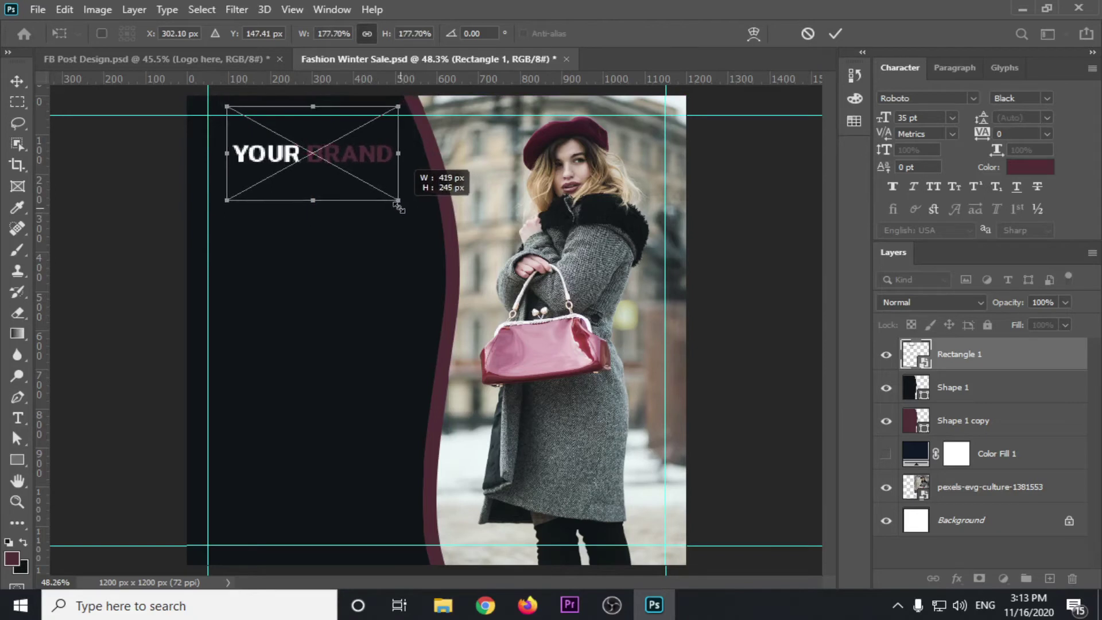
mouse_move(357, 154)
mouse_down()
mouse_move(342, 144)
mouse_move(363, 156)
mouse_up()
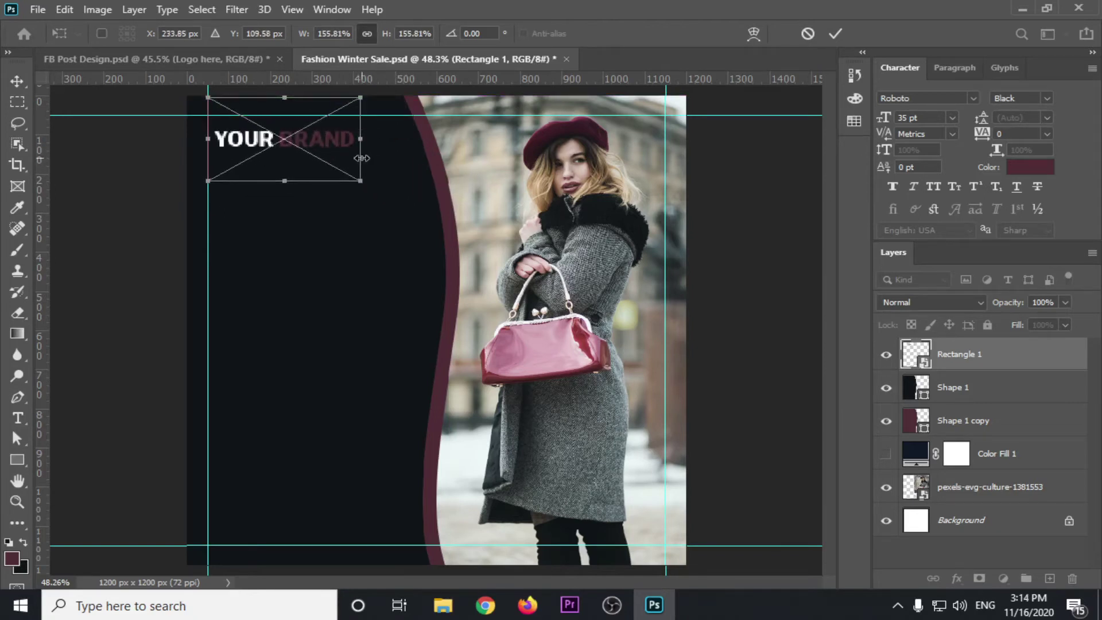
key(Return)
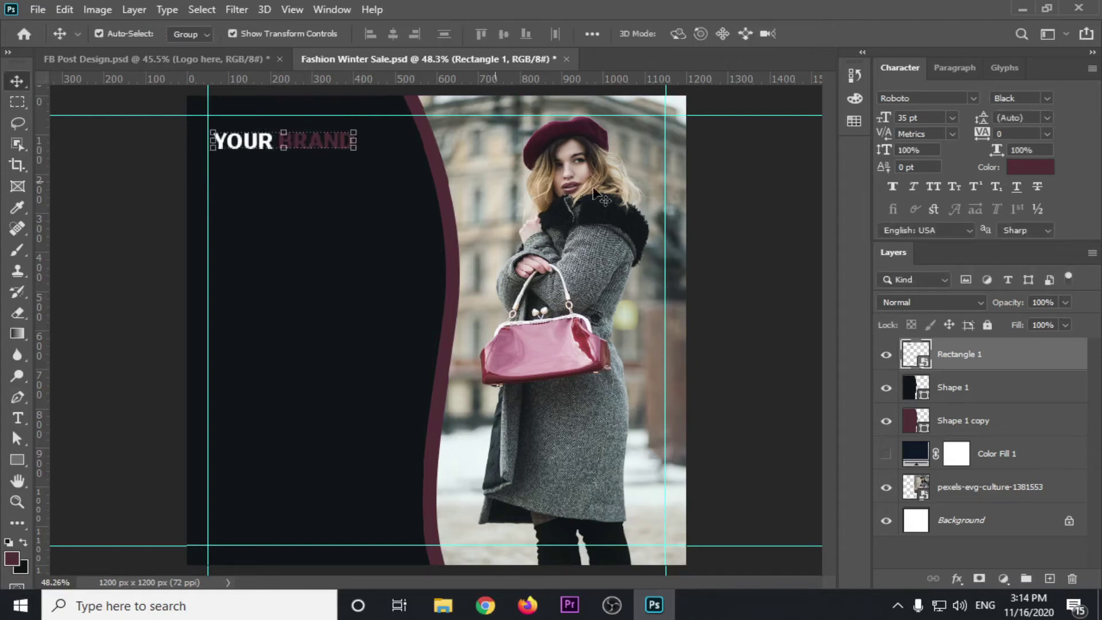
Enlarge the logo further, to about 129%, and move it up-left onto the guides.
click(701, 201)
key(ctrl+minus)
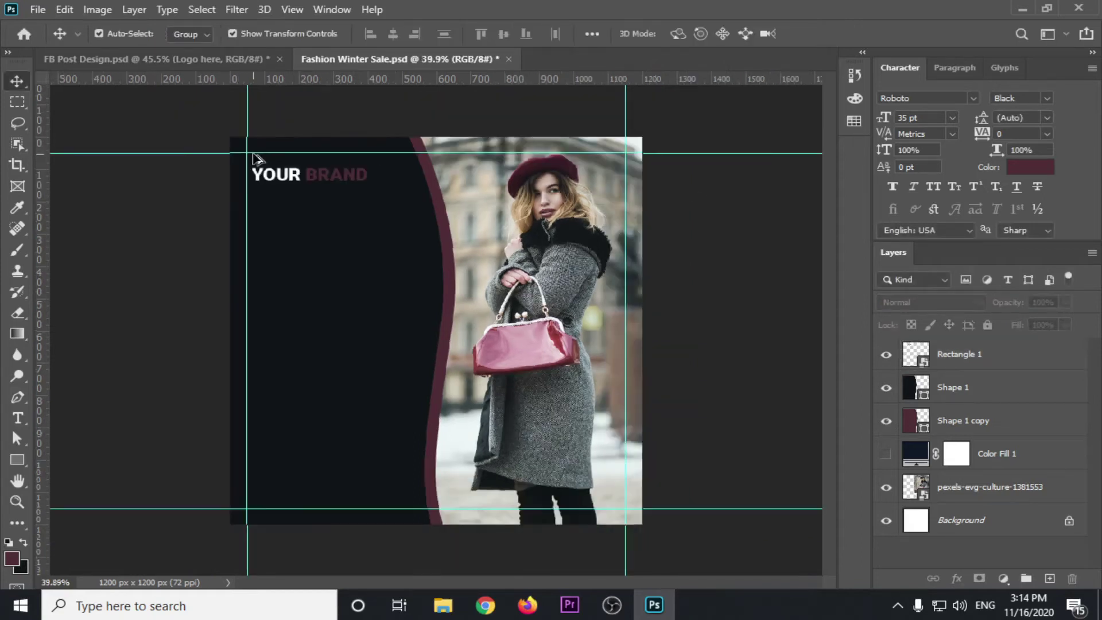
scroll(278, 167, up, 2)
scroll(307, 192, up, 2)
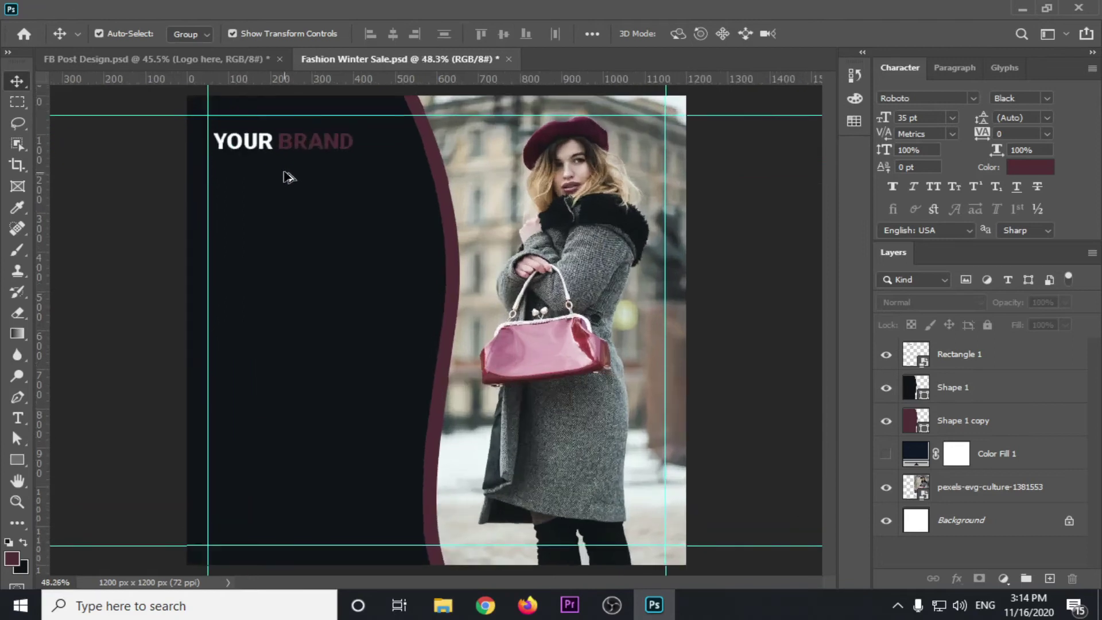
scroll(289, 177, up, 2)
scroll(290, 239, up, 2)
scroll(290, 241, up, 2)
scroll(362, 226, up, 3)
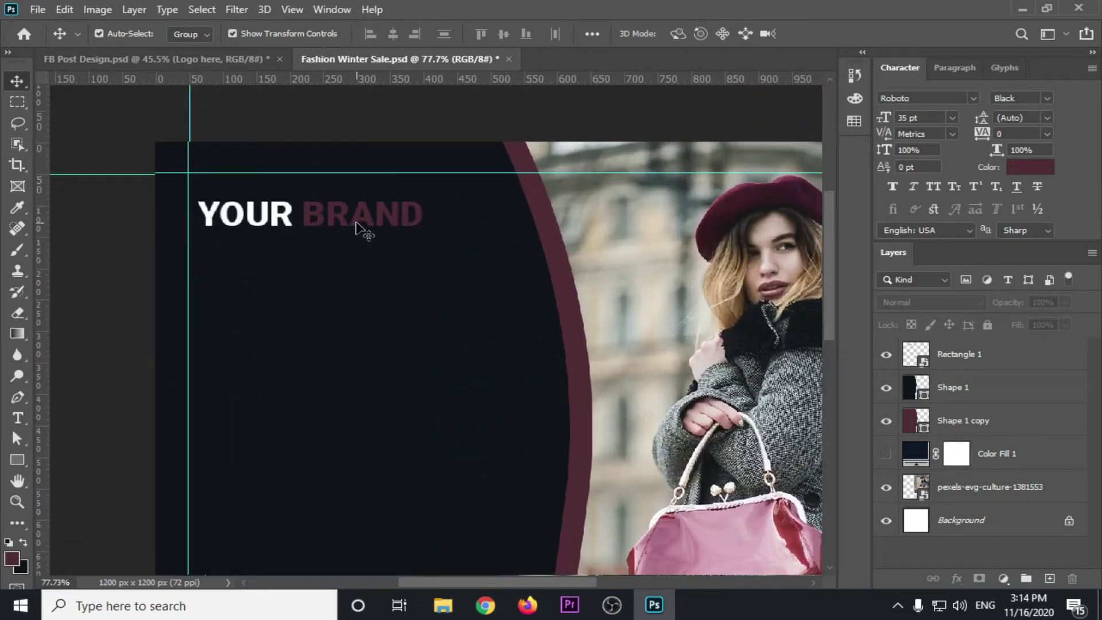
click(357, 225)
mouse_move(423, 228)
mouse_down()
mouse_move(437, 279)
mouse_move(415, 267)
mouse_up()
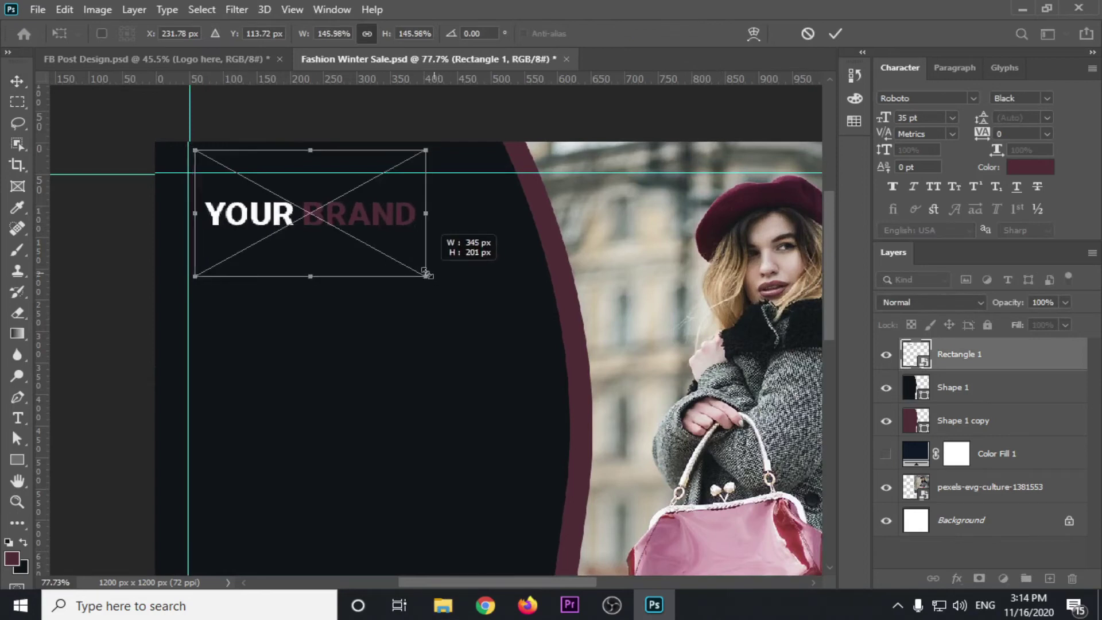
drag(378, 218, 241, 228)
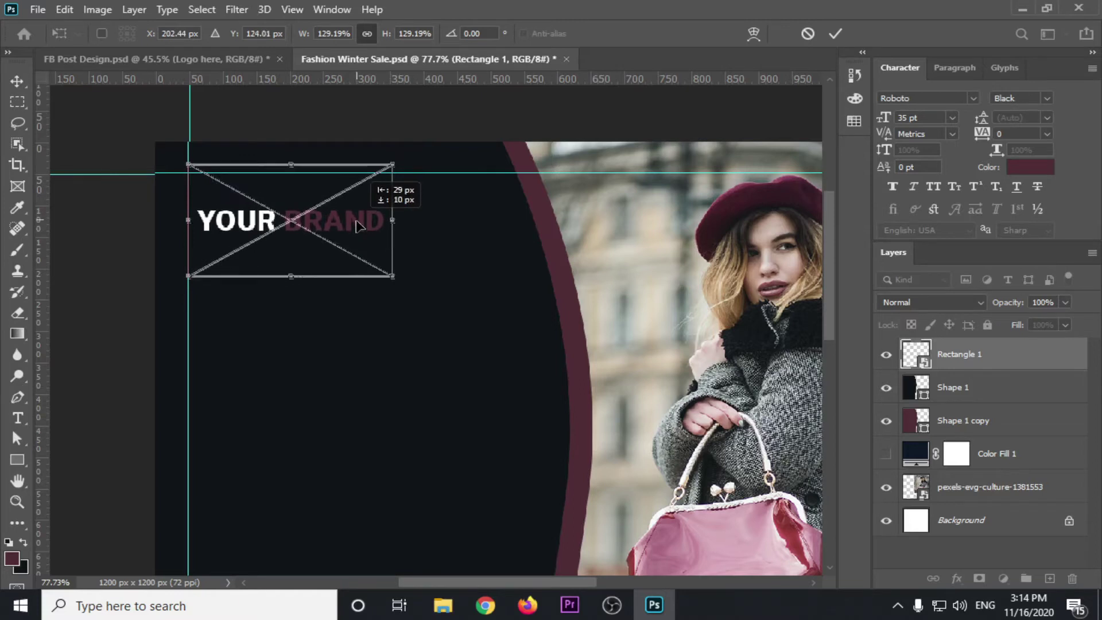
Apply the logo transform and rename the Rectangle 1 layer to 'logo'.
key(Return)
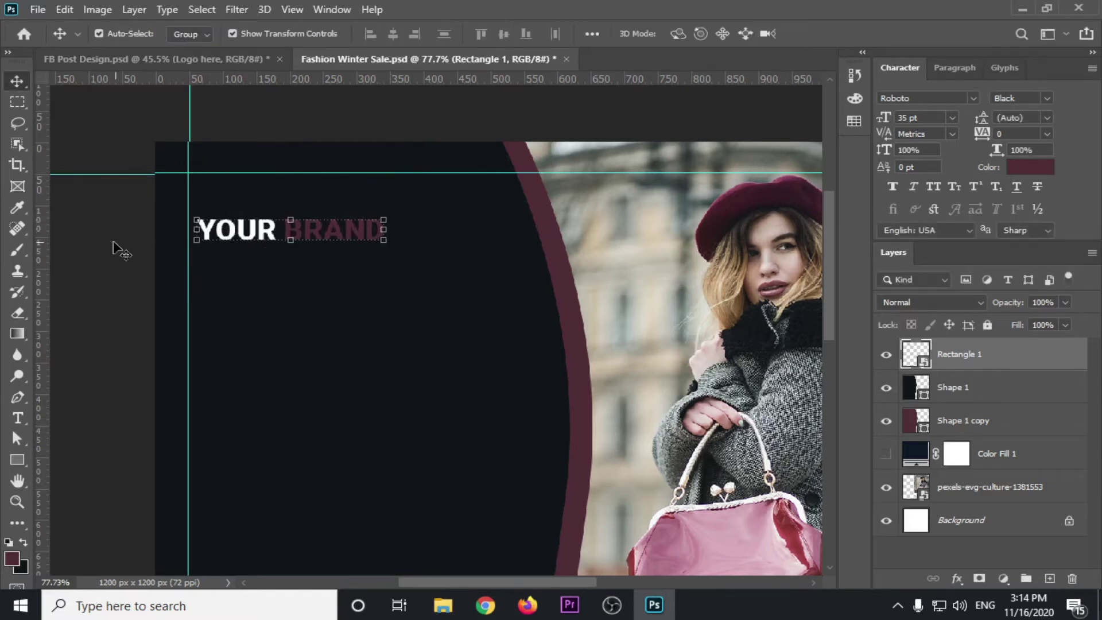
scroll(118, 249, down, 3)
scroll(115, 248, down, 2)
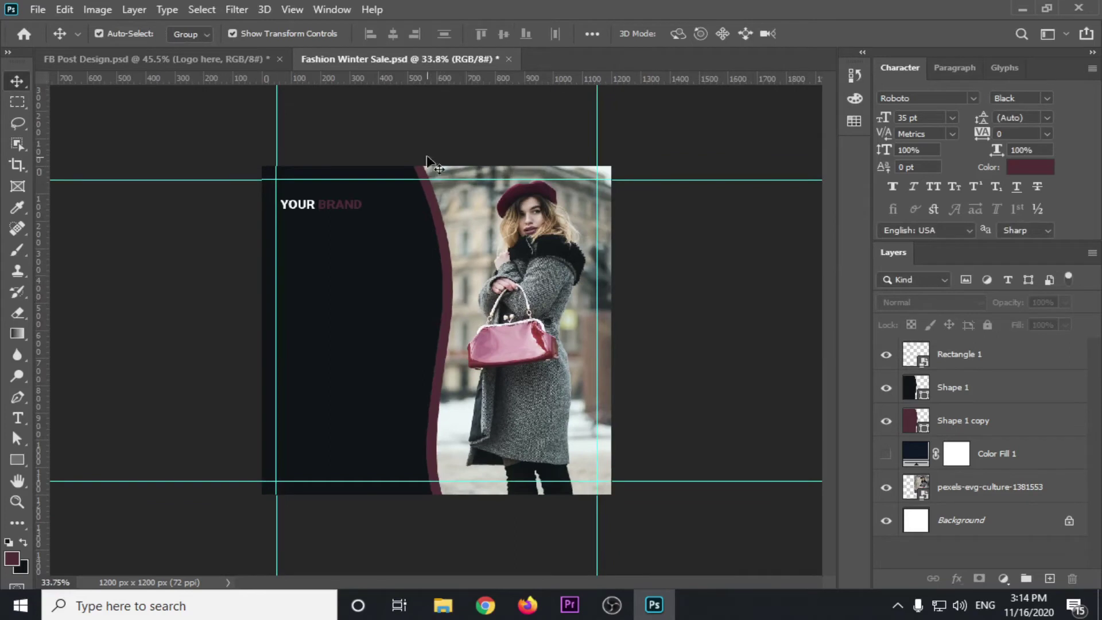
click(968, 357)
double_click(969, 354)
text(logo)
key(Return)
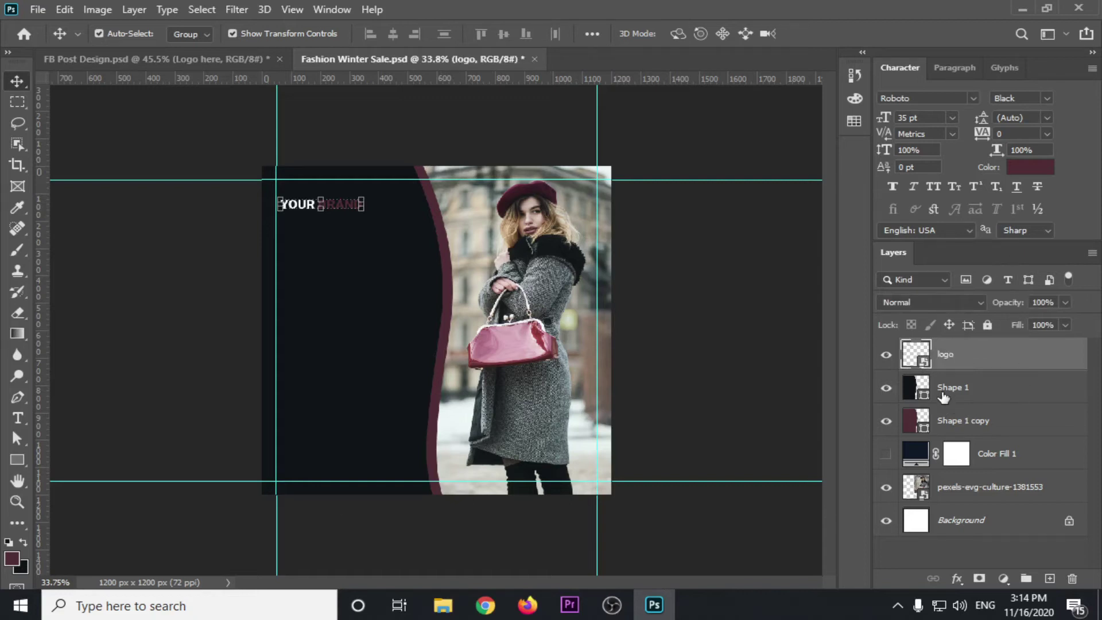
Lock Shape 1 and Shape 1 copy, delete Color Fill 1, and lock the photo layer.
click(943, 395)
shift+click(962, 420)
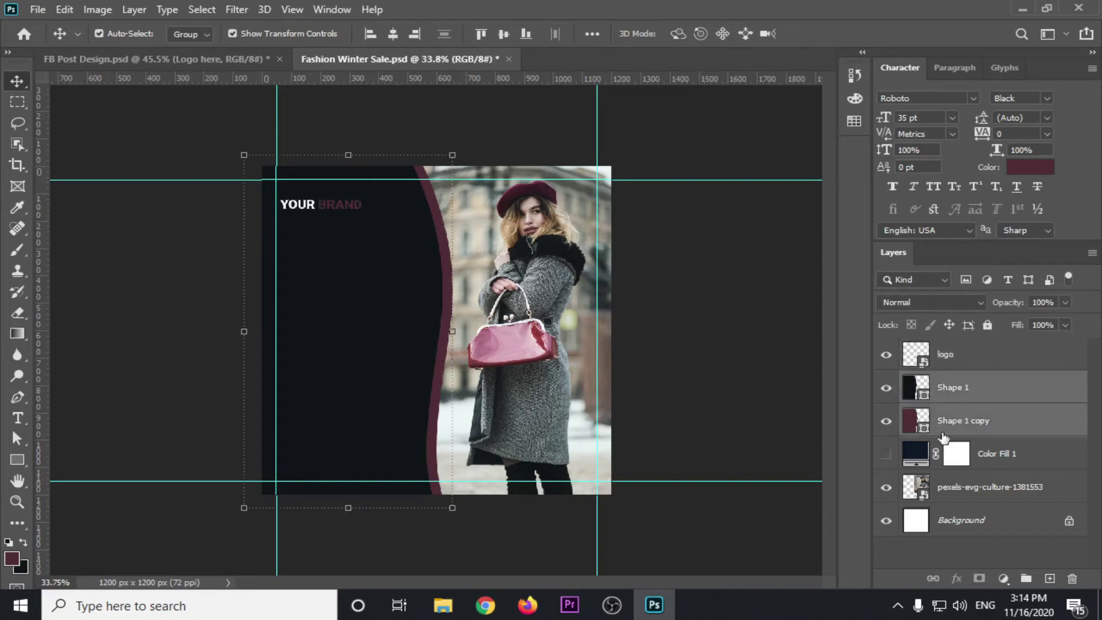
click(988, 324)
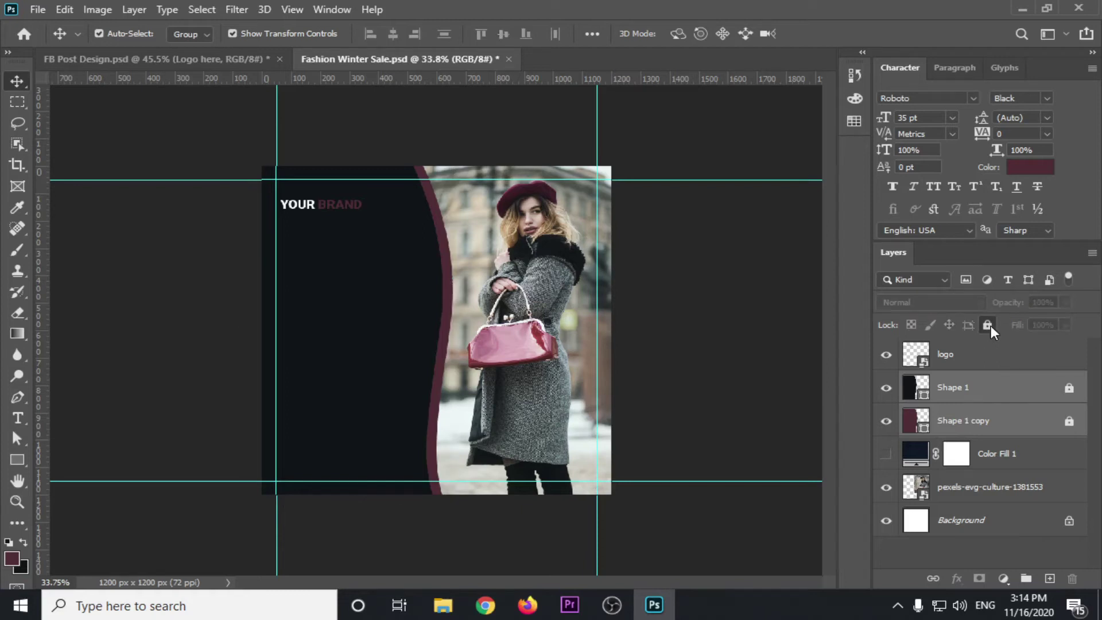
click(999, 458)
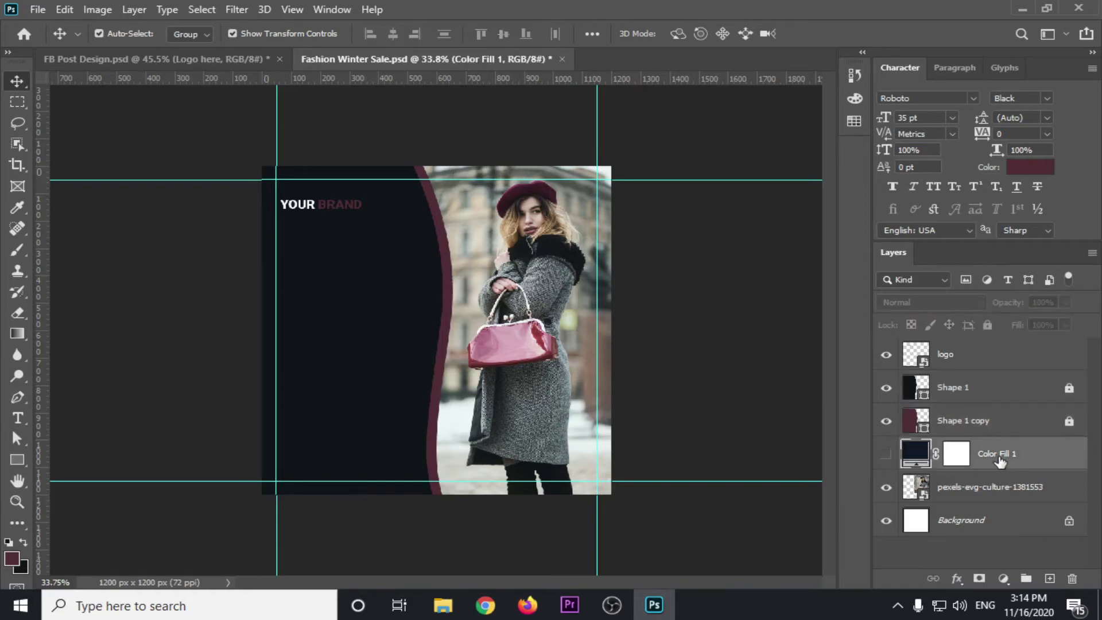
key(Delete)
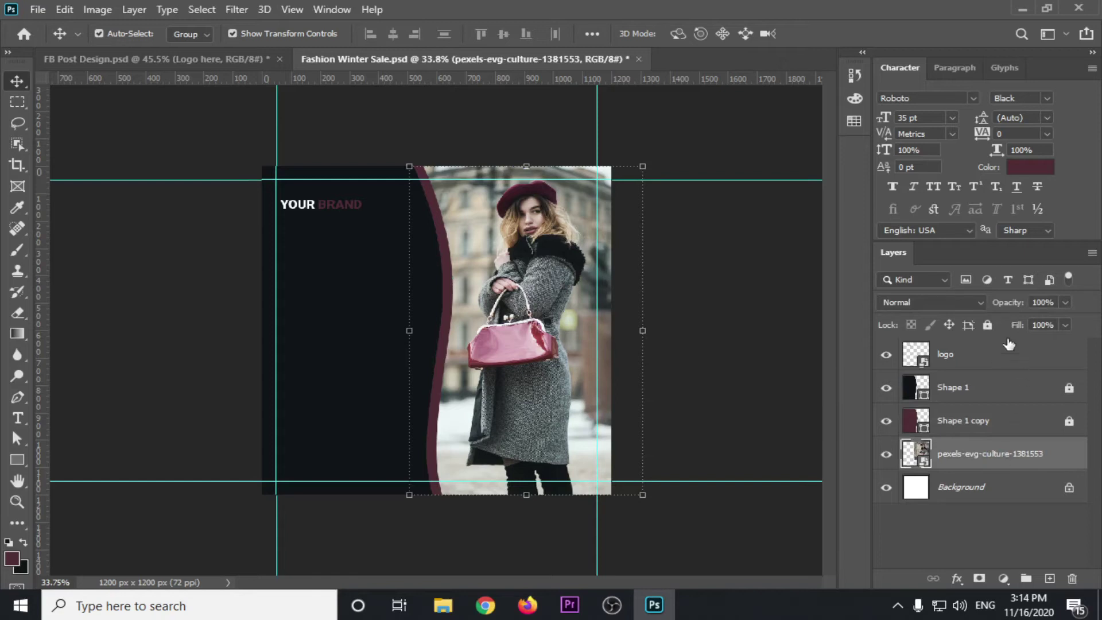
click(987, 324)
click(494, 115)
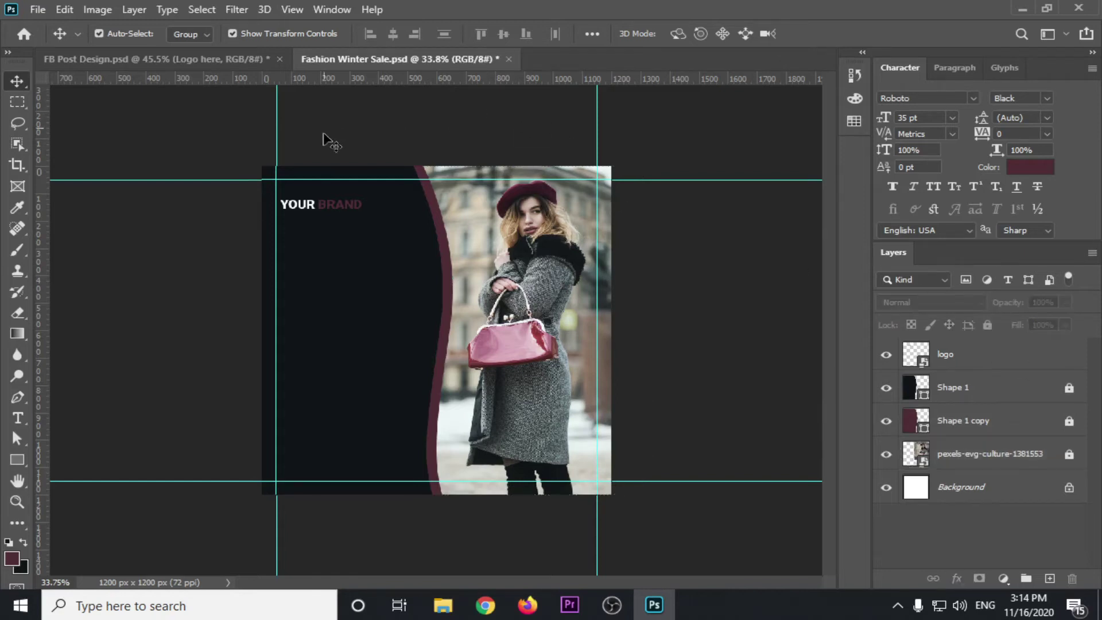
Drag the FB Post Design Text group into the Fashion Winter Sale post.
click(202, 61)
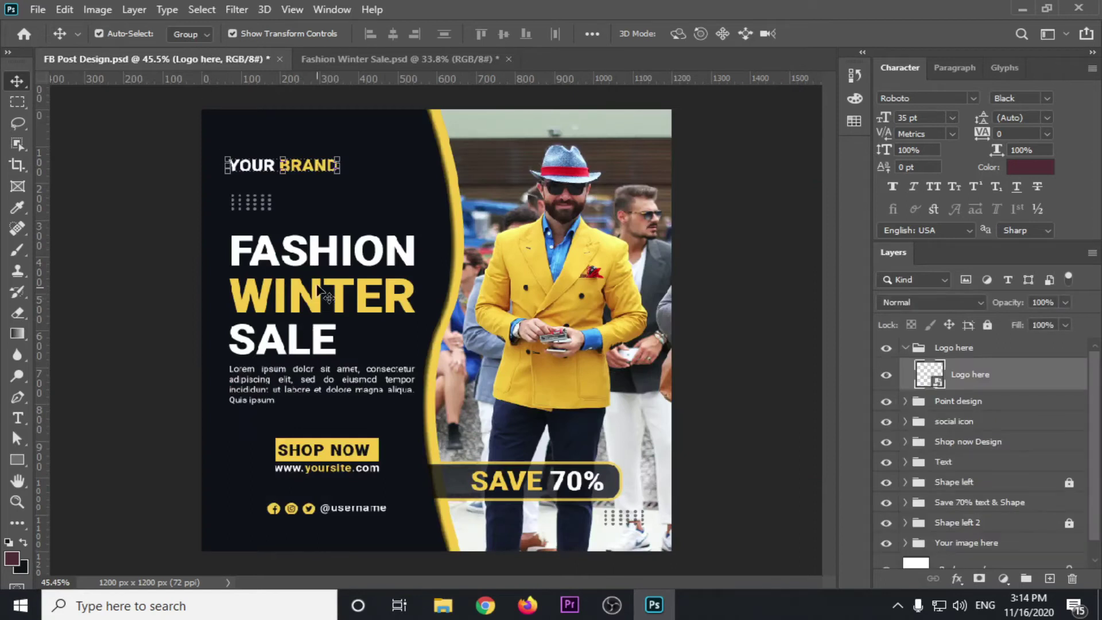
click(295, 301)
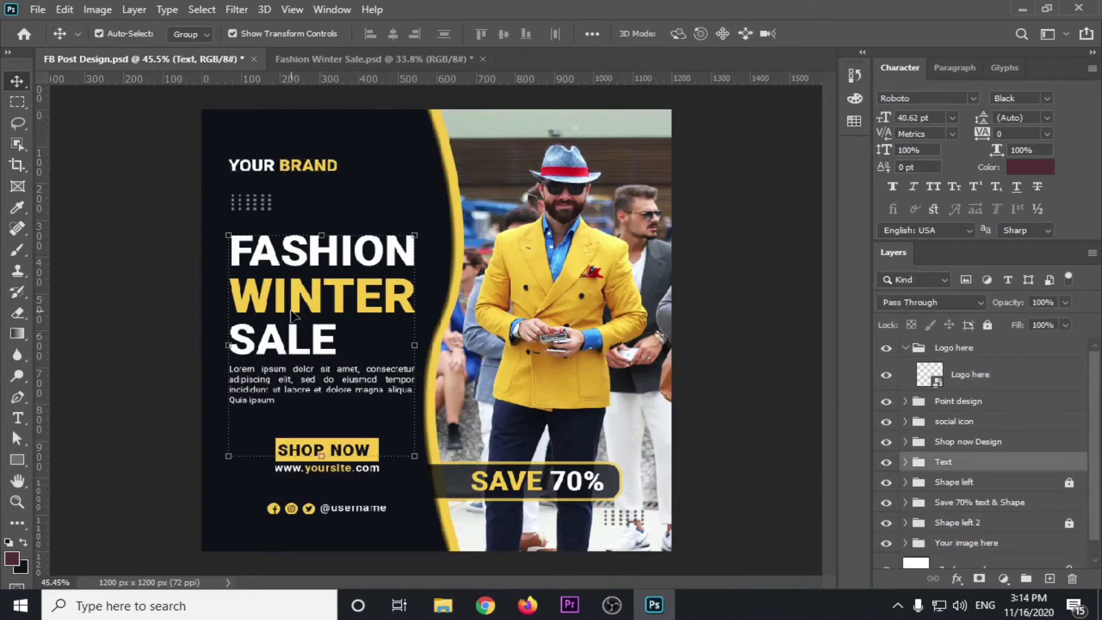
key(t)
mouse_move(237, 243)
mouse_down()
mouse_move(342, 335)
mouse_move(440, 323)
mouse_move(427, 328)
mouse_up()
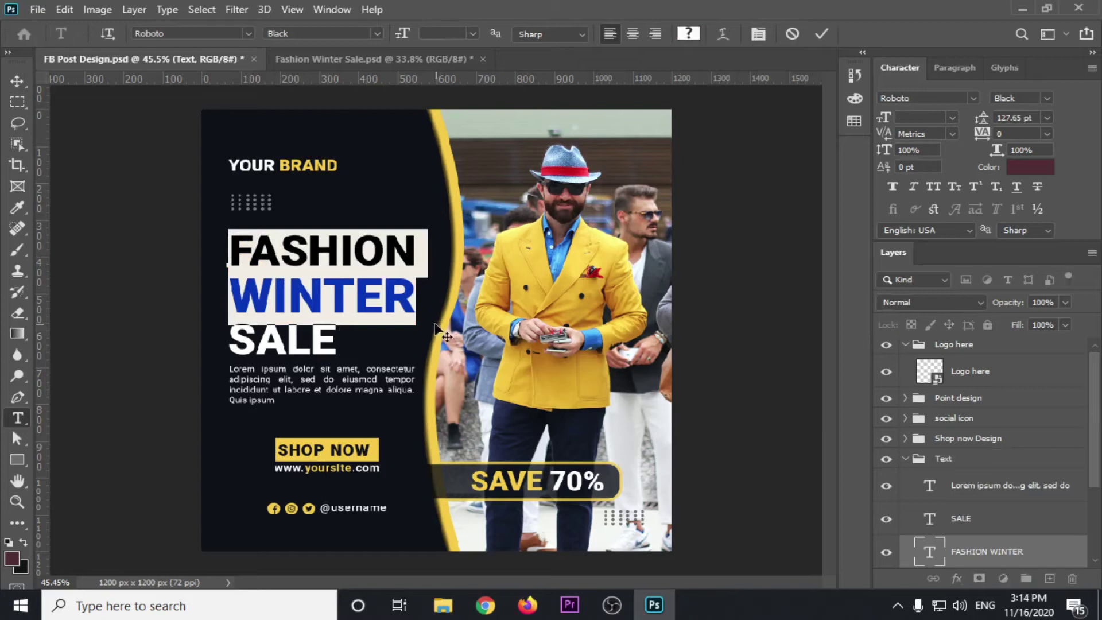
click(17, 81)
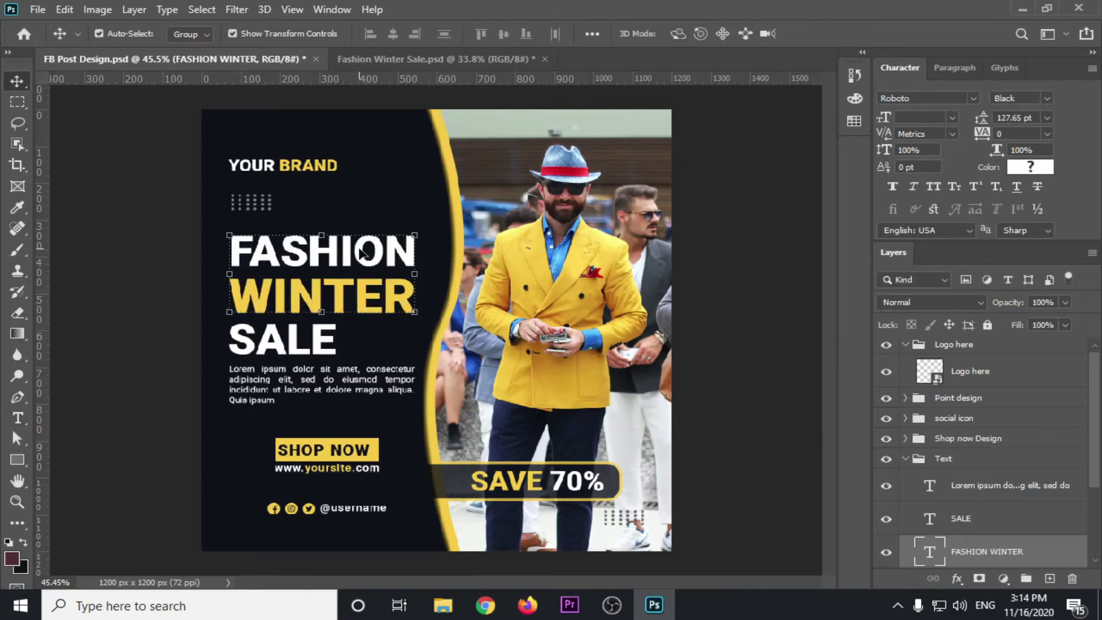
mouse_move(361, 253)
mouse_down()
mouse_move(394, 255)
mouse_move(361, 310)
mouse_move(347, 293)
mouse_up()
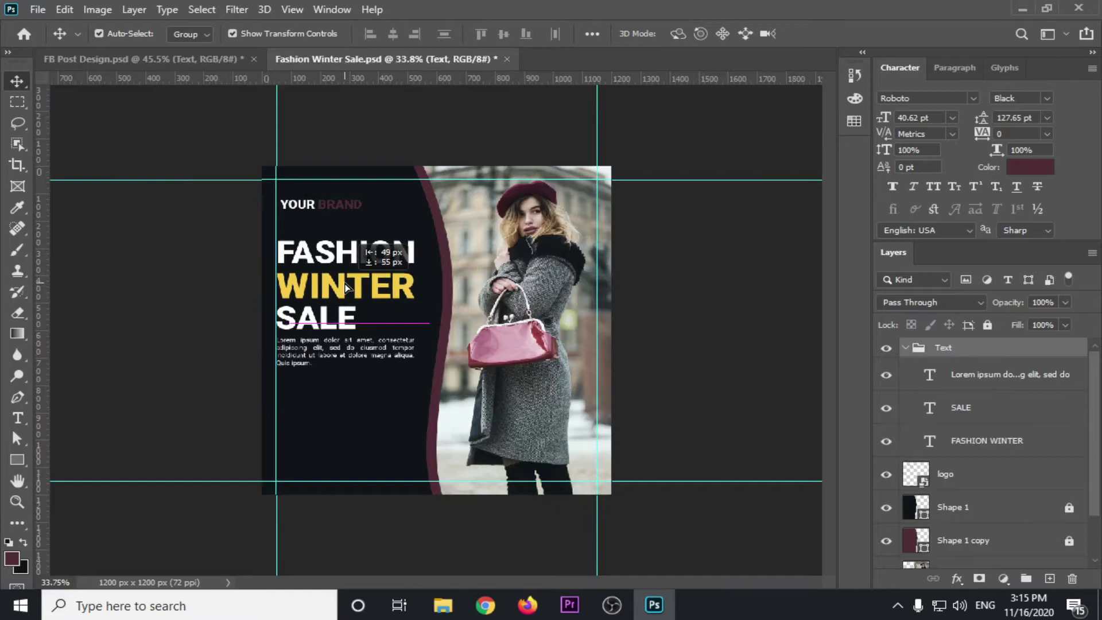
click(698, 278)
Select the copied Text group and FASHION WINTER layer, and set Auto-Select to Layer.
key(ctrl+plus)
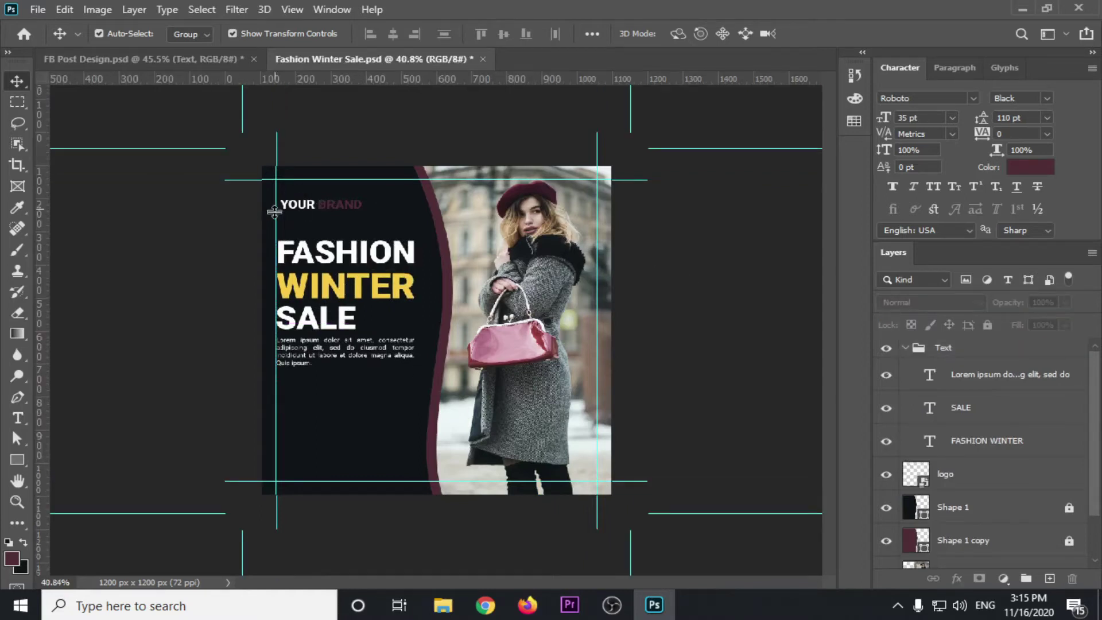
scroll(229, 254, up, 2)
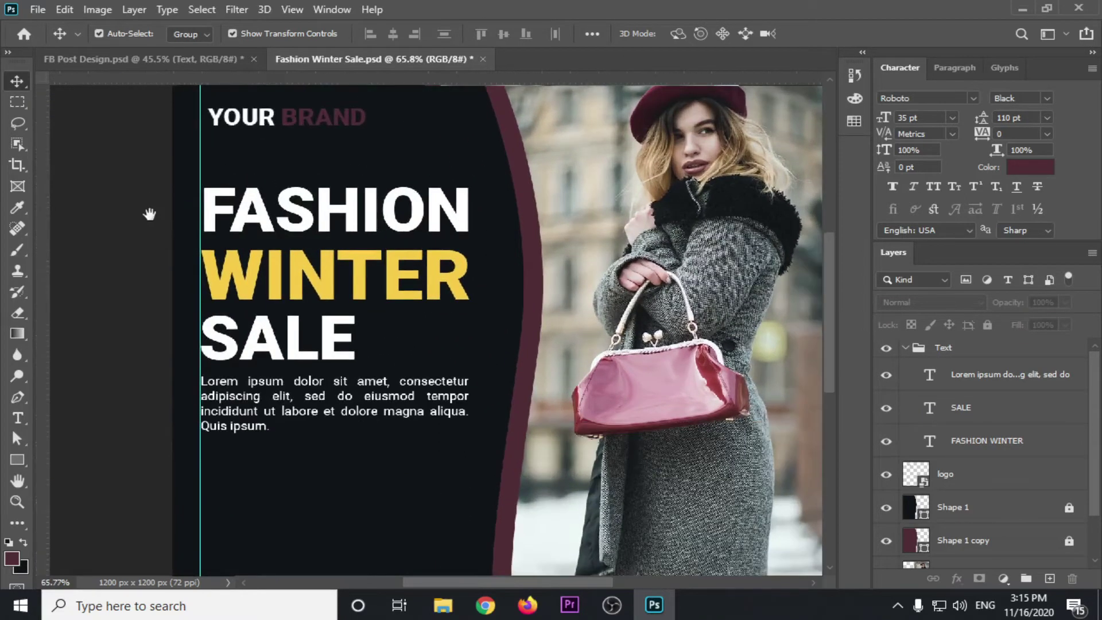
scroll(172, 230, up, 1)
scroll(218, 256, up, 1)
click(304, 275)
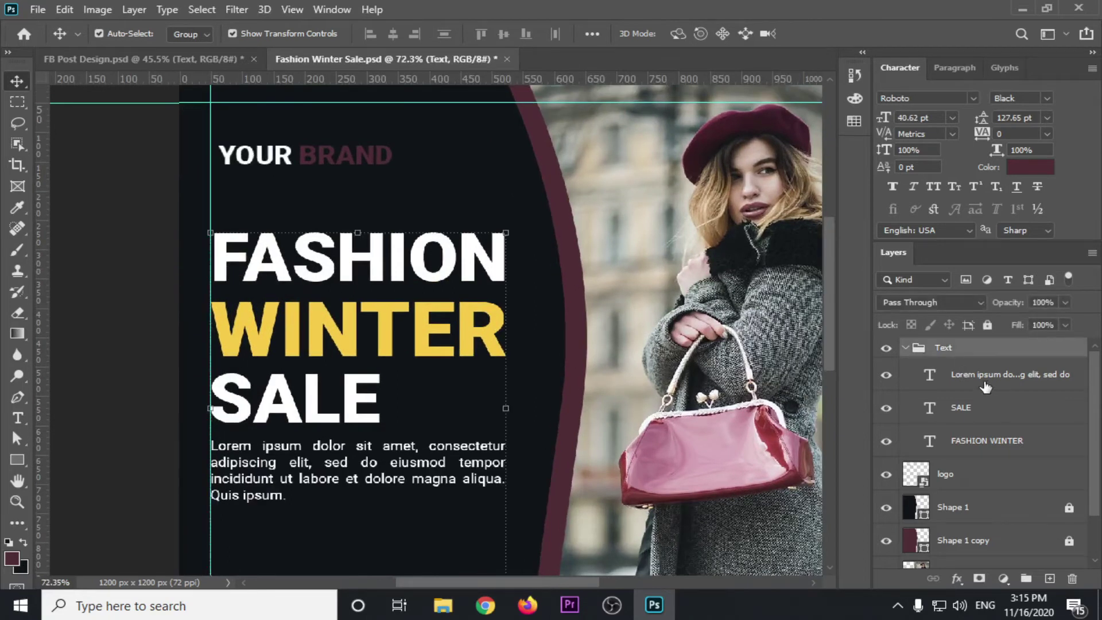
ctrl+click(985, 442)
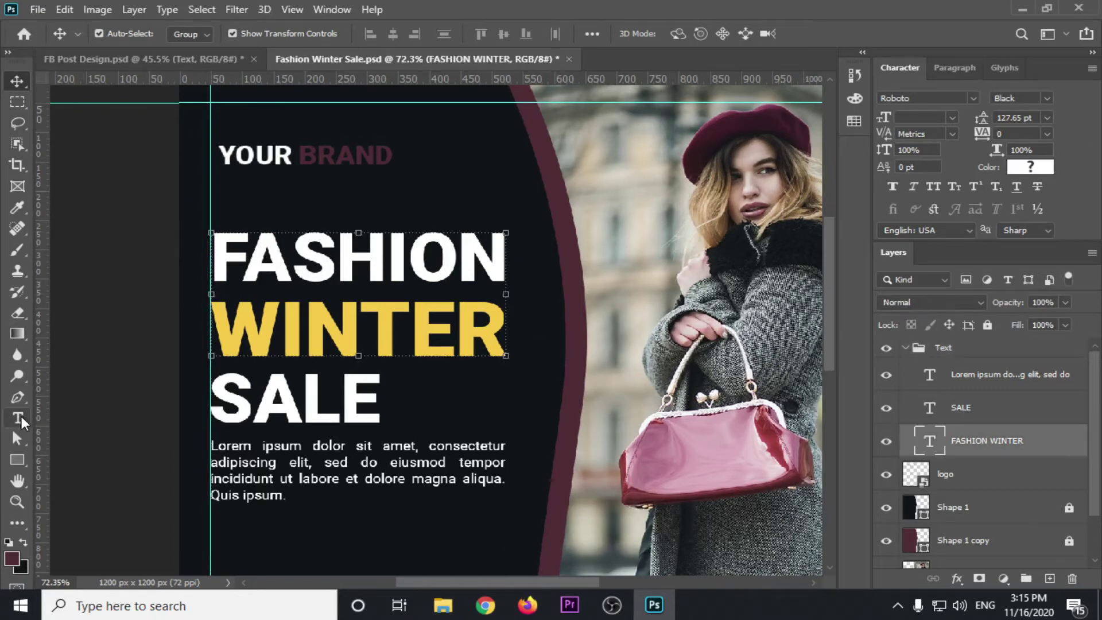
click(193, 35)
click(183, 57)
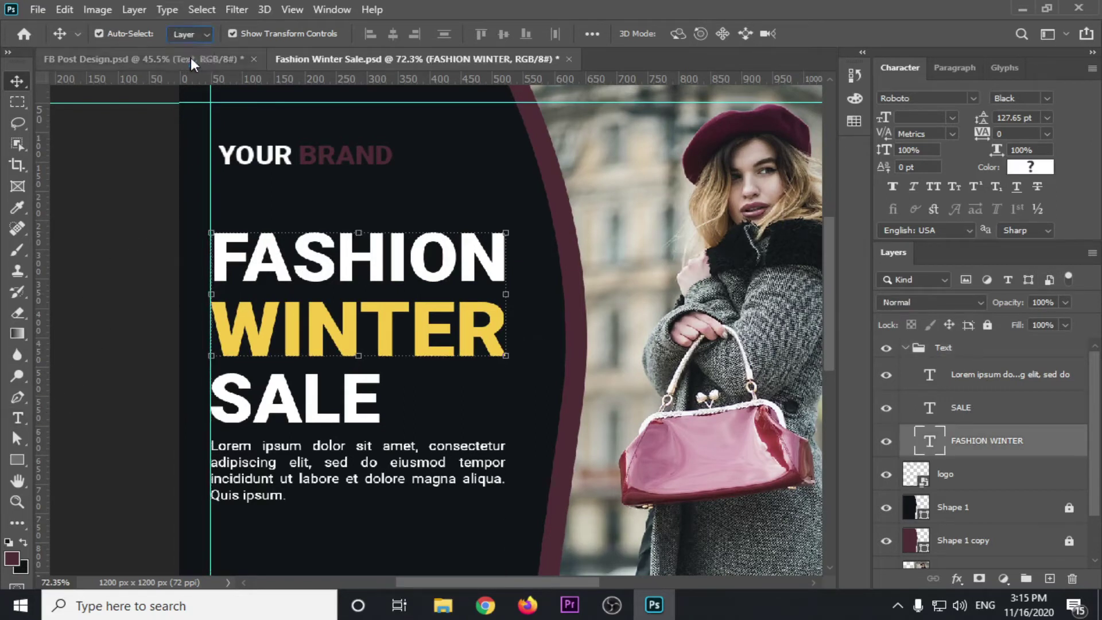
click(23, 425)
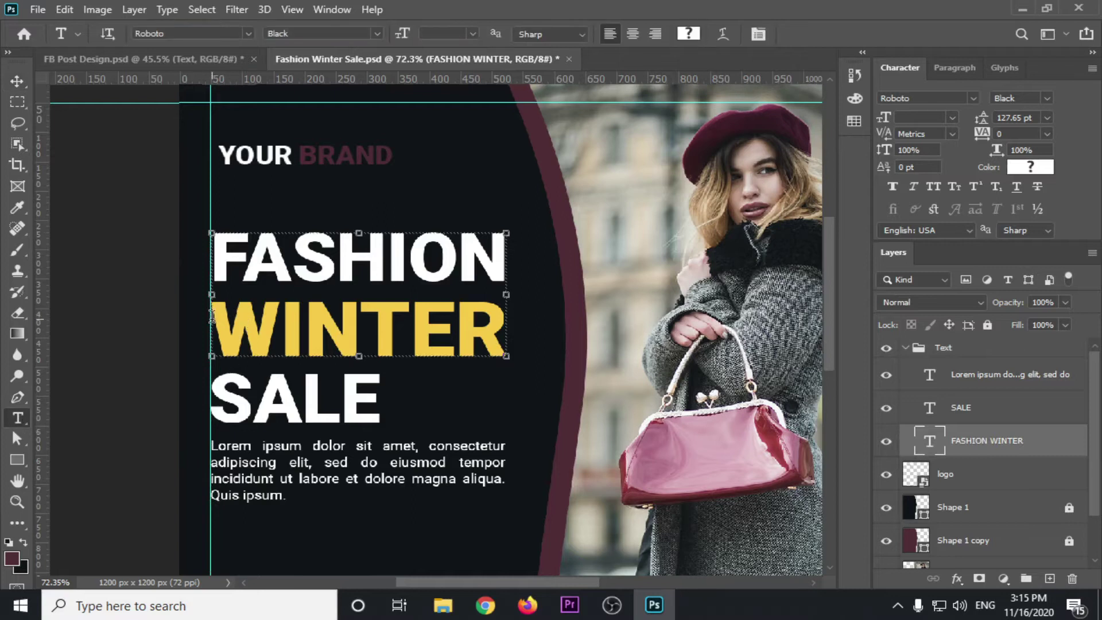
Colour the word WINTER #4f2c36, sampled from the maroon curve, and commit the edit.
drag(212, 318, 507, 330)
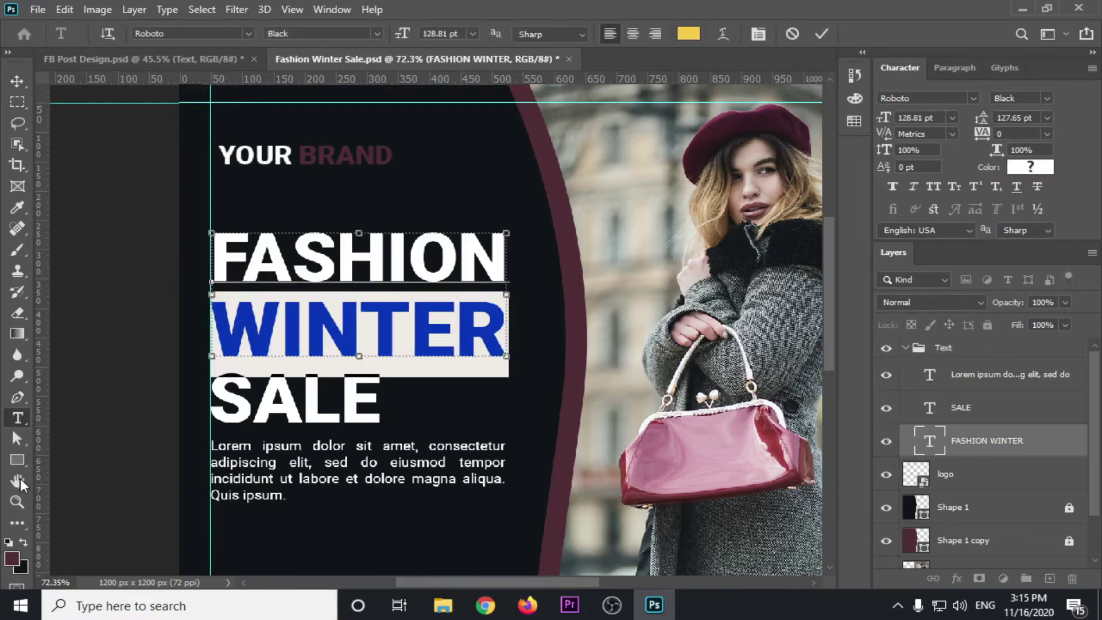
click(1035, 174)
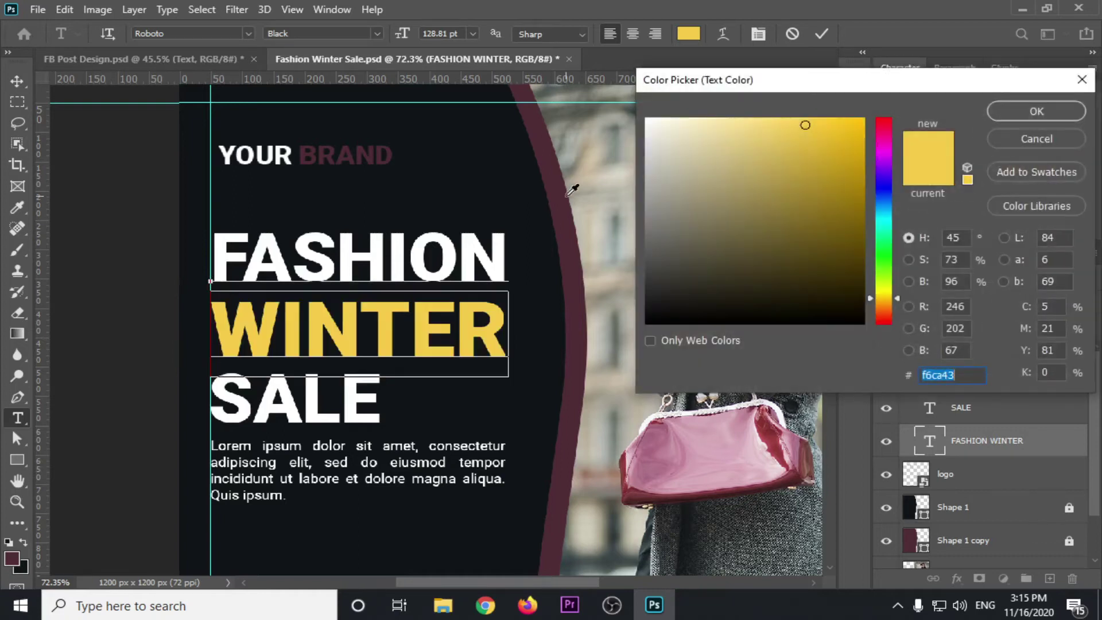
click(573, 234)
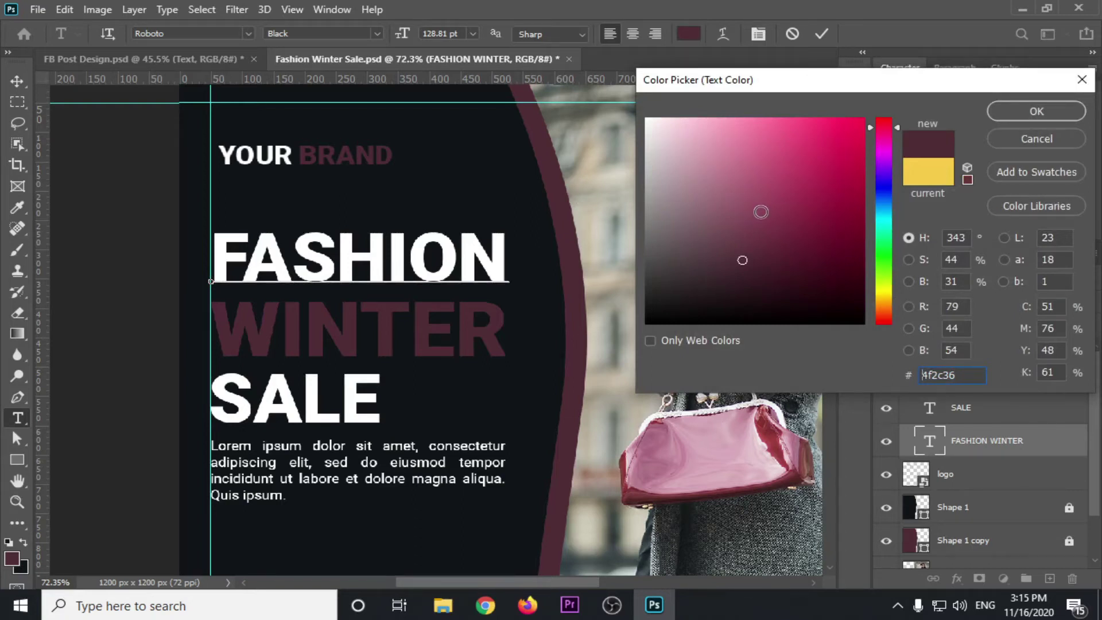
click(832, 161)
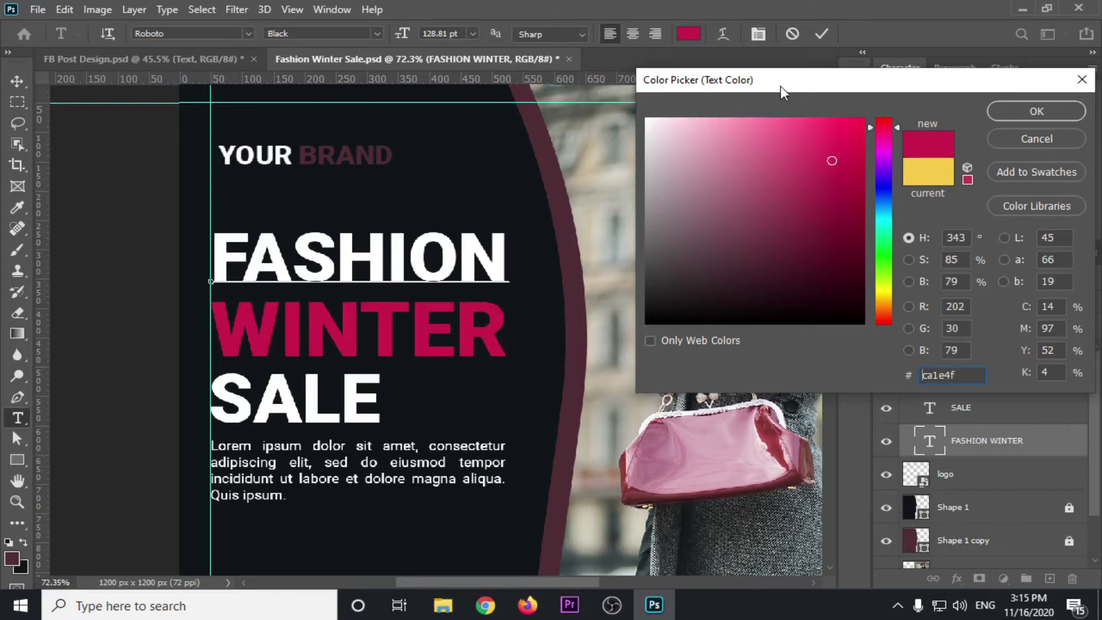
drag(782, 91, 919, 130)
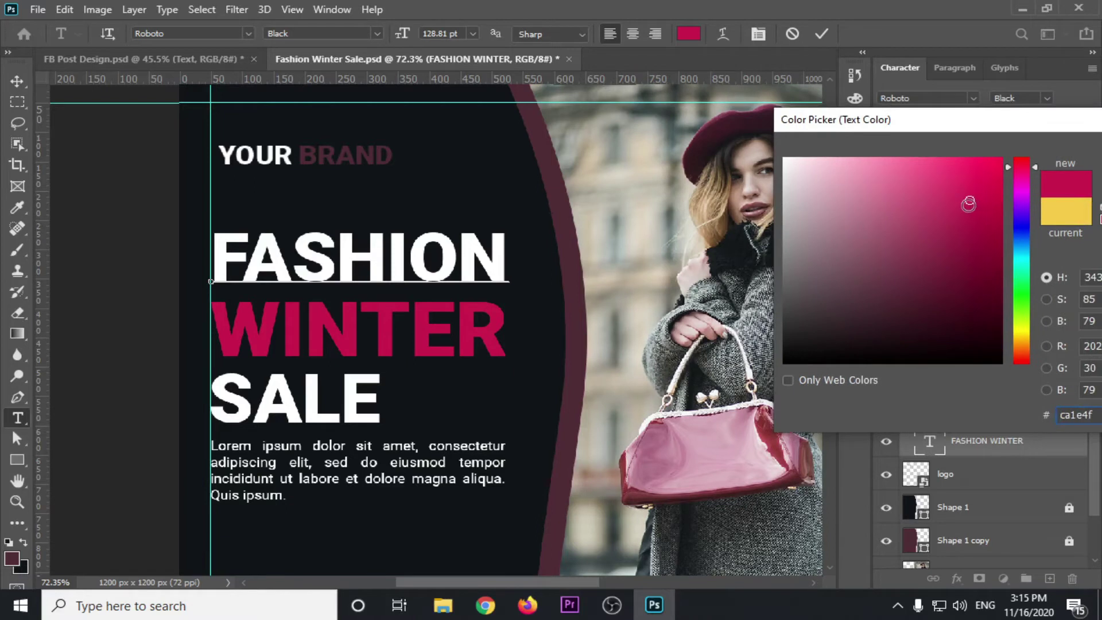
drag(968, 203, 954, 219)
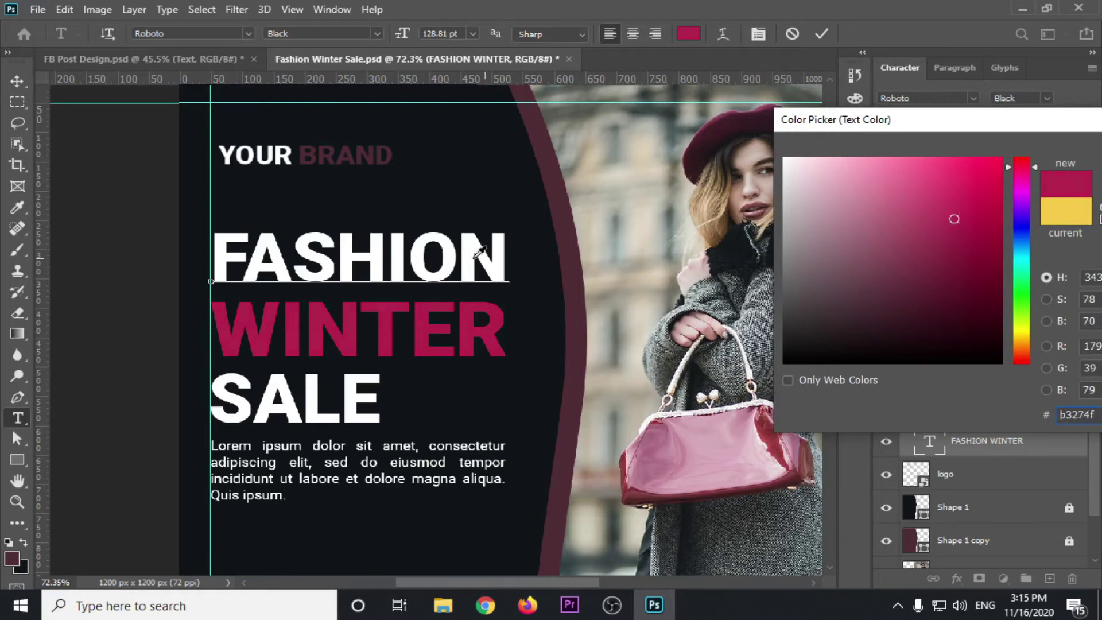
click(577, 314)
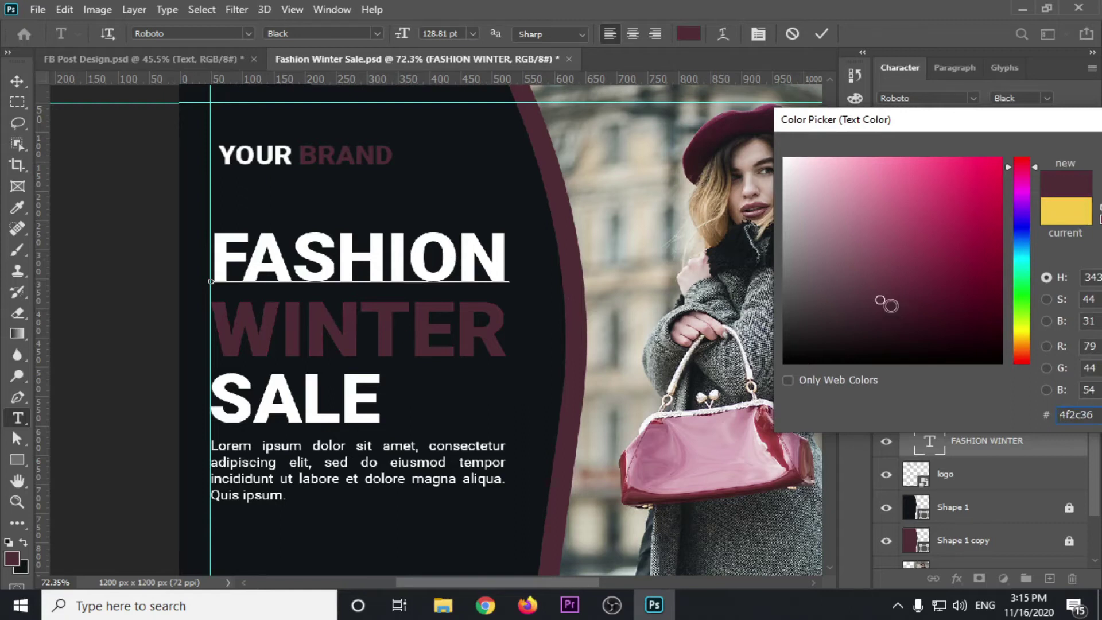
drag(882, 298, 886, 256)
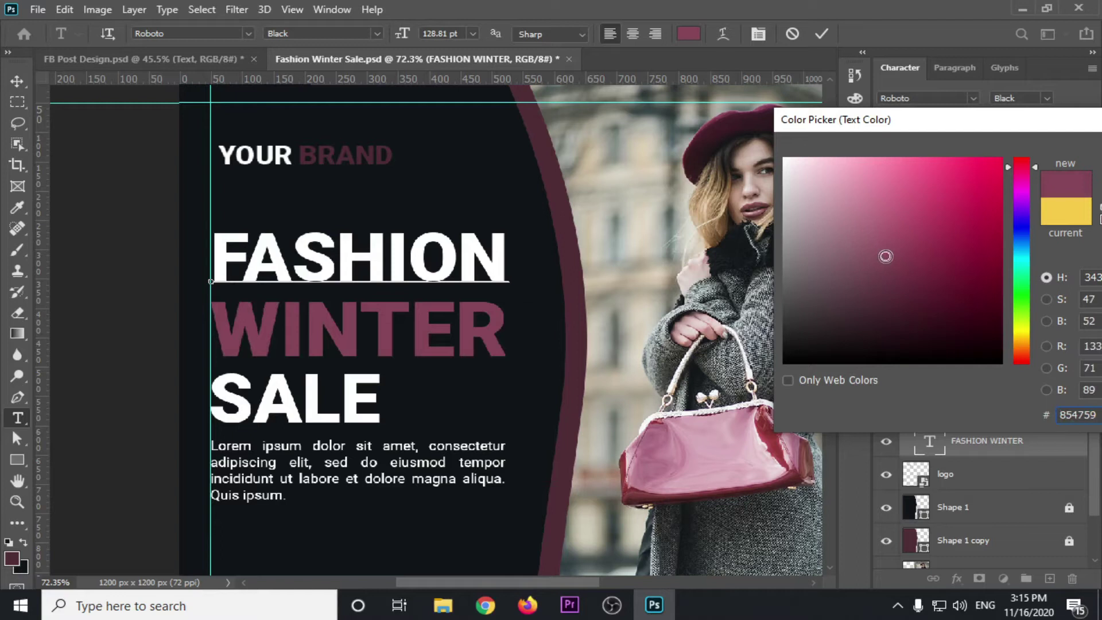
click(569, 298)
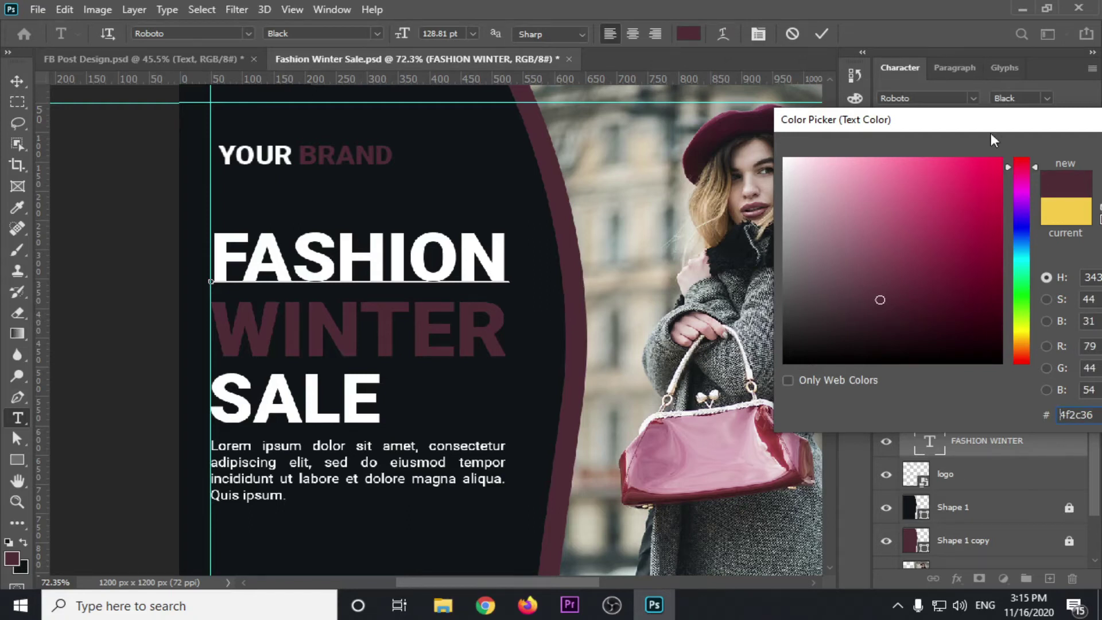
drag(991, 134, 696, 139)
click(886, 162)
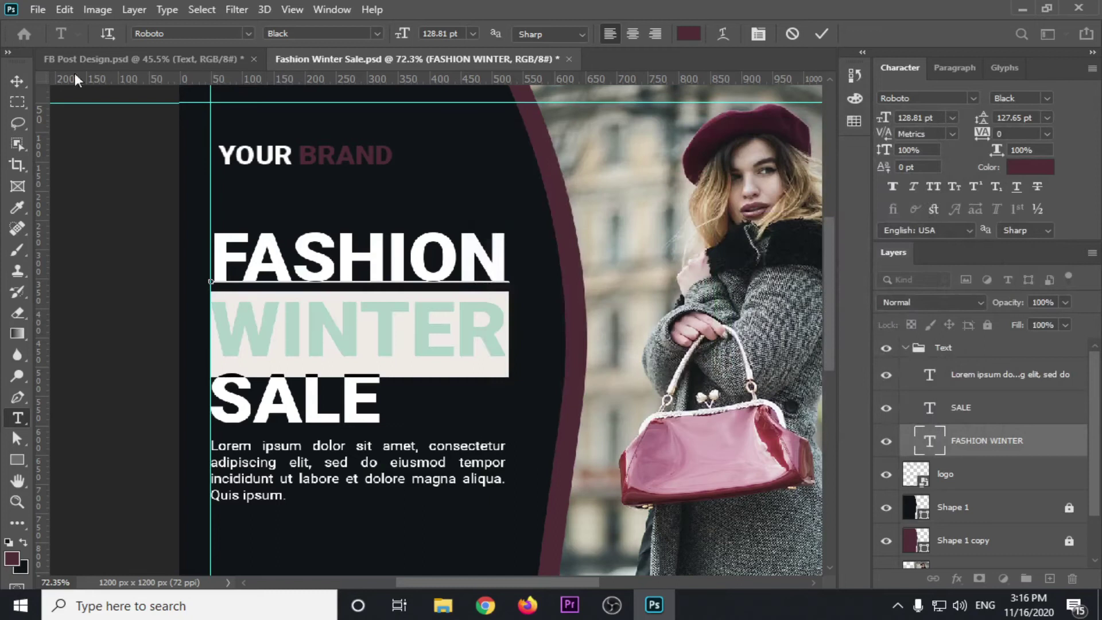
click(14, 79)
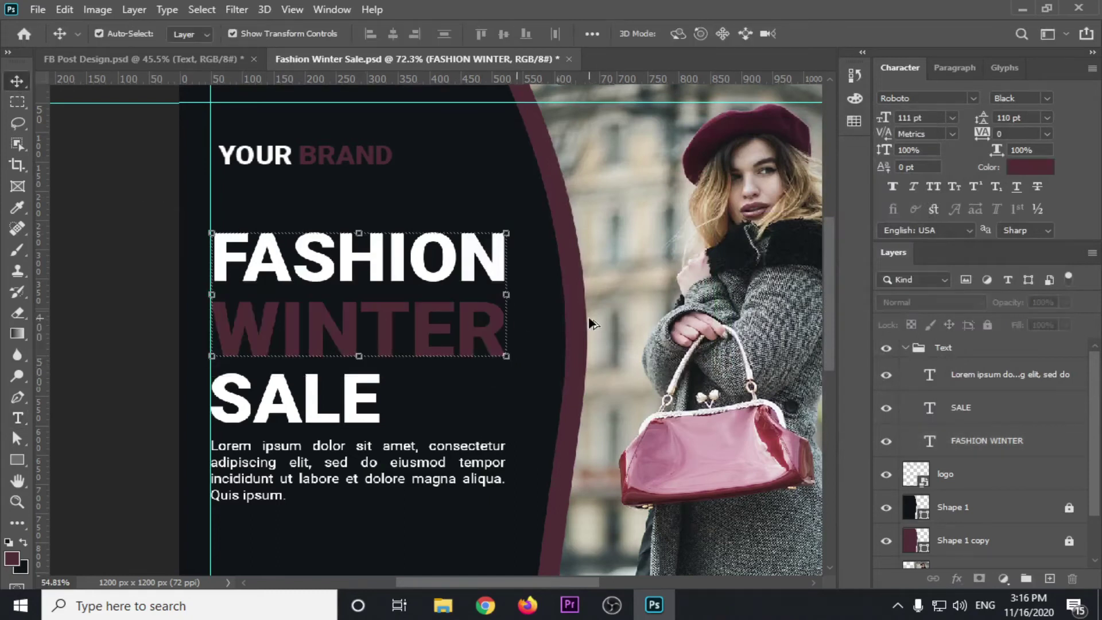
key(ctrl+0)
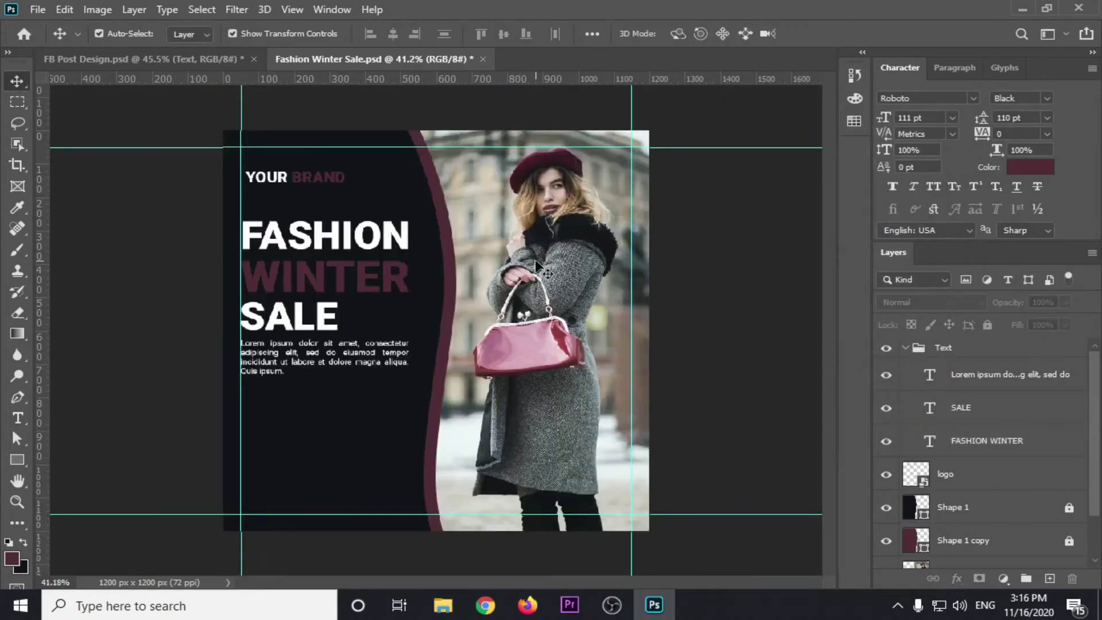
scroll(456, 271, up, 3)
scroll(516, 246, down, 3)
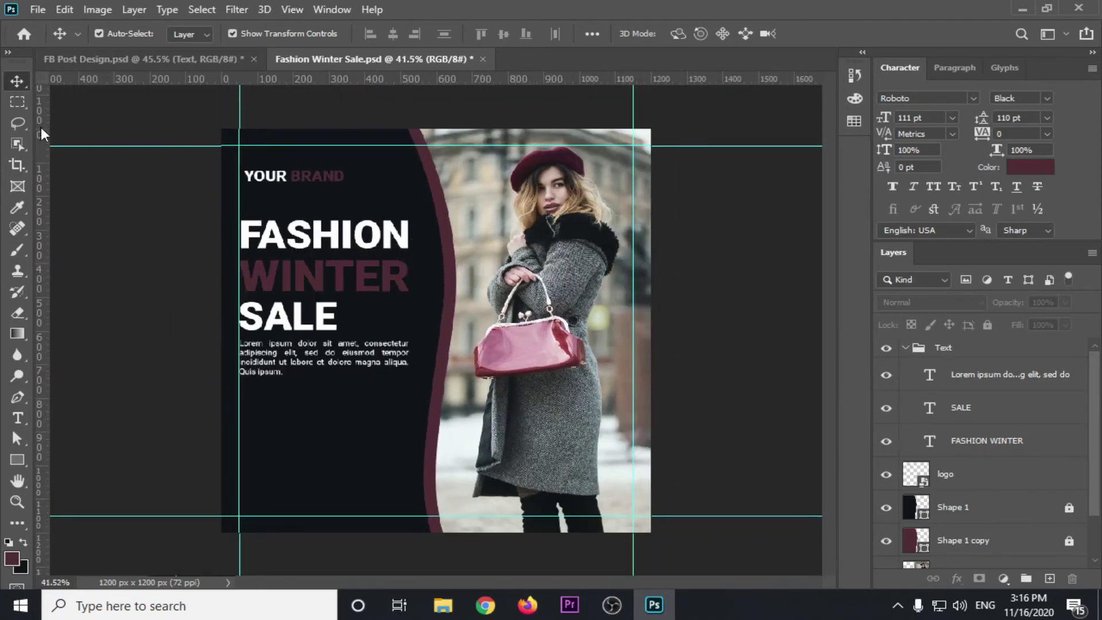
scroll(376, 236, up, 2)
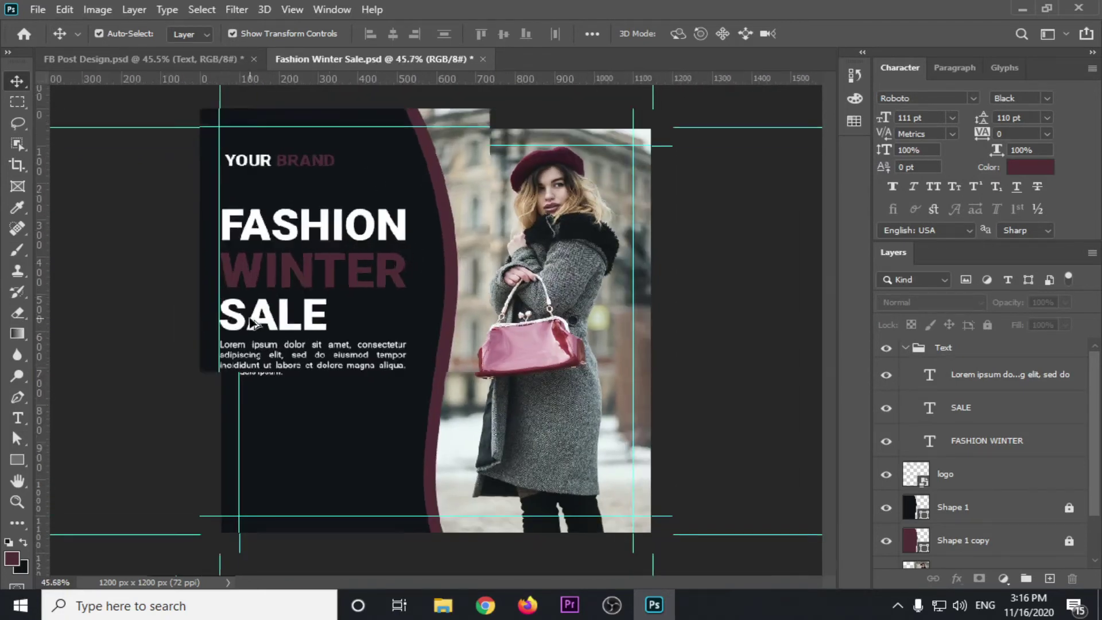
scroll(251, 322, up, 3)
scroll(345, 298, down, 4)
scroll(436, 278, down, 1)
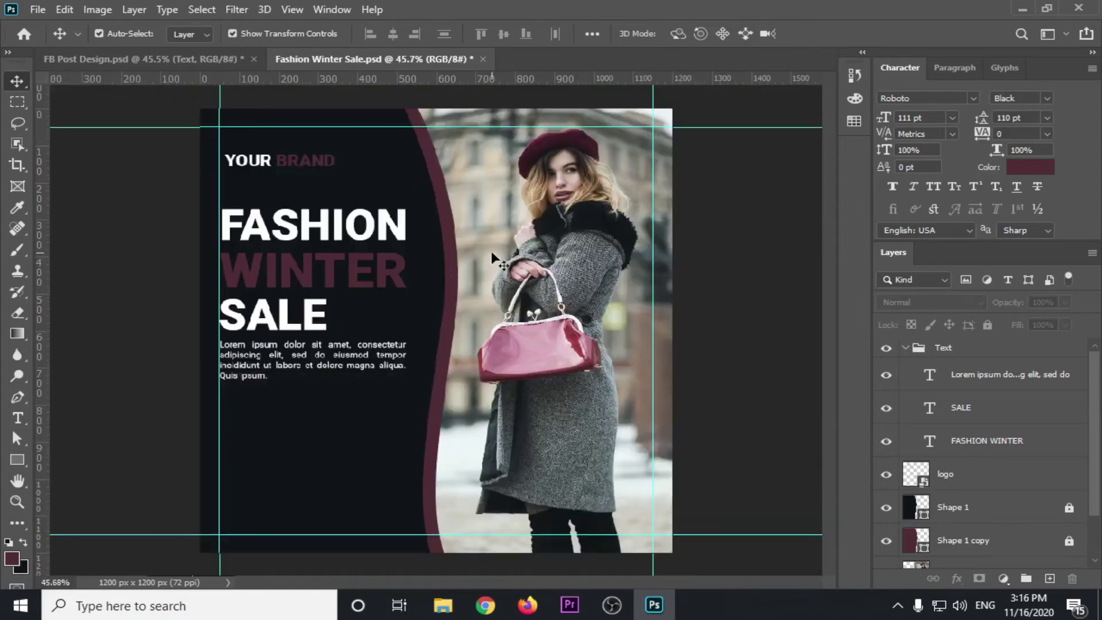
scroll(490, 250, down, 2)
scroll(436, 292, down, 2)
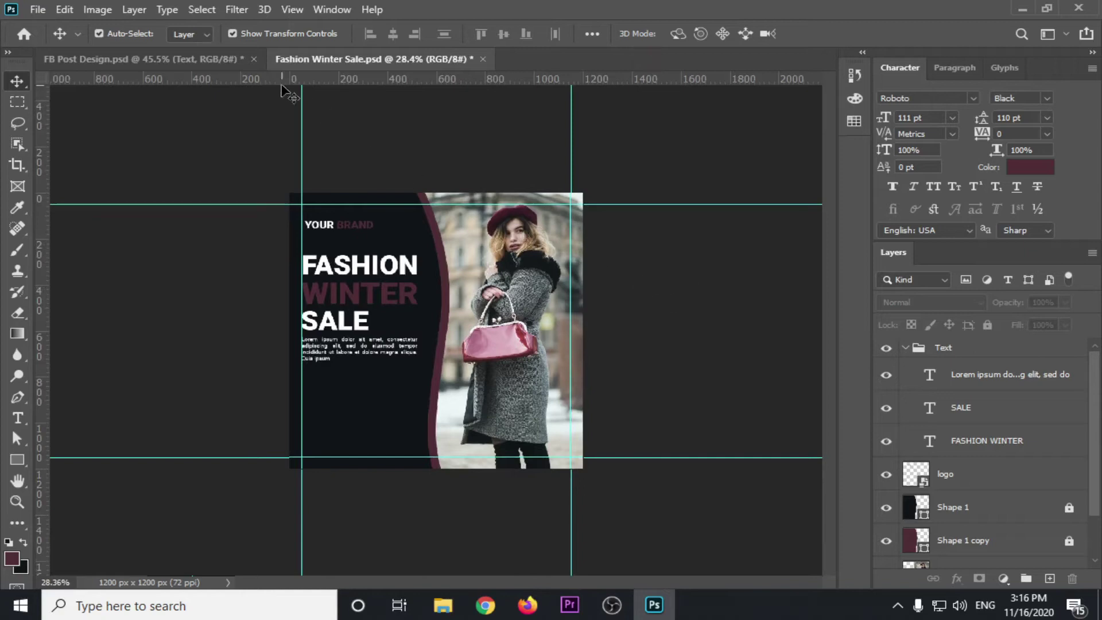
click(225, 60)
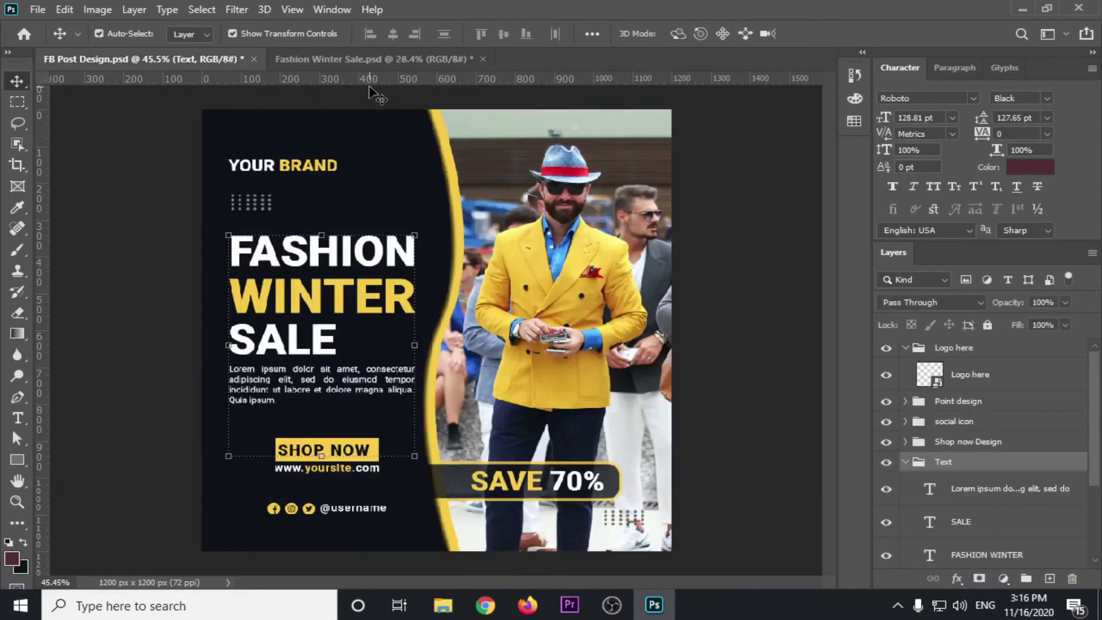
click(373, 59)
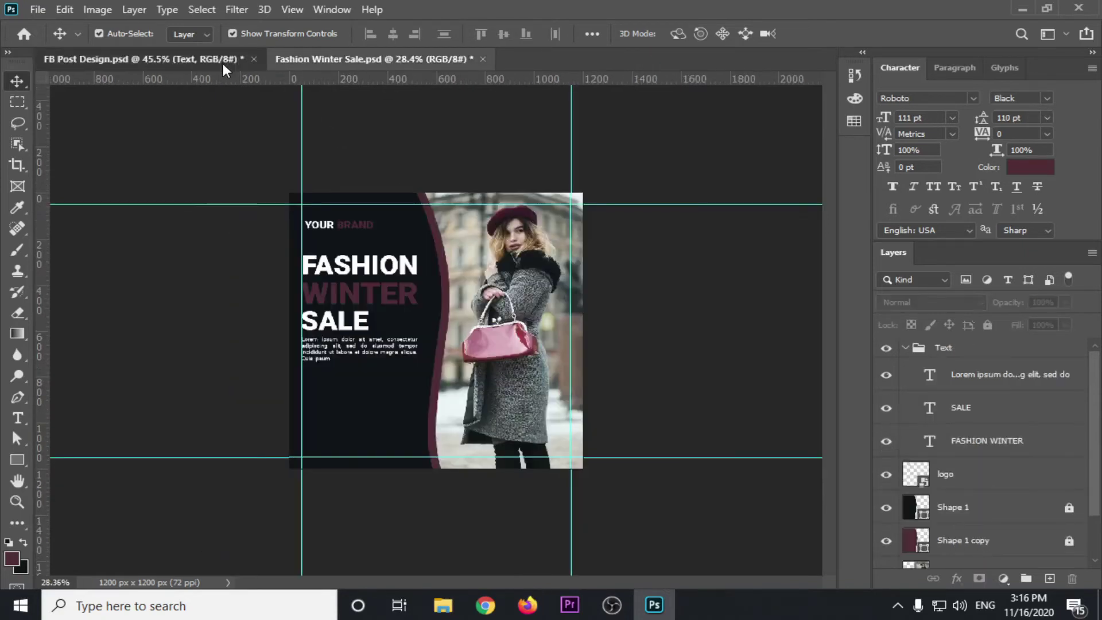
click(221, 60)
click(377, 58)
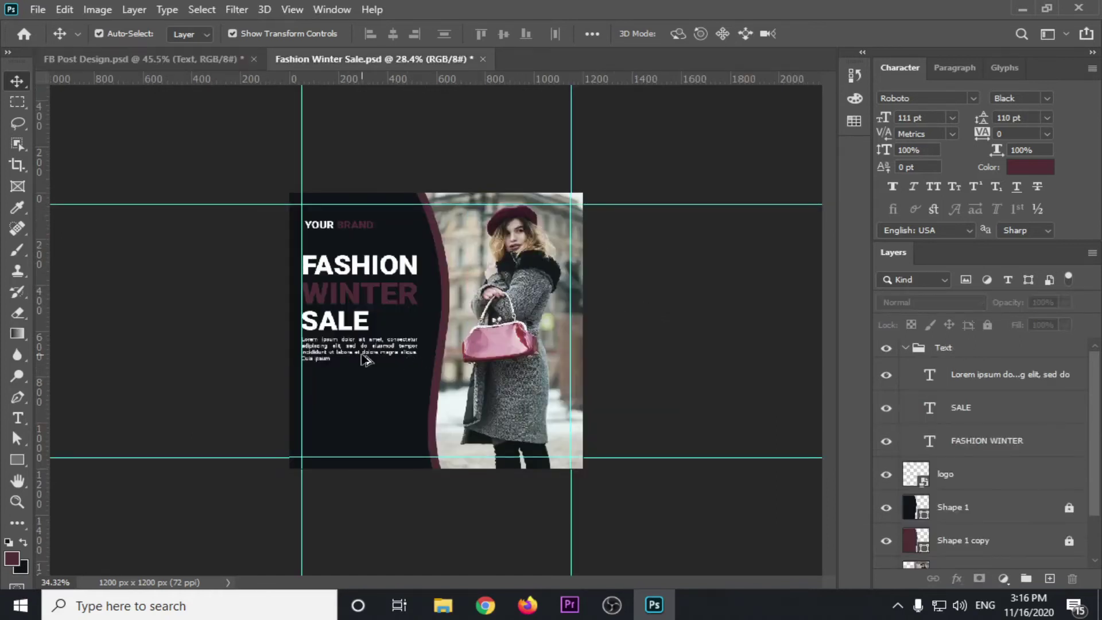
key(ctrl+plus)
key(ctrl+plus)
scroll(230, 353, up, 1)
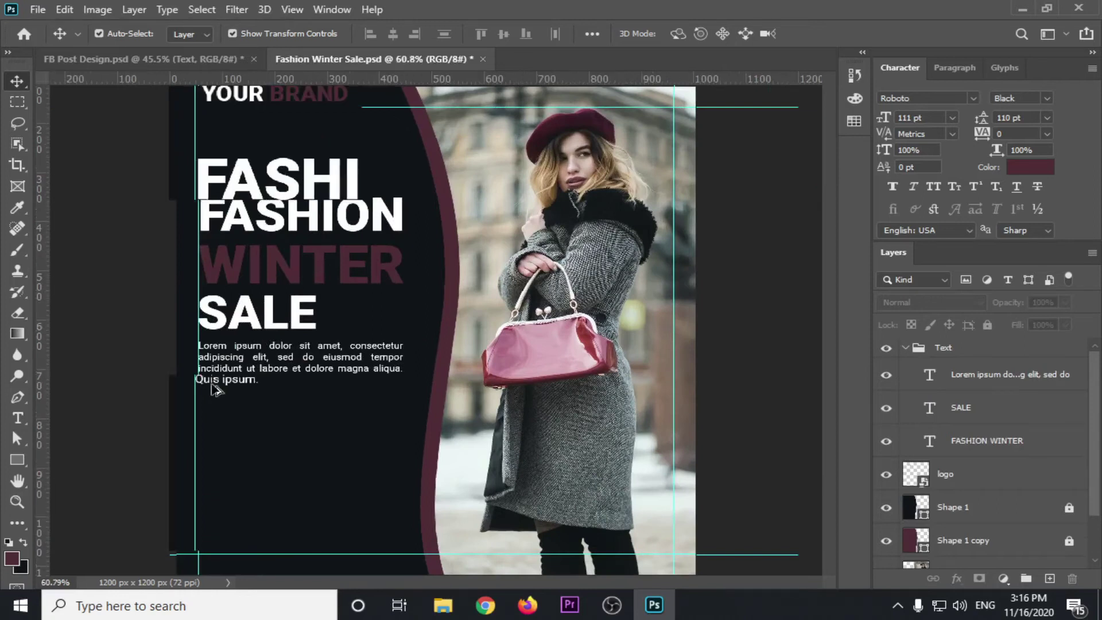
scroll(217, 373, up, 1)
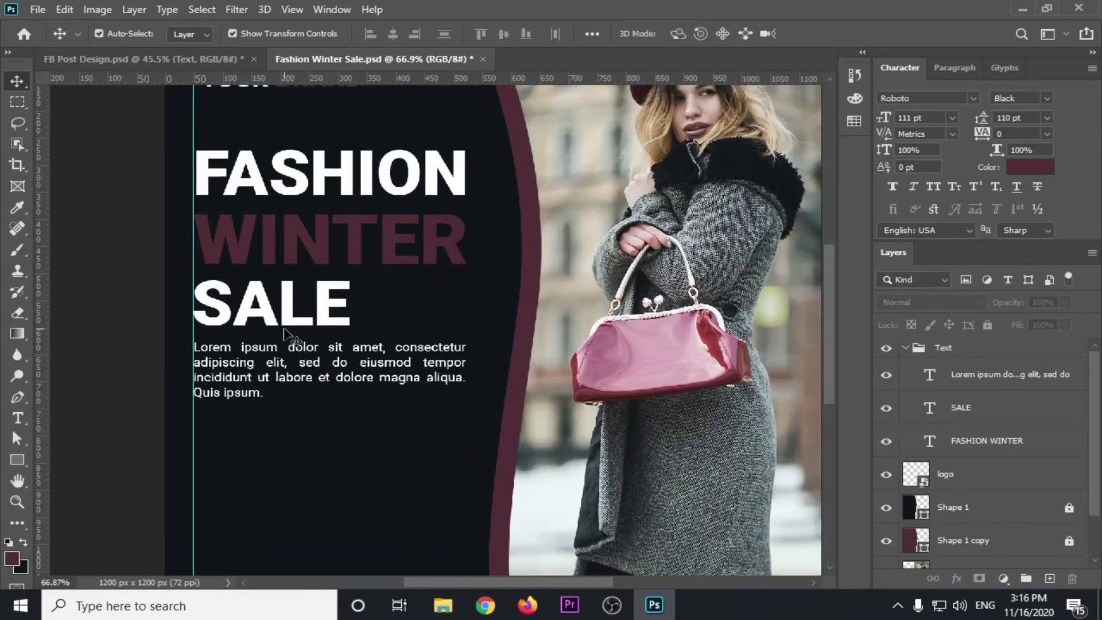
scroll(284, 338, down, 2)
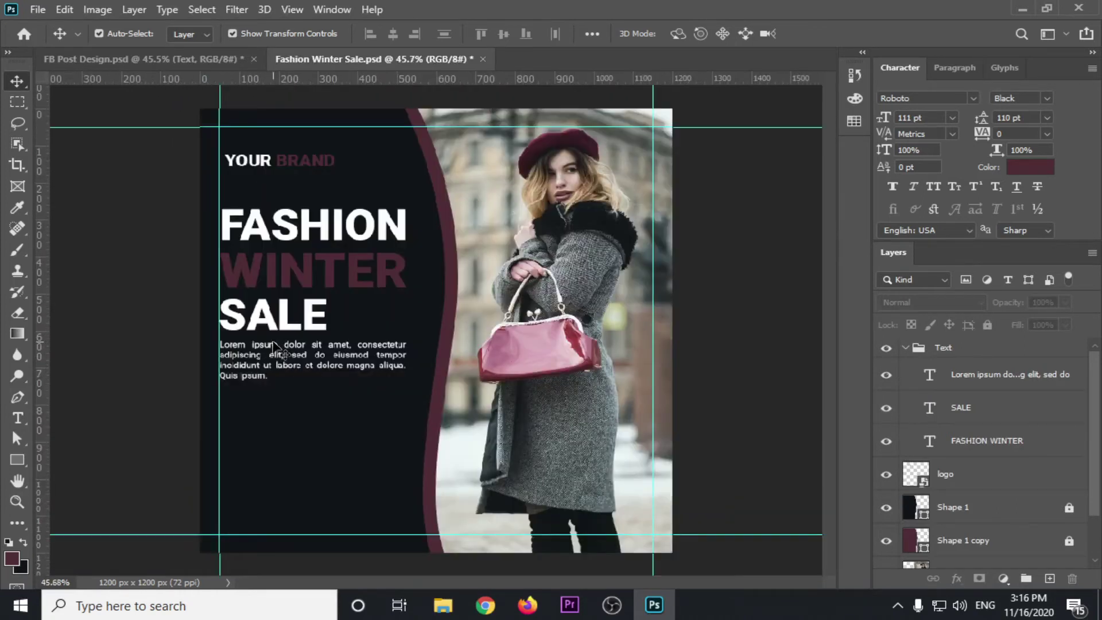
click(270, 352)
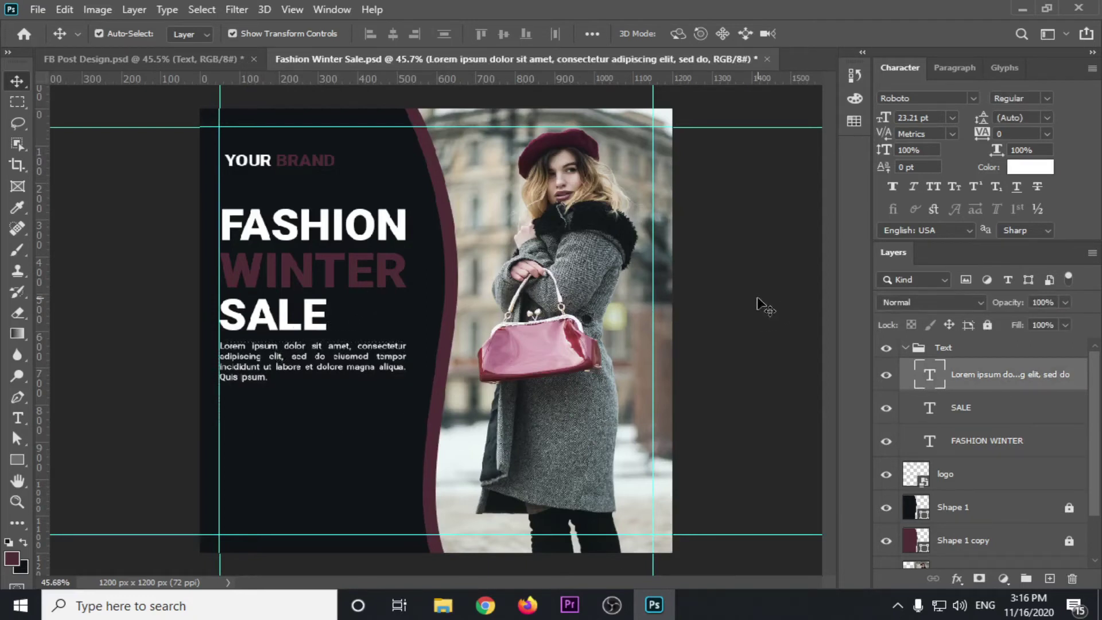
click(766, 378)
click(329, 357)
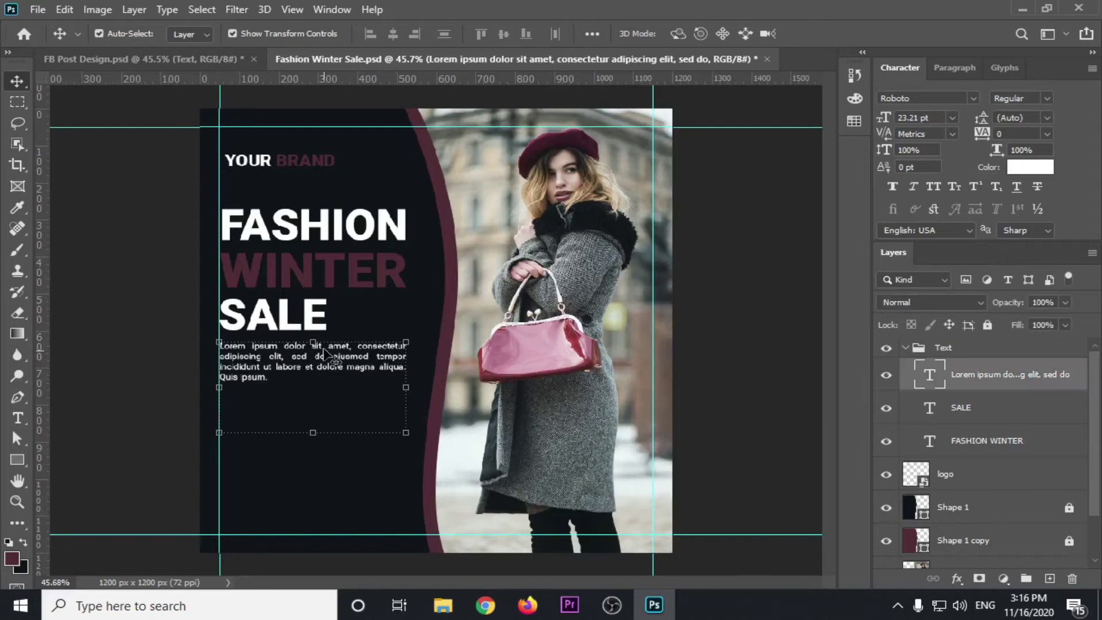
click(282, 246)
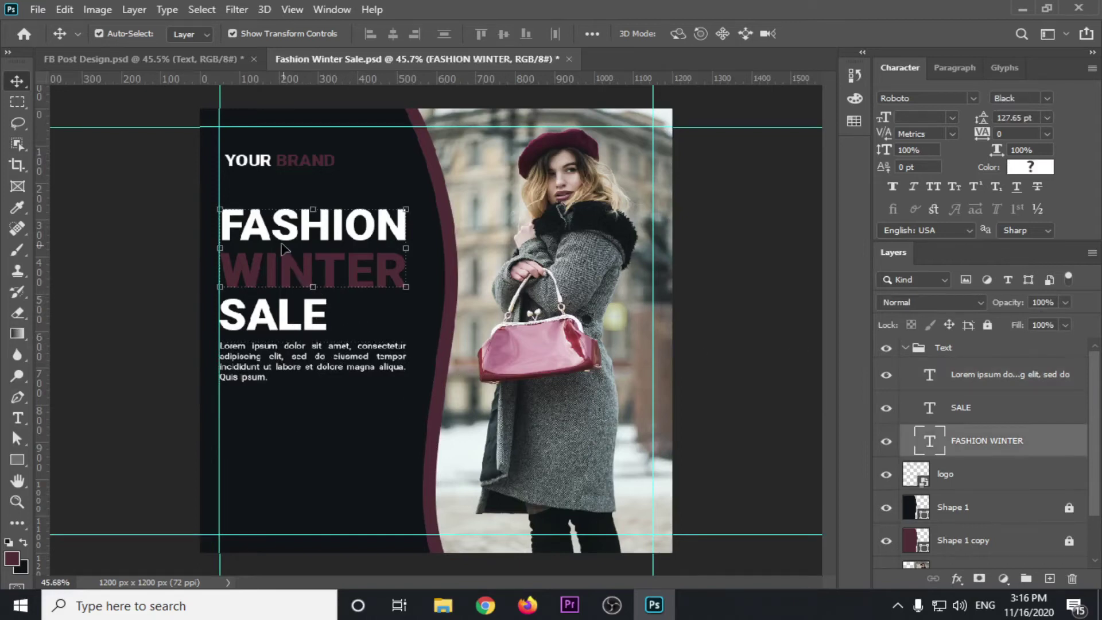
scroll(224, 263, up, 1)
scroll(160, 298, up, 2)
scroll(155, 305, up, 2)
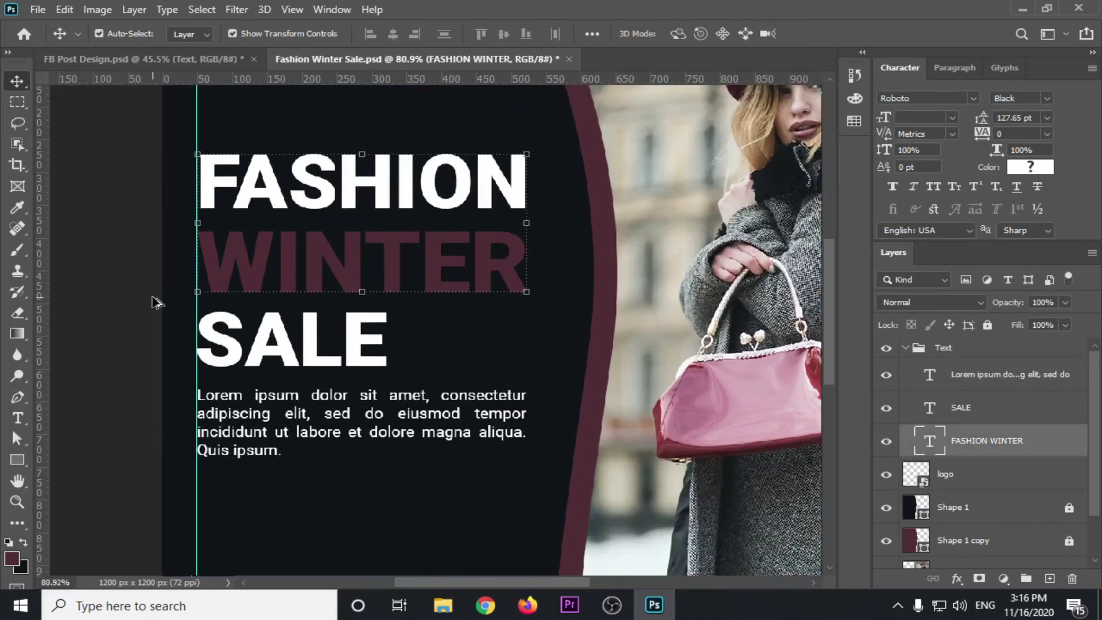
scroll(157, 302, up, 2)
click(267, 332)
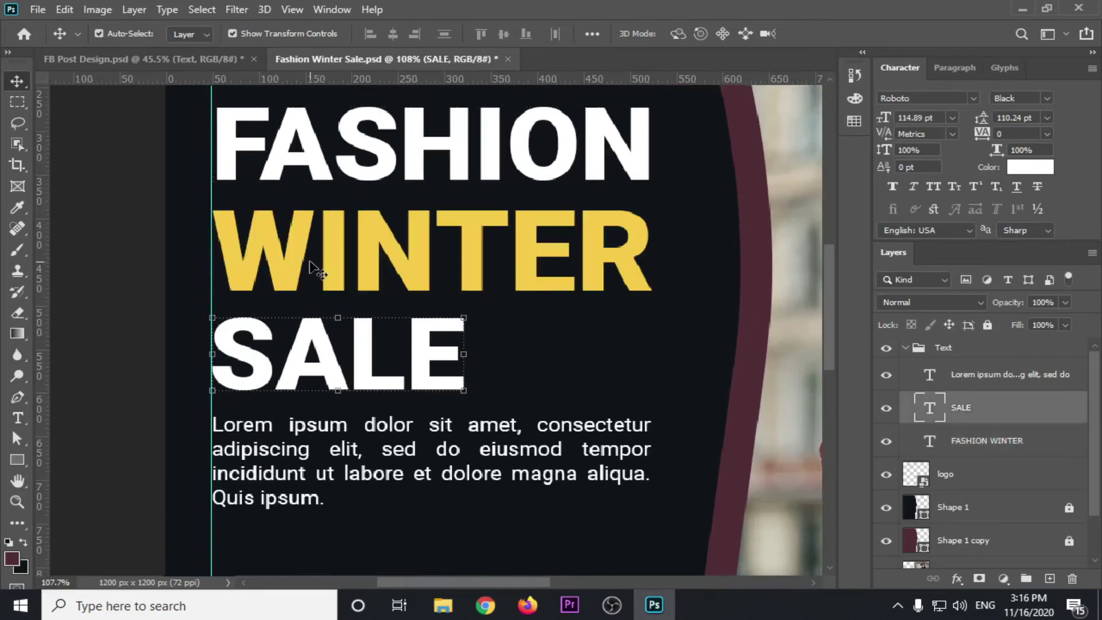
ctrl+click(184, 315)
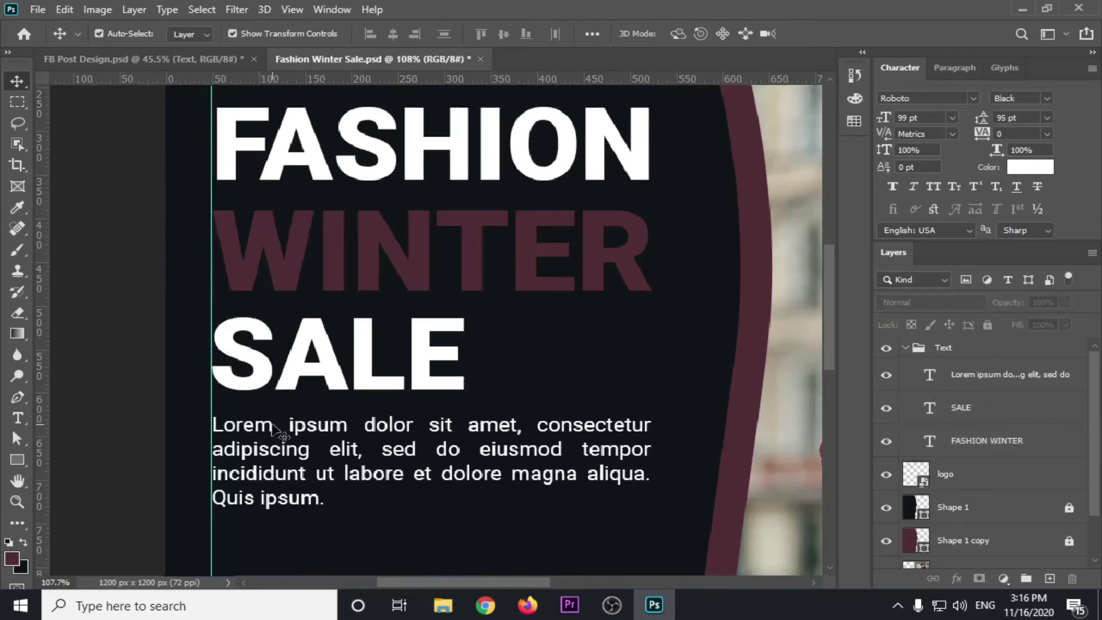
ctrl+click(272, 427)
scroll(273, 427, down, 2)
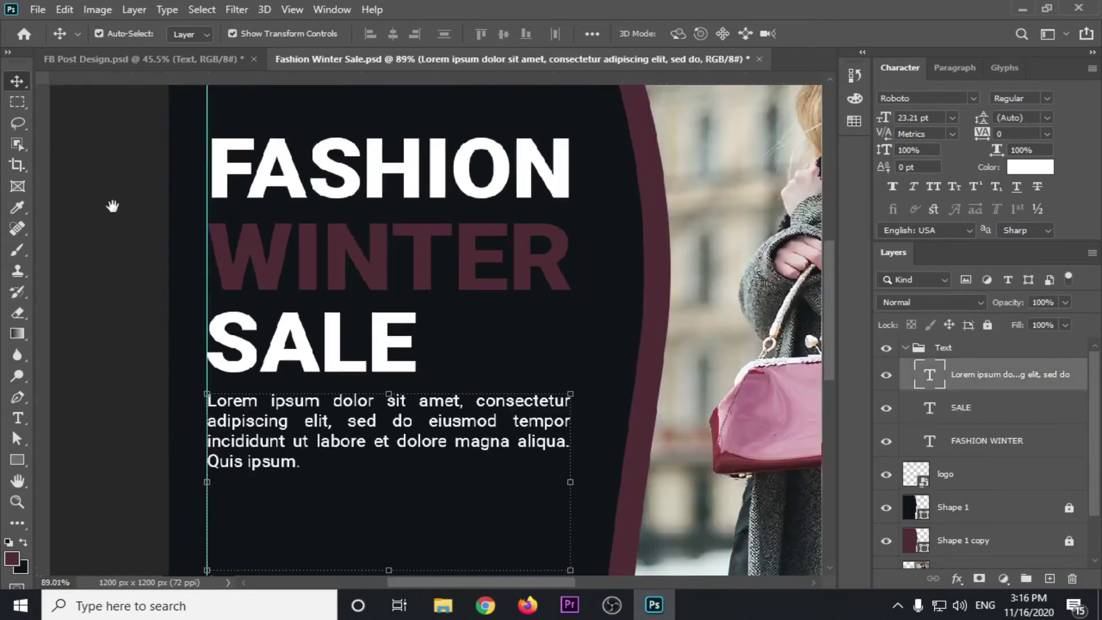
drag(113, 207, 129, 366)
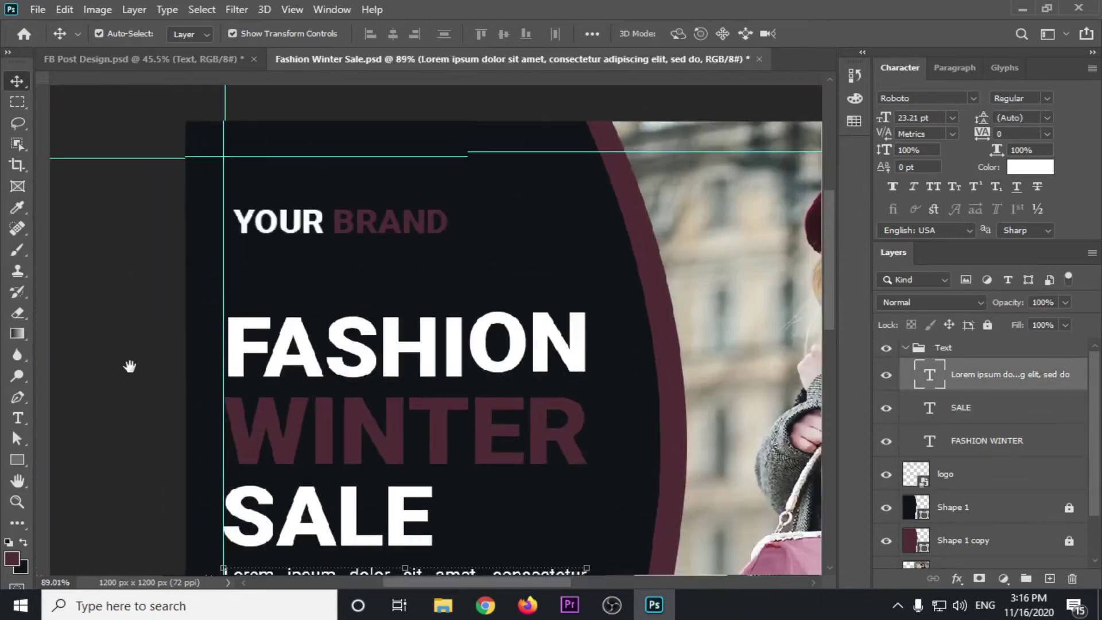
click(924, 355)
click(287, 226)
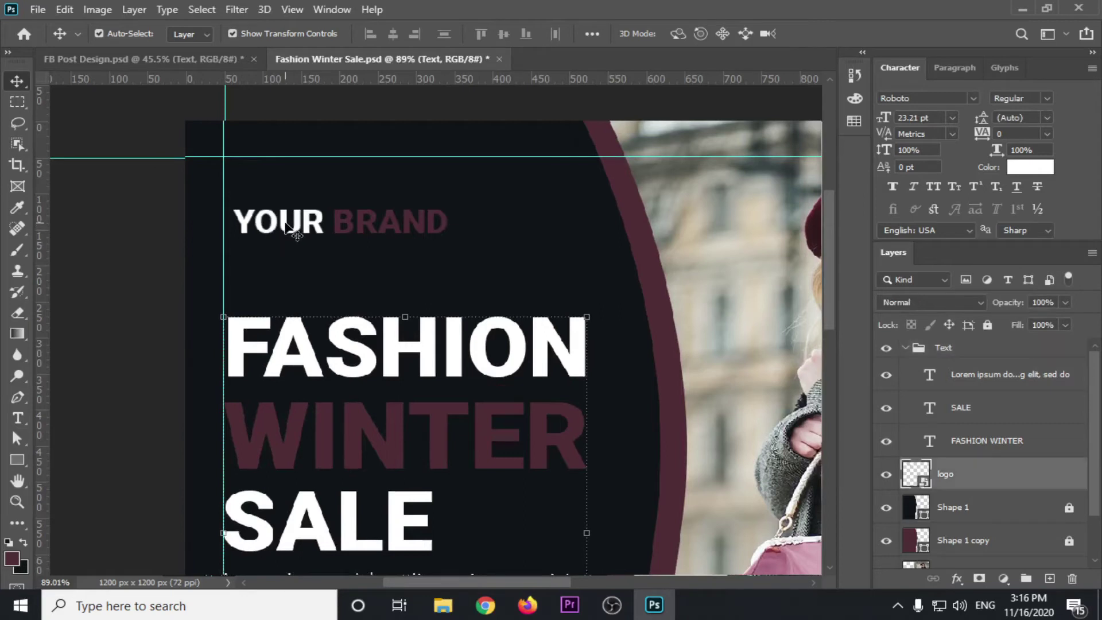
scroll(200, 301, up, 5)
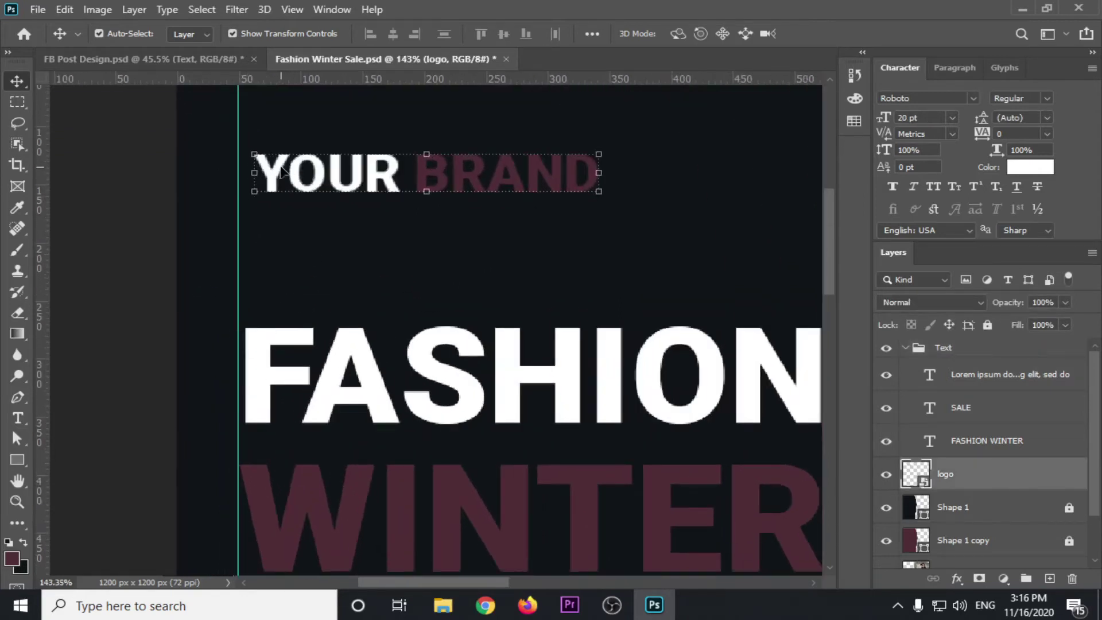
drag(281, 340, 293, 340)
click(205, 33)
mouse_move(364, 337)
mouse_down()
mouse_move(363, 178)
mouse_move(381, 283)
mouse_up()
key(ctrl+r)
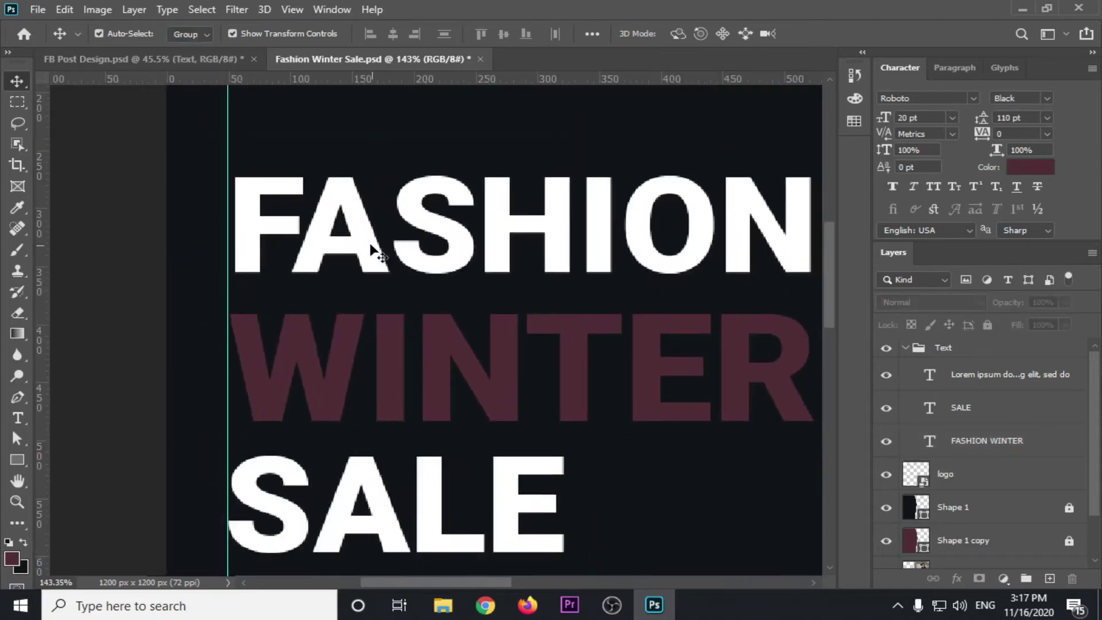
drag(359, 164, 359, 394)
click(292, 413)
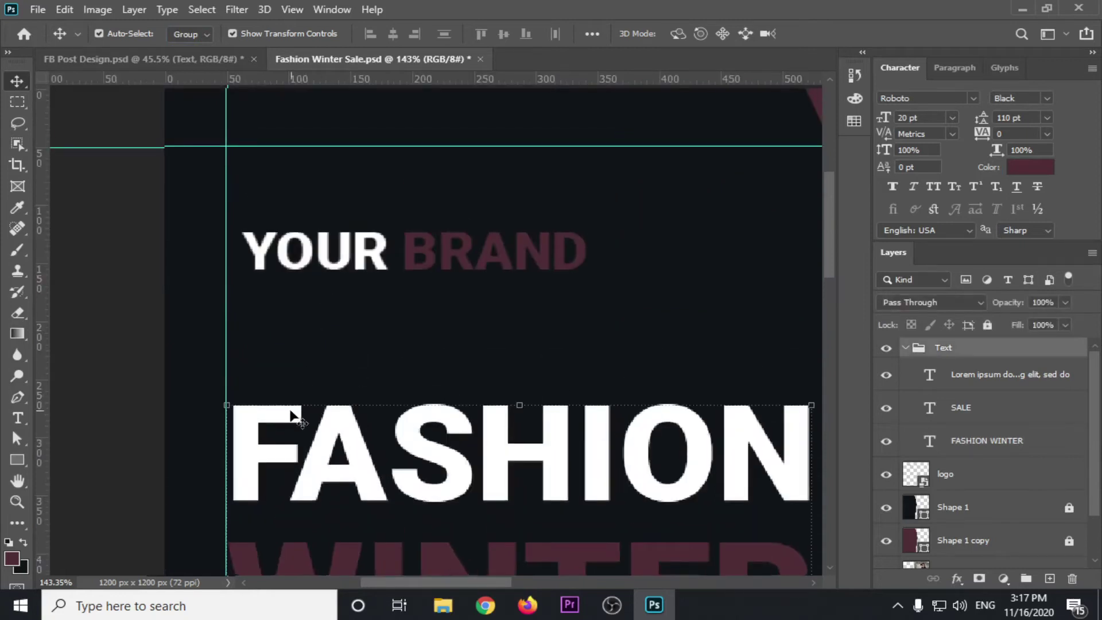
click(307, 261)
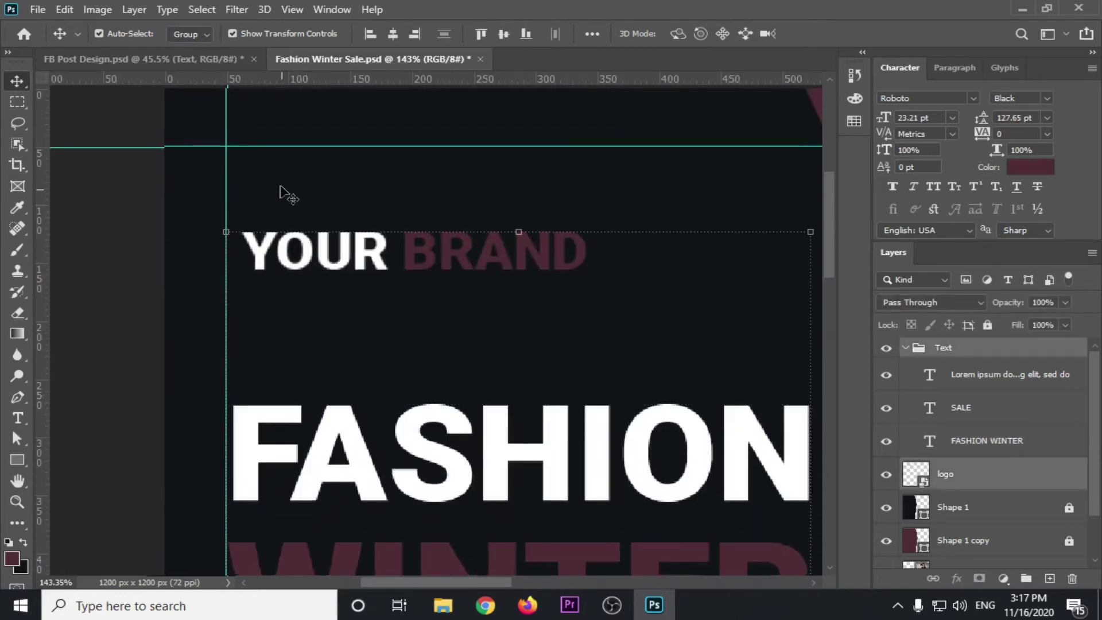
click(276, 357)
click(279, 413)
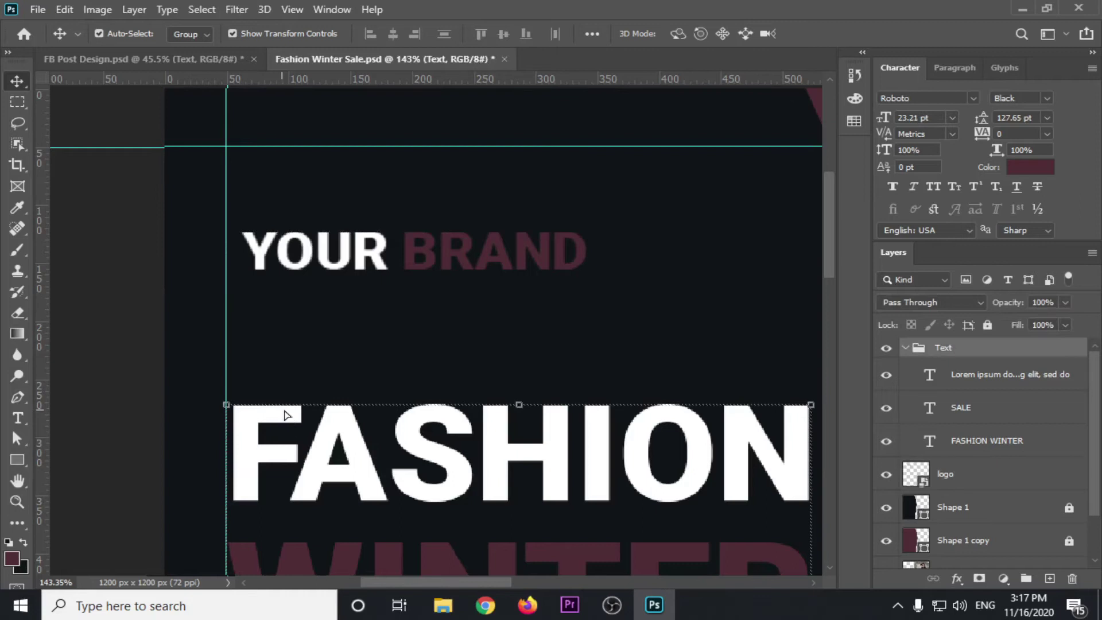
drag(285, 414, 301, 414)
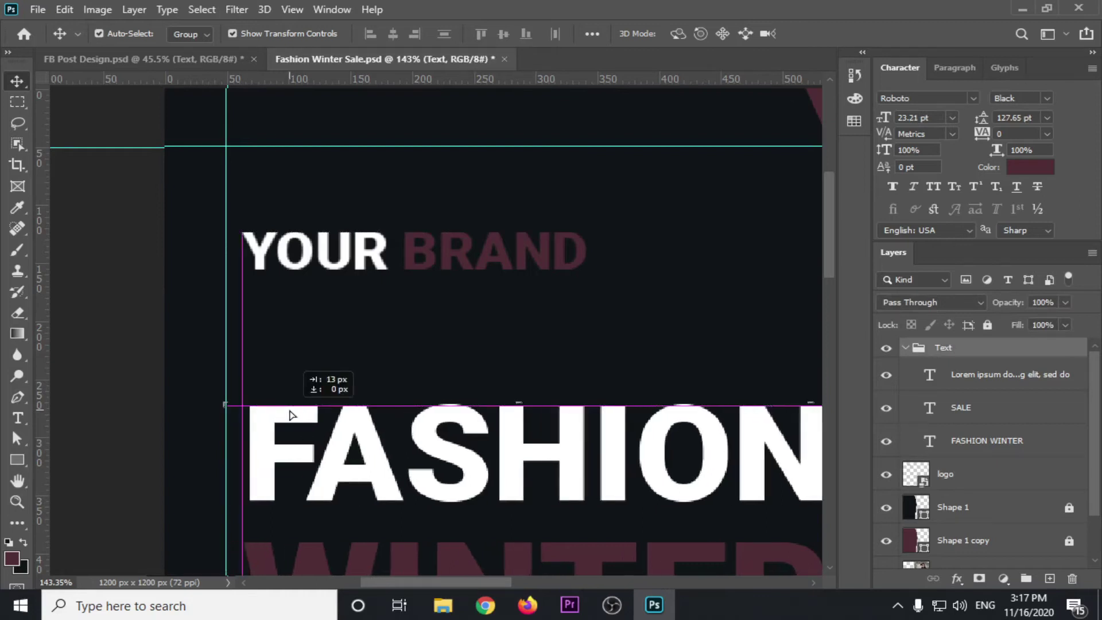
shift+click(304, 255)
key(Left)
key(Left)
key(Left)
key(Left)
key(Left)
key(Left)
key(Left)
key(Left)
key(Left)
key(Left)
key(Left)
key(Left)
key(Left)
key(Left)
key(Left)
key(Left)
key(Left)
key(Left)
key(Left)
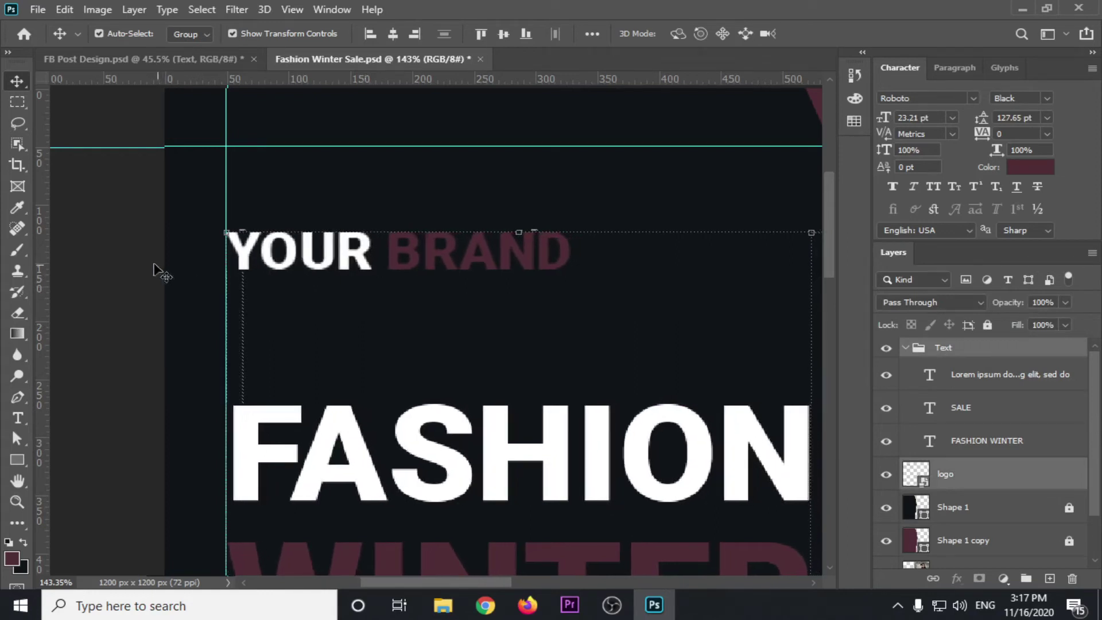
click(144, 267)
scroll(193, 283, down, 2)
scroll(192, 283, down, 3)
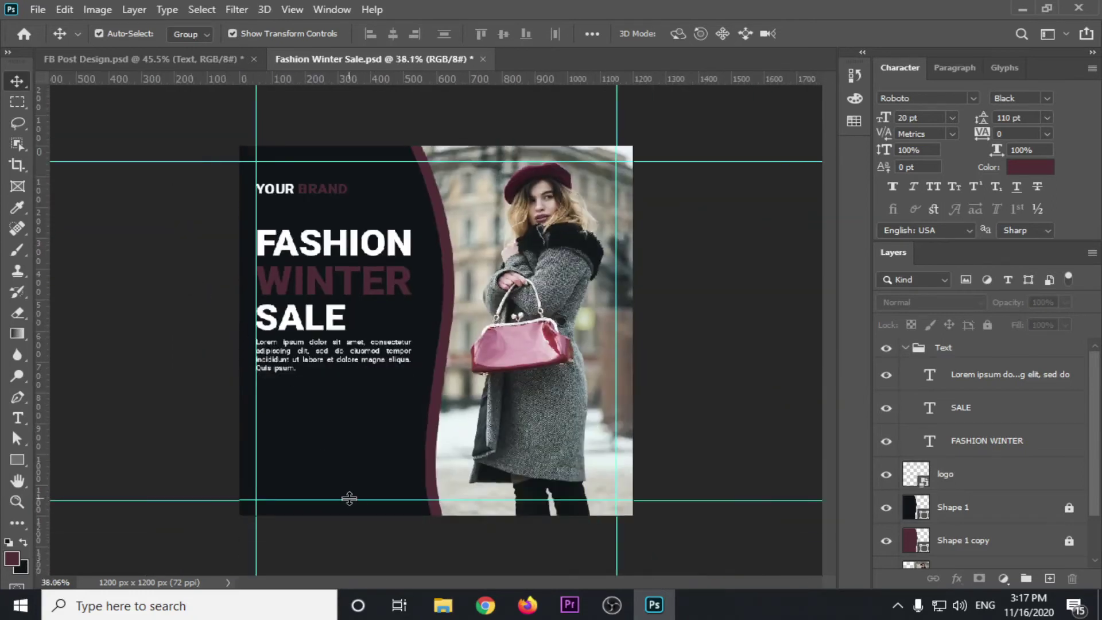
scroll(278, 500, up, 2)
scroll(267, 494, down, 1)
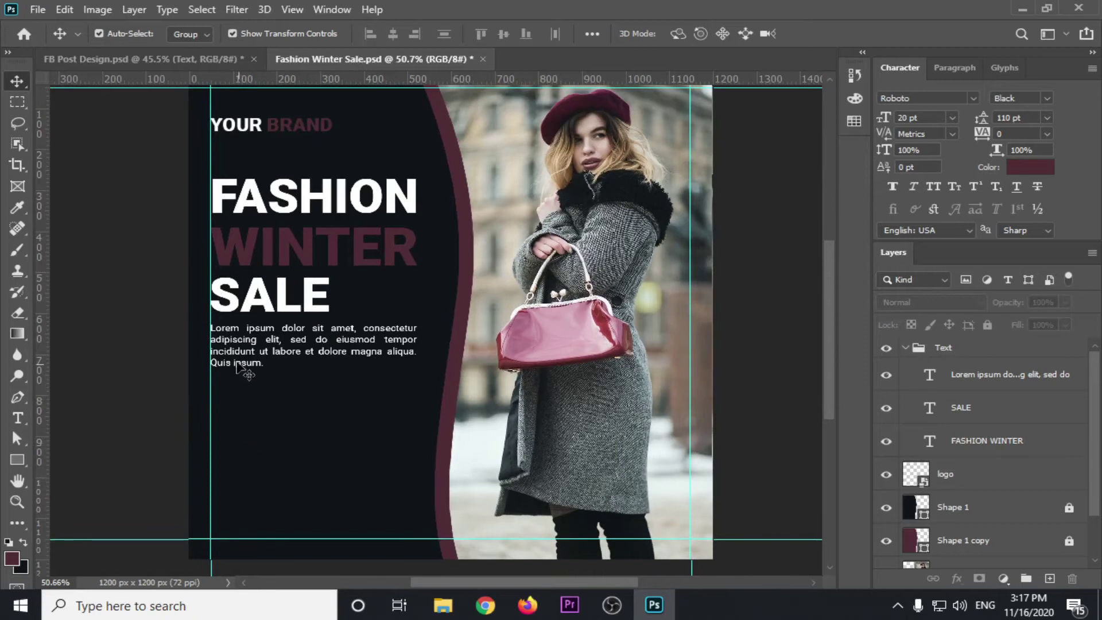
click(265, 343)
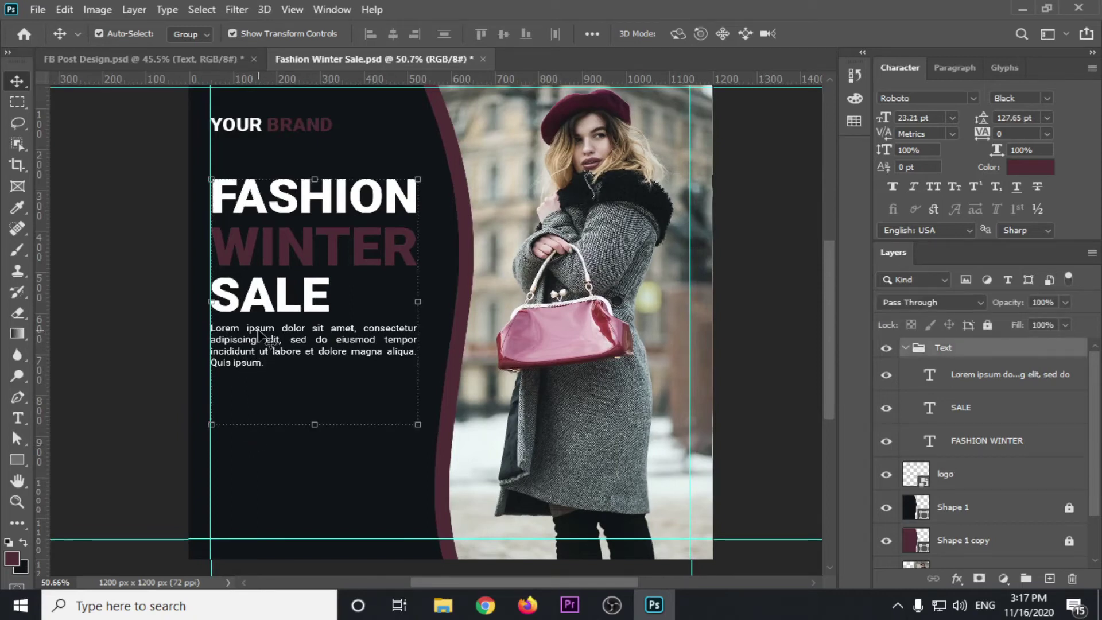
click(18, 418)
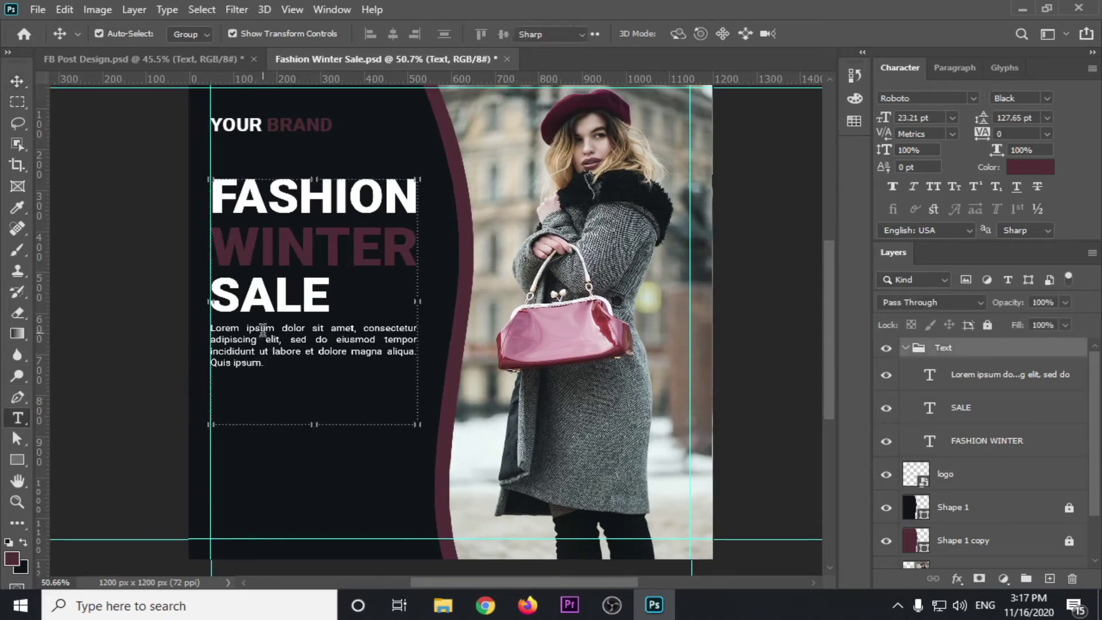
drag(222, 430, 398, 455)
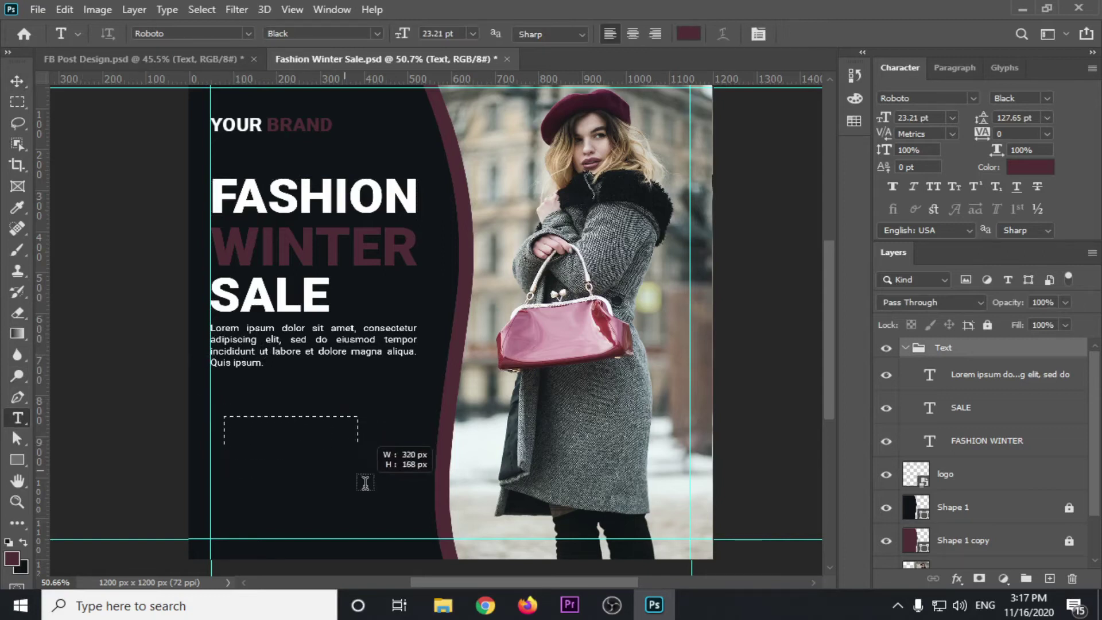
drag(223, 416, 409, 500)
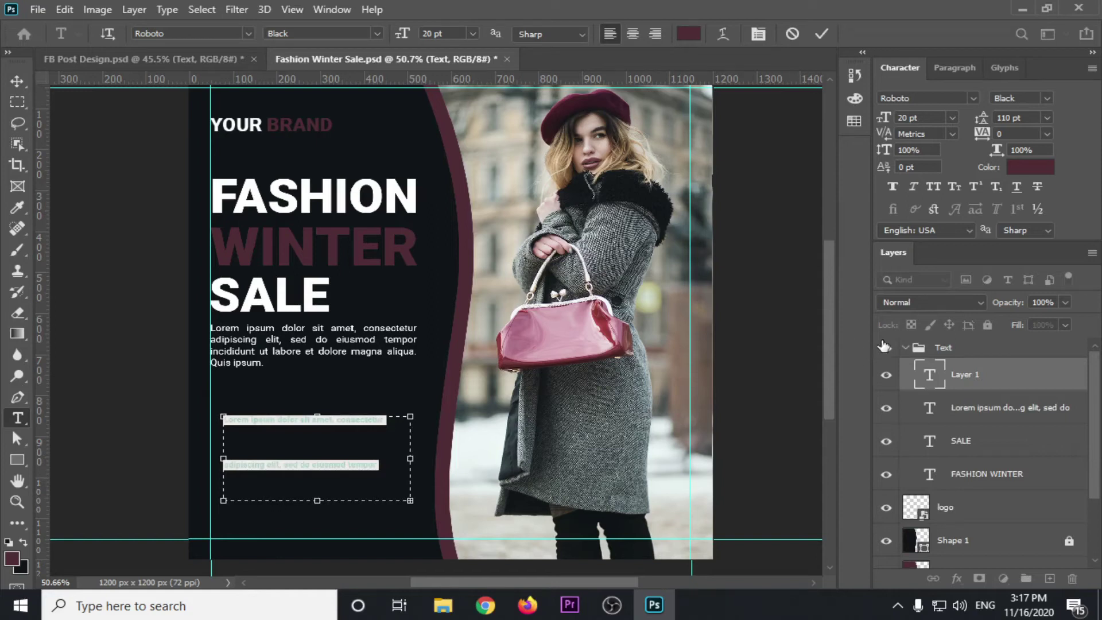
click(957, 69)
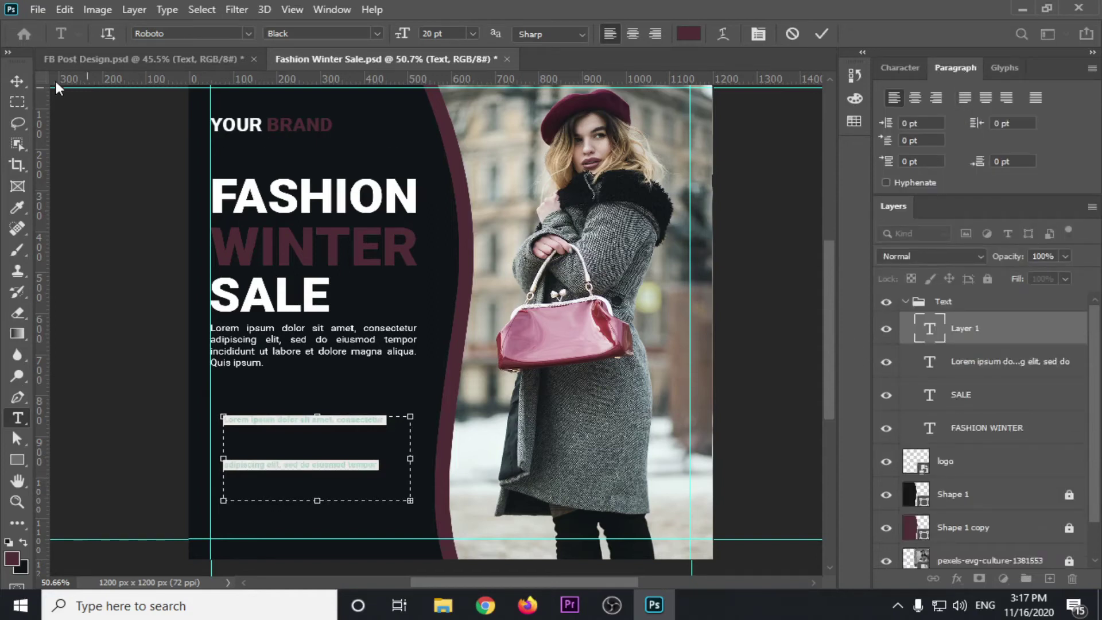
click(17, 80)
key(Delete)
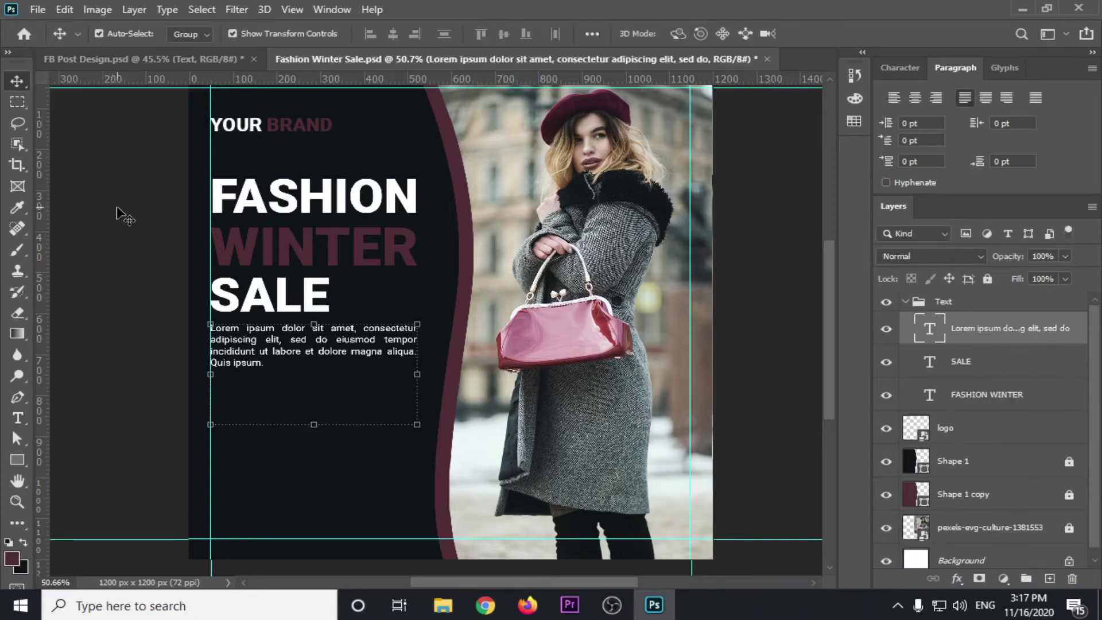
click(116, 212)
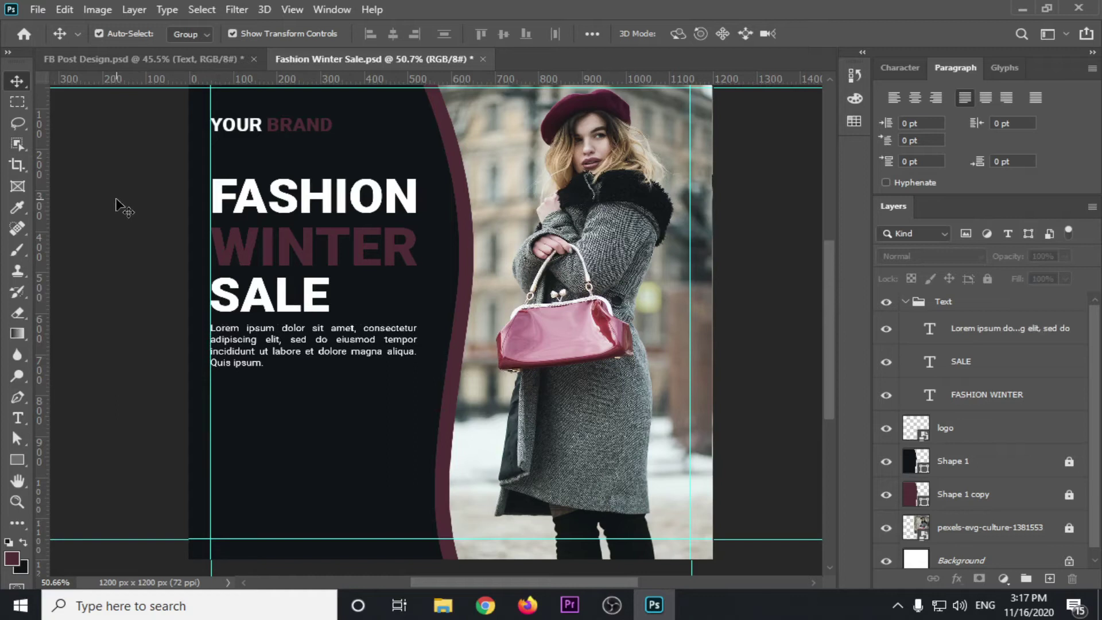
Drag the Shop now Design group from FB Post Design into Fashion Winter Sale.
click(137, 58)
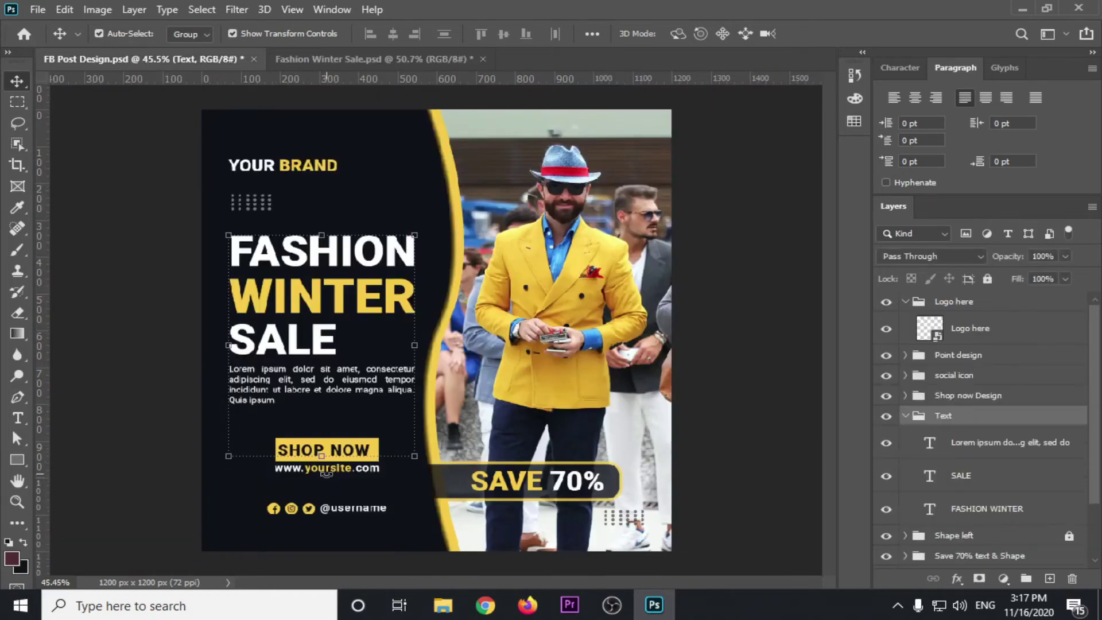
click(745, 389)
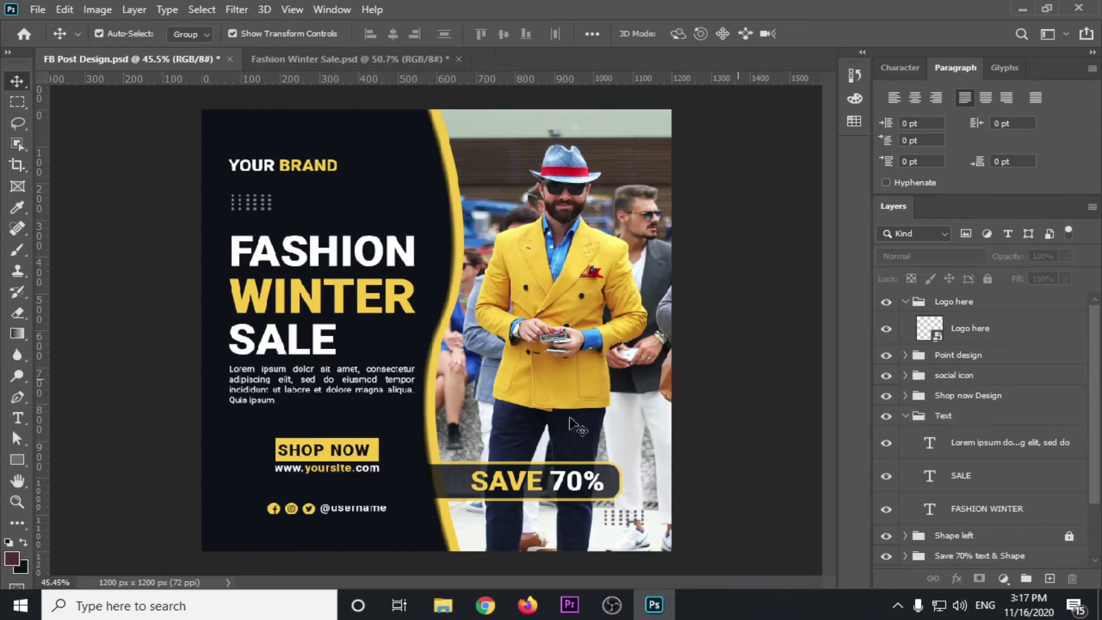
click(325, 469)
mouse_move(332, 457)
mouse_down()
mouse_move(421, 64)
mouse_move(287, 441)
mouse_up()
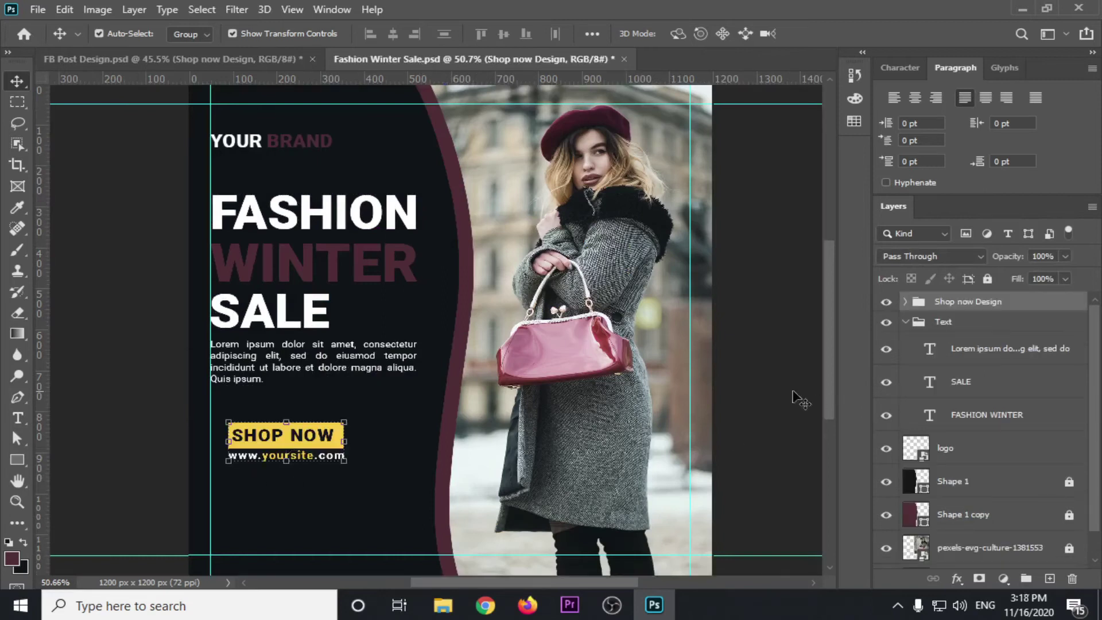
click(183, 499)
scroll(188, 491, up, 2)
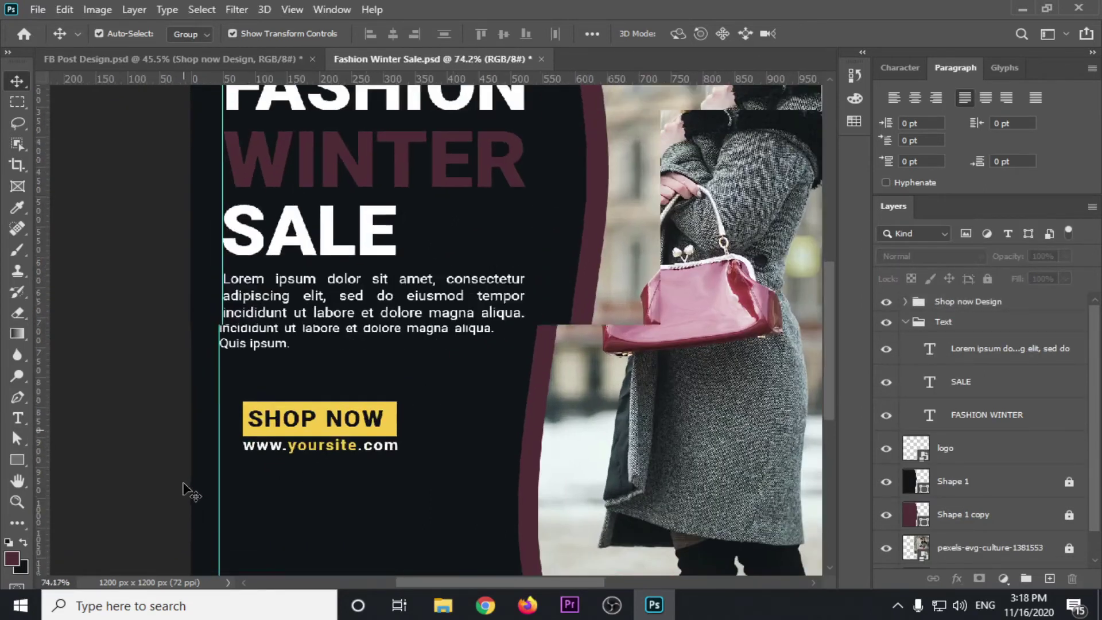
scroll(185, 485, up, 1)
scroll(178, 471, up, 1)
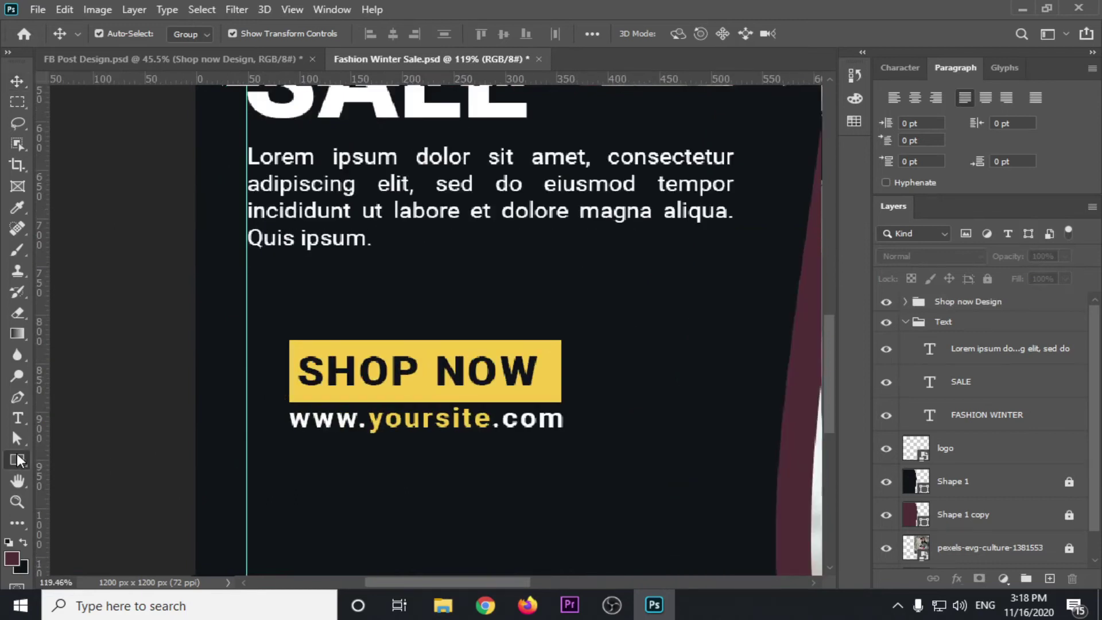
Draw a test rectangle below the website address, then delete it.
click(17, 459)
drag(350, 466, 619, 523)
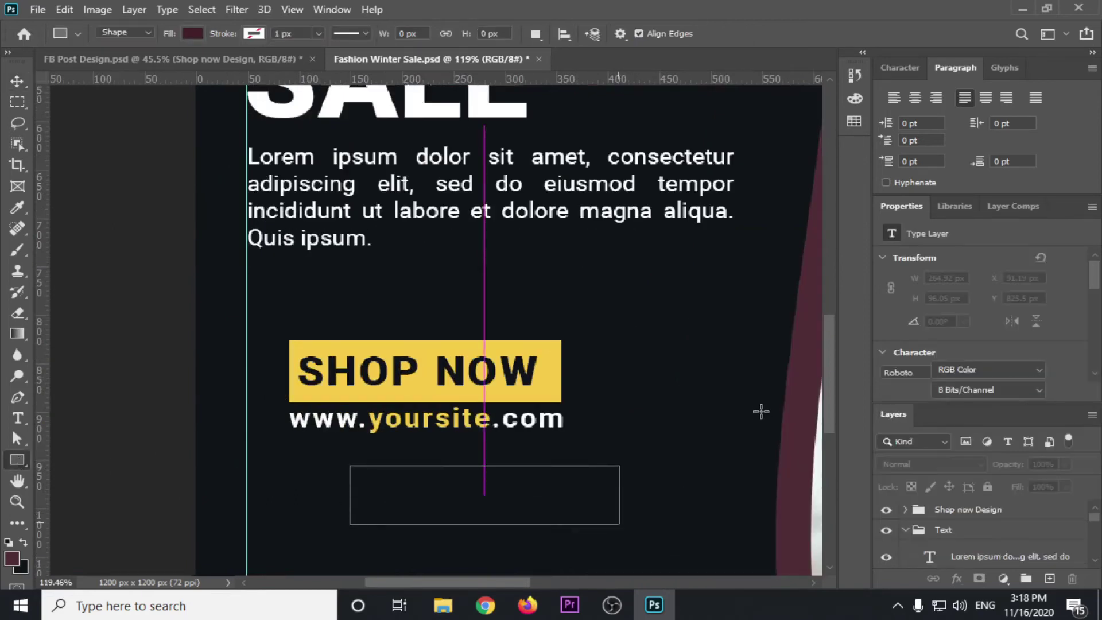
click(17, 81)
click(402, 373)
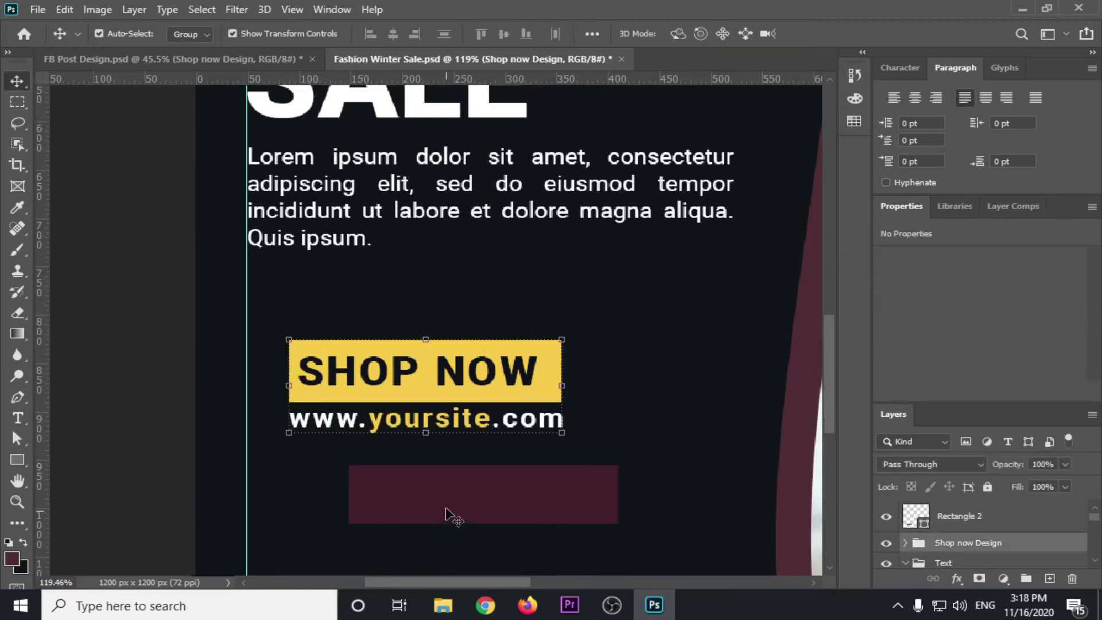
click(474, 507)
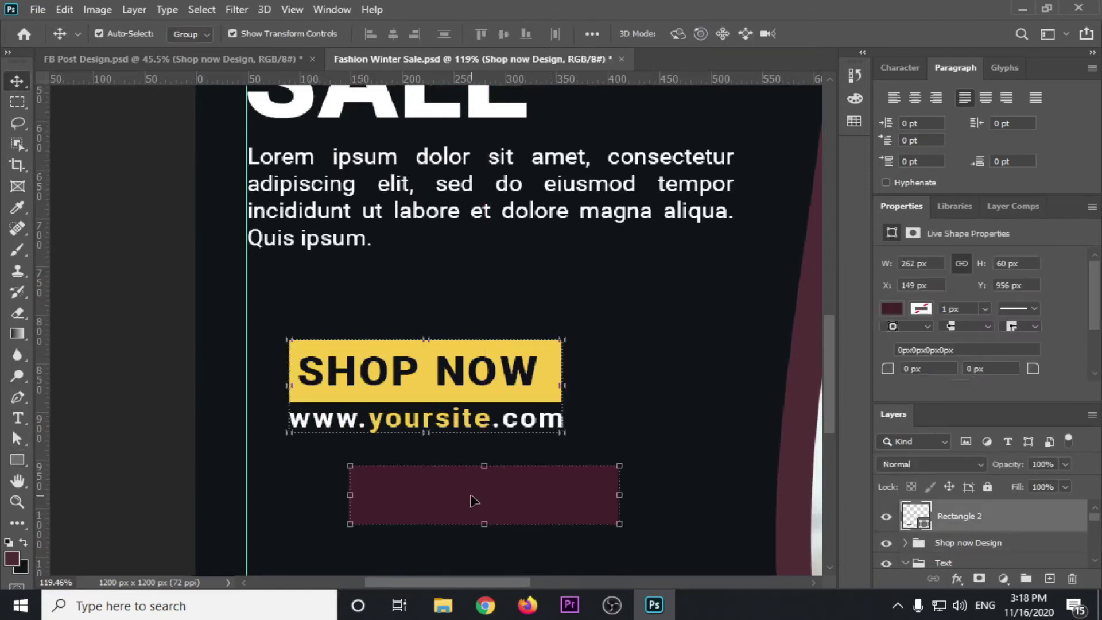
key(Delete)
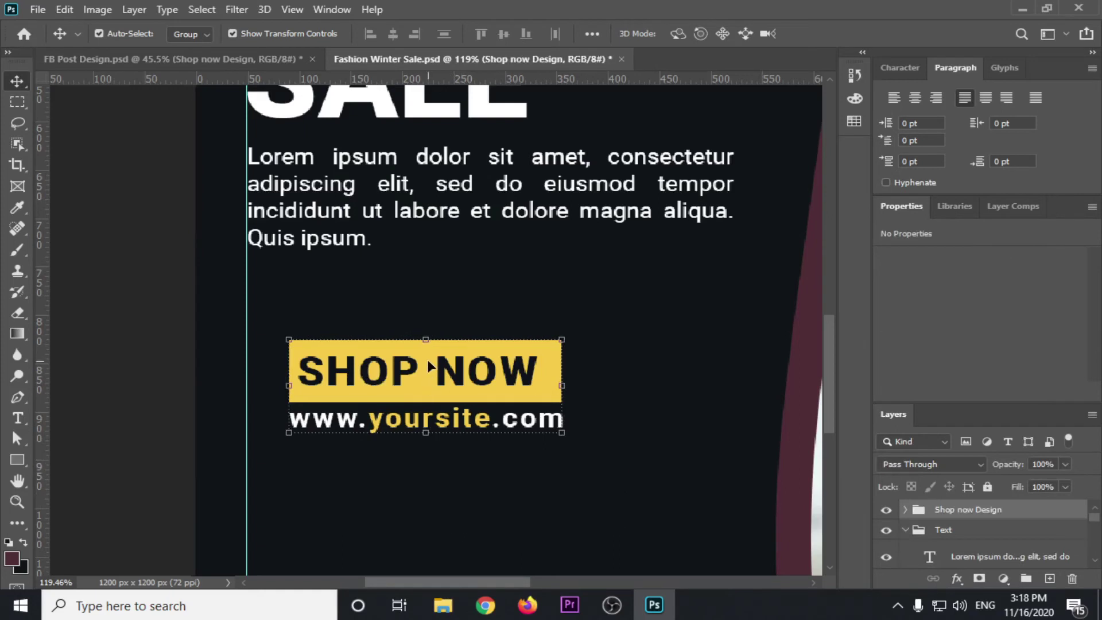
click(1095, 208)
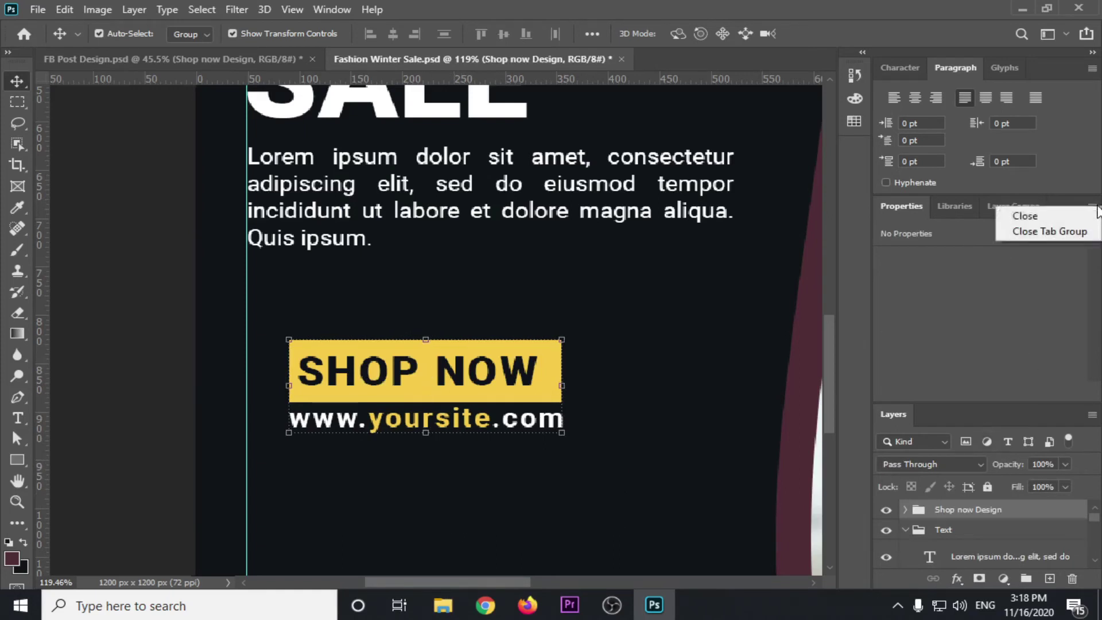
click(1042, 233)
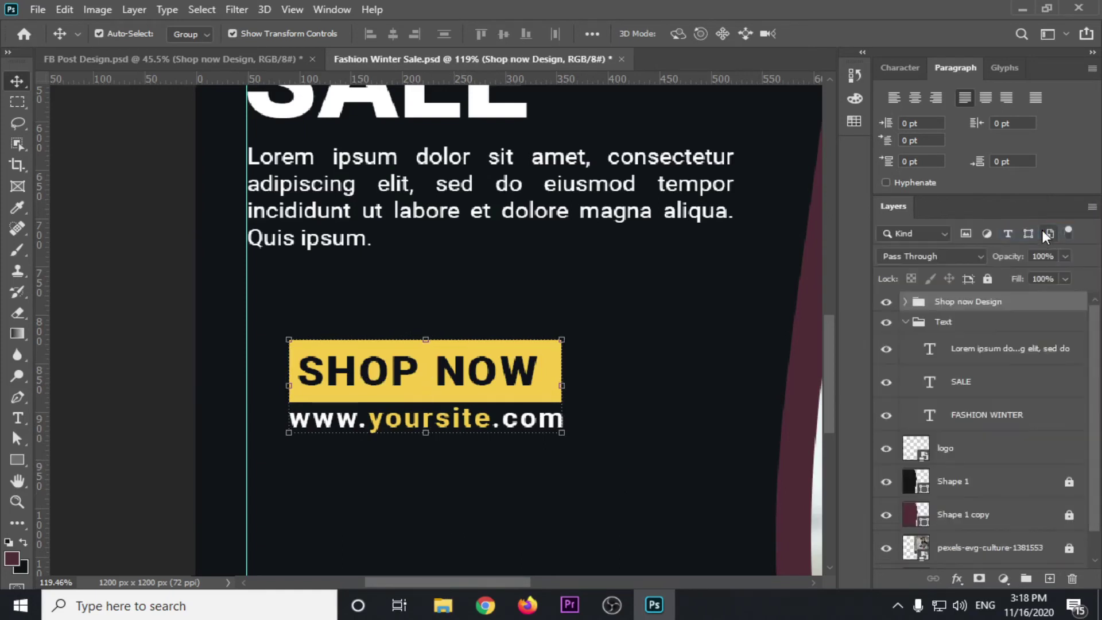
click(905, 302)
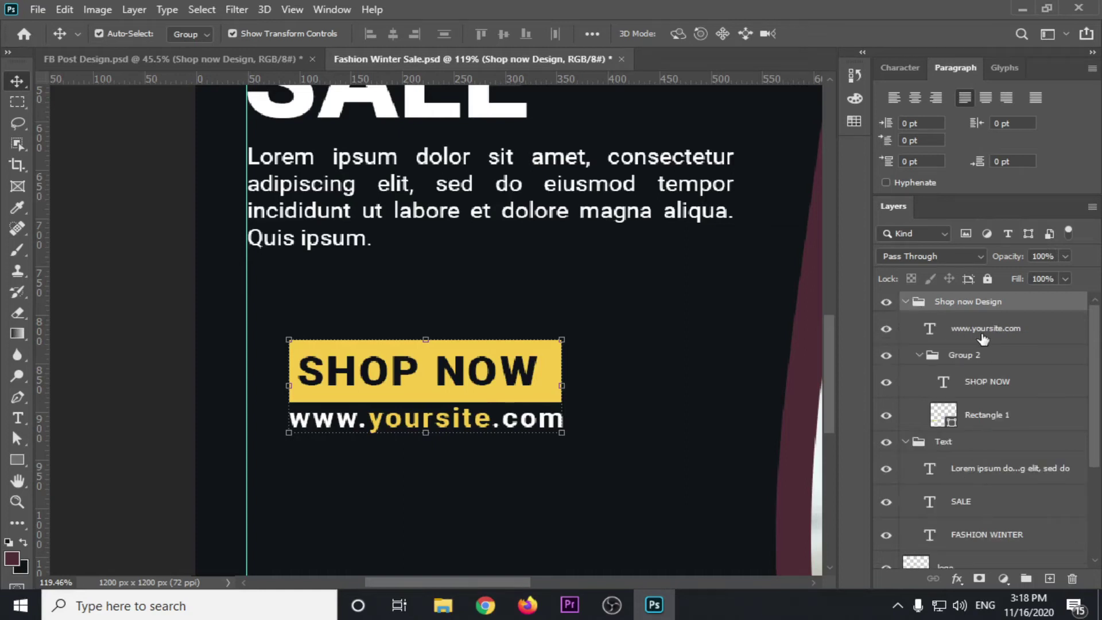
click(980, 338)
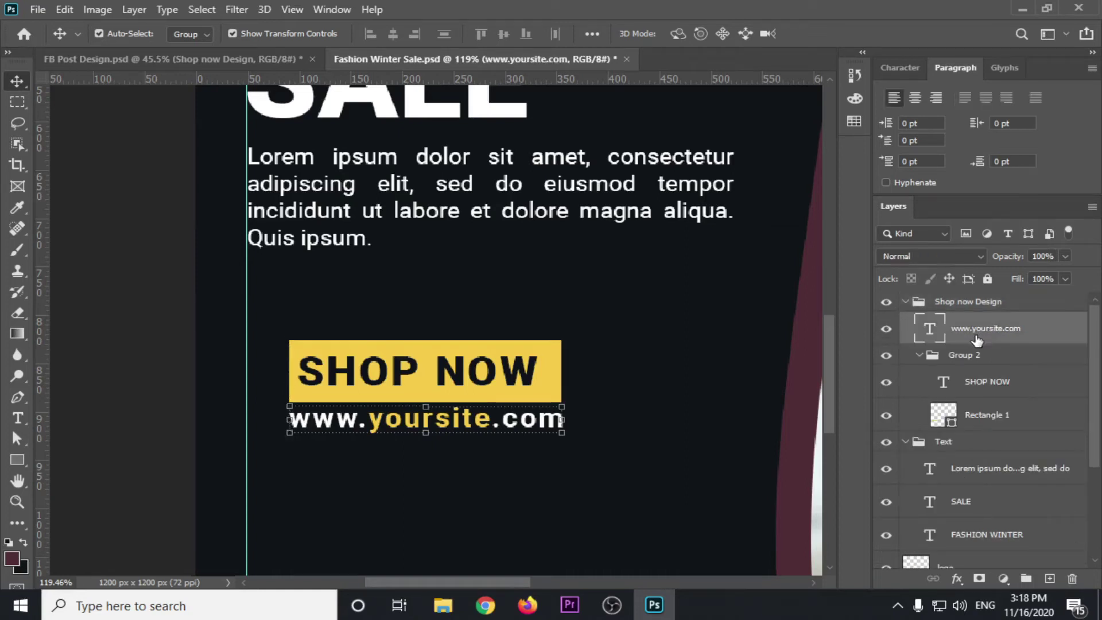
click(17, 418)
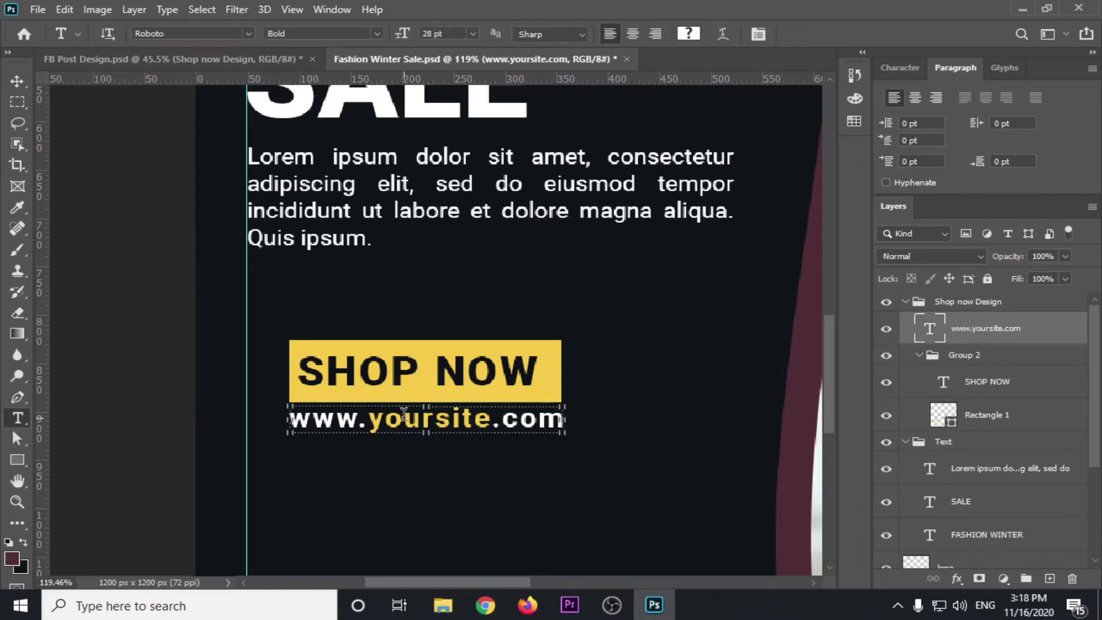
drag(371, 418, 493, 419)
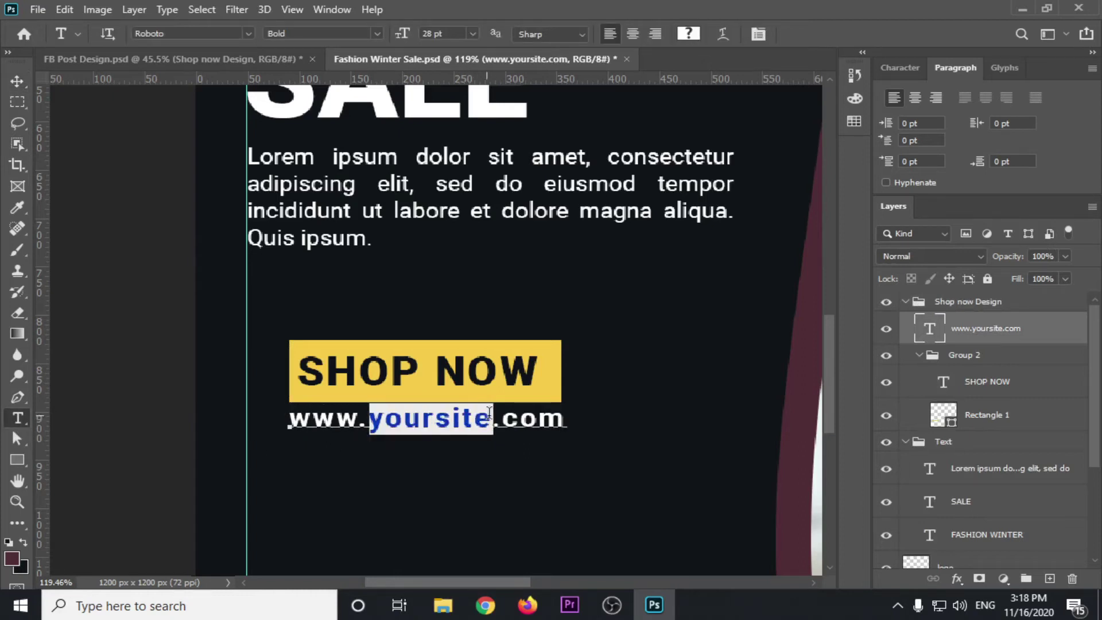
click(900, 68)
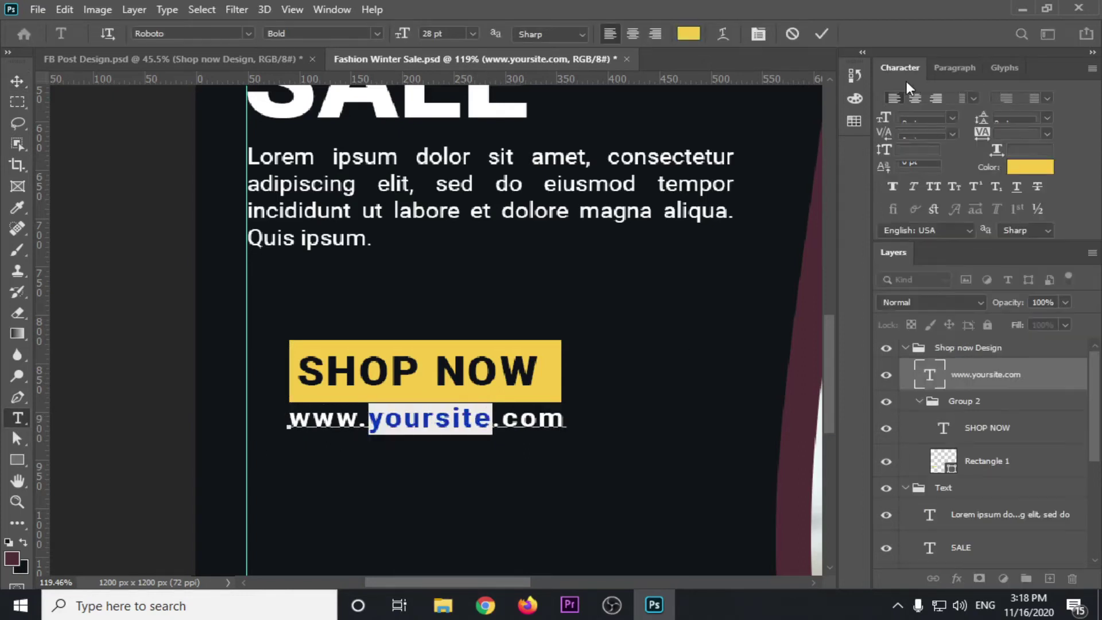
click(1027, 167)
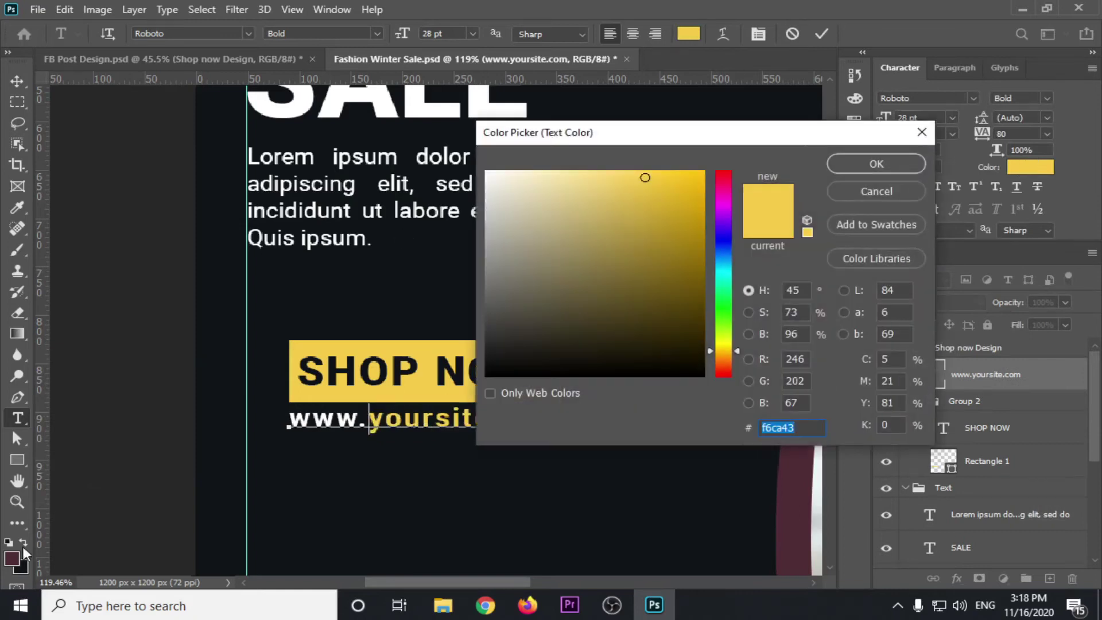
click(17, 552)
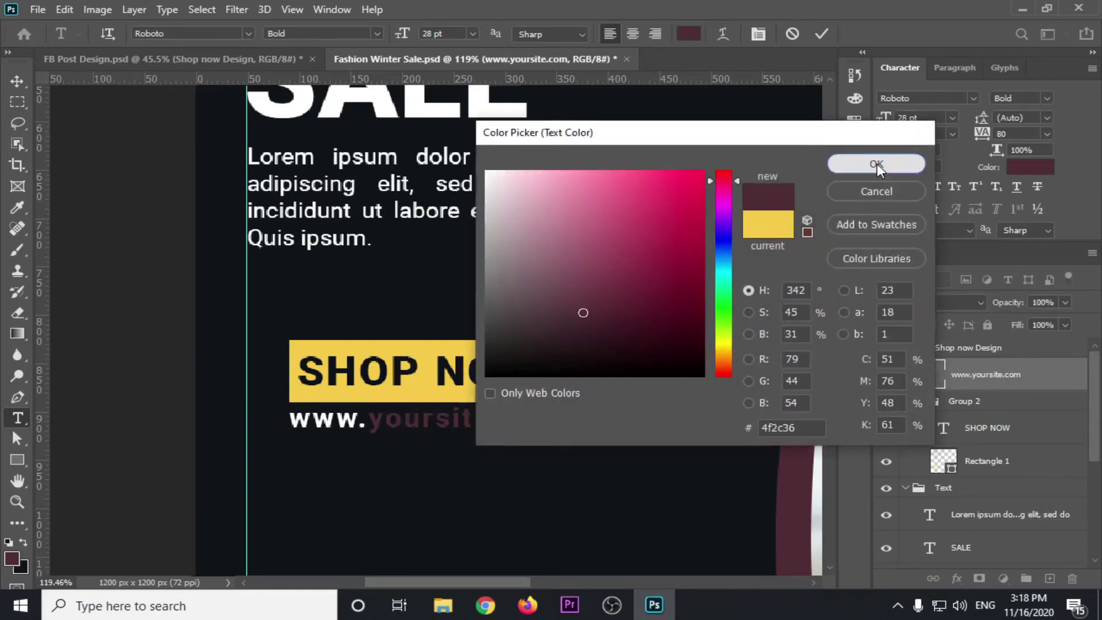
click(875, 164)
click(502, 417)
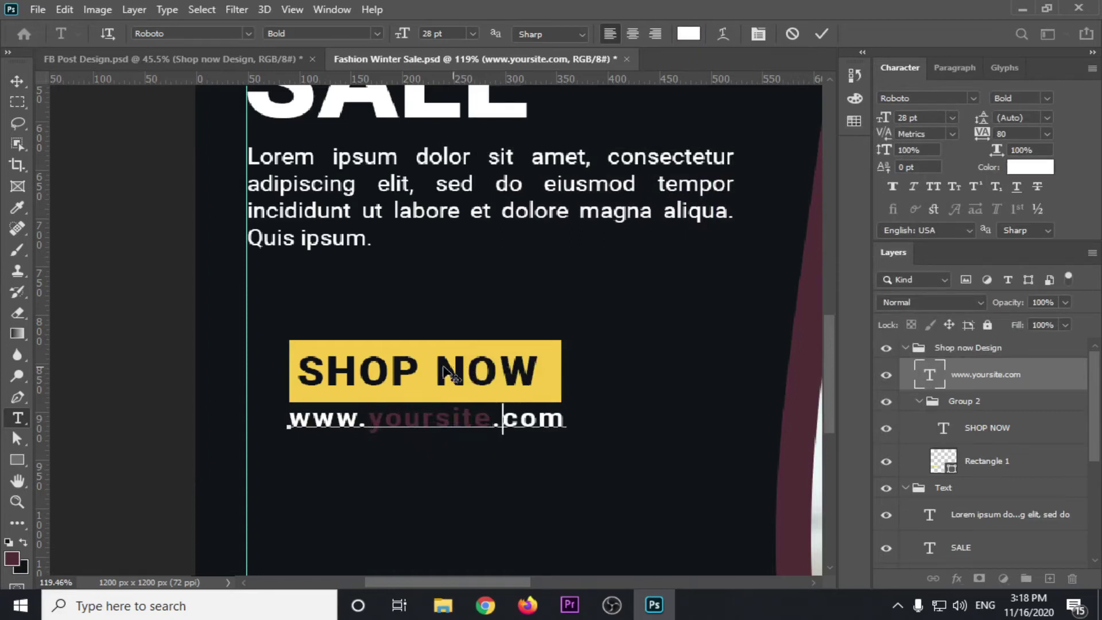
click(14, 85)
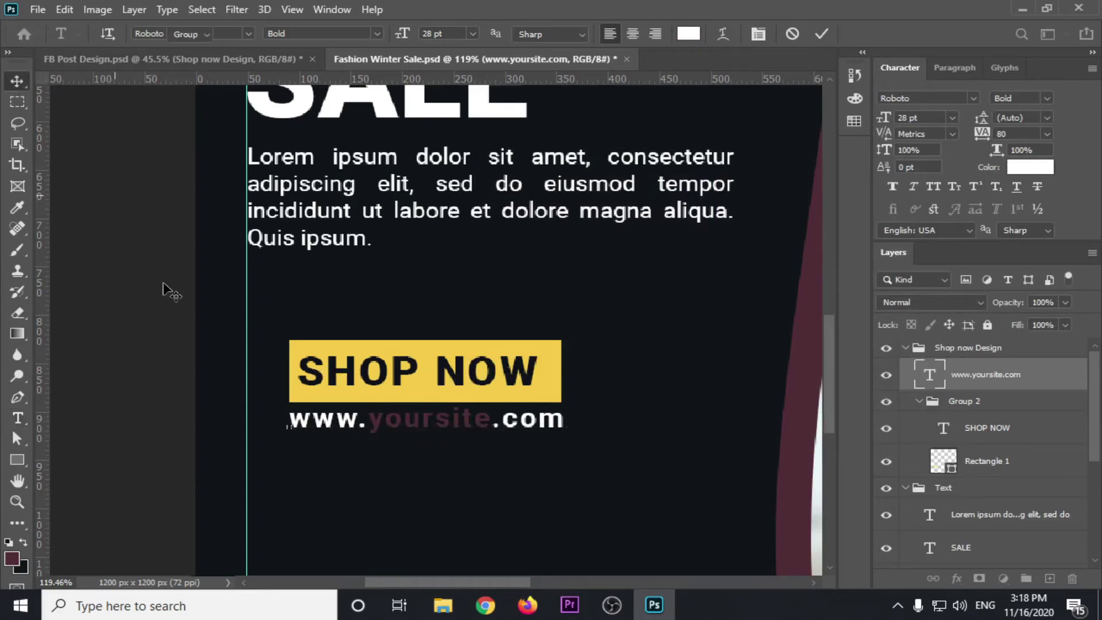
click(385, 371)
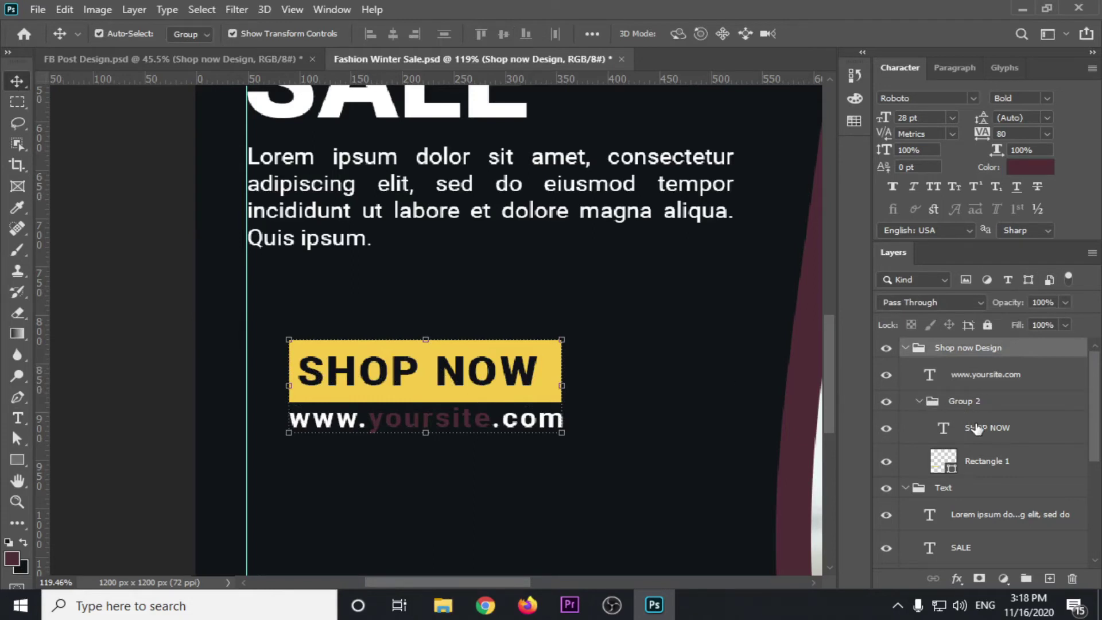
Recolour the SHOP NOW lettering with the dark background colour sampled from the canvas.
click(976, 427)
click(17, 418)
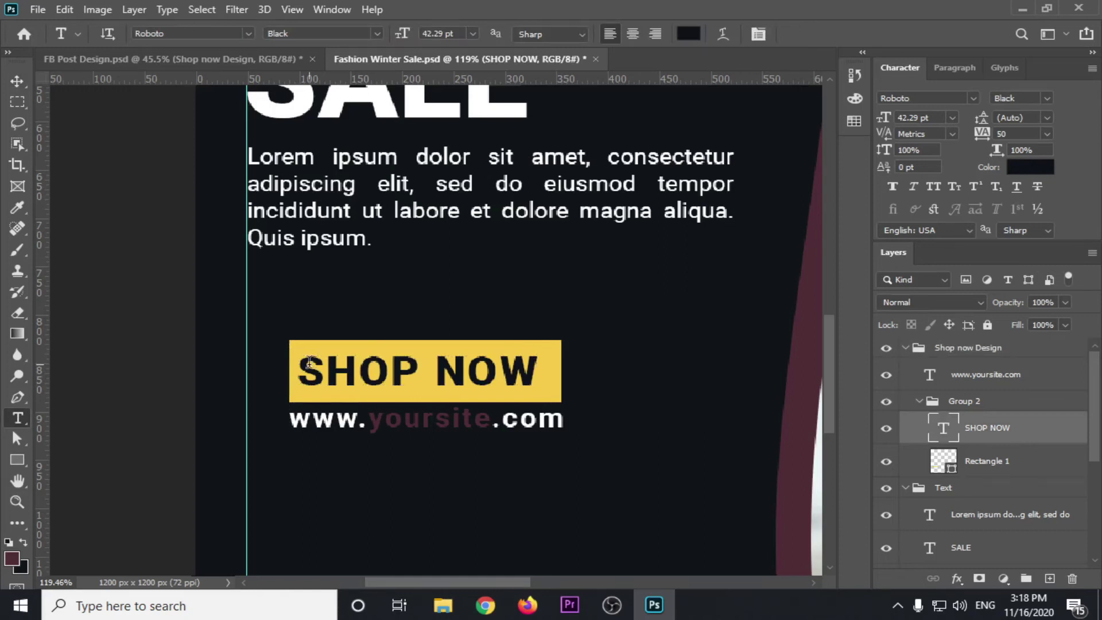
drag(308, 367, 539, 371)
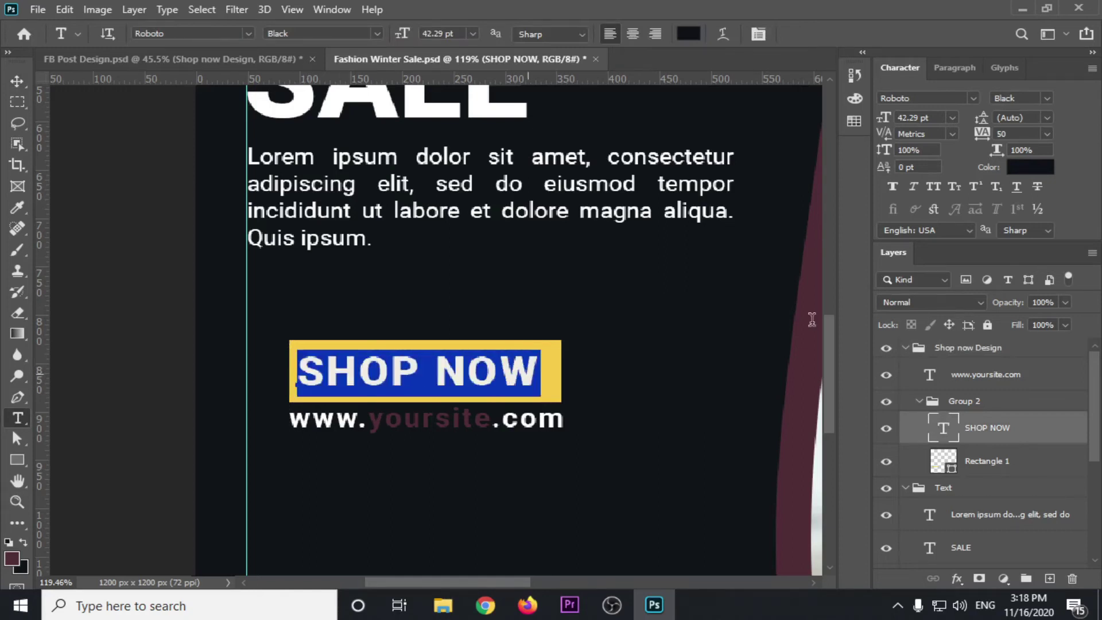
click(1030, 167)
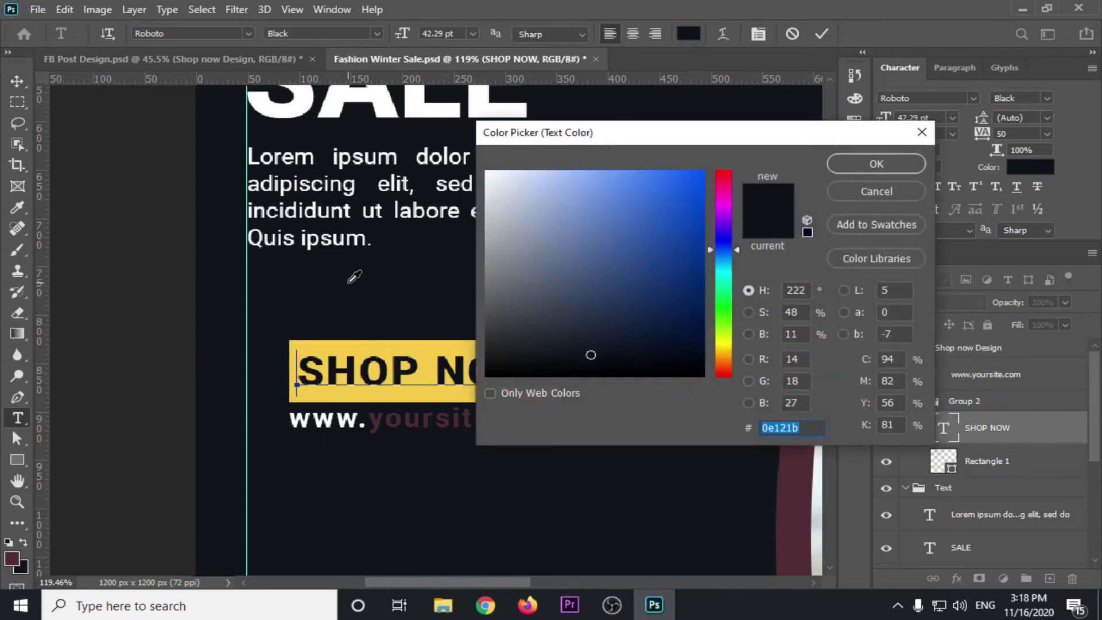
click(354, 277)
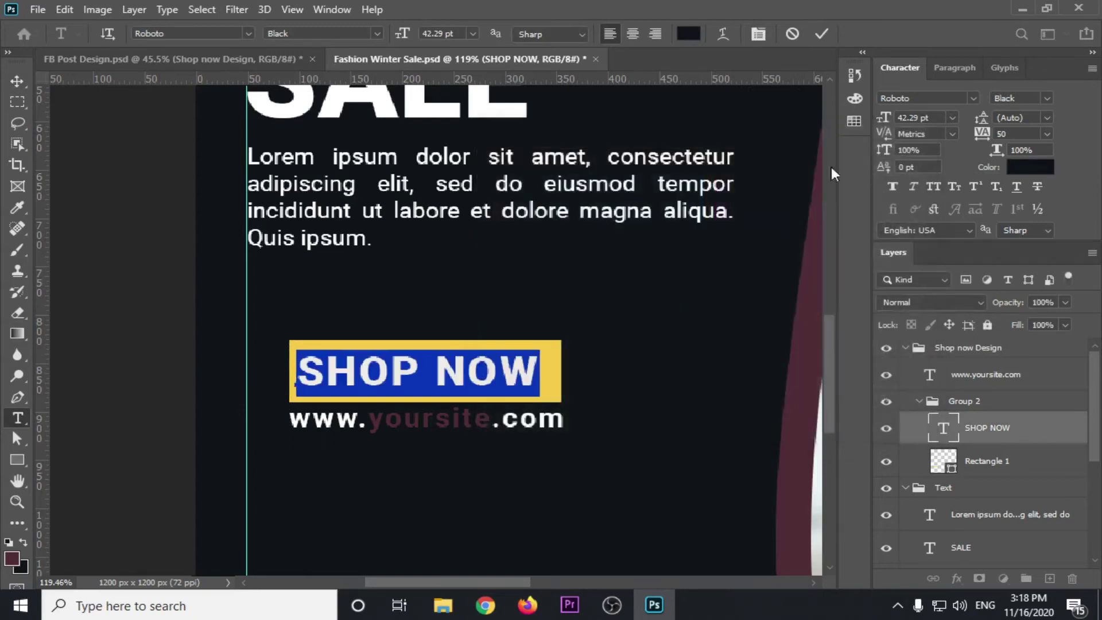
click(17, 81)
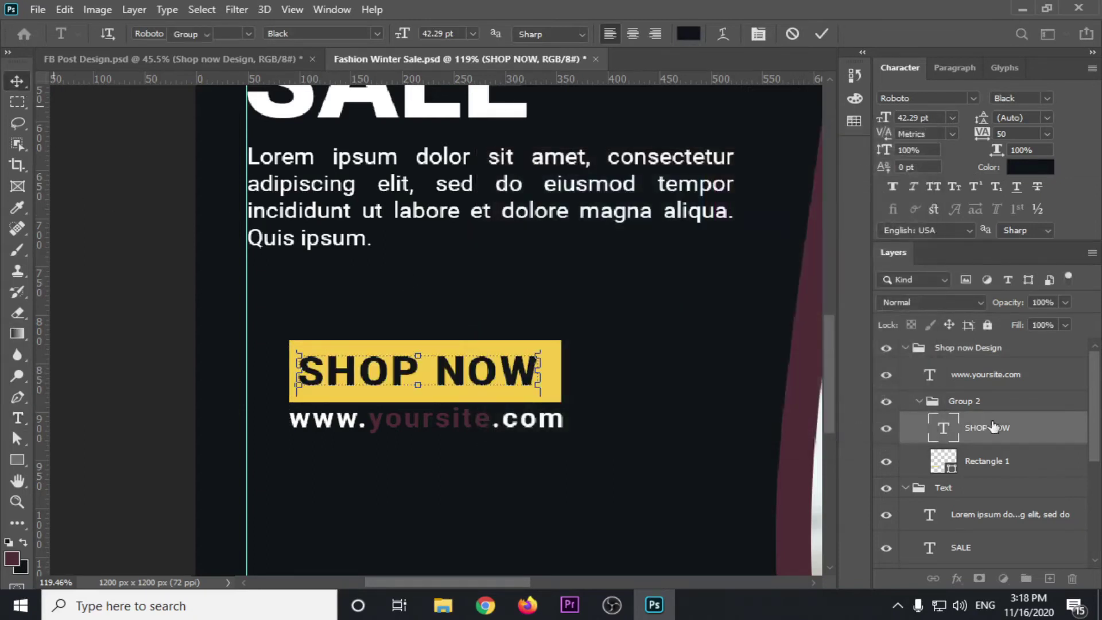
Fill the button's Rectangle 1 with maroon from the recent colours.
click(991, 462)
click(18, 462)
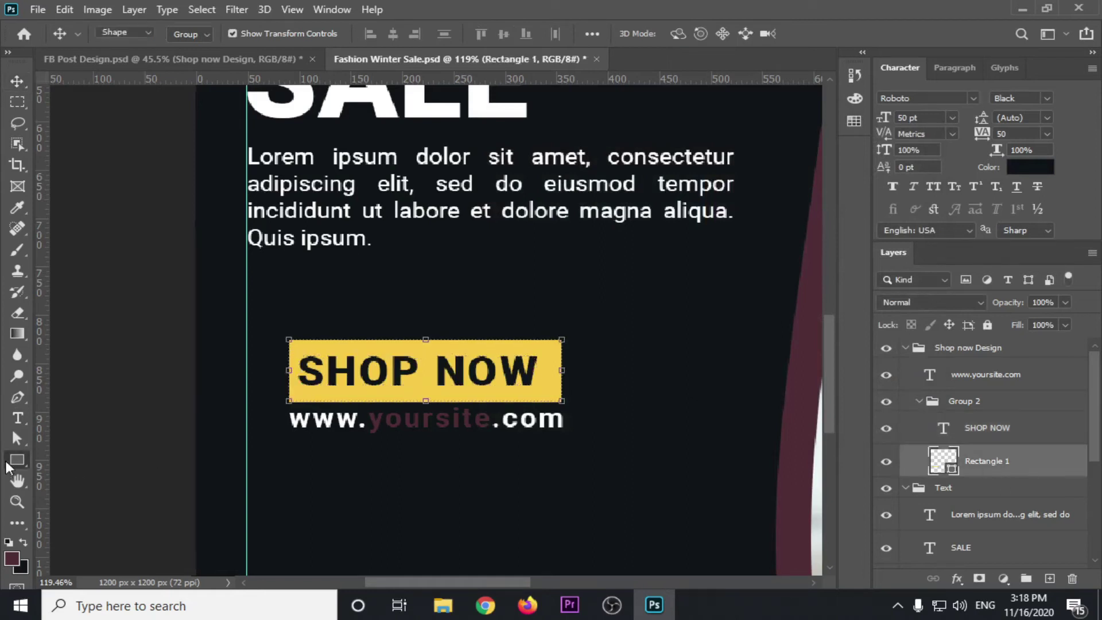
click(193, 33)
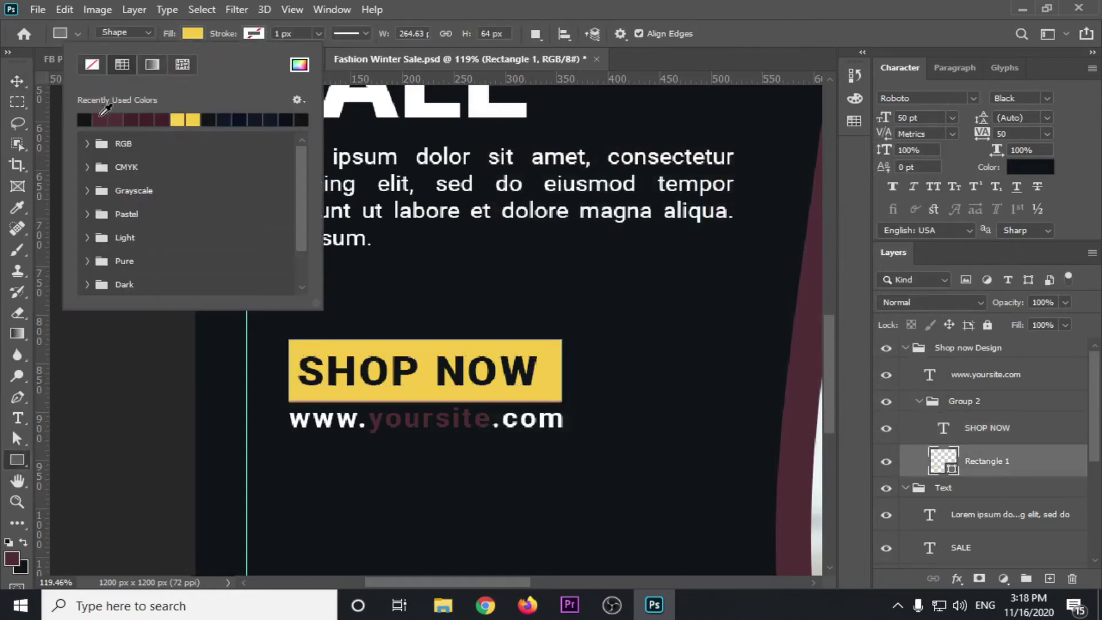
click(101, 119)
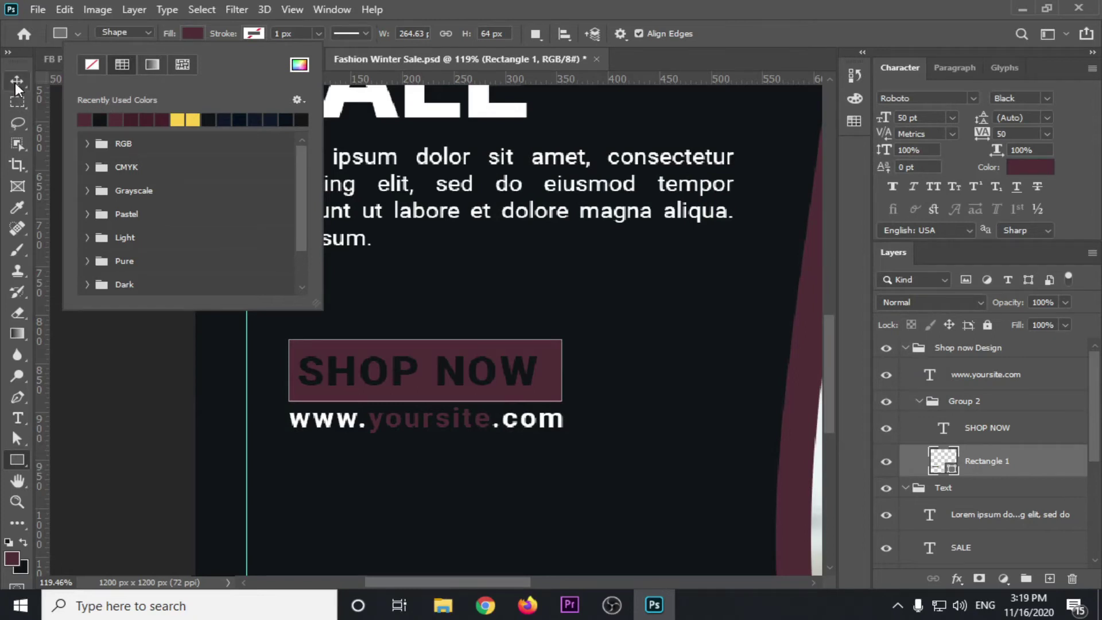
click(17, 81)
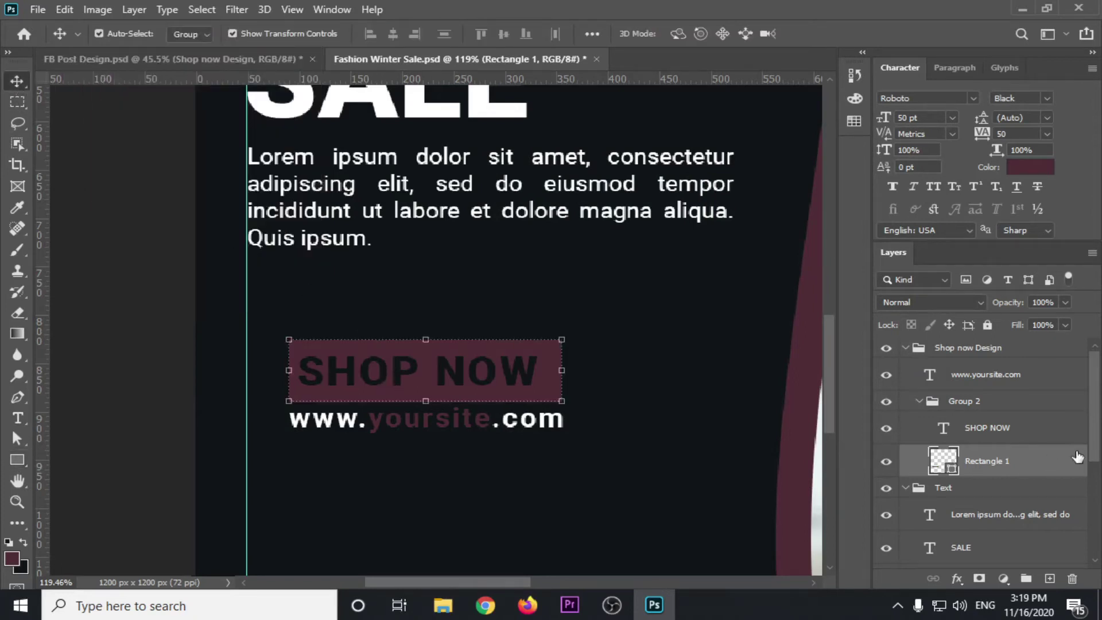
Set the SHOP NOW text colour to white #ffffff.
click(1012, 427)
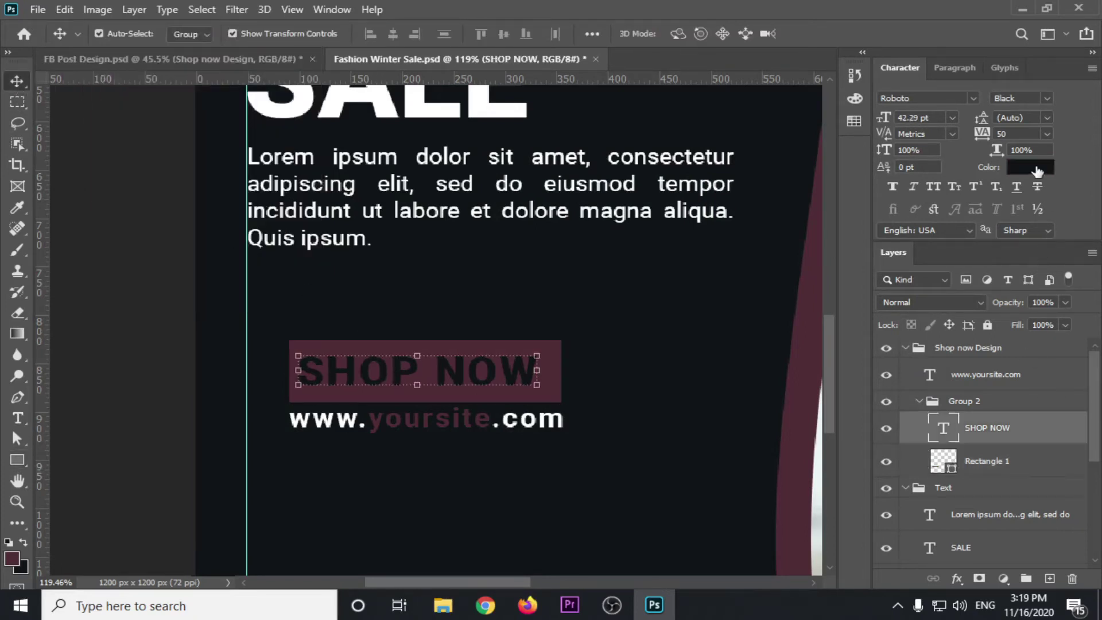
click(1030, 167)
click(470, 155)
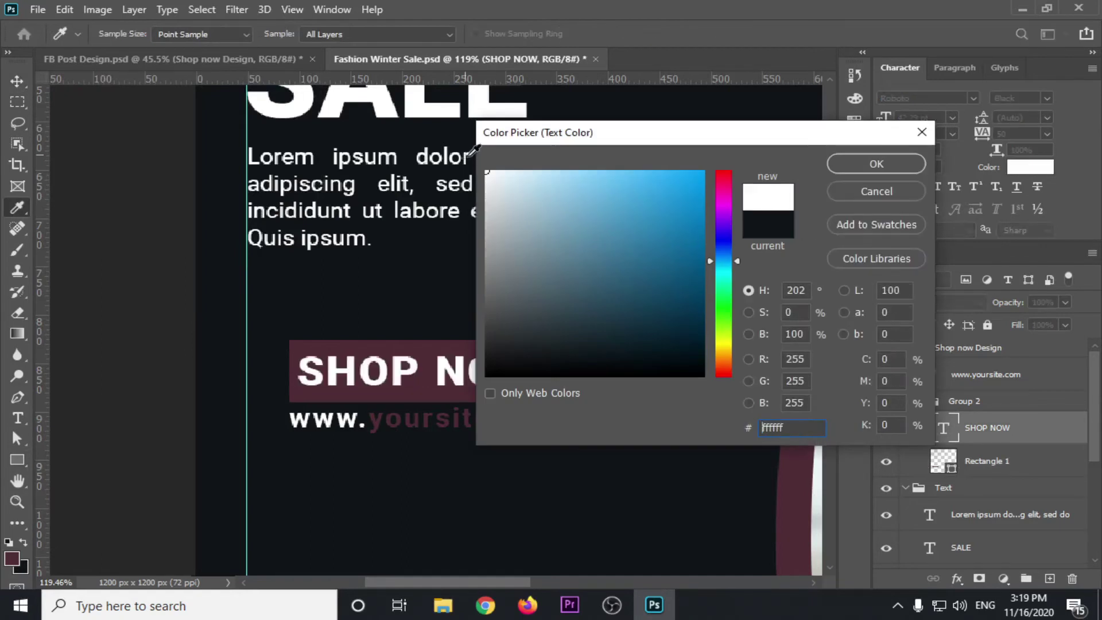
click(870, 164)
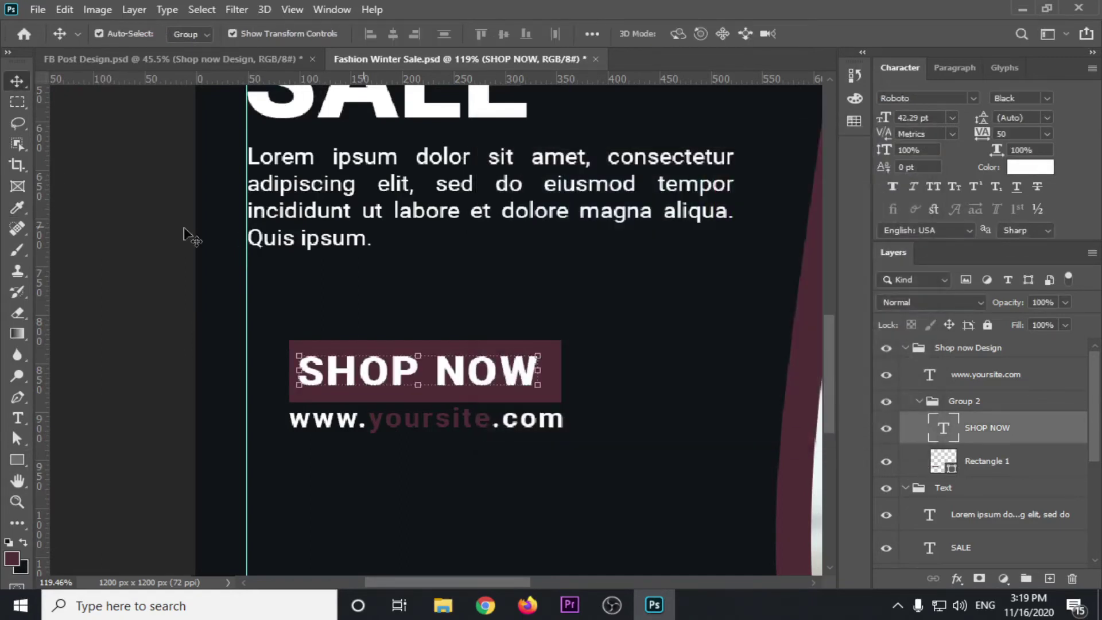
click(123, 287)
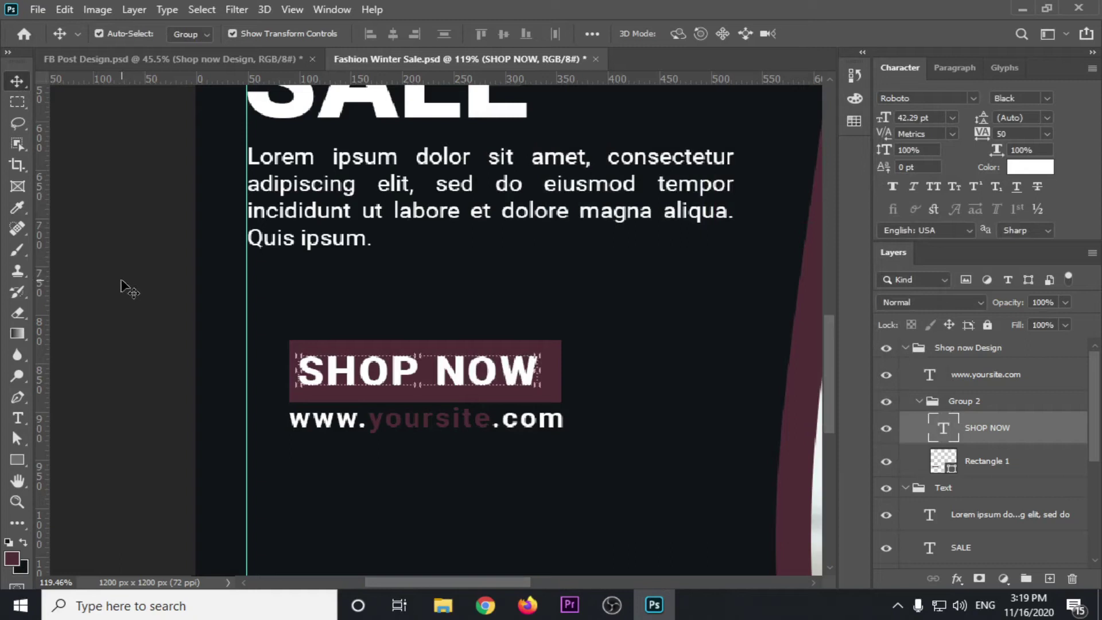
click(369, 374)
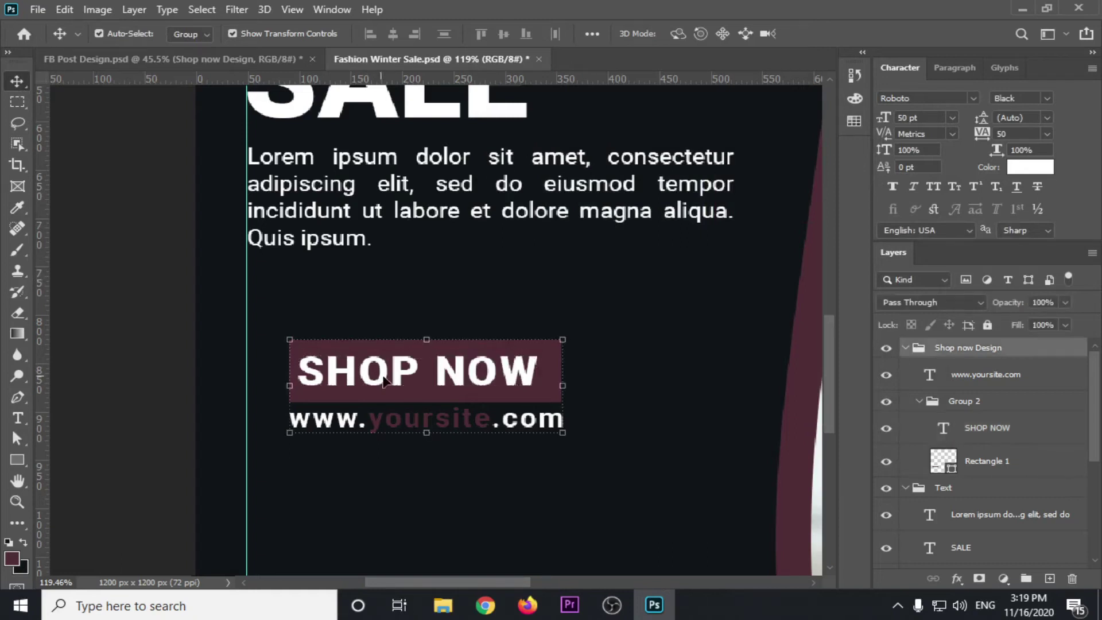
Set the Move tool's Auto-Select target to Layer so clicks pick individual layers.
right_click(432, 377)
click(223, 302)
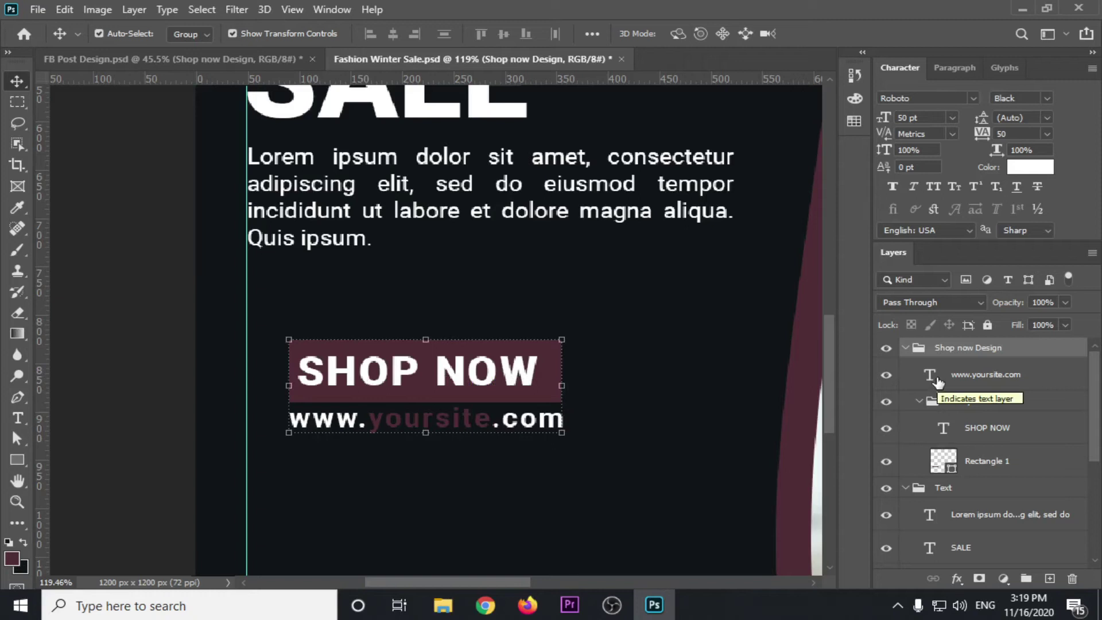
click(194, 32)
click(182, 60)
click(114, 238)
Centre SHOP NOW horizontally on Rectangle 1, then collapse the Shop now Design group.
click(558, 381)
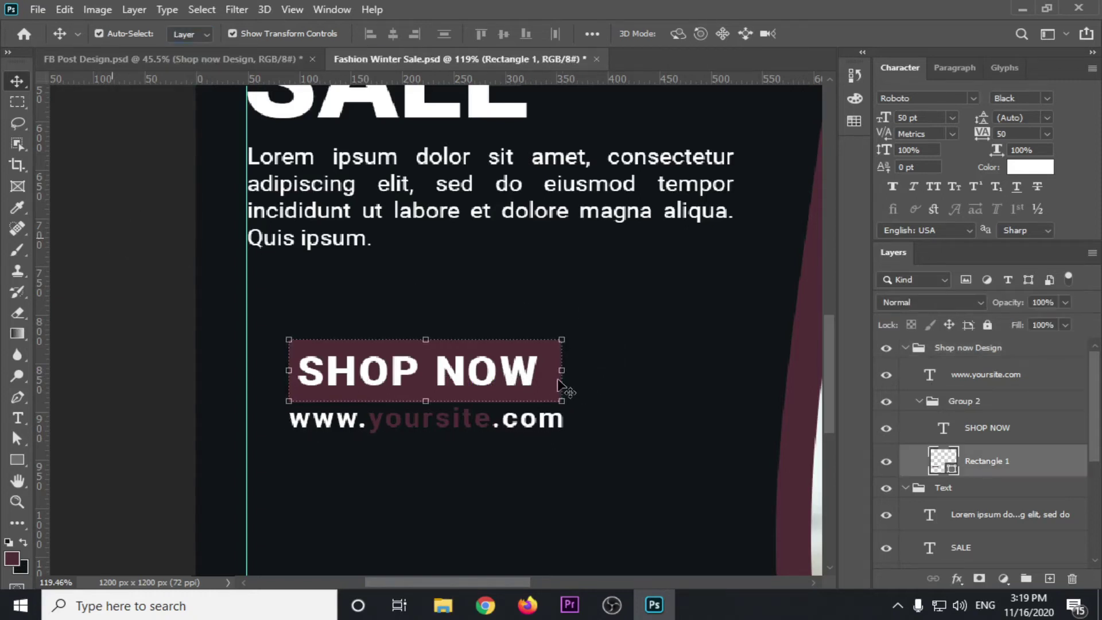
shift+click(525, 378)
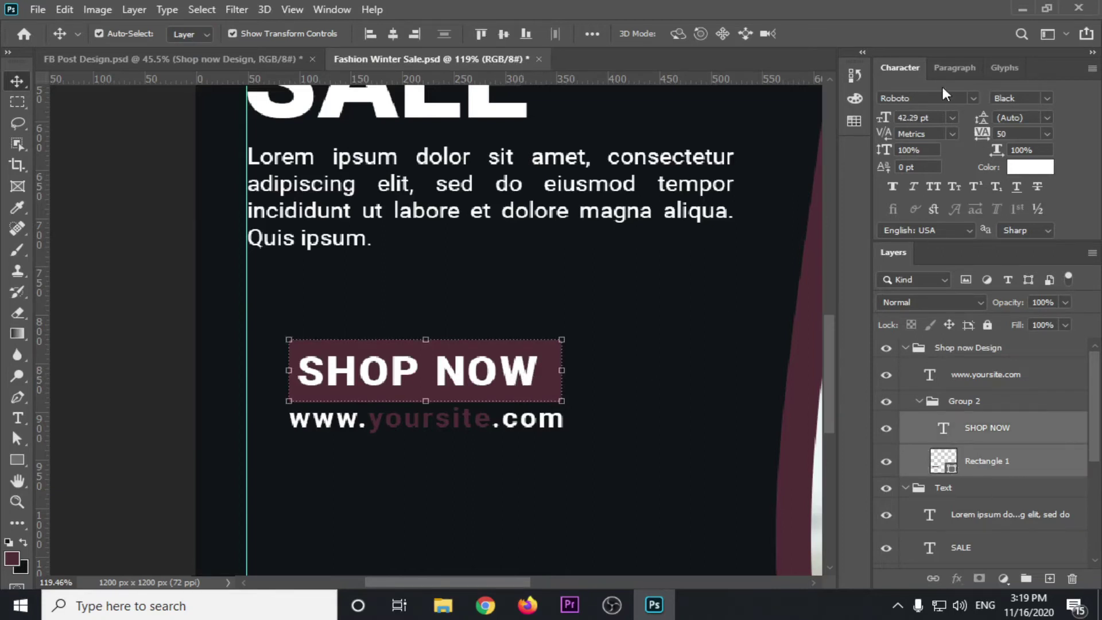
click(393, 34)
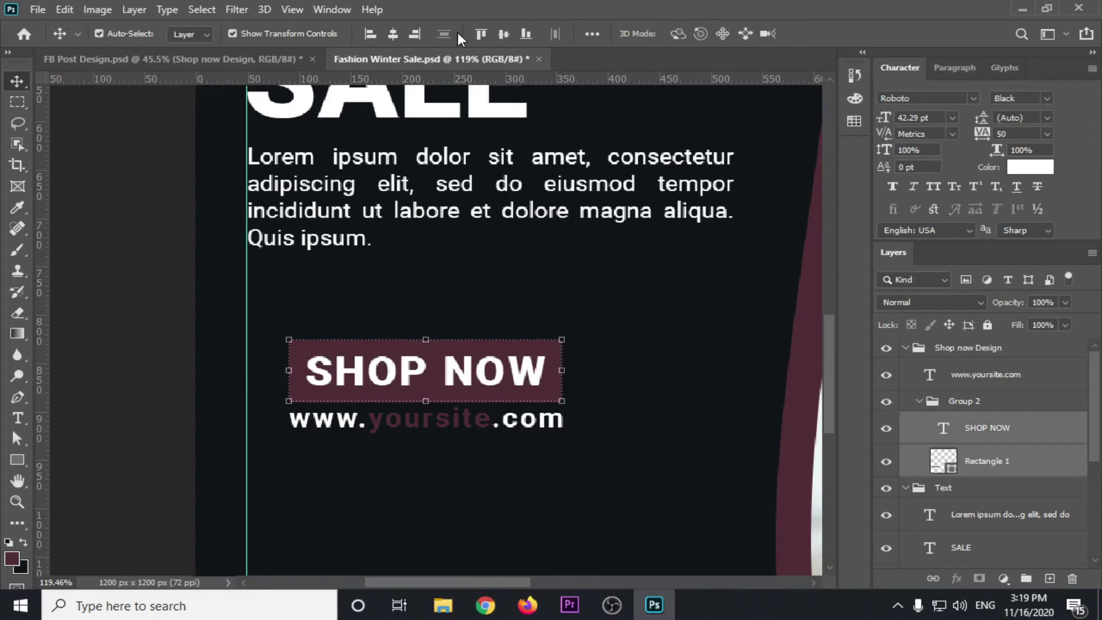
click(112, 255)
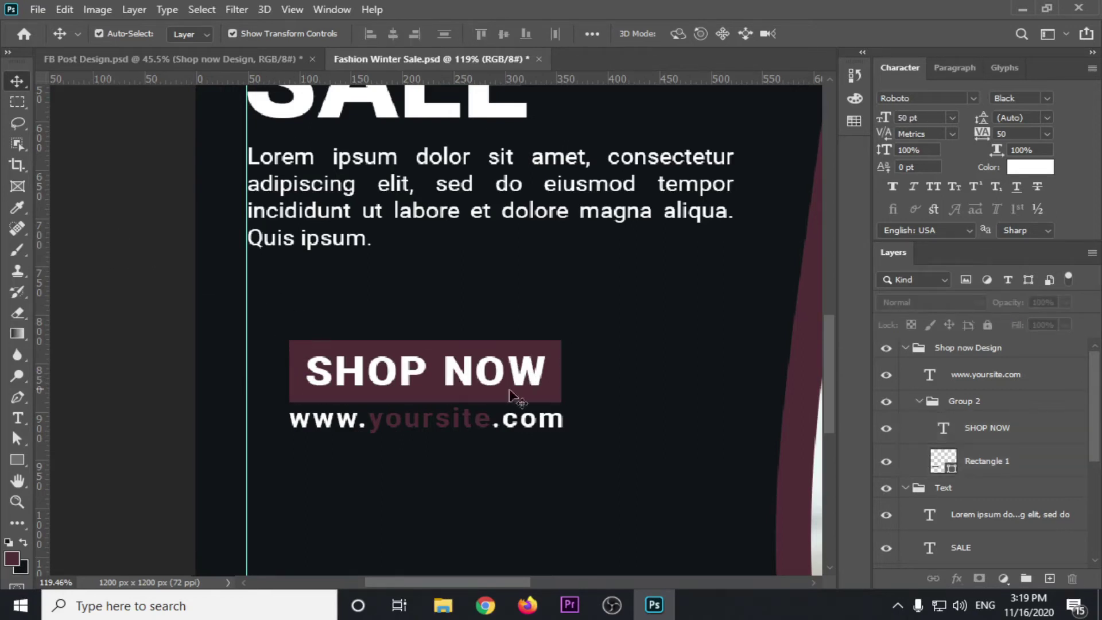
click(905, 349)
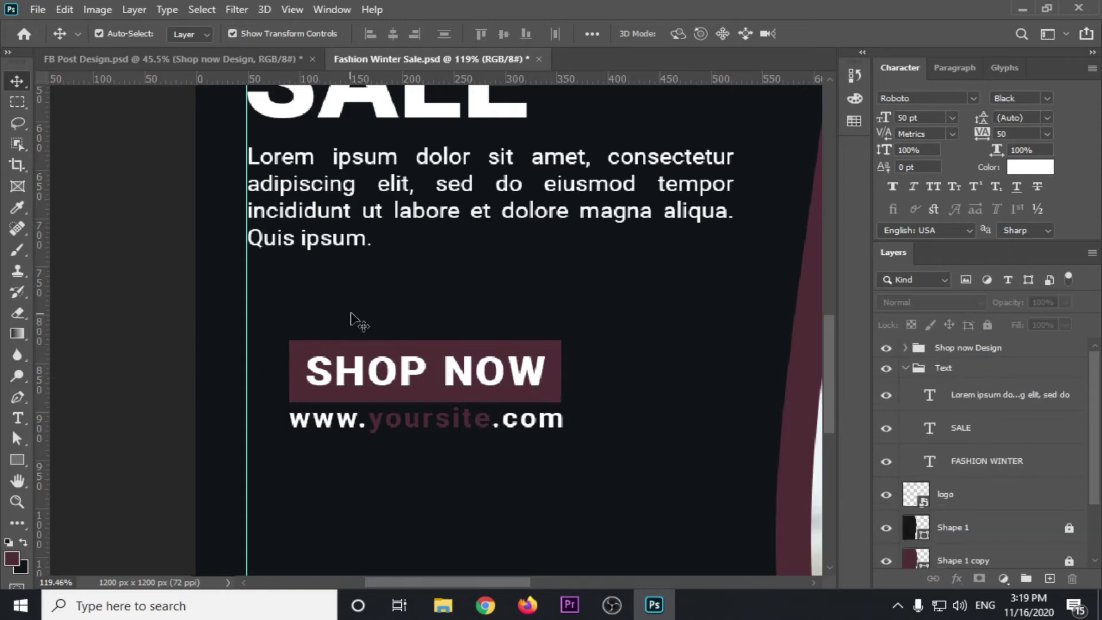
Set Auto-Select back to Group and select the Shop now Design group.
click(191, 35)
click(191, 50)
click(435, 372)
scroll(435, 371, down, 5)
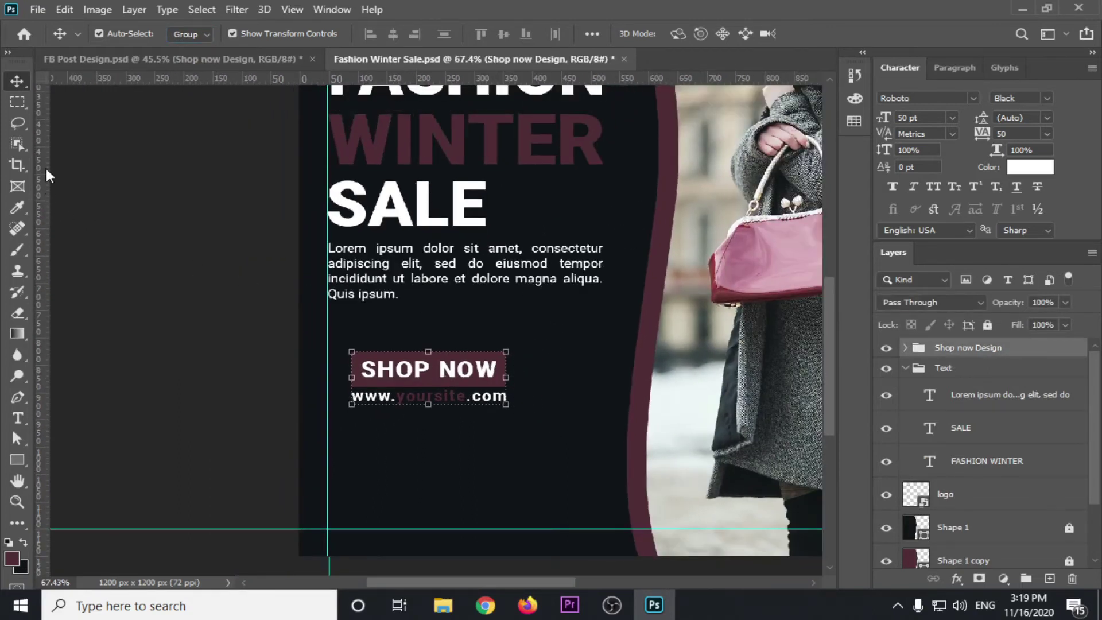
Centre the button group horizontally and vertically within a marquee below the body text.
click(17, 102)
drag(328, 294, 600, 452)
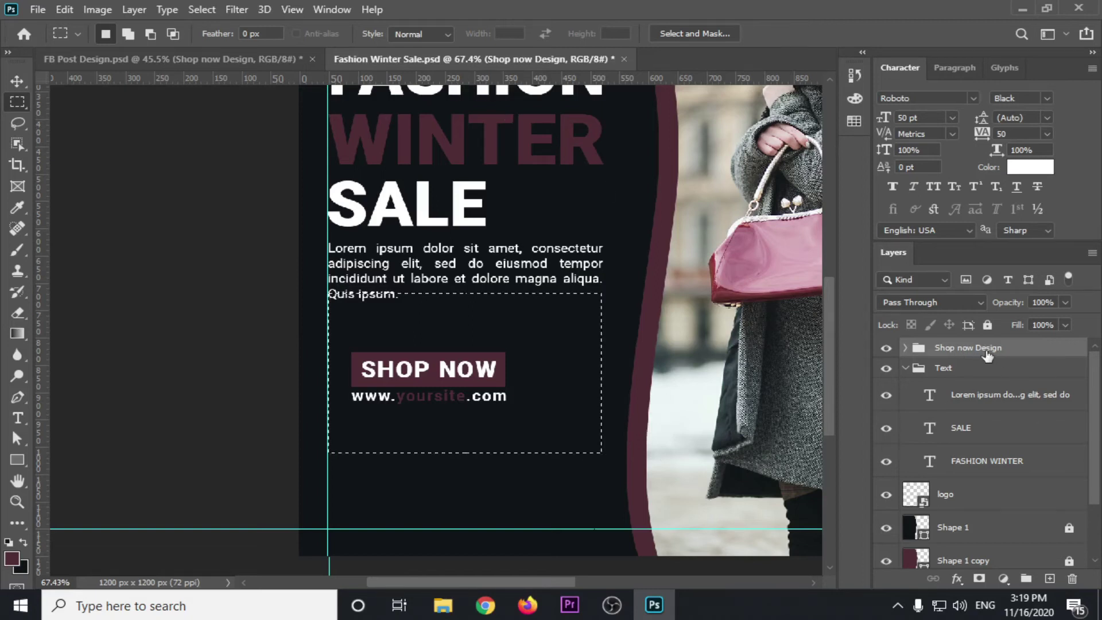
click(17, 81)
click(393, 33)
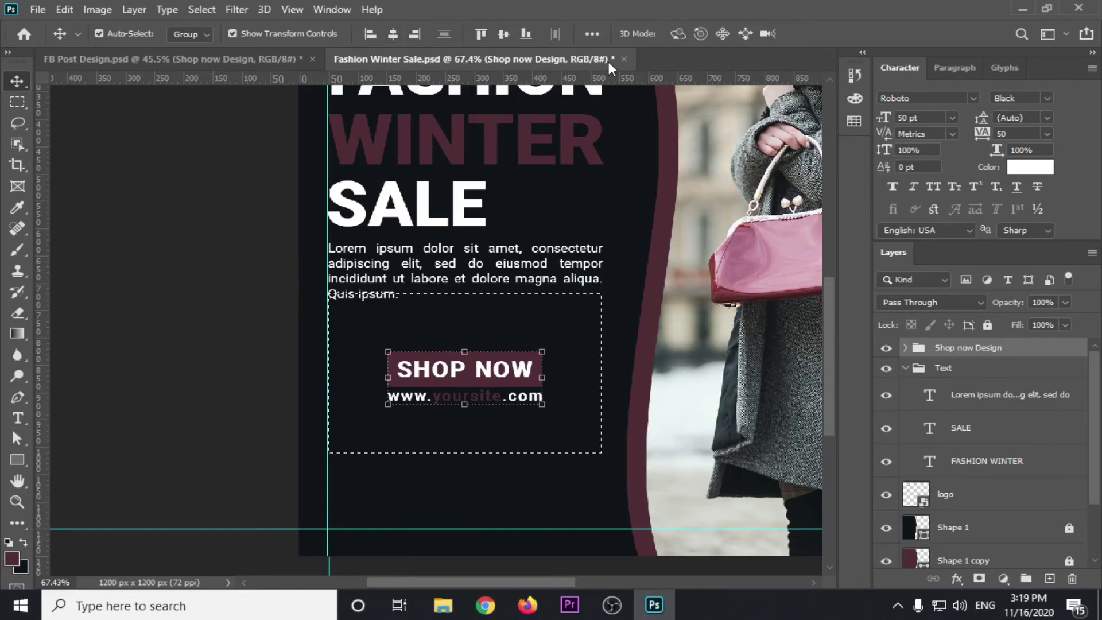
click(503, 33)
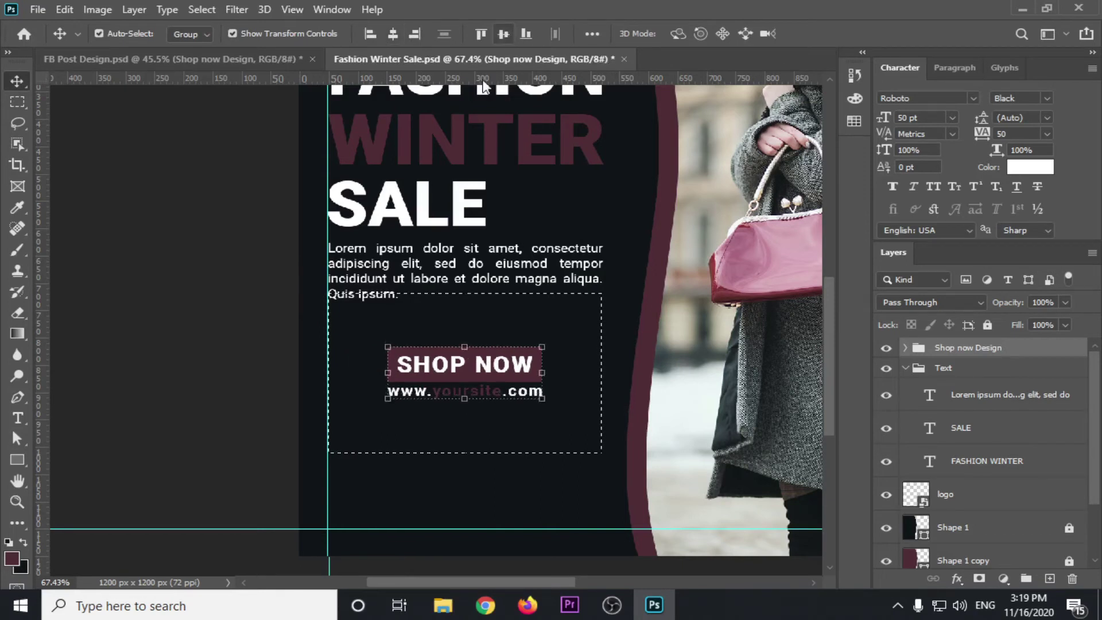
key(ctrl+d)
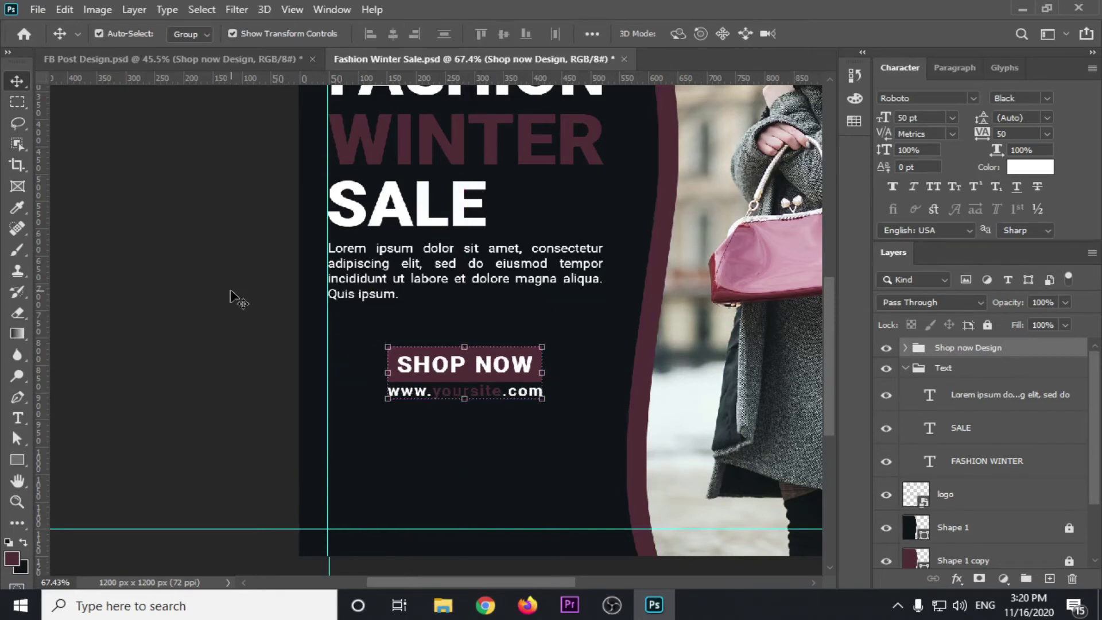
click(230, 297)
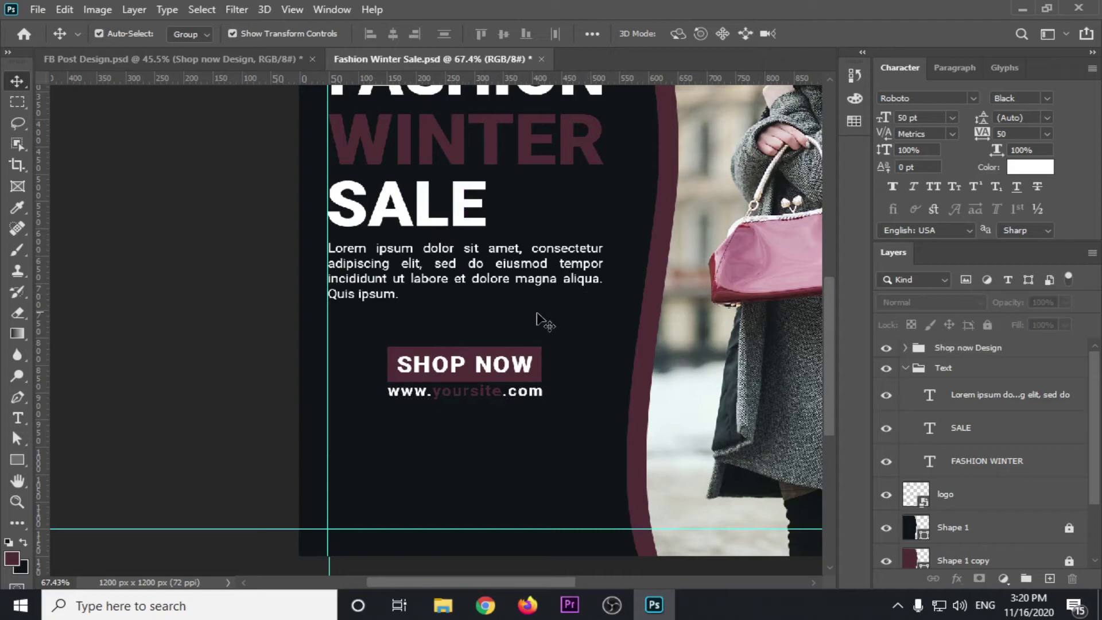
Move the button left onto the body text's guide, then bring up FB Post Design.
click(503, 369)
drag(492, 370, 433, 369)
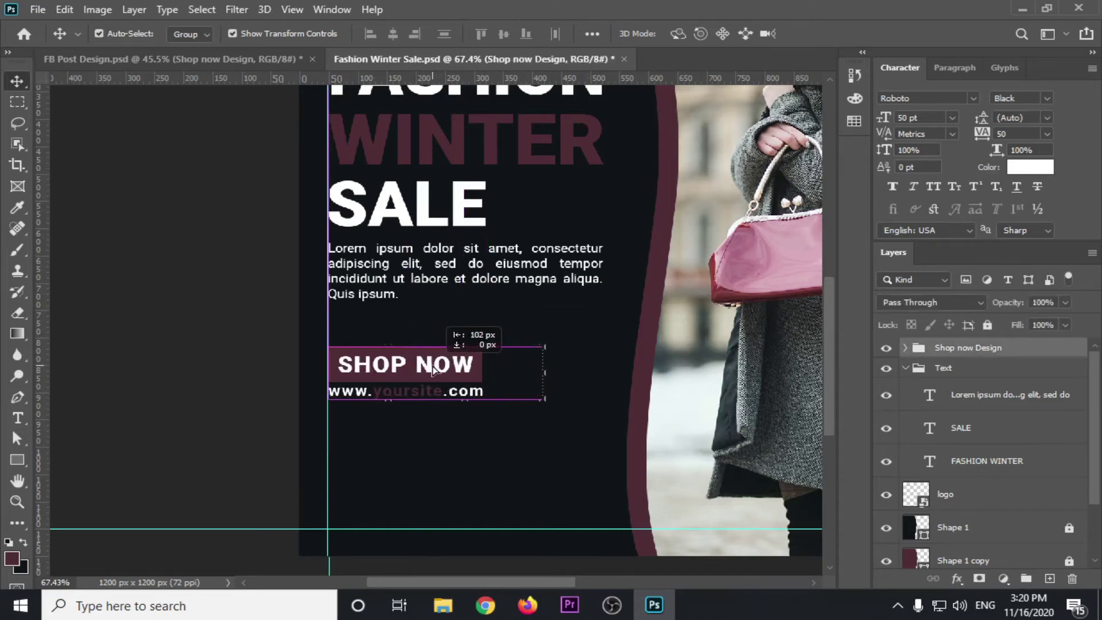
click(207, 274)
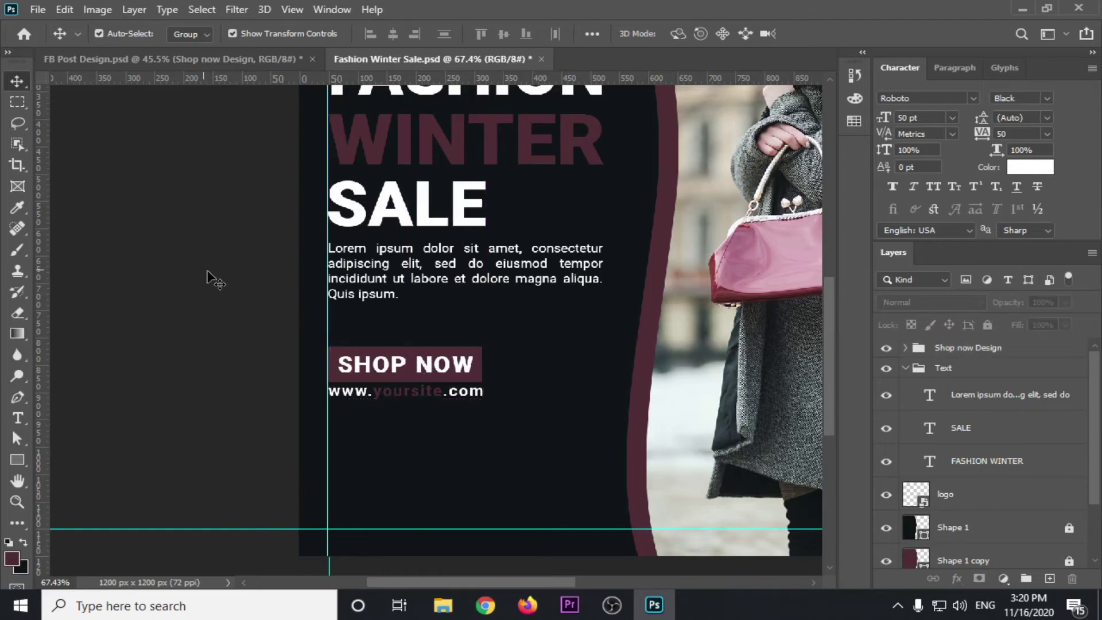
click(172, 59)
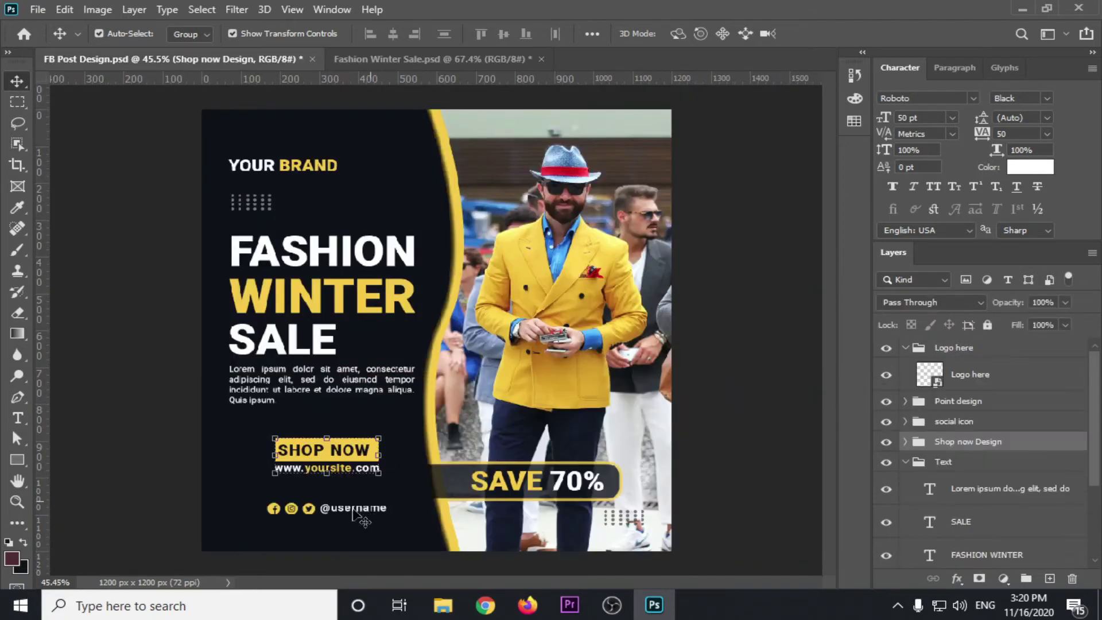
Drag the yellow social icon group from FB Post Design into the Fashion Winter Sale post.
click(338, 509)
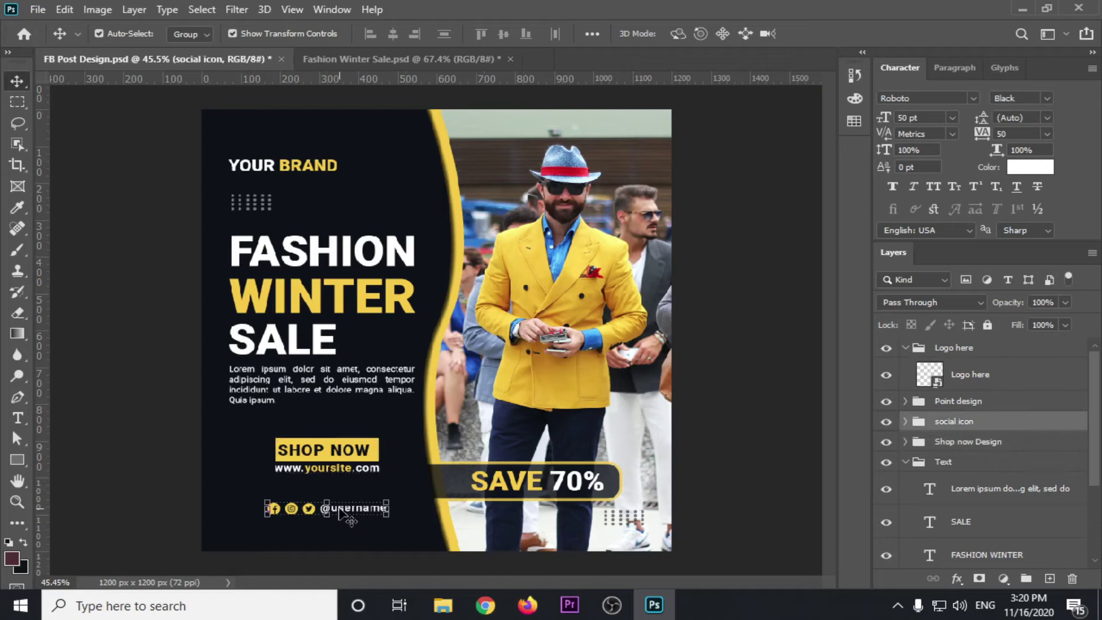
mouse_move(344, 514)
mouse_down()
mouse_move(414, 63)
mouse_move(283, 485)
mouse_up()
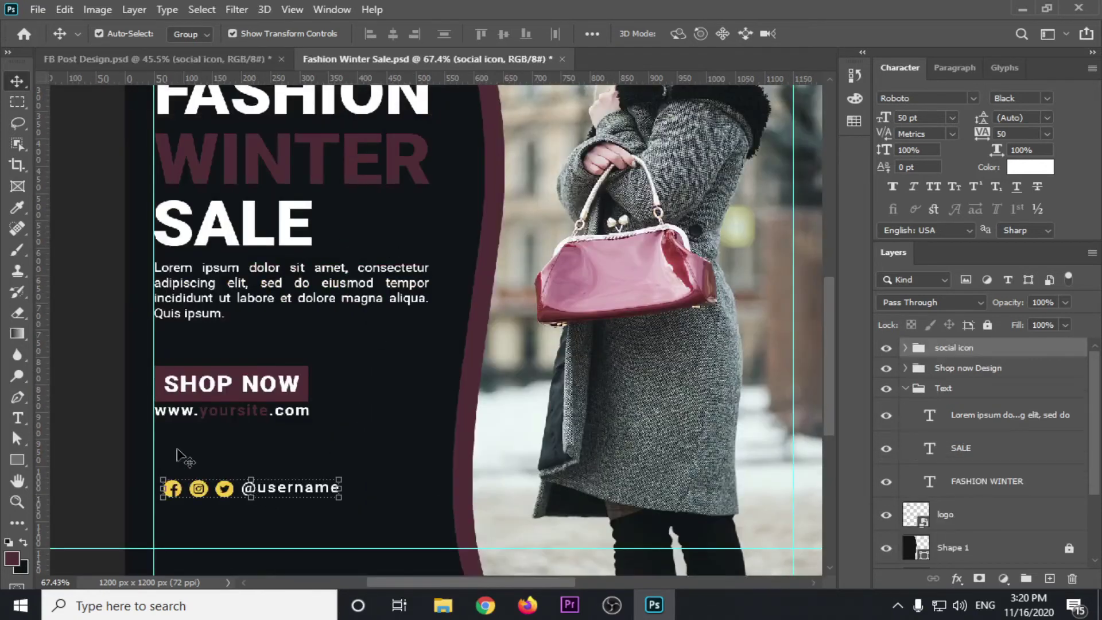
click(109, 412)
scroll(161, 505, up, 5)
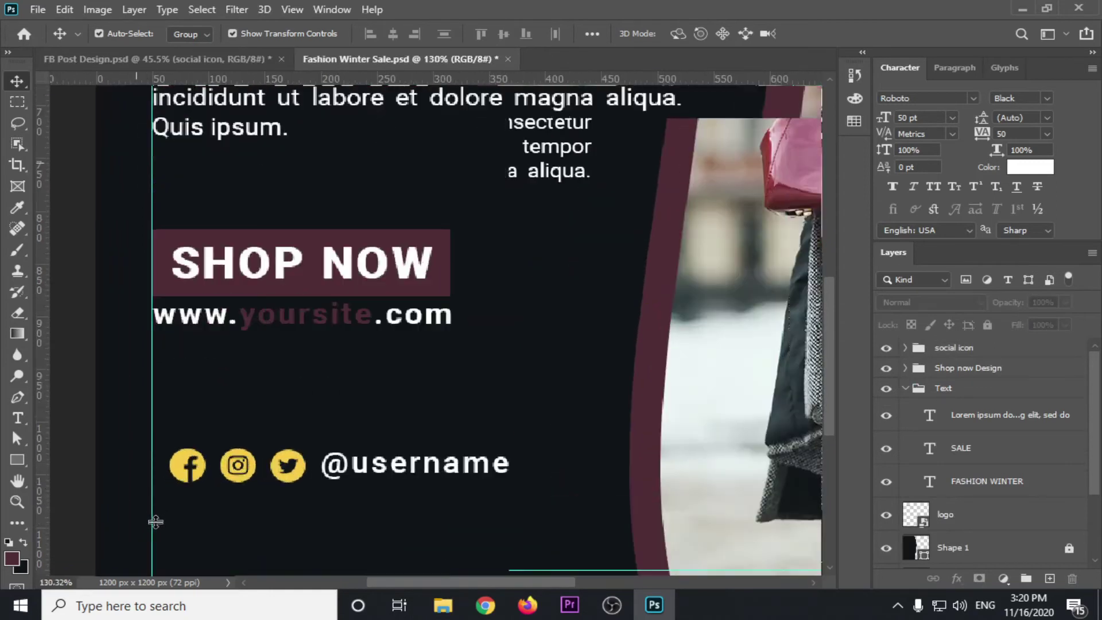
scroll(161, 524, up, 2)
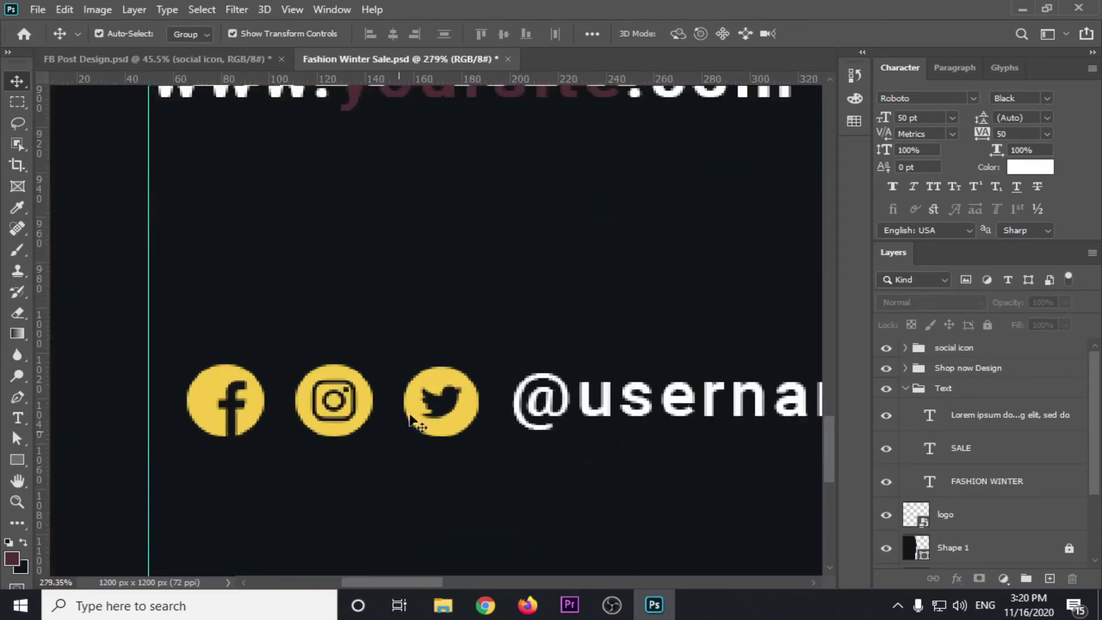
scroll(519, 436, down, 2)
scroll(516, 436, down, 2)
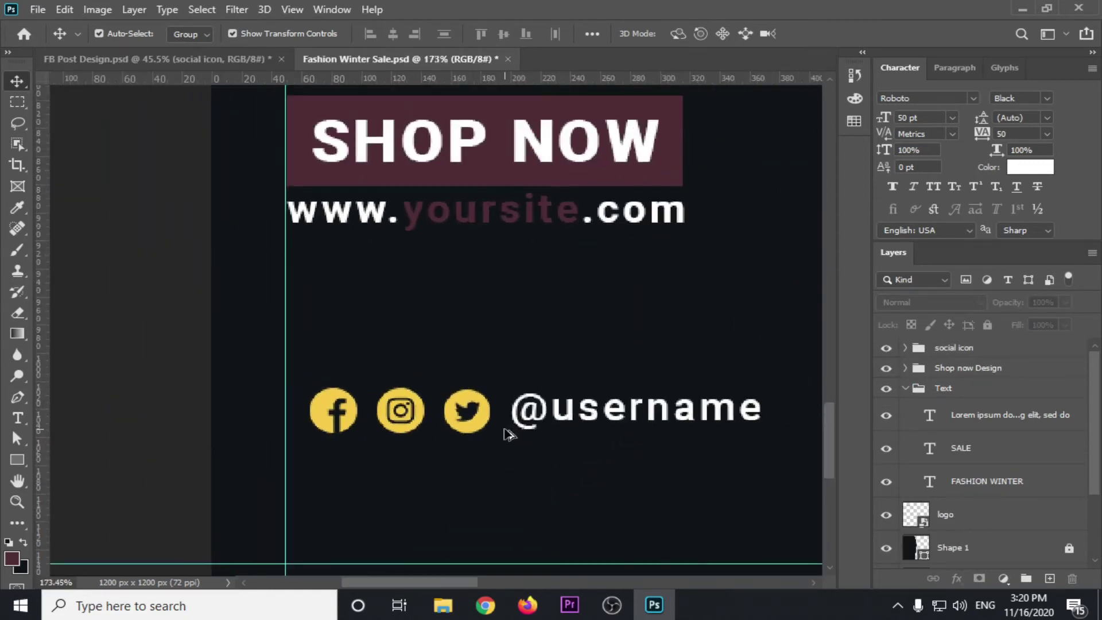
scroll(511, 437, down, 1)
scroll(487, 441, up, 3)
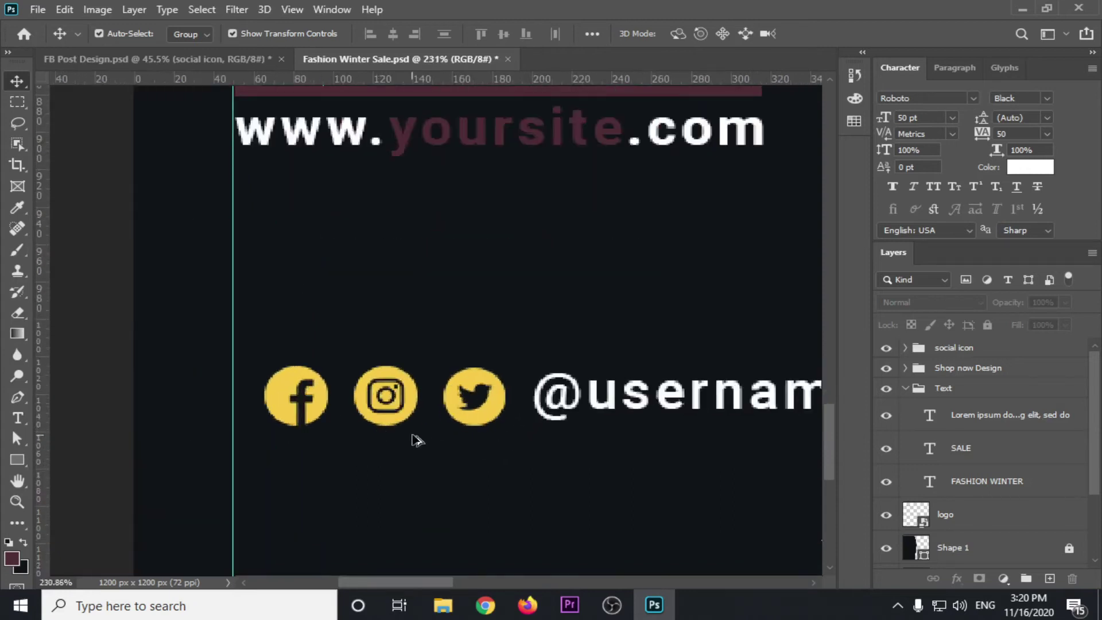
scroll(416, 440, up, 1)
scroll(516, 439, down, 1)
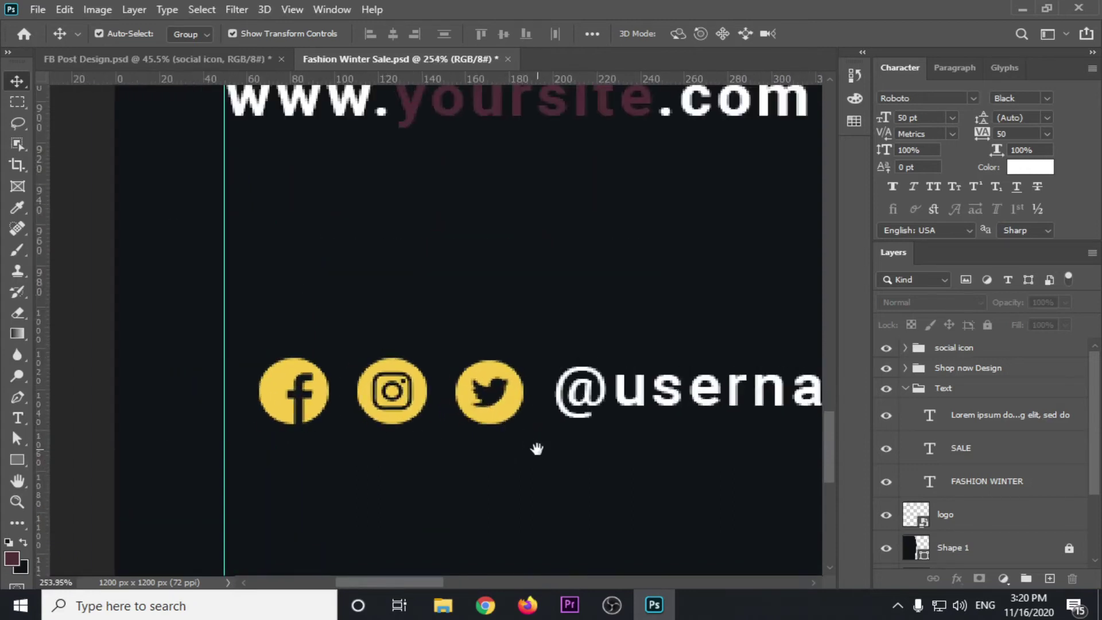
scroll(401, 439, right, 3)
scroll(379, 442, right, 1)
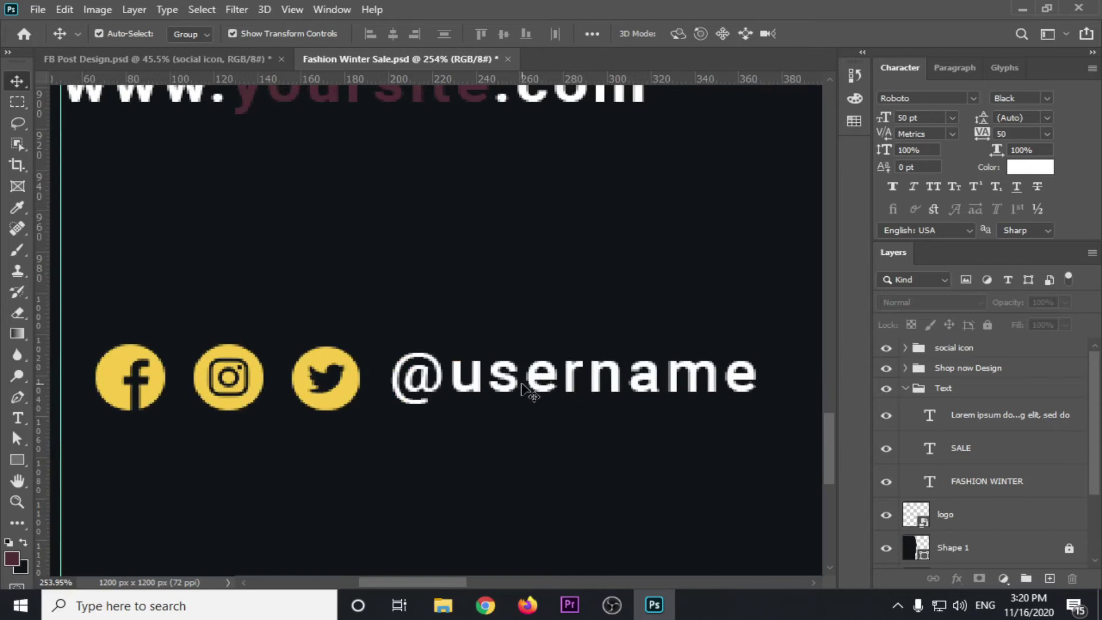
click(634, 388)
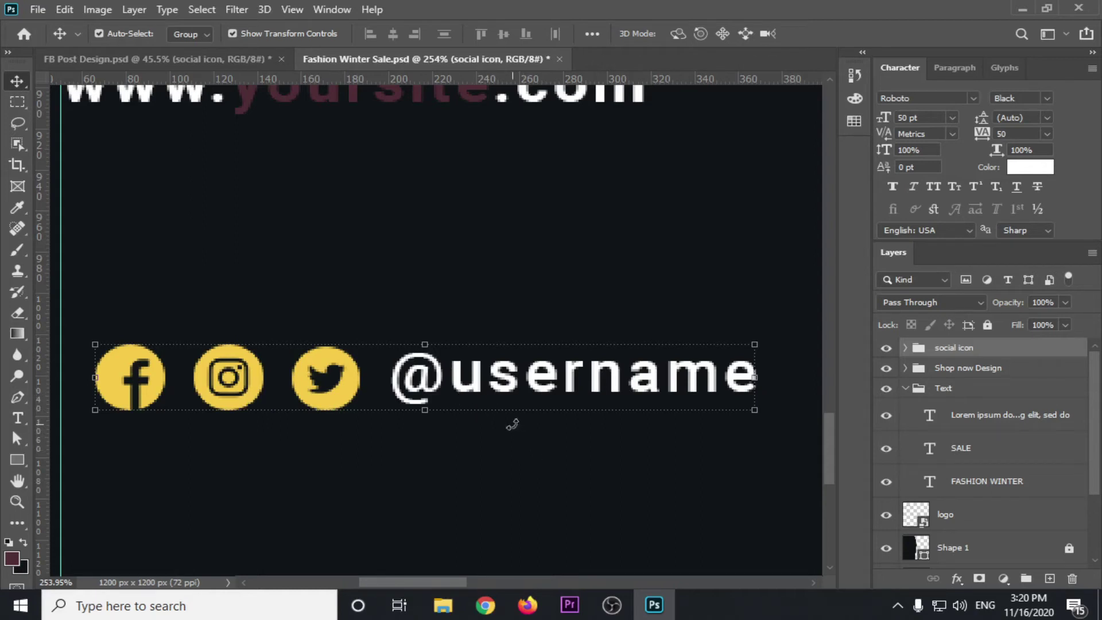
scroll(509, 425, down, 2)
scroll(509, 424, down, 2)
scroll(493, 425, down, 2)
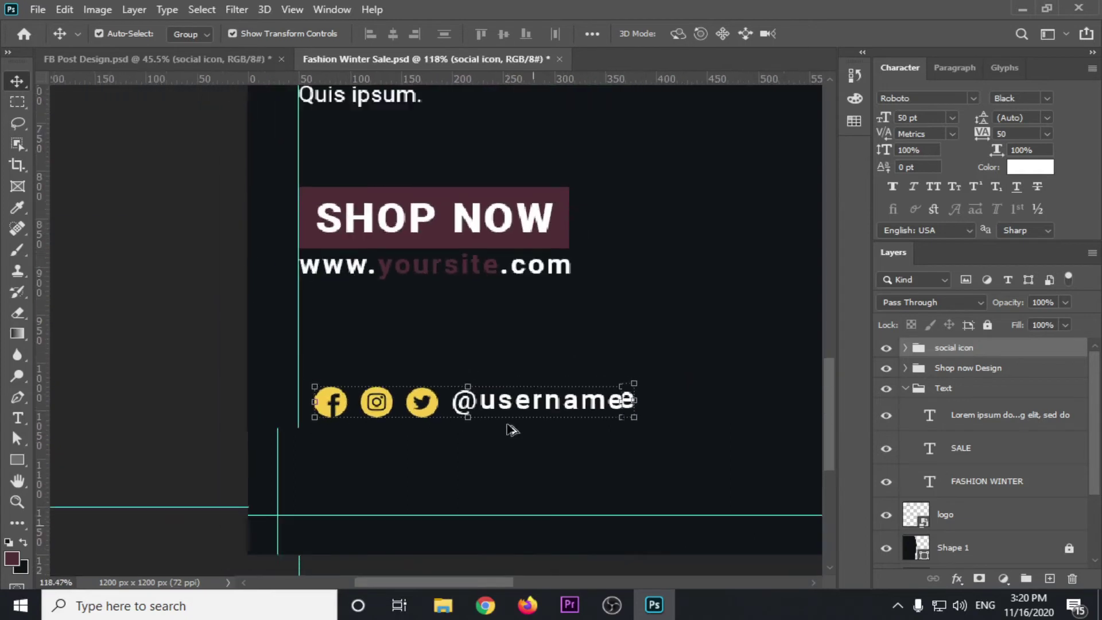
scroll(436, 436, up, 1)
scroll(426, 427, up, 1)
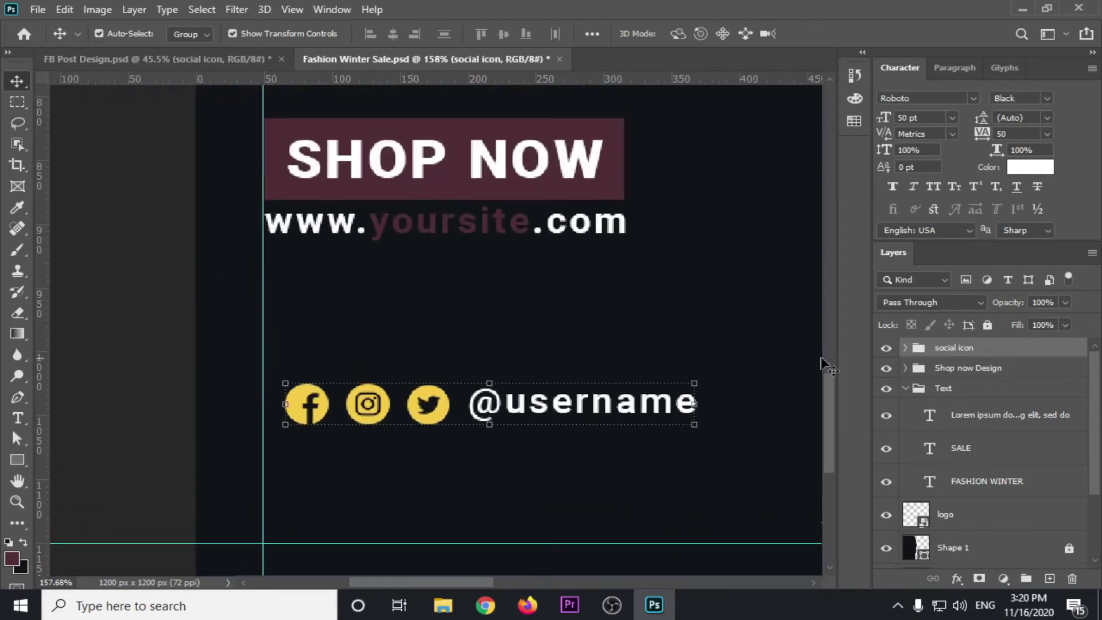
Expand the social icon group and open the icons' Color Overlay layer style.
click(906, 348)
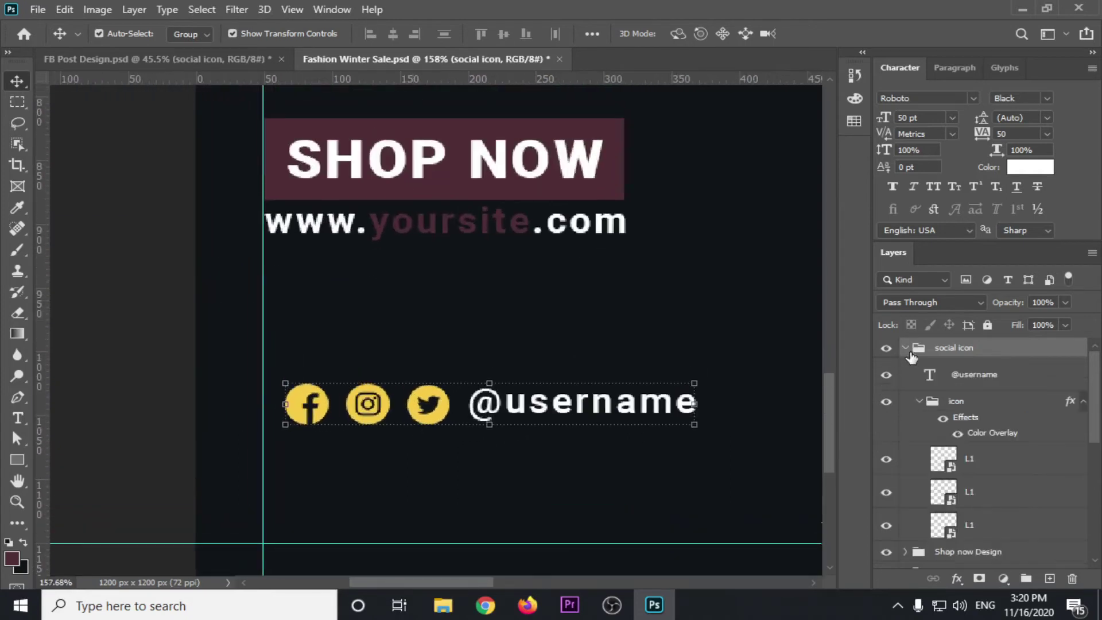
click(977, 382)
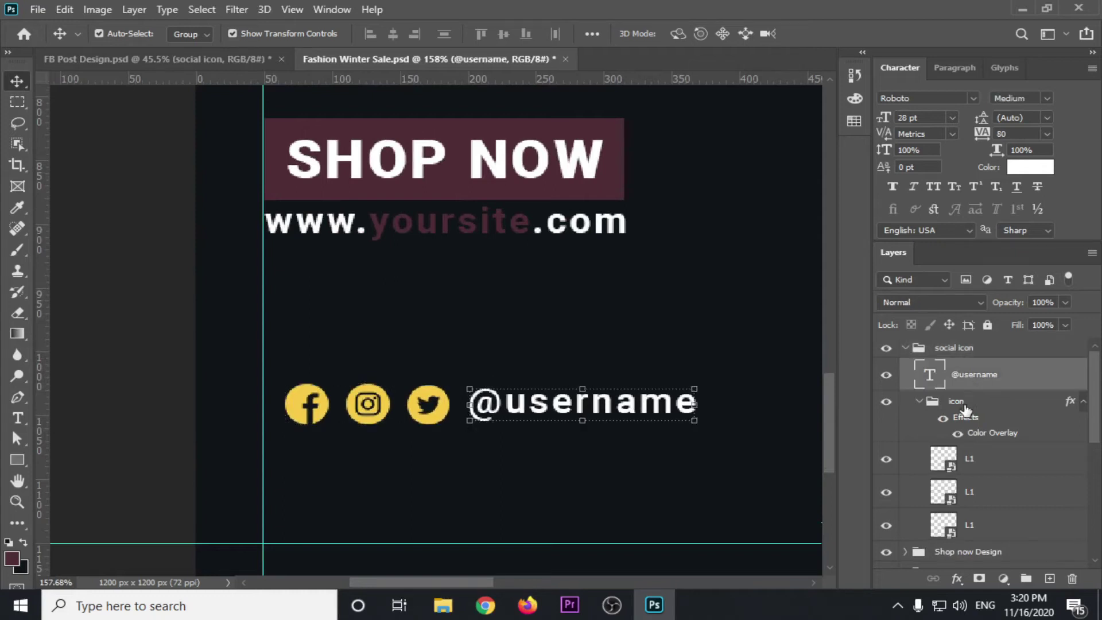
click(959, 404)
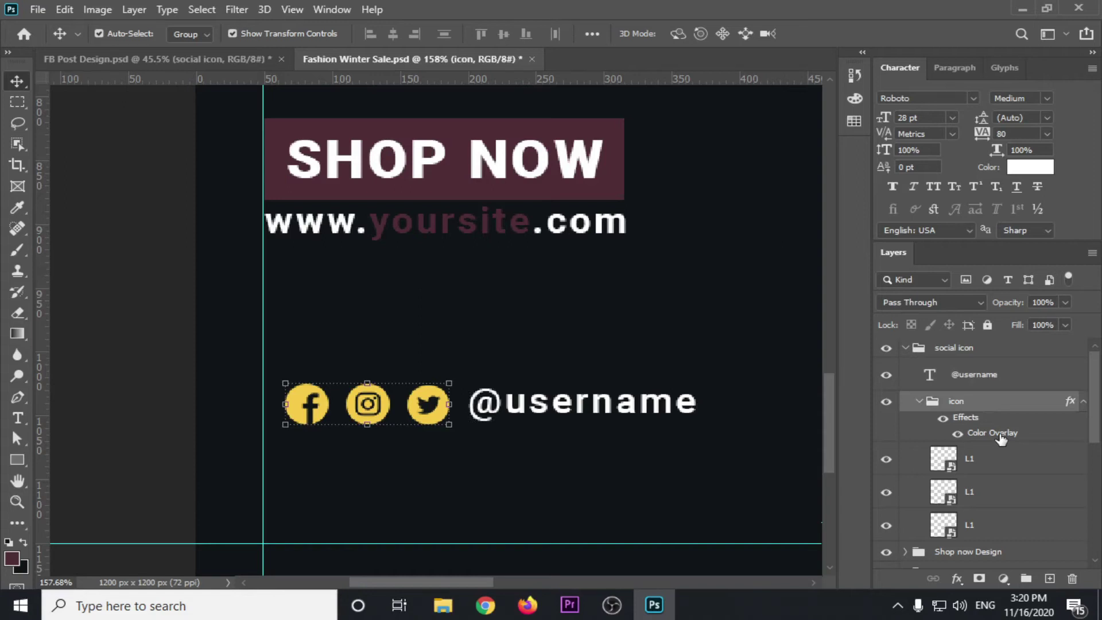
double_click(992, 433)
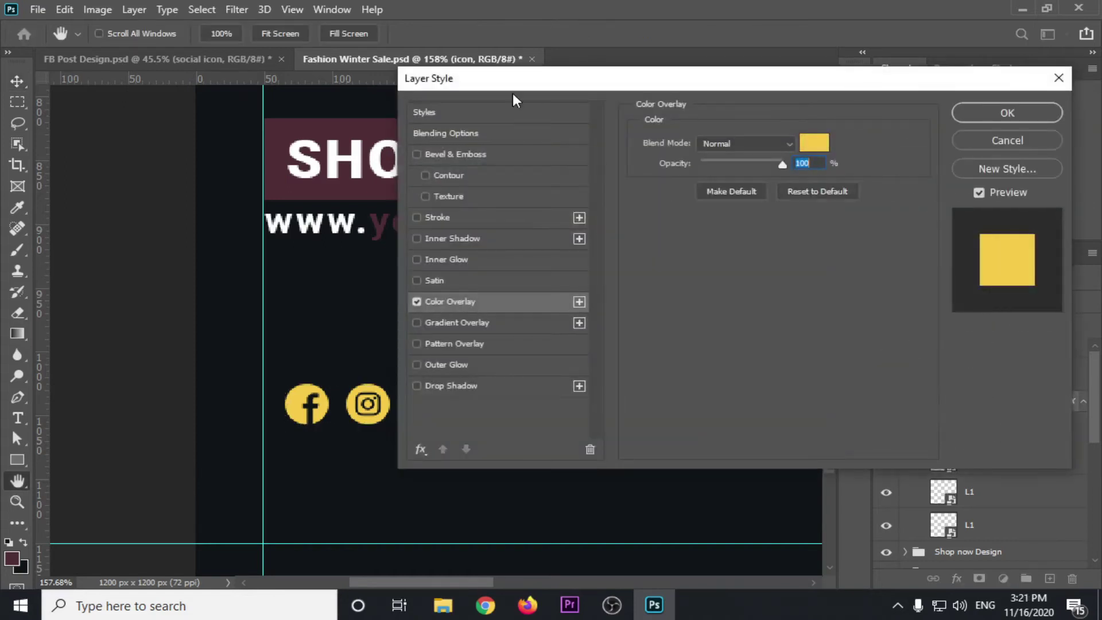
click(1031, 140)
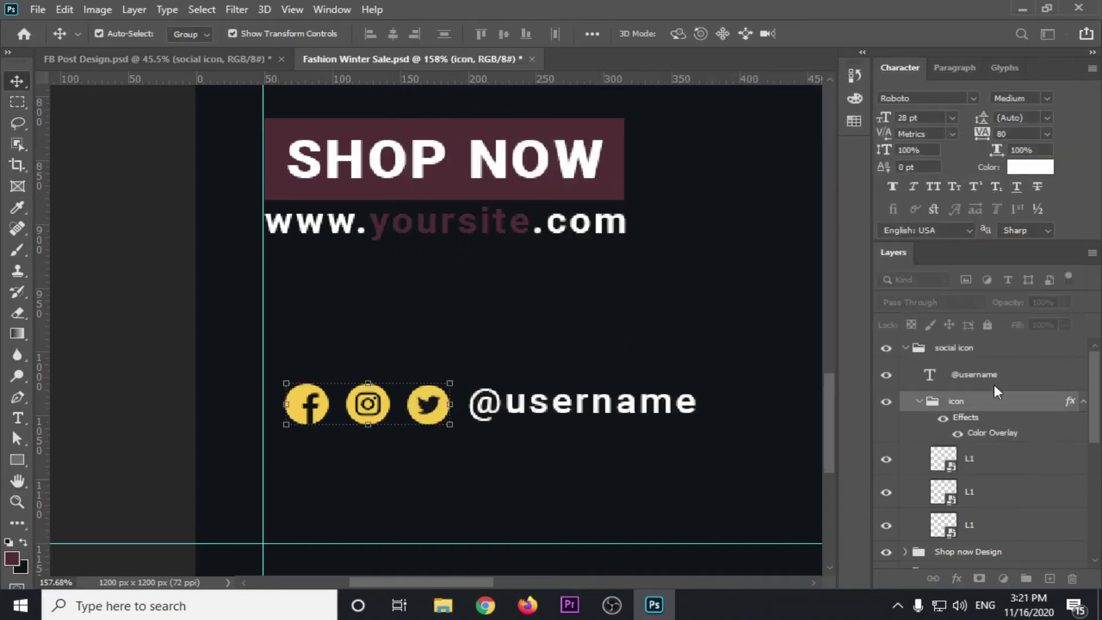
right_click(977, 397)
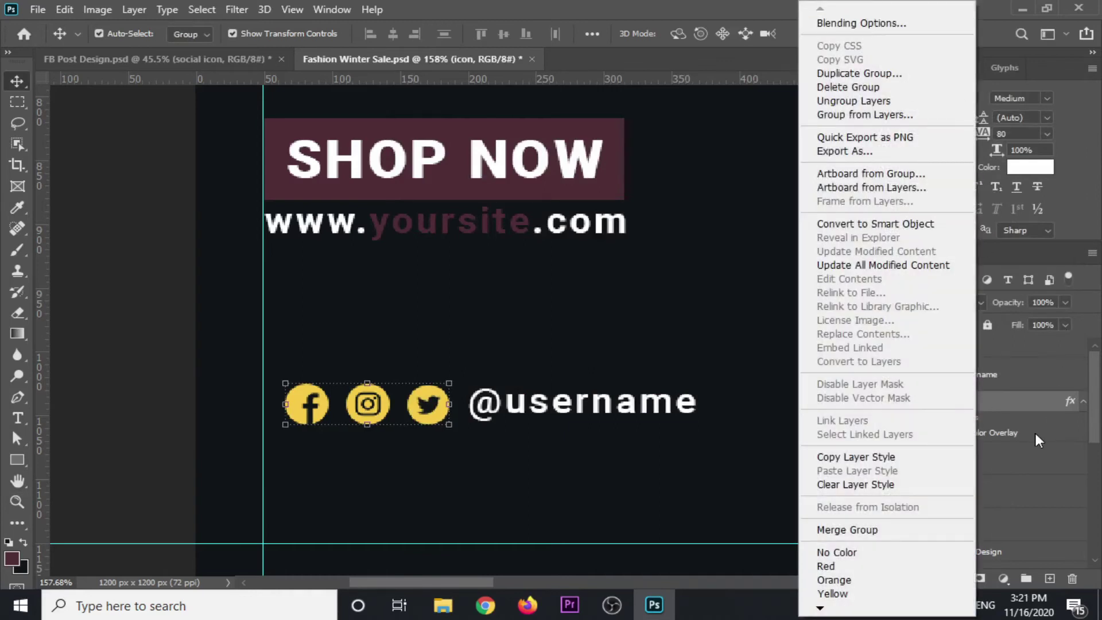
click(1036, 435)
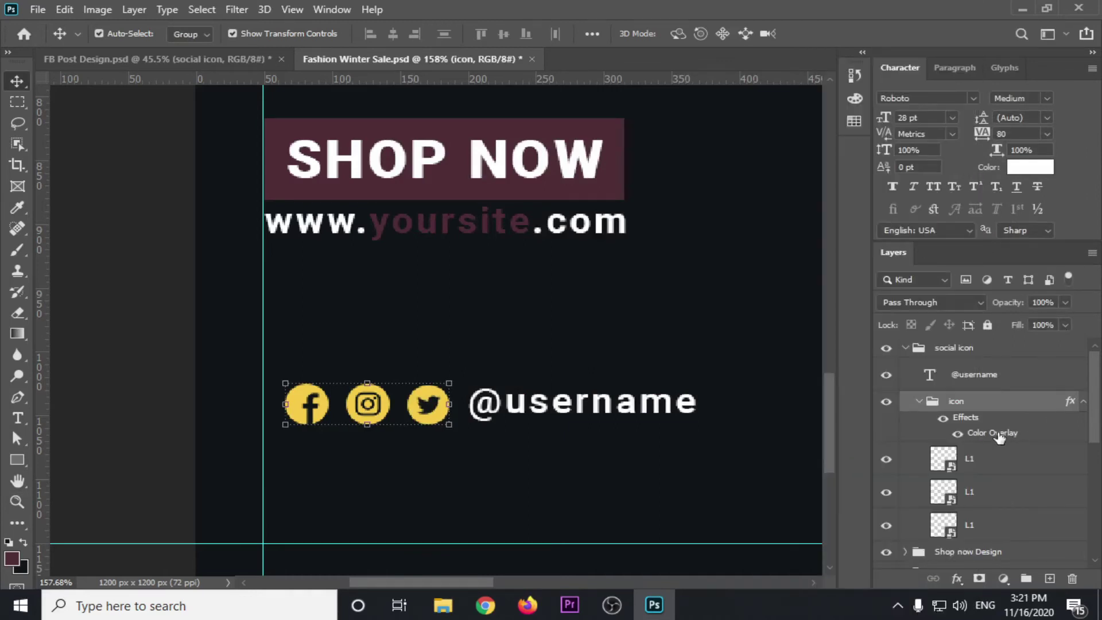
double_click(1004, 433)
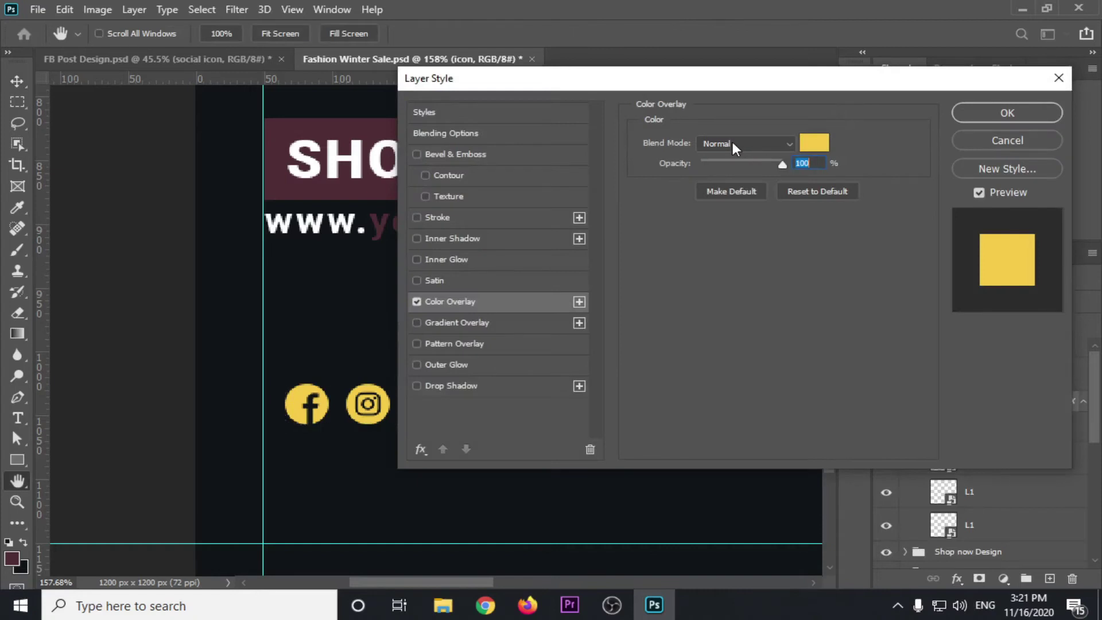
drag(731, 139, 955, 138)
Set the icons' Color Overlay colour to white (ffffff) and apply it.
click(1044, 150)
drag(664, 134, 806, 106)
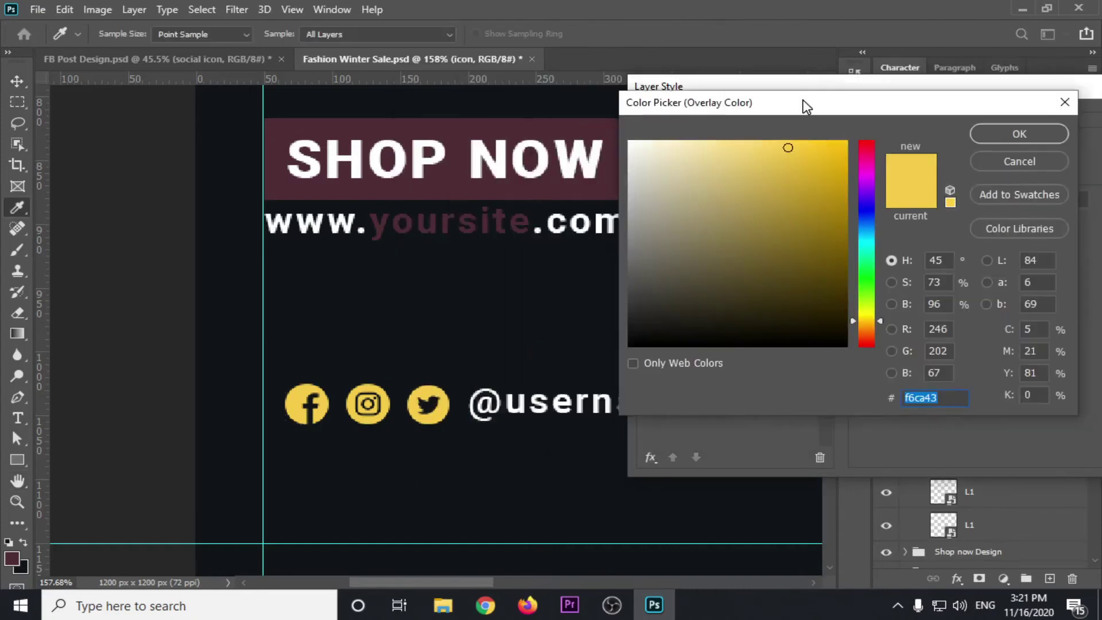
click(458, 131)
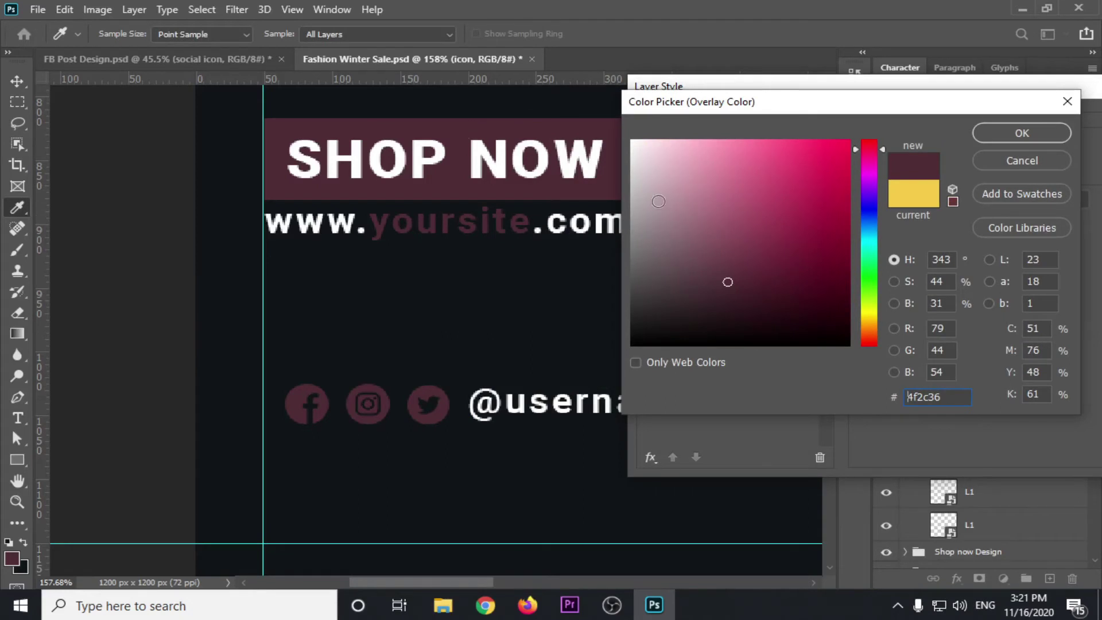
drag(658, 202, 630, 153)
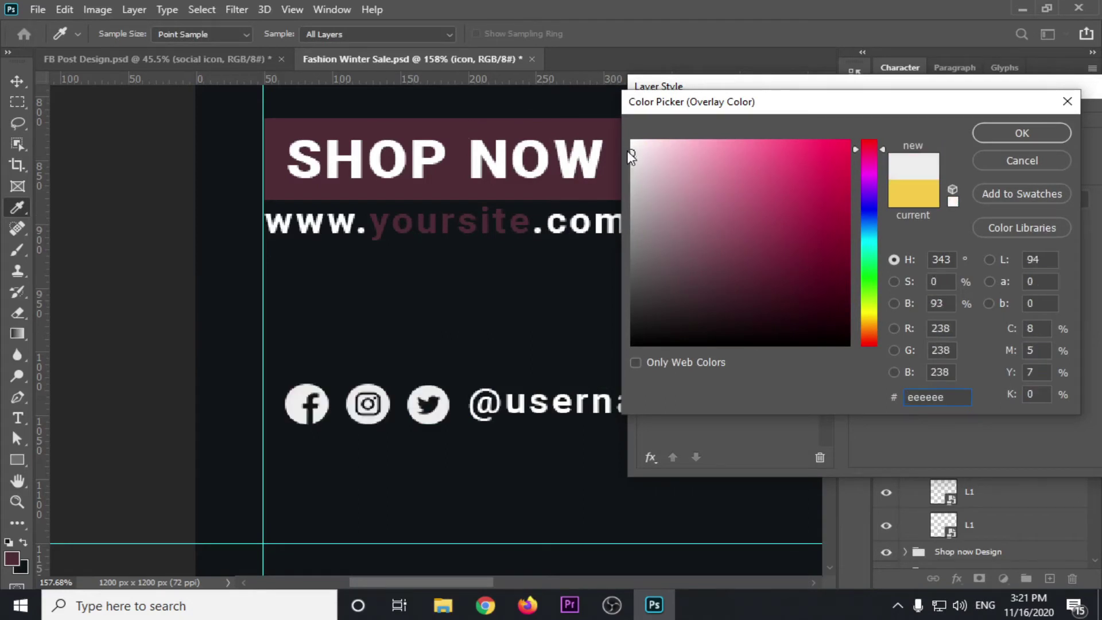
text(ffffff)
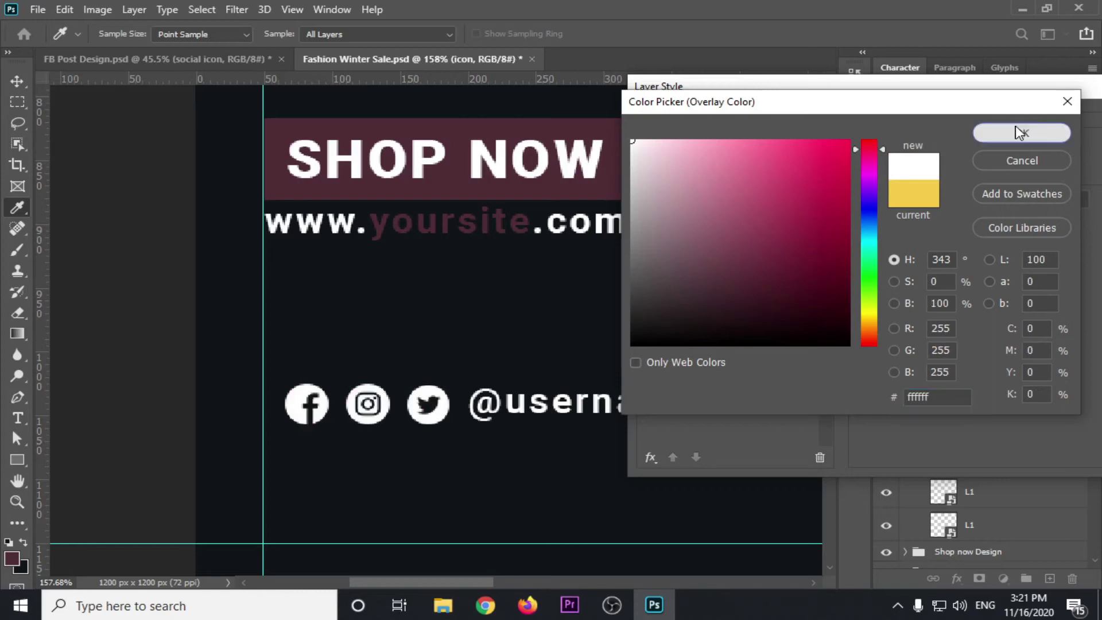
click(1027, 130)
click(922, 144)
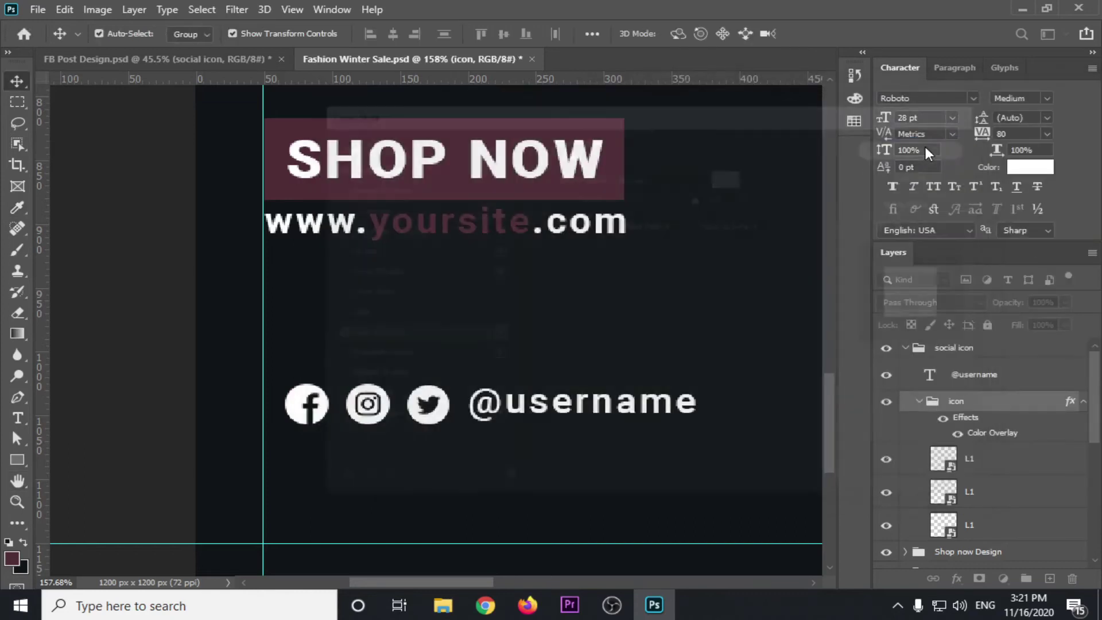
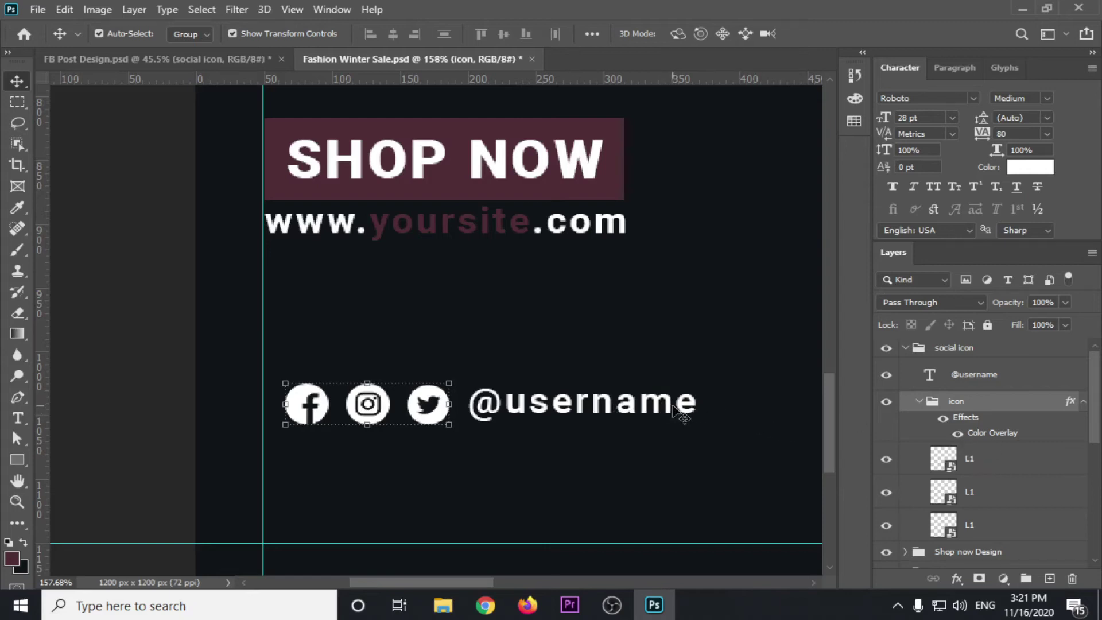
click(979, 377)
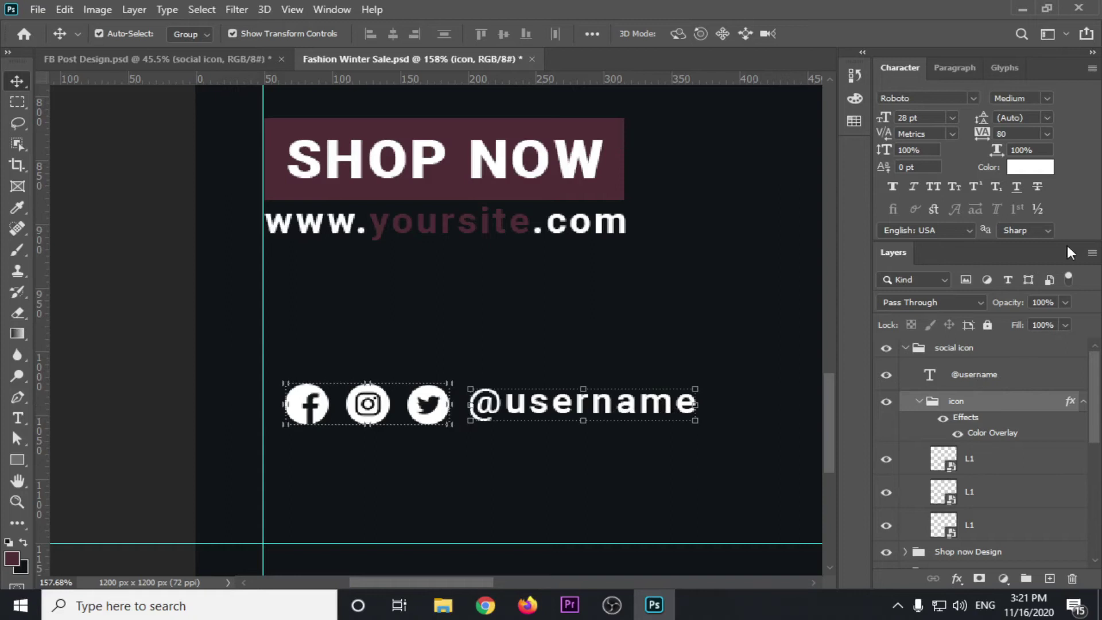
click(1044, 167)
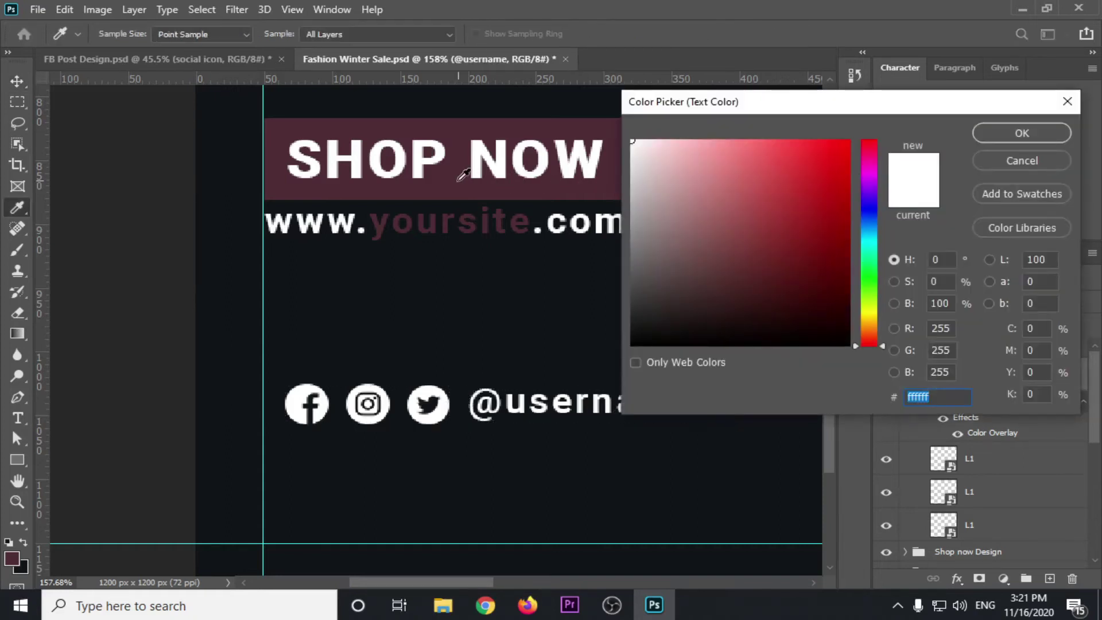
click(460, 178)
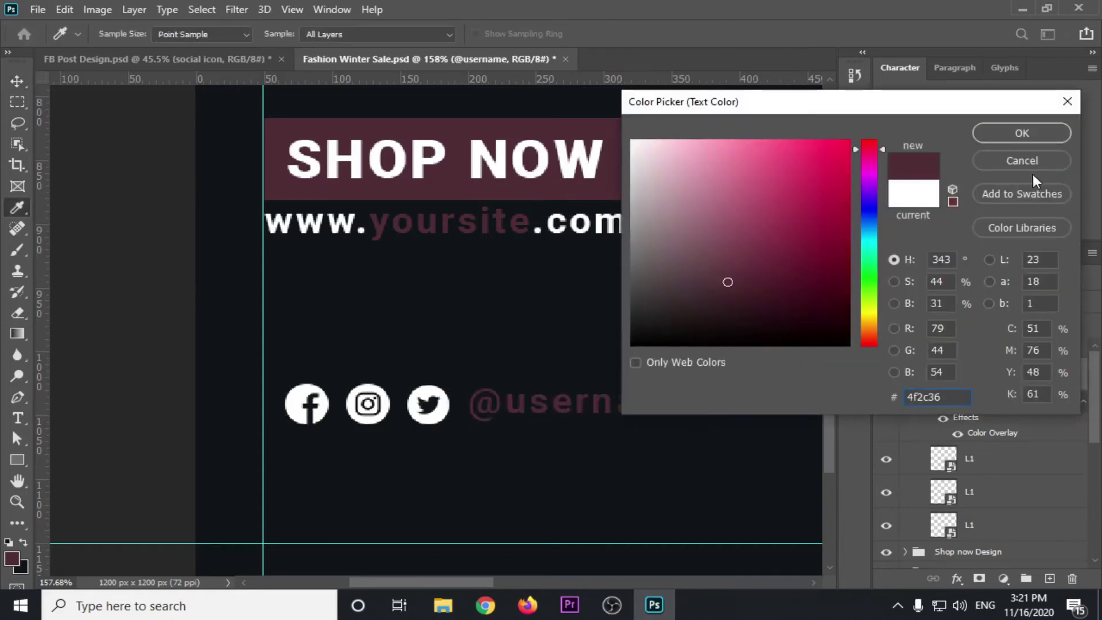
click(1021, 134)
key(v)
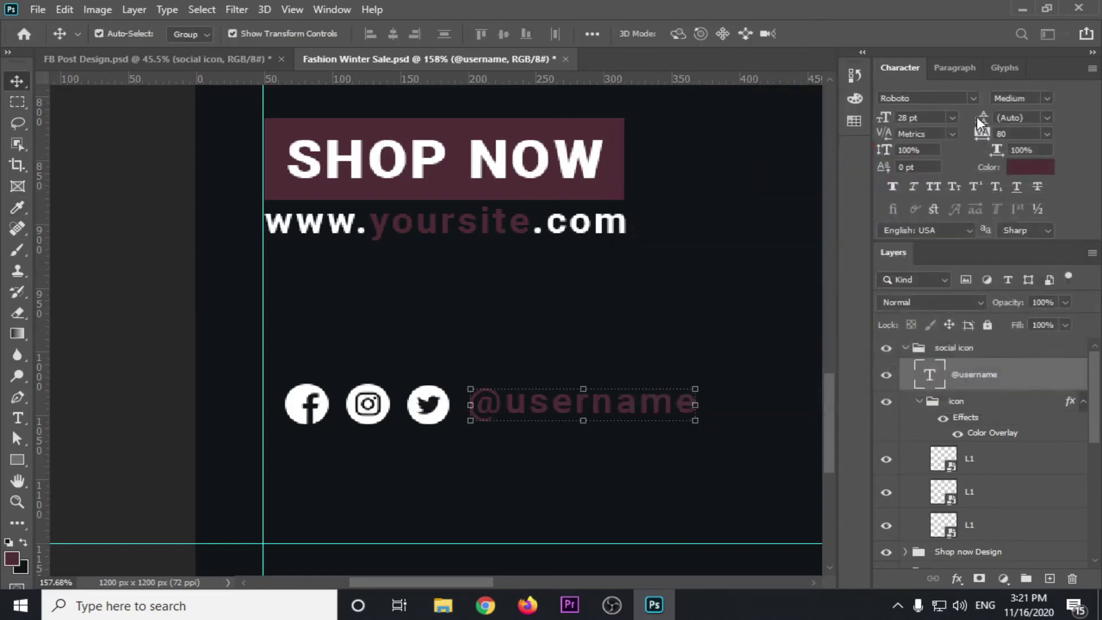
click(132, 317)
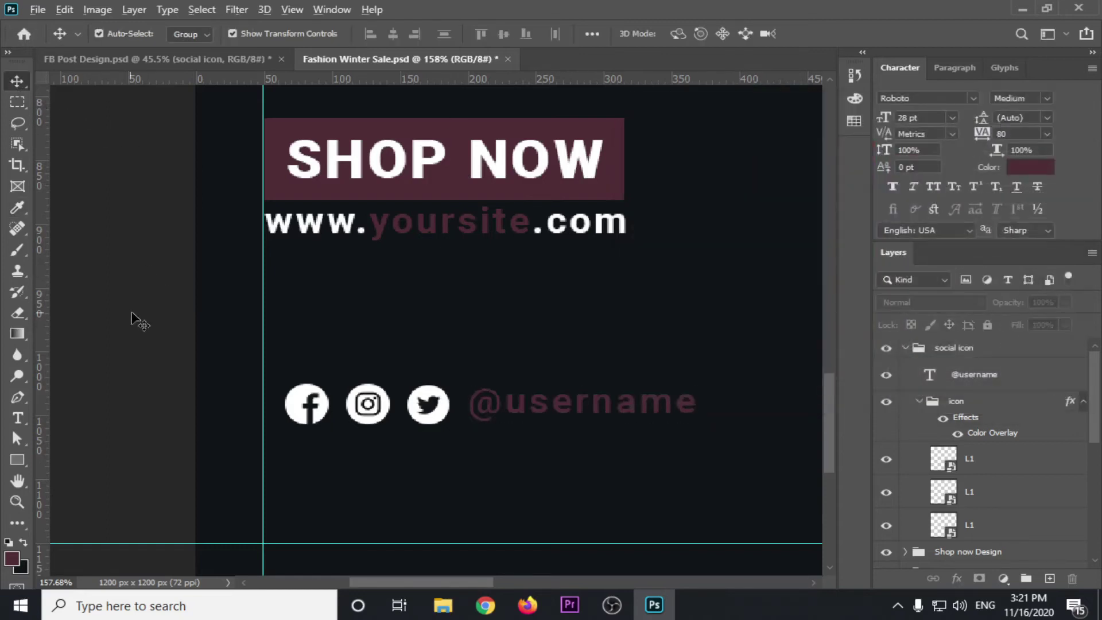
Set auto-select to groups, then select the social icon group and the brand logo layer.
scroll(134, 318, down, 3)
scroll(136, 318, down, 2)
scroll(133, 319, down, 1)
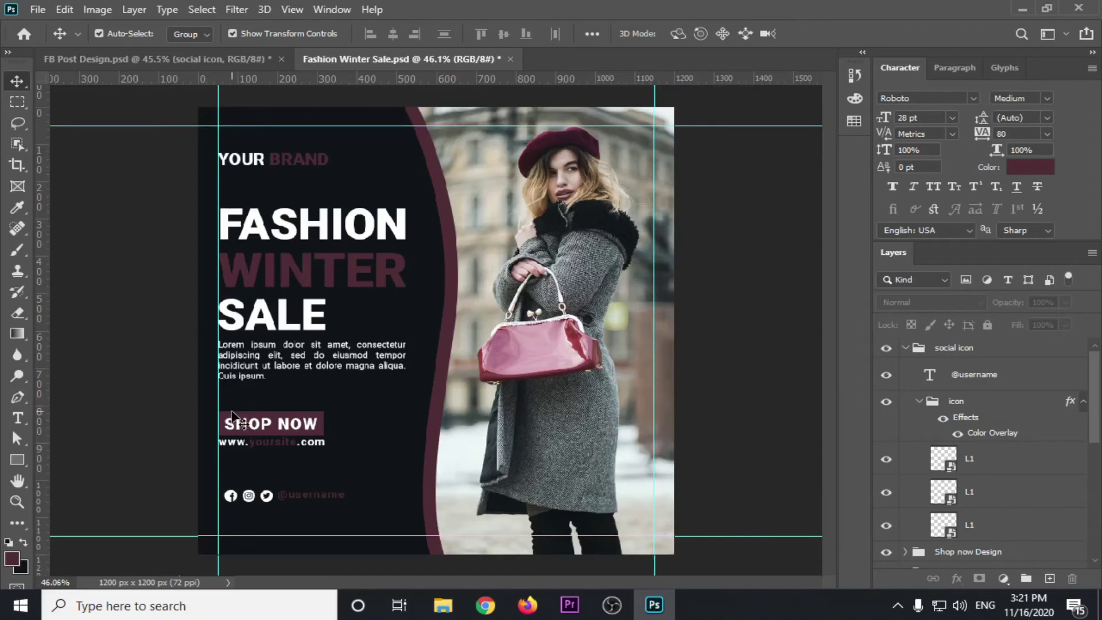
scroll(208, 536, up, 1)
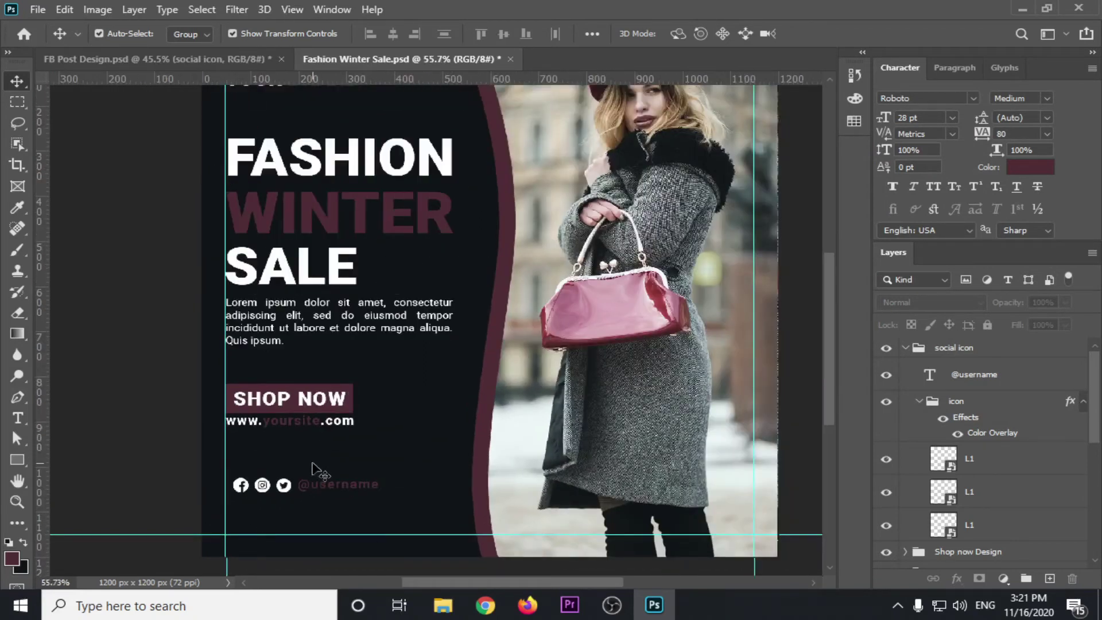
scroll(207, 507, up, 1)
scroll(209, 505, up, 2)
scroll(241, 503, up, 2)
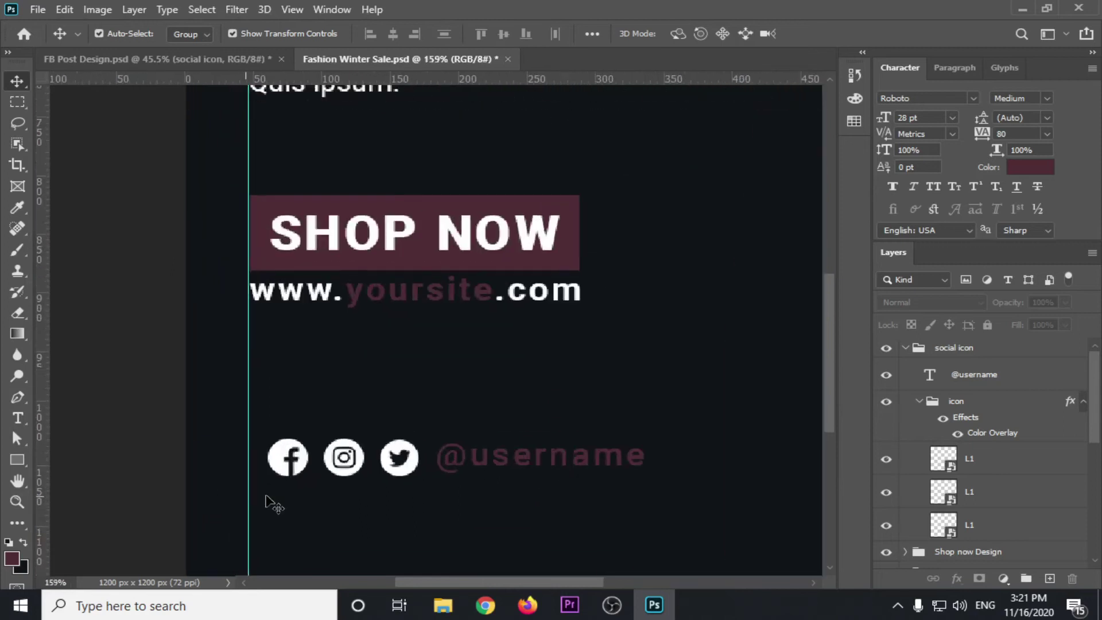
scroll(344, 482, up, 1)
click(401, 465)
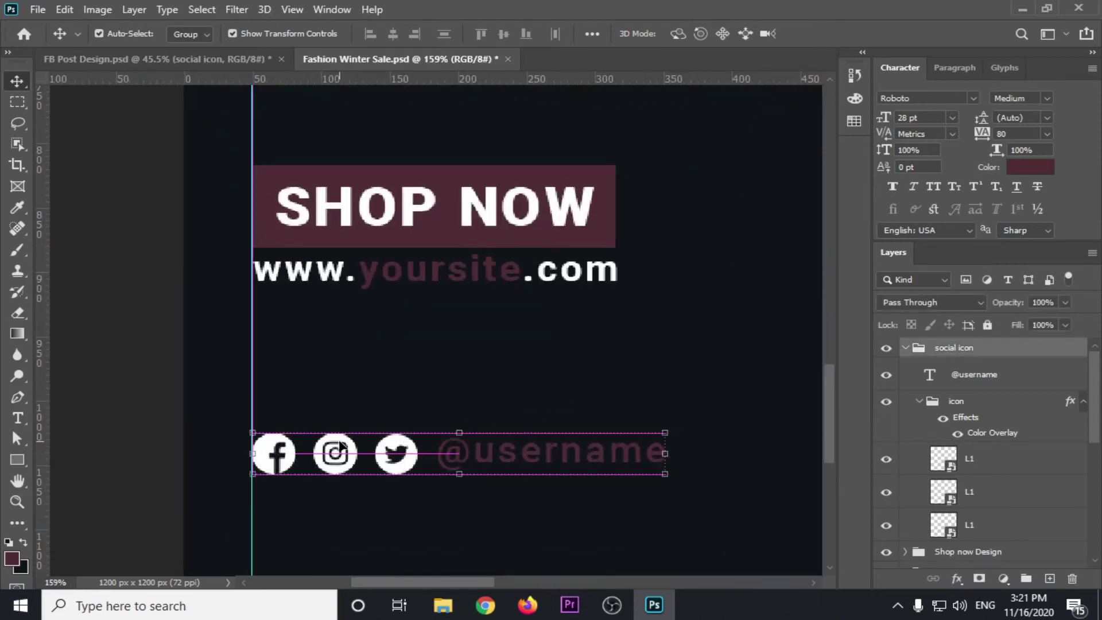
scroll(355, 453, down, 1)
scroll(339, 447, down, 3)
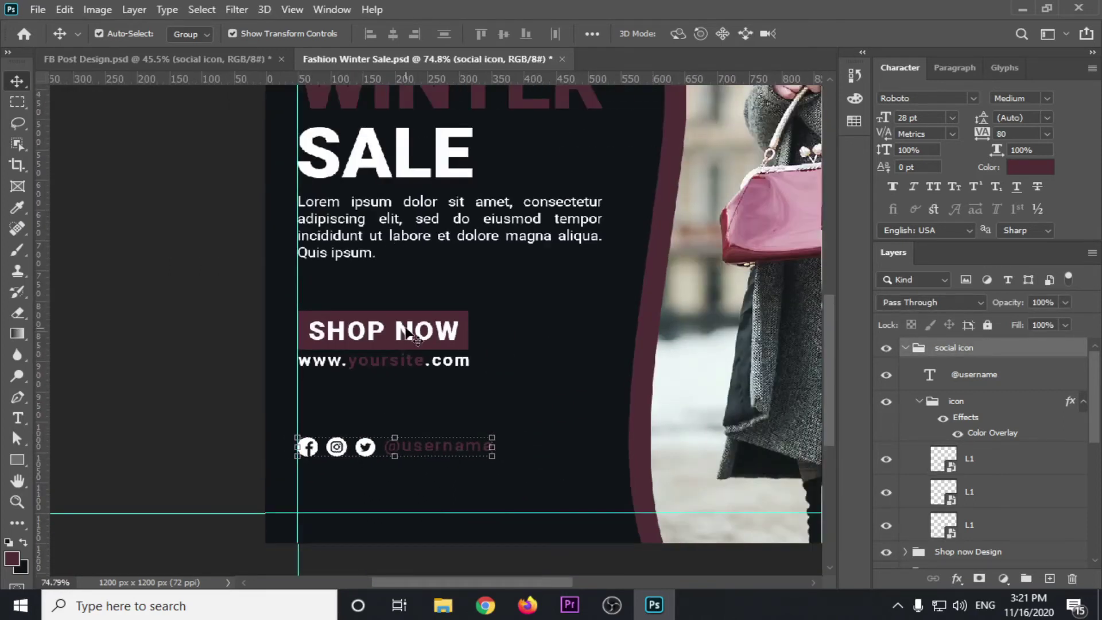
scroll(371, 430, down, 2)
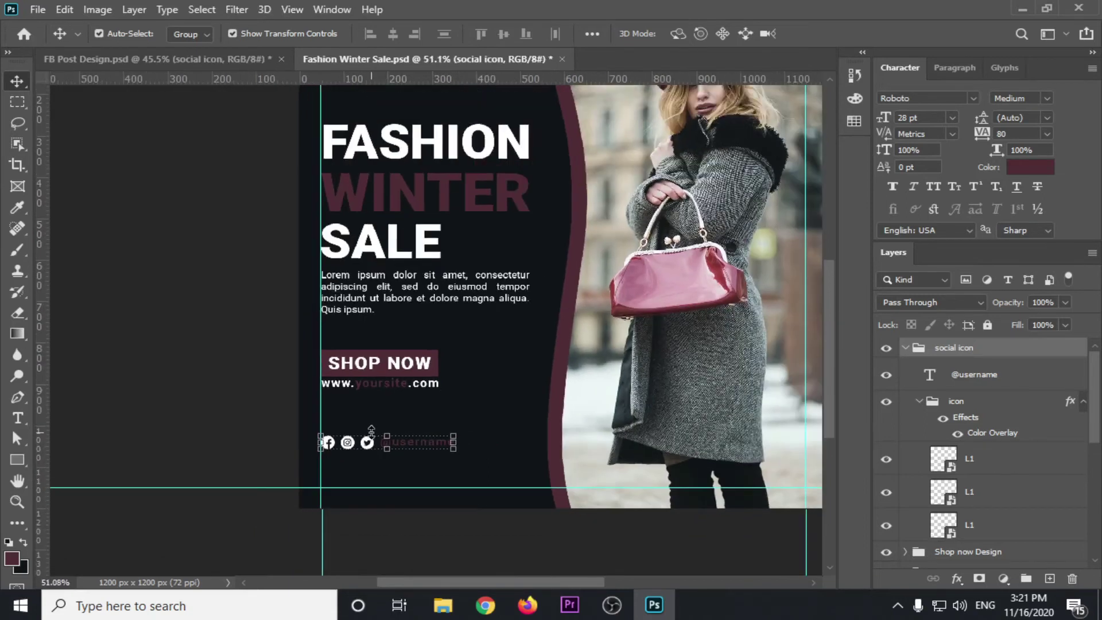
scroll(376, 396, down, 1)
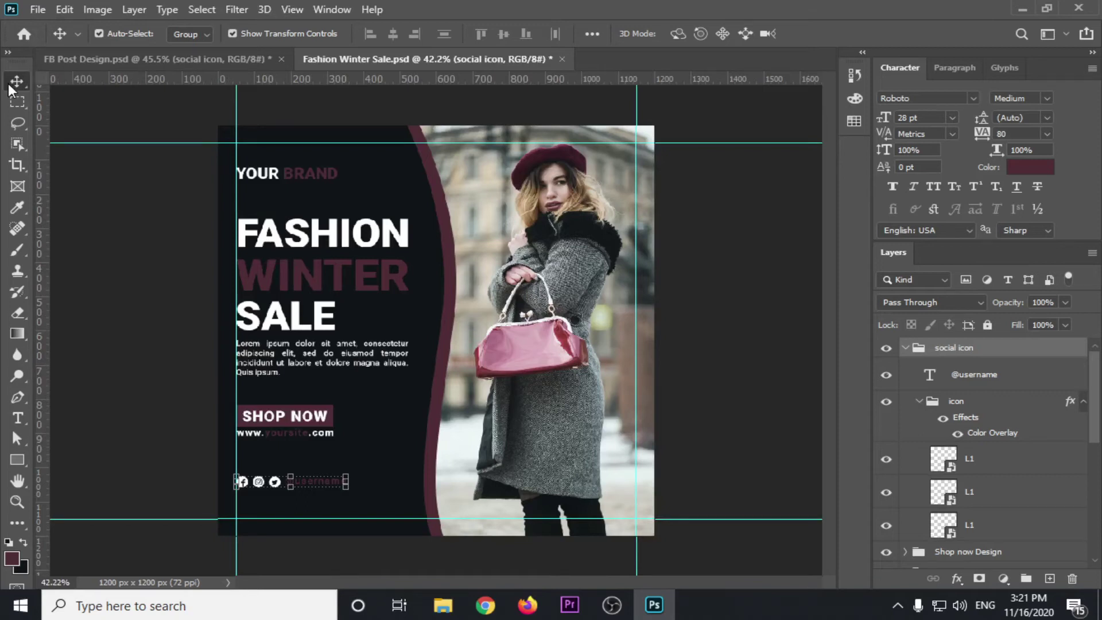
click(186, 34)
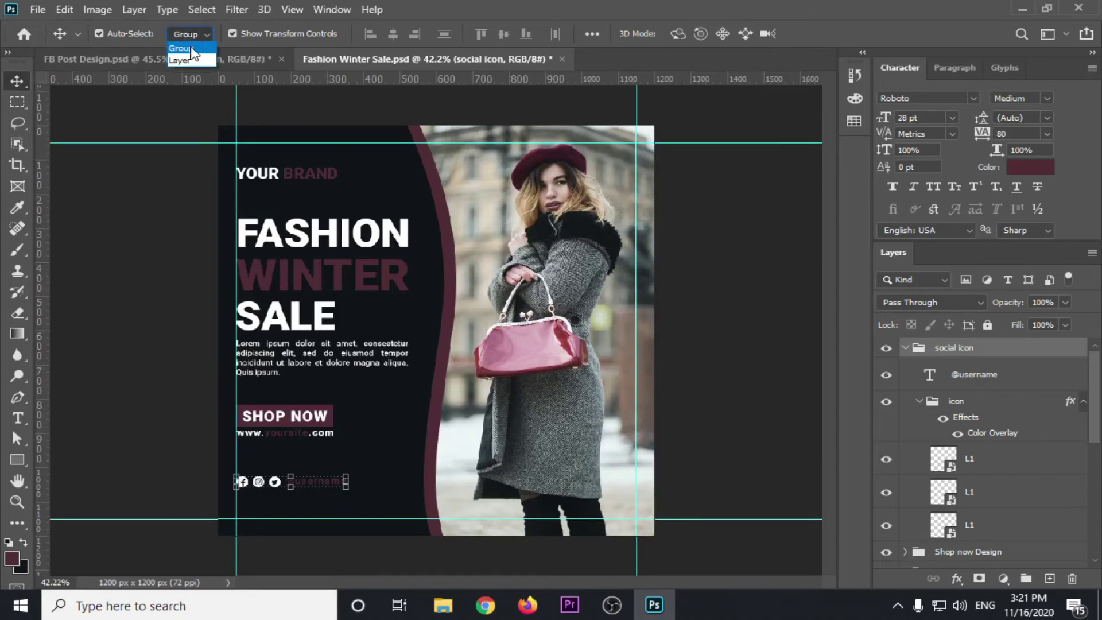
click(306, 183)
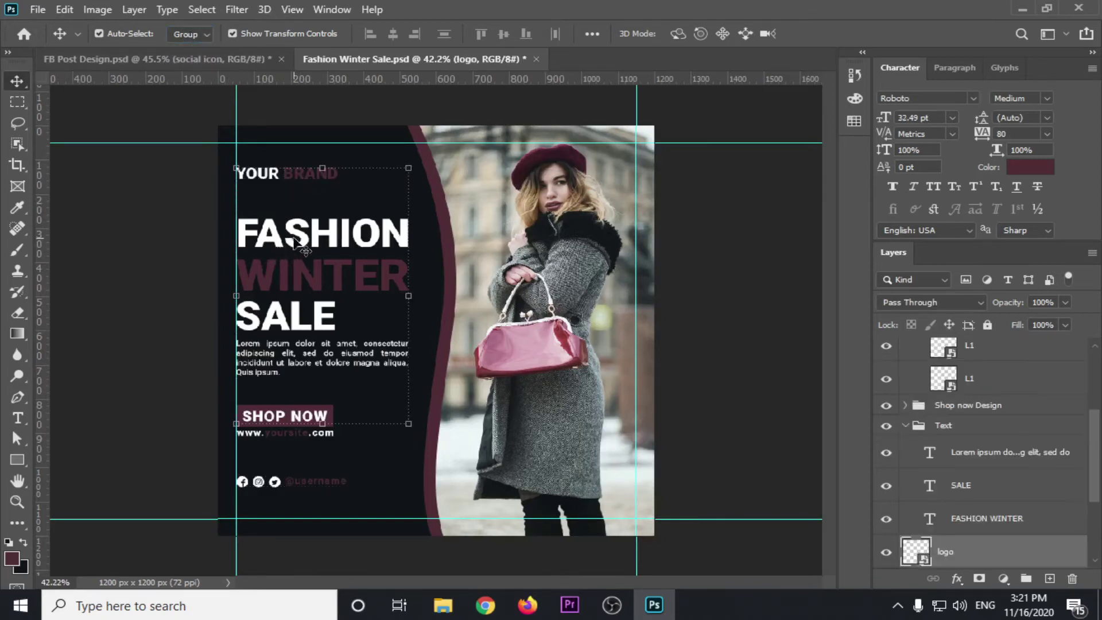
Distribute the Text and Shop now Design groups by vertical centres and align their left edges.
shift+click(293, 240)
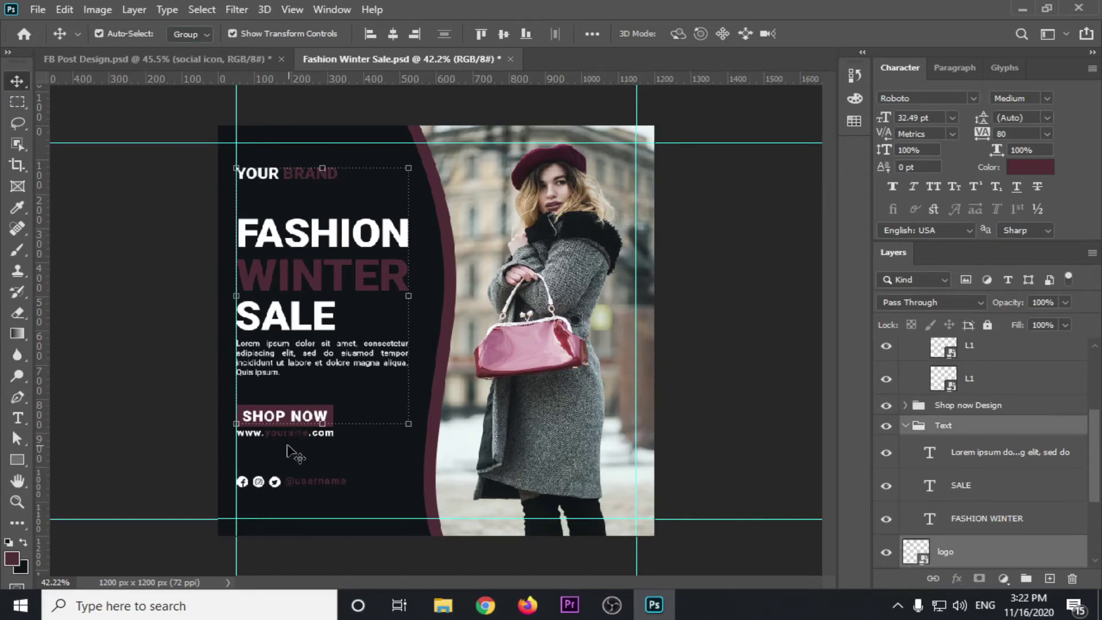
scroll(238, 481, up, 2)
scroll(234, 460, up, 3)
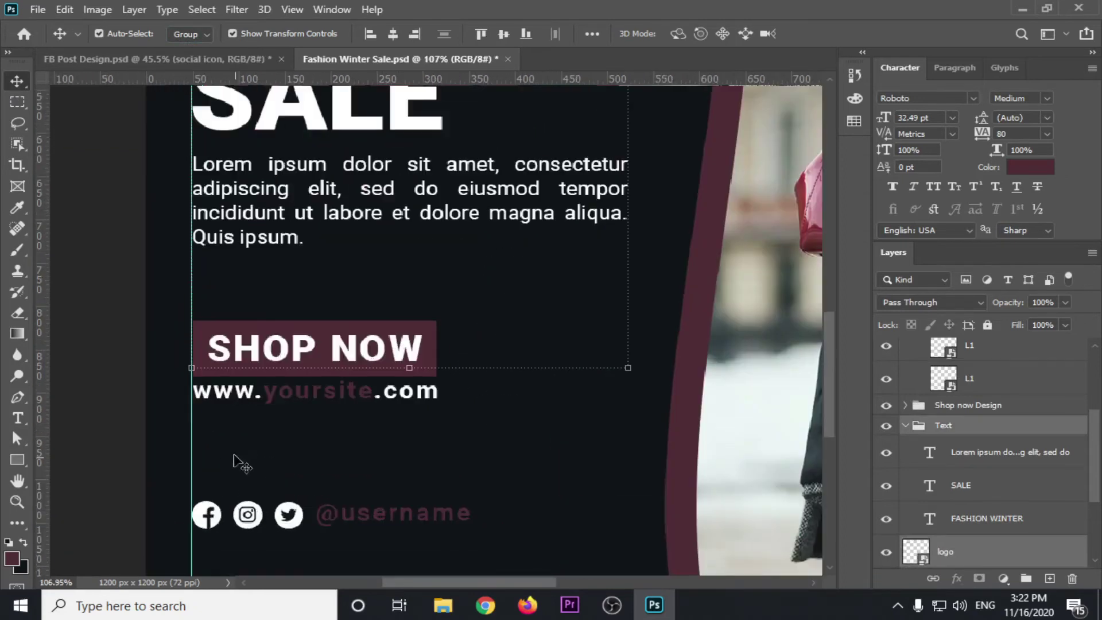
shift+click(244, 405)
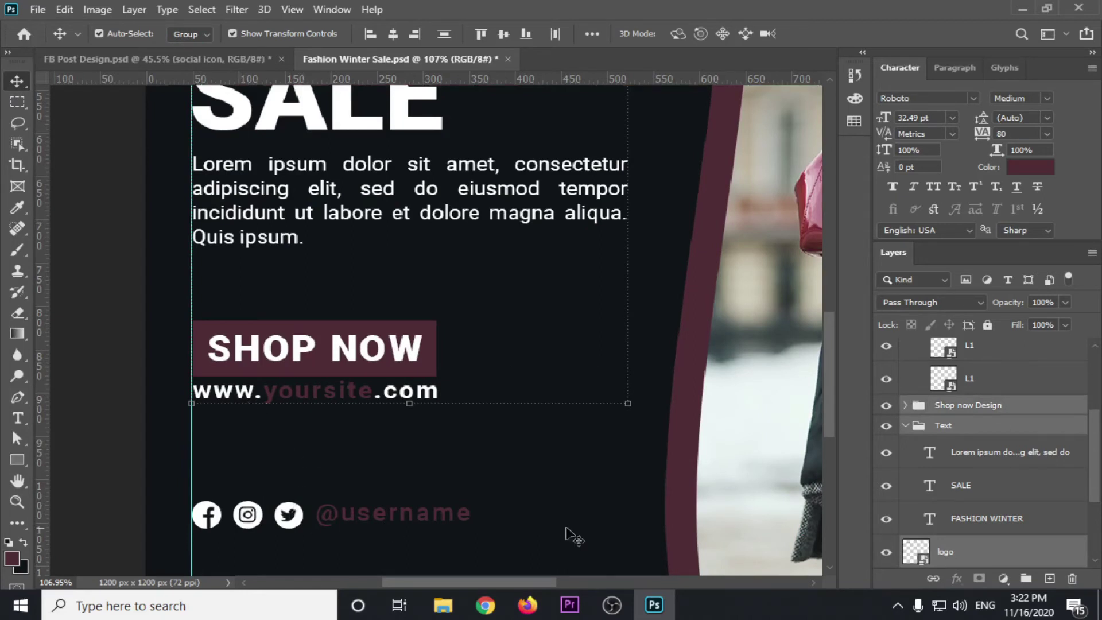
click(447, 35)
click(370, 33)
key(ctrl+0)
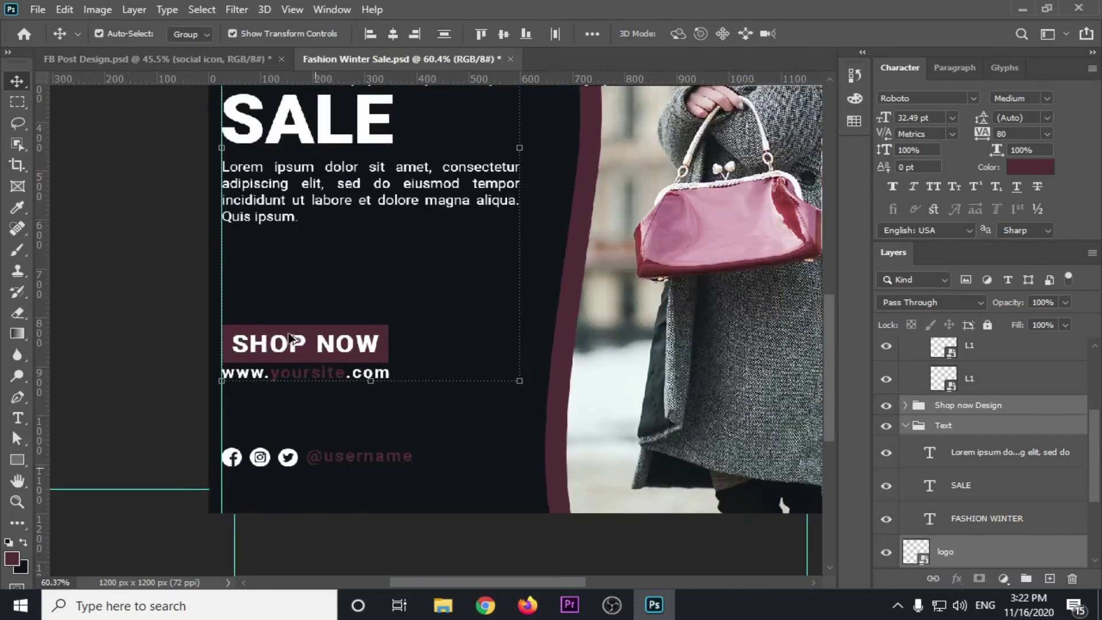
Shorten the Lorem ipsum text box to about 121 px tall, then reselect the Text and SHOP NOW groups.
click(165, 196)
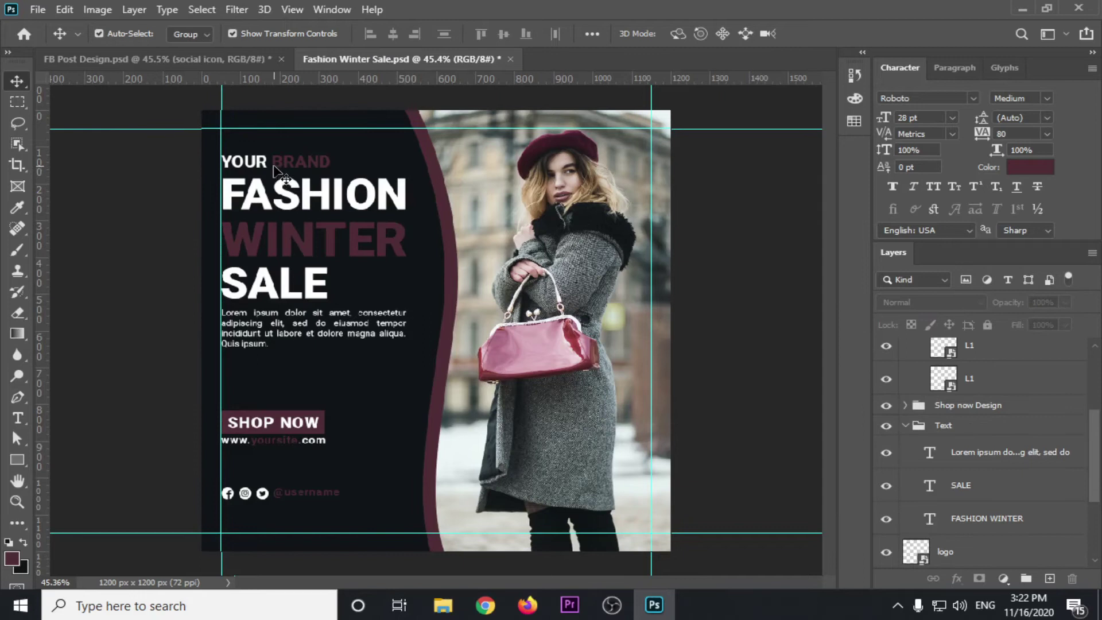
click(267, 202)
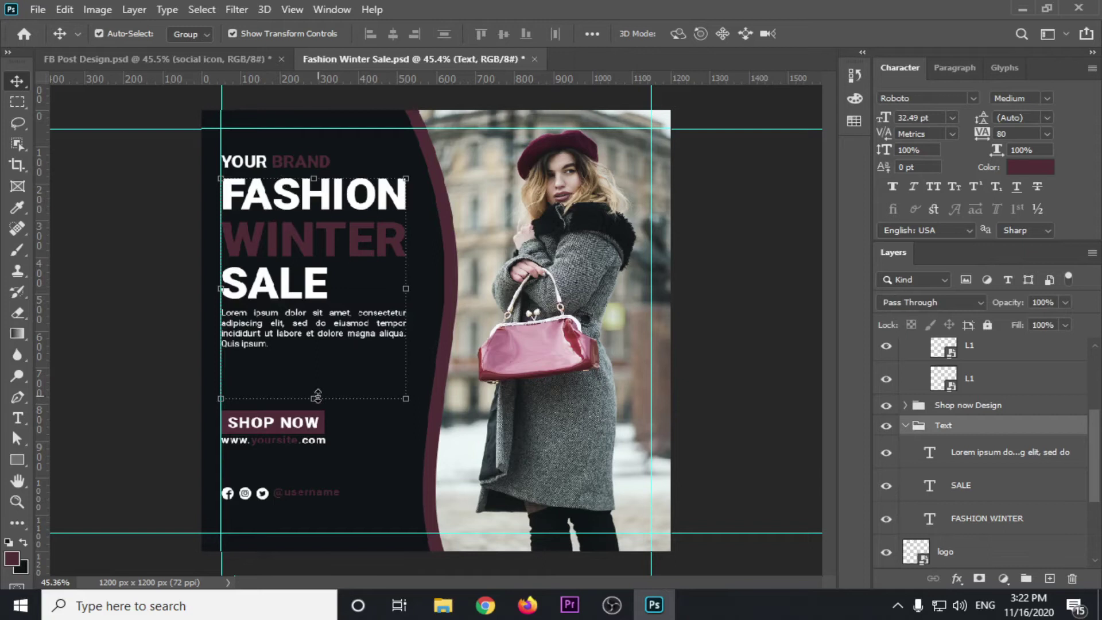
click(18, 417)
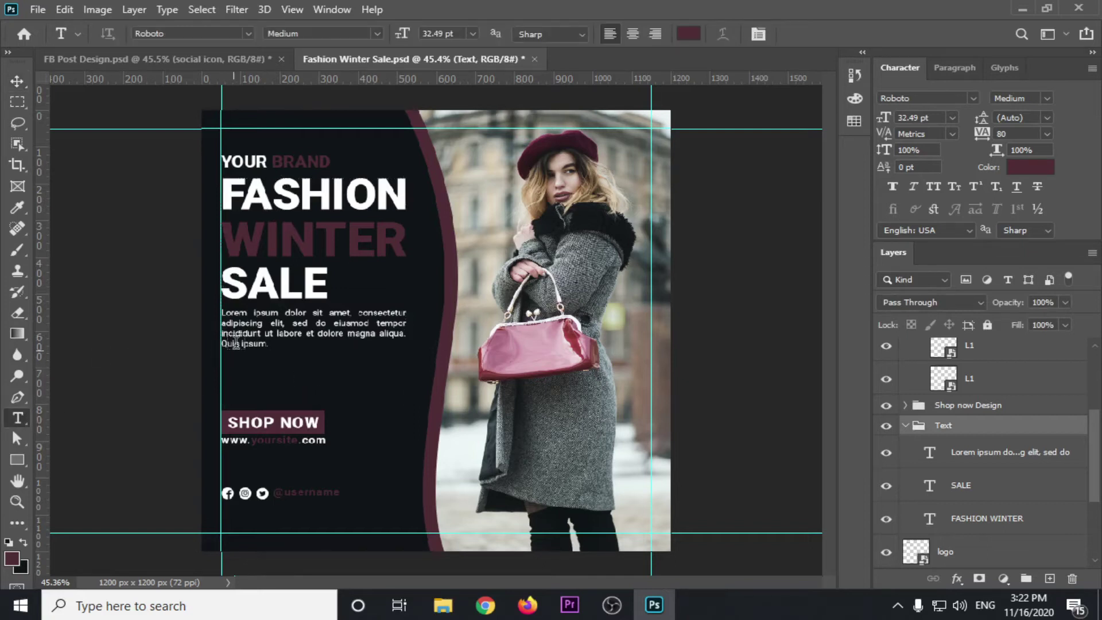
click(240, 342)
drag(314, 398, 315, 354)
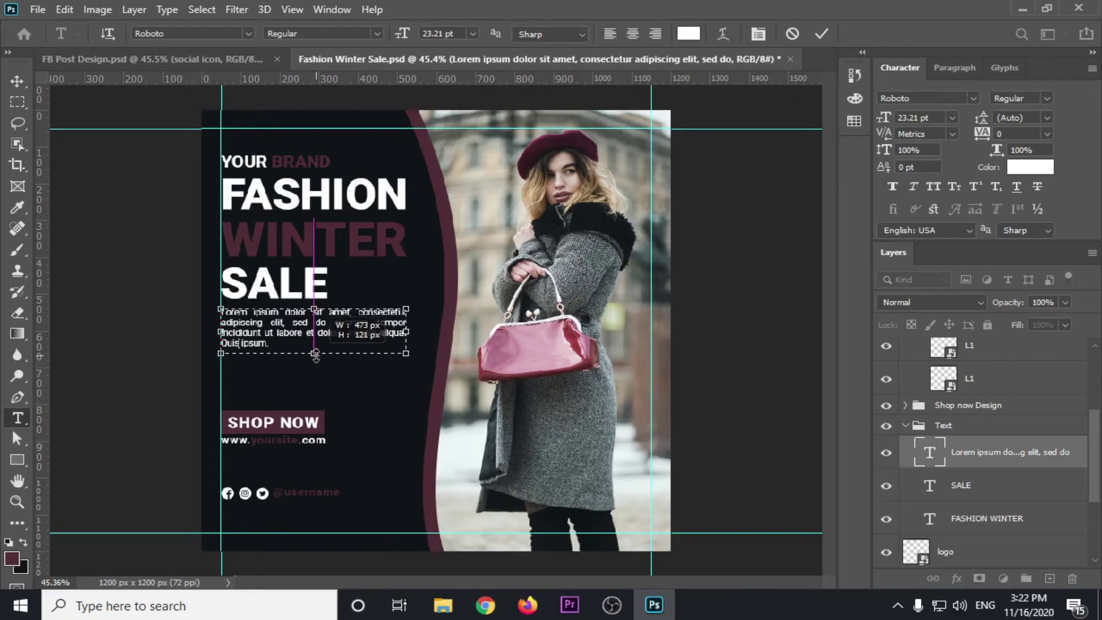
click(18, 81)
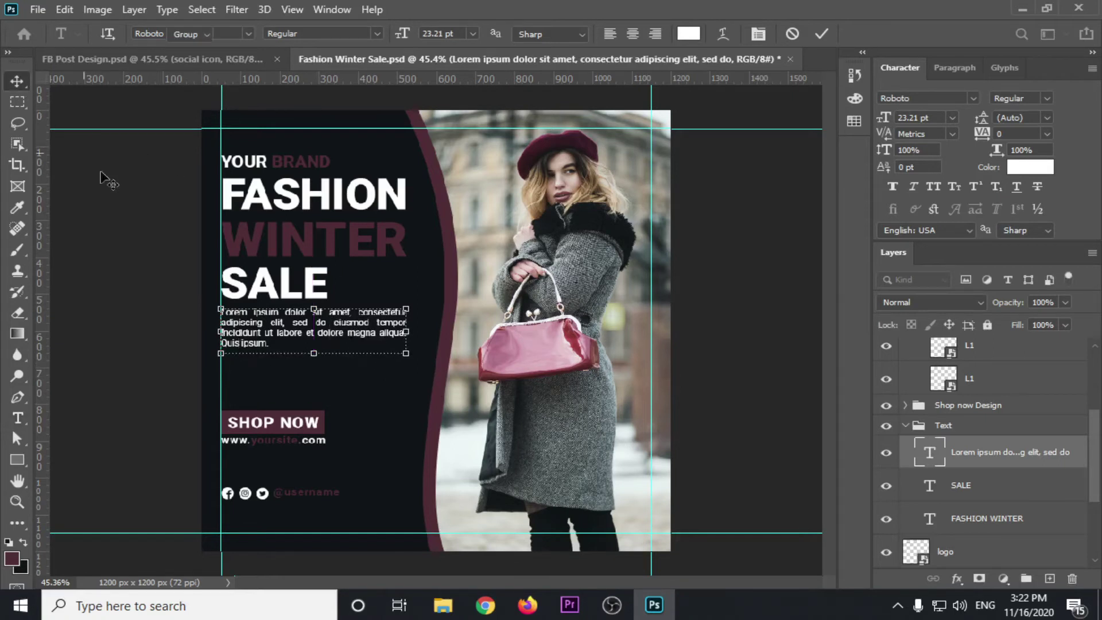
click(252, 255)
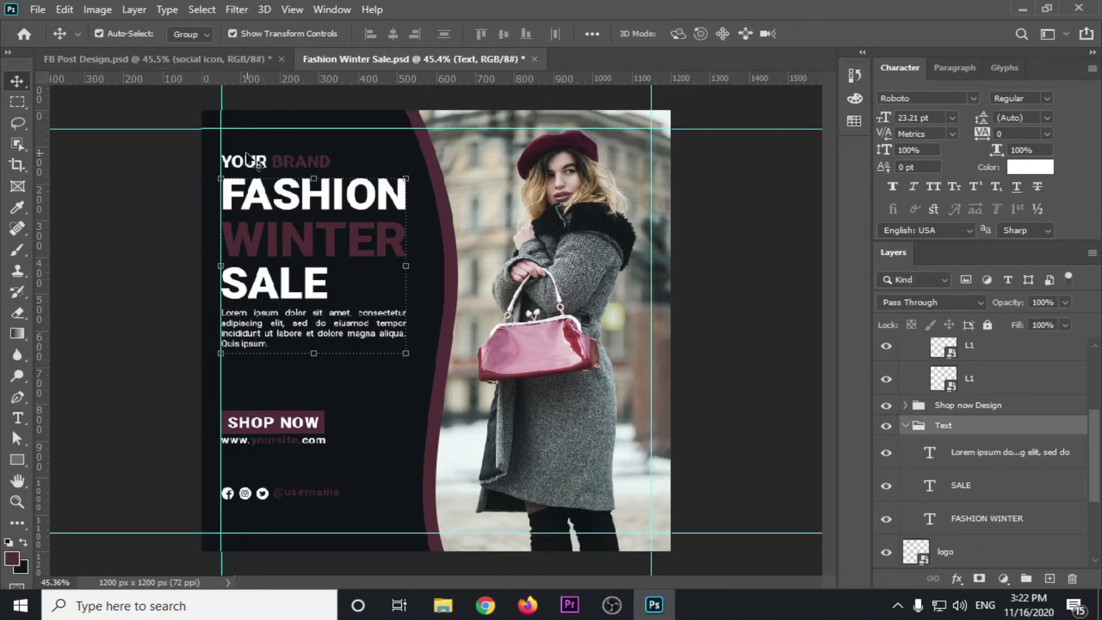
shift+click(281, 423)
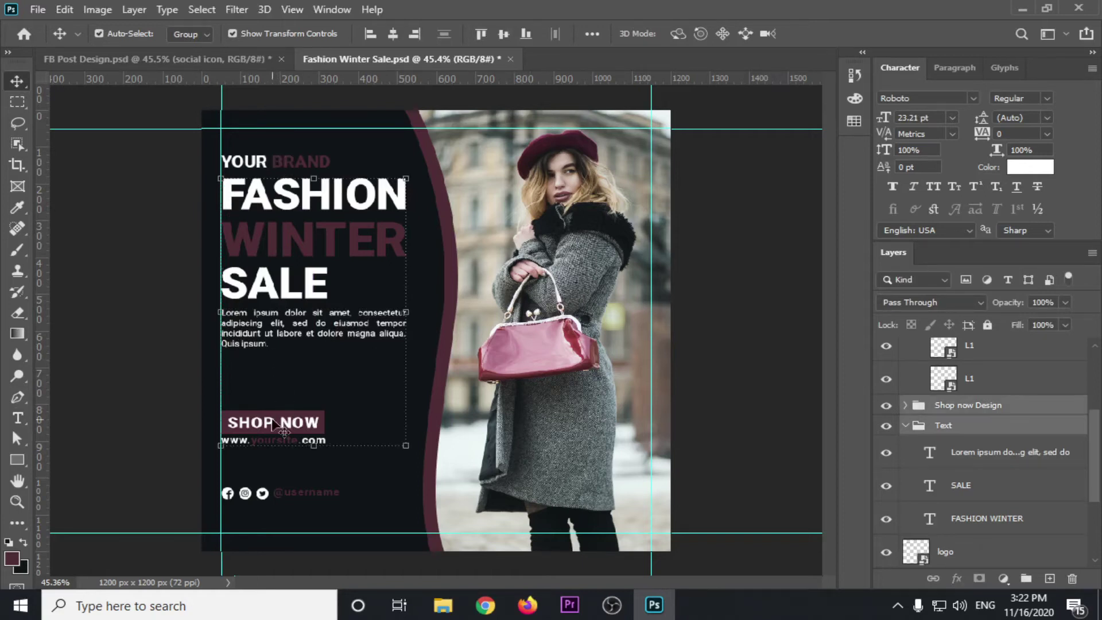
Add the social icons row to the selection, deselect all layers, and save Fashion Winter Sale.psd.
shift+click(263, 489)
scroll(212, 138, up, 5)
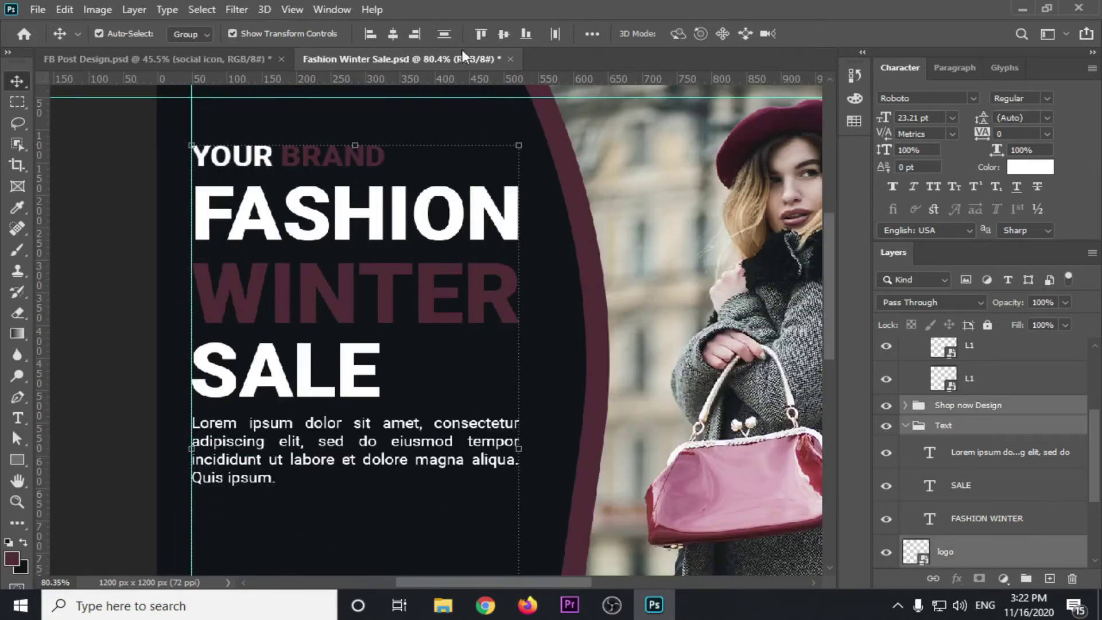
scroll(333, 224, down, 2)
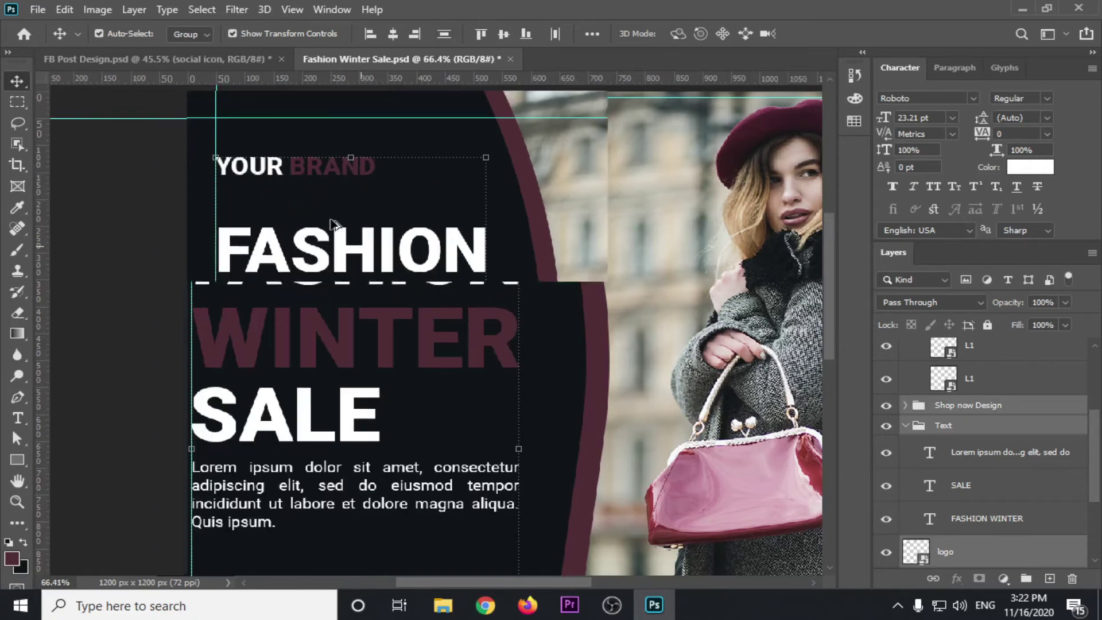
scroll(329, 223, down, 2)
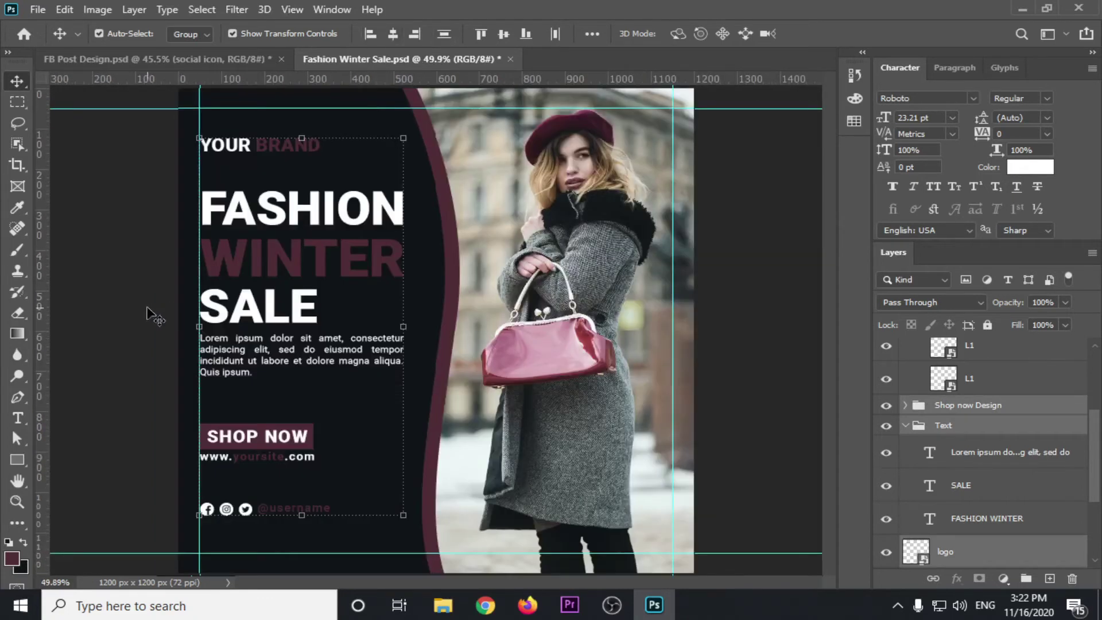
click(147, 312)
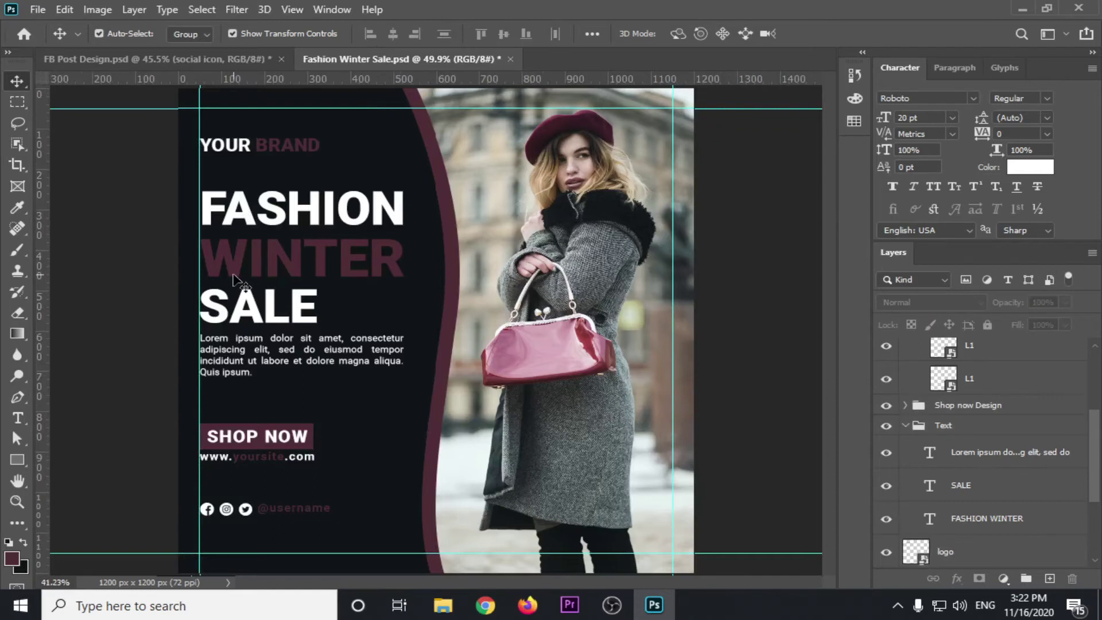
scroll(235, 287, down, 1)
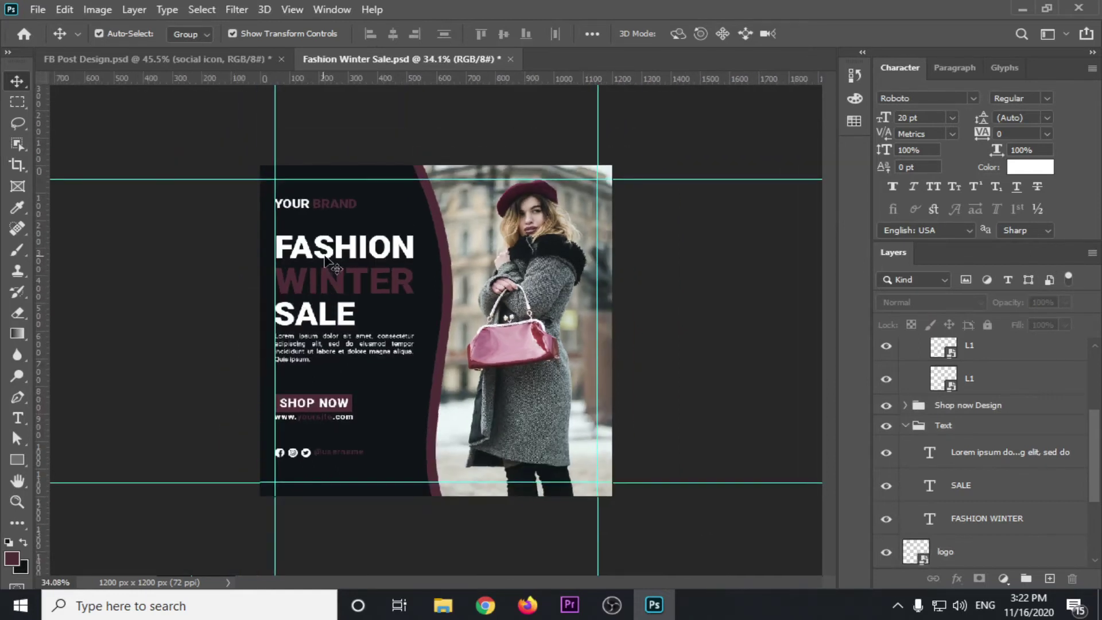
key(ctrl+s)
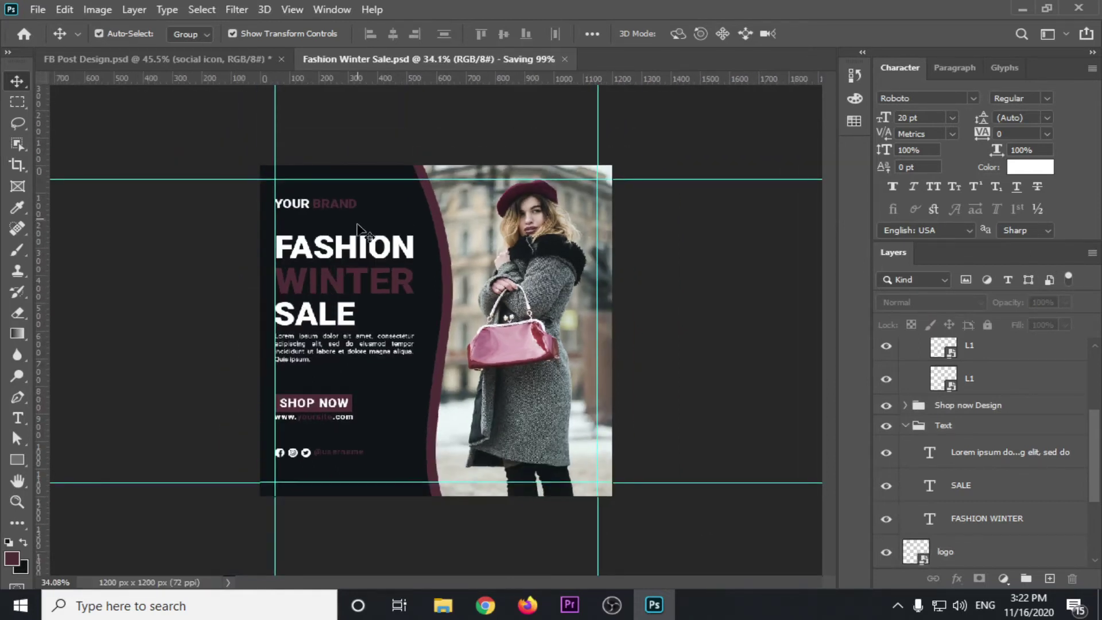
Check the yellow FB Post Design reference, then return to Fashion Winter Sale.
click(229, 60)
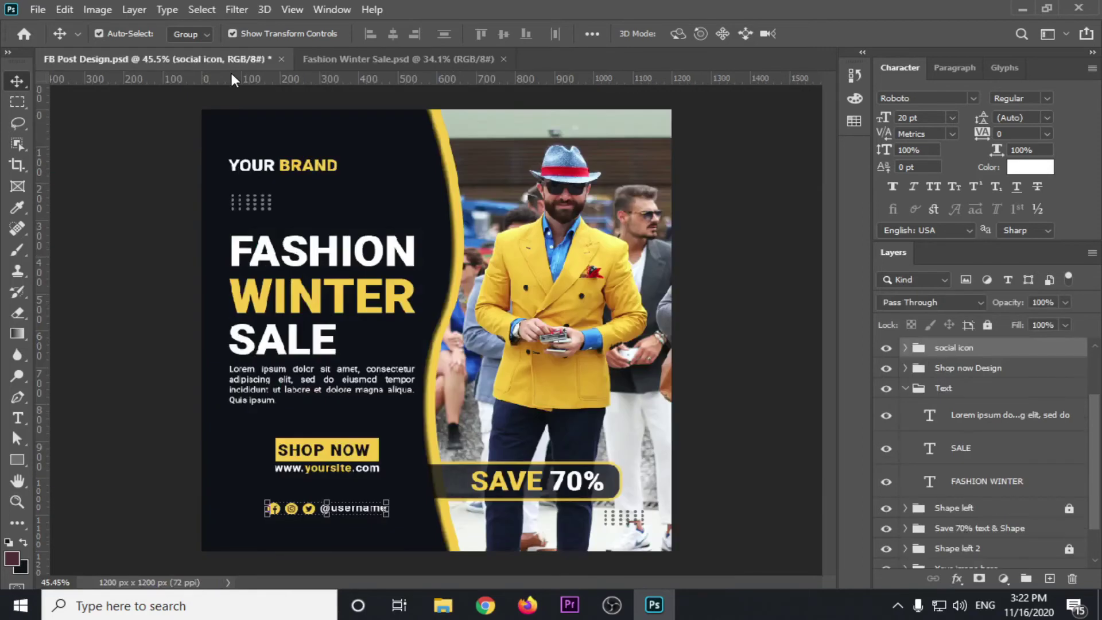
scroll(263, 206, up, 2)
scroll(241, 192, up, 1)
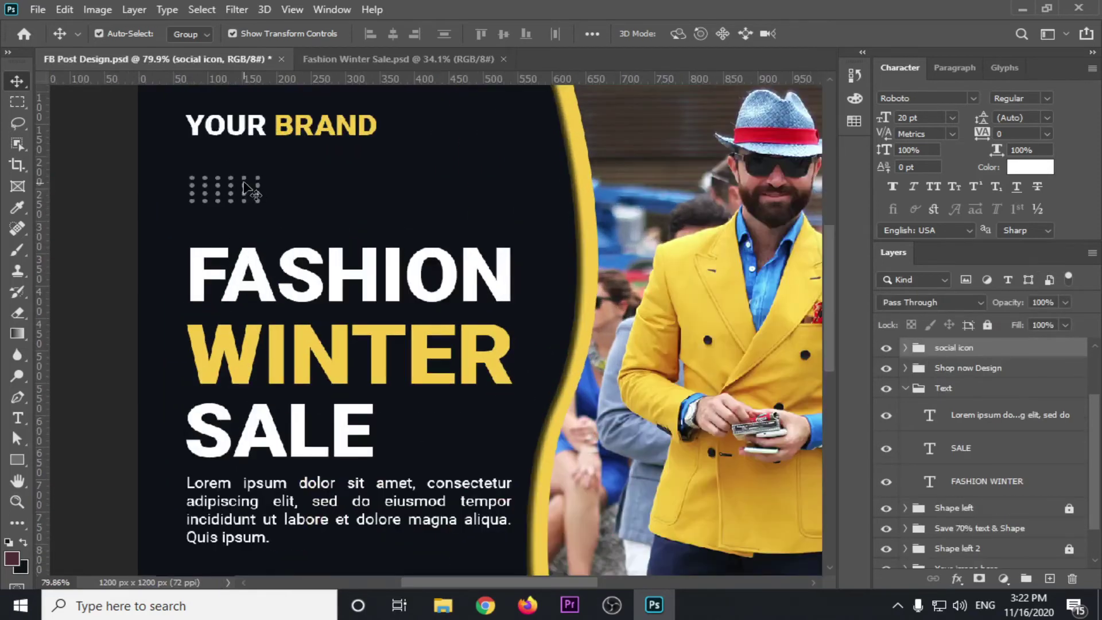
click(347, 60)
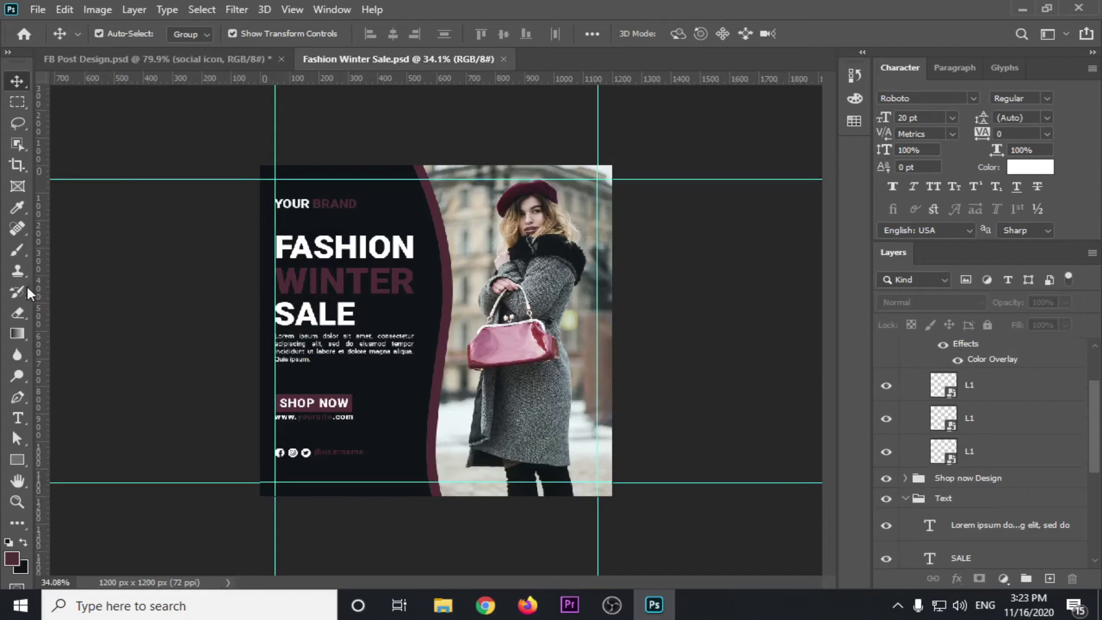
Draw a 10 px white-filled circle to the right of YOUR BRAND with the Ellipse Tool.
click(17, 460)
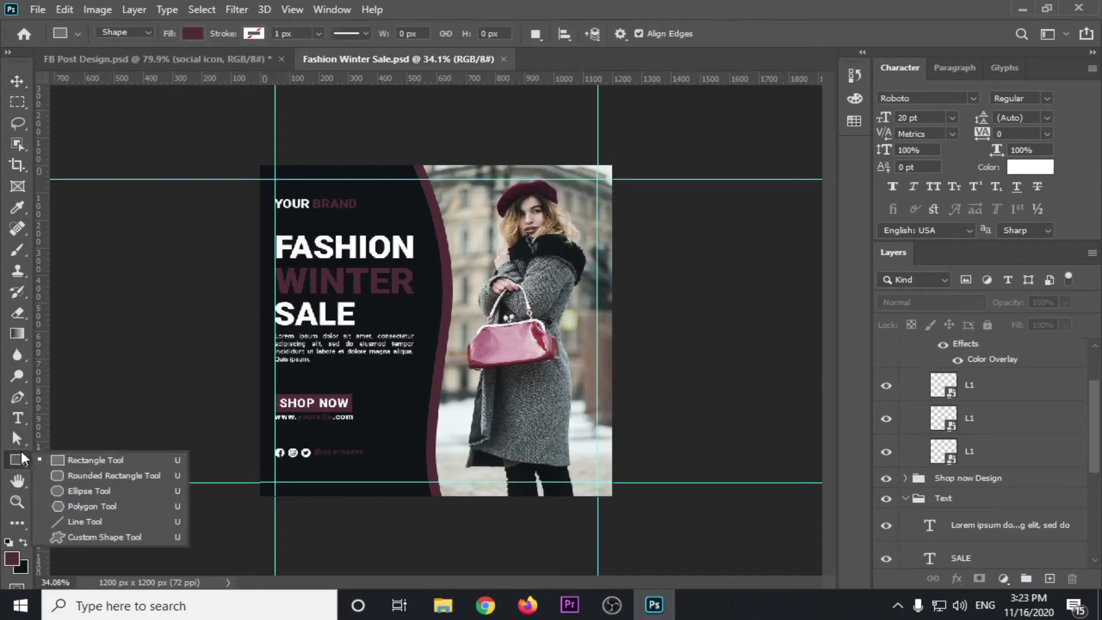
click(81, 489)
scroll(370, 173, up, 2)
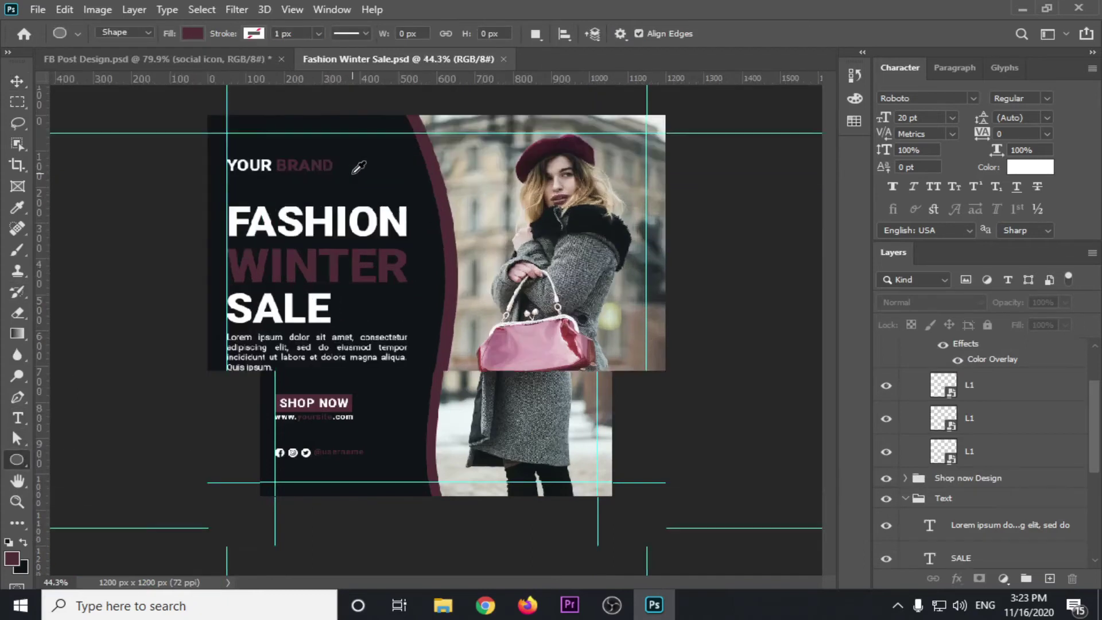
scroll(357, 161, up, 2)
scroll(357, 155, up, 2)
scroll(328, 168, up, 2)
scroll(321, 183, up, 1)
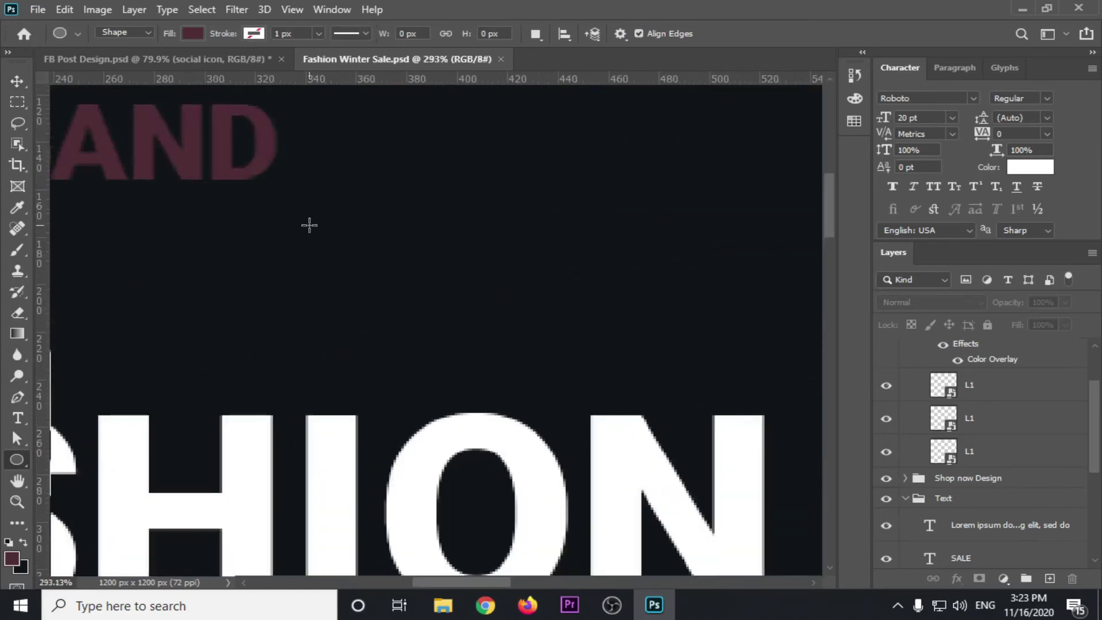
click(194, 34)
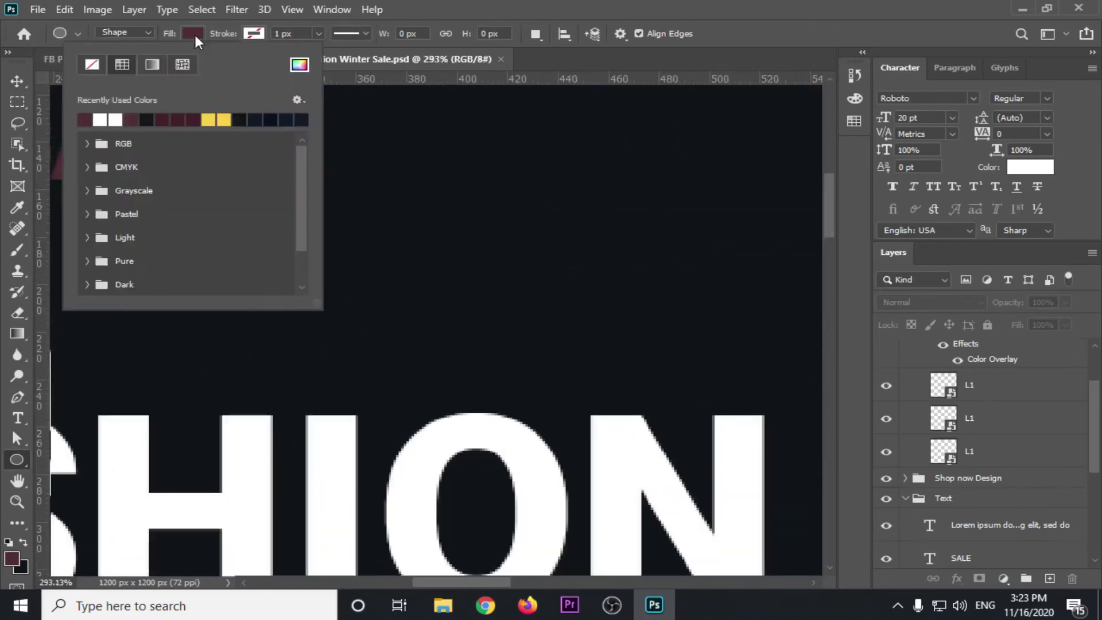
click(114, 120)
drag(365, 184, 390, 210)
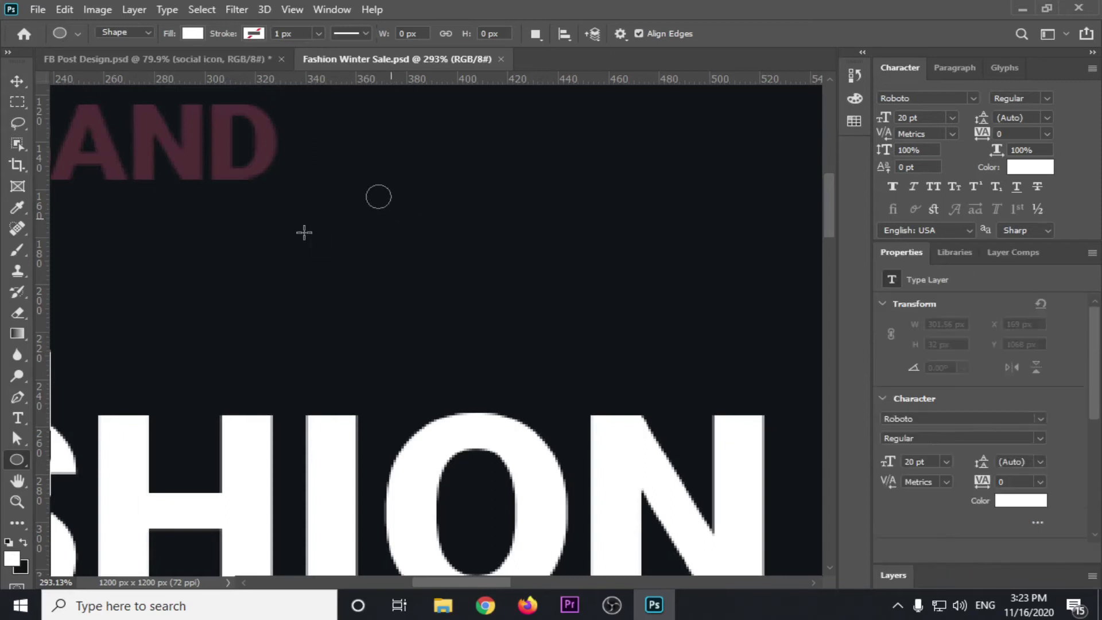
click(16, 83)
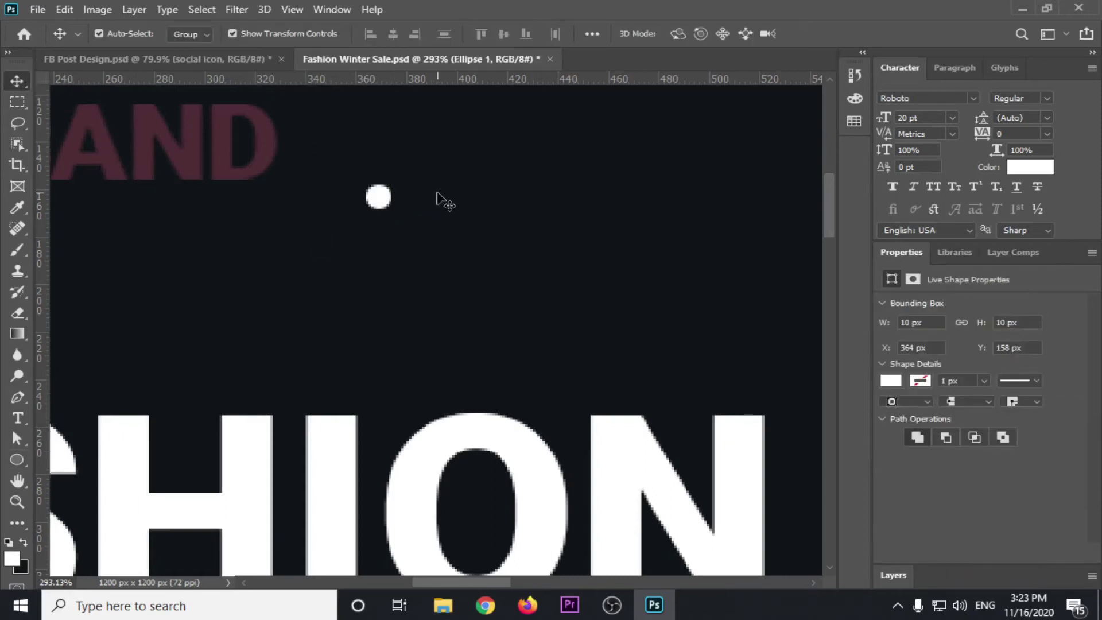
click(378, 197)
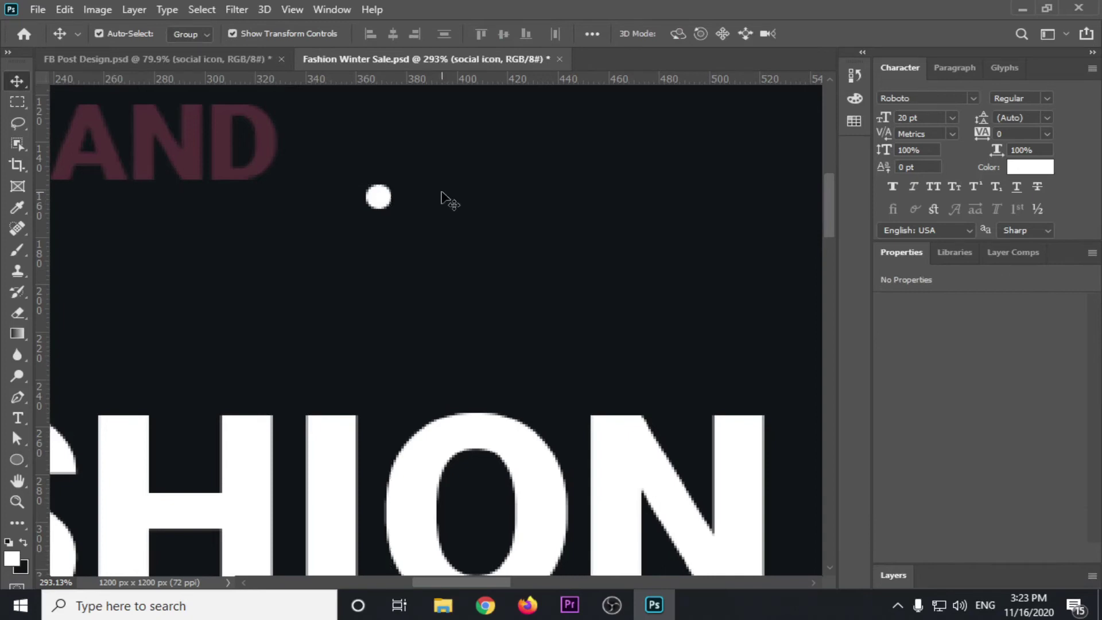
Close the Properties panel group and collapse the social icon group in Layers.
scroll(562, 233, down, 2)
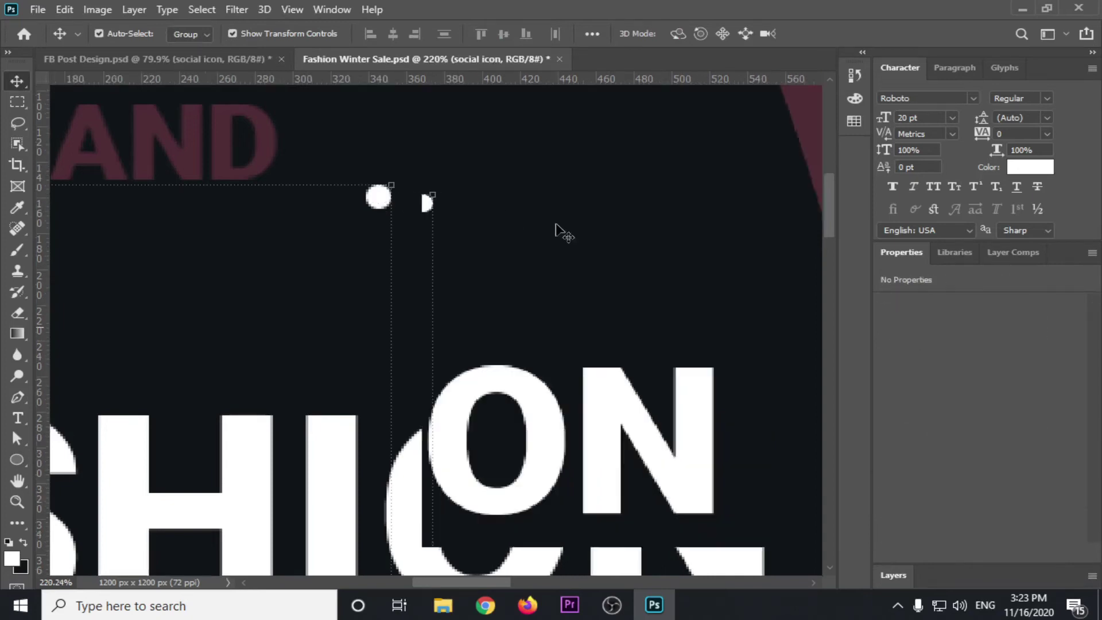
scroll(557, 227, down, 2)
scroll(560, 229, down, 3)
scroll(570, 239, down, 2)
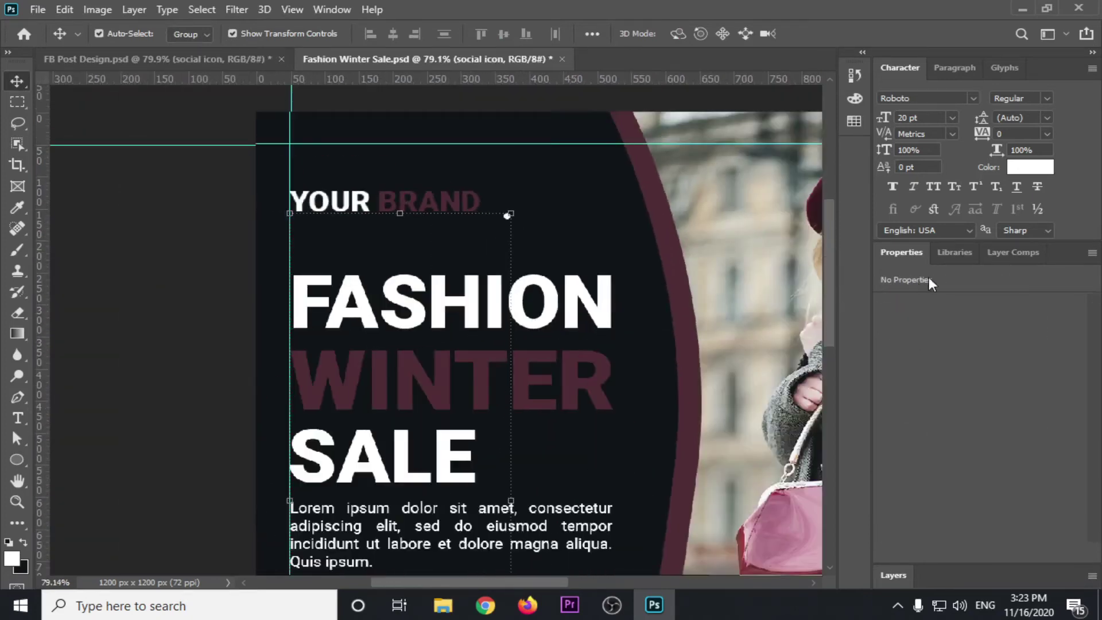
click(760, 205)
right_click(1095, 262)
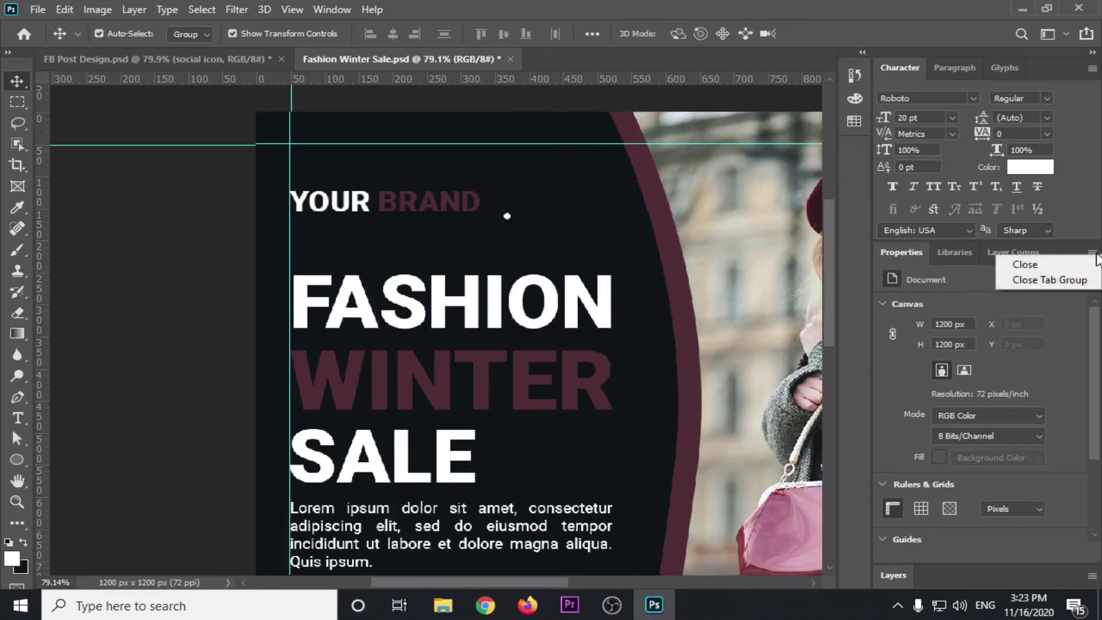
click(1058, 278)
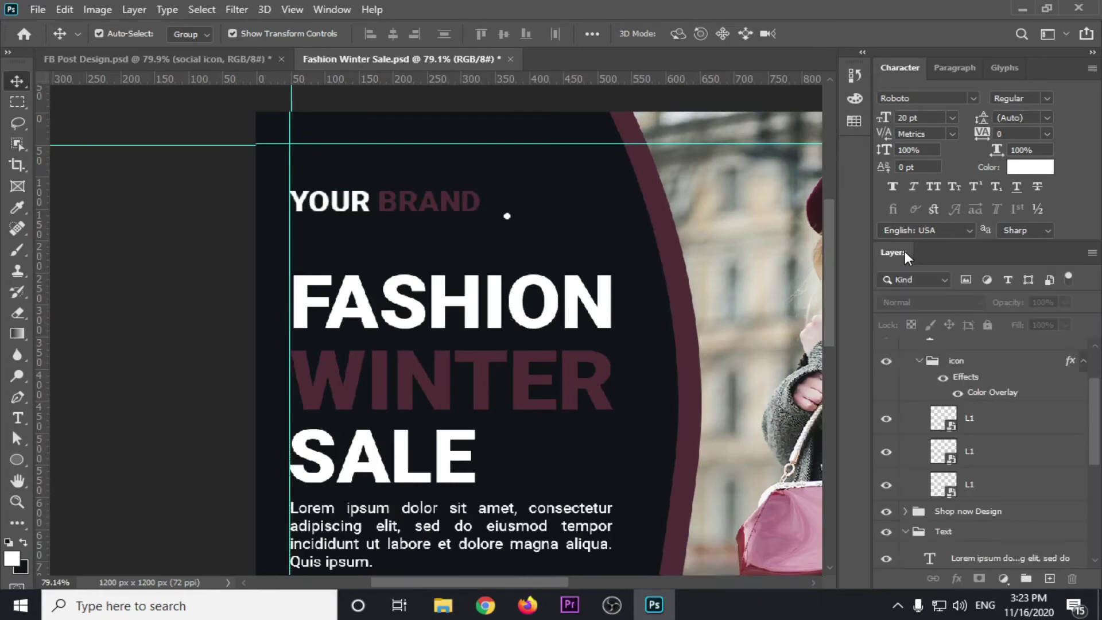
scroll(921, 373, down, 3)
scroll(928, 387, up, 2)
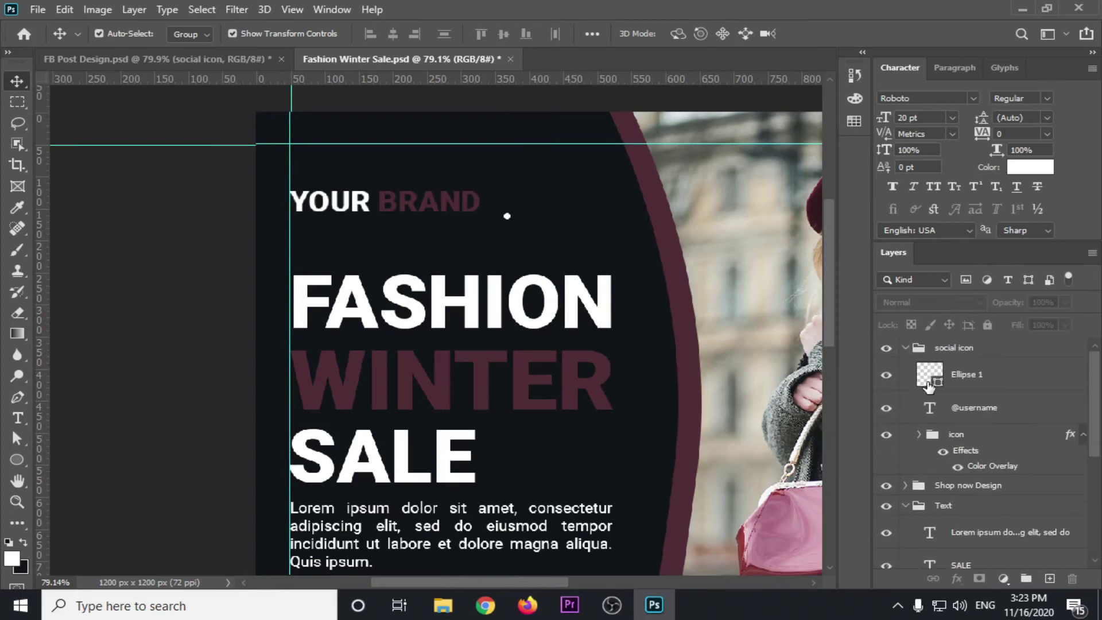
click(905, 347)
Collapse the Text group and Lock All on the Text, Shop now Design and social icon groups.
click(905, 388)
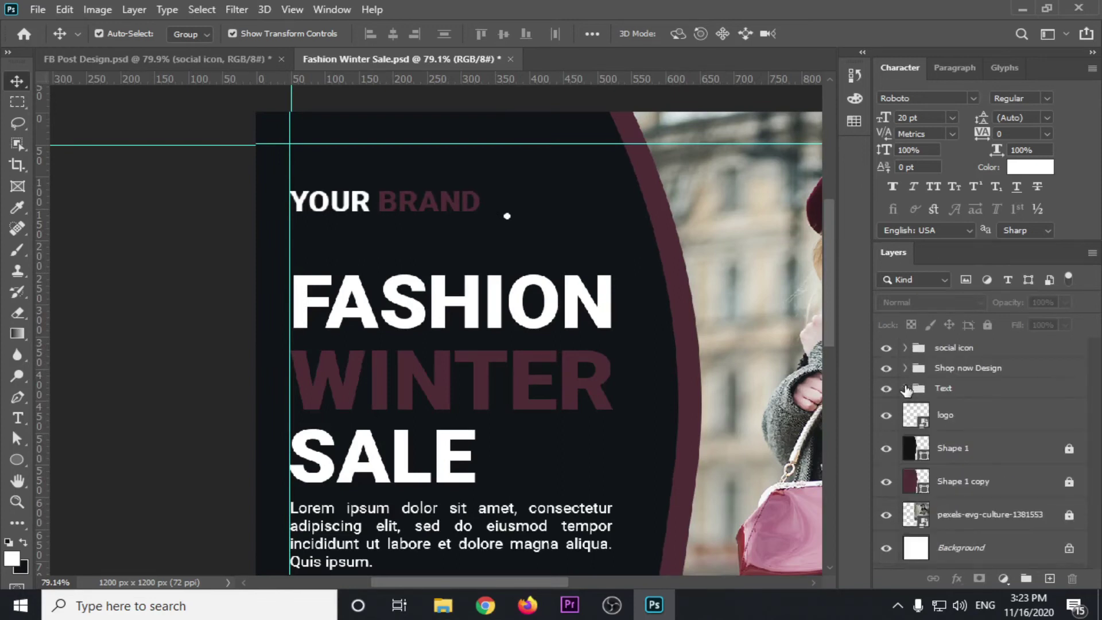
click(953, 393)
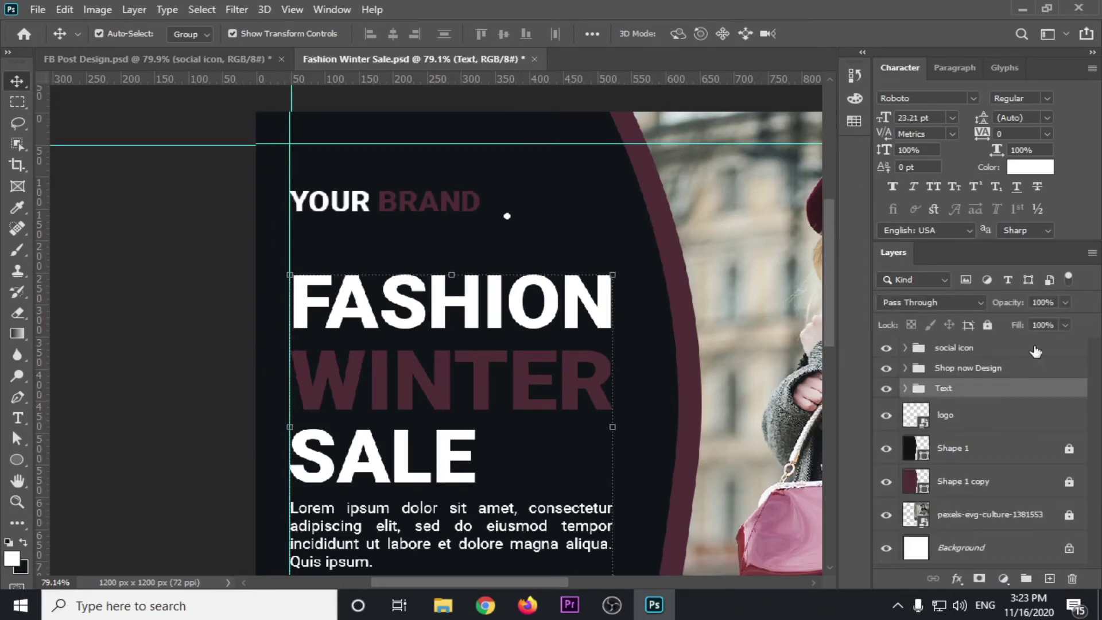
click(988, 325)
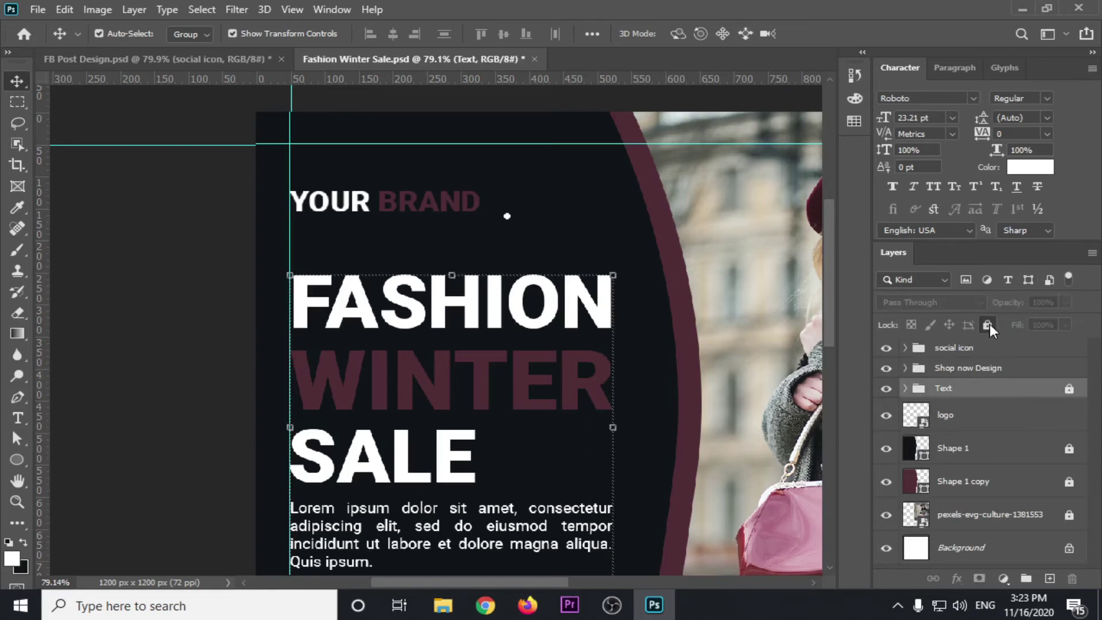
click(976, 370)
click(985, 326)
click(985, 347)
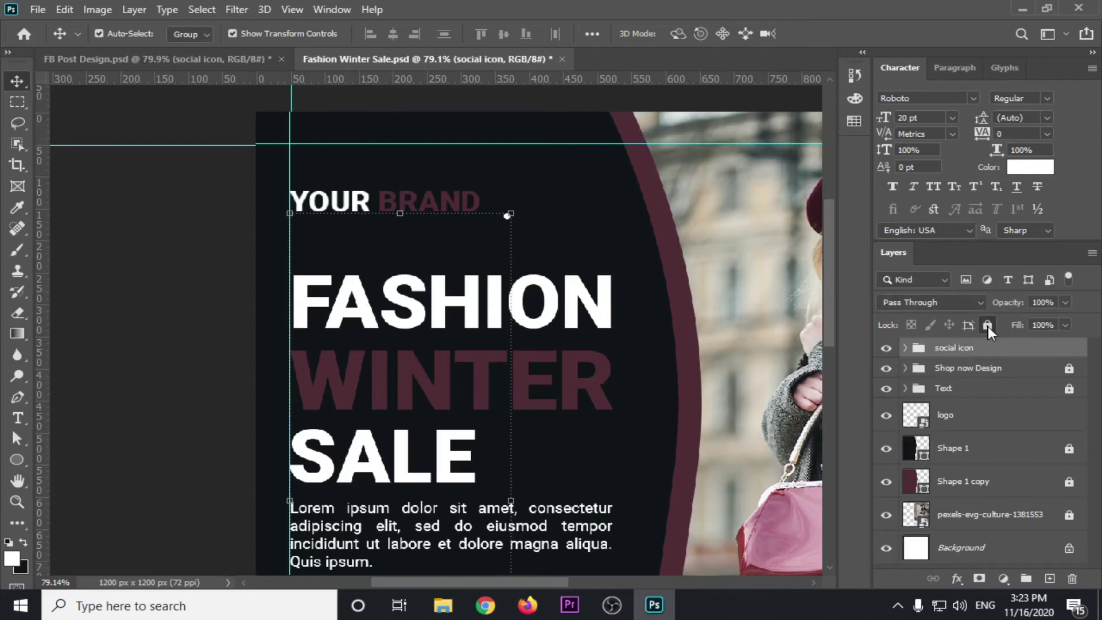
click(987, 325)
click(536, 214)
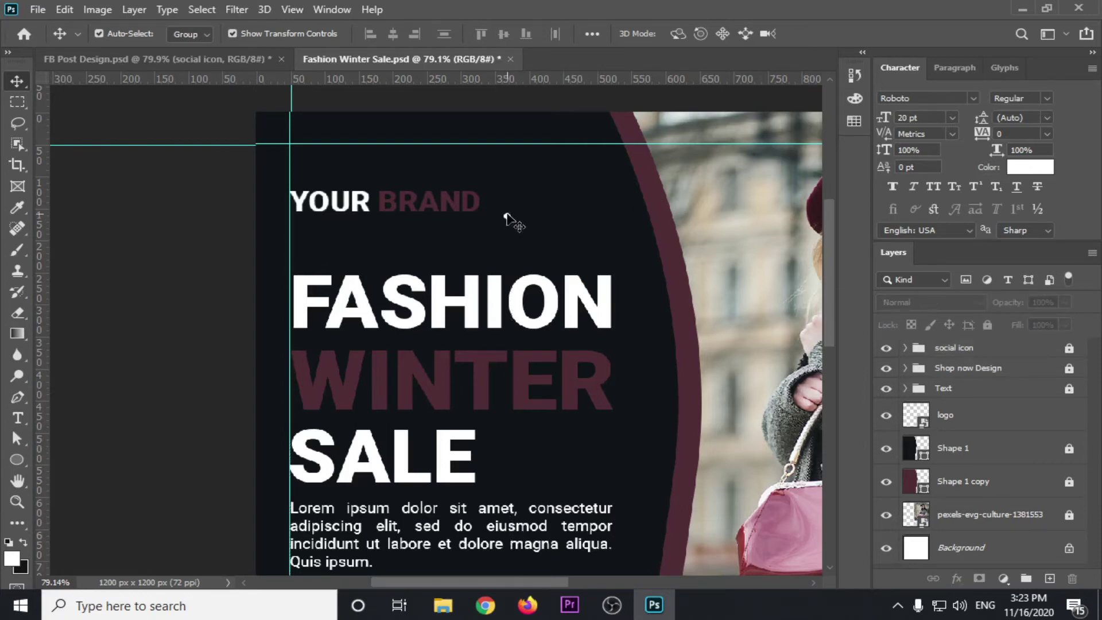
scroll(507, 217, up, 2)
scroll(511, 224, up, 2)
scroll(517, 230, up, 2)
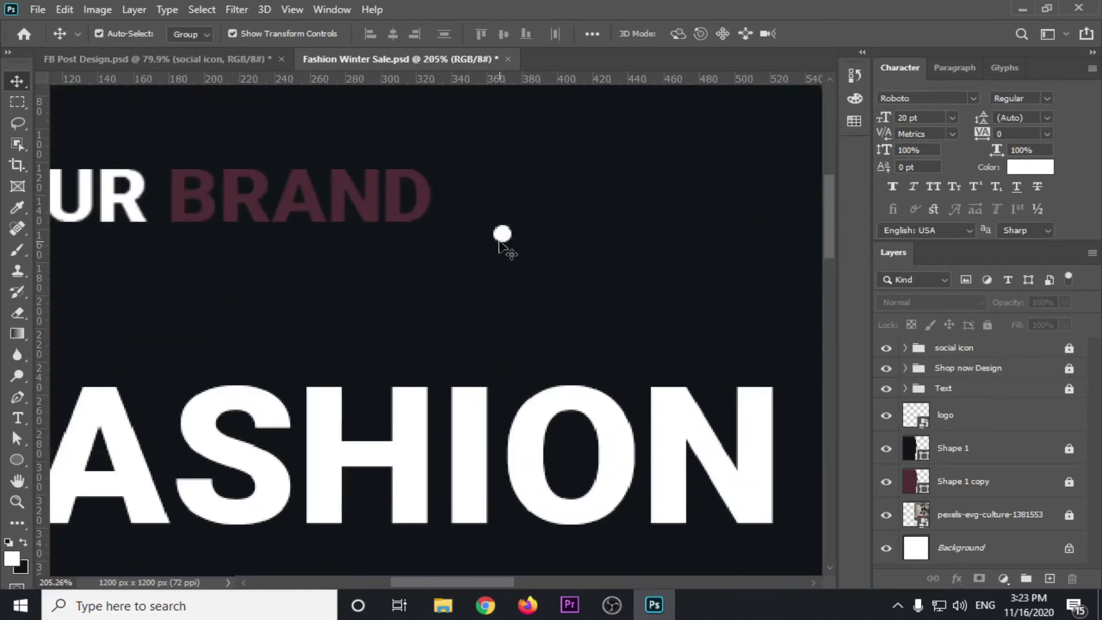
Draw a small white circle below BRAND and select it.
click(17, 459)
drag(333, 250, 356, 293)
key(v)
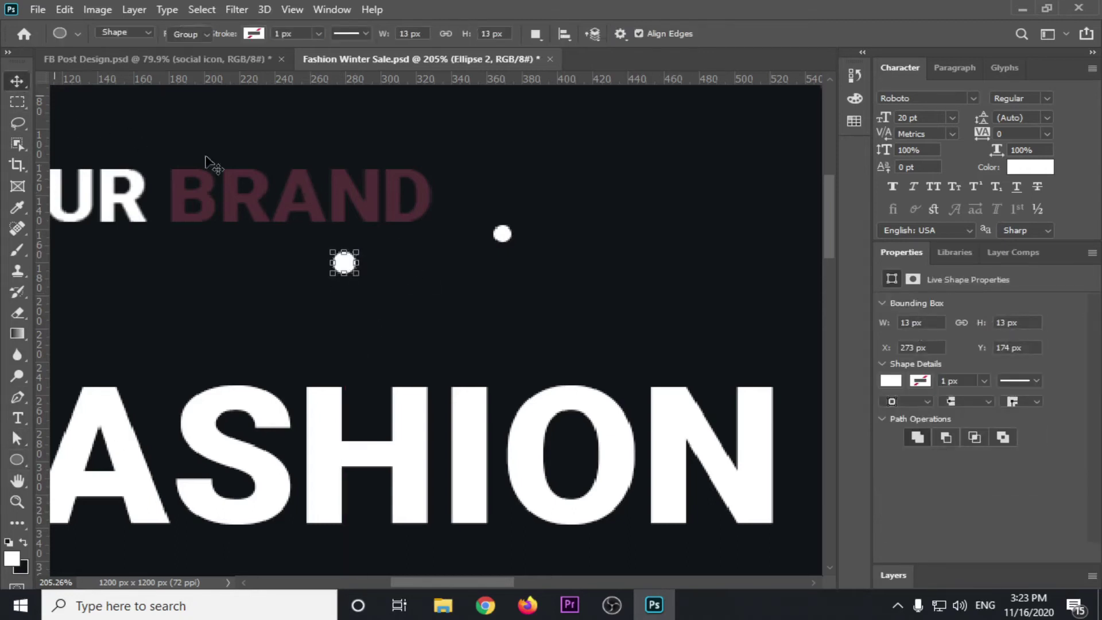
click(429, 309)
click(343, 264)
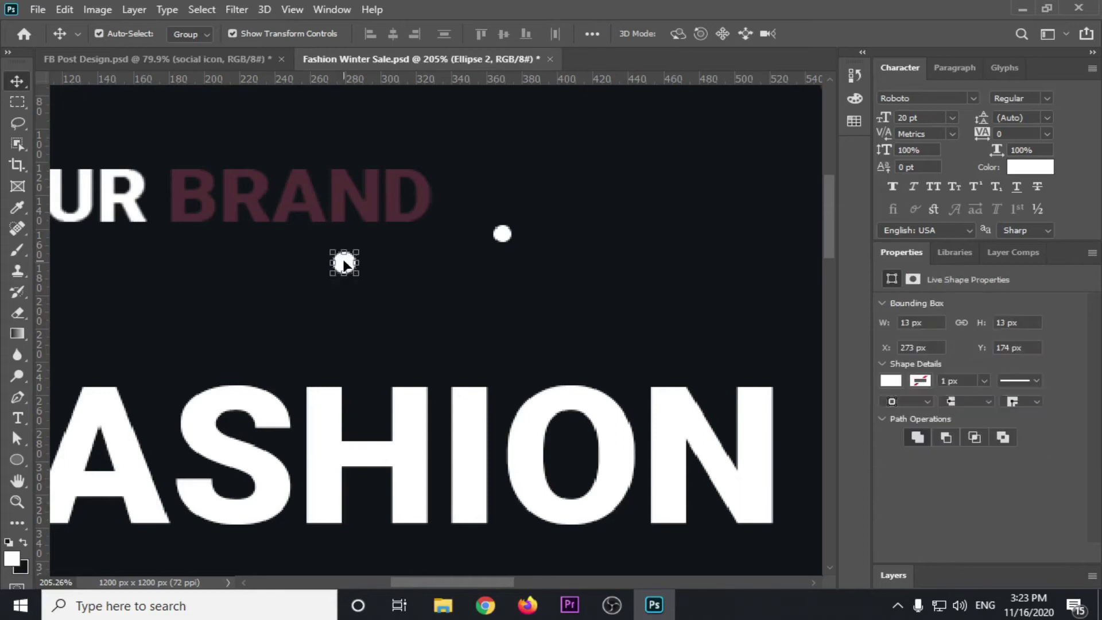
scroll(348, 262, up, 3)
scroll(350, 264, up, 3)
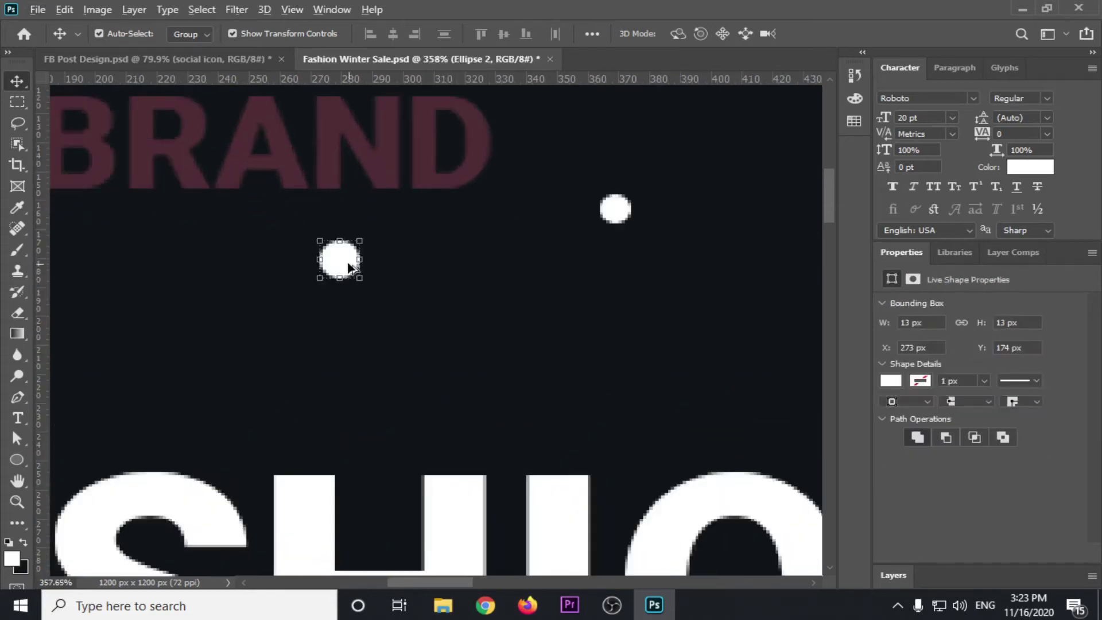
Alt-drag copies of the circle to build three rows of five dots.
drag(367, 267, 413, 271)
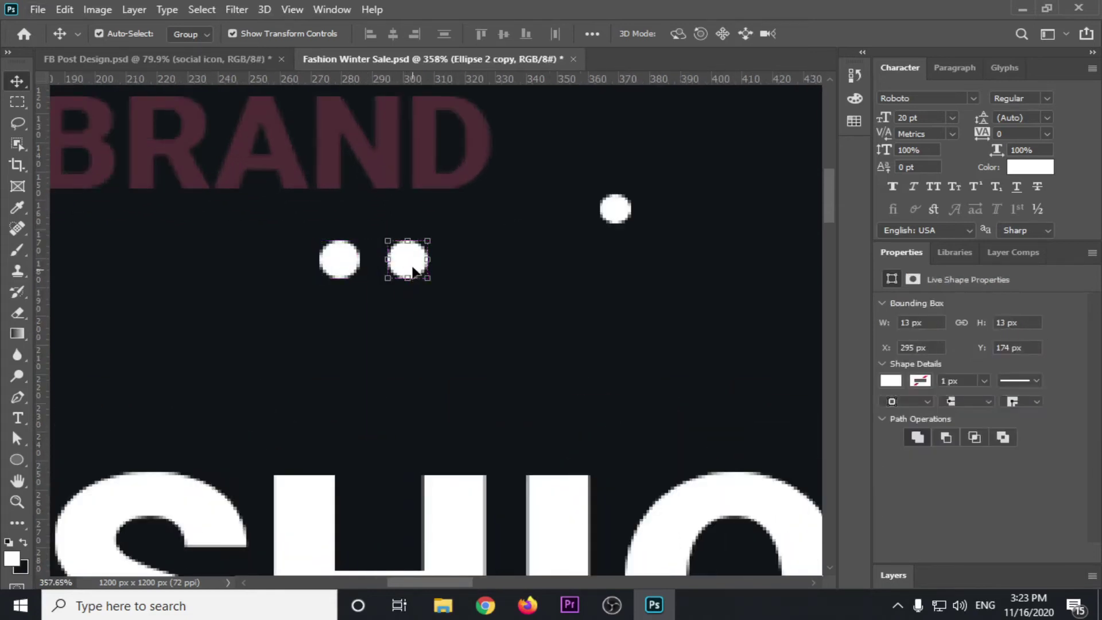
drag(409, 265, 616, 264)
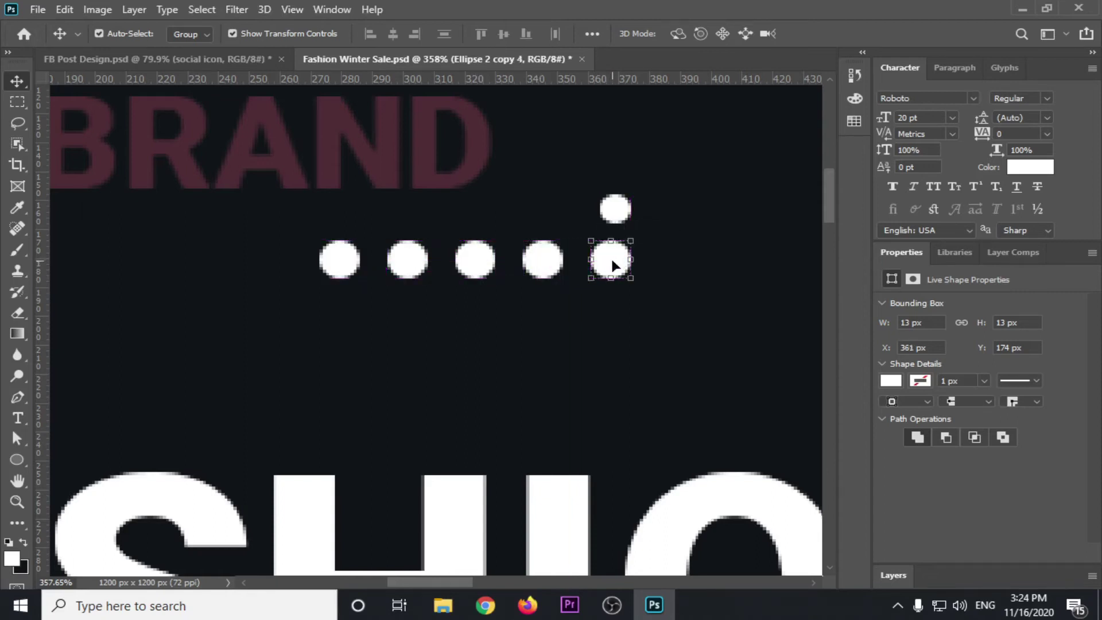
shift+click(482, 266)
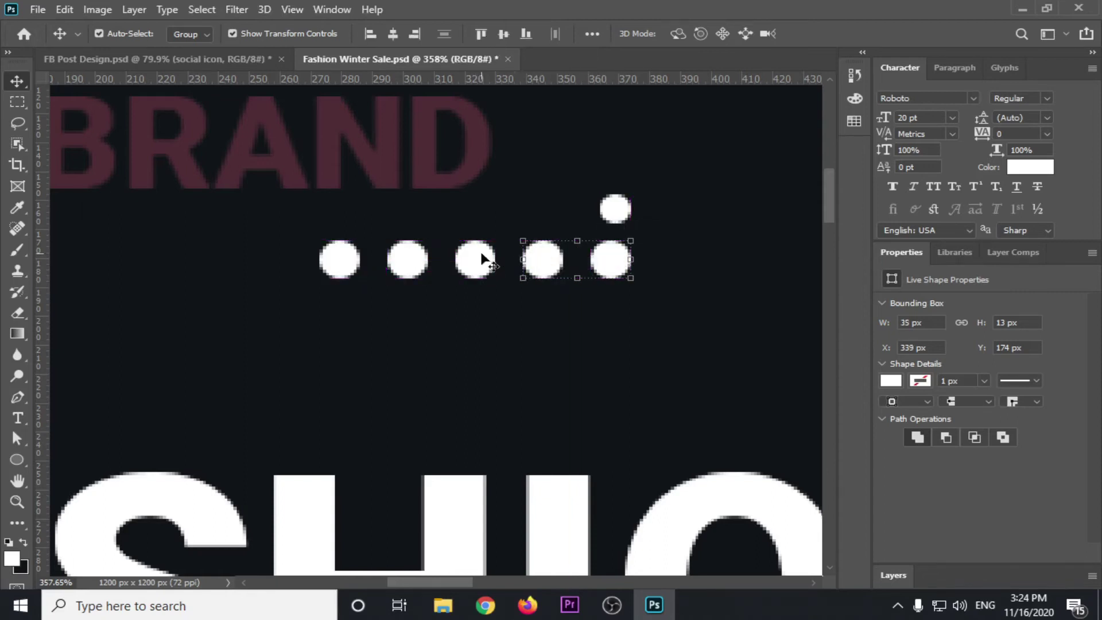
shift+click(408, 259)
drag(409, 263, 420, 373)
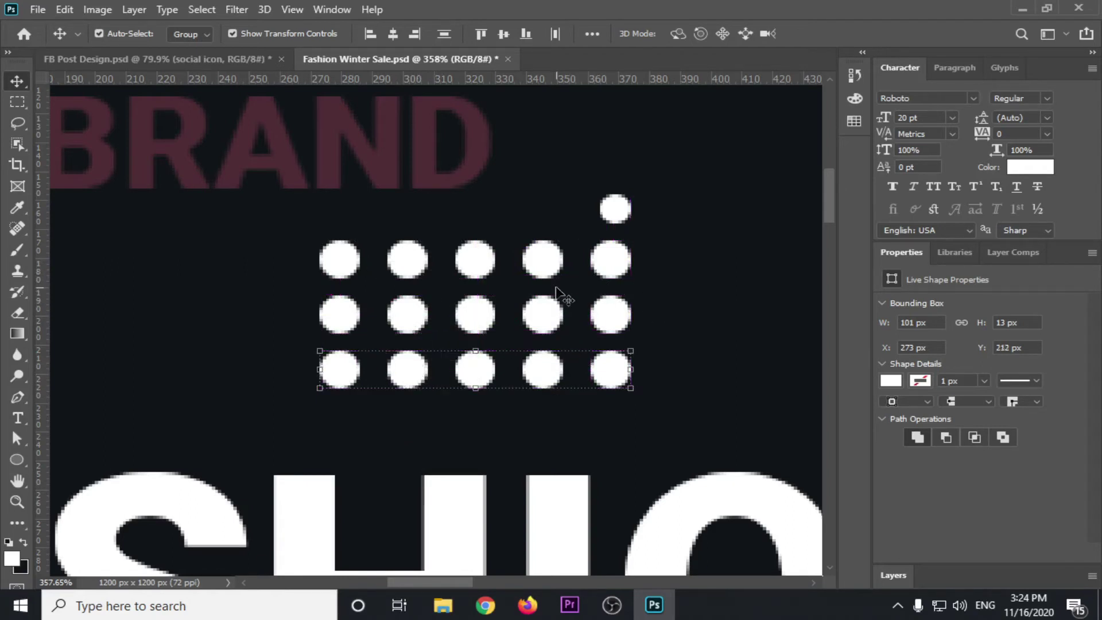
scroll(559, 295, down, 3)
scroll(559, 294, down, 2)
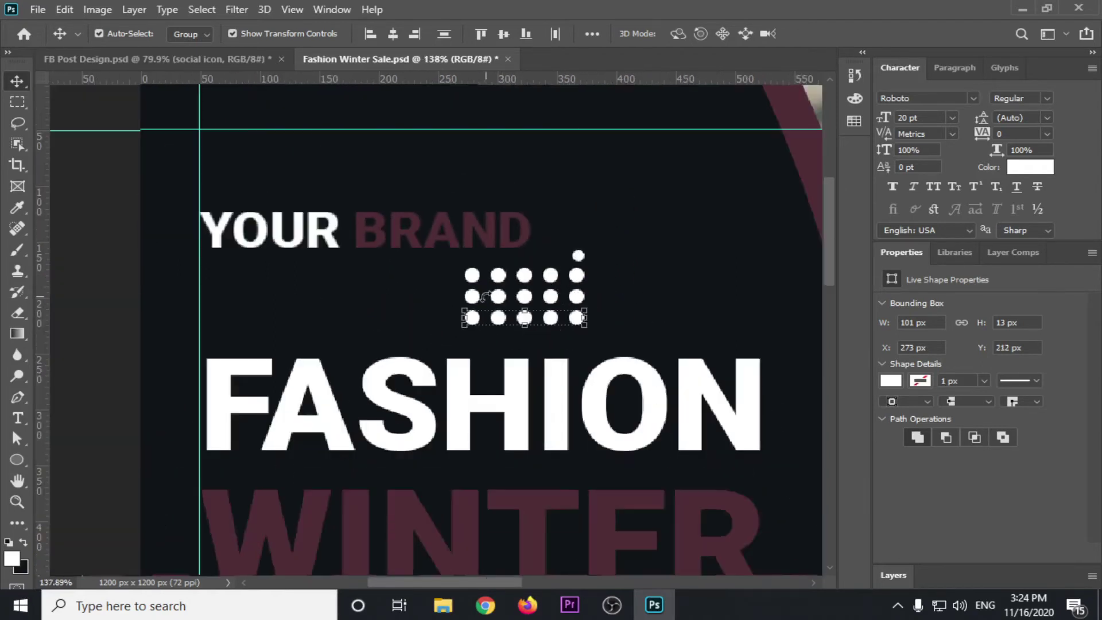
Group the dot layers Ellipse 2 through the top copy and move the grid under YOUR BRAND.
scroll(475, 291, up, 1)
scroll(475, 291, up, 2)
scroll(471, 298, up, 1)
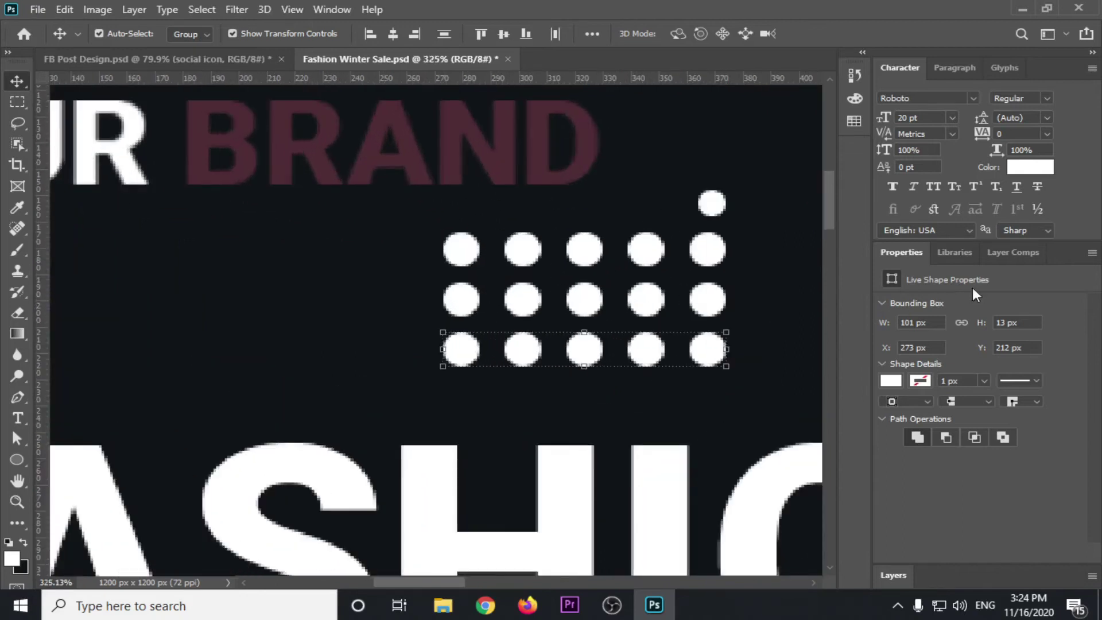
click(890, 574)
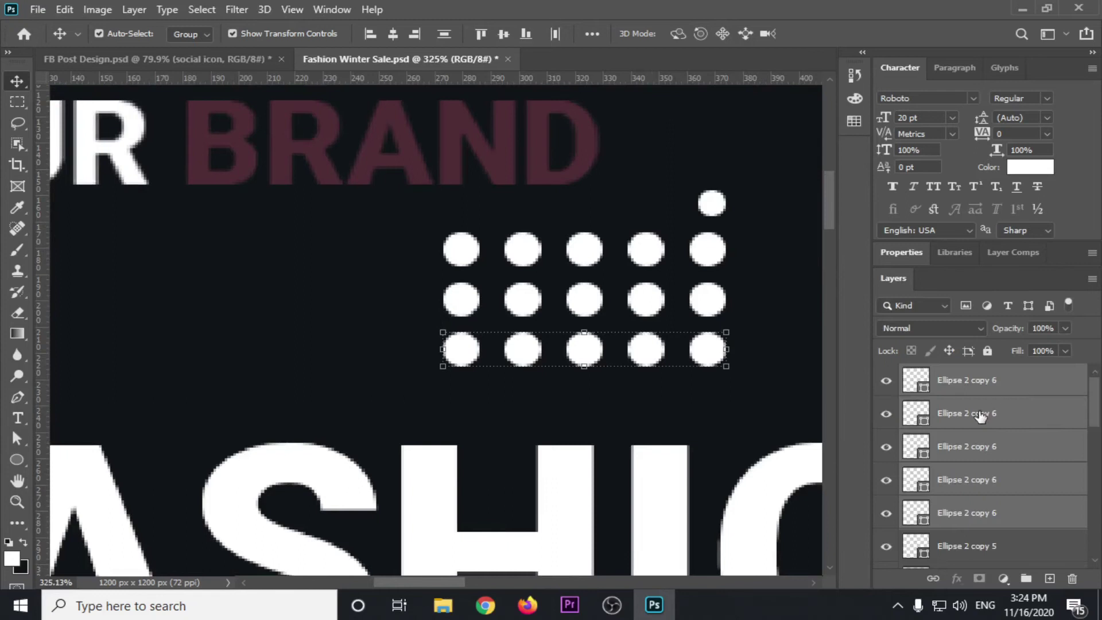
scroll(986, 417, up, 3)
scroll(986, 417, down, 3)
click(954, 471)
scroll(975, 467, up, 3)
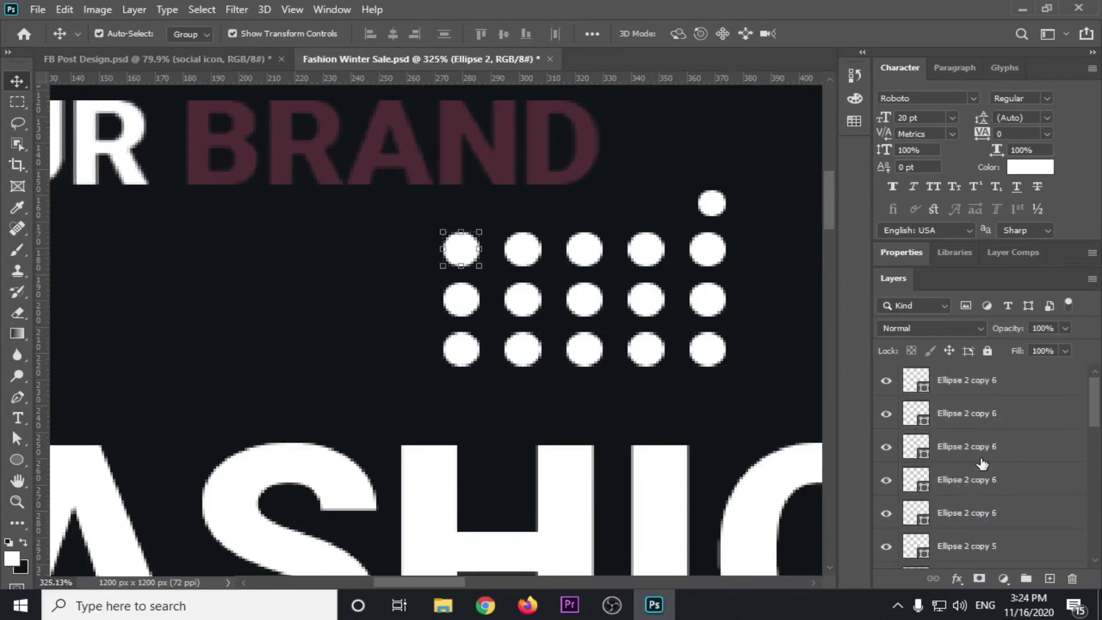
shift+click(953, 388)
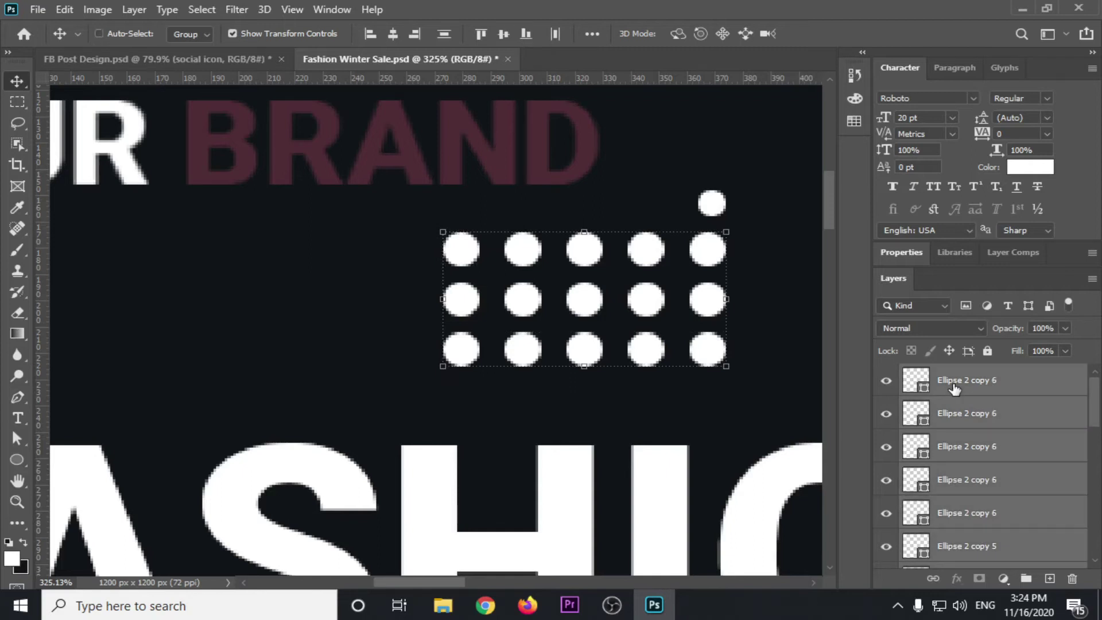
key(ctrl+g)
drag(714, 258, 399, 265)
Set the dot group's opacity to 53%.
click(1063, 334)
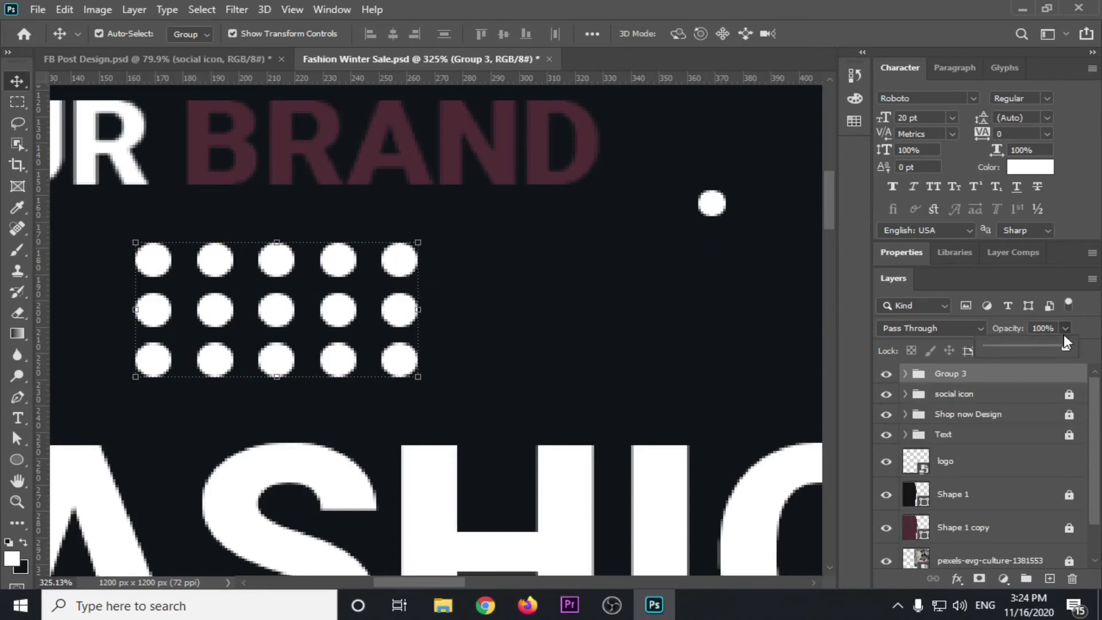
drag(1029, 343, 1027, 343)
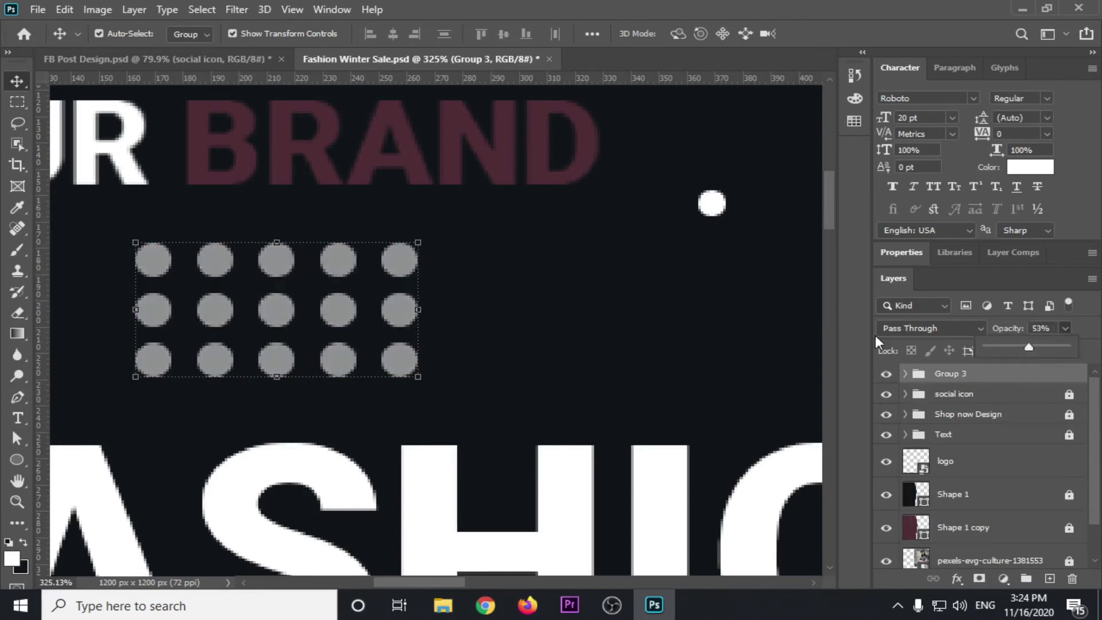
scroll(484, 295, down, 3)
scroll(484, 295, down, 2)
scroll(484, 295, down, 2)
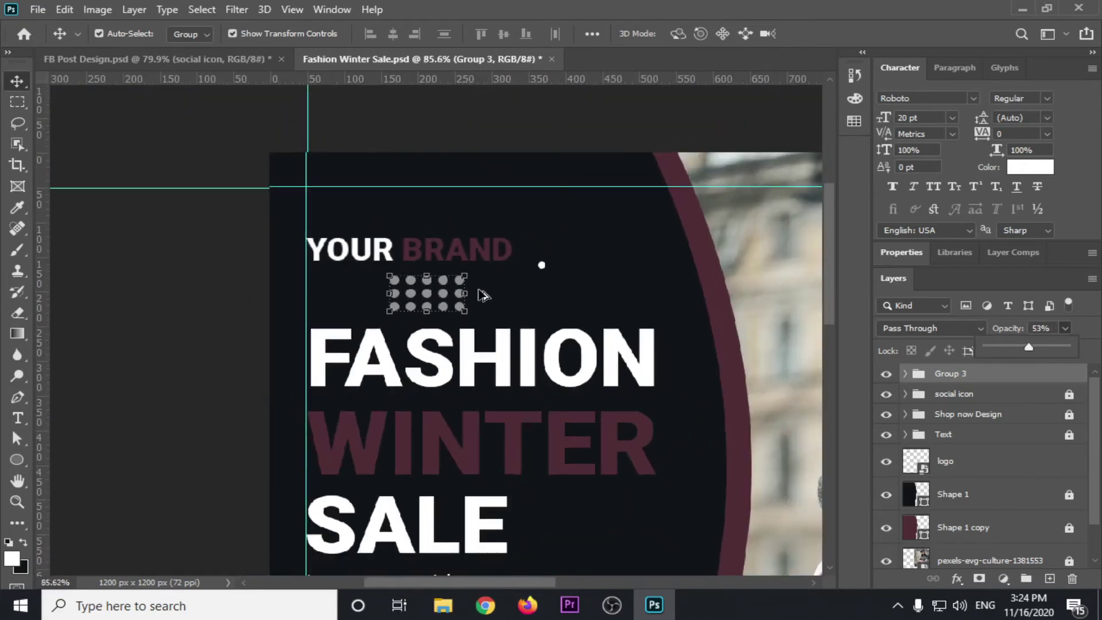
scroll(484, 295, down, 1)
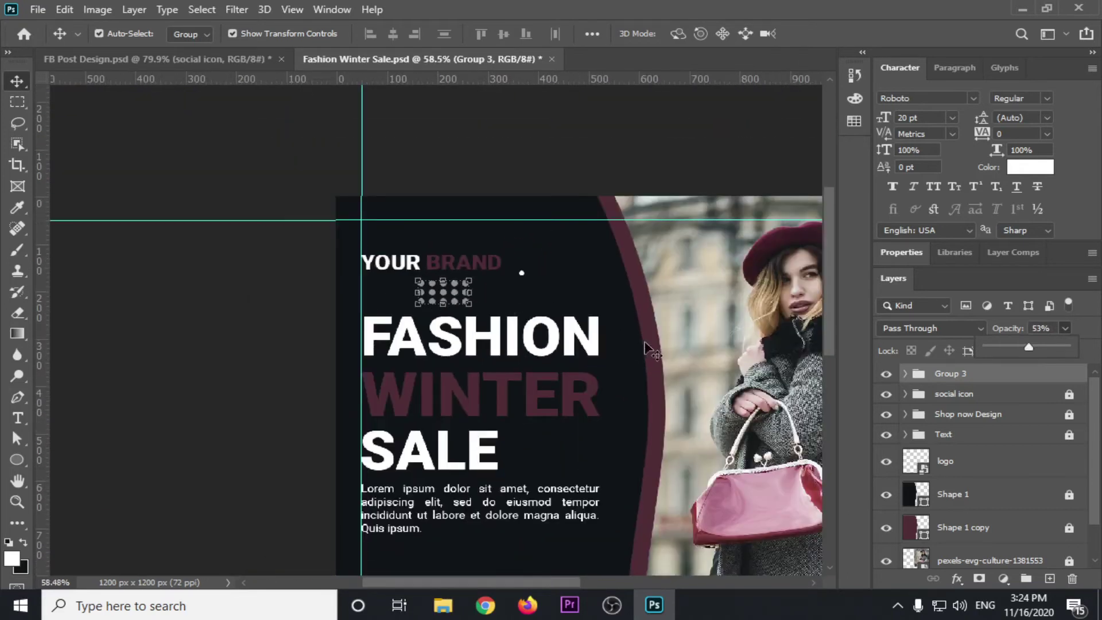
click(469, 145)
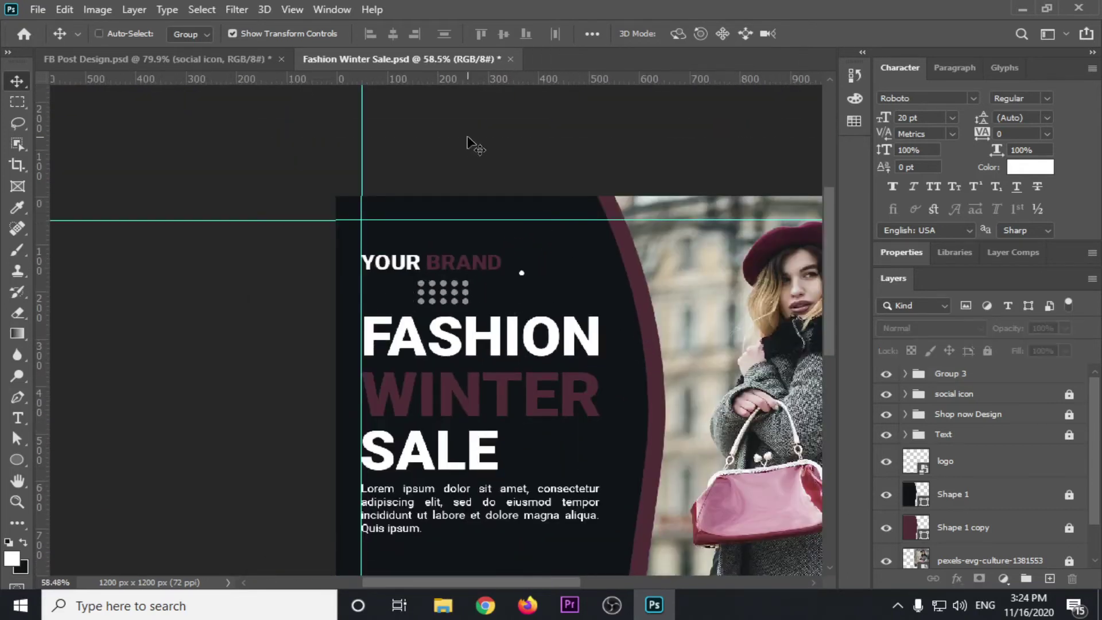
Undo the hand-made dot grid and fit the poster in view.
key(ctrl+alt+z)
key(ctrl+alt+z)
key(ctrl+alt+z)
key(ctrl+alt+z)
key(ctrl+alt+z)
key(ctrl+alt+z)
key(ctrl+alt+z)
key(ctrl+alt+z)
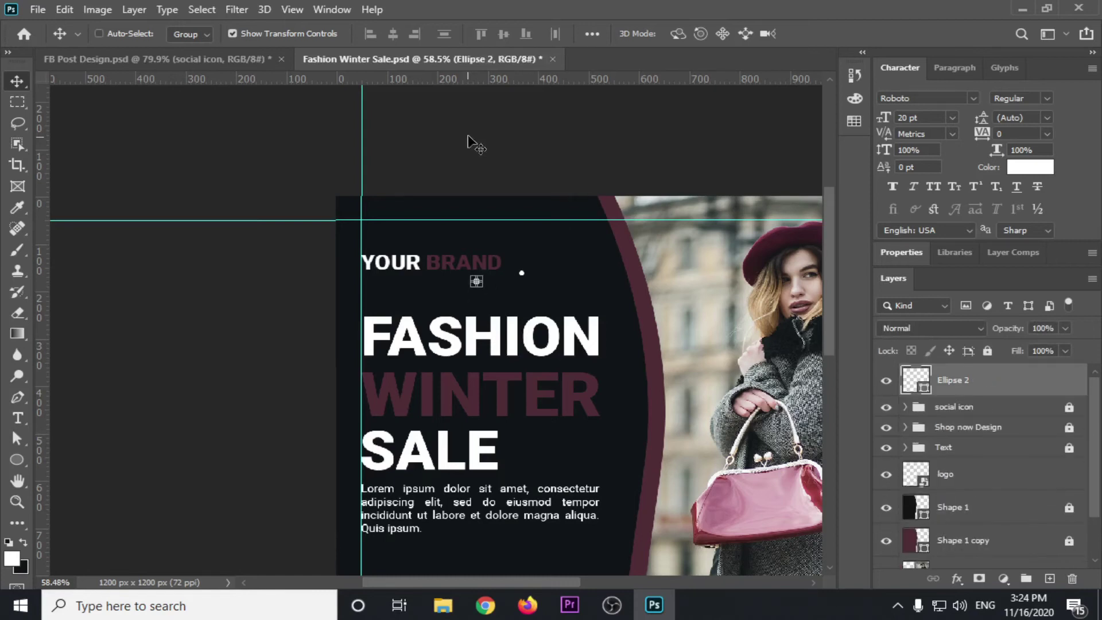
key(ctrl+alt+z)
key(ctrl+alt+z)
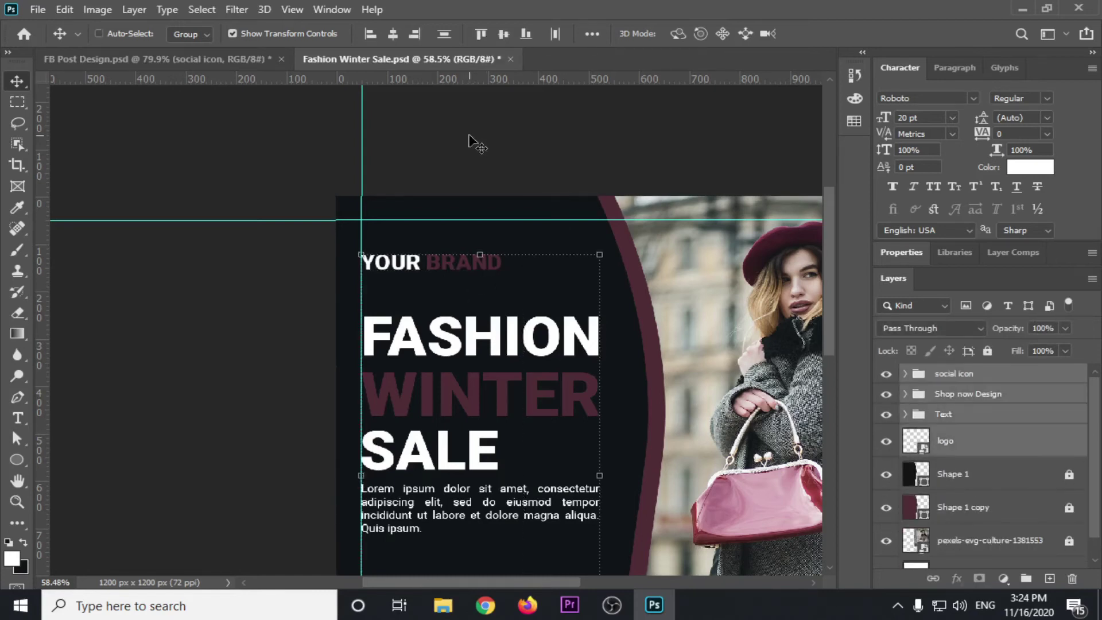
click(470, 145)
key(ctrl+0)
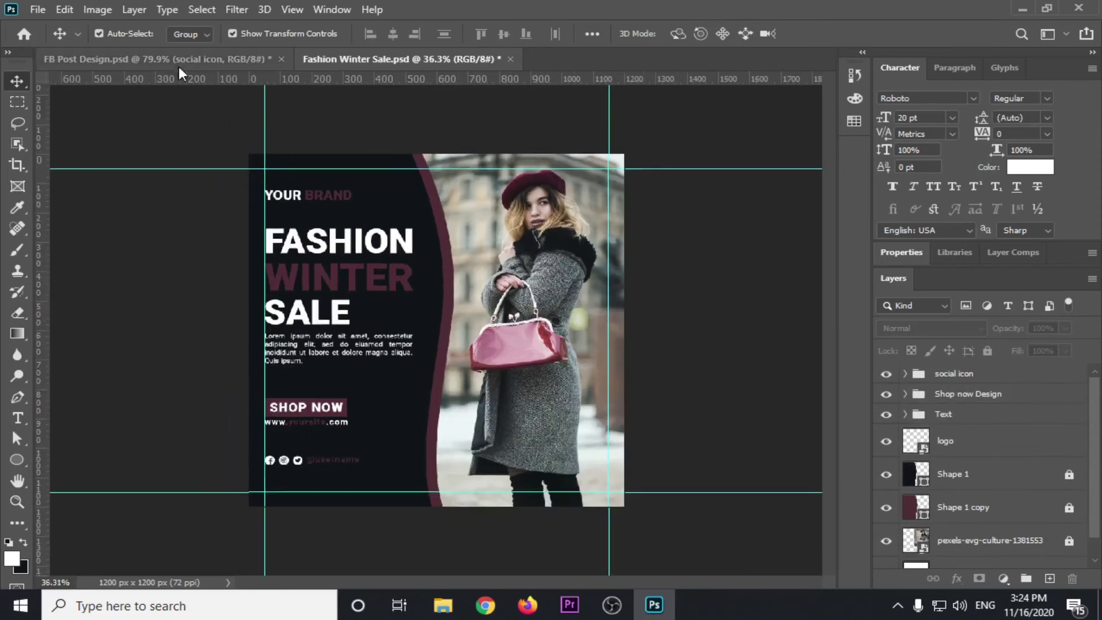
Copy the Point design group from FB Post Design and centre it on the canvas.
click(164, 60)
click(156, 180)
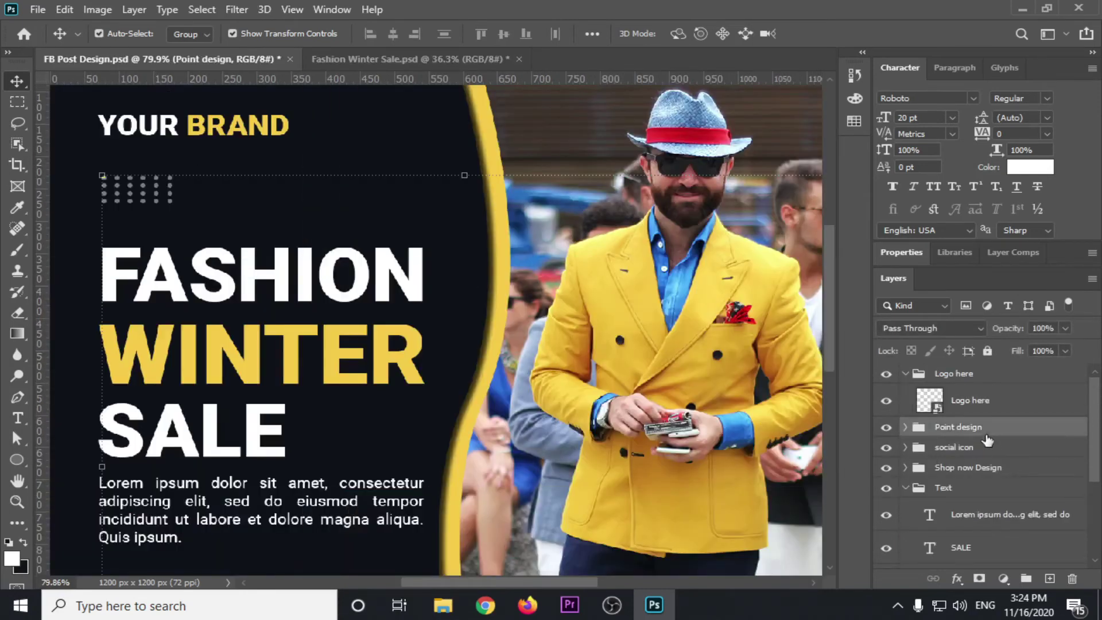
mouse_move(975, 431)
mouse_down()
mouse_move(412, 60)
mouse_move(379, 206)
mouse_up()
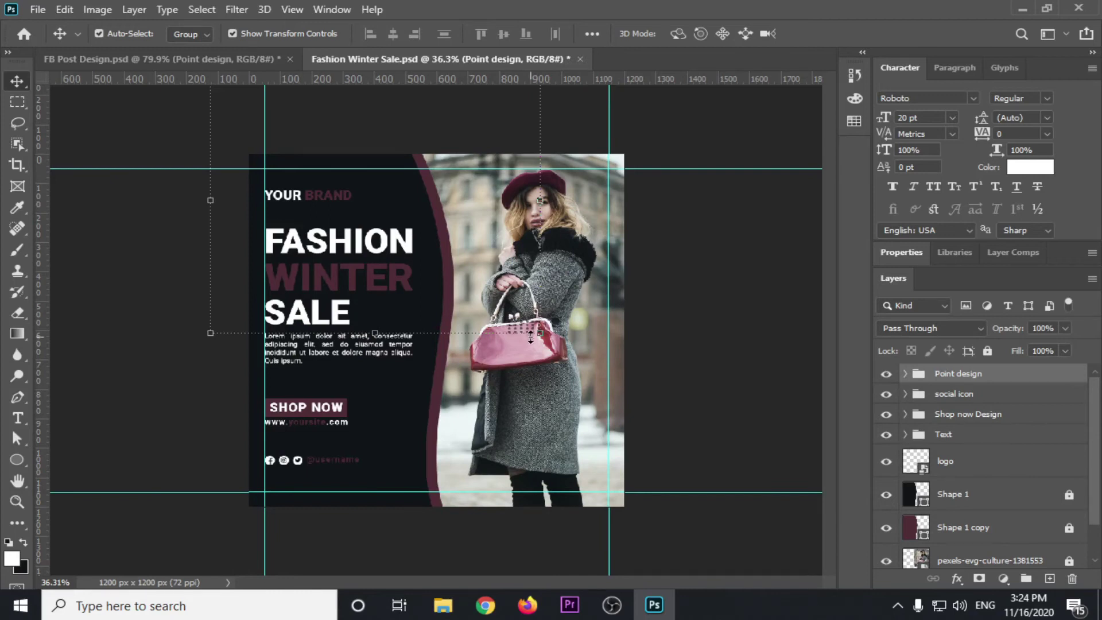
key(ctrl+a)
click(392, 33)
click(504, 33)
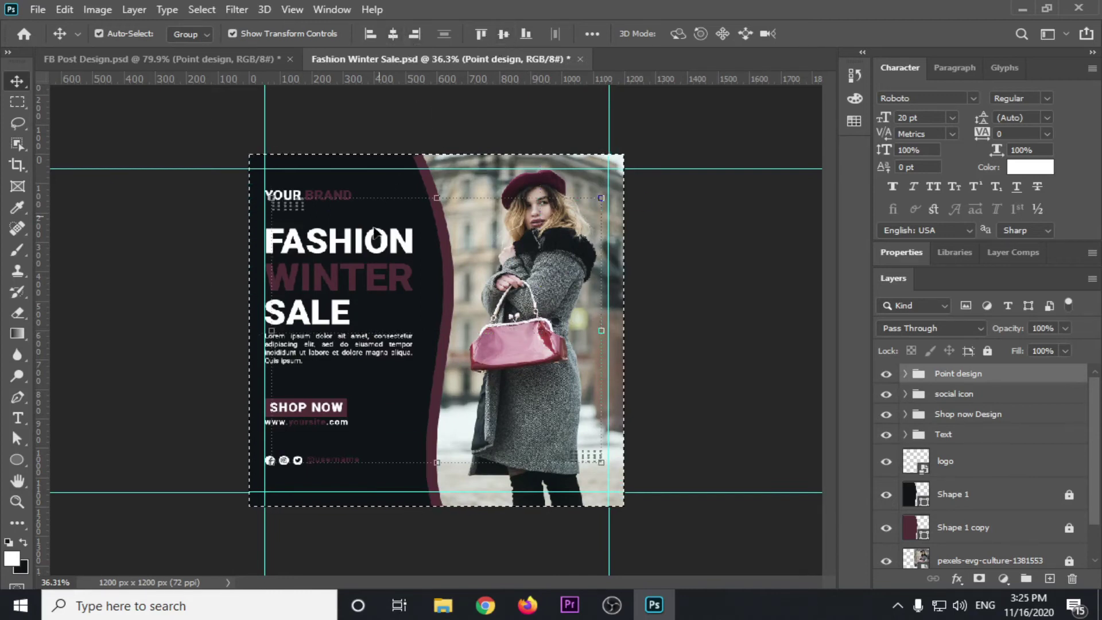
key(ctrl+d)
click(694, 281)
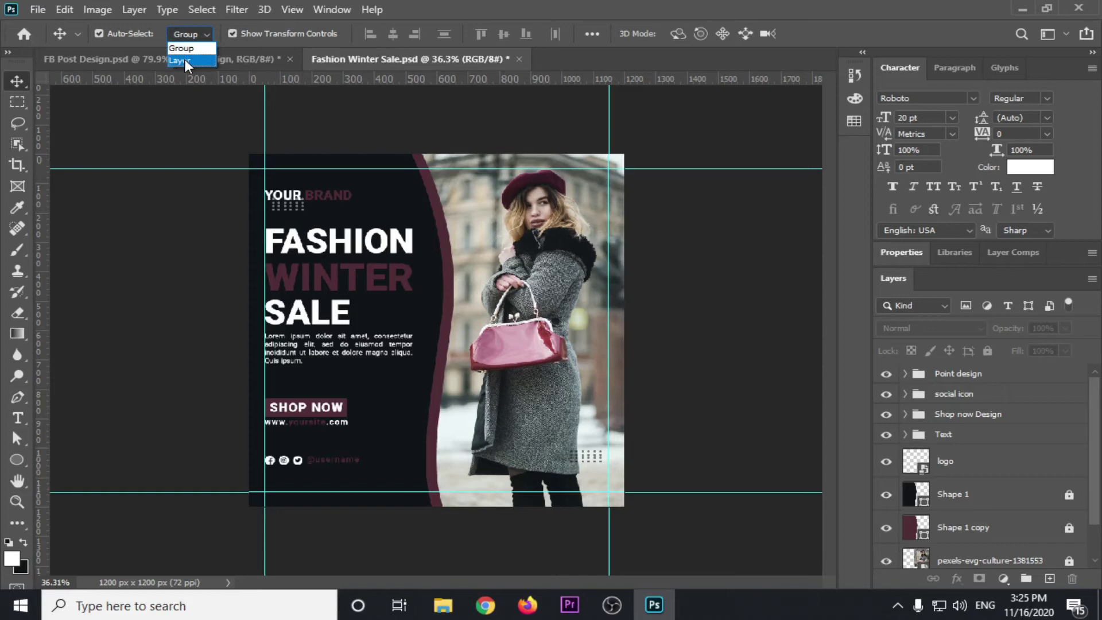
click(906, 374)
click(962, 397)
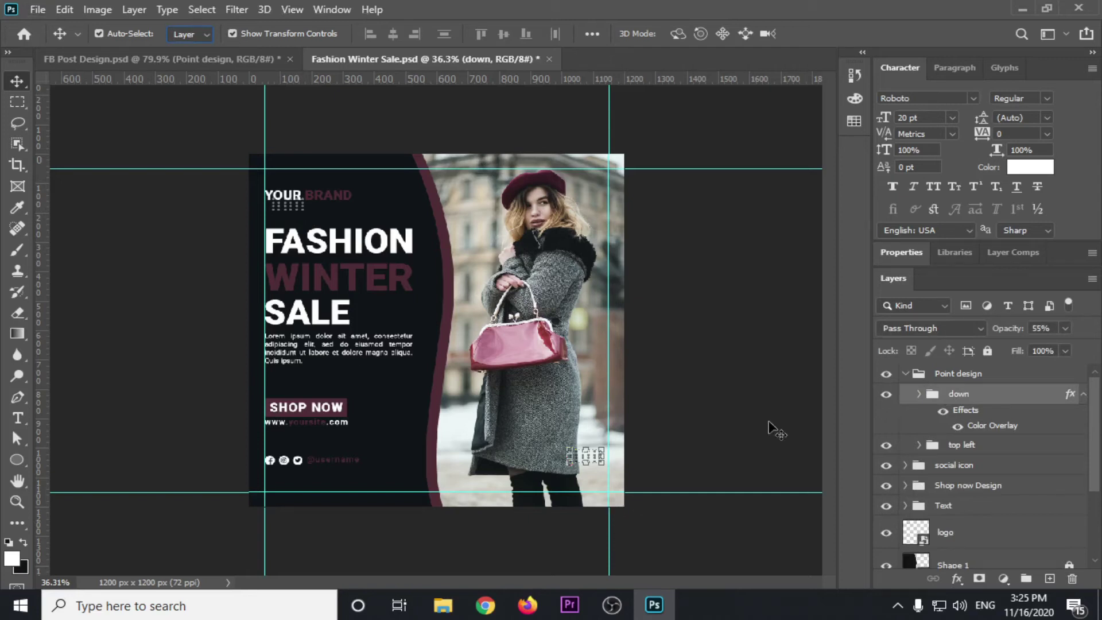
click(696, 452)
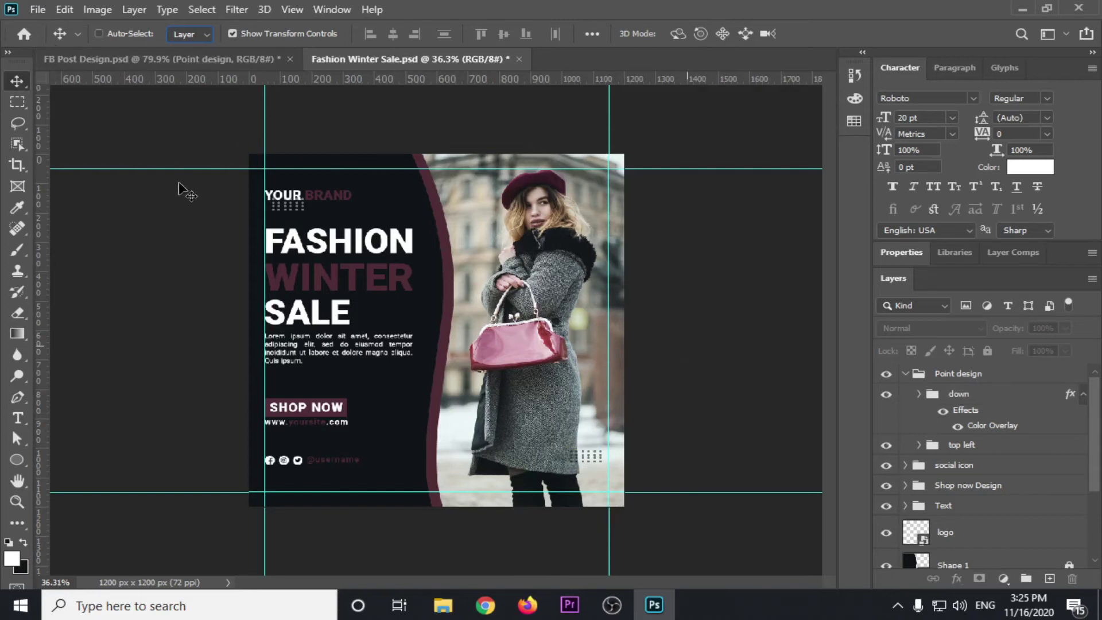
Save As over Fashion Winter Sale.psd on this computer, confirming replacement and Maximize Compatibility.
click(37, 9)
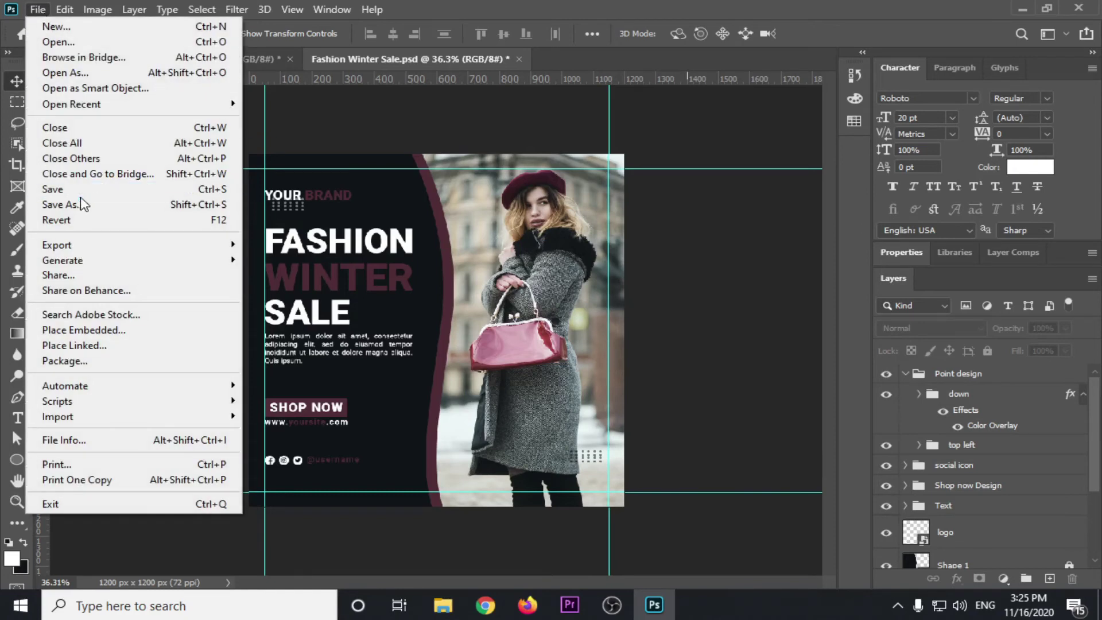
click(57, 204)
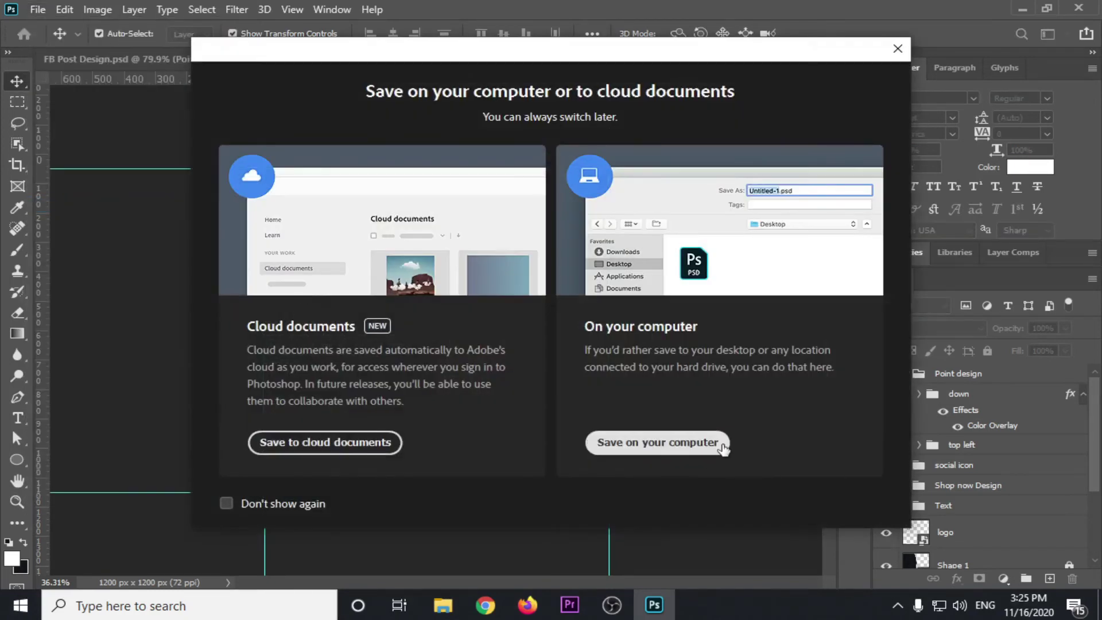
click(715, 442)
click(427, 486)
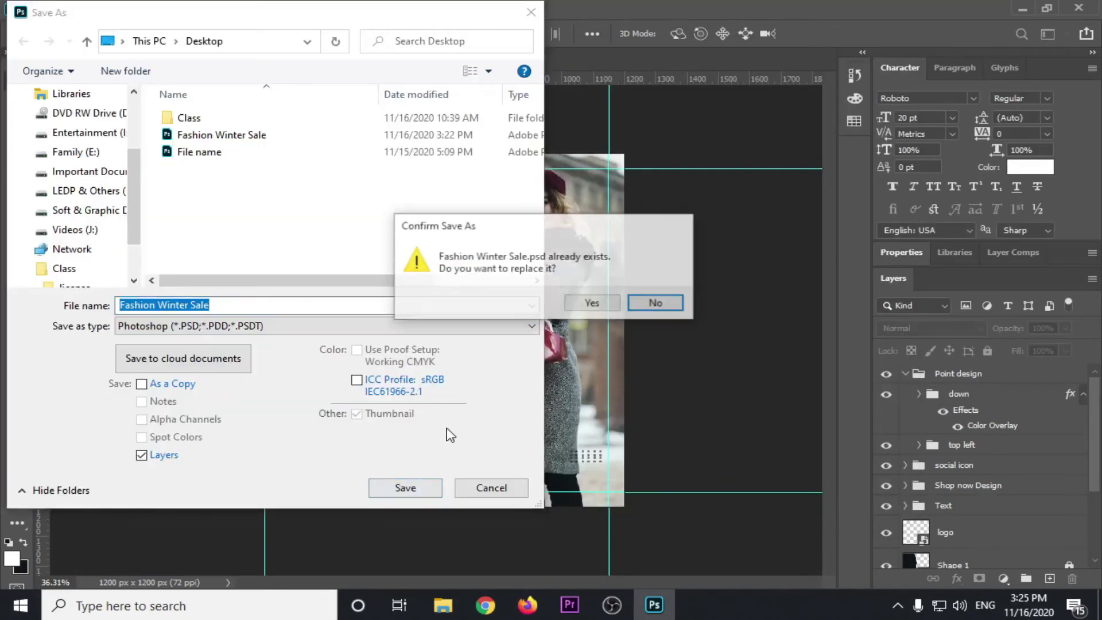
click(583, 306)
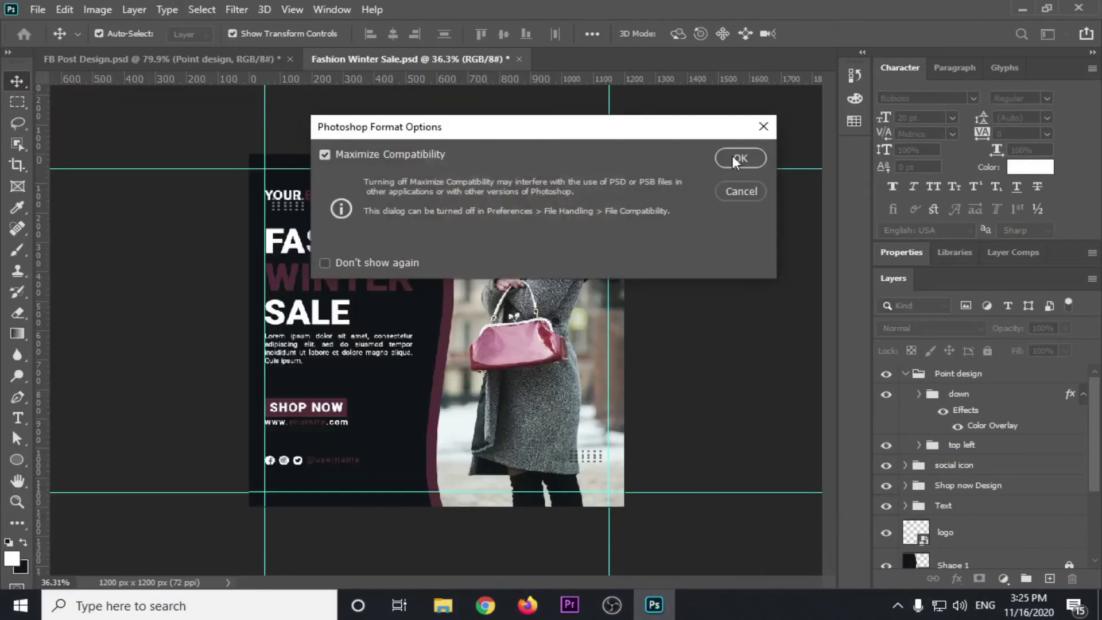
click(734, 158)
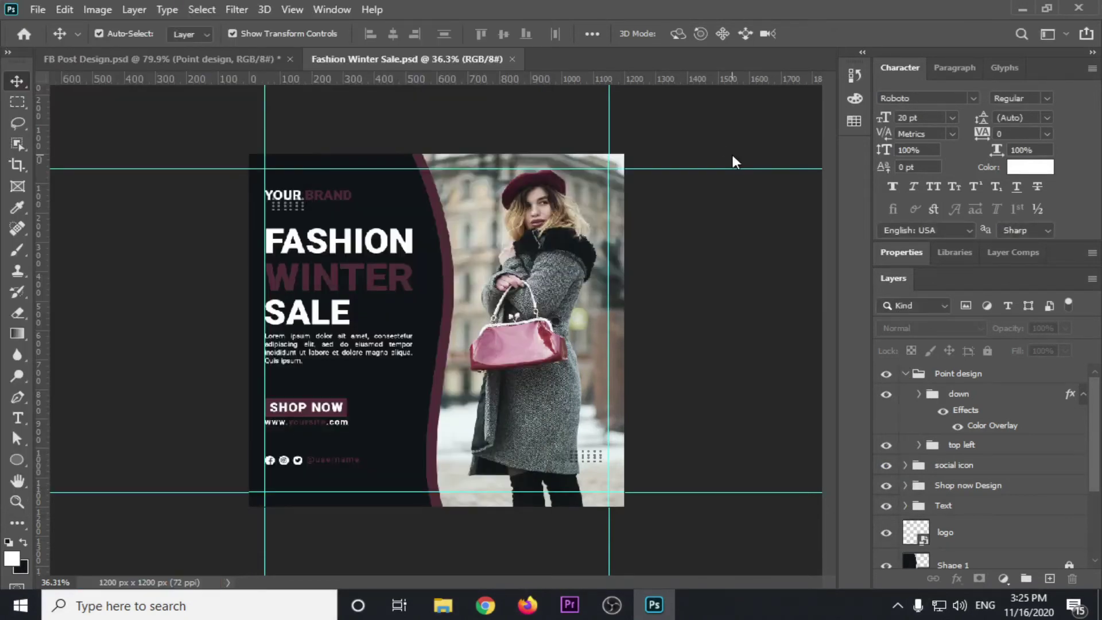
Select the 'down' dot group and nudge it four steps down and three right.
scroll(660, 344, up, 3)
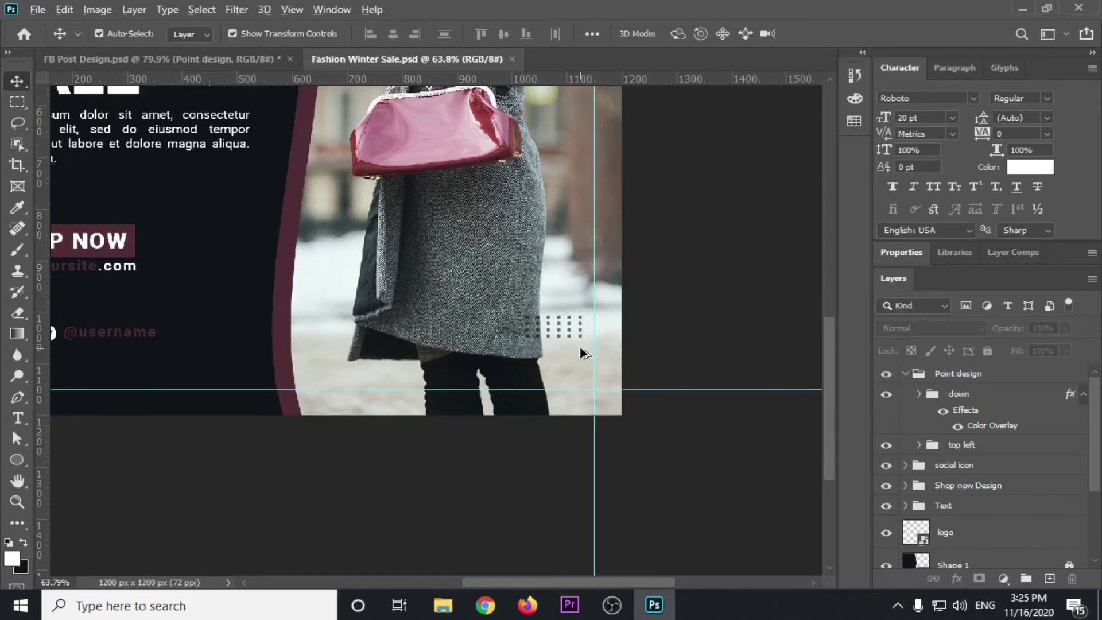
scroll(580, 346, up, 3)
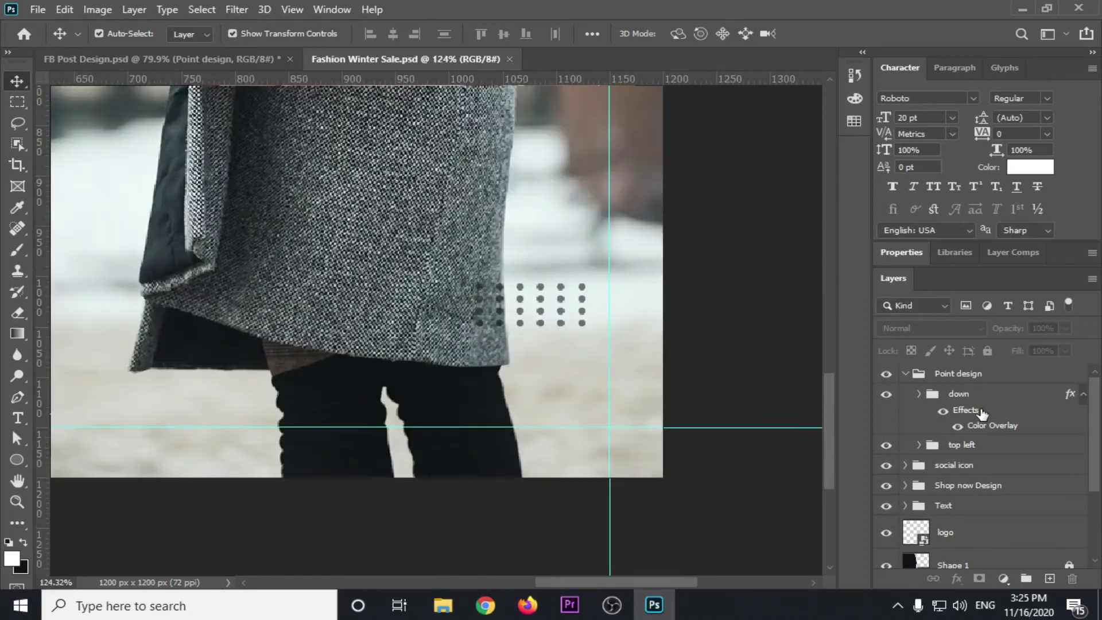
click(968, 395)
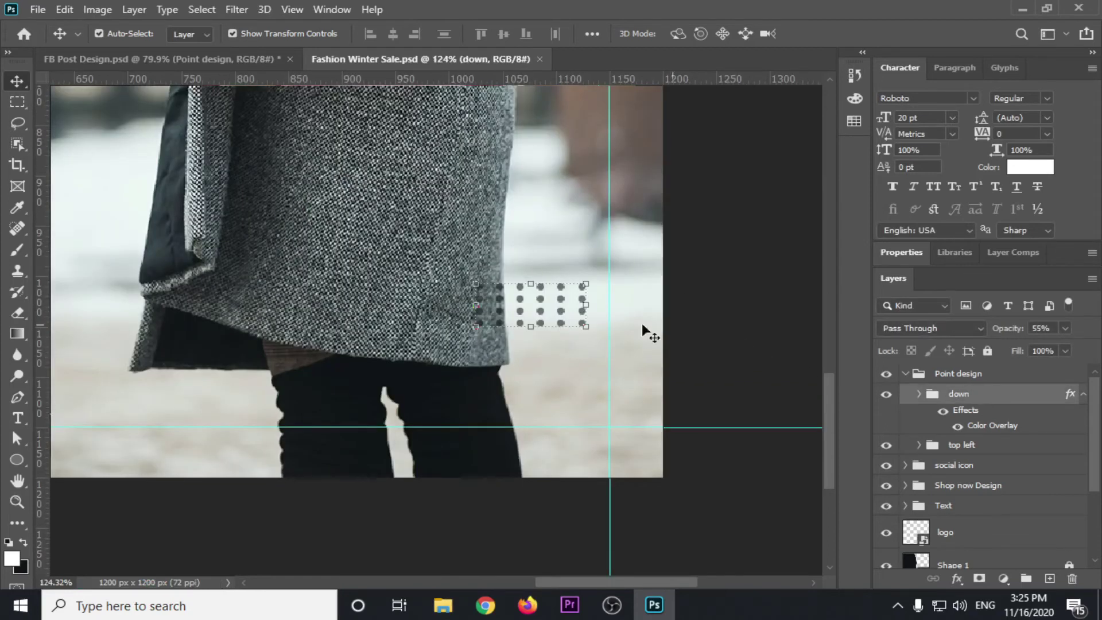
scroll(580, 426, up, 3)
scroll(580, 425, up, 1)
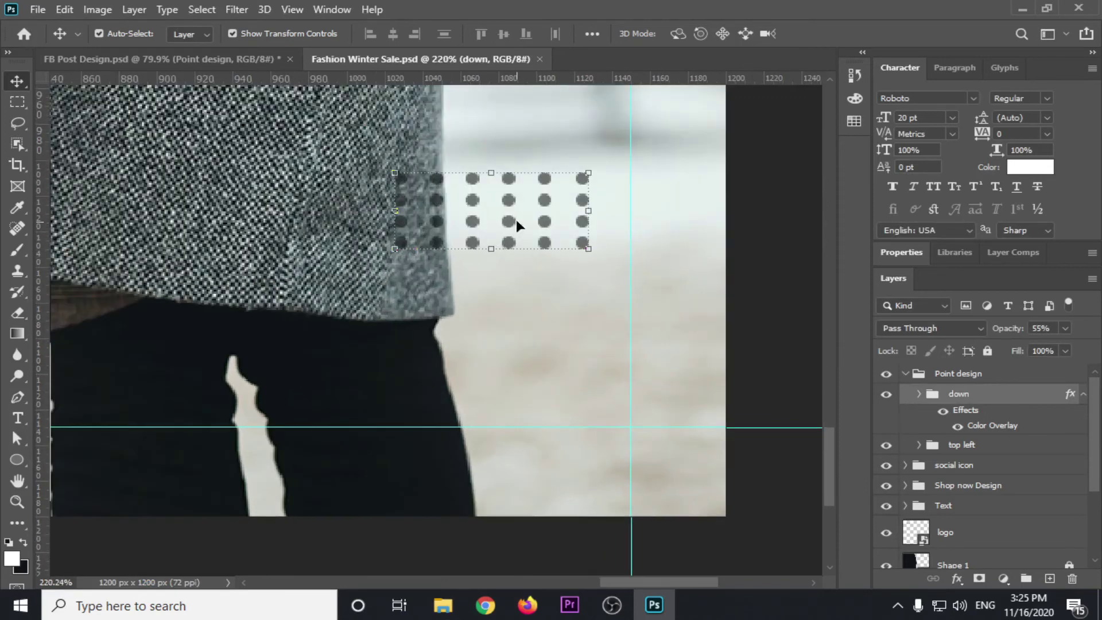
ctrl+click(511, 222)
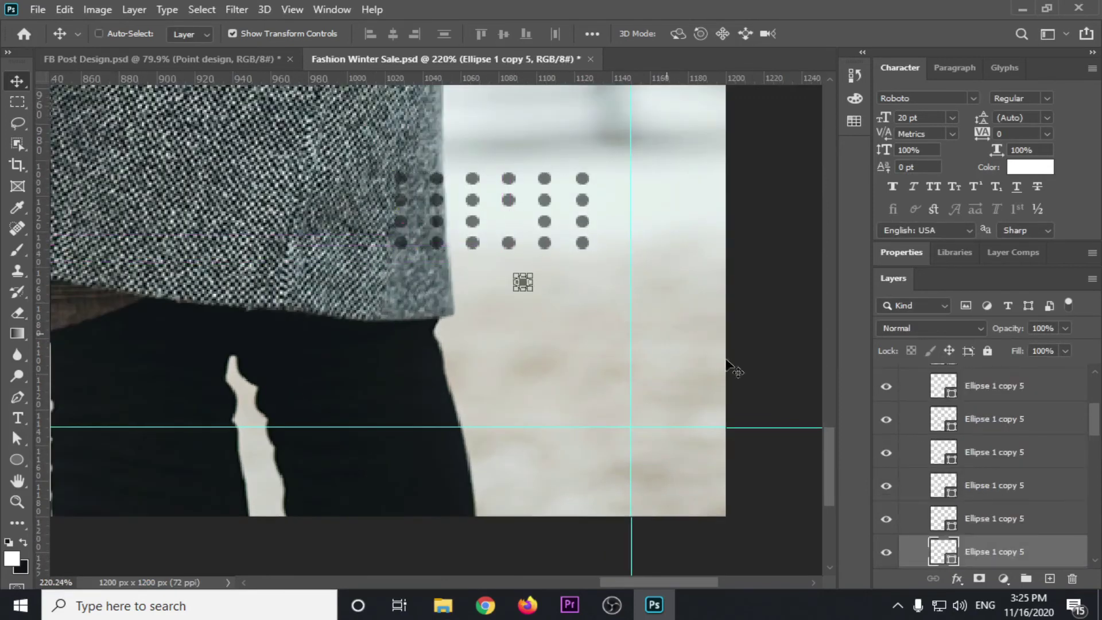
scroll(1058, 461, up, 1)
scroll(1055, 457, up, 1)
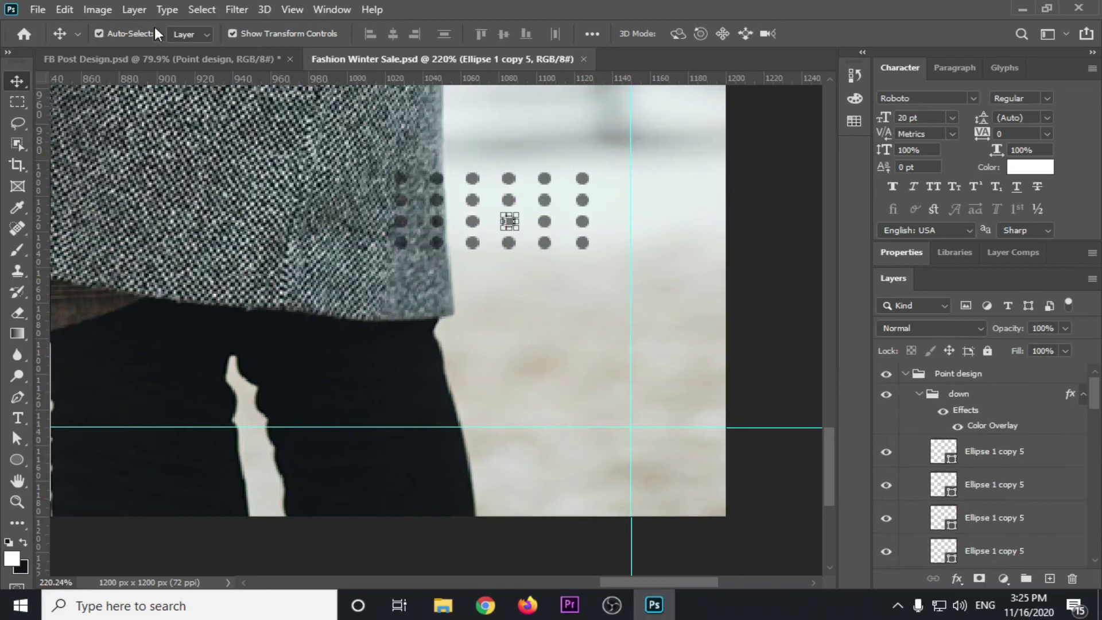
click(968, 397)
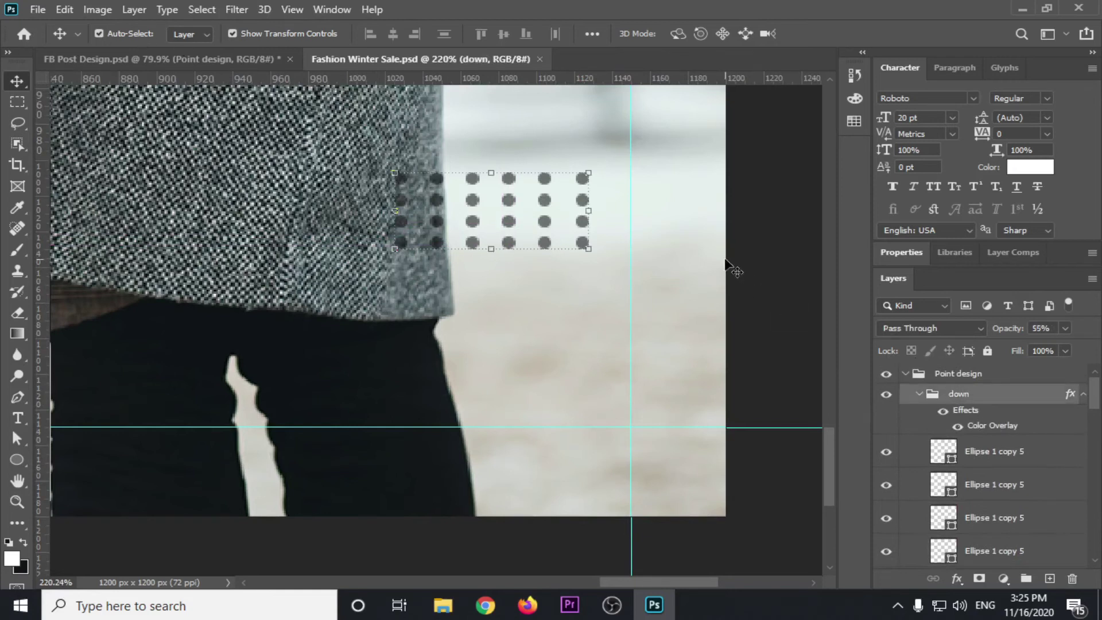
key(Down)
key(Down)
key(Down)
key(Down)
key(Down)
key(Down)
key(Down)
key(Down)
key(Down)
key(Down)
key(Down)
key(Down)
key(Down)
key(Down)
key(Down)
key(Down)
key(Down)
key(Down)
key(Down)
key(Down)
key(Down)
key(Down)
key(Down)
key(Down)
key(Down)
key(Down)
key(Down)
key(Down)
key(Down)
key(Down)
key(Down)
key(Down)
key(Down)
key(Right)
key(Right)
key(Right)
key(Down)
key(Down)
key(Down)
key(Right)
key(Right)
key(Right)
key(Right)
key(Right)
key(Down)
key(Down)
key(Down)
key(Right)
key(Right)
key(Right)
key(Right)
key(Right)
key(Right)
key(Right)
key(Right)
key(Right)
key(Right)
key(Down)
key(Down)
key(Down)
key(Down)
key(Down)
key(Down)
key(Down)
key(Down)
key(Down)
key(Down)
key(Down)
key(Down)
key(Down)
key(Down)
key(Down)
key(Down)
key(Down)
key(Down)
key(Down)
key(Down)
key(Down)
key(Down)
key(Down)
key(Down)
key(Down)
key(Down)
Deselect, then reselect the whole 'down' dot group at 55% opacity.
click(779, 311)
scroll(585, 331, down, 5)
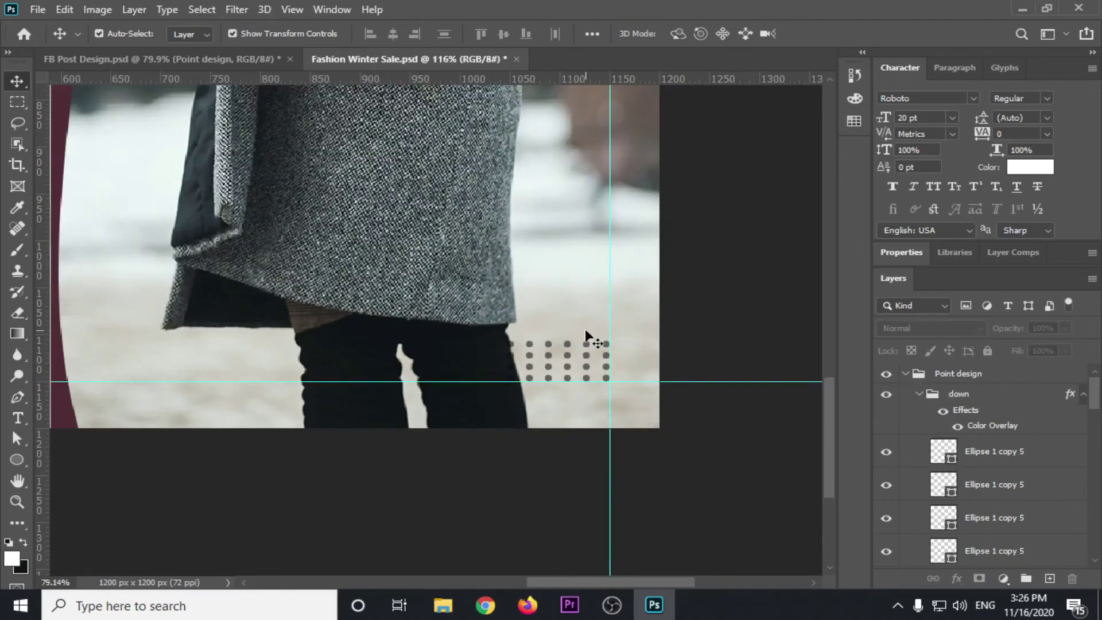
scroll(584, 329, down, 3)
scroll(584, 327, down, 1)
scroll(644, 544, up, 3)
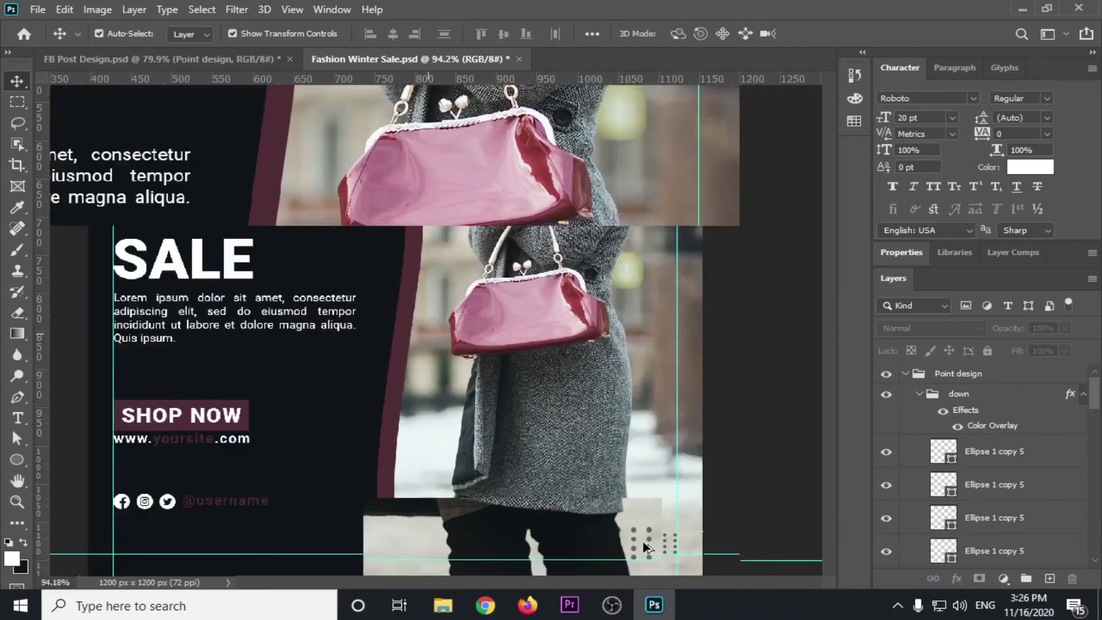
scroll(644, 544, up, 2)
scroll(645, 459, up, 1)
scroll(648, 345, up, 1)
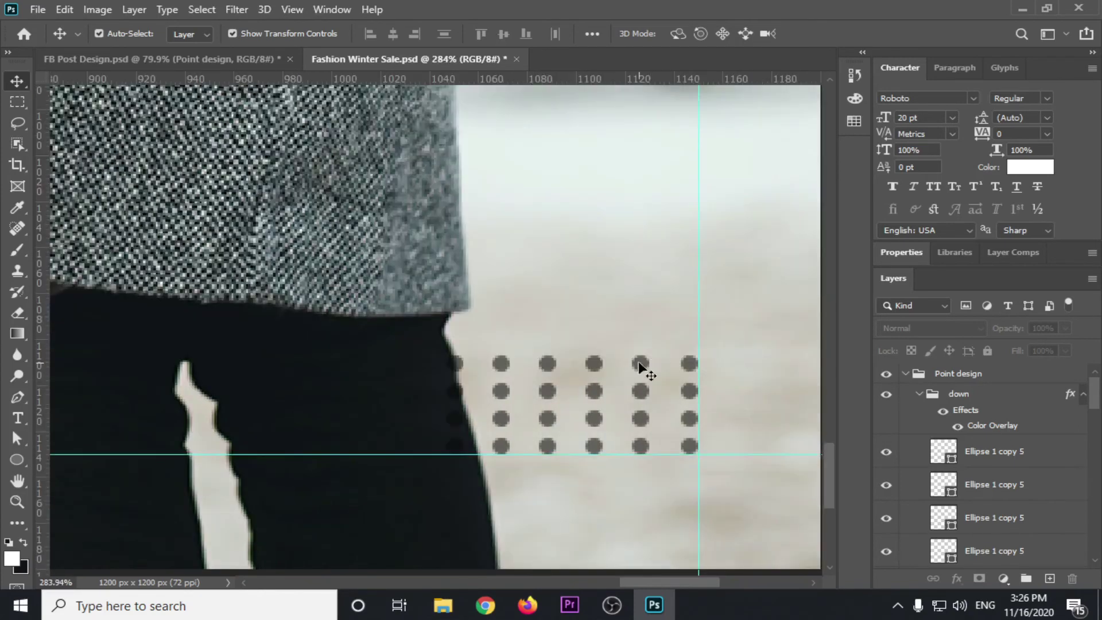
click(639, 363)
scroll(1037, 400, up, 3)
scroll(1033, 413, up, 3)
scroll(1016, 442, up, 3)
scroll(1010, 447, up, 2)
click(957, 396)
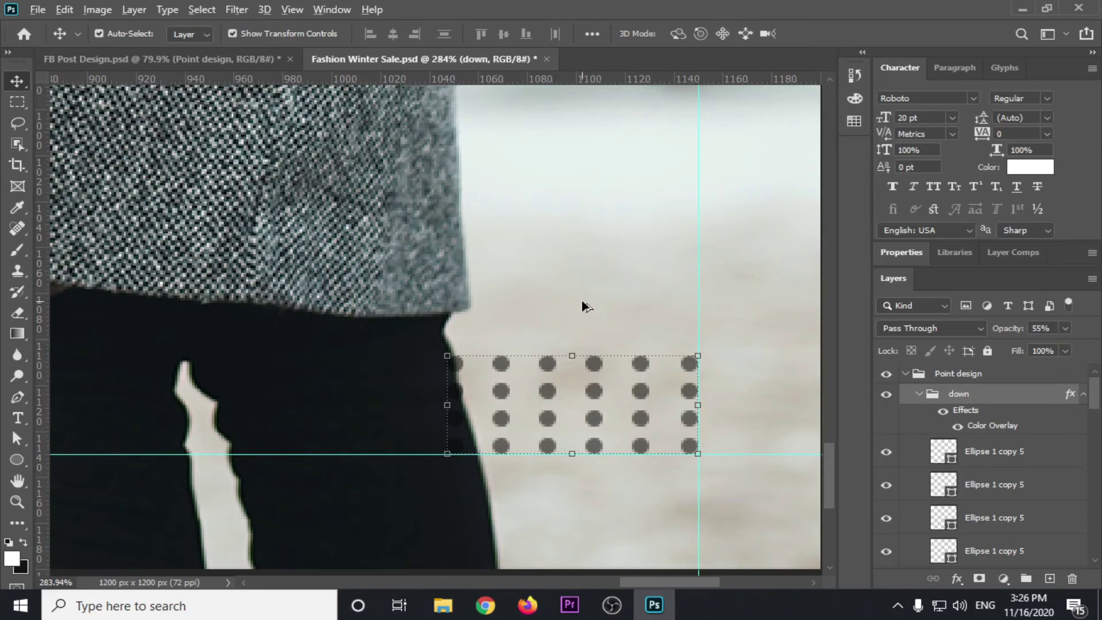
scroll(581, 298, down, 2)
scroll(583, 304, down, 2)
scroll(586, 305, down, 2)
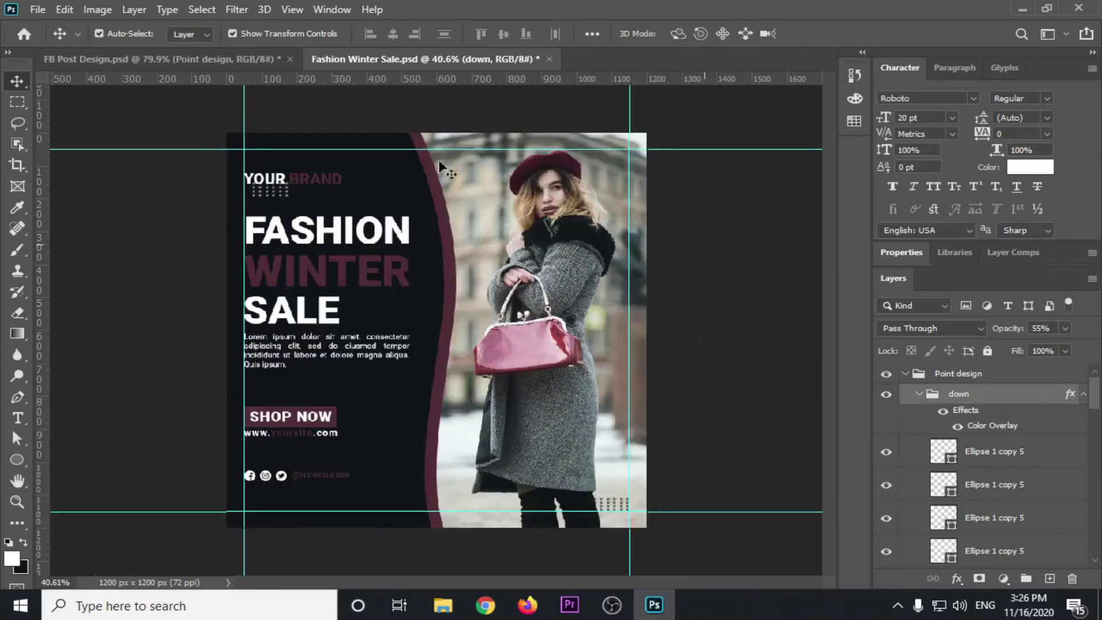
Collapse the 'down' group and select the 'top left' dot group.
click(221, 197)
scroll(201, 178, up, 3)
scroll(241, 189, up, 2)
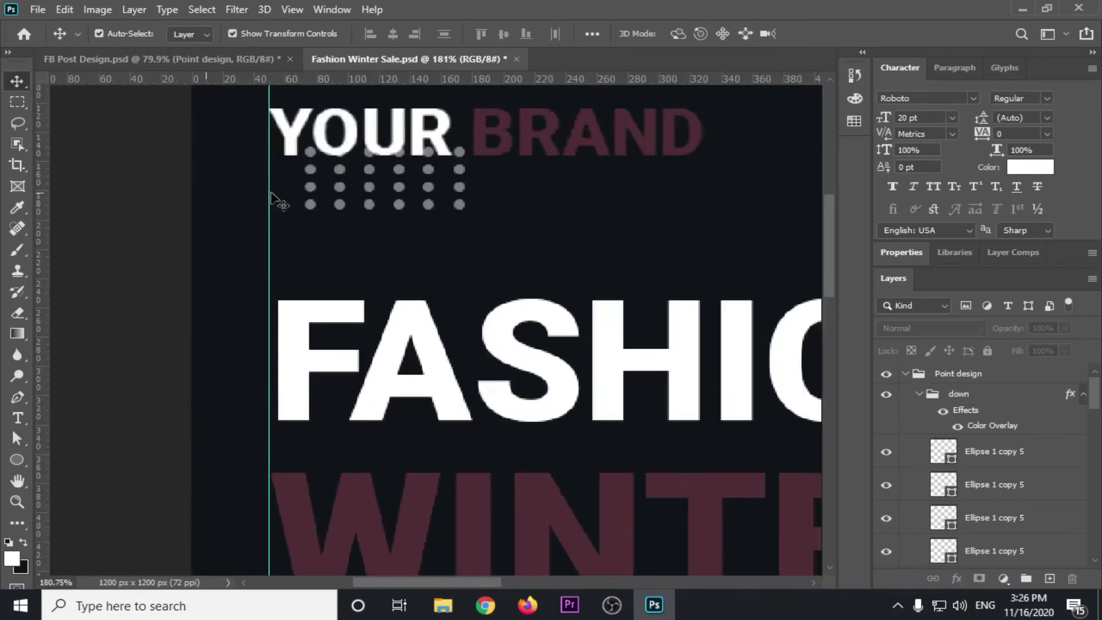
scroll(290, 217, up, 2)
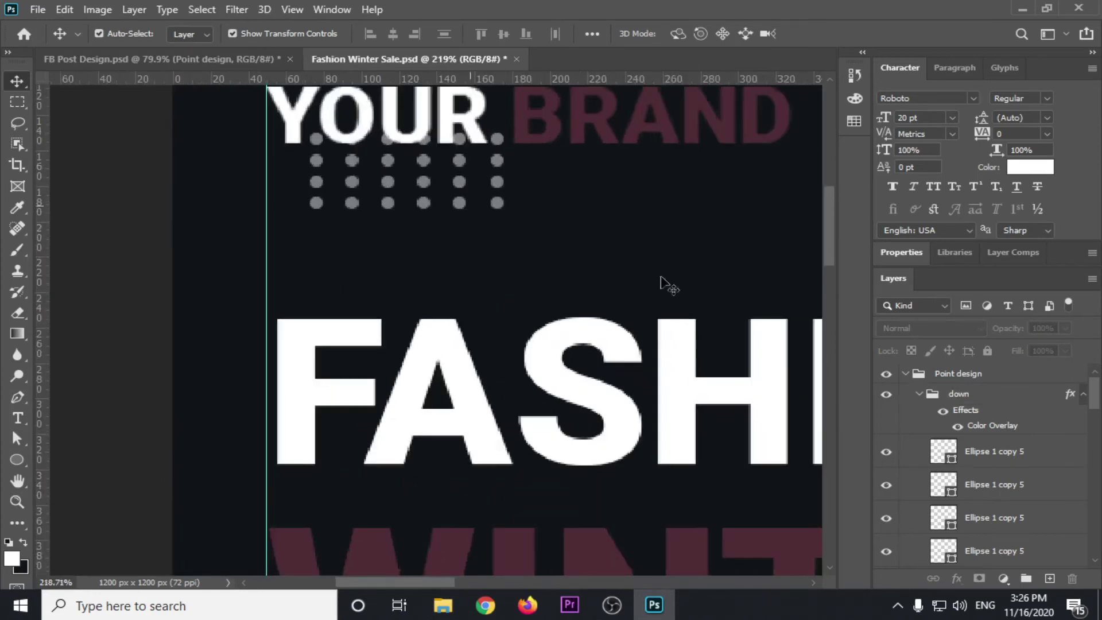
click(919, 394)
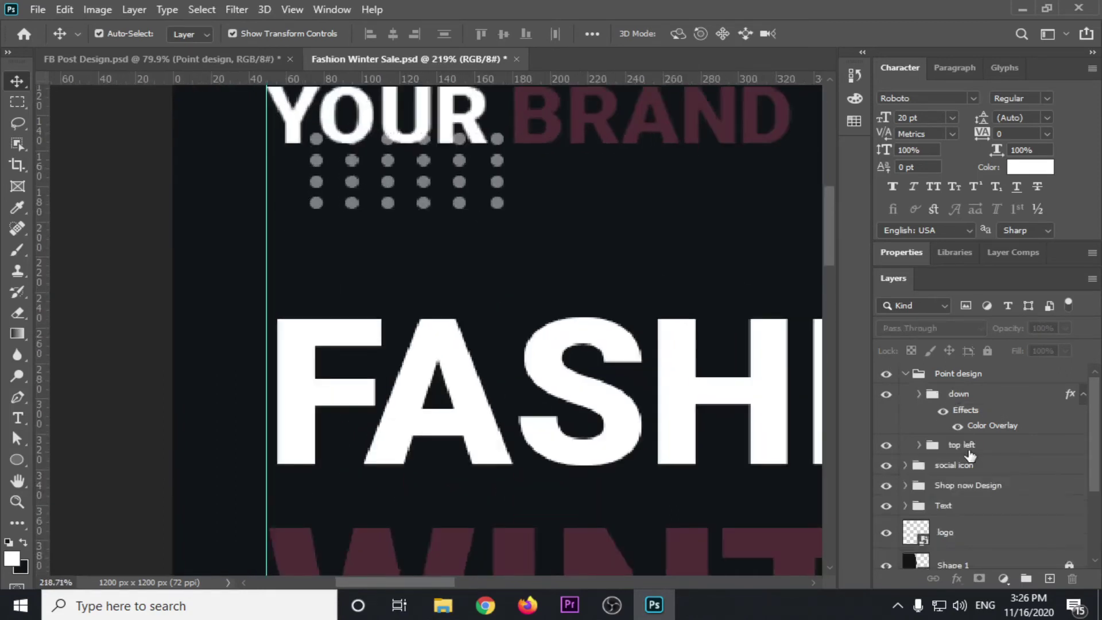
click(968, 445)
Nudge the 'top left' dots down and left until flush with the left guide.
key(Down)
key(Down)
key(Down)
key(Down)
key(Down)
key(Down)
key(Down)
key(Down)
key(Down)
key(Down)
key(Down)
key(Down)
key(Down)
key(Down)
key(Down)
key(Left)
key(Left)
key(Left)
key(Left)
key(Left)
key(Left)
key(Left)
key(Left)
key(Left)
key(Left)
key(Left)
key(Left)
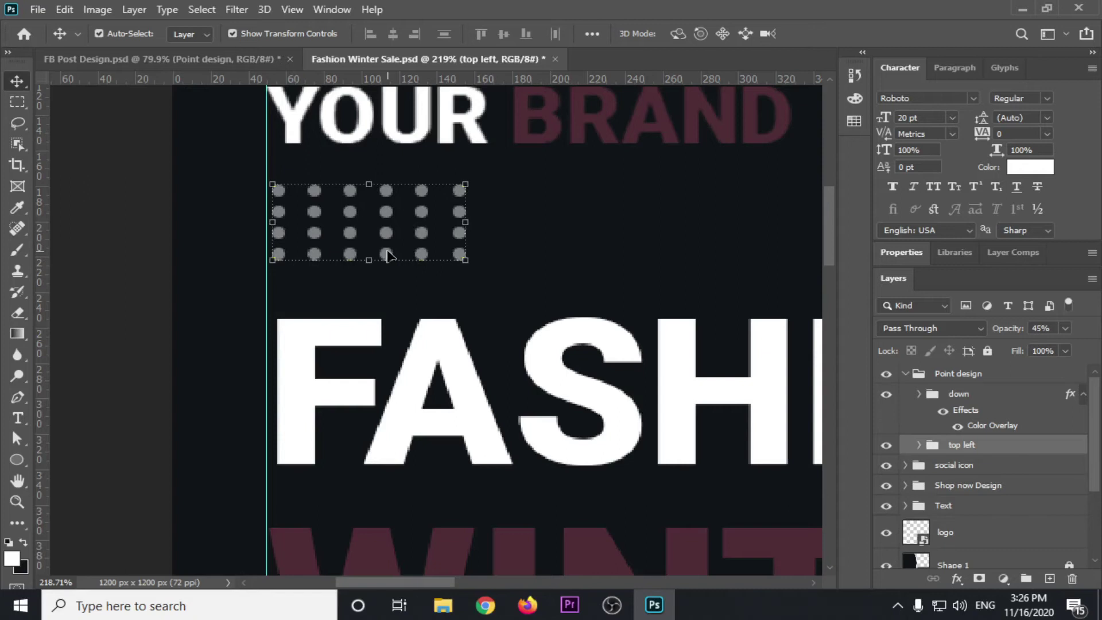
key(Right)
key(Left)
key(Left)
key(Left)
key(Left)
key(Left)
key(Left)
key(Down)
key(Down)
key(Down)
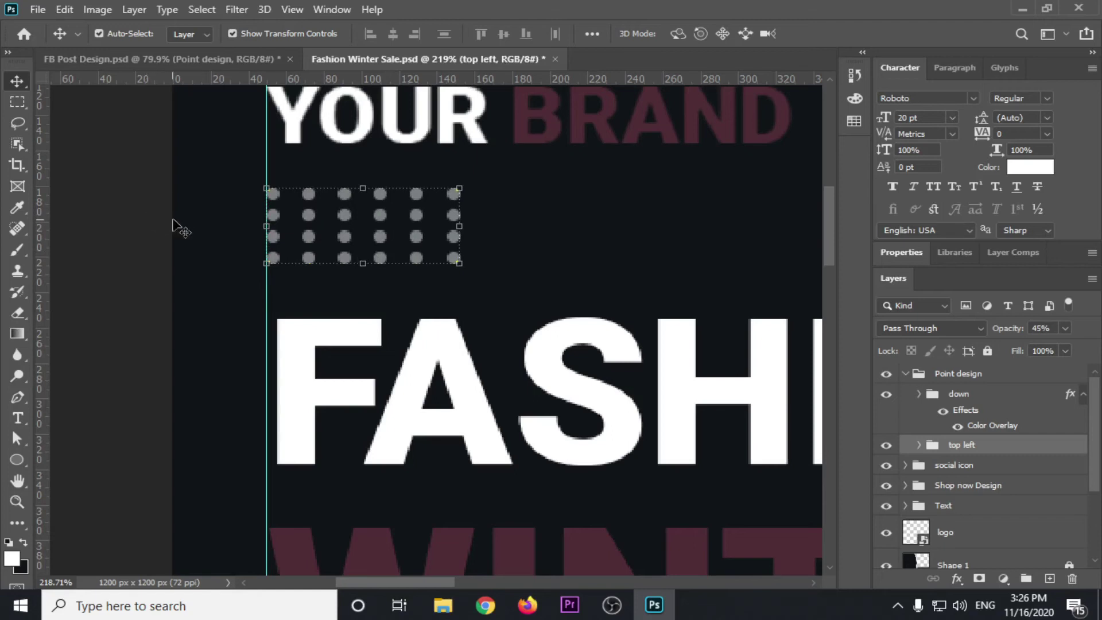
click(121, 208)
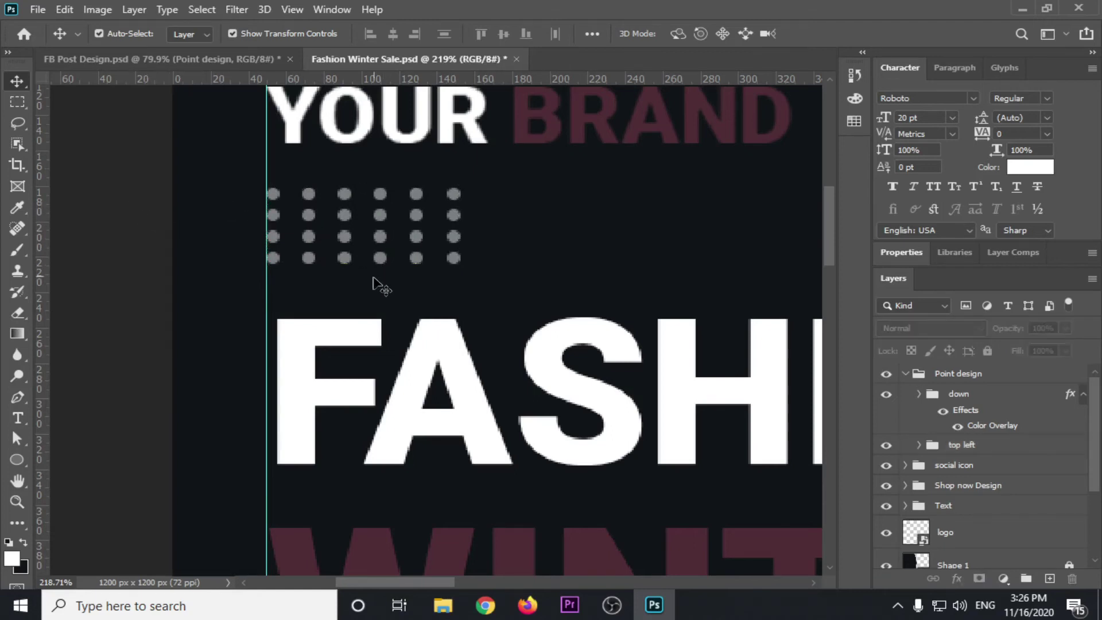
scroll(374, 282, down, 6)
Nudge the YOUR BRAND logo upward twice, higher above the dots.
scroll(374, 282, down, 2)
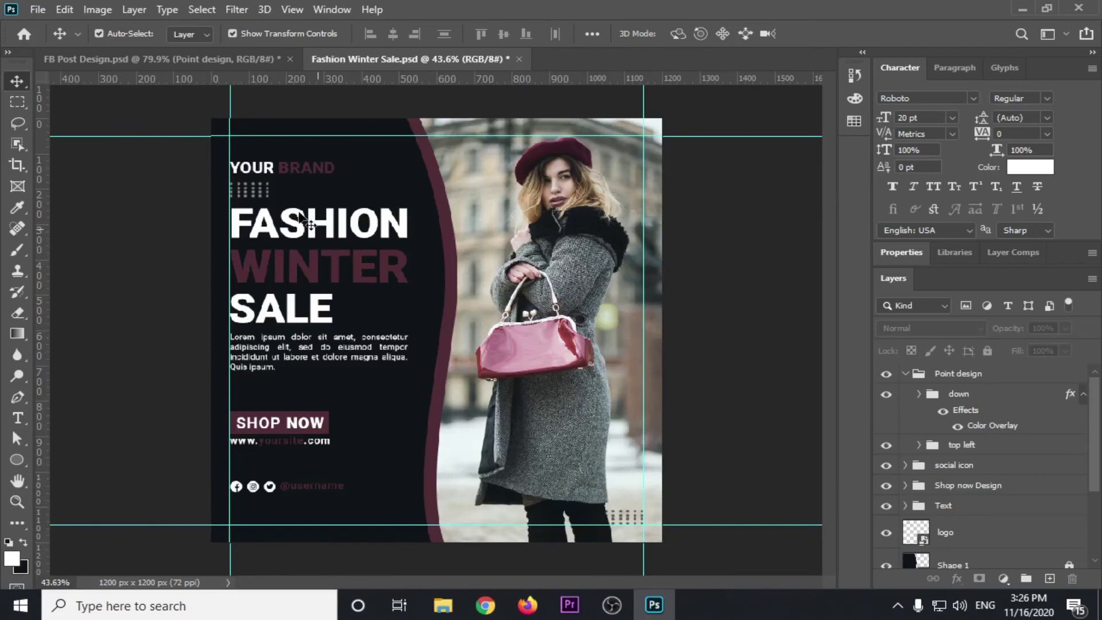
scroll(230, 201, up, 2)
scroll(163, 155, up, 2)
scroll(162, 155, up, 2)
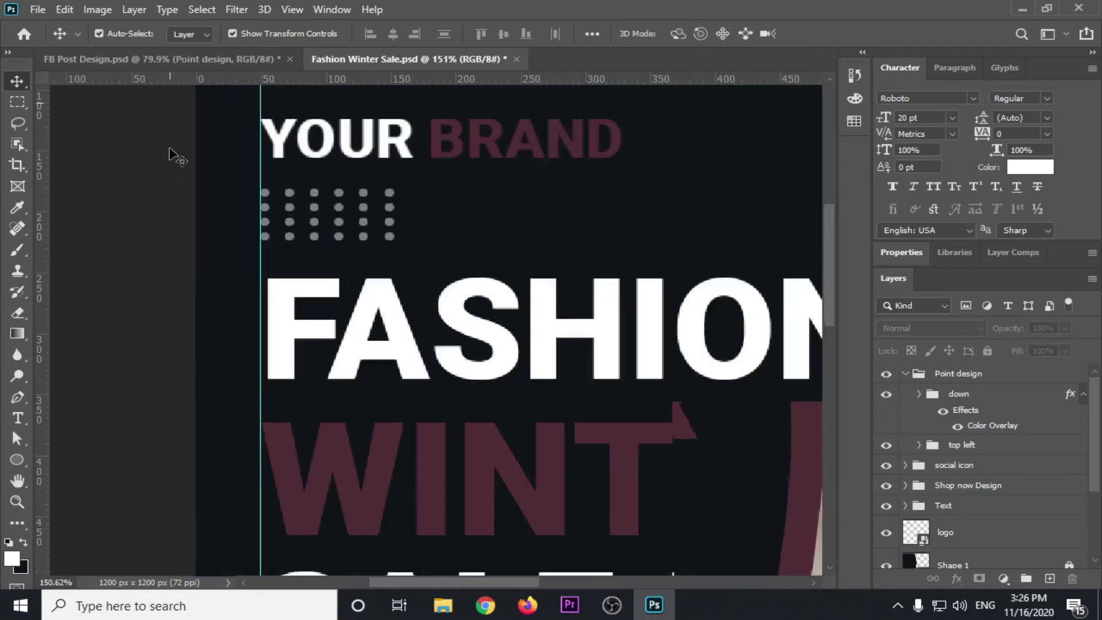
click(390, 149)
key(Up)
key(Up)
key(Up)
key(Up)
key(Up)
key(Up)
key(Up)
key(Up)
key(Up)
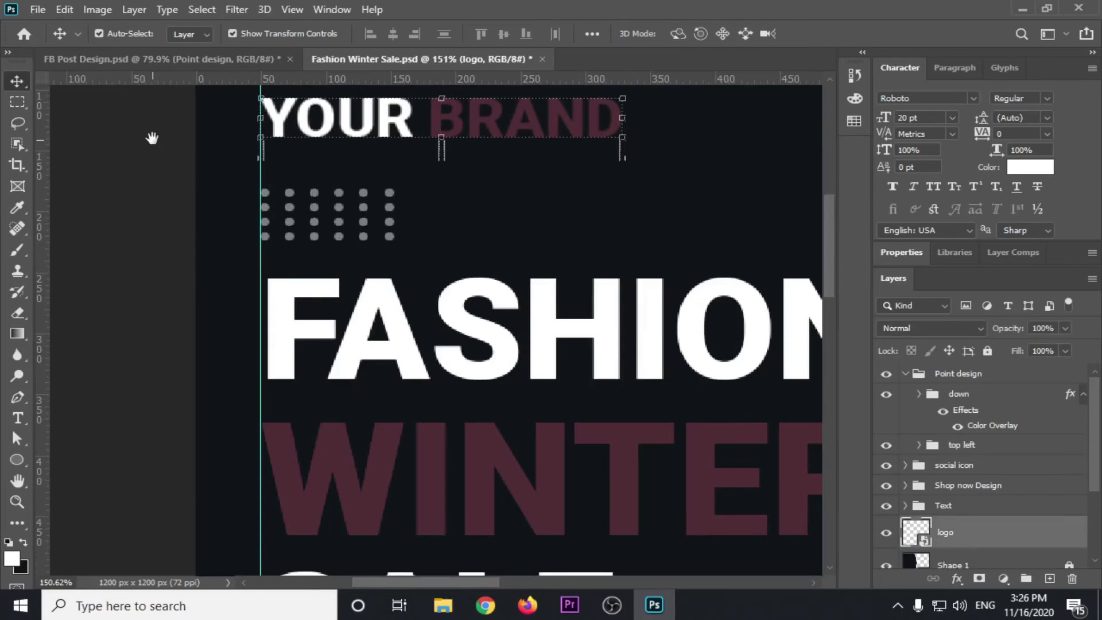
drag(151, 137, 158, 260)
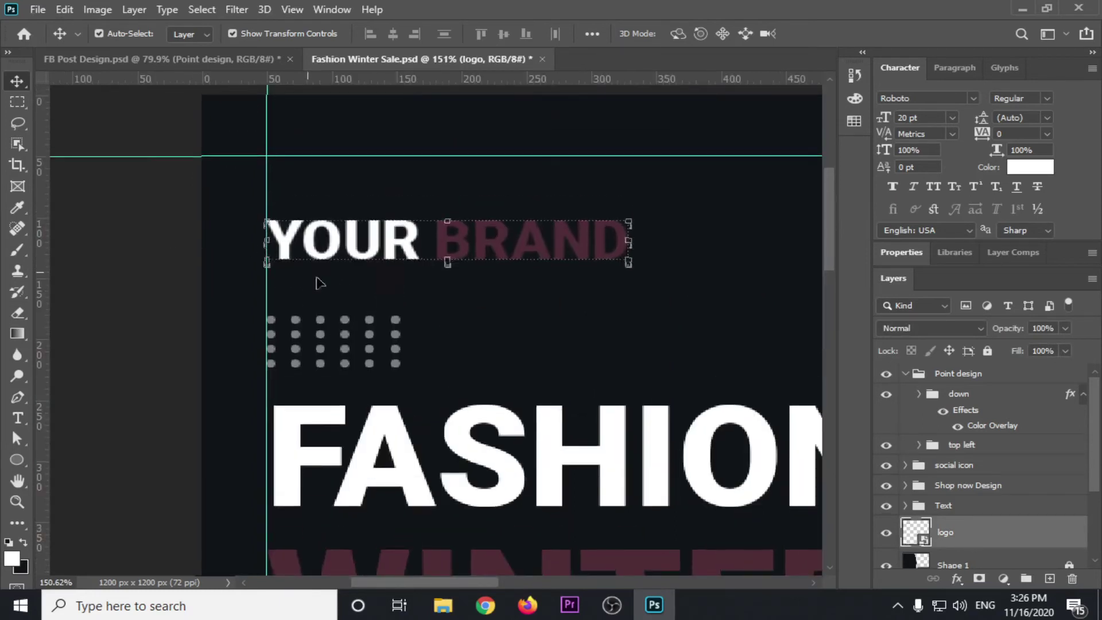
key(Up)
key(Up)
key(Up)
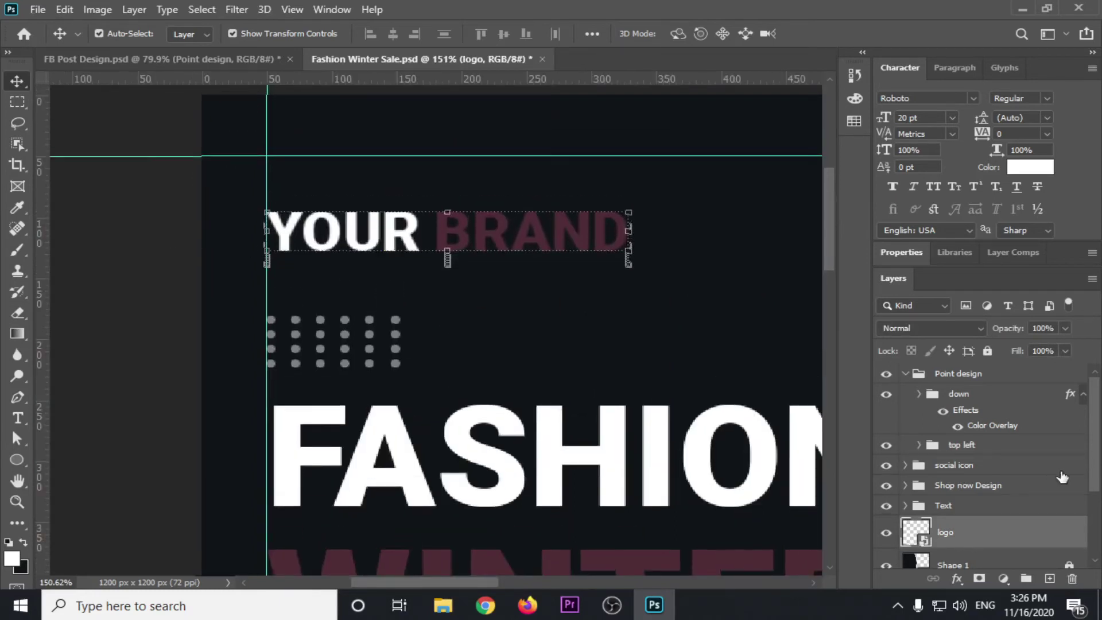
Save the Fashion Winter Sale document and switch to the Chrome browser.
click(991, 446)
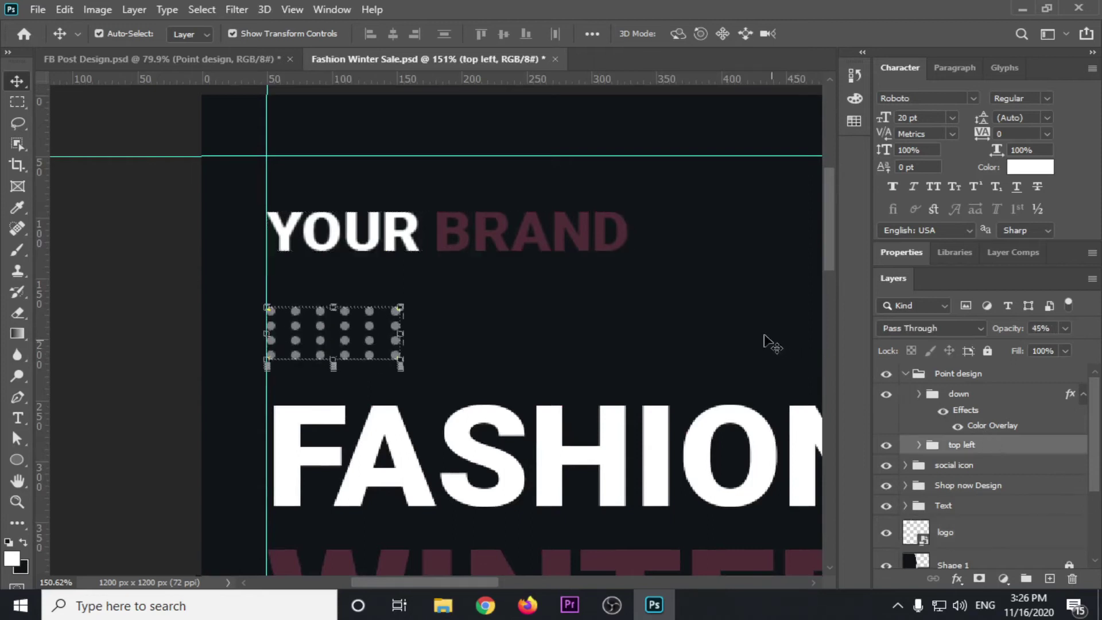
click(141, 233)
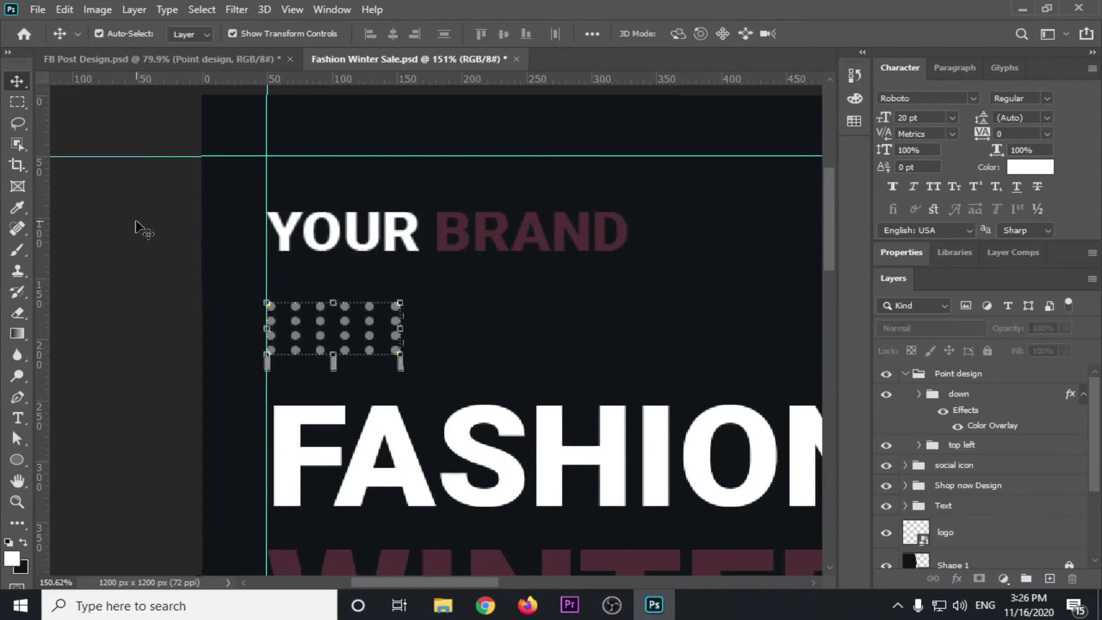
scroll(141, 238, down, 5)
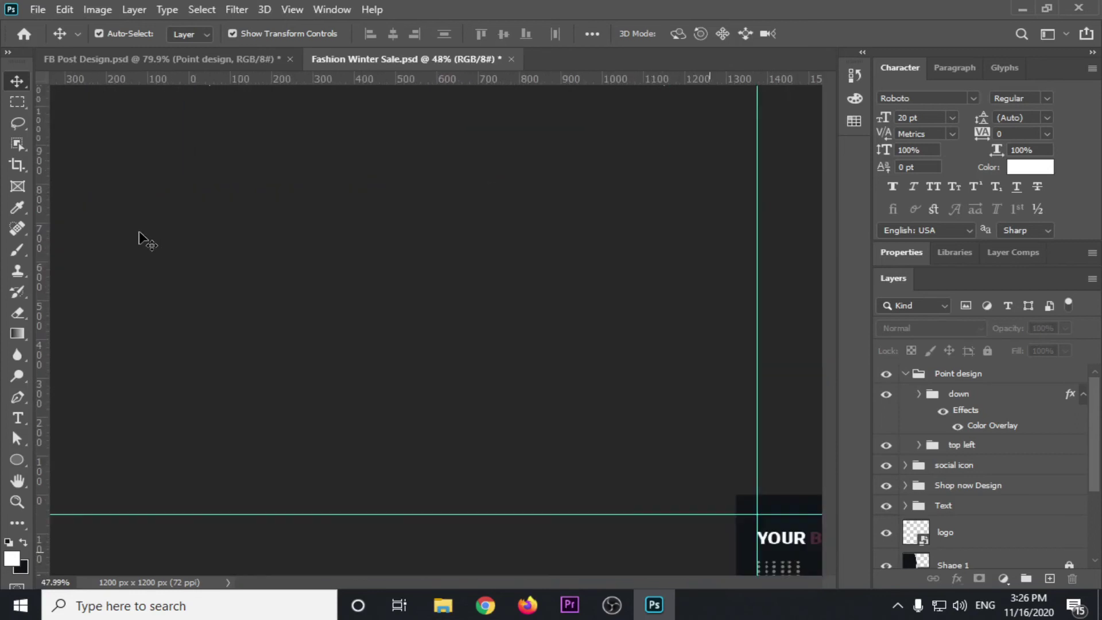
scroll(141, 238, down, 1)
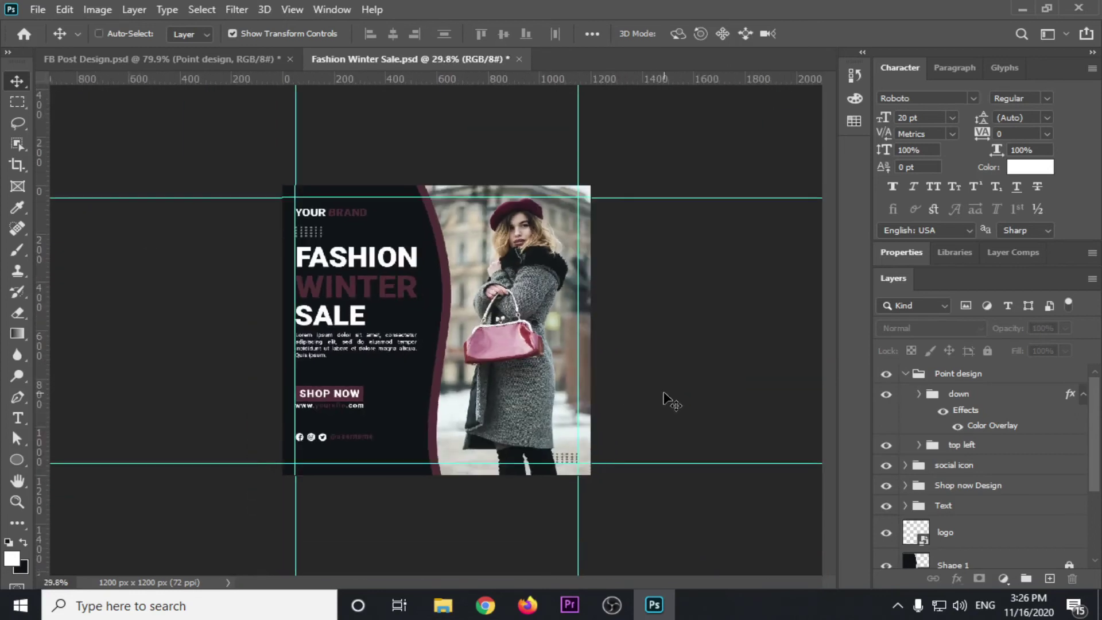
key(ctrl+s)
scroll(562, 418, up, 2)
scroll(563, 416, down, 1)
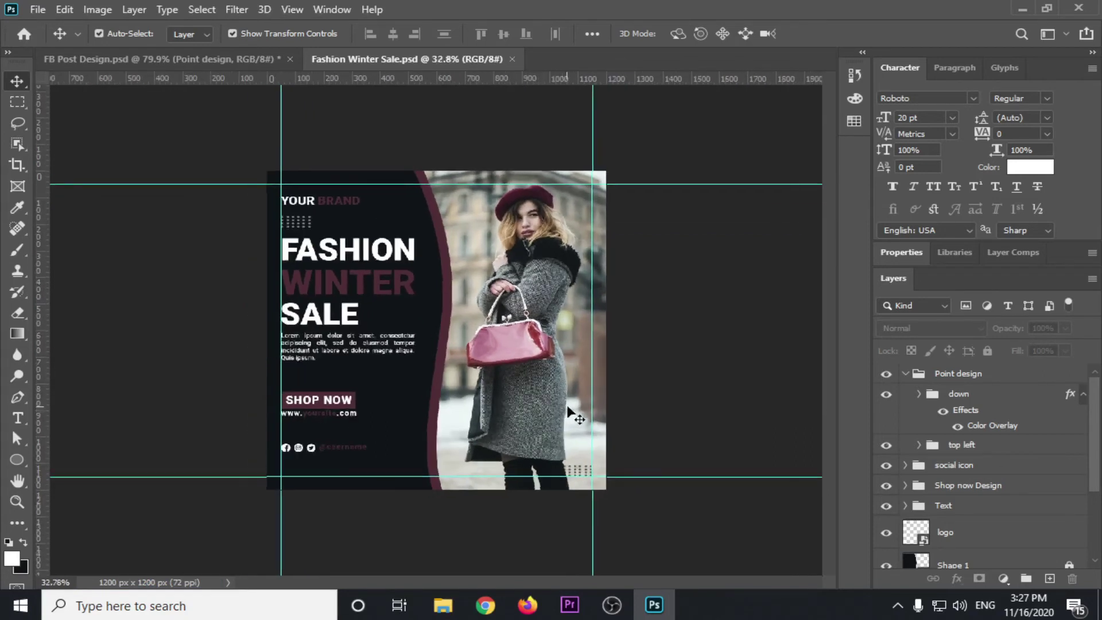
scroll(964, 497, down, 2)
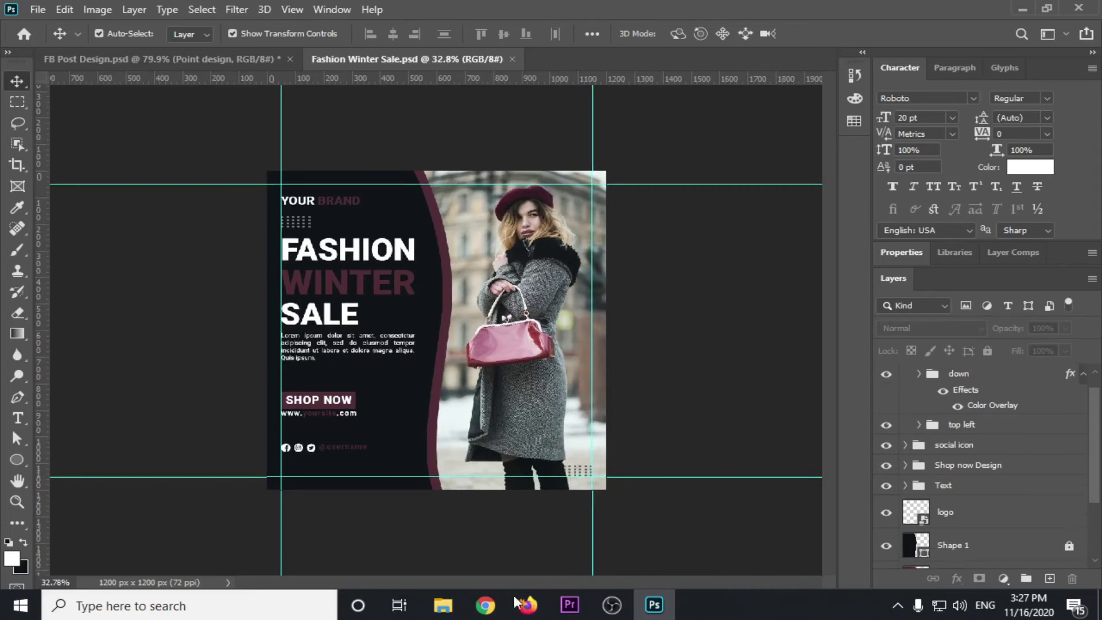
mouse_move(485, 605)
click(453, 561)
Scroll through the Pexels page of the grey-coat model photo.
click(712, 13)
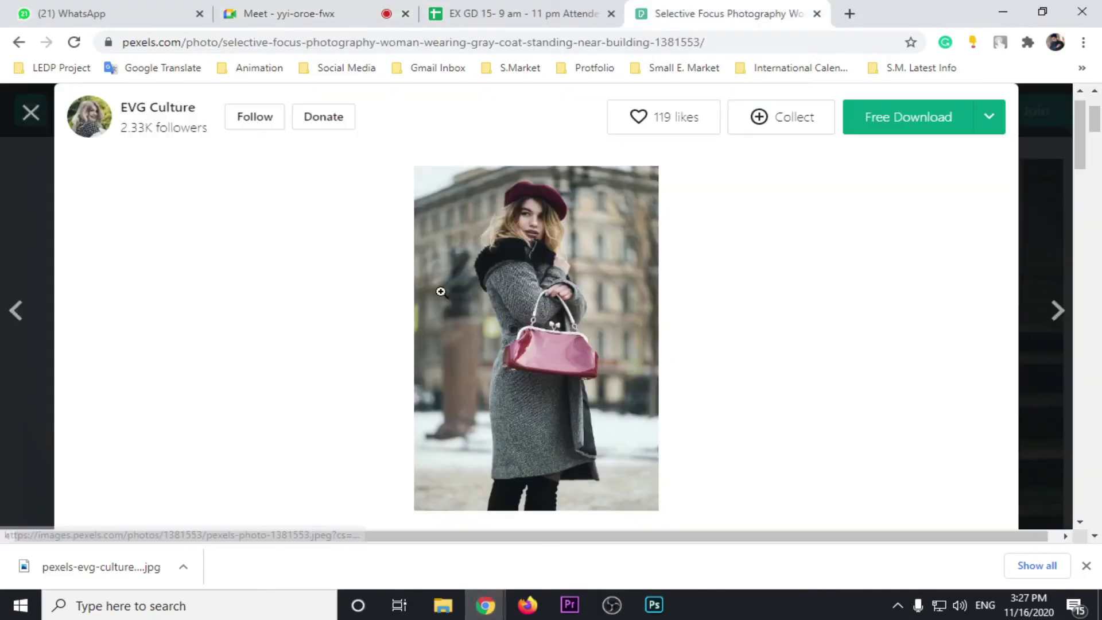
scroll(508, 314, down, 5)
scroll(509, 314, down, 5)
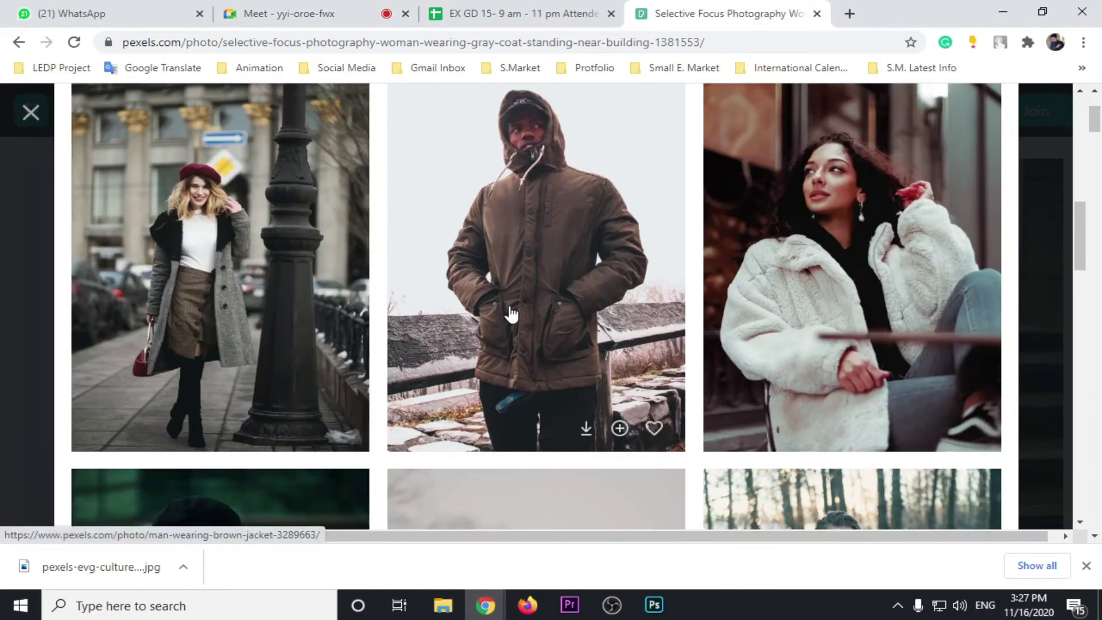
scroll(513, 310, down, 3)
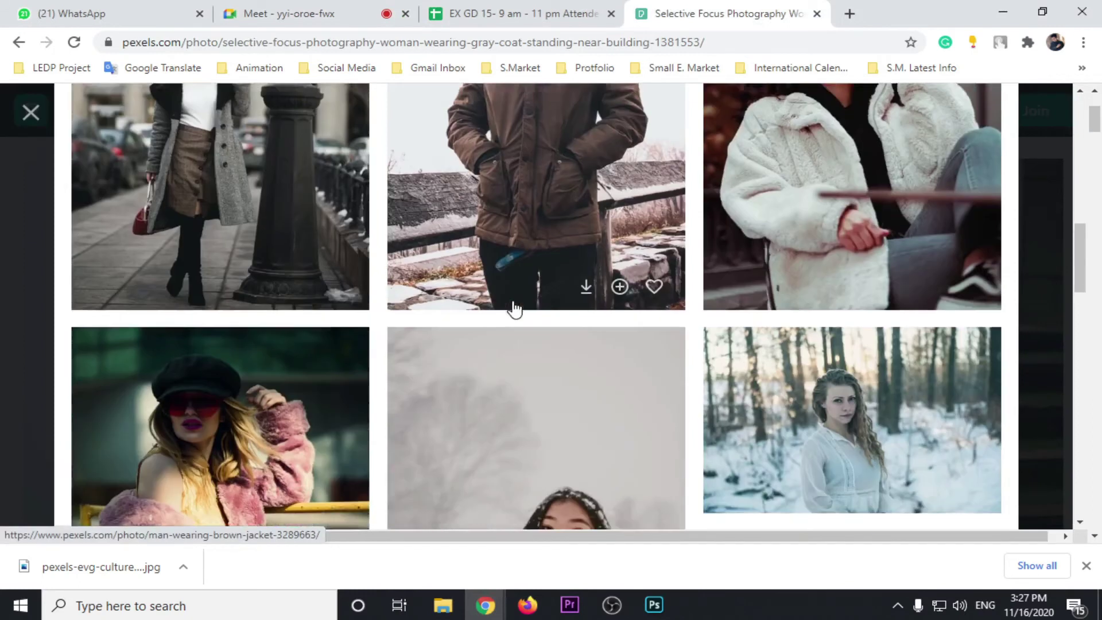
scroll(515, 308, down, 5)
scroll(516, 307, down, 4)
scroll(515, 305, down, 3)
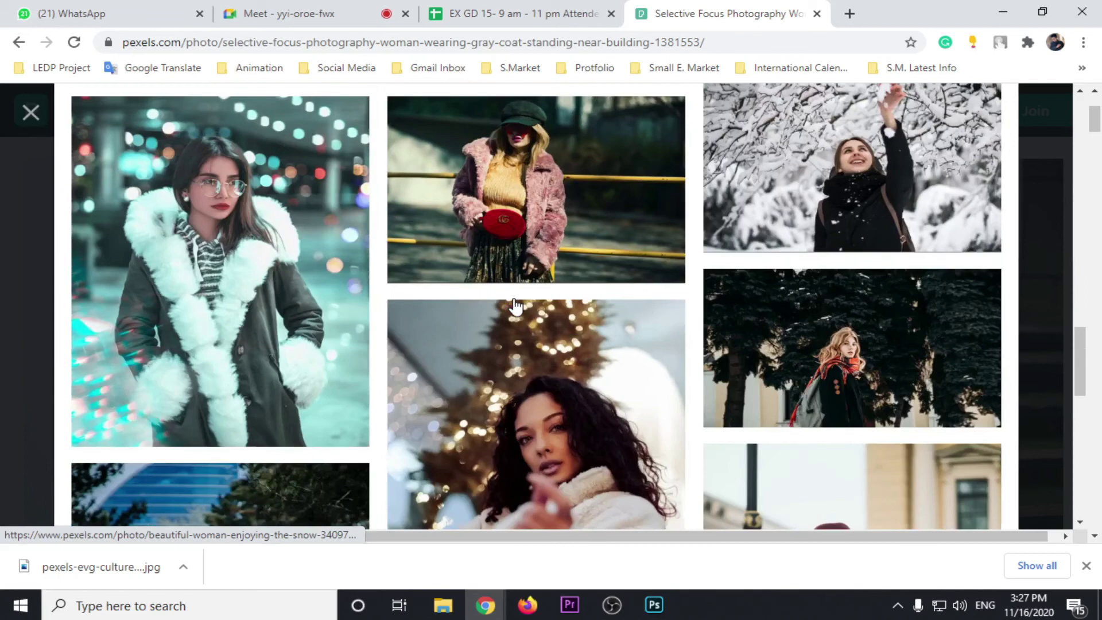
scroll(516, 296, down, 4)
scroll(519, 295, down, 4)
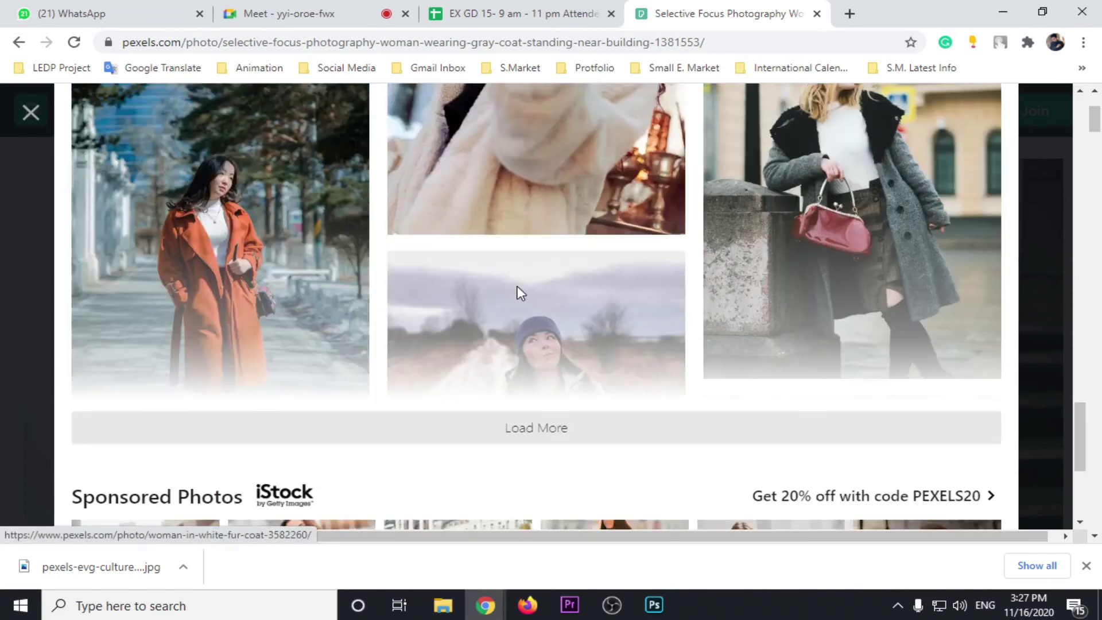
scroll(518, 295, down, 4)
scroll(519, 296, down, 1)
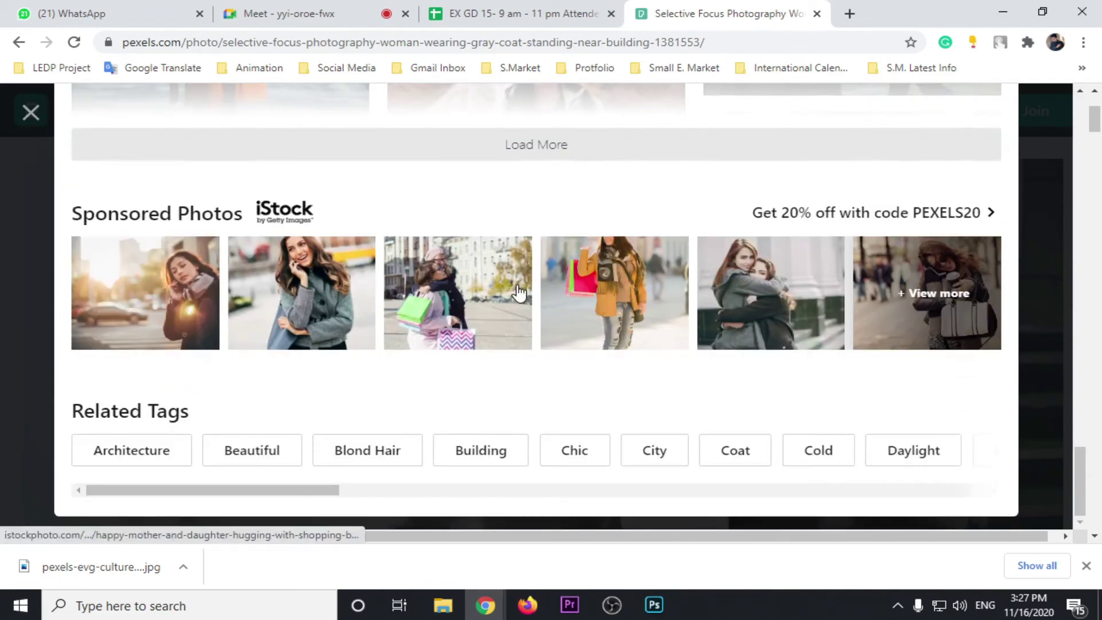
Go back to the 'winter fashion' results and scroll to the yellow-dress photo.
click(19, 42)
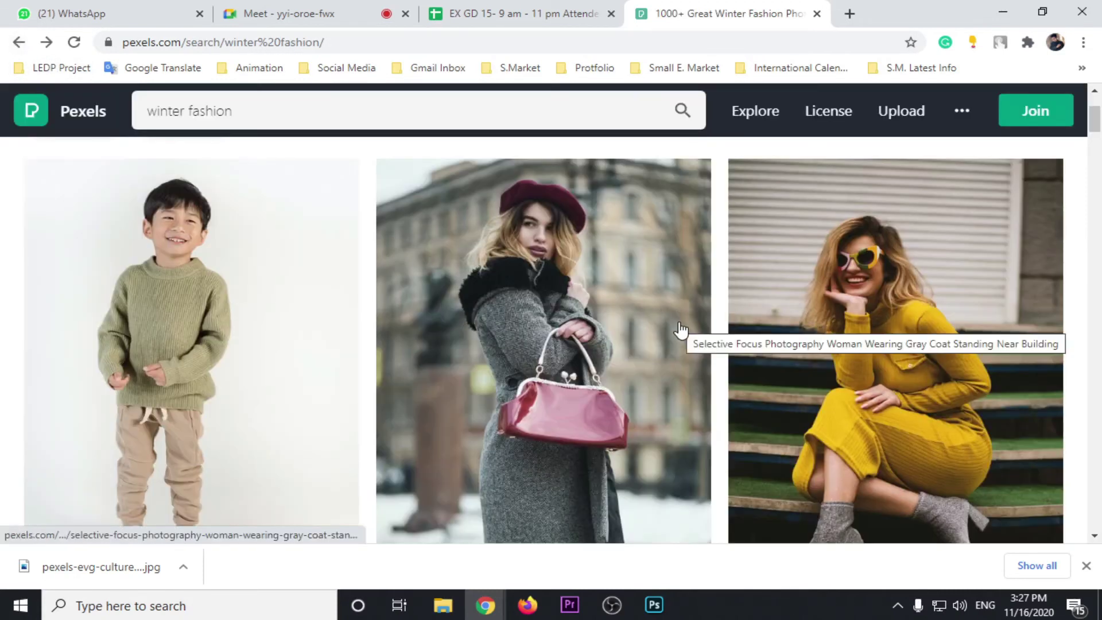
scroll(681, 326, down, 3)
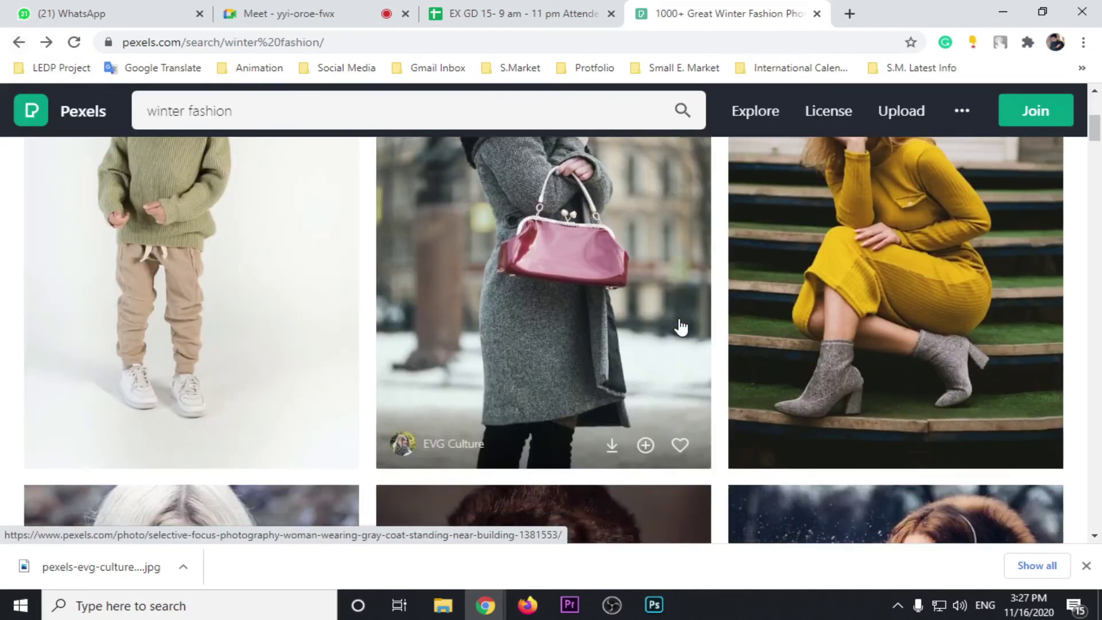
scroll(683, 327, down, 5)
scroll(684, 323, down, 5)
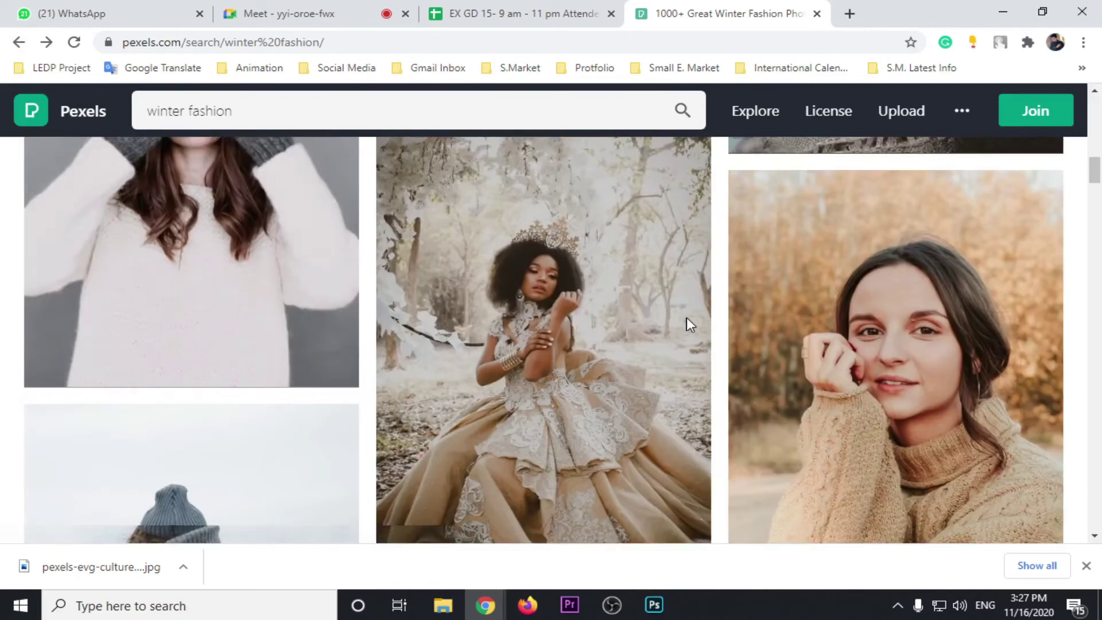
scroll(689, 320, down, 4)
scroll(709, 353, down, 4)
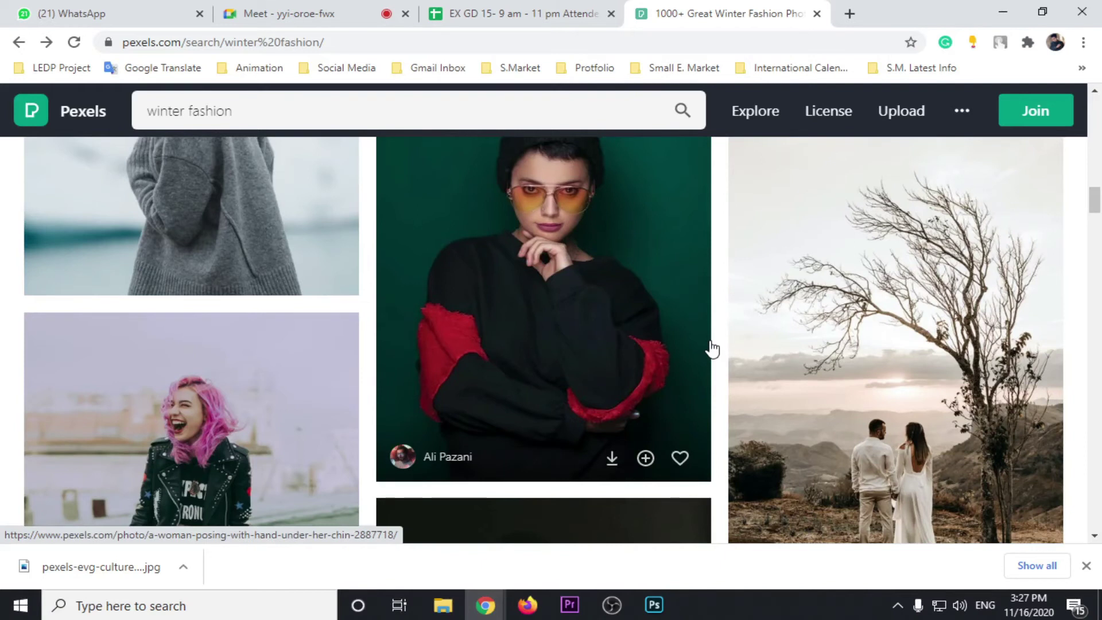
scroll(711, 348, down, 5)
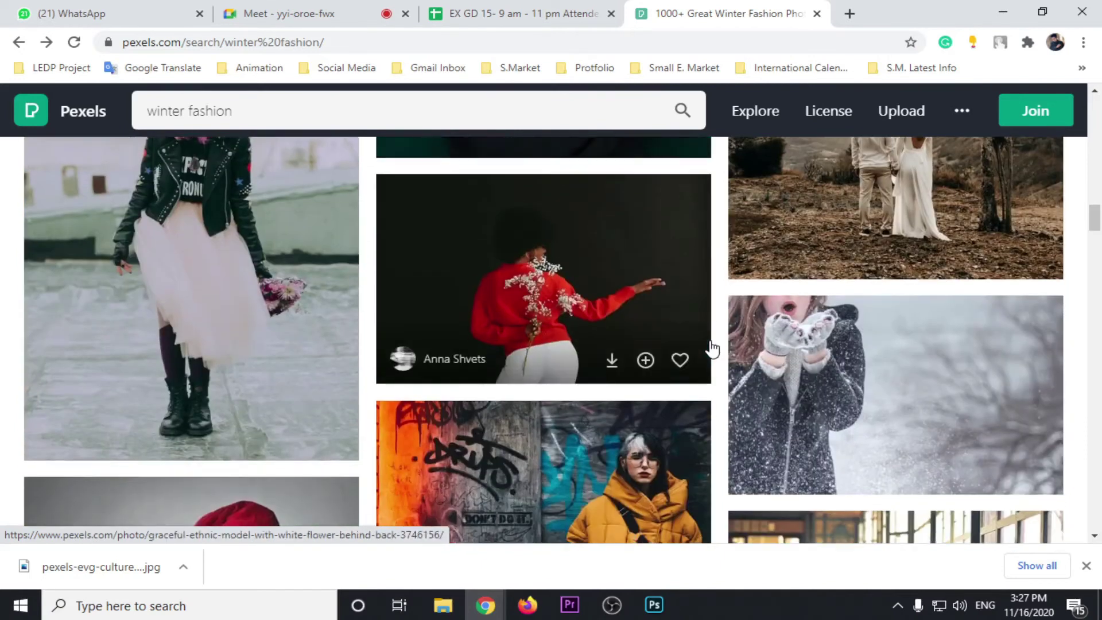
scroll(712, 348, down, 3)
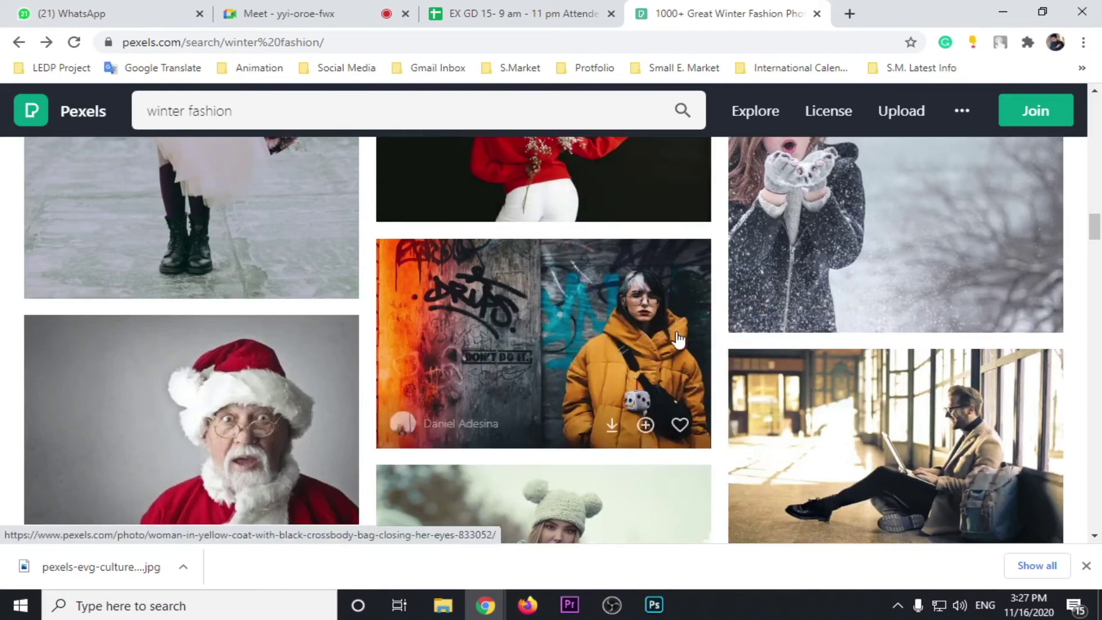
scroll(716, 364, up, 3)
scroll(716, 363, up, 4)
scroll(717, 356, up, 4)
scroll(717, 356, up, 4)
scroll(718, 356, up, 4)
scroll(717, 355, up, 2)
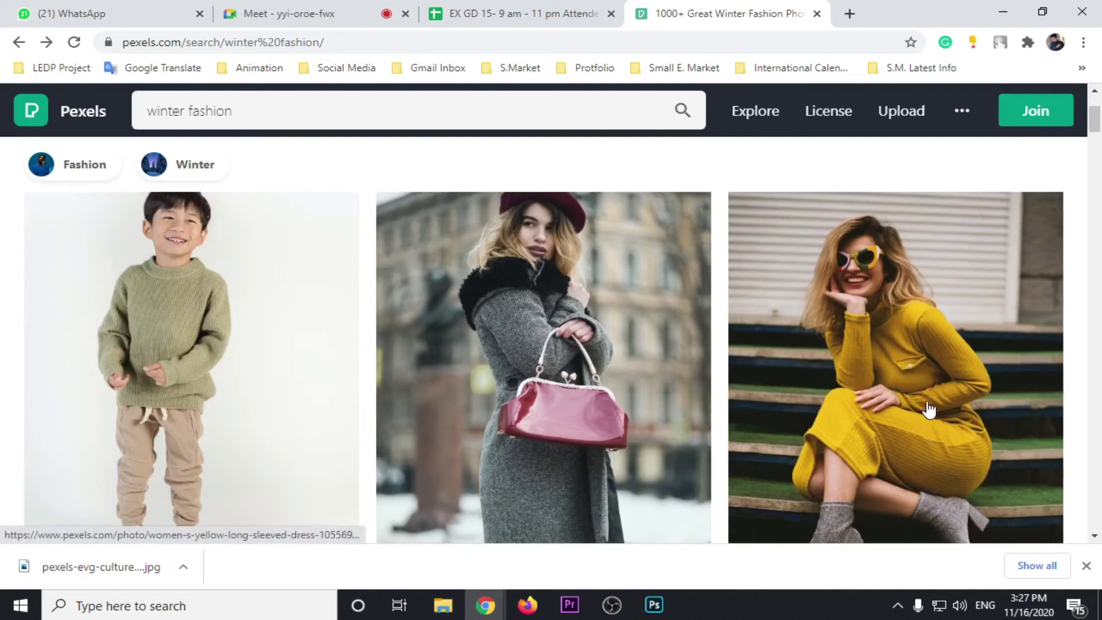
scroll(929, 406, down, 3)
scroll(895, 359, up, 3)
scroll(931, 341, down, 1)
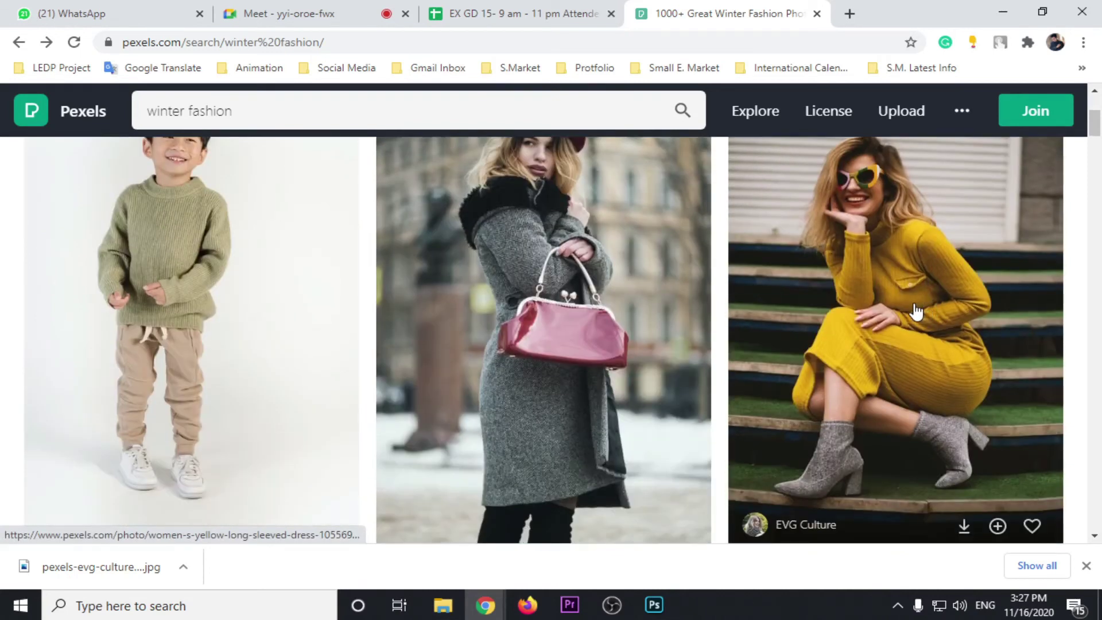
scroll(915, 312, down, 3)
scroll(912, 310, up, 4)
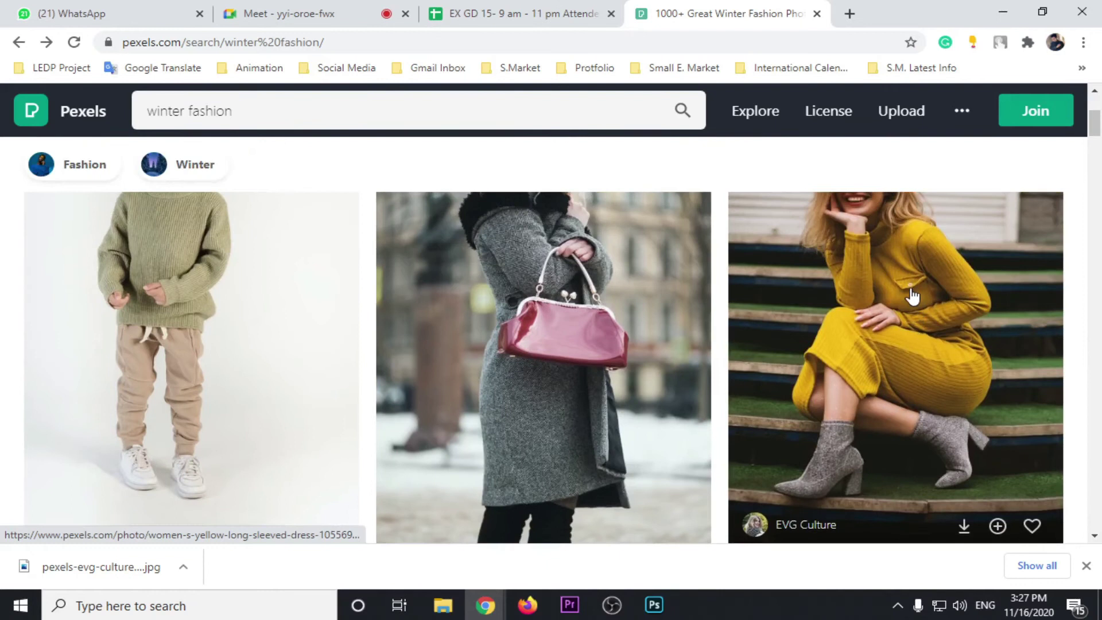
click(963, 528)
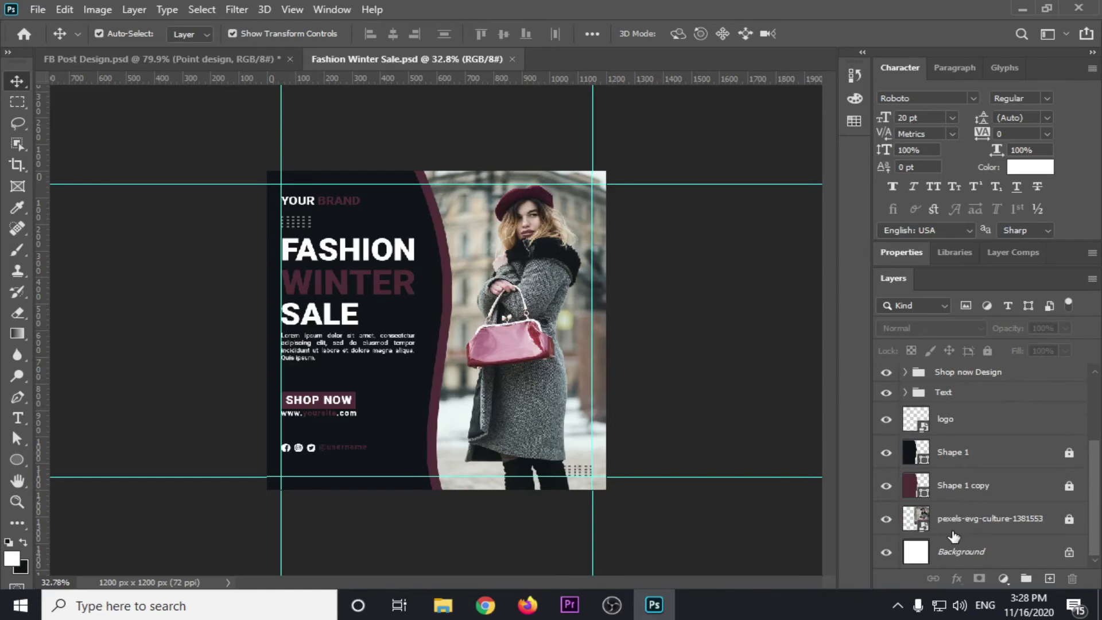
click(920, 525)
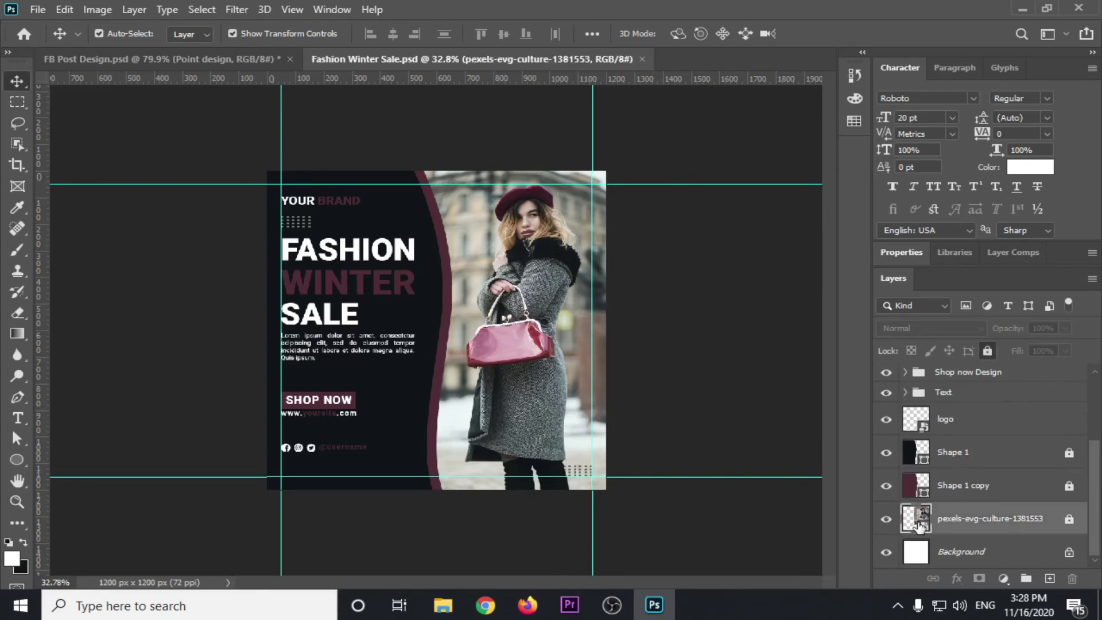
double_click(919, 521)
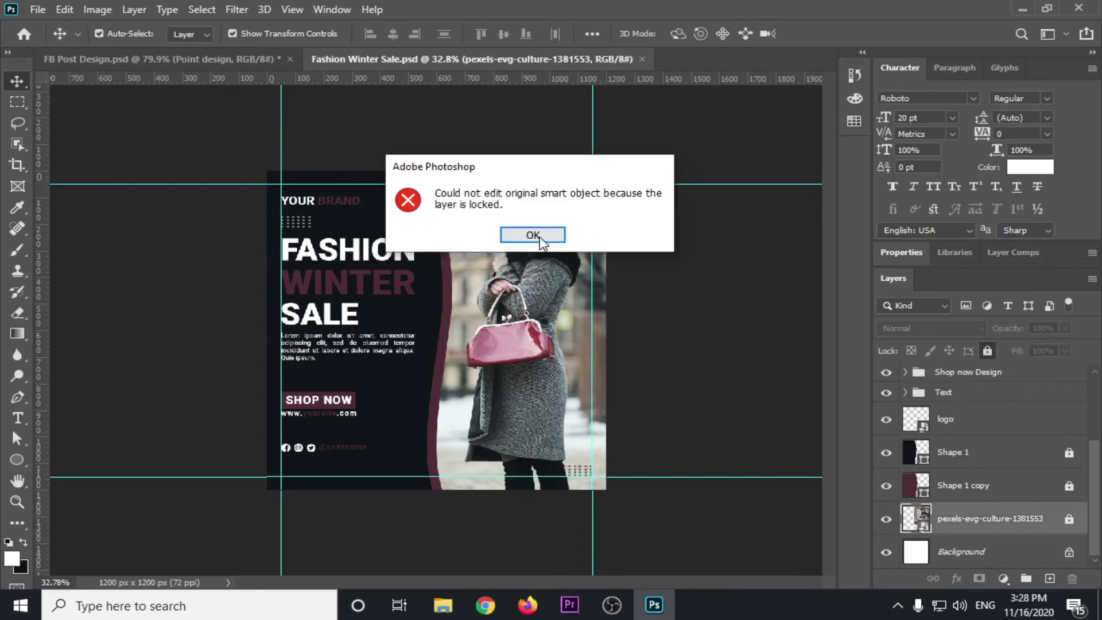
click(533, 235)
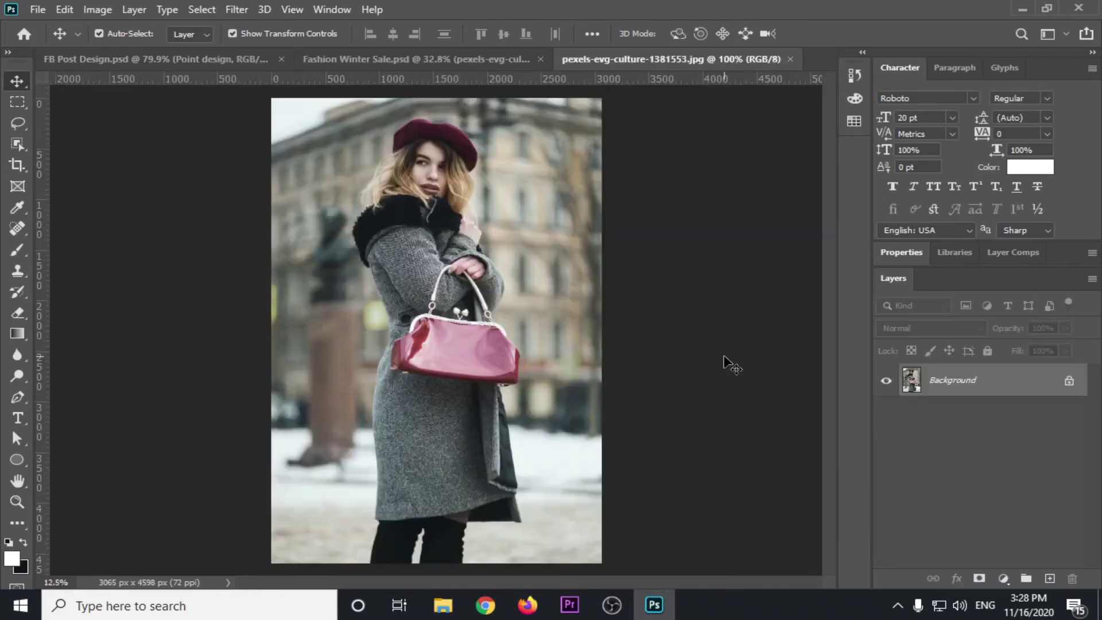
click(37, 9)
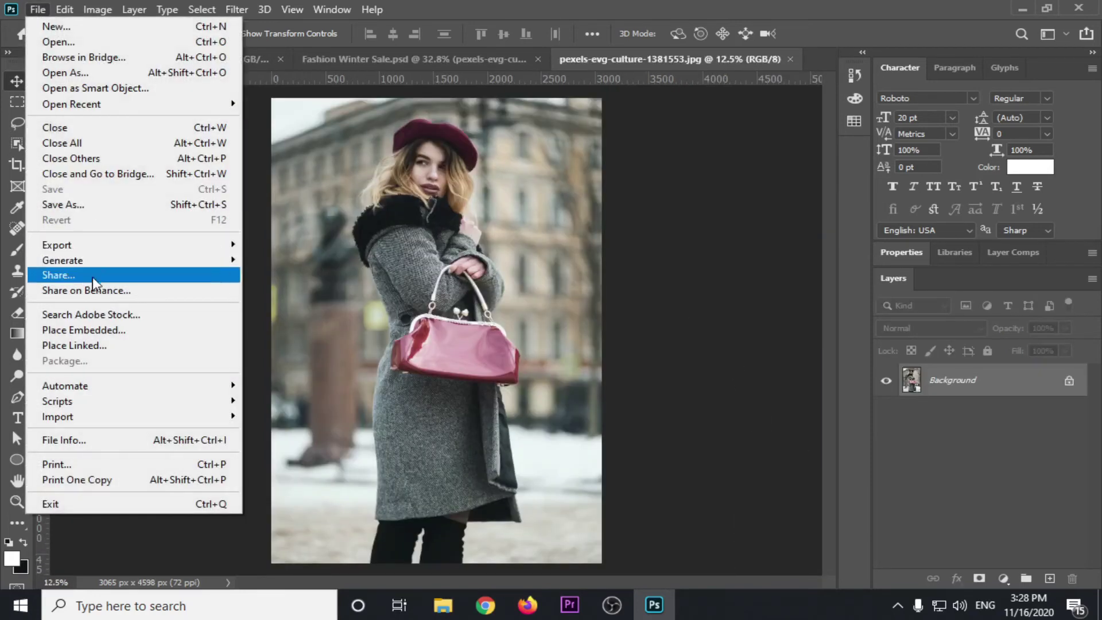
click(84, 330)
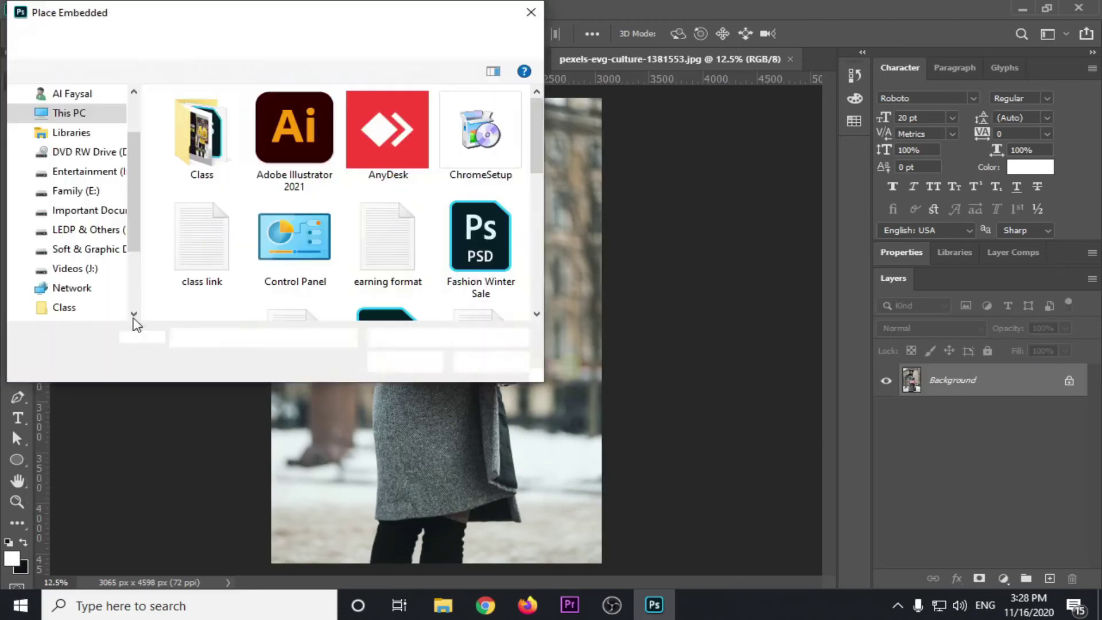
scroll(540, 146, down, 3)
scroll(528, 241, down, 2)
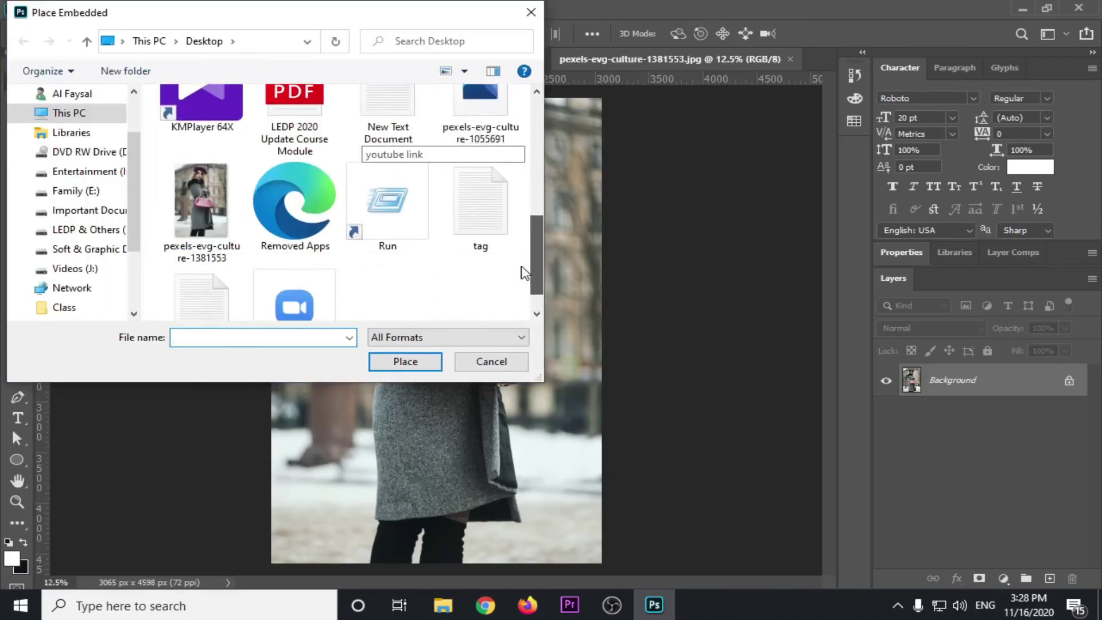
scroll(538, 230, up, 2)
scroll(538, 222, up, 1)
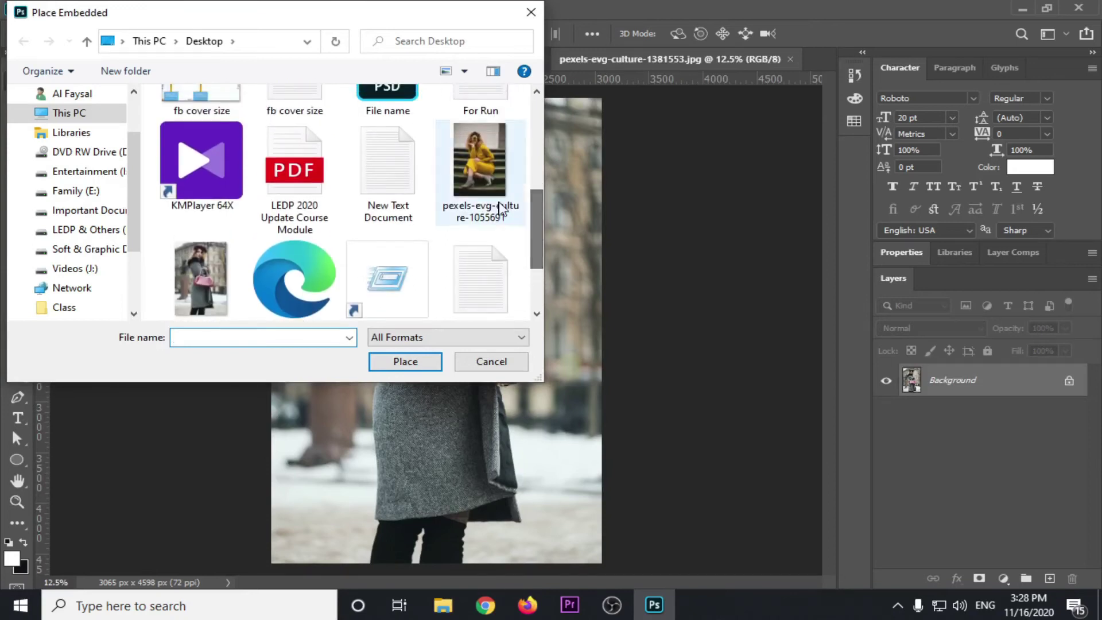
click(480, 166)
click(433, 361)
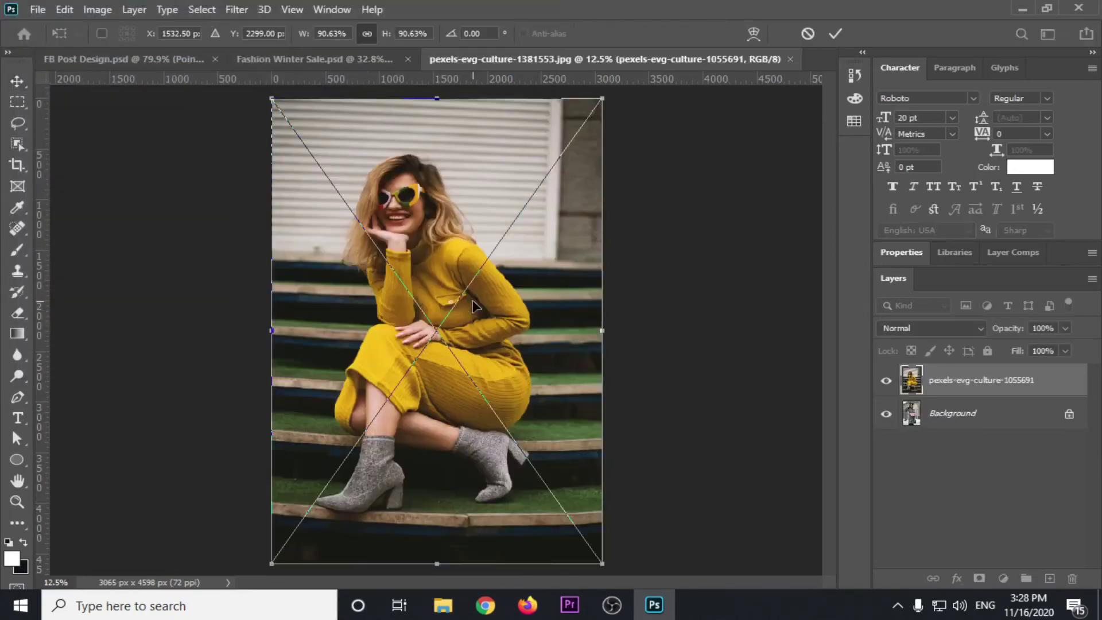
key(Return)
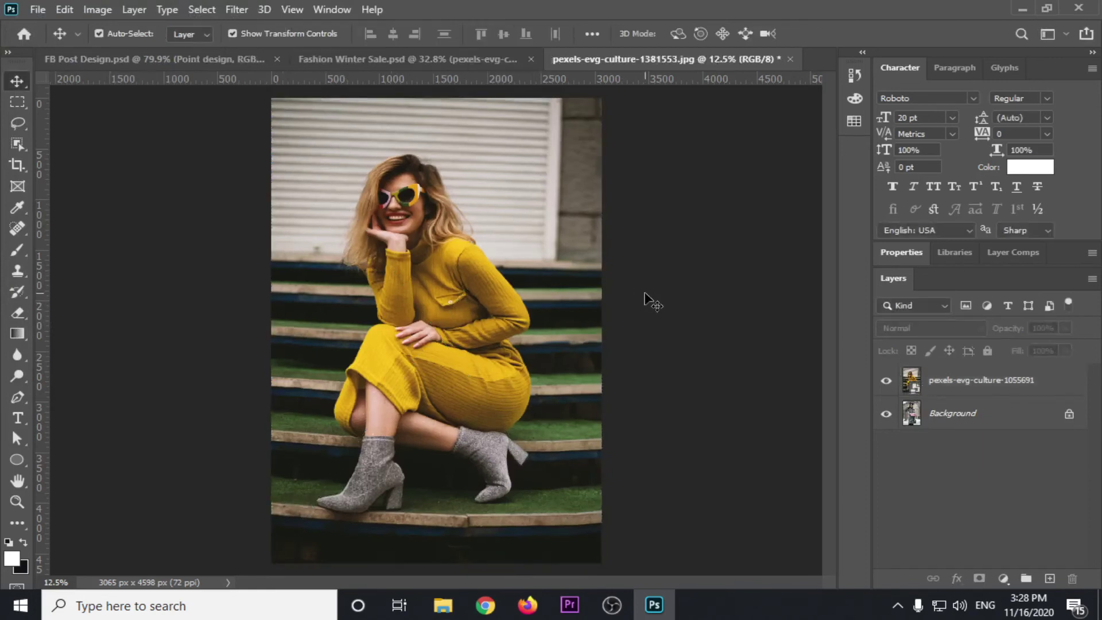
click(886, 414)
key(ctrl+s)
click(652, 272)
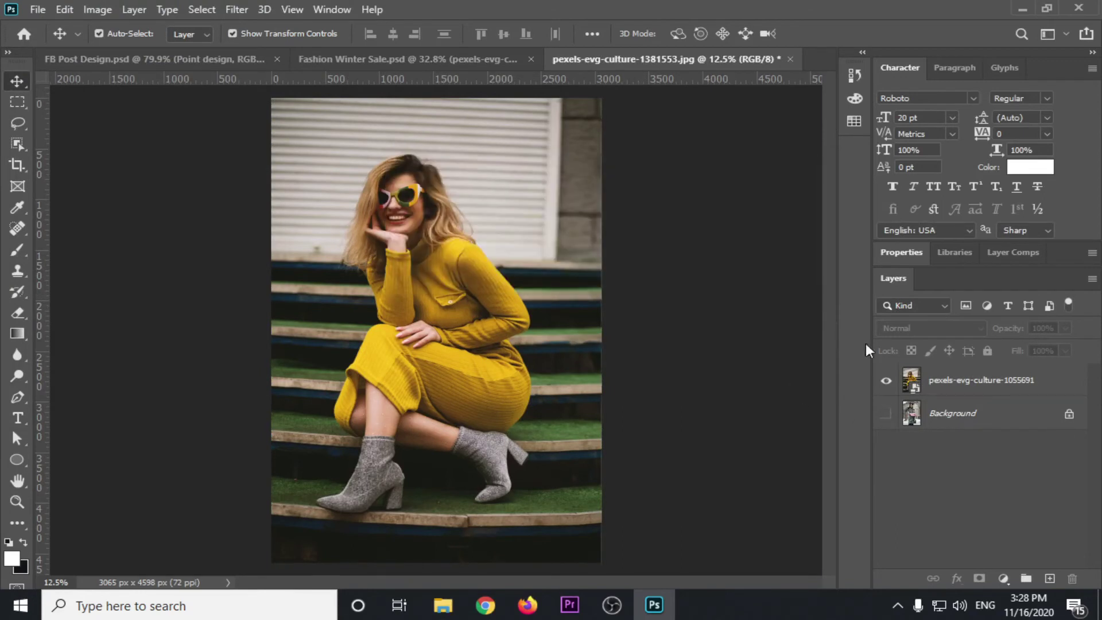
click(1068, 414)
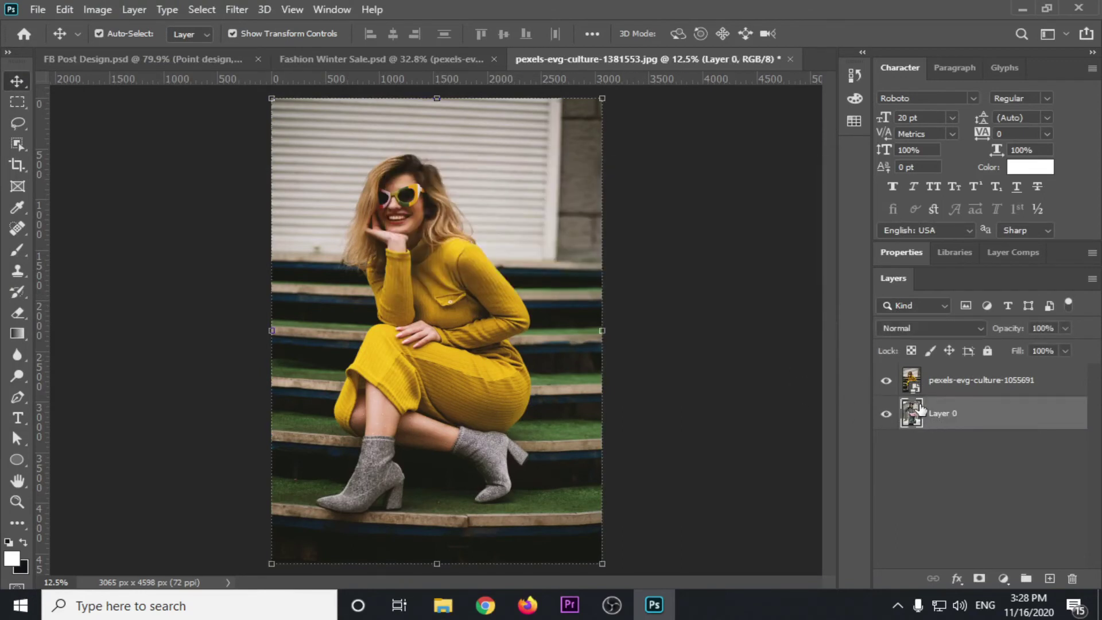
key(Delete)
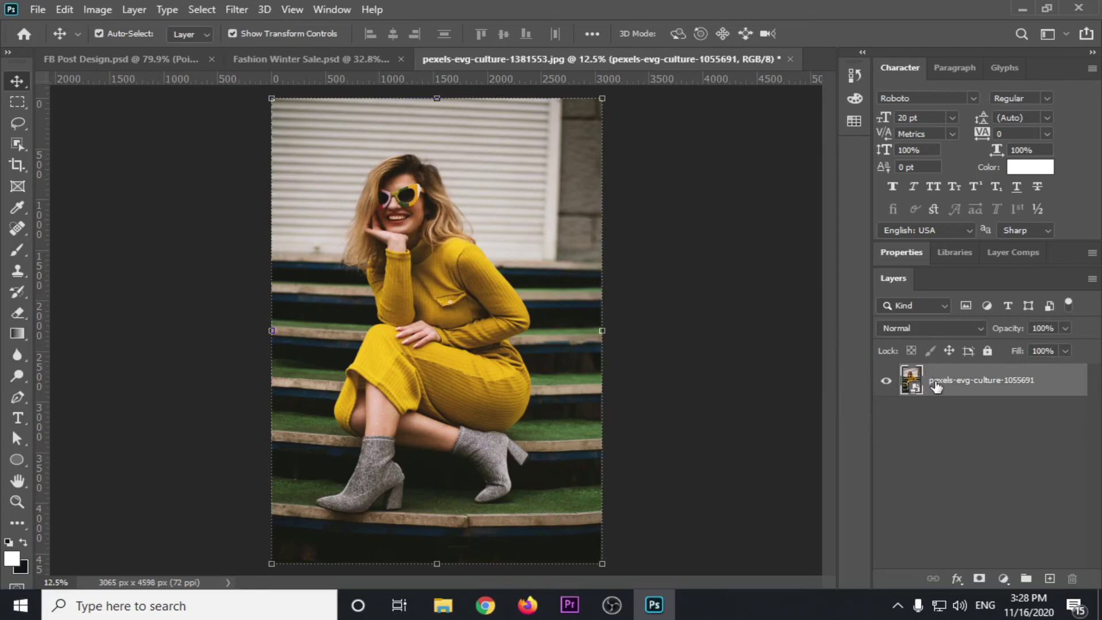
right_click(935, 385)
click(766, 302)
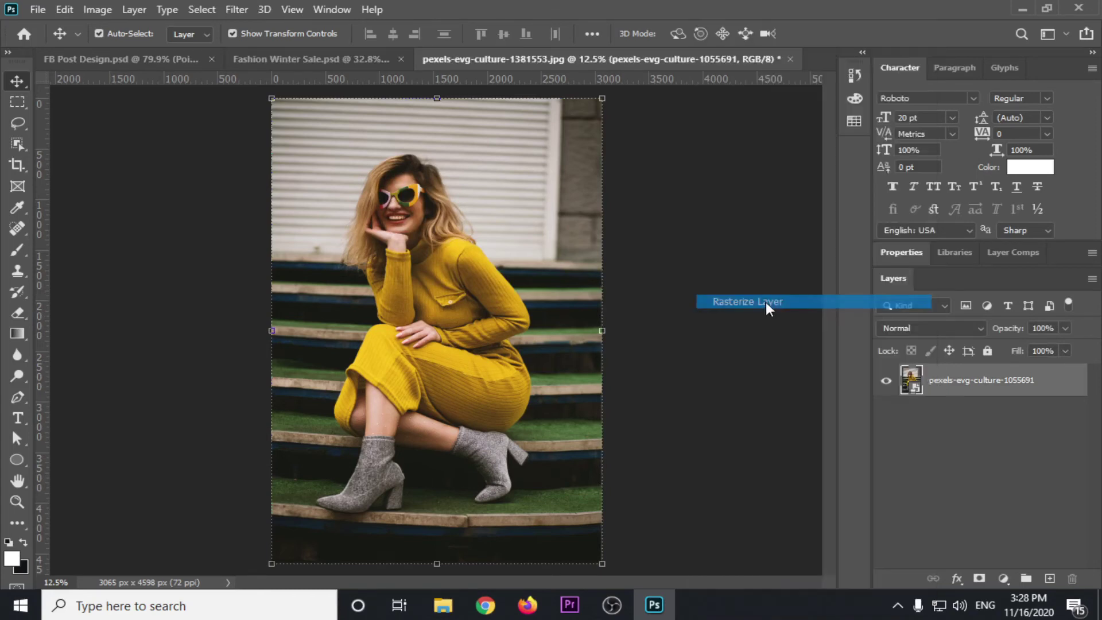
key(ctrl+s)
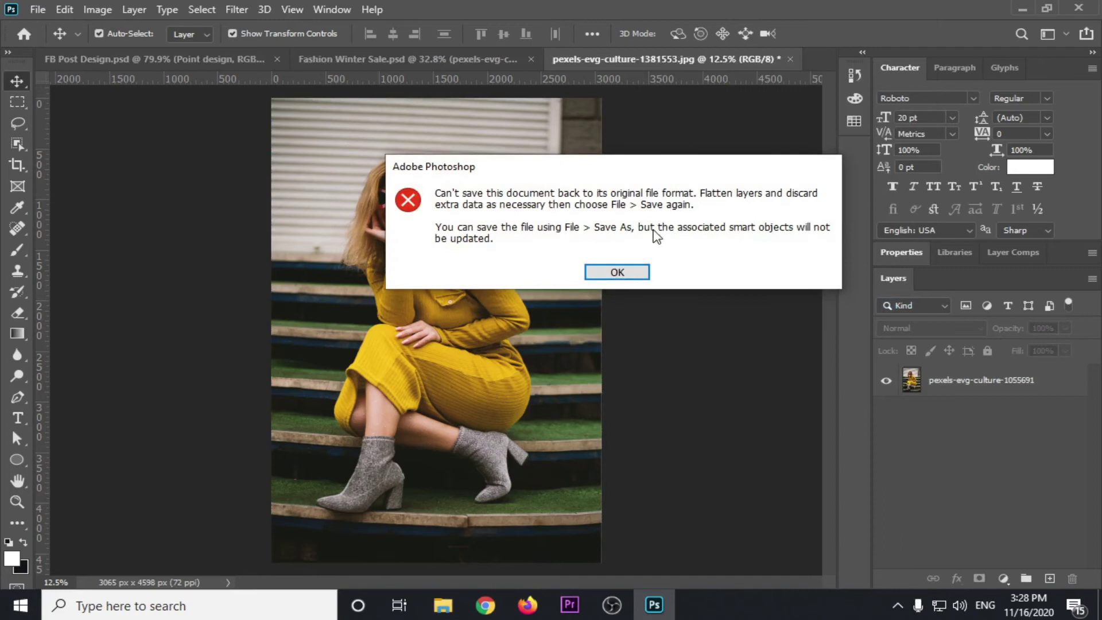
click(638, 271)
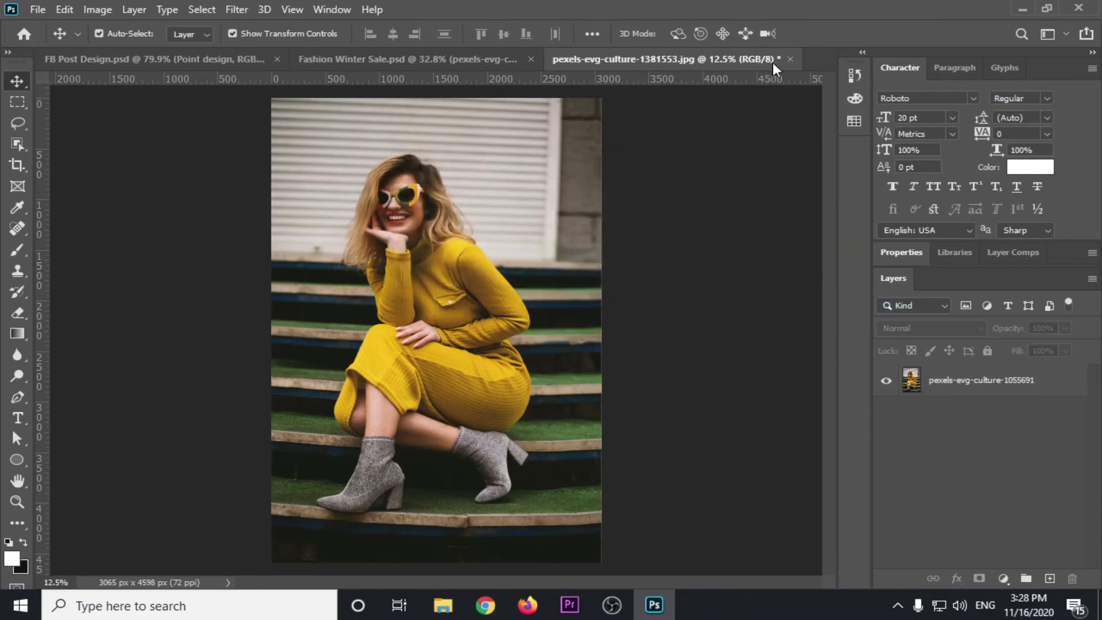
click(790, 60)
Delete the old model photo layer and place-embed pexels-evg-culture-1055691, the yellow-dress photo.
click(560, 237)
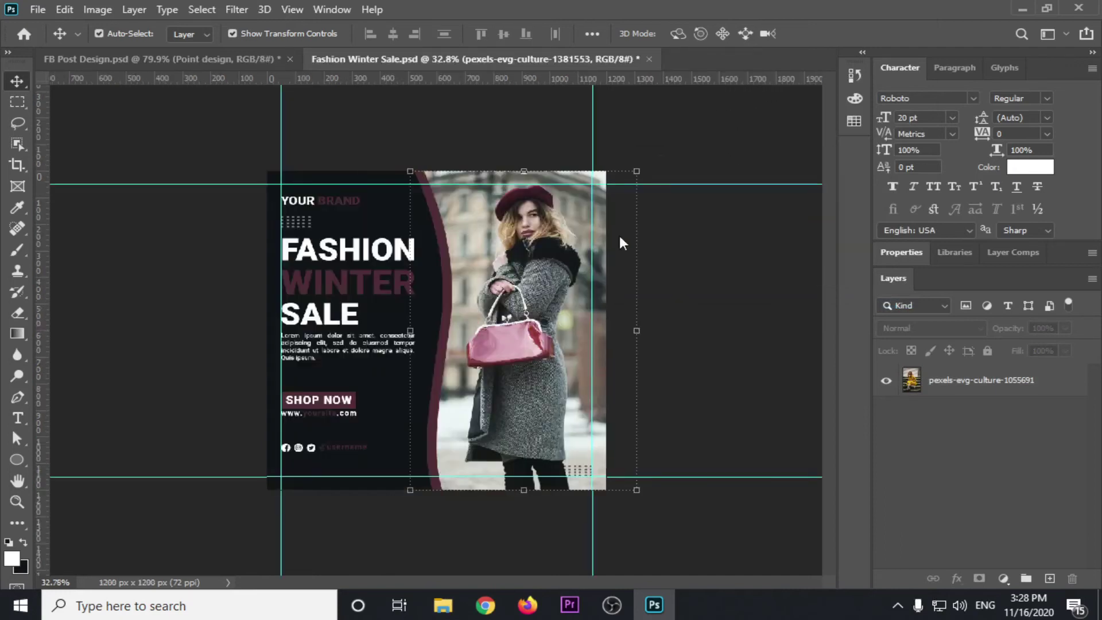
key(Delete)
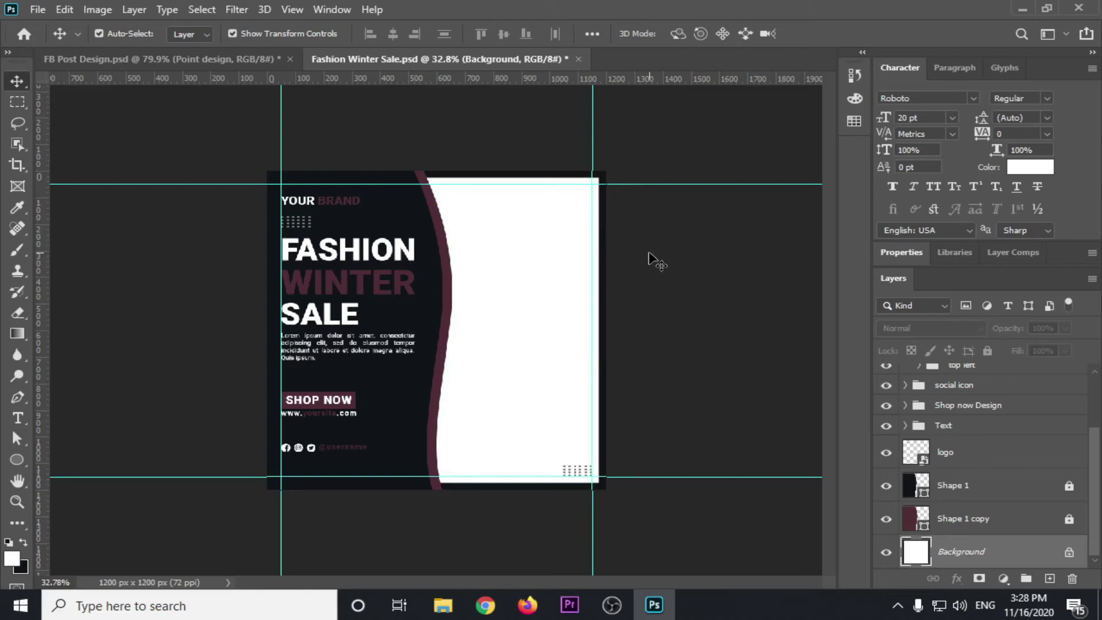
click(42, 13)
click(91, 341)
scroll(535, 255, down, 2)
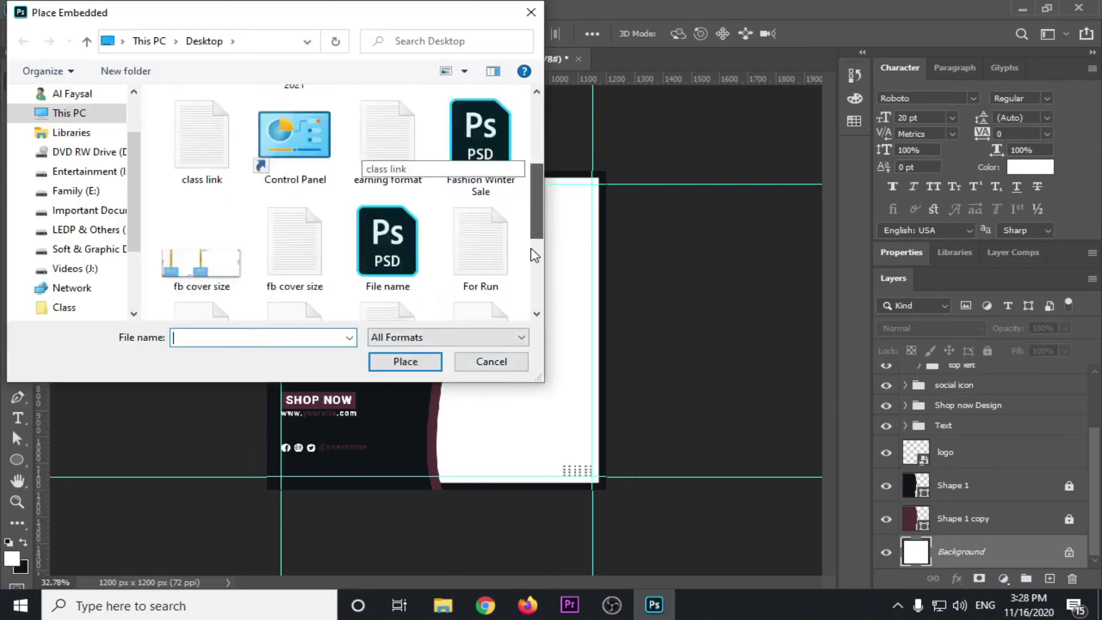
scroll(535, 255, down, 5)
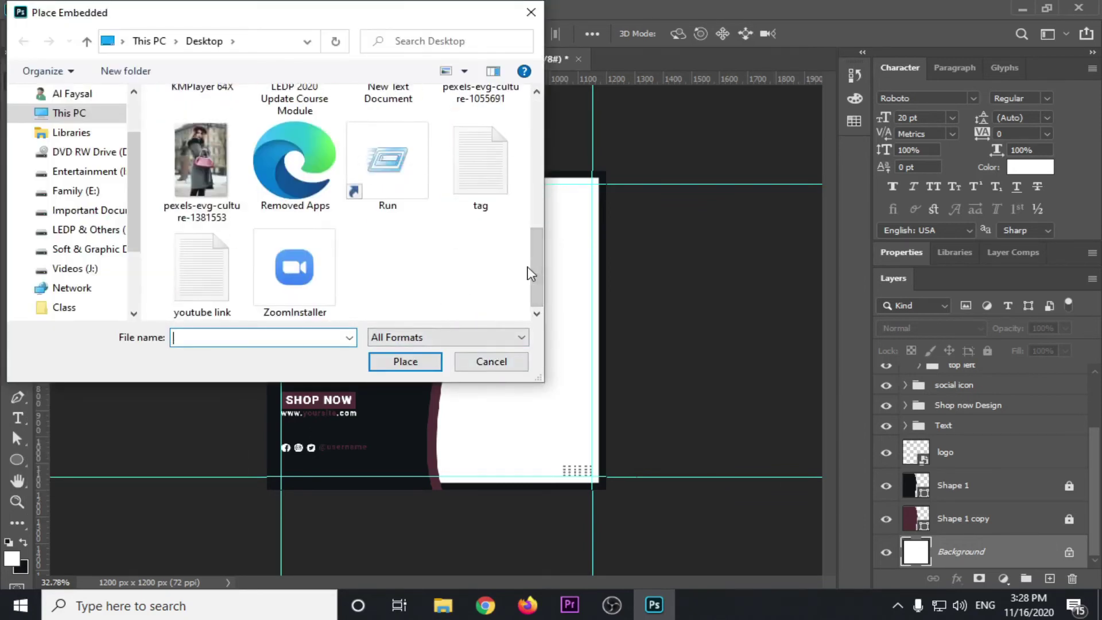
drag(534, 272, 540, 224)
click(490, 196)
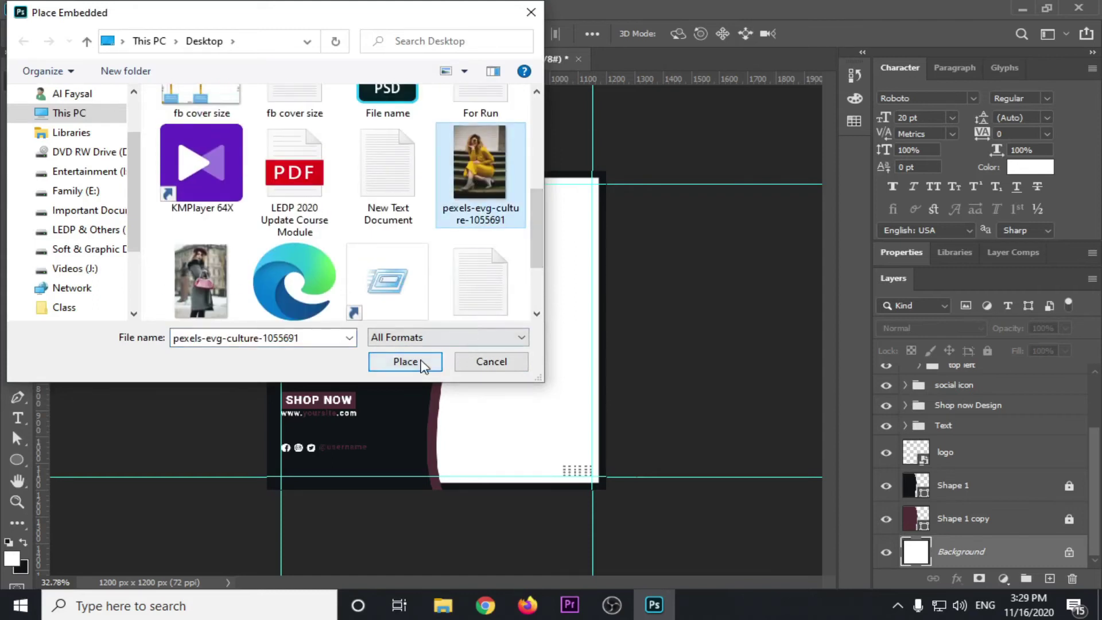
click(422, 361)
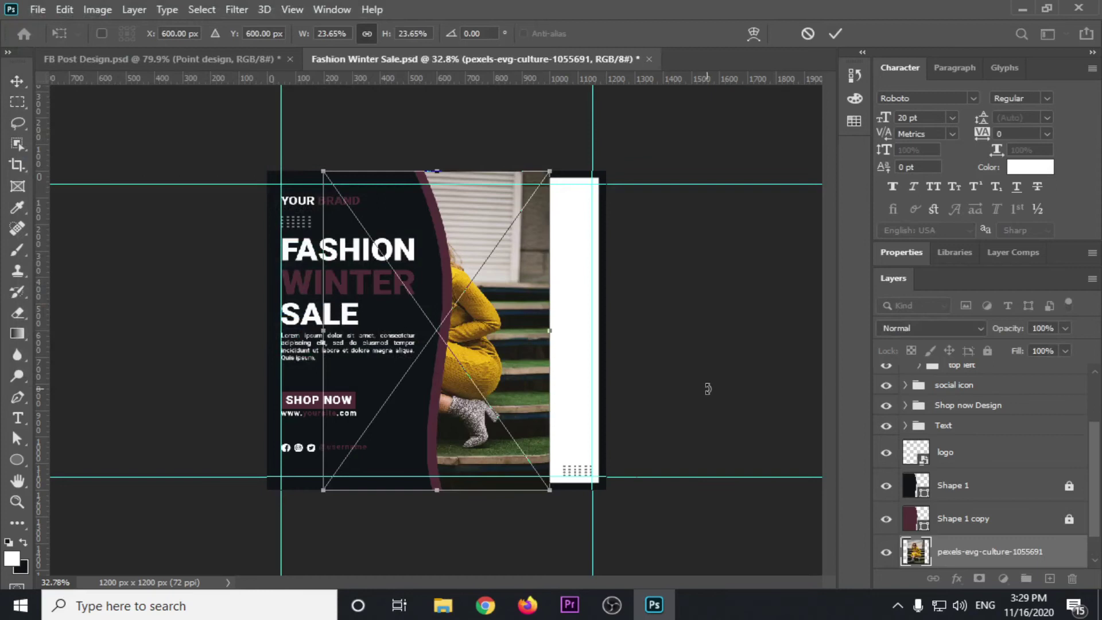
key(Return)
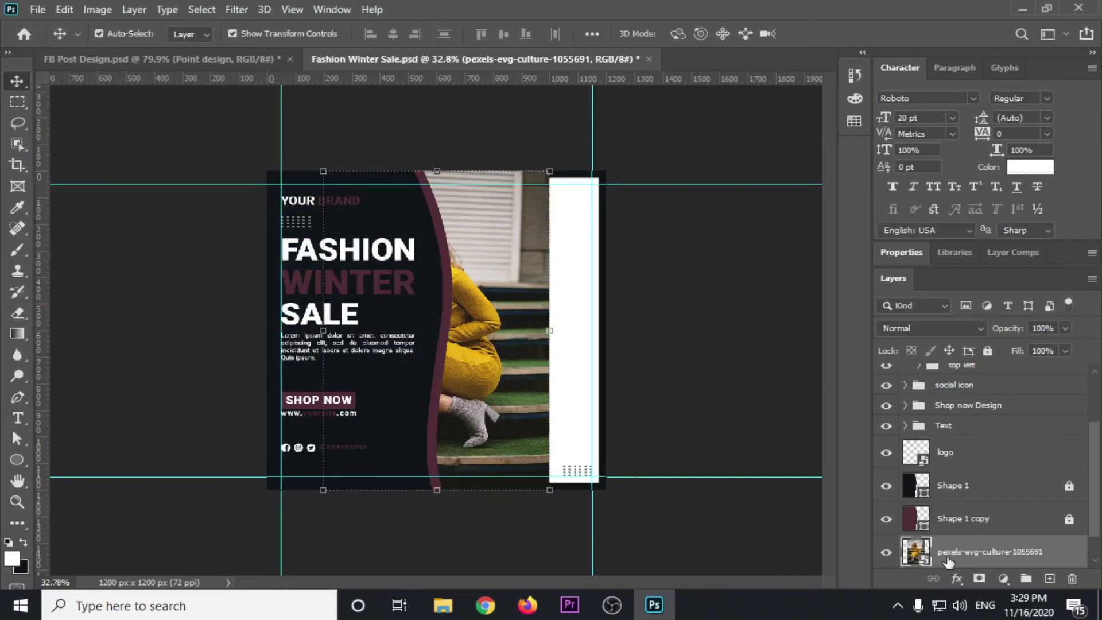
Align the placed photo to the canvas's right edge and drag it to fill the right side.
key(ctrl+a)
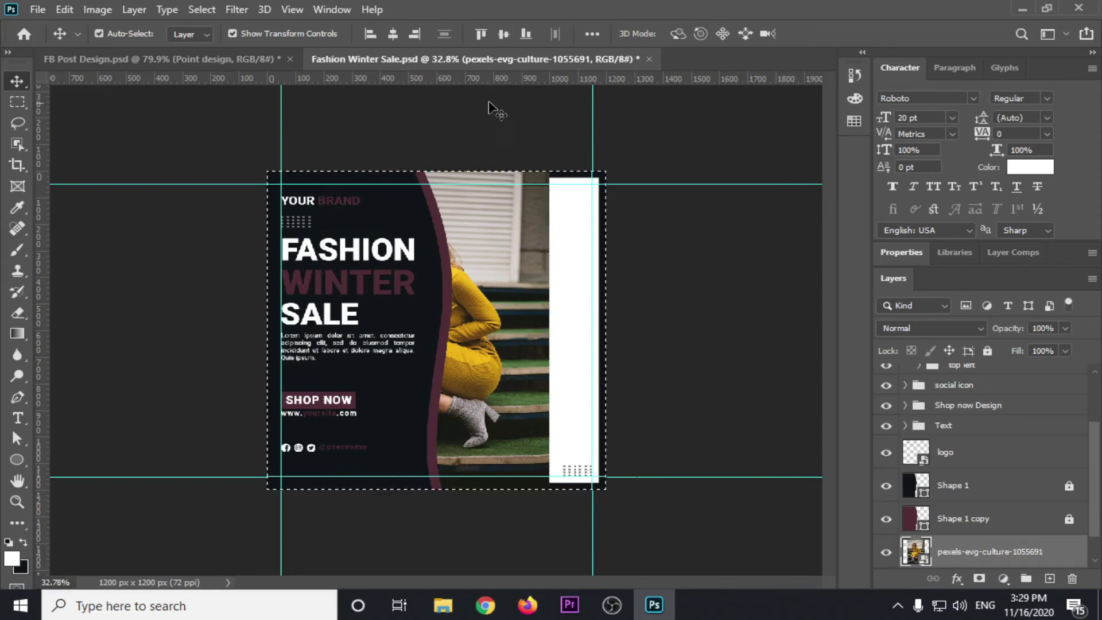
click(413, 35)
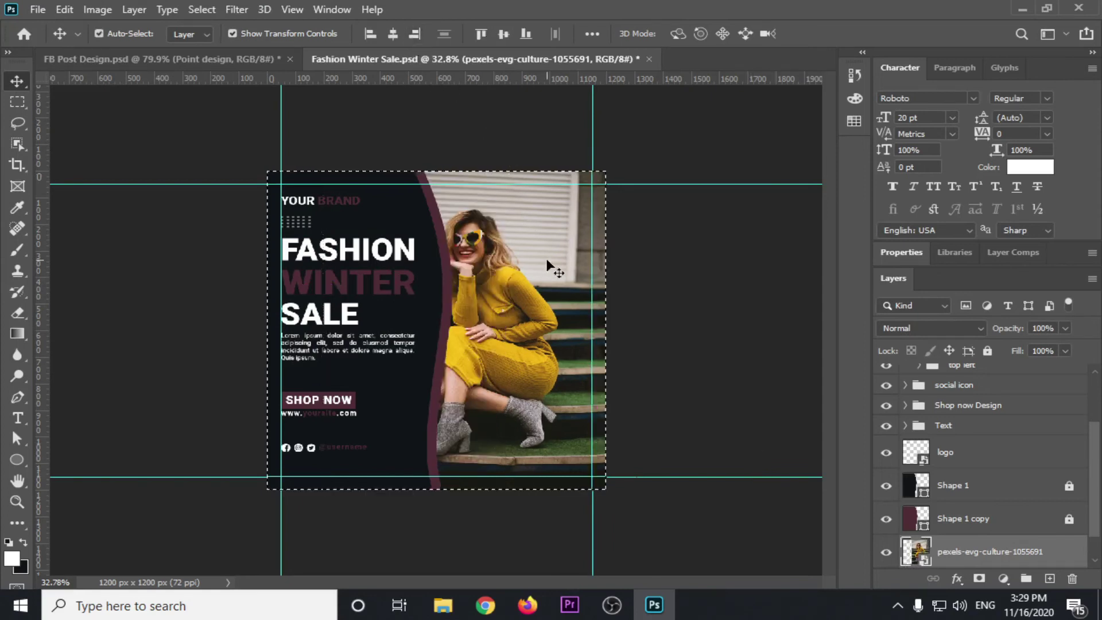
key(ctrl+d)
mouse_move(490, 291)
mouse_down()
mouse_move(538, 301)
mouse_move(526, 306)
mouse_up()
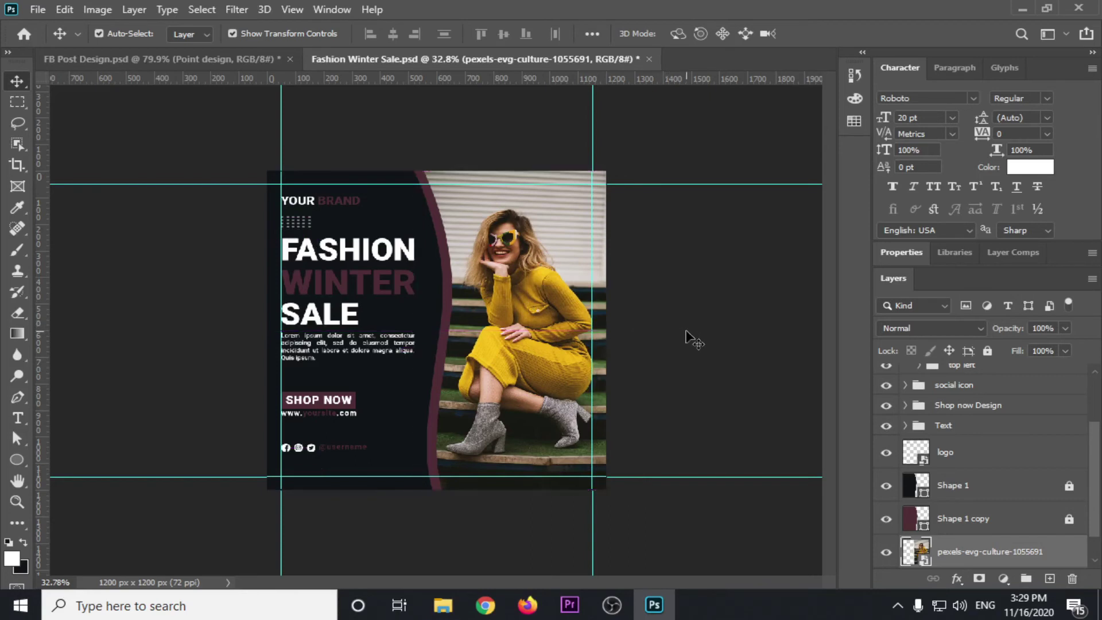
click(670, 323)
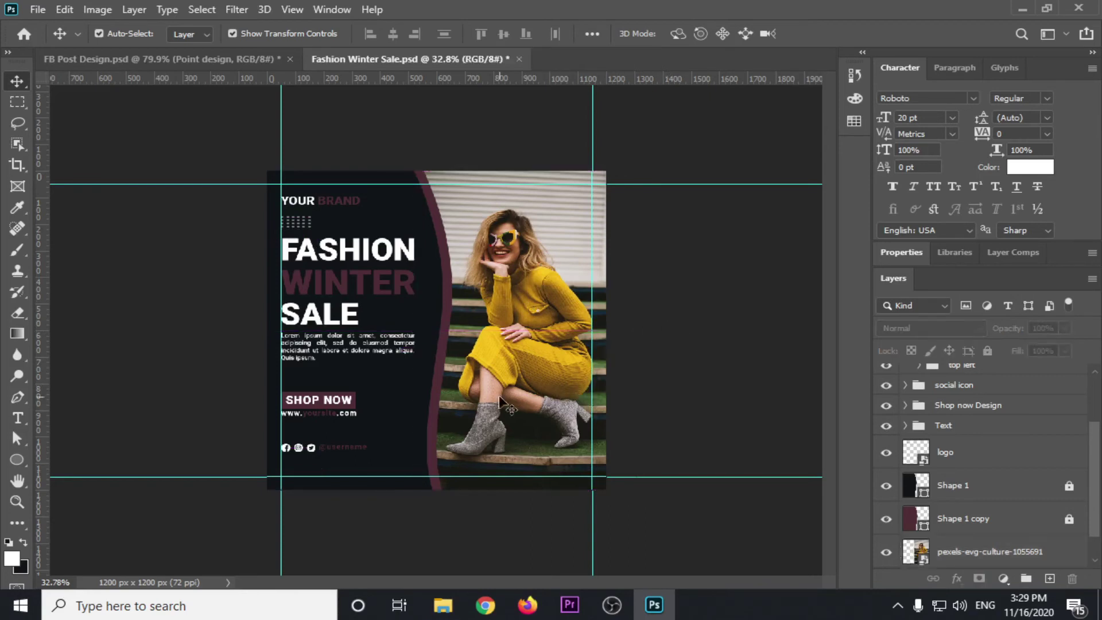
Unlock Shape 1 copy and fill the curved stripe with yellow sampled from the dress.
scroll(439, 406, up, 1)
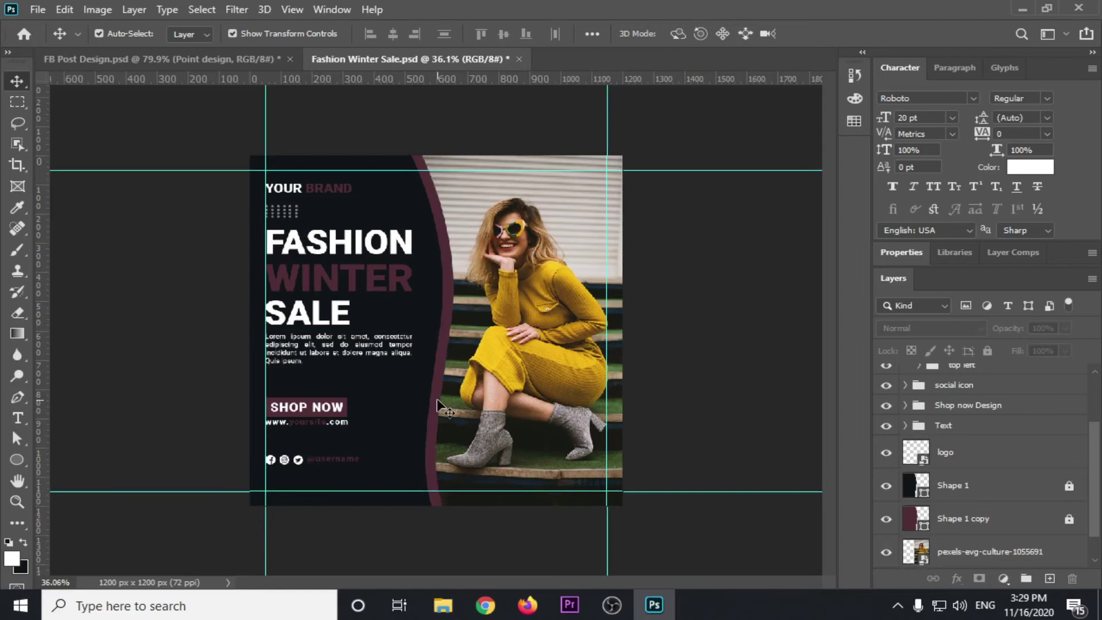
click(437, 400)
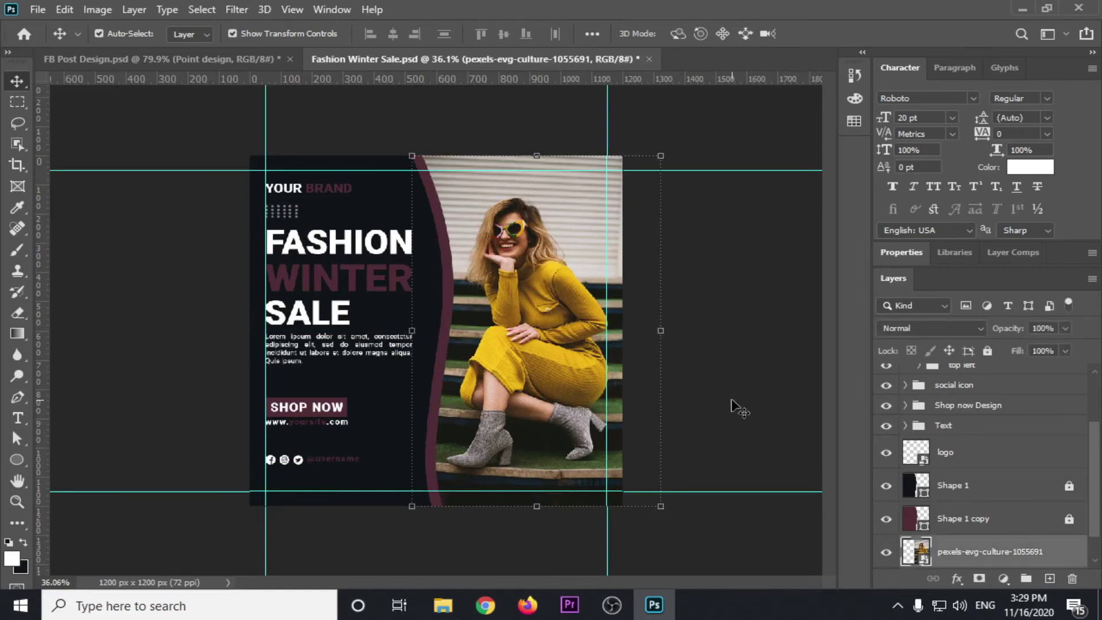
click(1069, 520)
click(1006, 513)
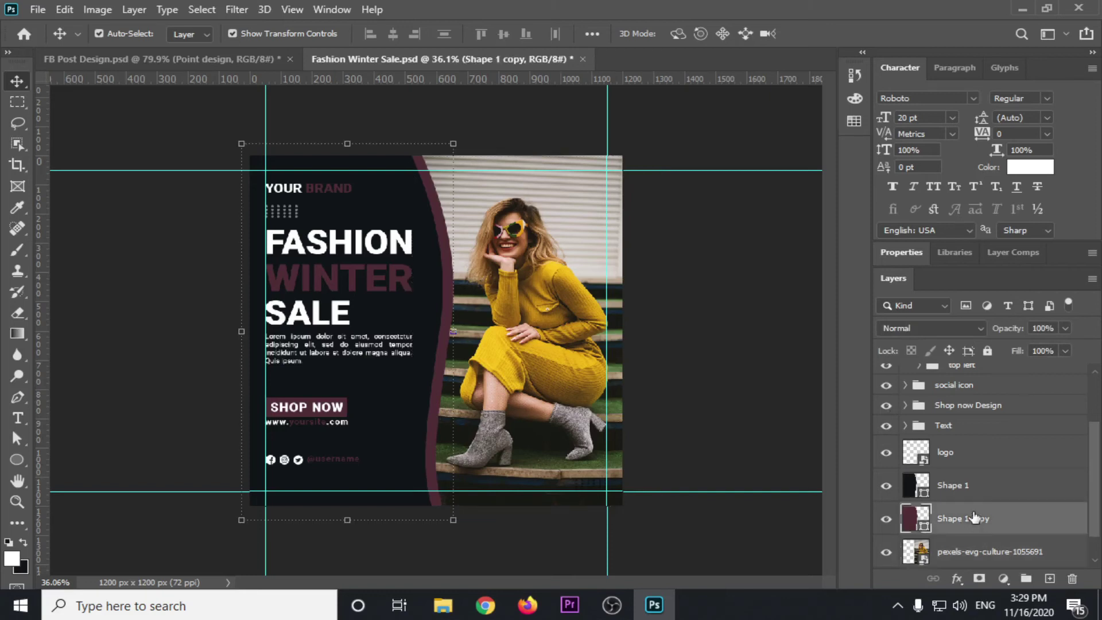
click(18, 460)
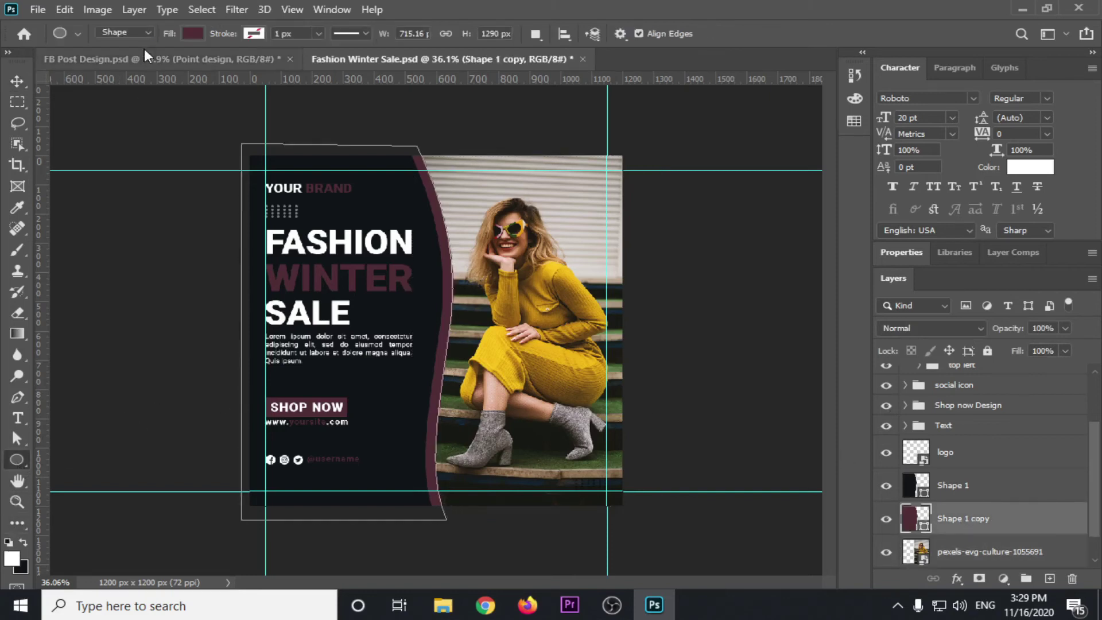
click(191, 32)
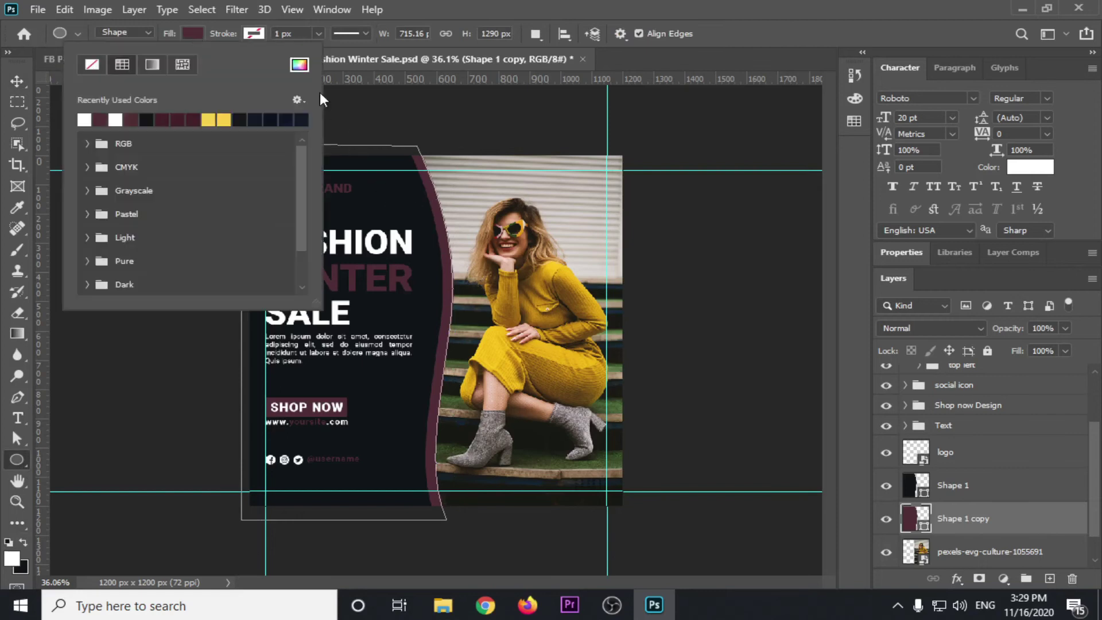
click(299, 64)
click(509, 332)
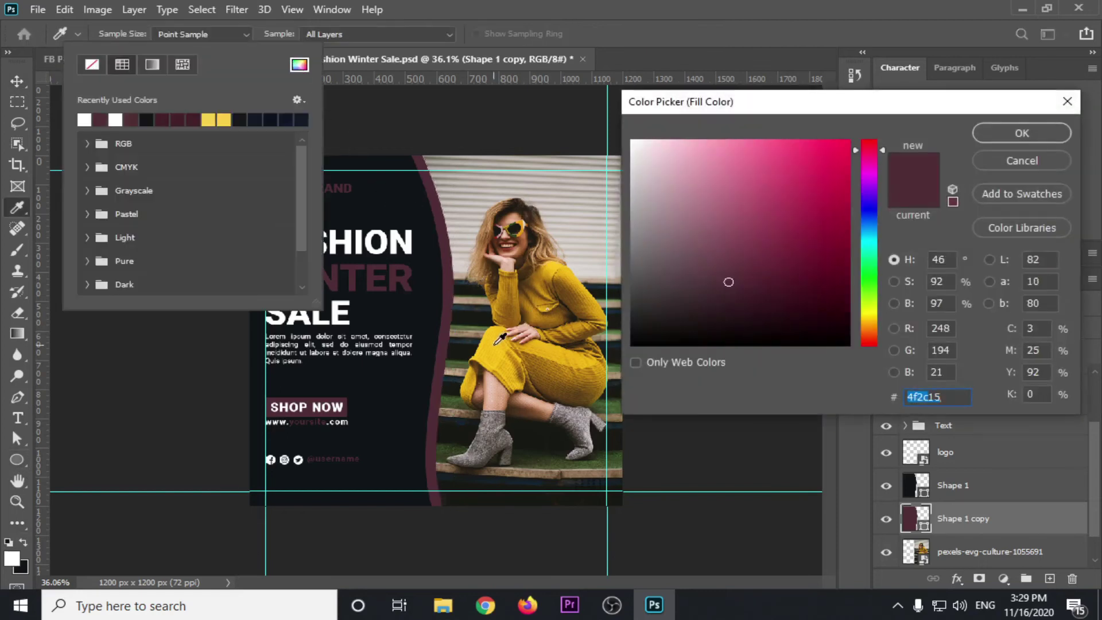
click(1013, 133)
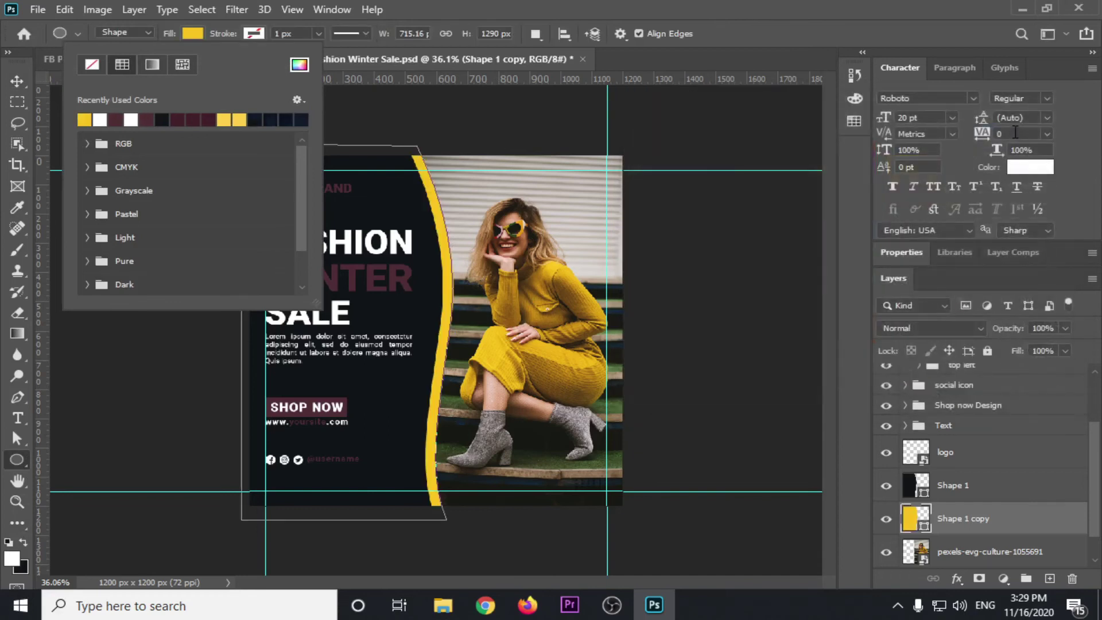
click(16, 81)
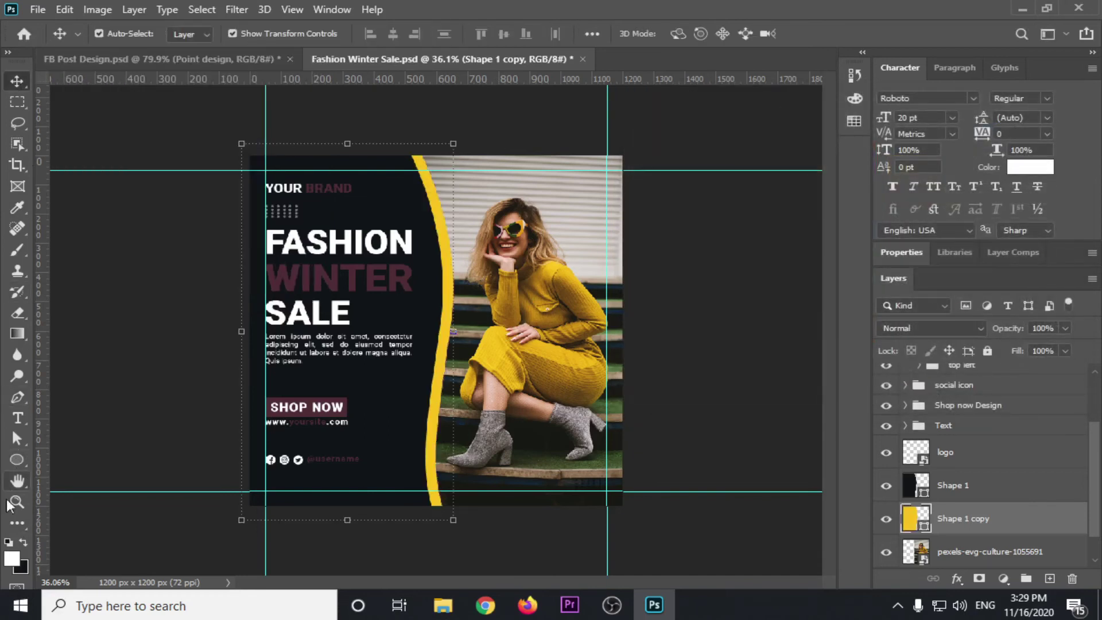
Set the foreground colour to the stripe's yellow.
click(12, 557)
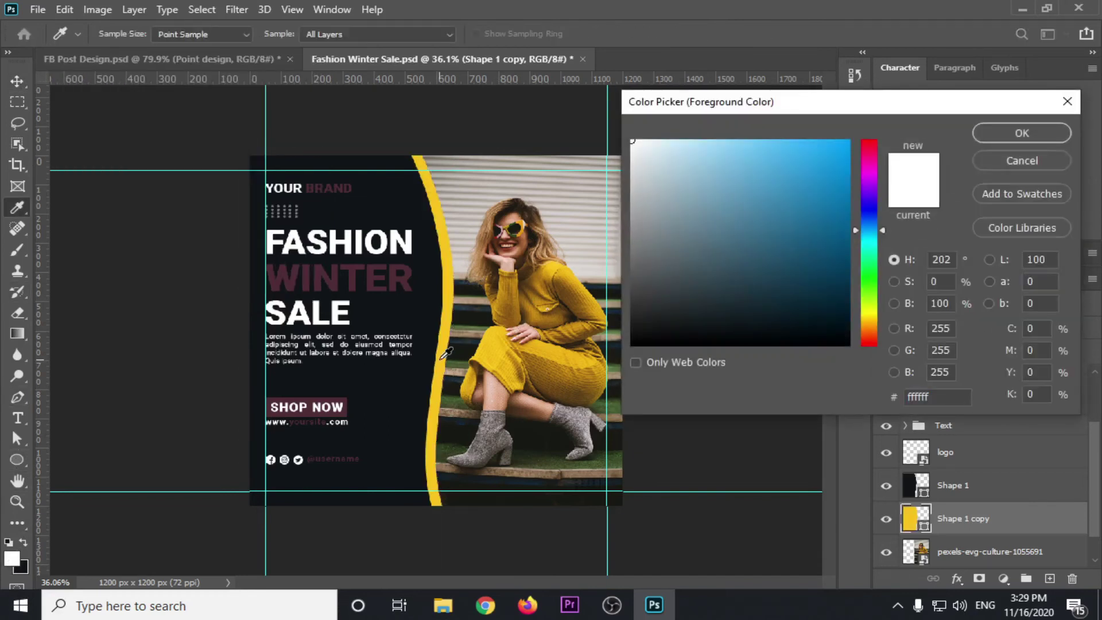
click(442, 358)
click(1002, 137)
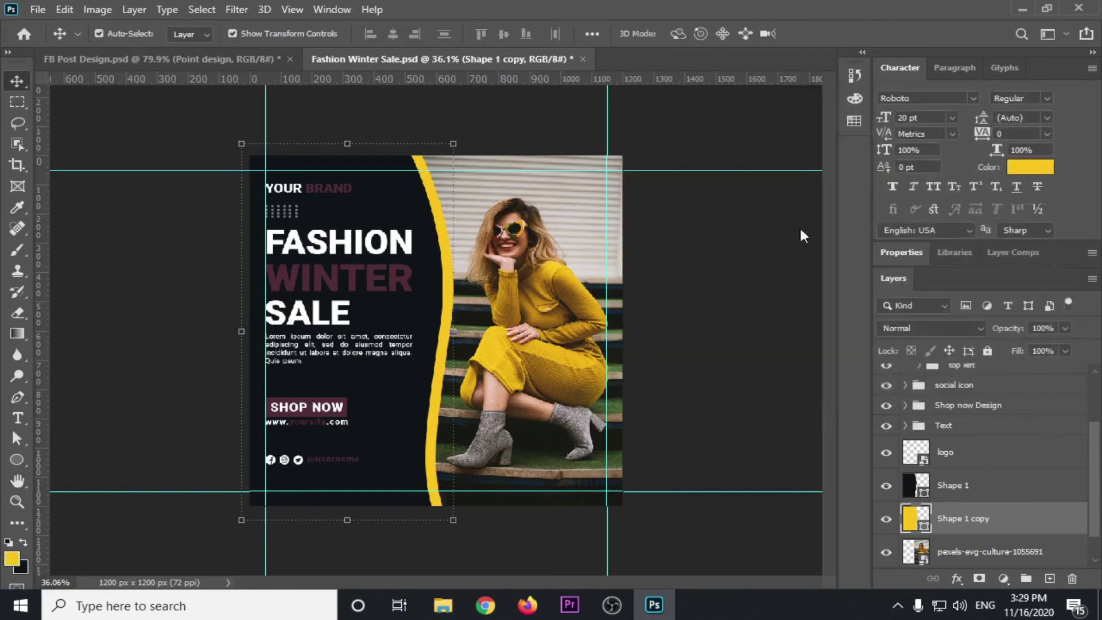
click(172, 500)
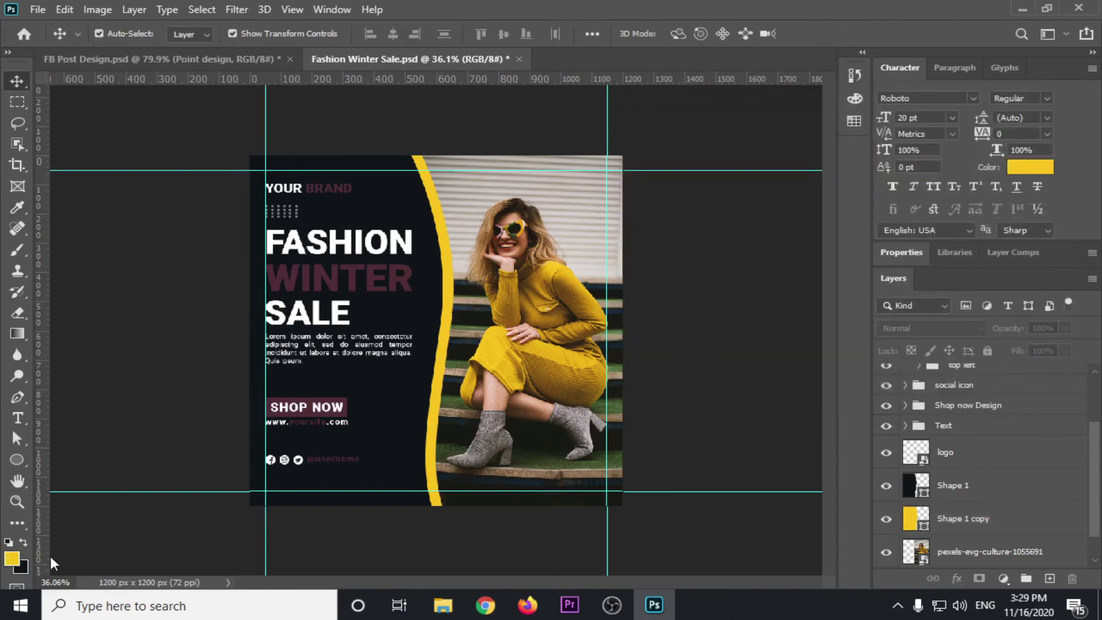
Sample the dark poster panel to make the foreground colour #181914.
scroll(549, 162, up, 2)
scroll(550, 162, up, 3)
scroll(549, 162, up, 2)
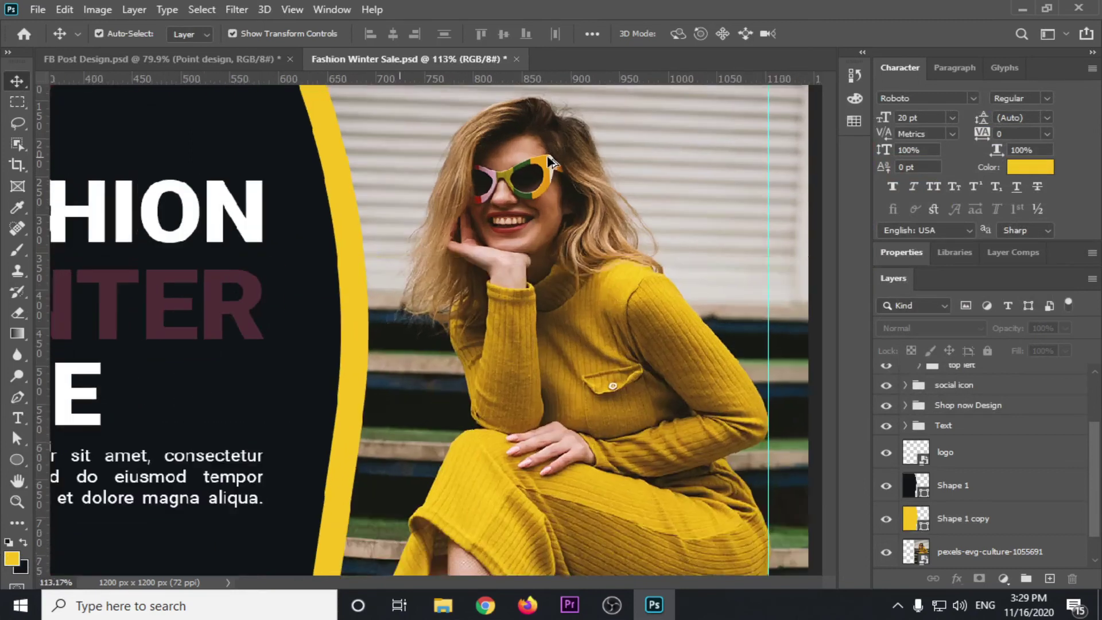
scroll(549, 163, down, 1)
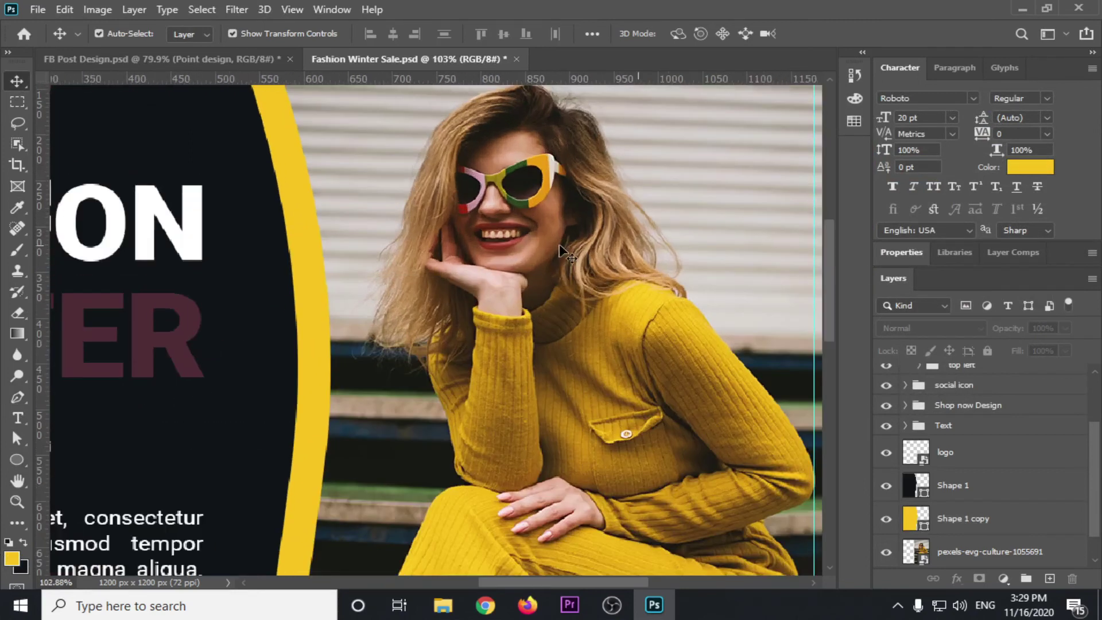
scroll(565, 252, down, 2)
scroll(565, 252, down, 1)
scroll(566, 252, down, 1)
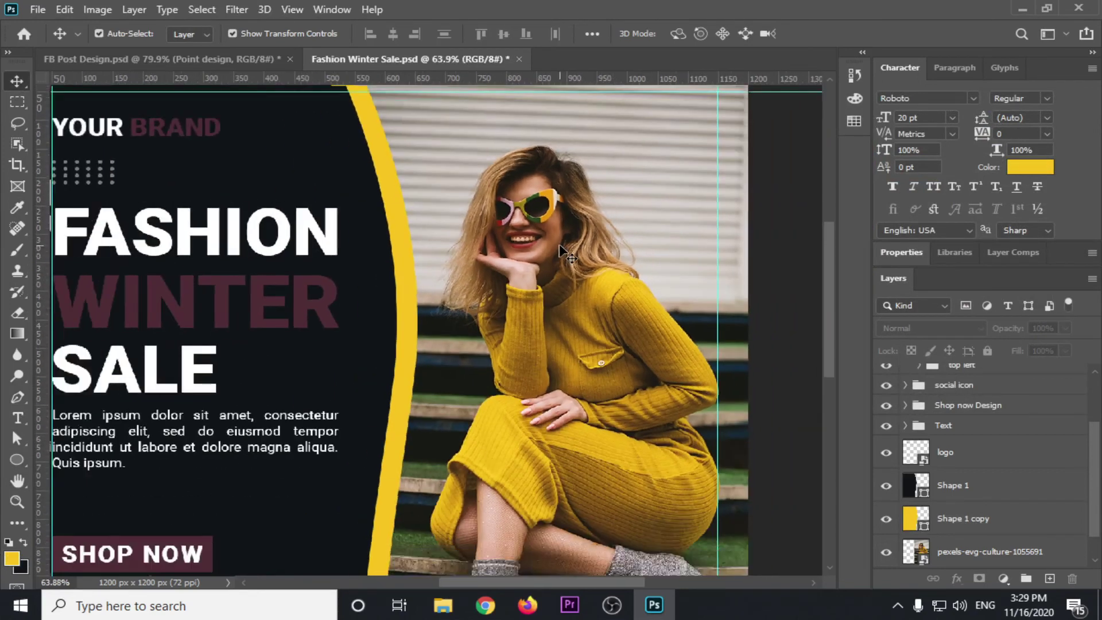
scroll(565, 253, down, 1)
scroll(695, 331, up, 1)
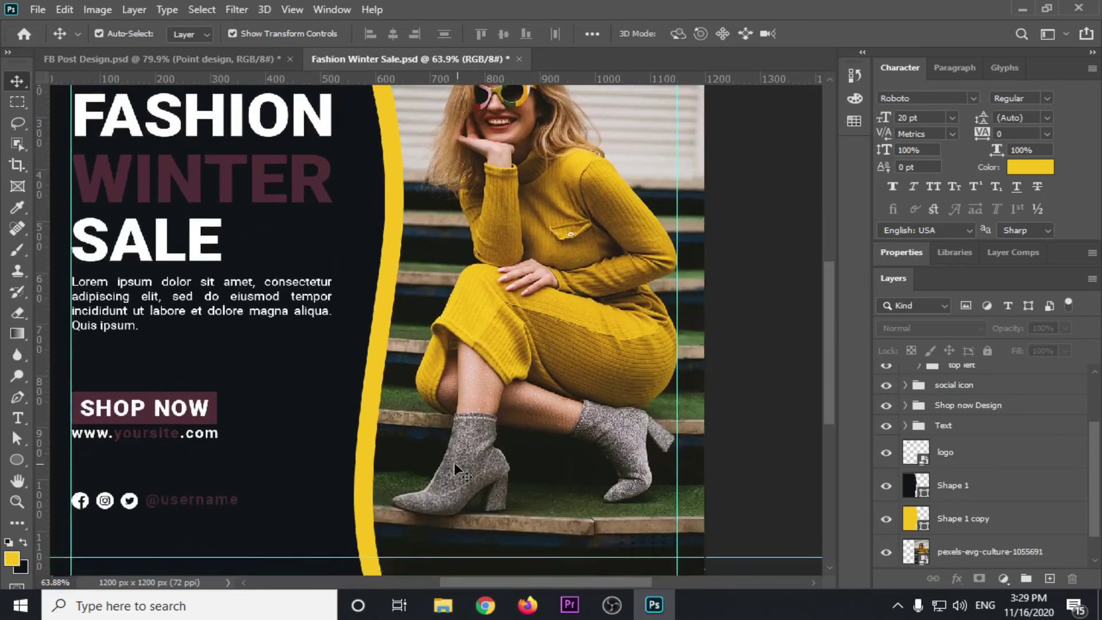
scroll(634, 315, up, 3)
key(ctrl+r)
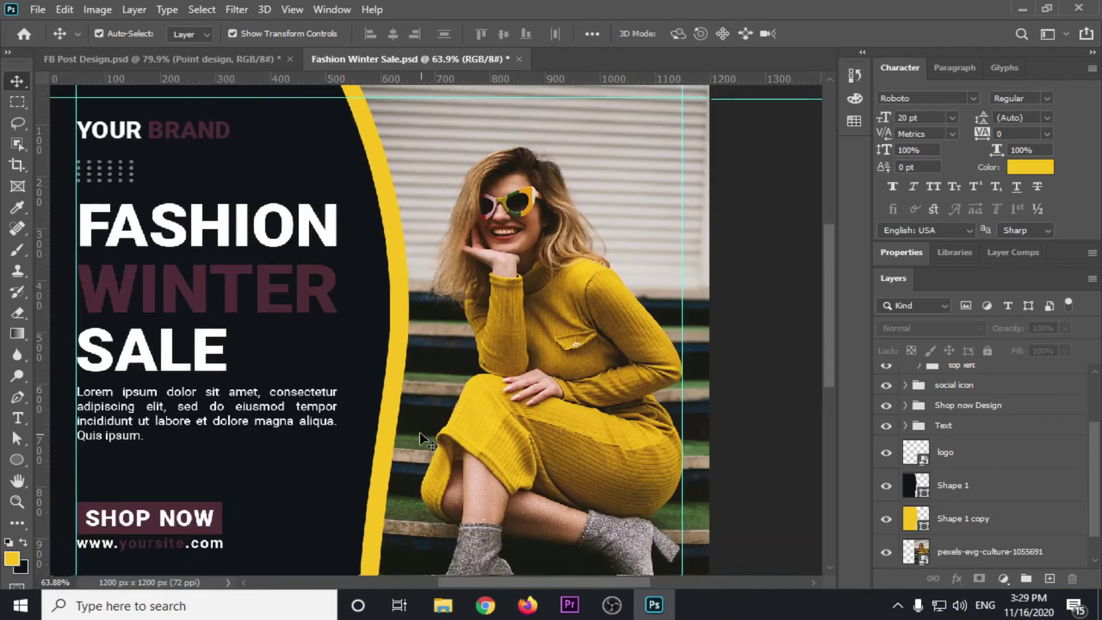
click(11, 558)
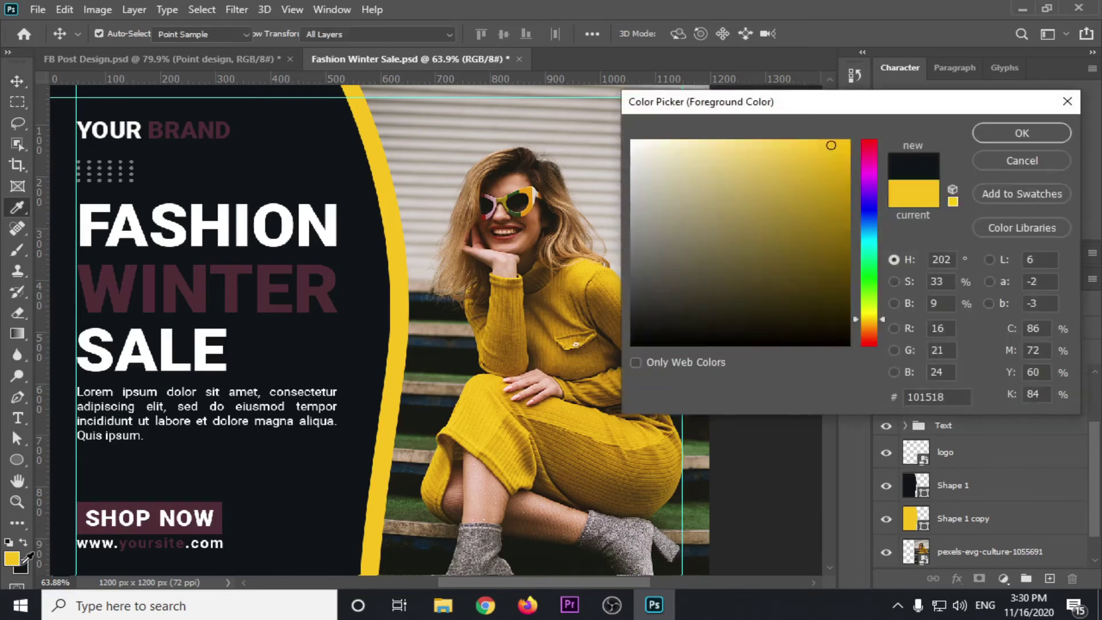
click(444, 373)
click(445, 353)
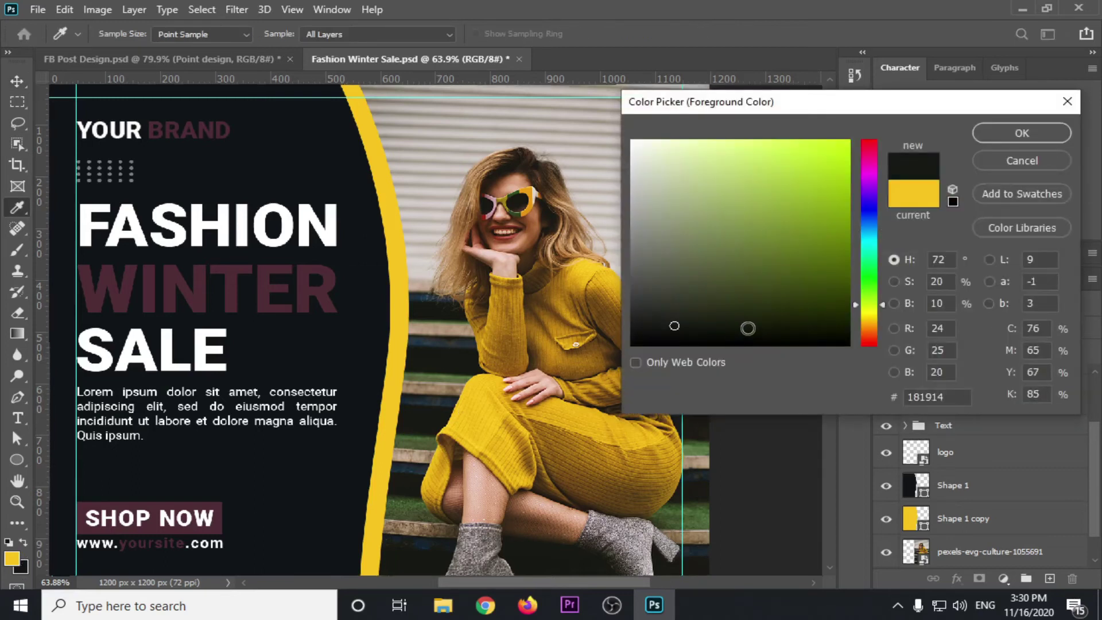
click(995, 136)
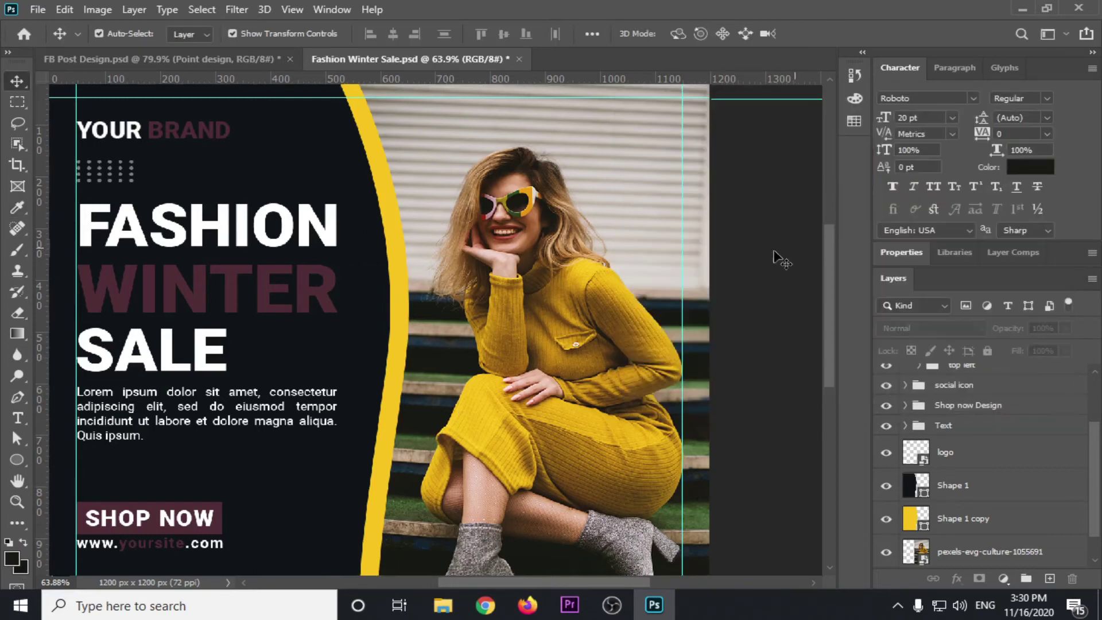
scroll(731, 287, down, 2)
scroll(732, 286, down, 1)
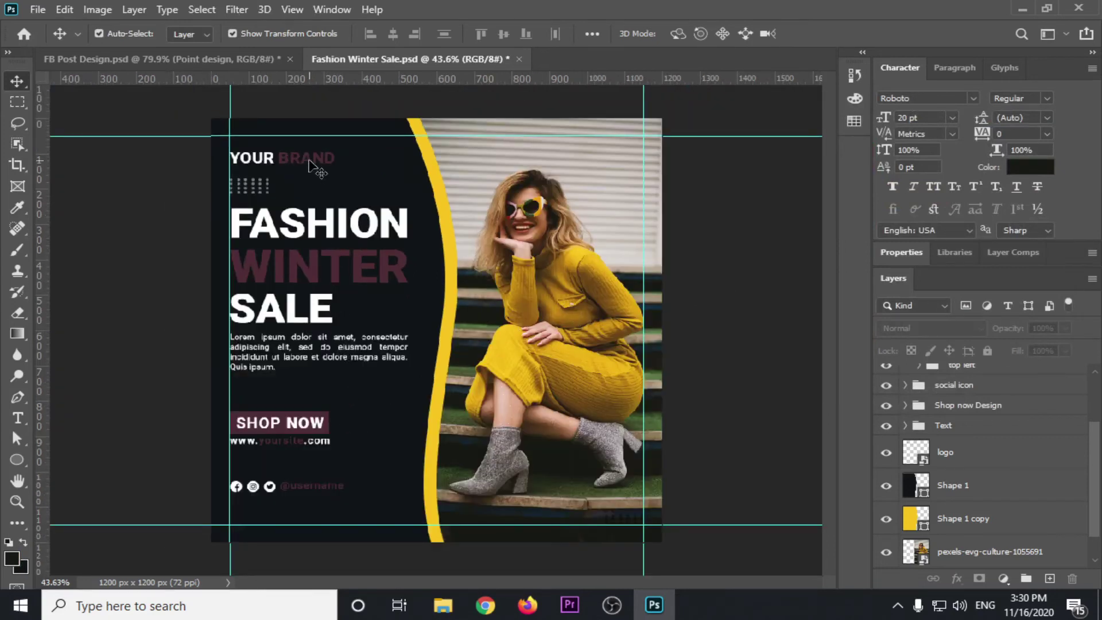
Fill the SHOP NOW button rectangle with yellow.
click(282, 438)
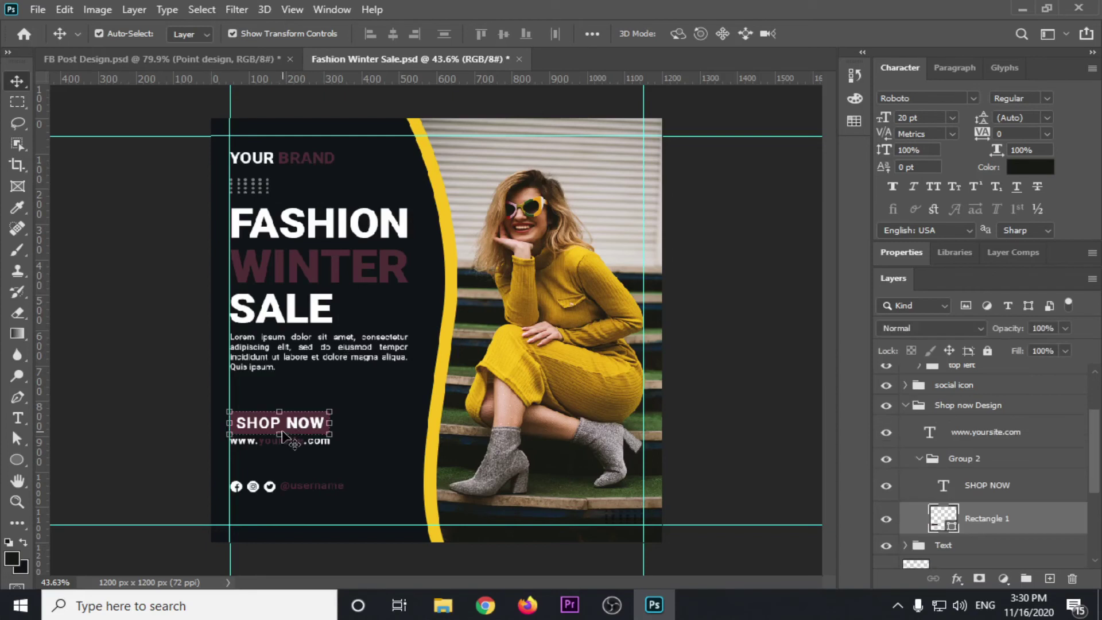
click(17, 459)
click(193, 34)
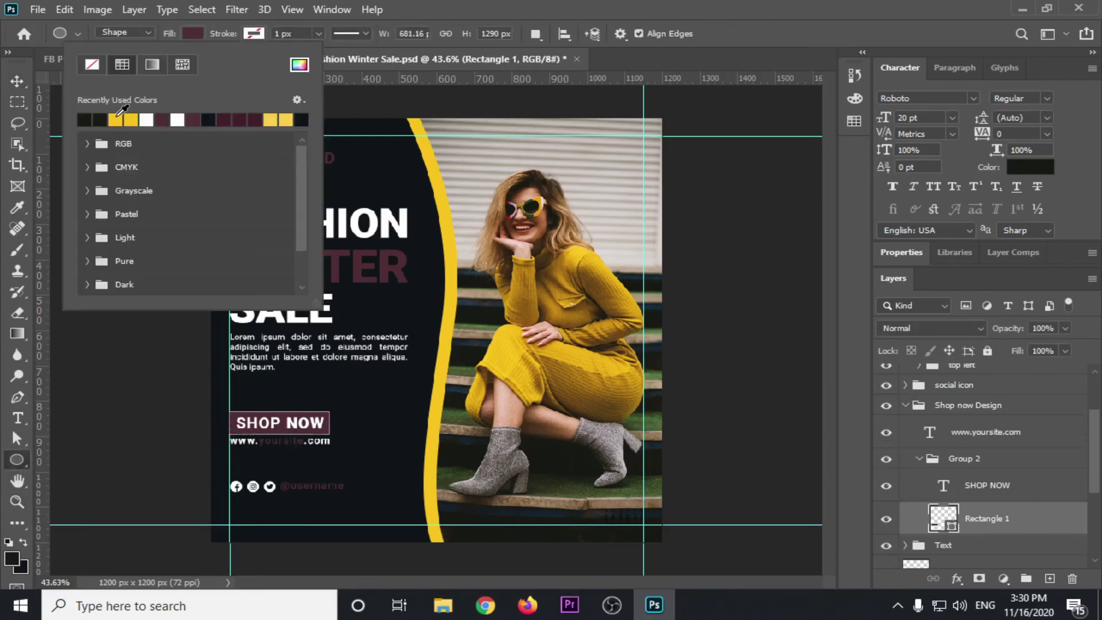
click(119, 113)
Make the SHOP NOW text dark navy #101518 and faux bold.
key(v)
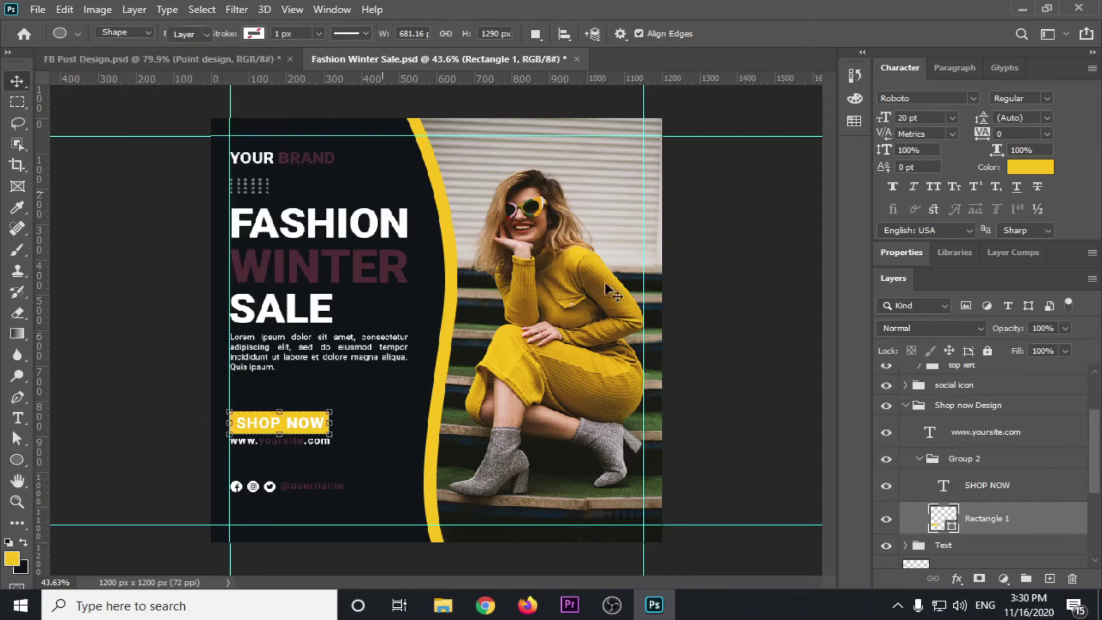
click(1001, 488)
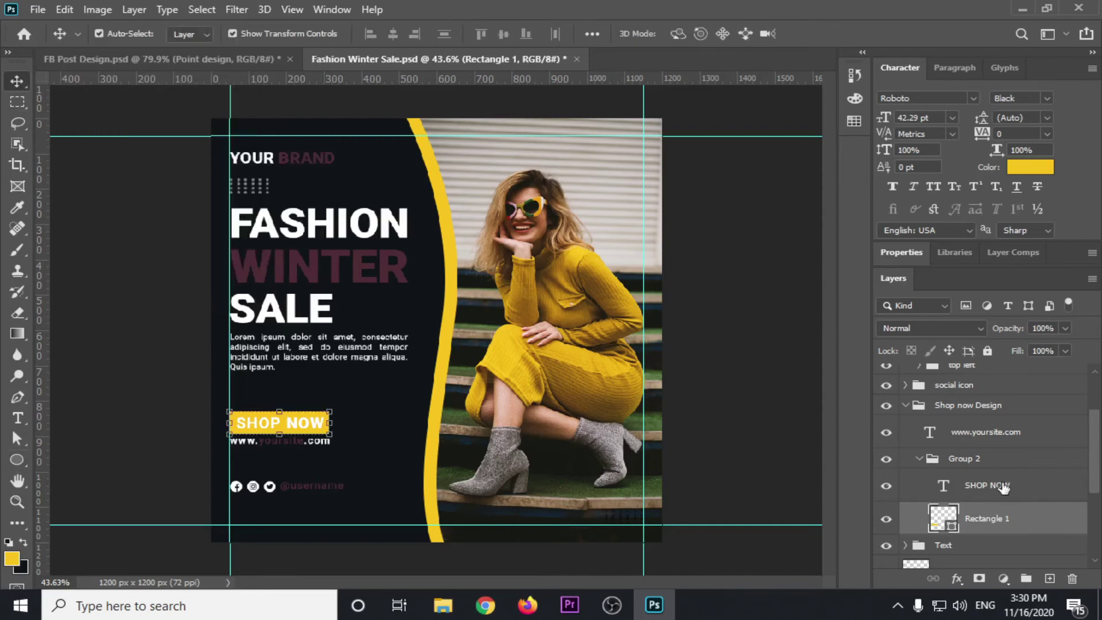
click(1037, 167)
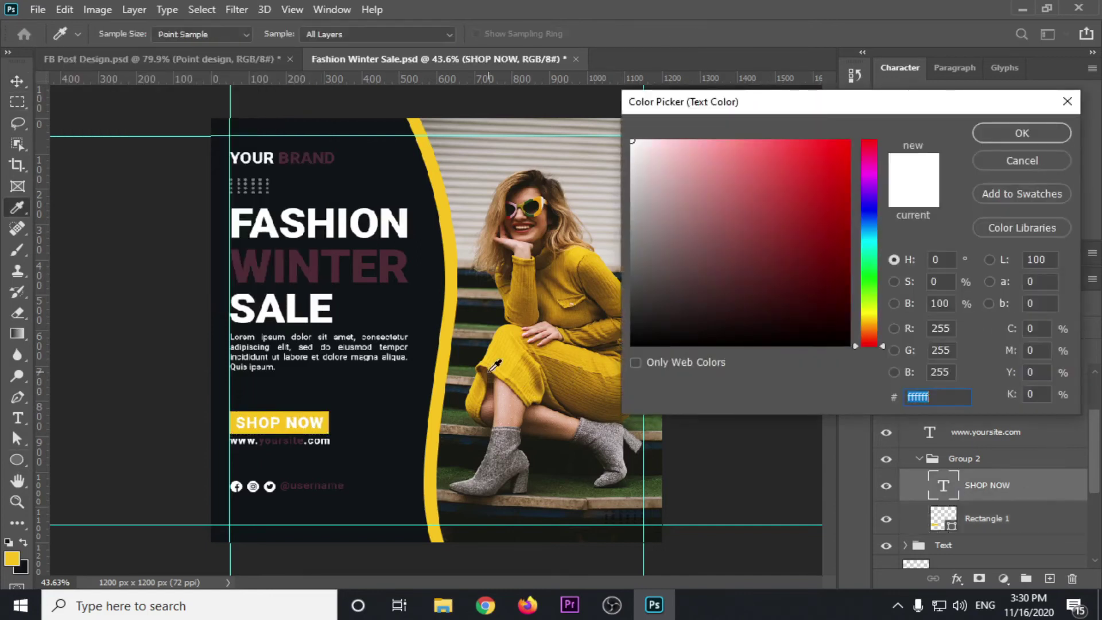
click(24, 569)
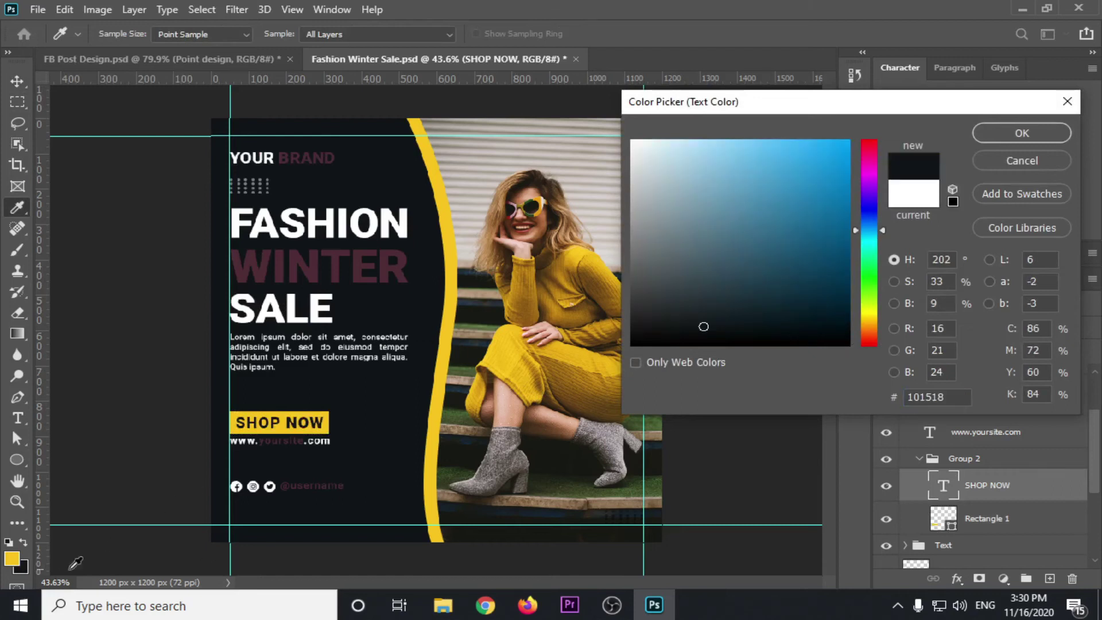
click(1021, 133)
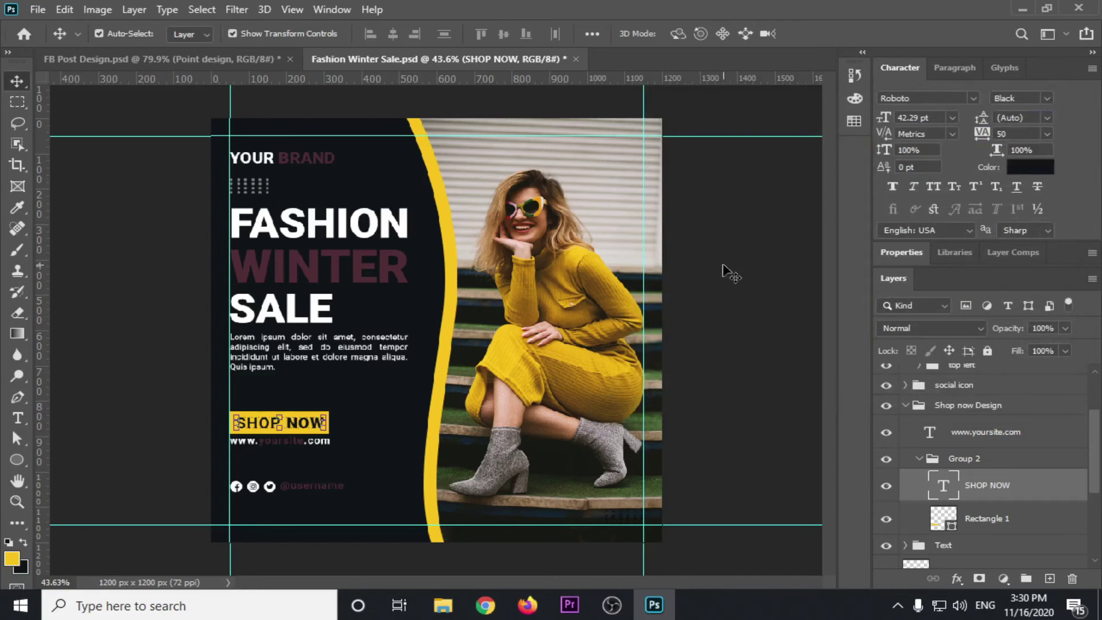
click(894, 186)
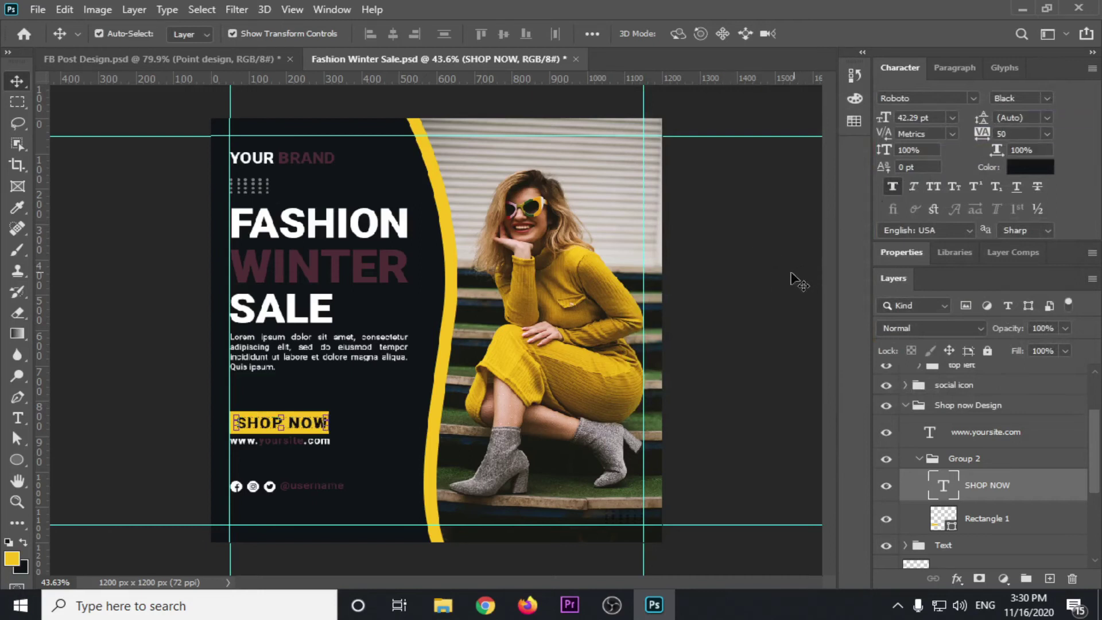
Centre the SHOP NOW text horizontally on the yellow button rectangle.
shift+click(979, 523)
click(392, 34)
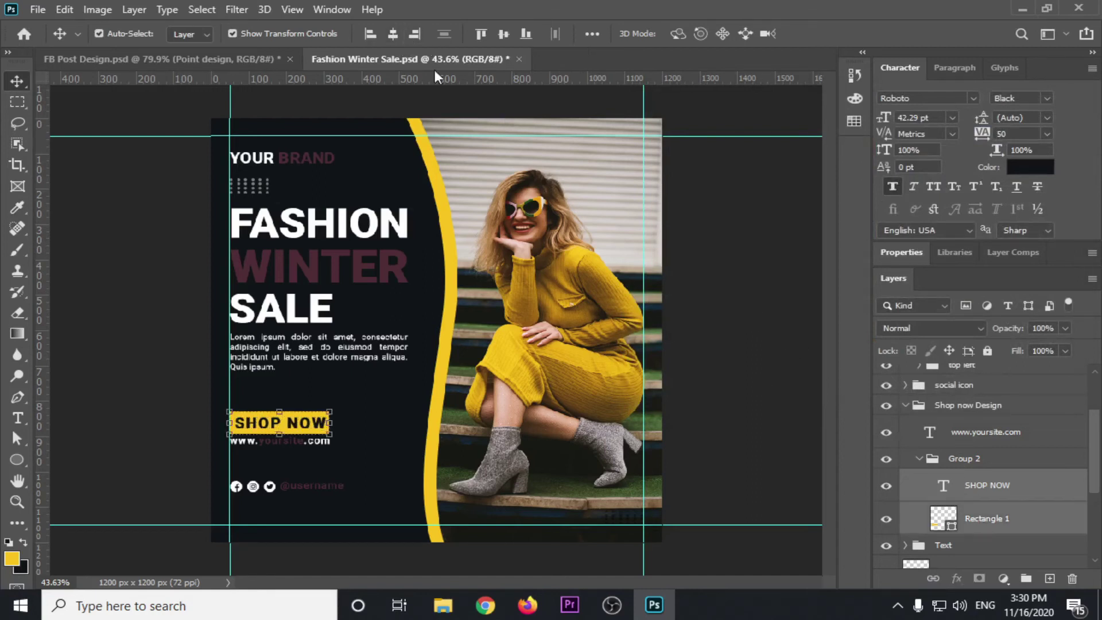
click(722, 313)
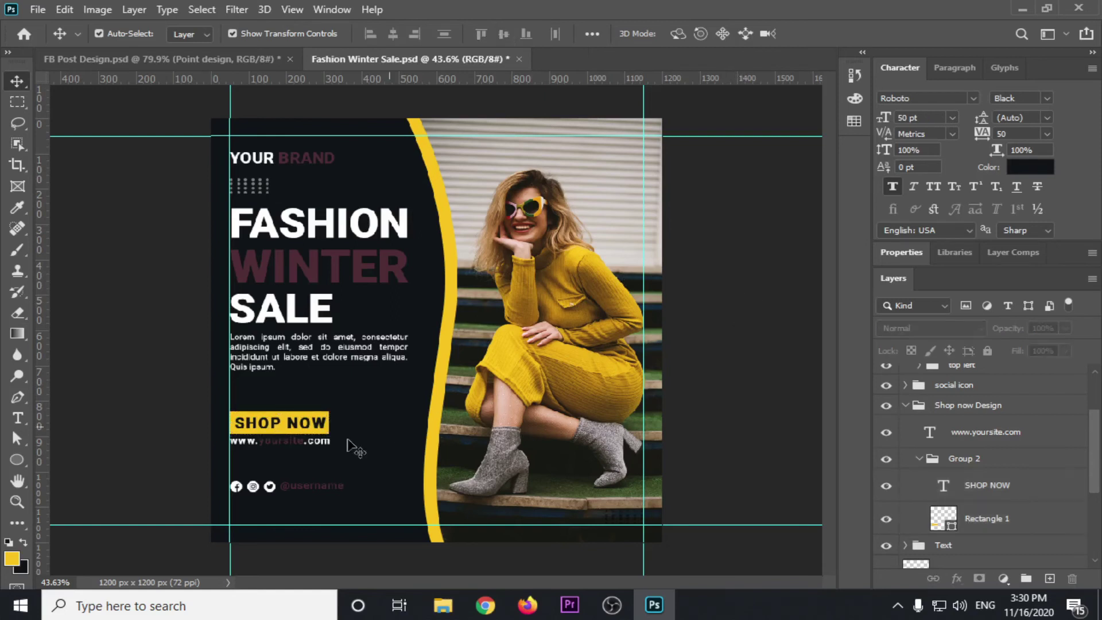
click(977, 442)
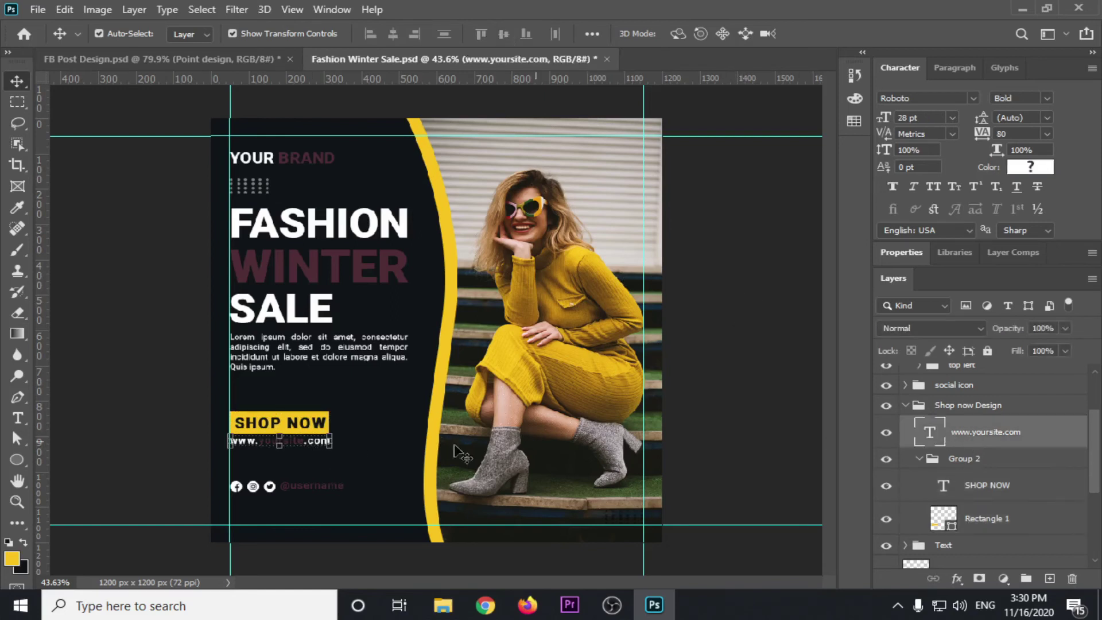
key(t)
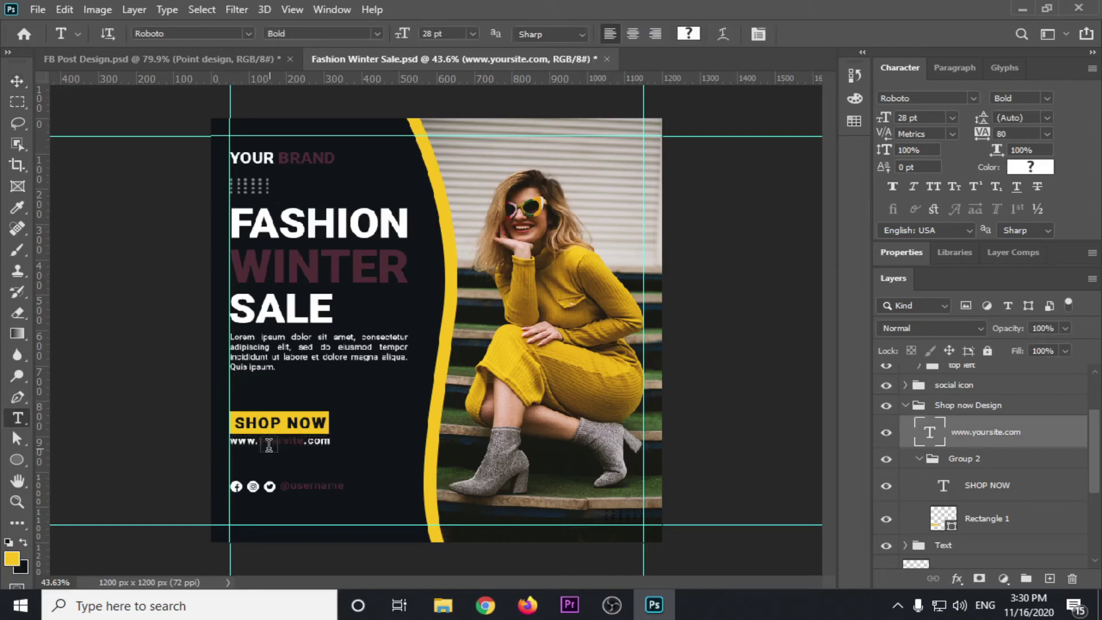
drag(260, 441, 293, 443)
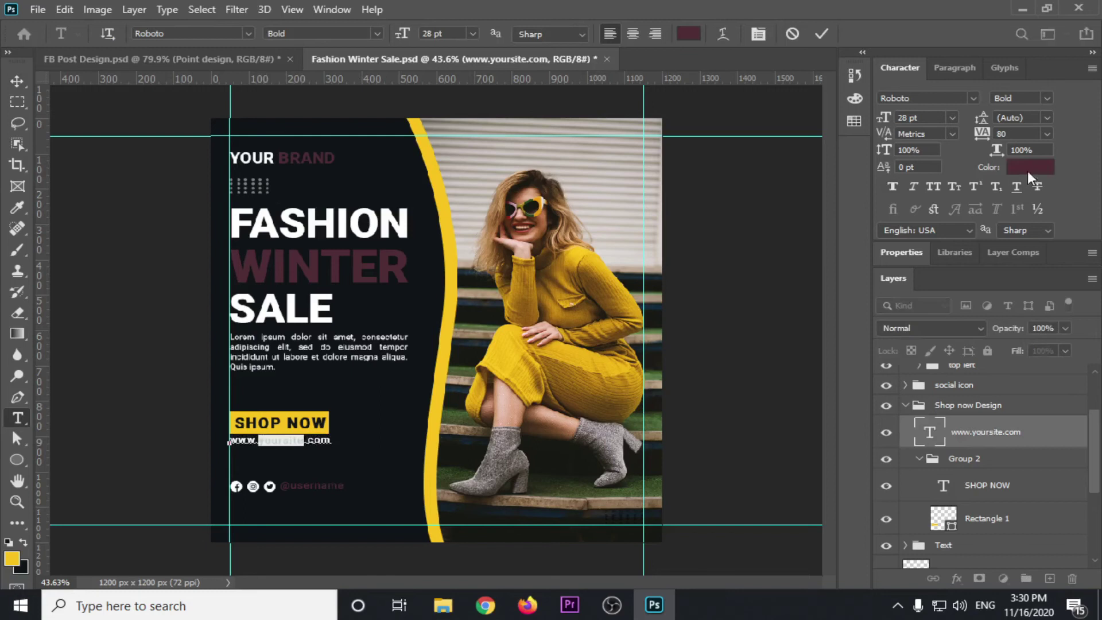
click(1028, 167)
click(438, 396)
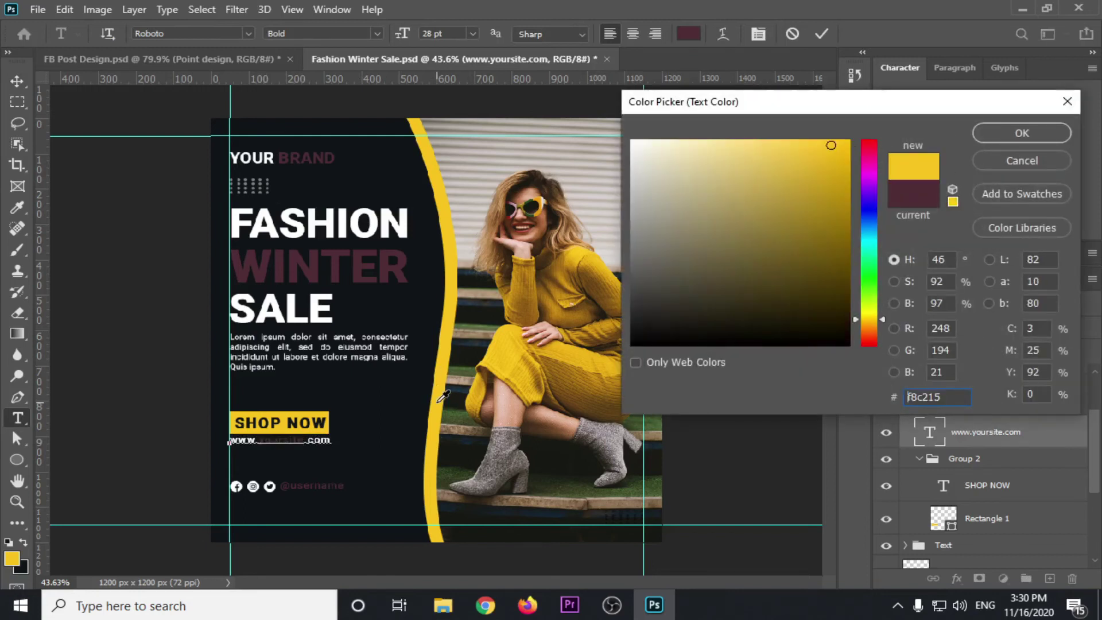
click(1017, 140)
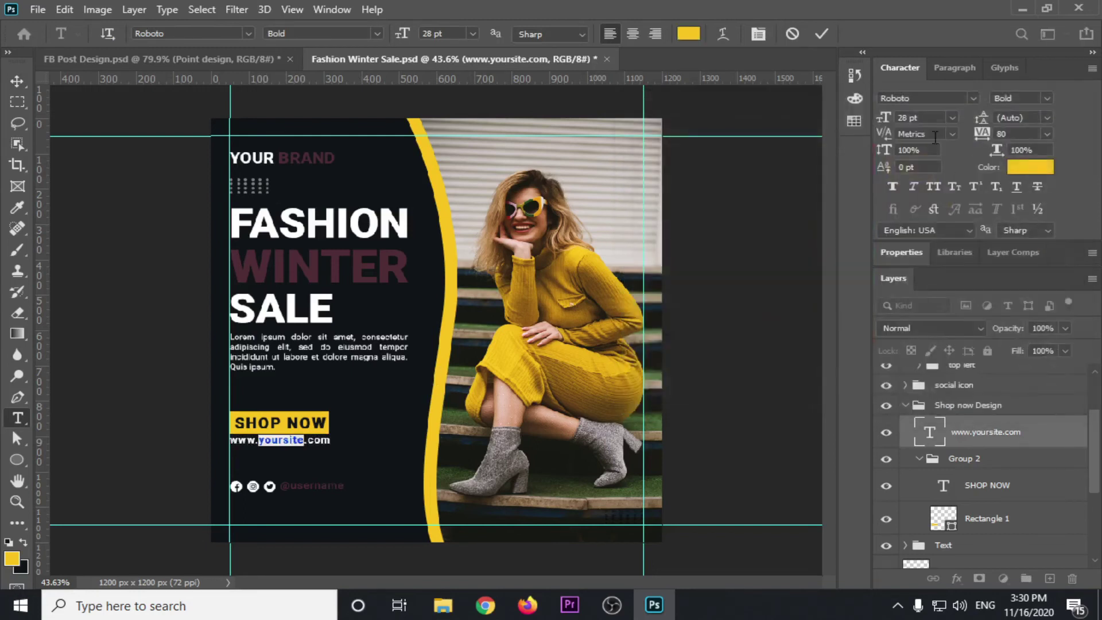
click(17, 81)
Set the social icons group's Color Overlay to the button's yellow.
click(122, 308)
click(310, 488)
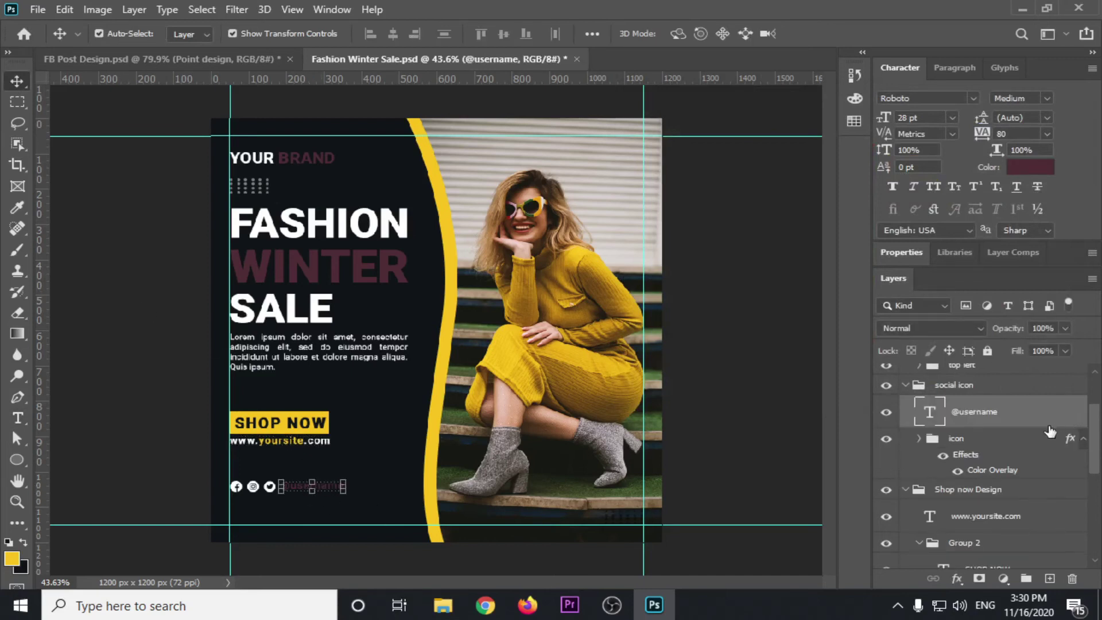
click(1013, 474)
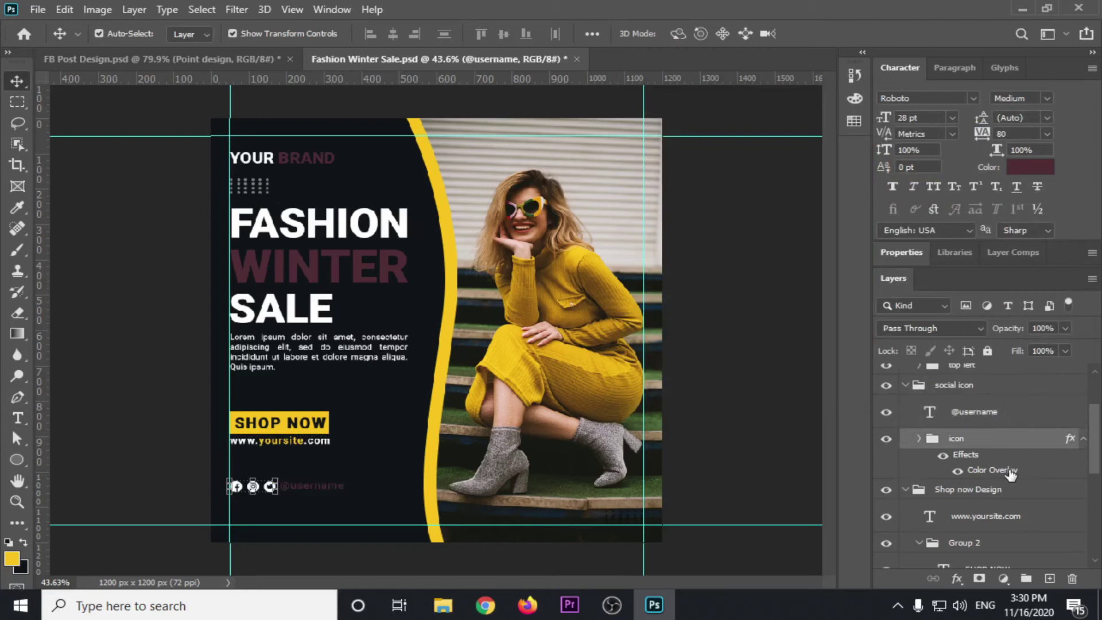
double_click(1009, 474)
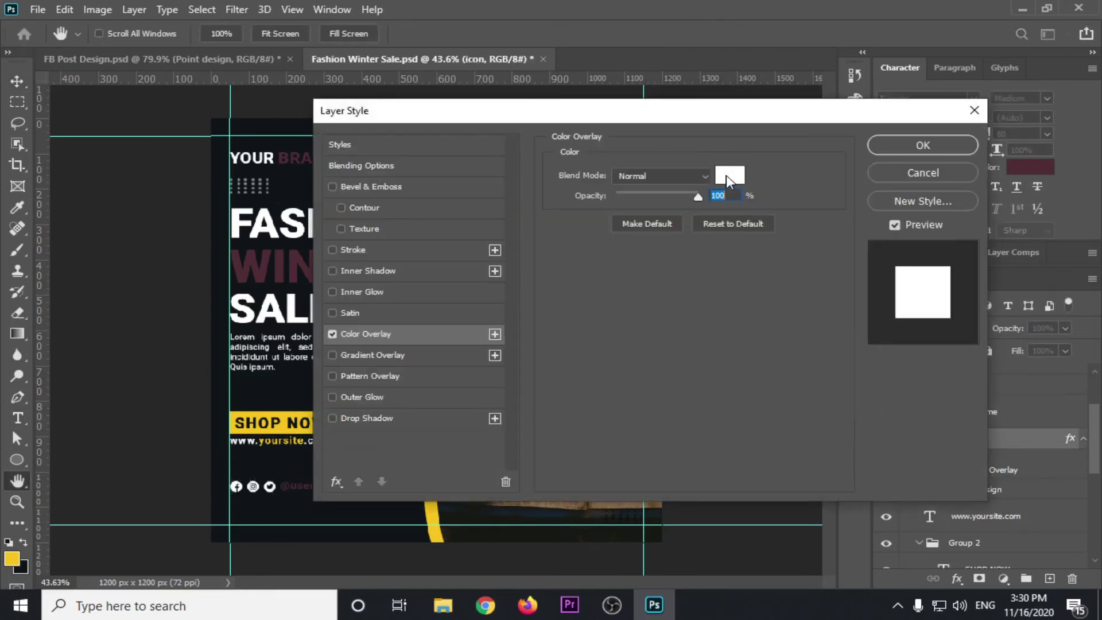
click(729, 178)
click(242, 415)
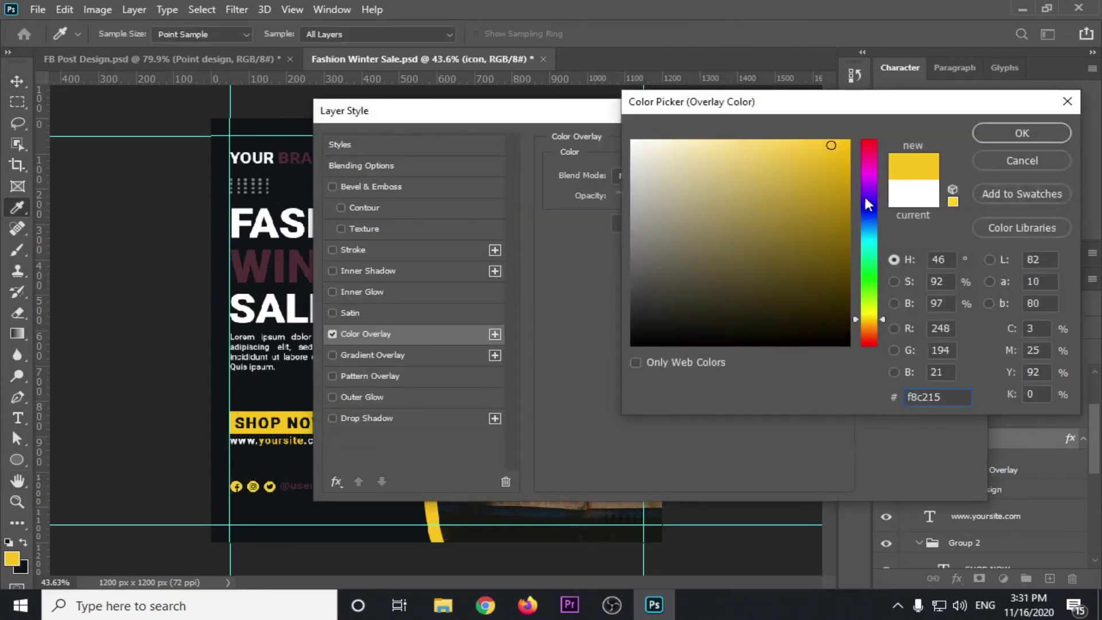
click(1003, 141)
click(921, 146)
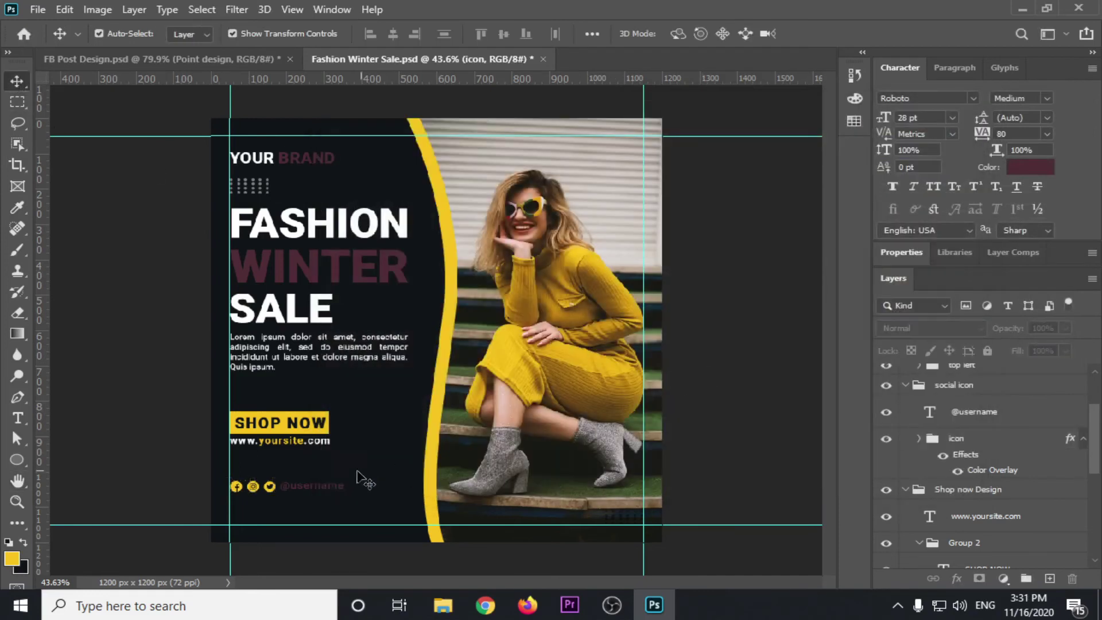
click(324, 489)
click(1030, 167)
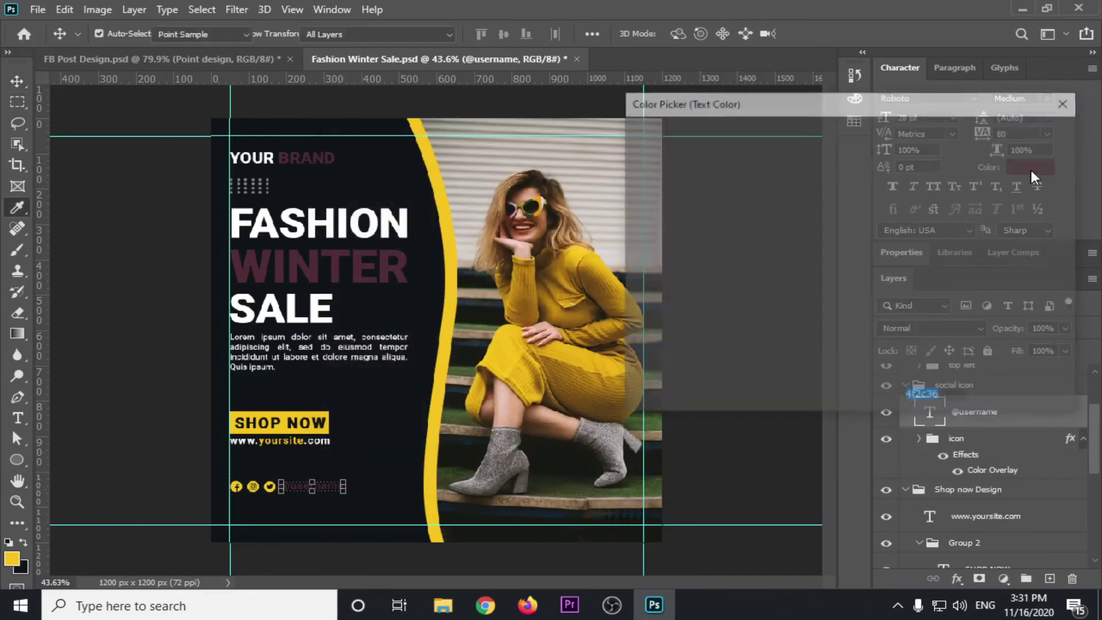
click(390, 214)
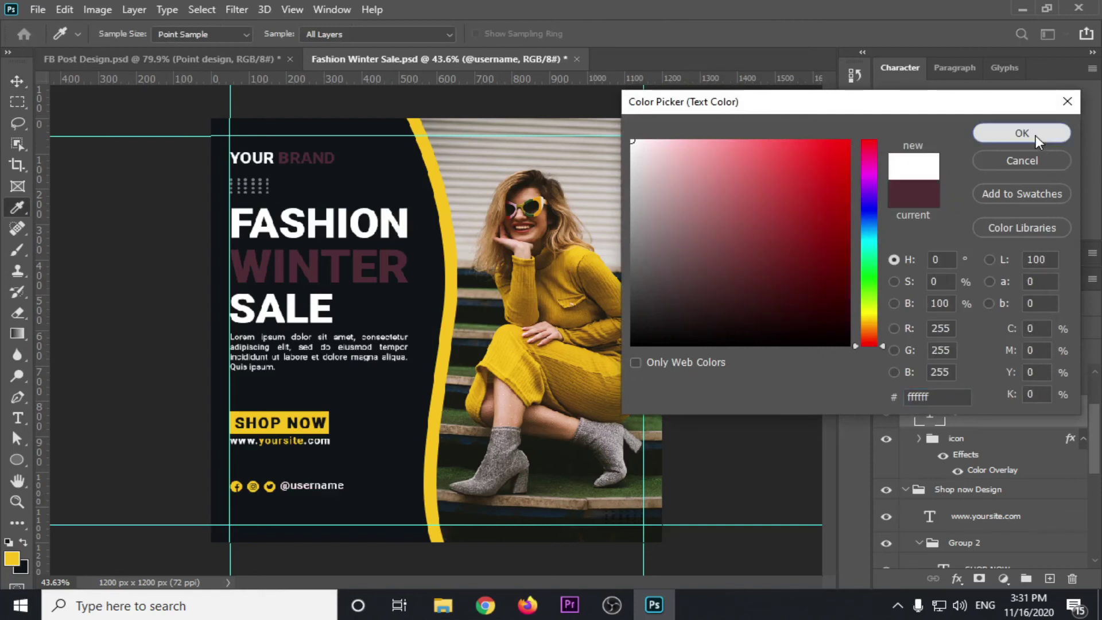
click(1021, 133)
key(v)
click(100, 221)
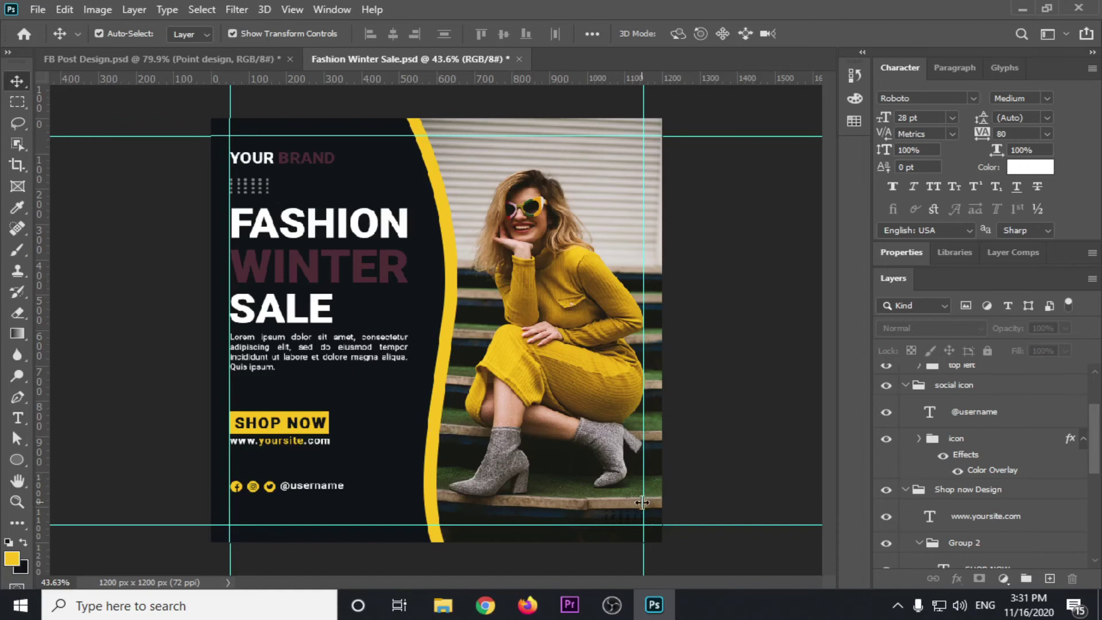
Set the bottom-right dot pattern's Color Overlay to white ffffff.
click(627, 515)
scroll(1040, 451, up, 2)
scroll(1040, 452, up, 2)
scroll(1040, 452, up, 2)
scroll(1040, 452, up, 2)
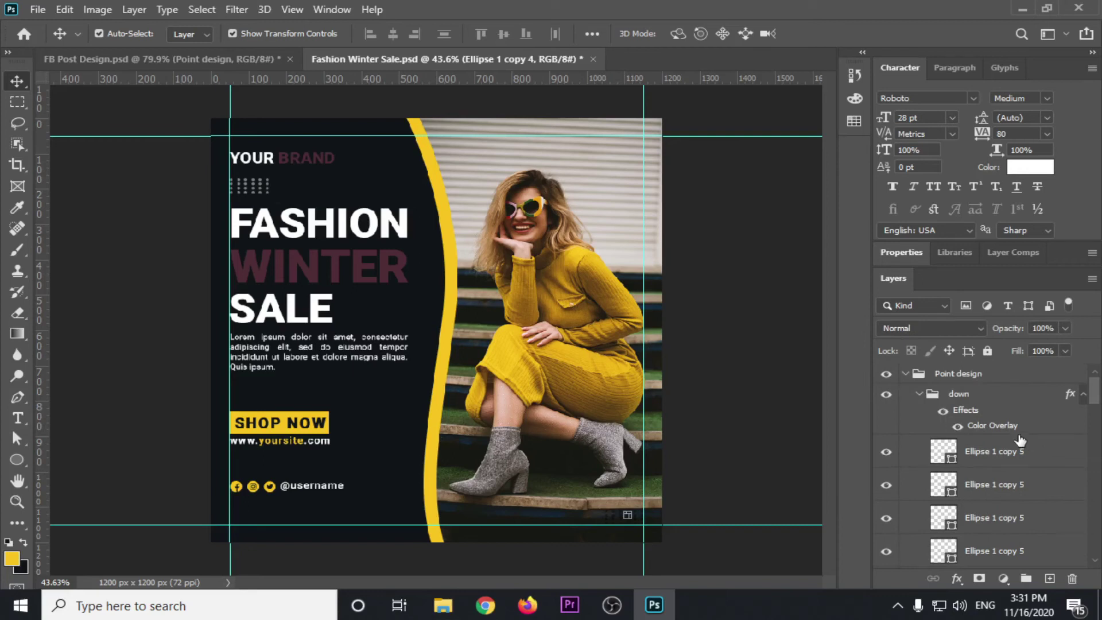
double_click(987, 426)
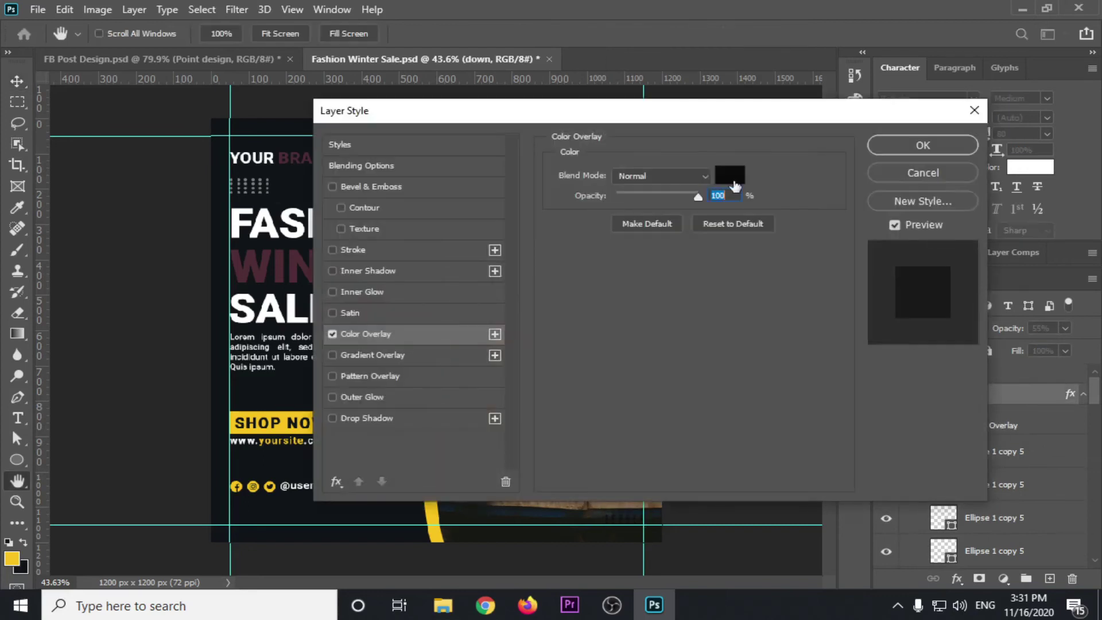
drag(648, 114, 871, 54)
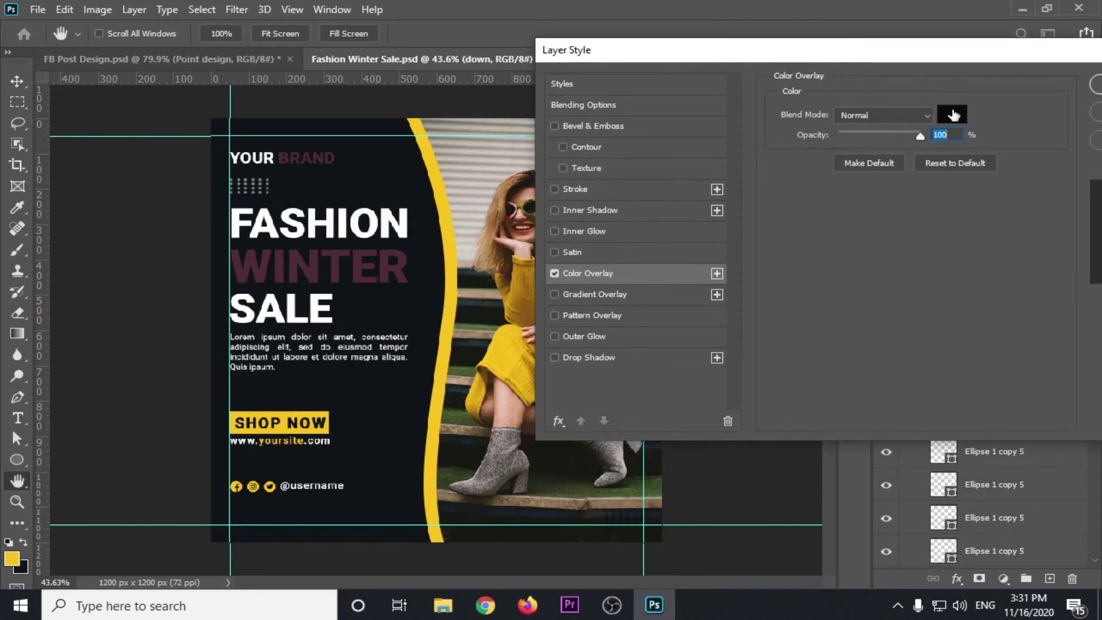
click(953, 114)
text(ffffff)
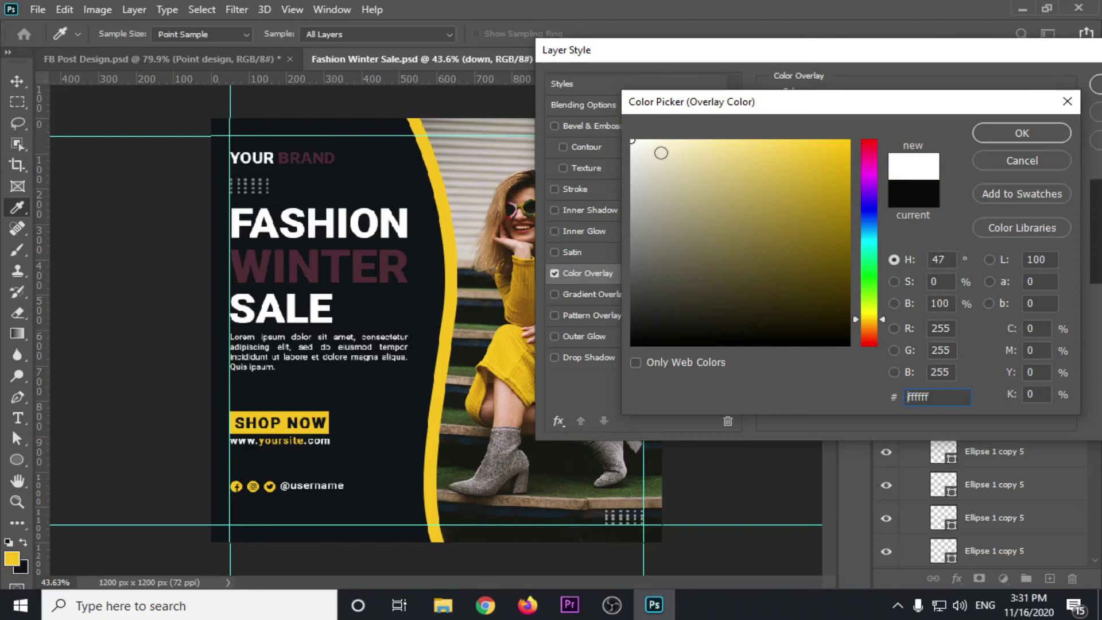
click(1017, 131)
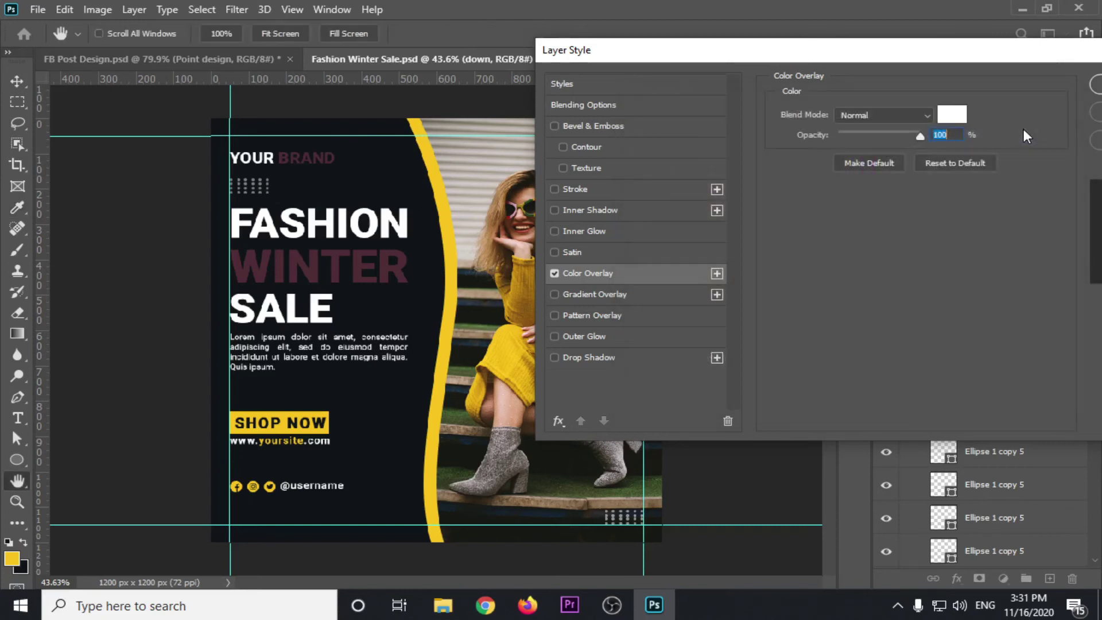
key(Return)
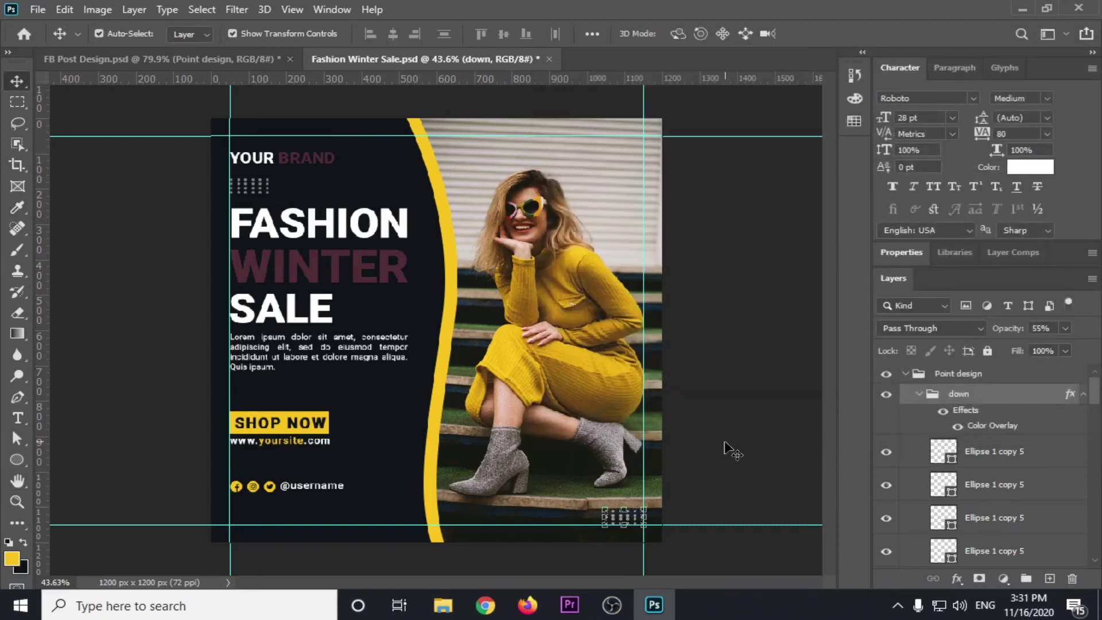
Fade the 'down' dot group below the boots from 55% to 38% opacity.
scroll(683, 539, up, 3)
scroll(683, 540, up, 2)
scroll(725, 484, up, 2)
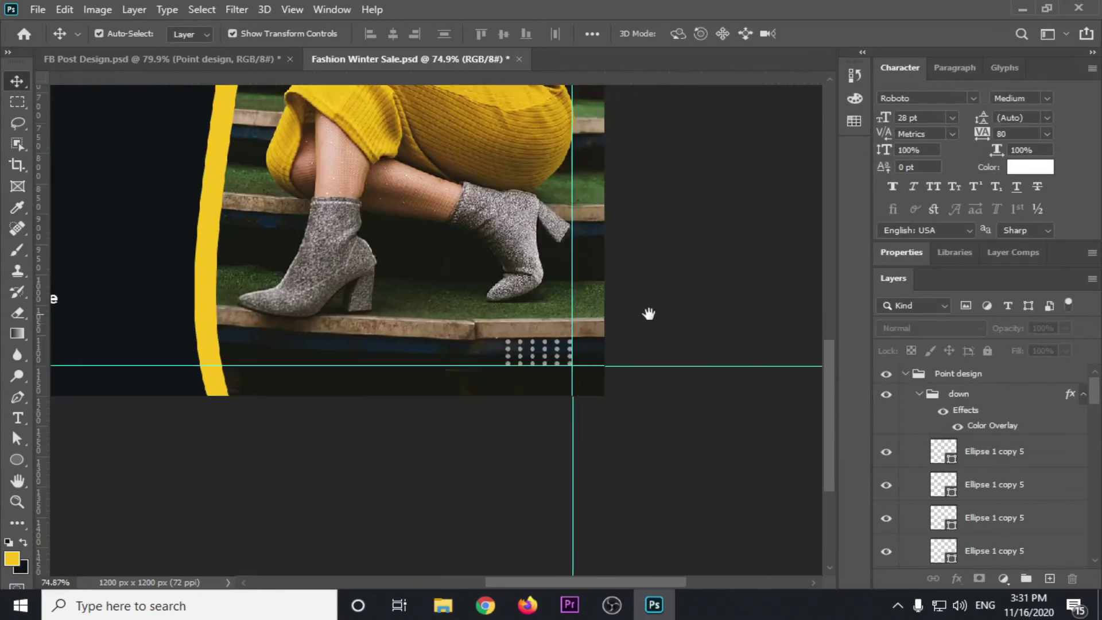
scroll(571, 365, up, 2)
click(550, 346)
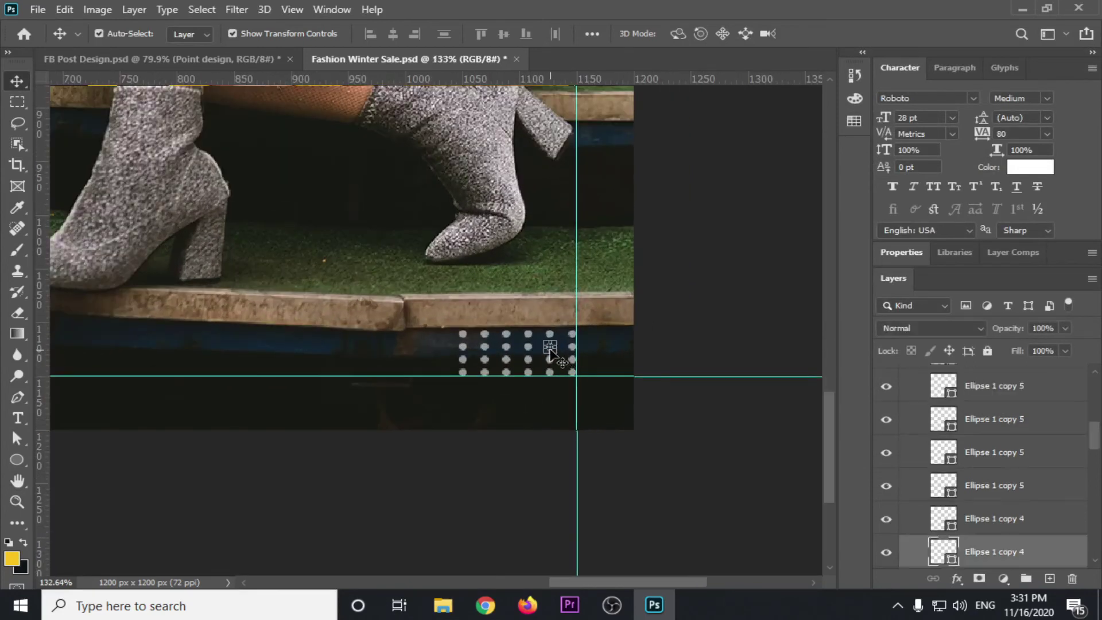
scroll(979, 412, up, 4)
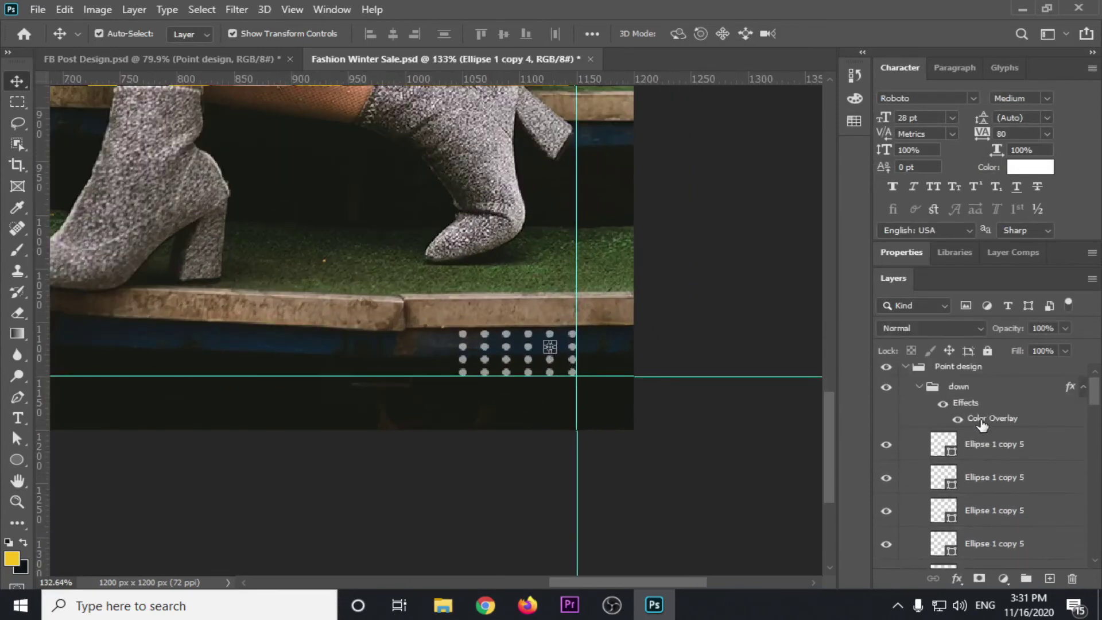
click(1011, 384)
click(1055, 327)
text(55)
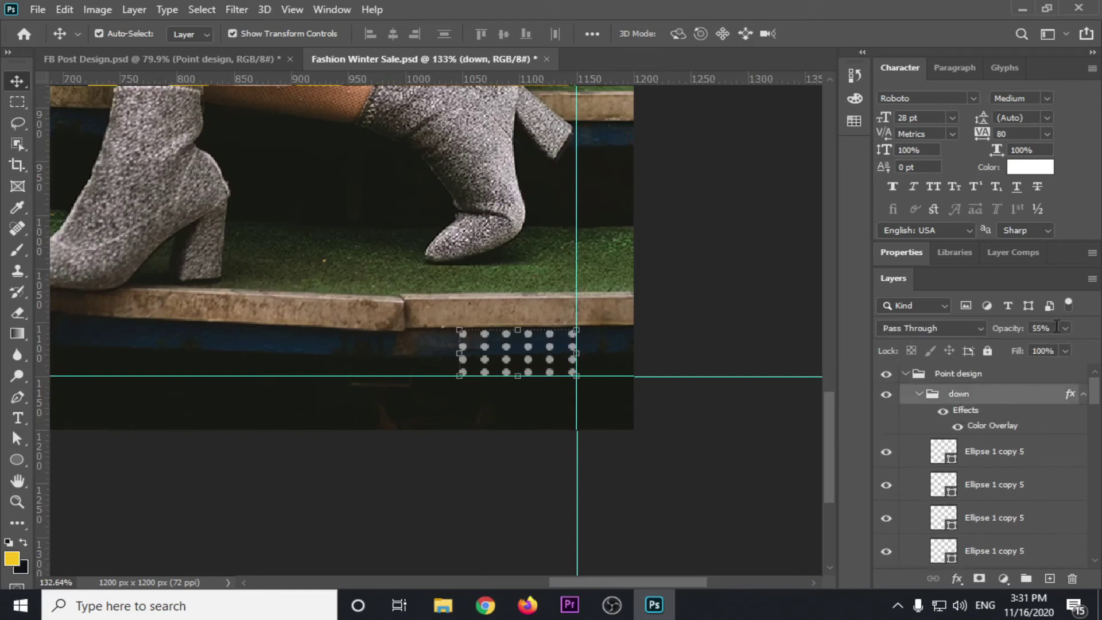
key(Down)
key(Down)
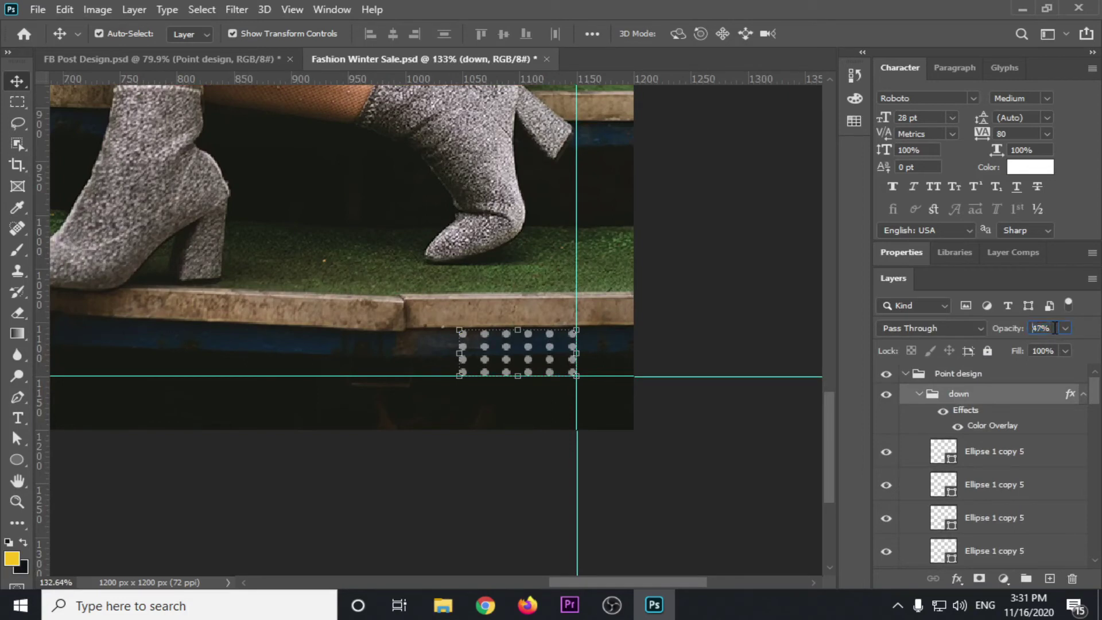
text(38)
key(Return)
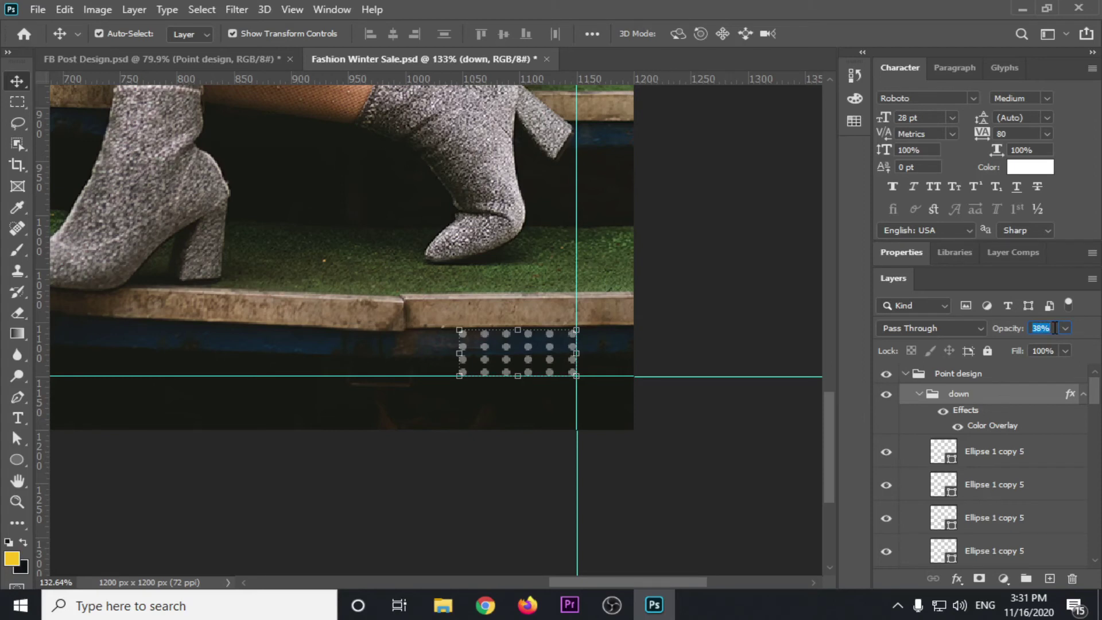
click(691, 339)
scroll(689, 339, down, 2)
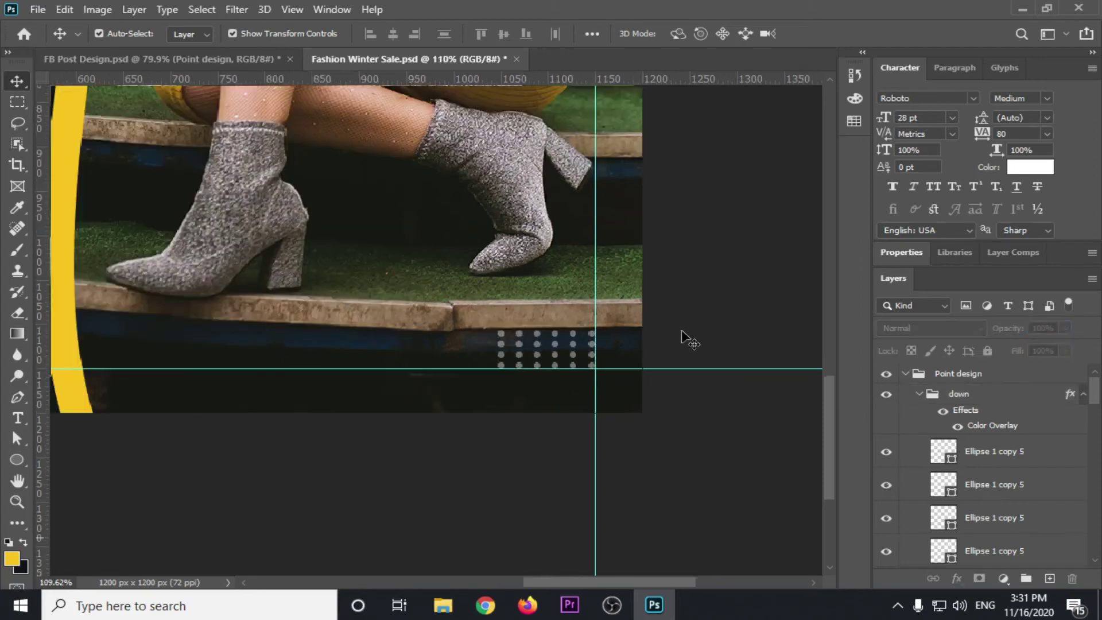
scroll(686, 337, down, 3)
scroll(686, 339, down, 2)
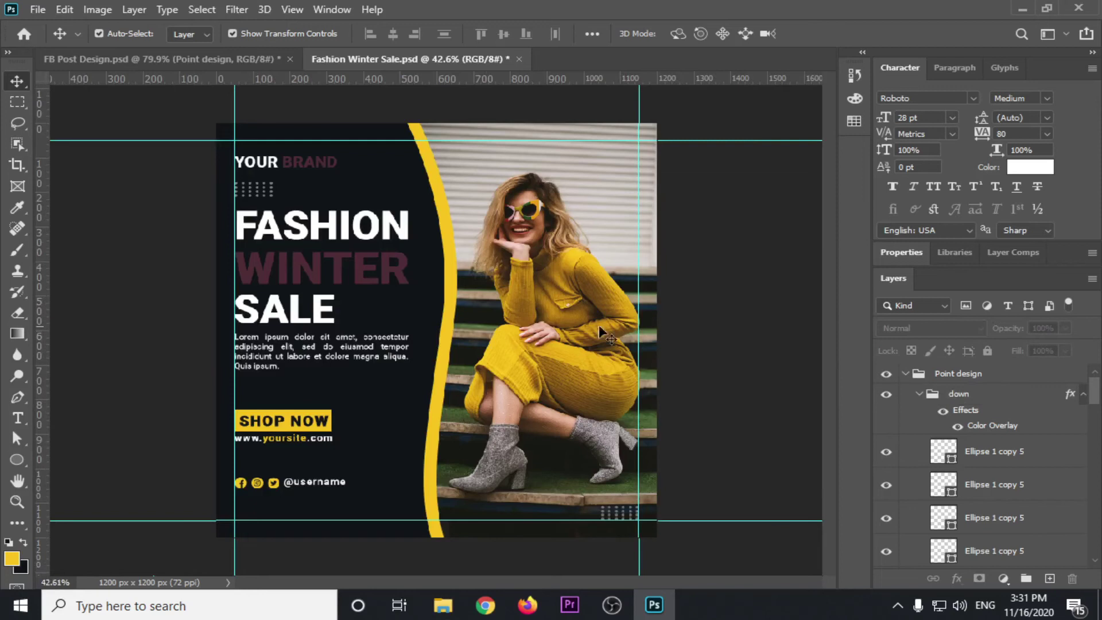
Recolour the word WINTER in the headline to yellow #f8c215.
click(321, 261)
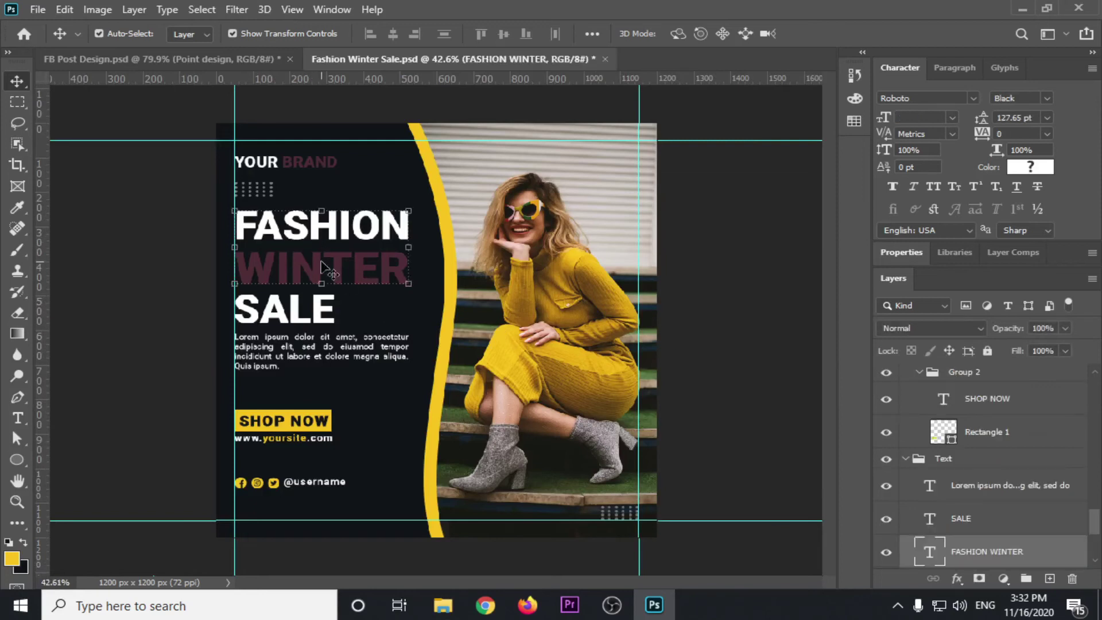
key(t)
drag(235, 266, 427, 261)
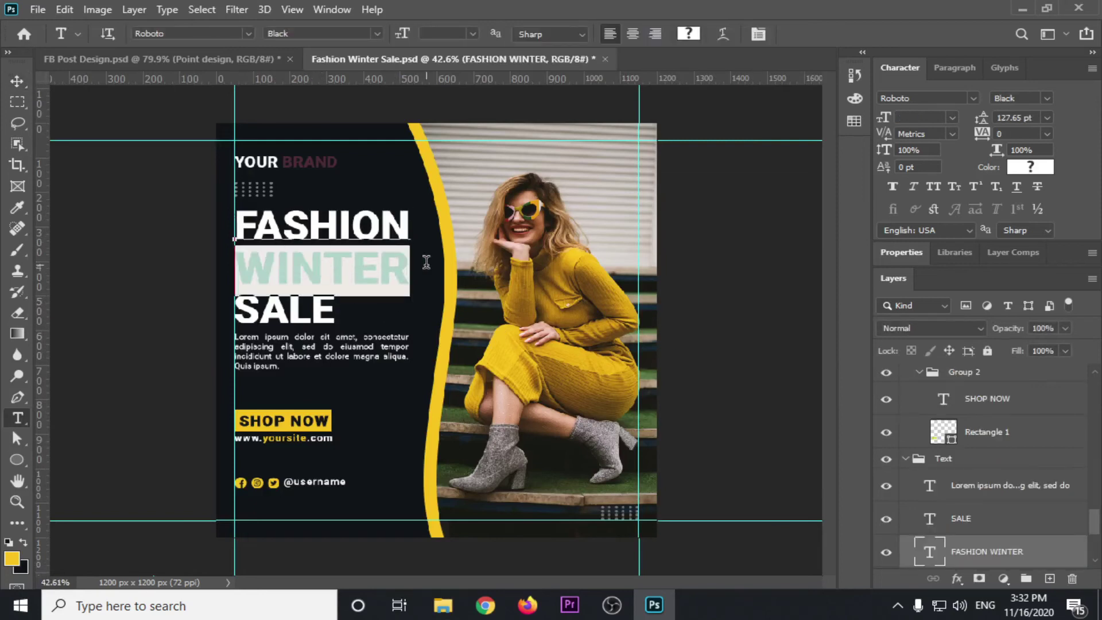
click(1030, 166)
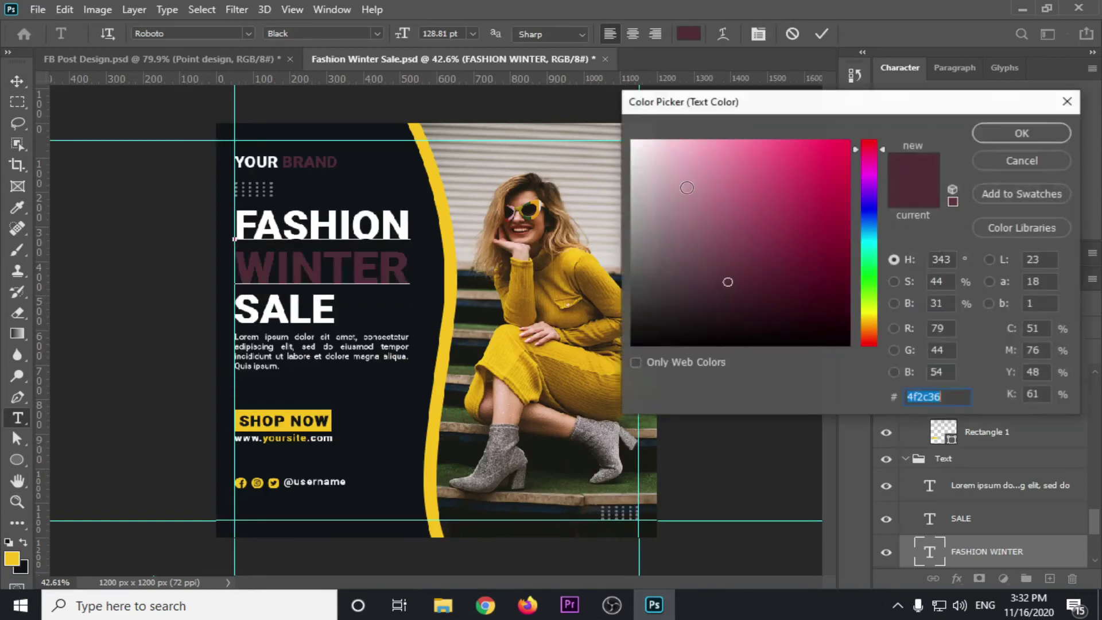
click(437, 420)
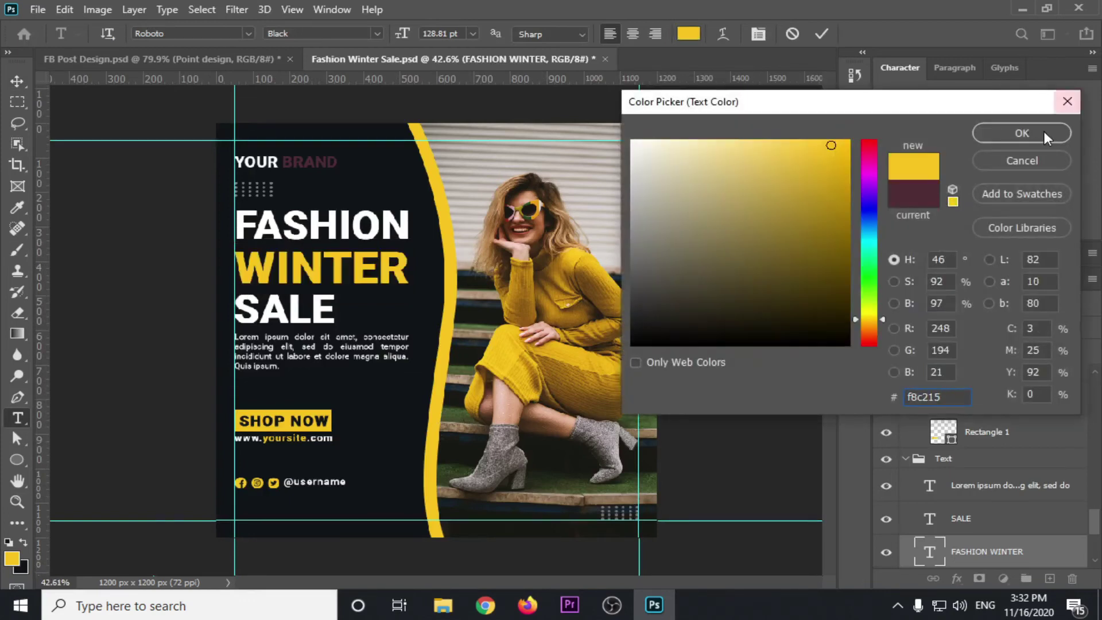
click(1021, 133)
click(18, 80)
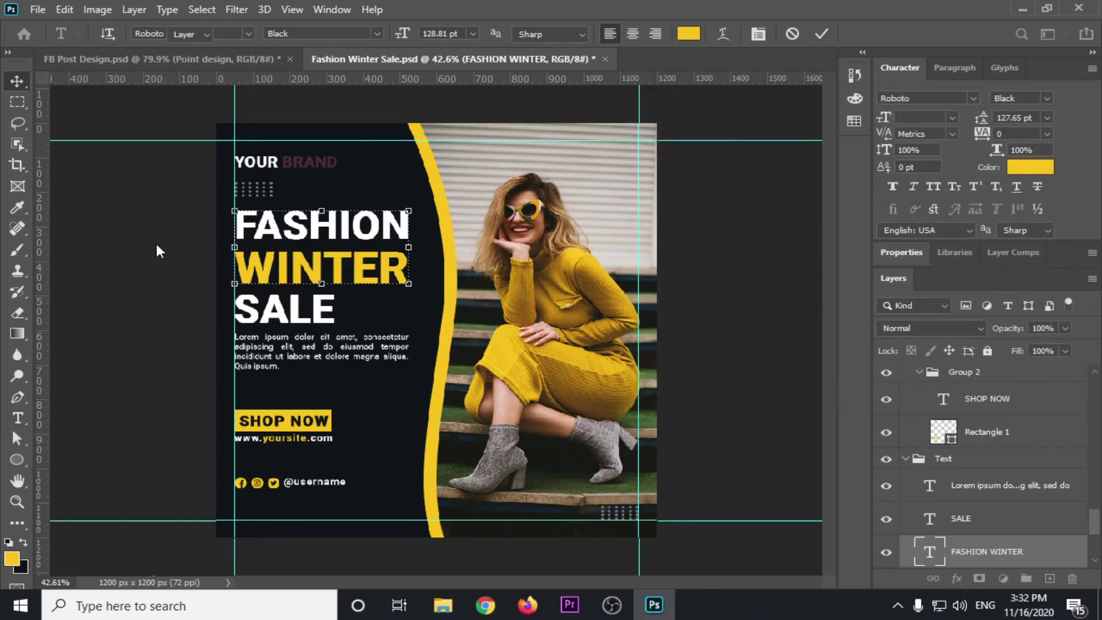
click(158, 246)
Lock both background shape layers, Shape 1 and Shape 1 copy.
scroll(942, 396, up, 2)
scroll(943, 396, up, 2)
scroll(943, 396, up, 2)
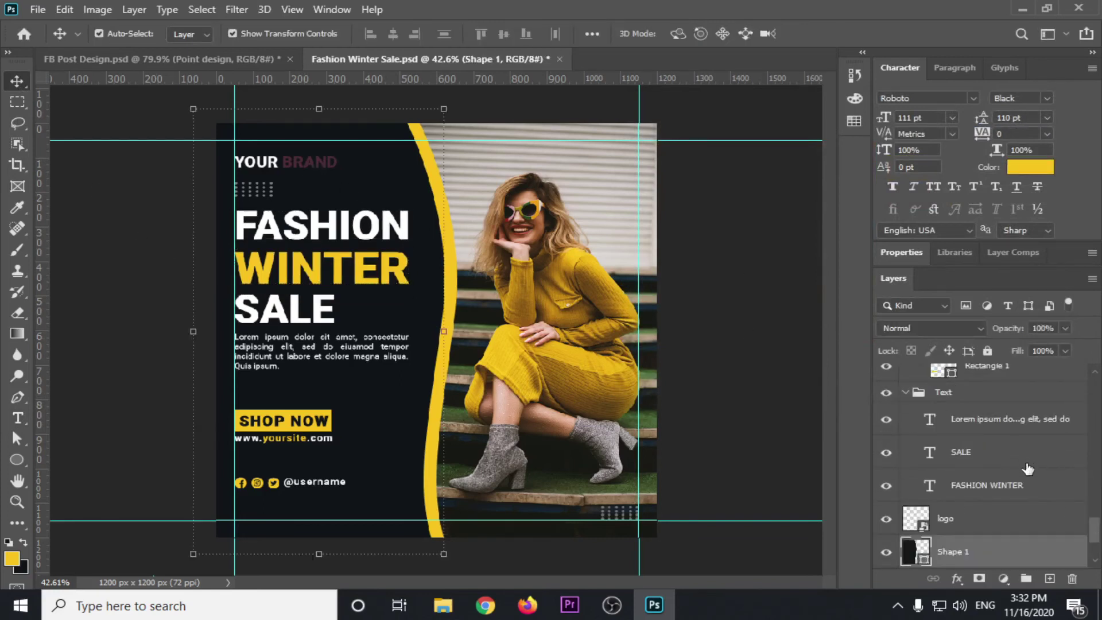
scroll(992, 498, up, 2)
scroll(992, 498, up, 3)
scroll(992, 498, up, 3)
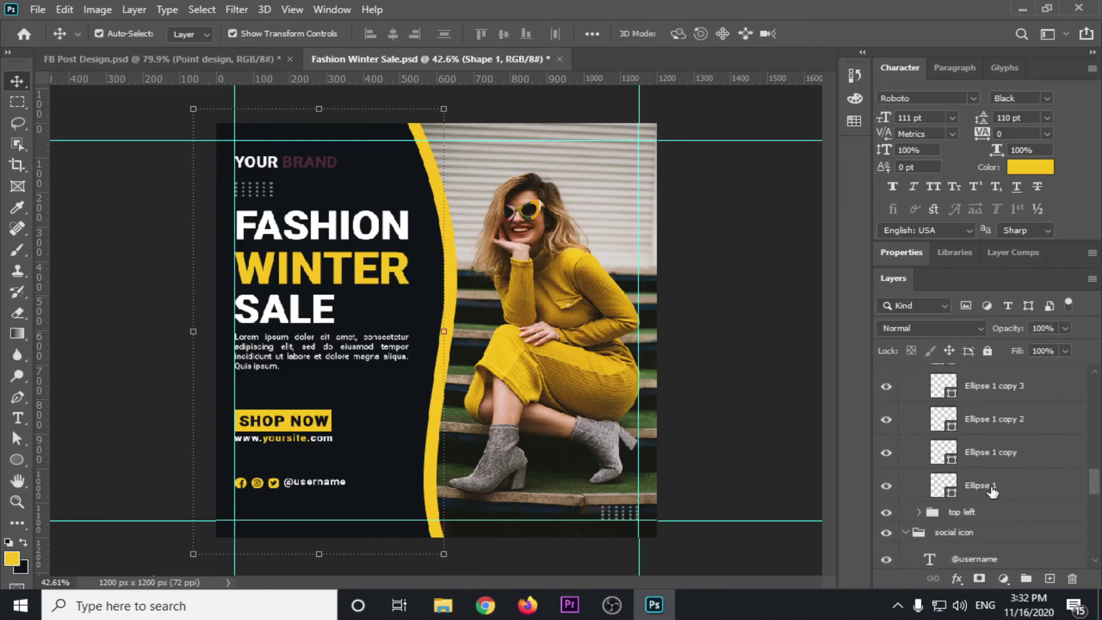
drag(1093, 475, 1096, 565)
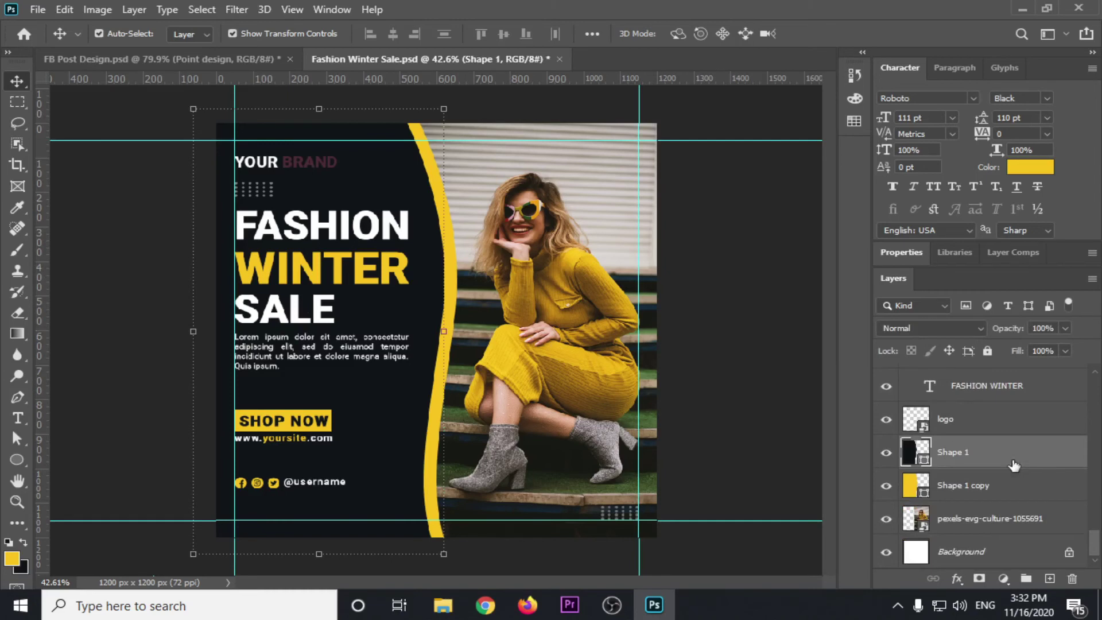
shift+click(973, 486)
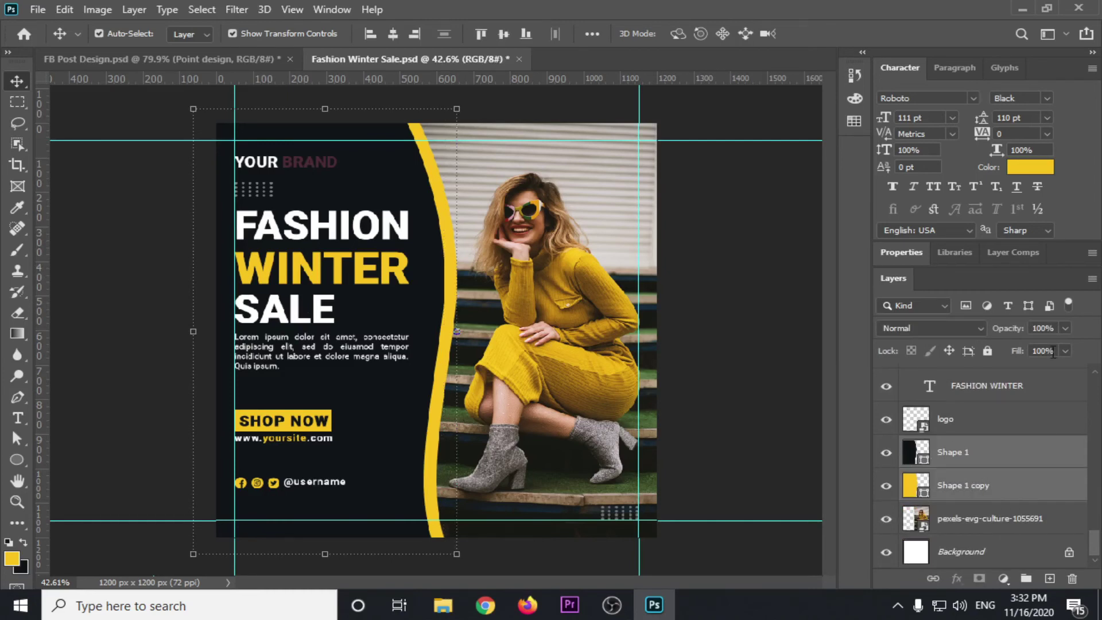
click(987, 351)
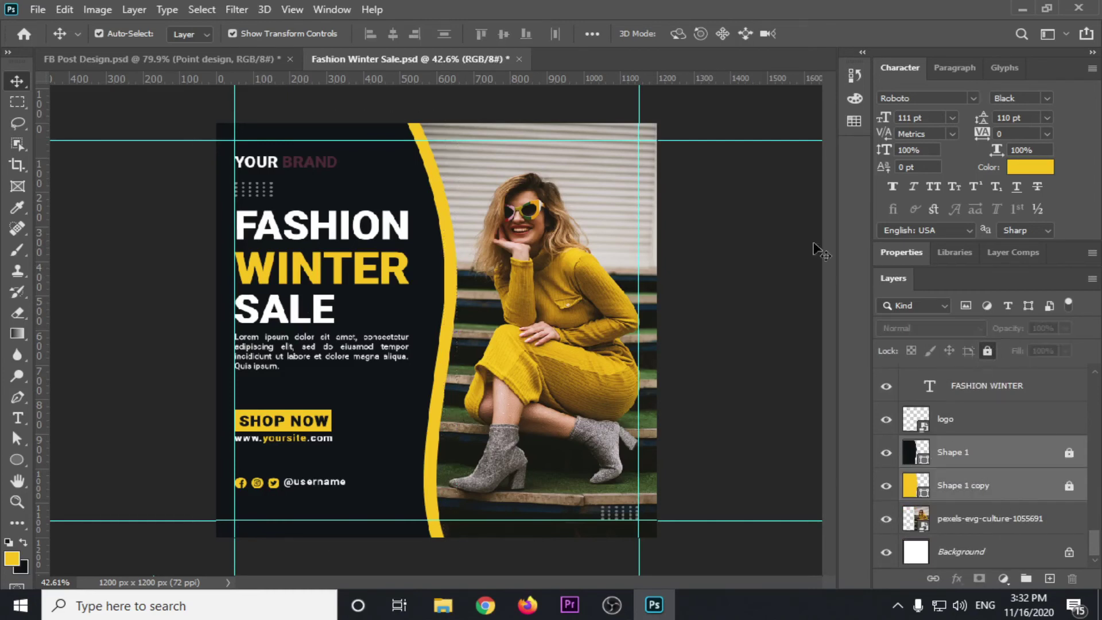
click(294, 165)
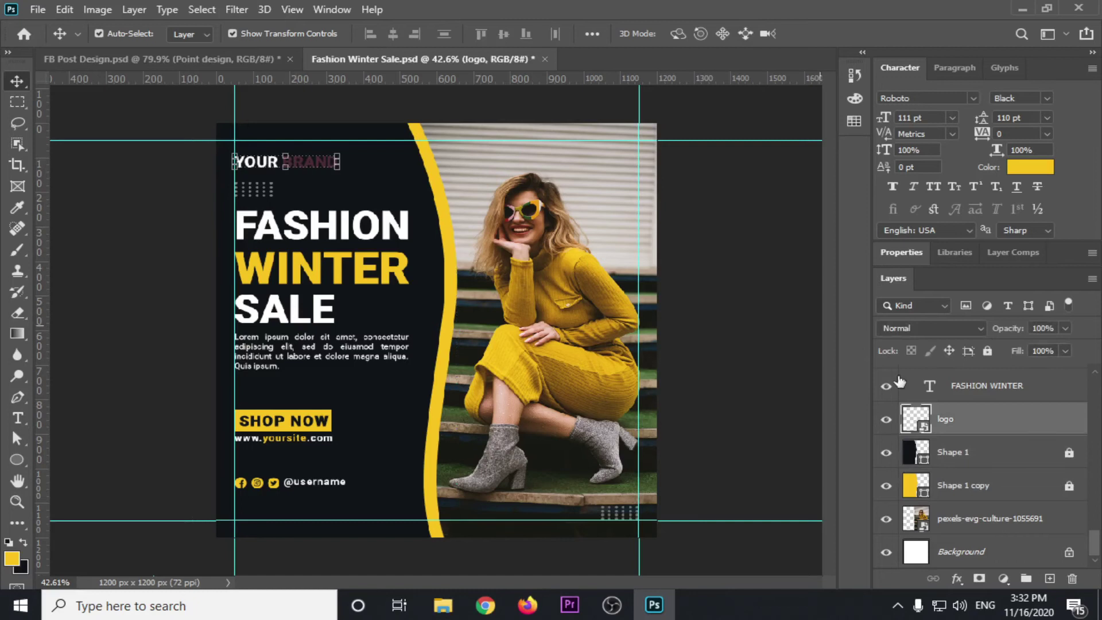
Recolour BRAND inside the logo smart object to yellow #f8c215, then close it.
double_click(914, 418)
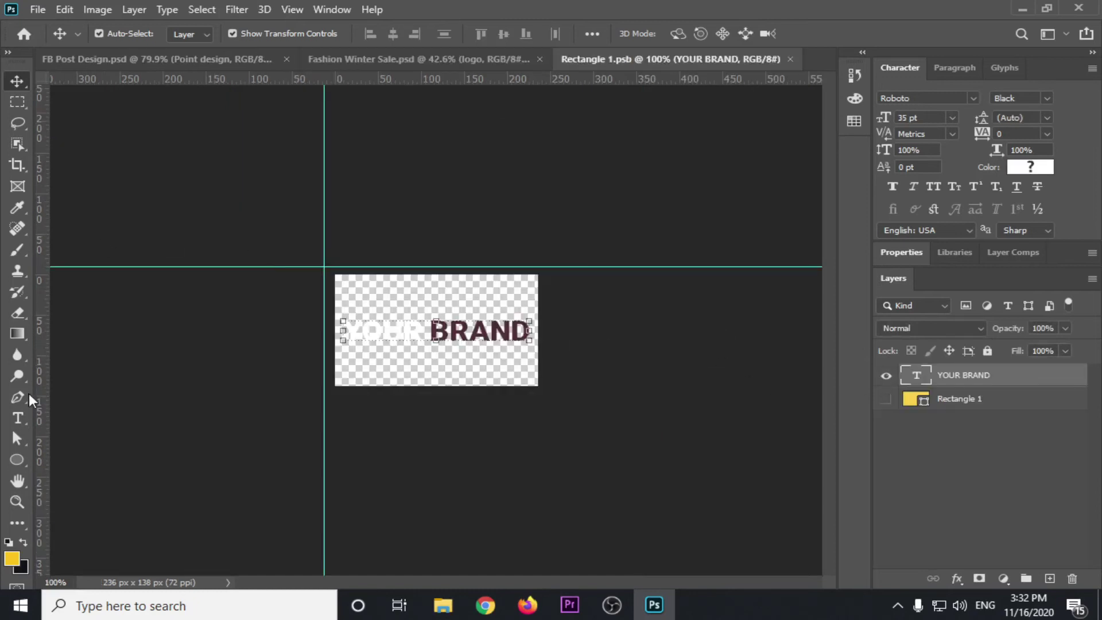
click(16, 422)
drag(431, 331, 566, 330)
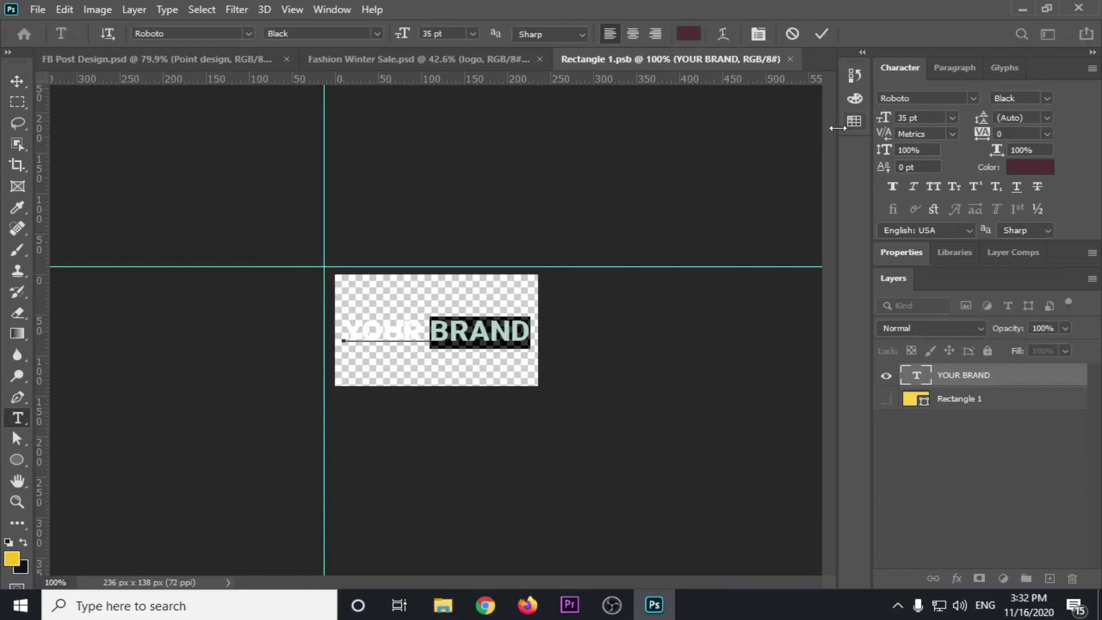
click(1044, 168)
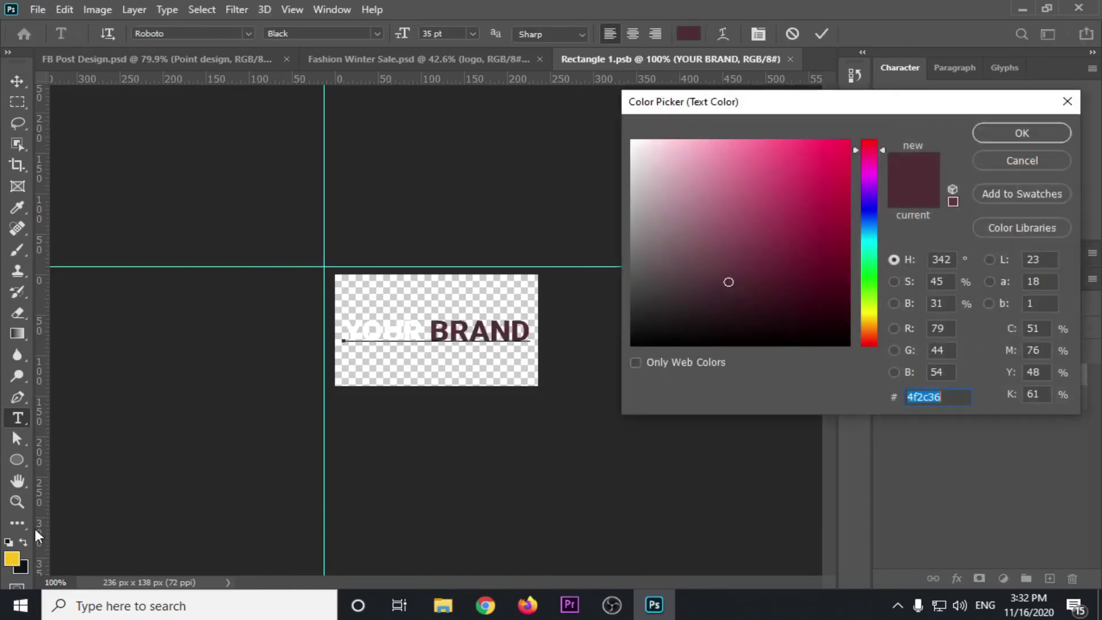
click(10, 552)
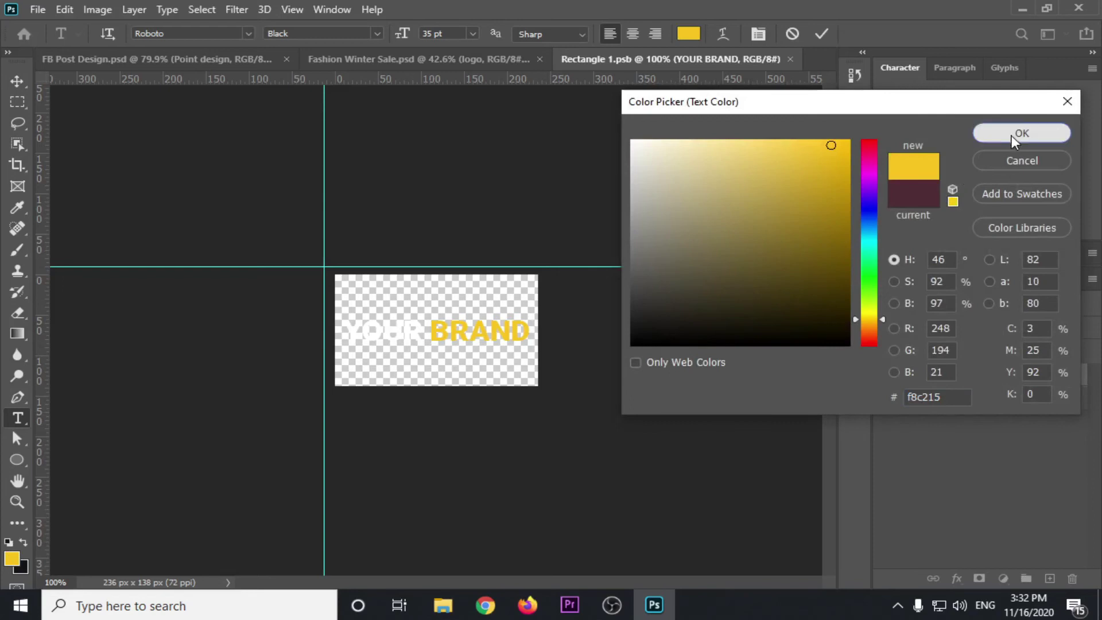
click(1022, 132)
click(17, 81)
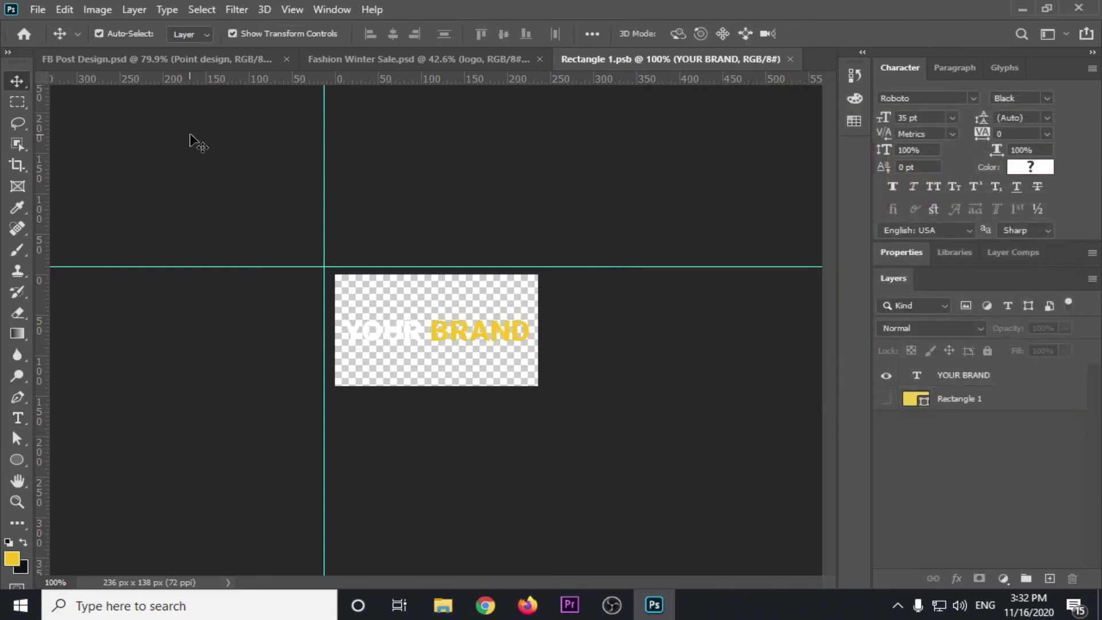
click(727, 59)
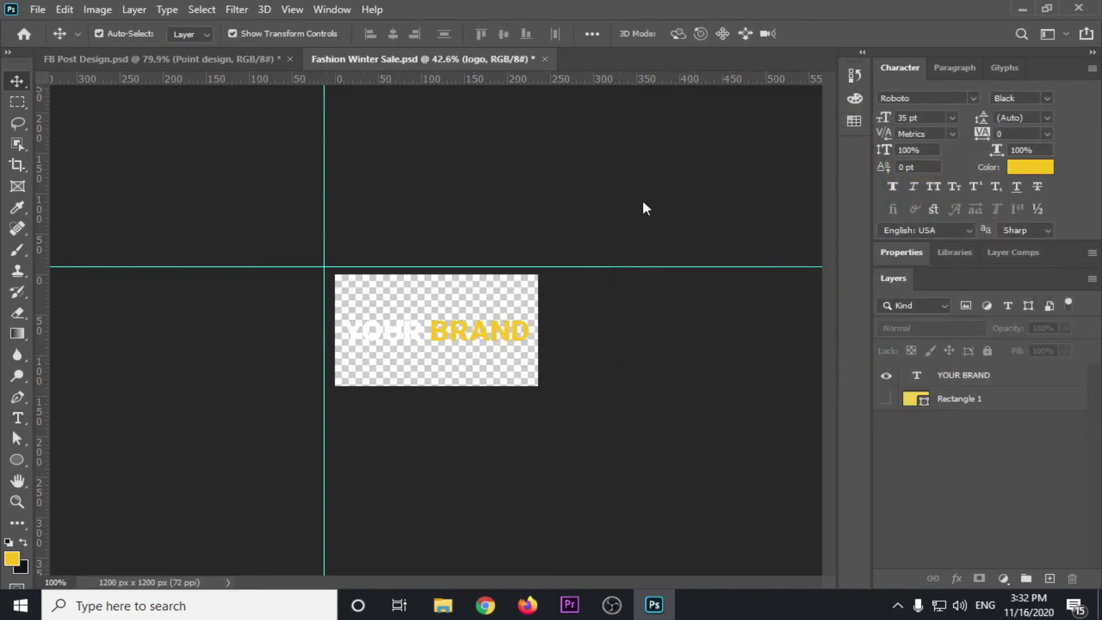
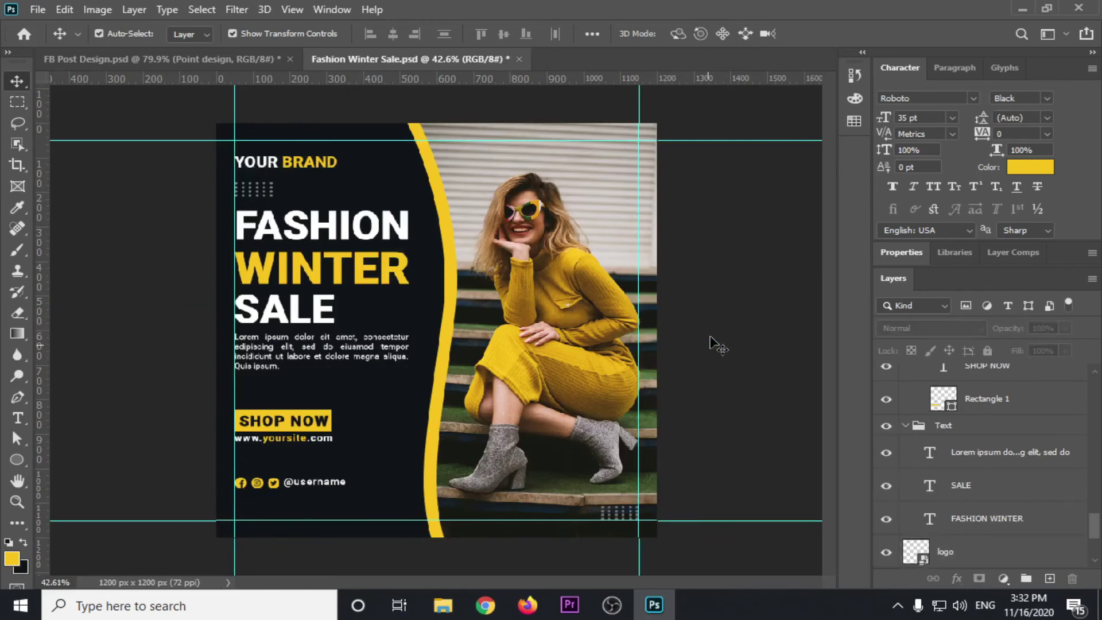
View the whole FB Post Design reference document to compare layouts.
click(241, 57)
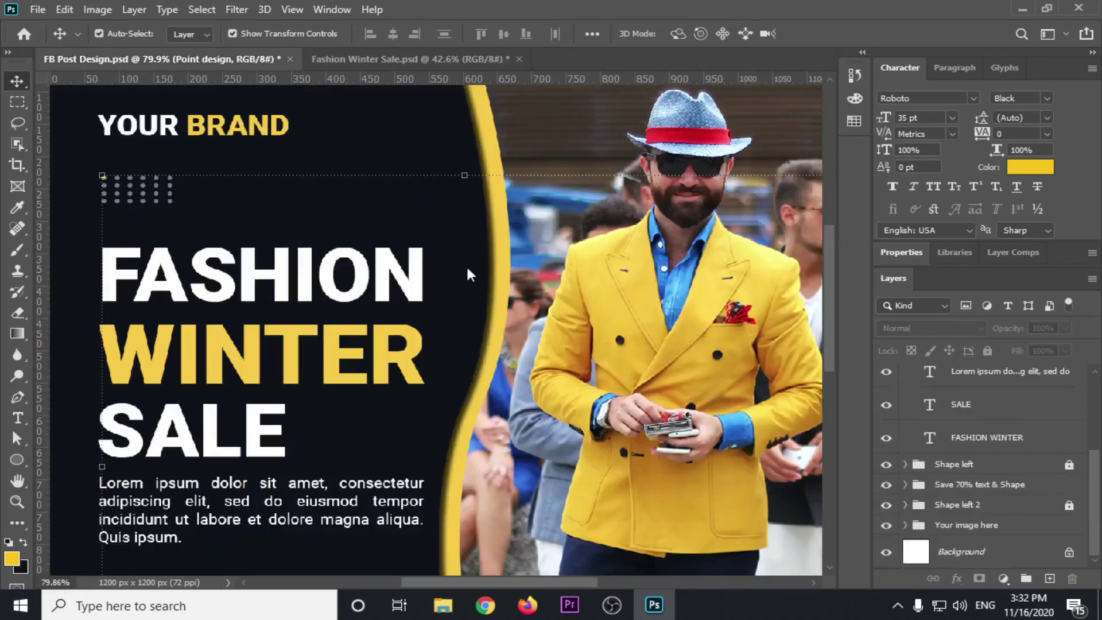
key(ctrl+0)
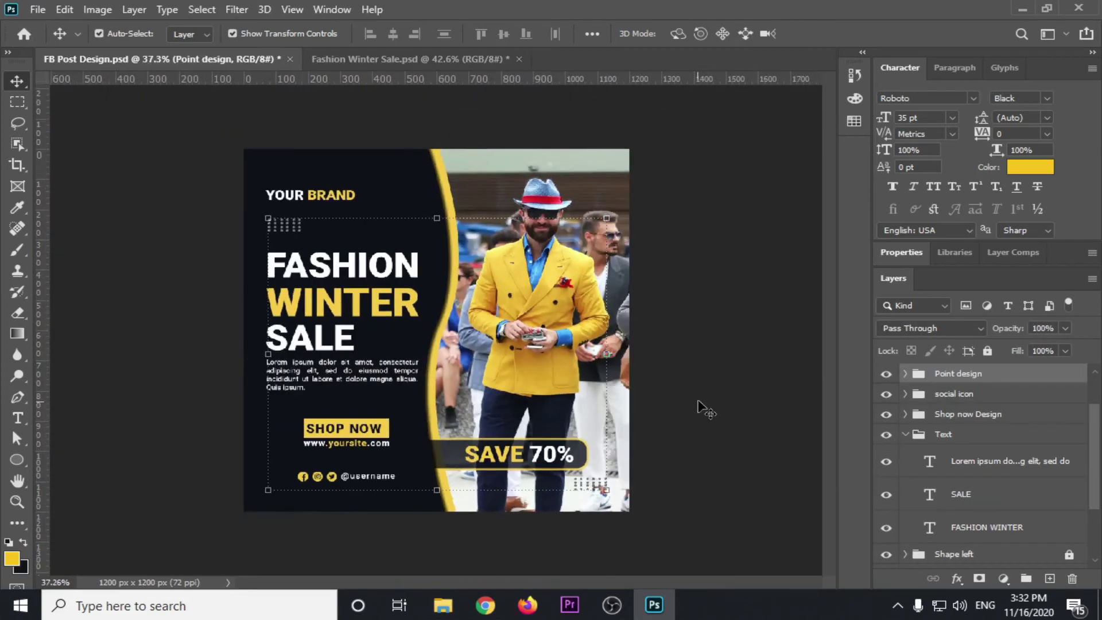
click(701, 405)
scroll(531, 531, up, 3)
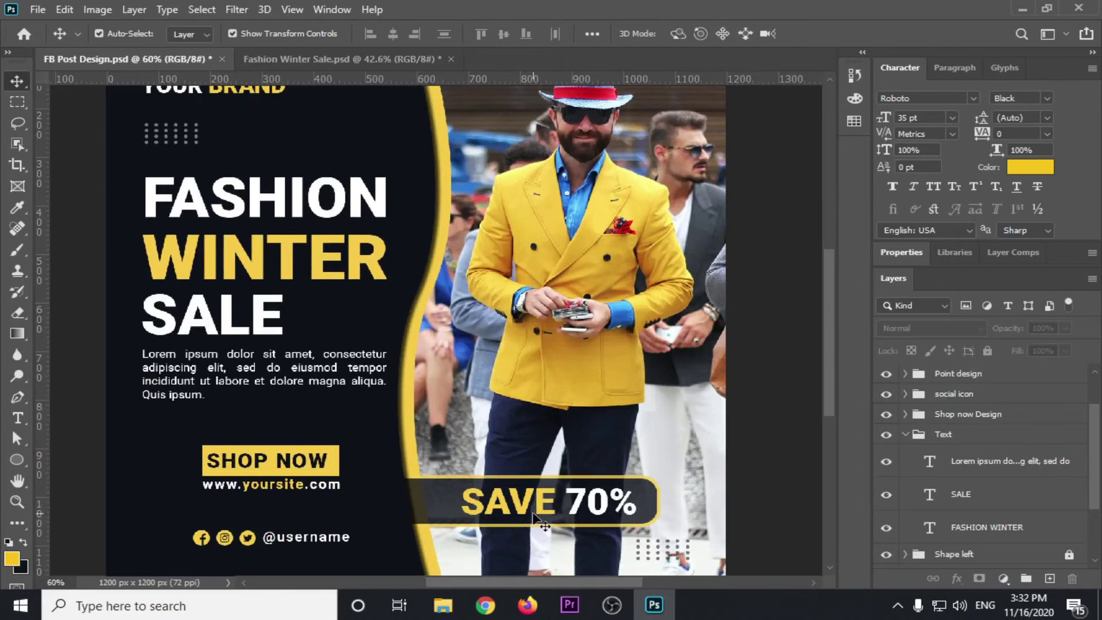
Return to the Fashion Winter Sale document and scroll through its layers.
click(400, 58)
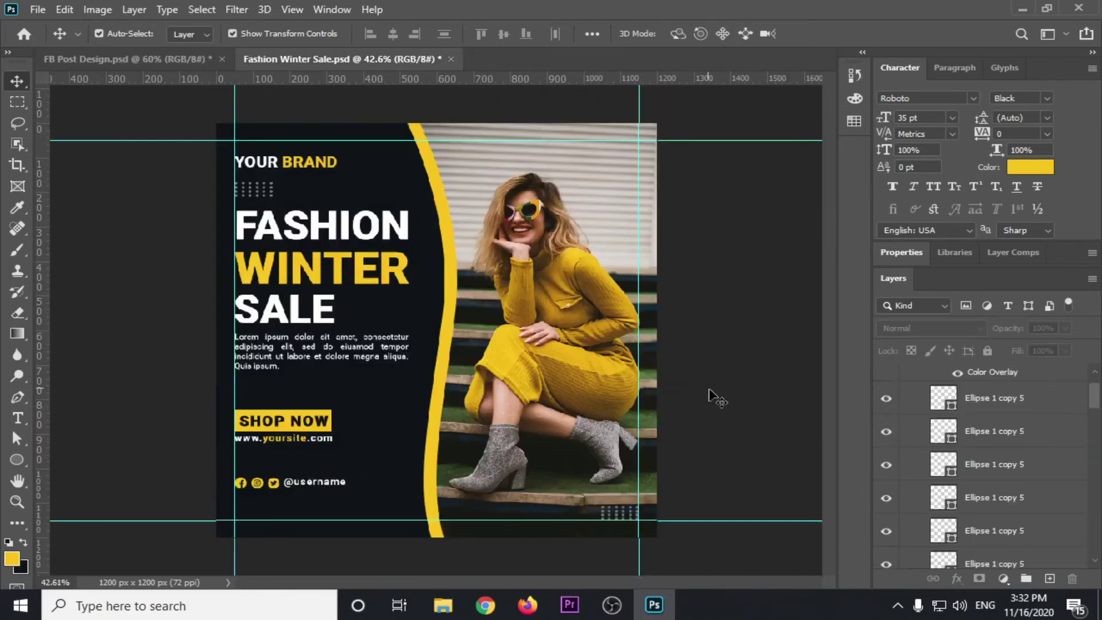
scroll(442, 546, up, 3)
scroll(429, 533, up, 1)
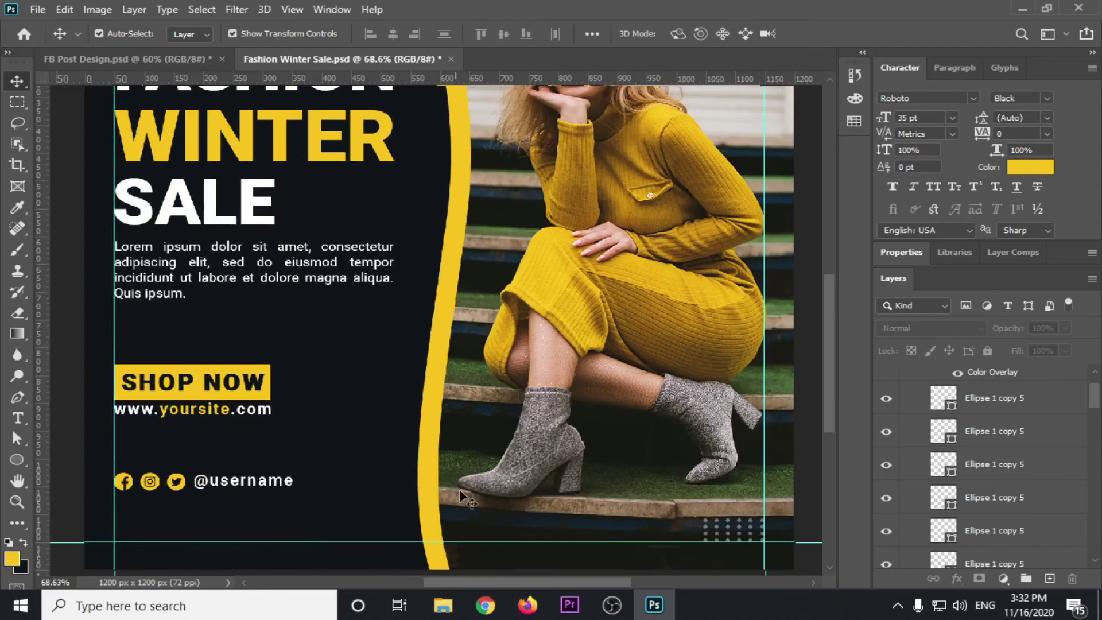
scroll(1042, 528, down, 5)
scroll(1042, 525, down, 5)
scroll(1042, 525, down, 5)
scroll(1061, 531, down, 5)
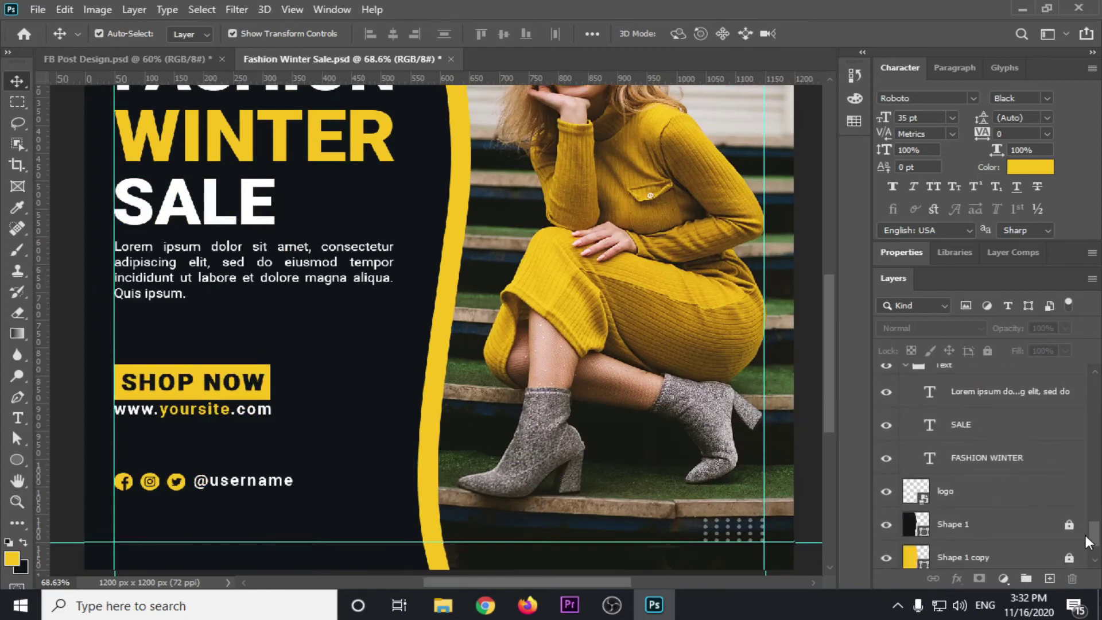
scroll(976, 516, up, 5)
scroll(946, 517, up, 3)
scroll(987, 505, up, 3)
scroll(996, 499, up, 3)
scroll(1004, 494, up, 3)
scroll(1004, 493, up, 2)
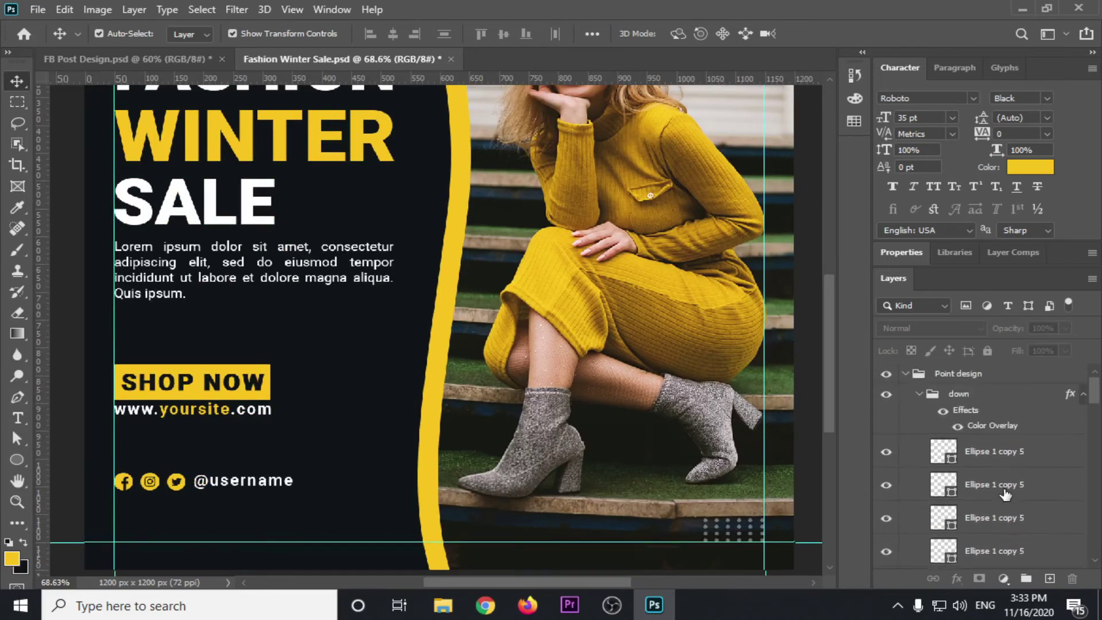
Enlarge the layers list and collapse the Point design, Shop now Design and Text groups.
click(925, 398)
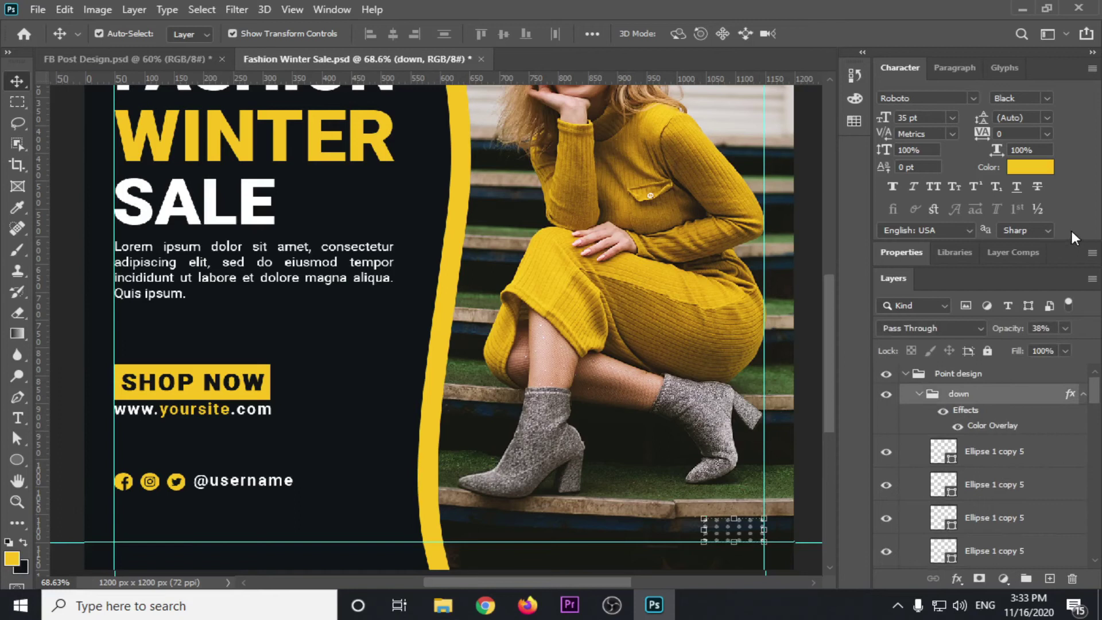
click(1092, 253)
click(1051, 277)
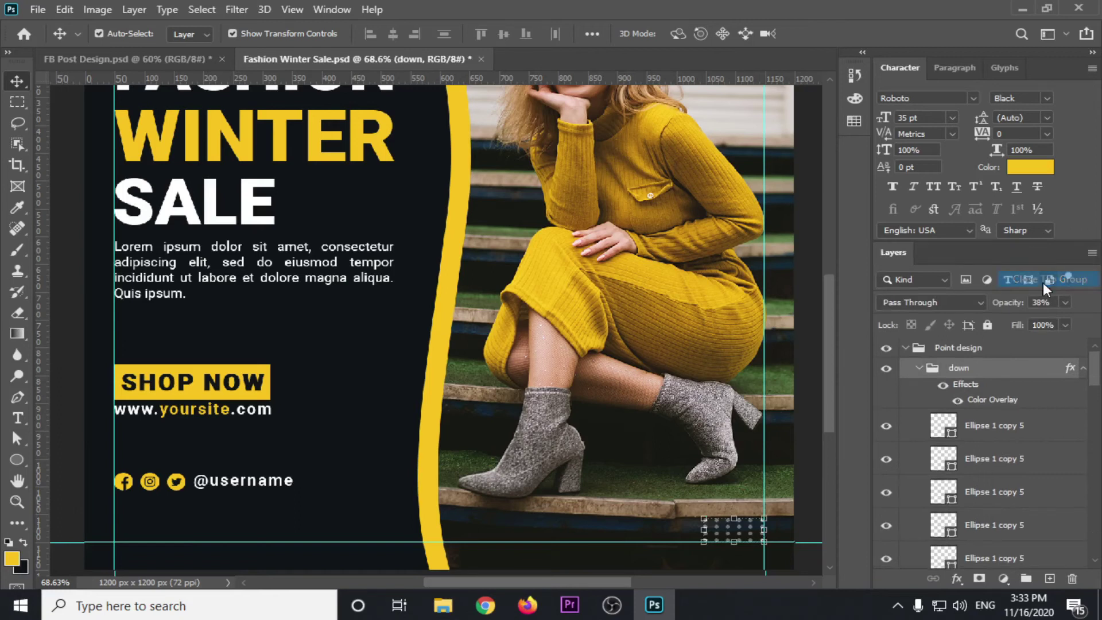
click(906, 347)
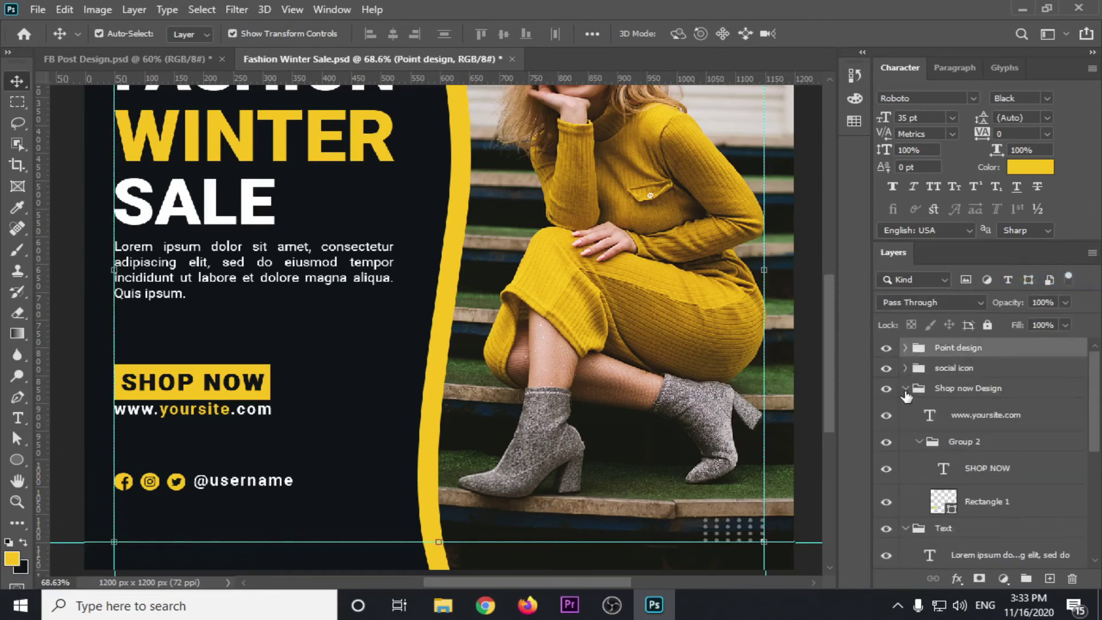
click(905, 389)
click(905, 408)
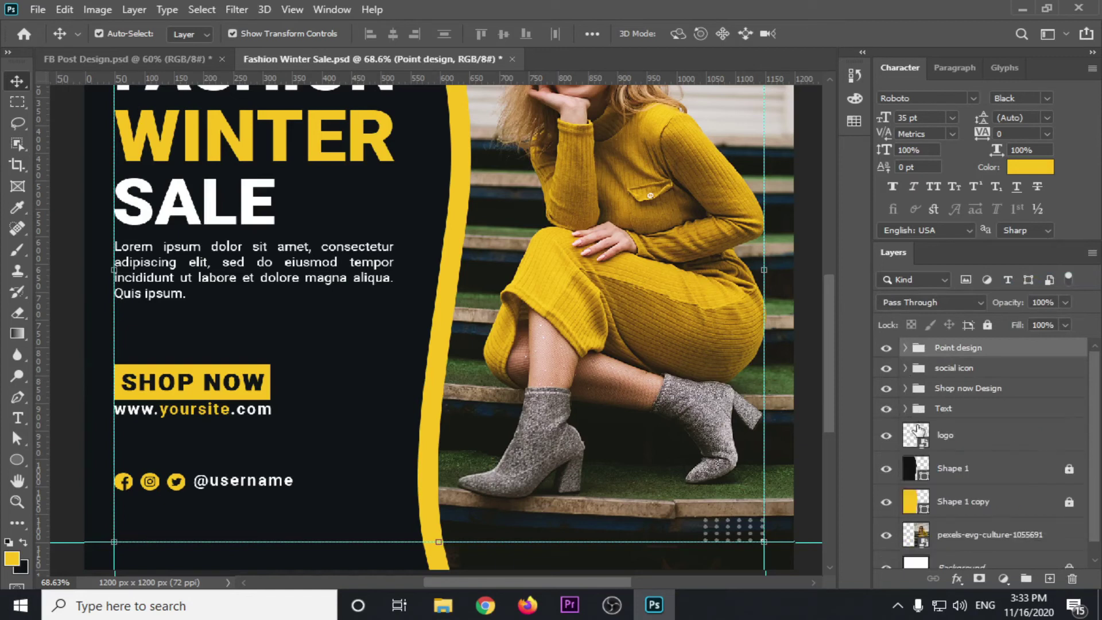
Unlock the Shape 1 and Shape 1 copy layers.
click(1071, 470)
click(1069, 503)
scroll(964, 534, down, 1)
scroll(689, 445, down, 1)
scroll(683, 439, down, 1)
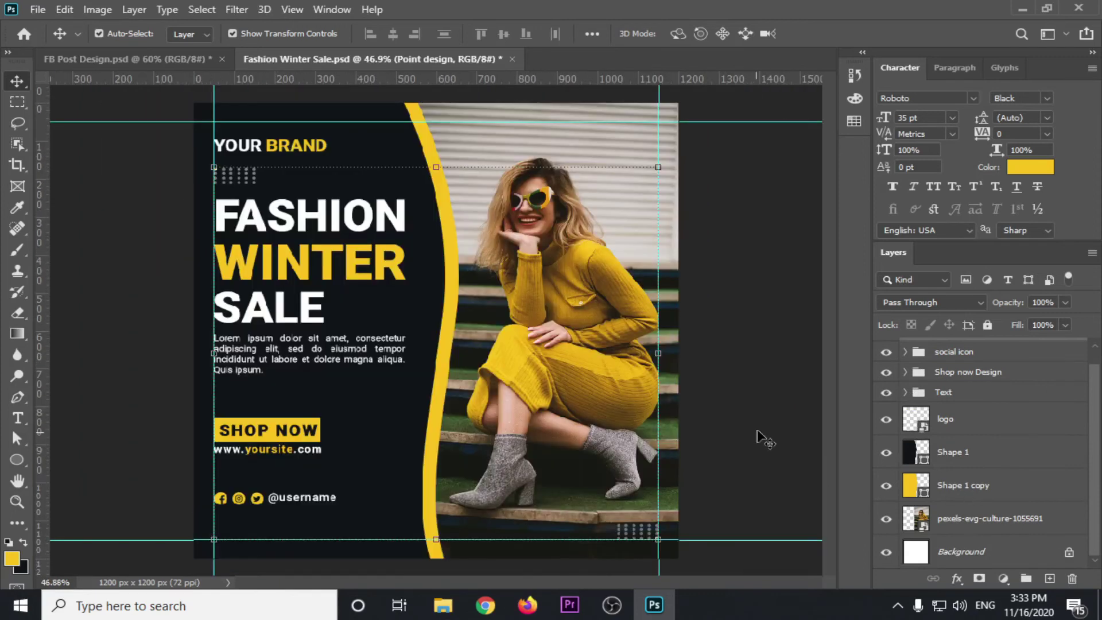
click(752, 416)
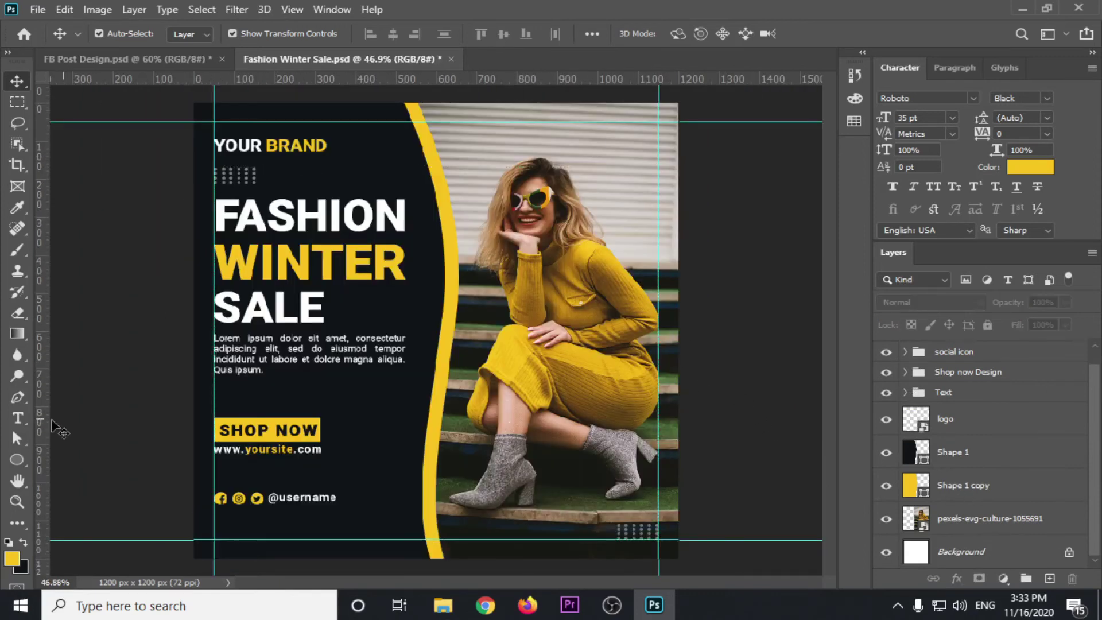
Draw a first rounded rectangle across the woman's shoulders.
click(20, 455)
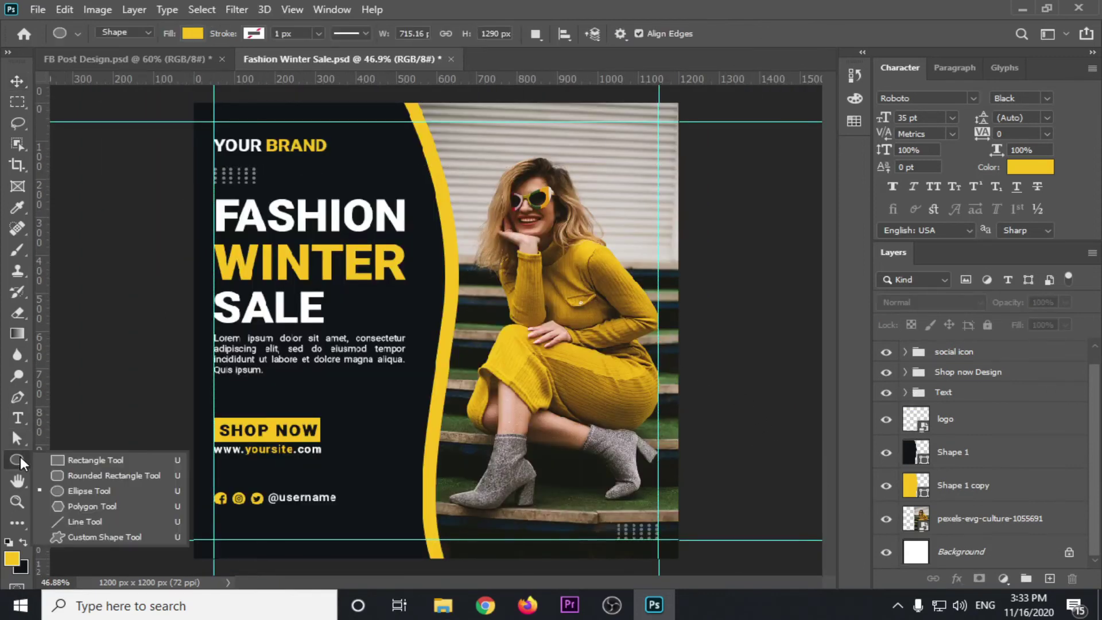
click(88, 475)
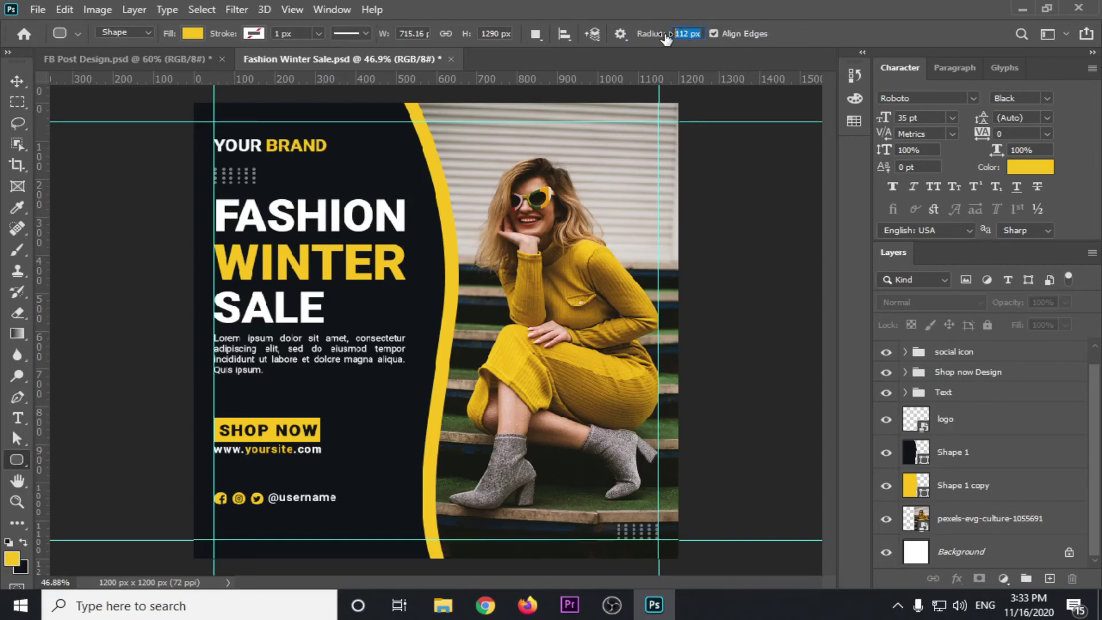
text(0)
drag(466, 245, 668, 307)
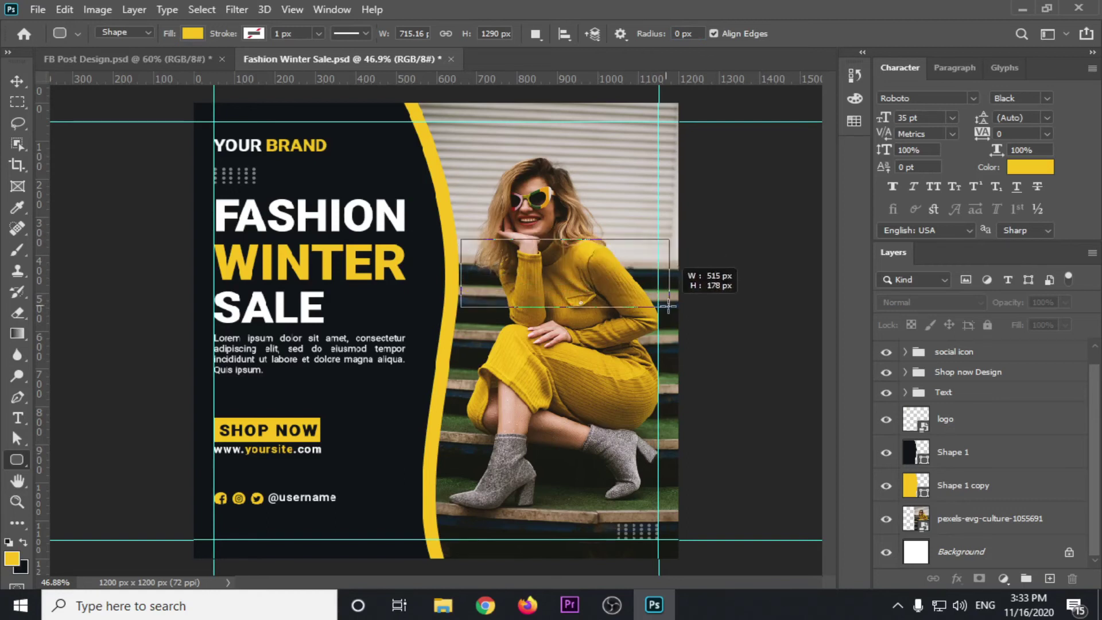
key(v)
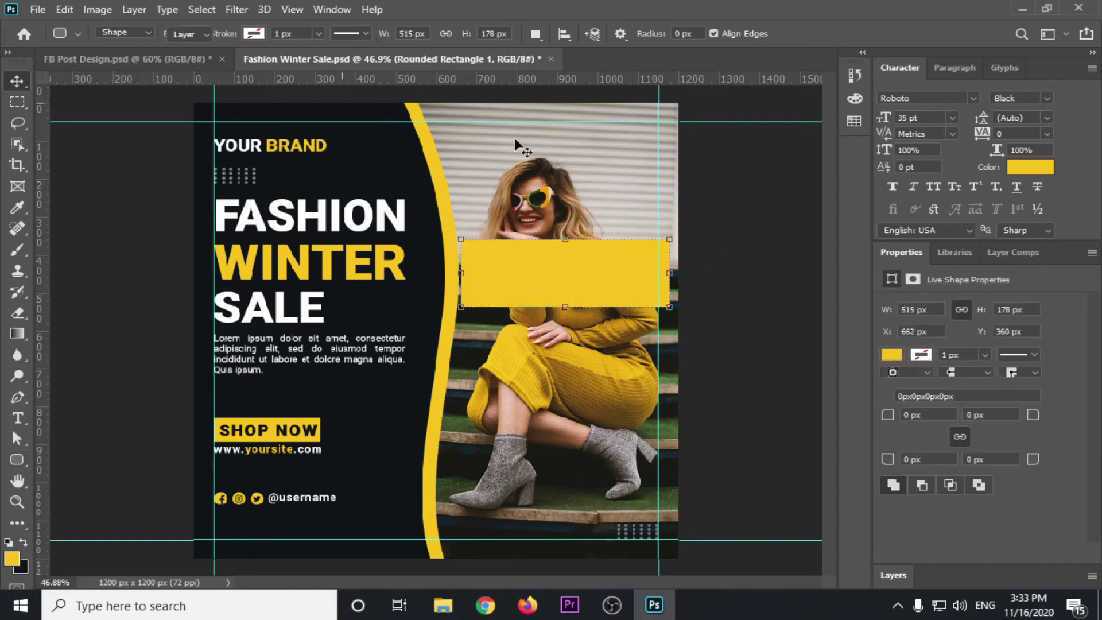
key(ctrl+t)
key(Return)
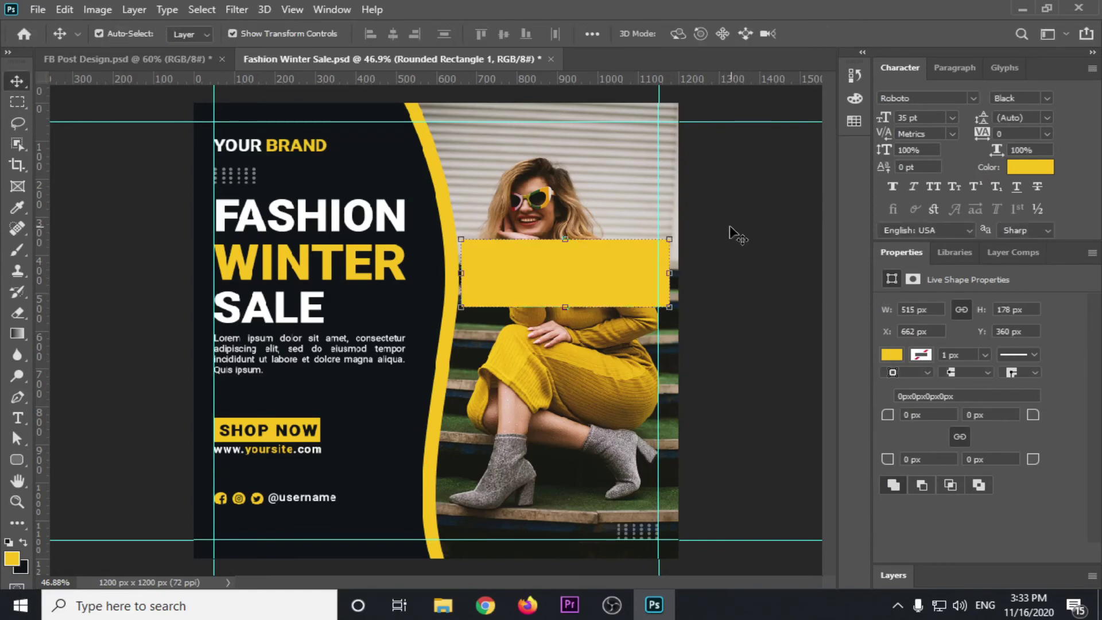
Try a small extra rounded shape, then undo both rounded shapes.
scroll(706, 226, up, 3)
scroll(633, 301, up, 2)
scroll(590, 302, up, 2)
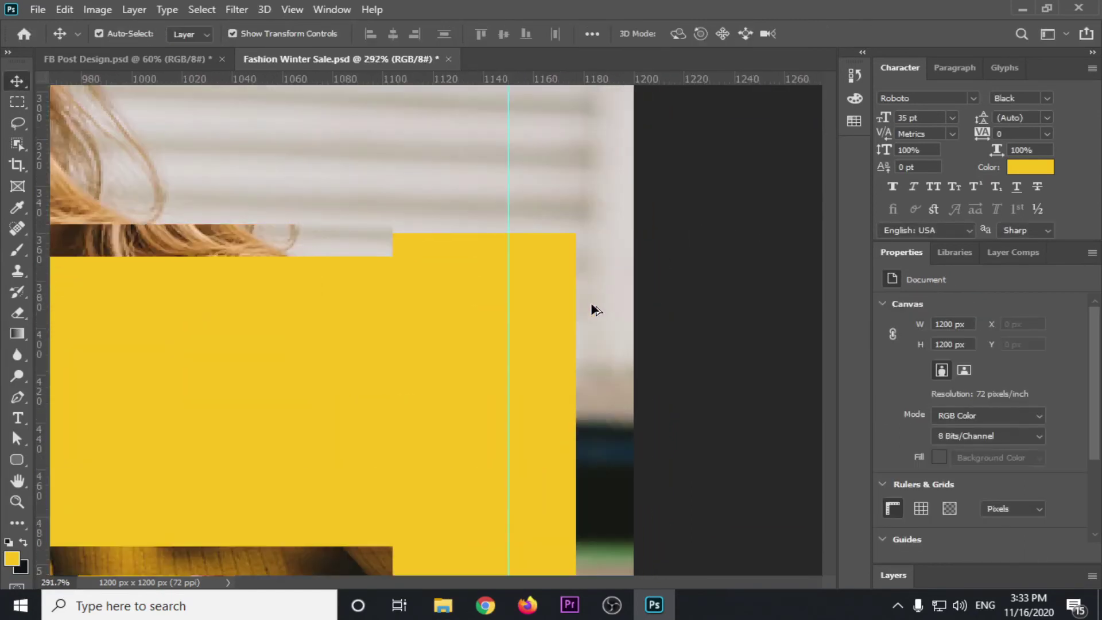
scroll(593, 258, up, 2)
scroll(563, 190, up, 2)
scroll(562, 184, up, 1)
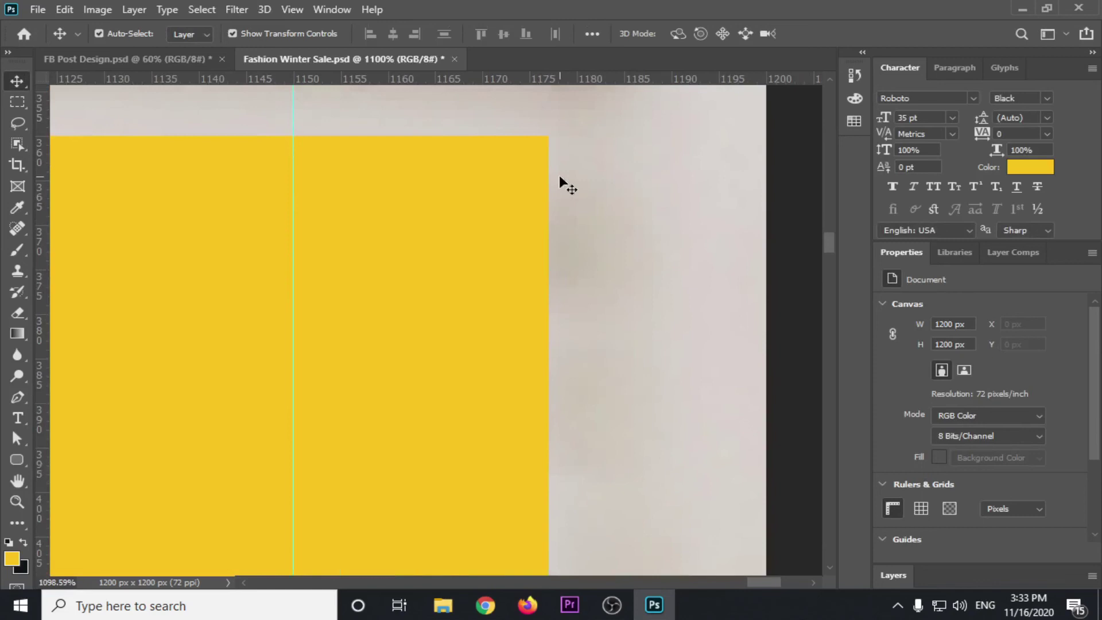
click(535, 163)
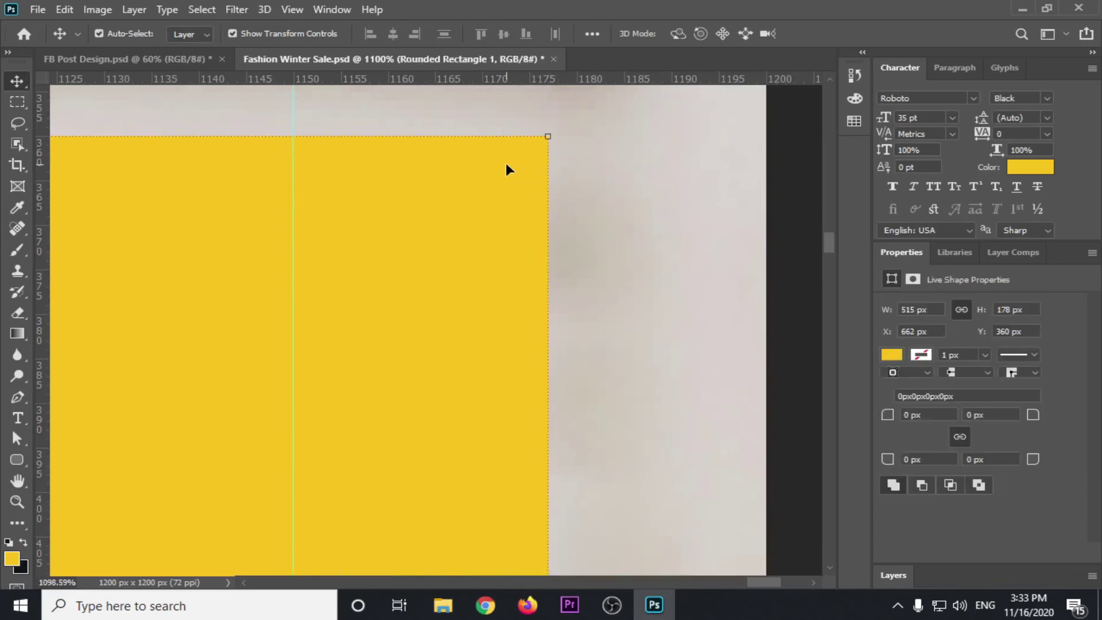
click(23, 459)
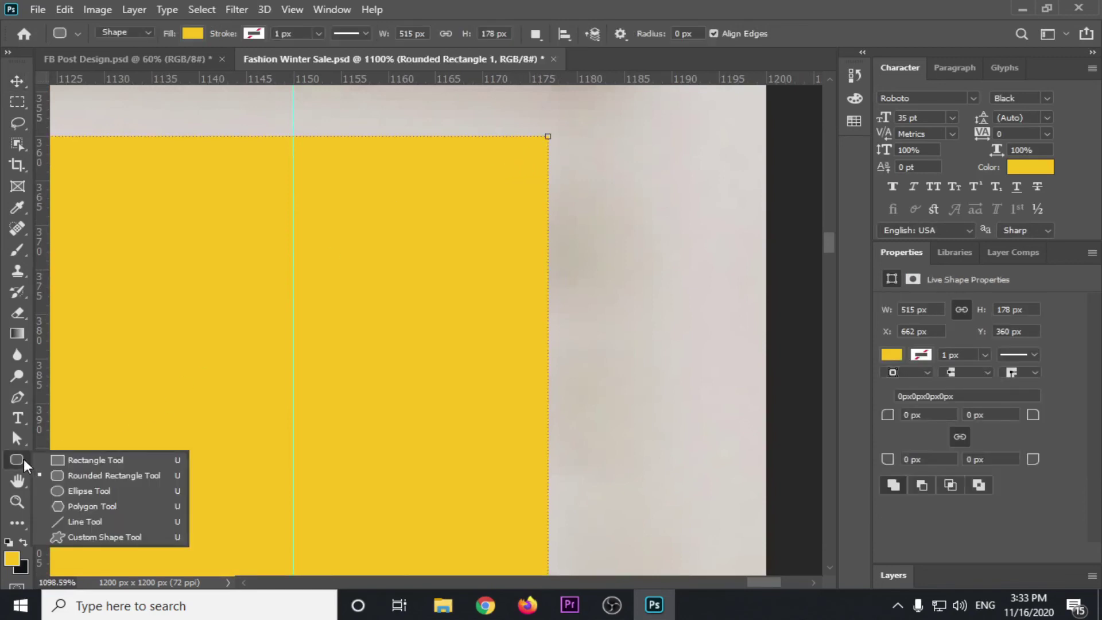
click(63, 476)
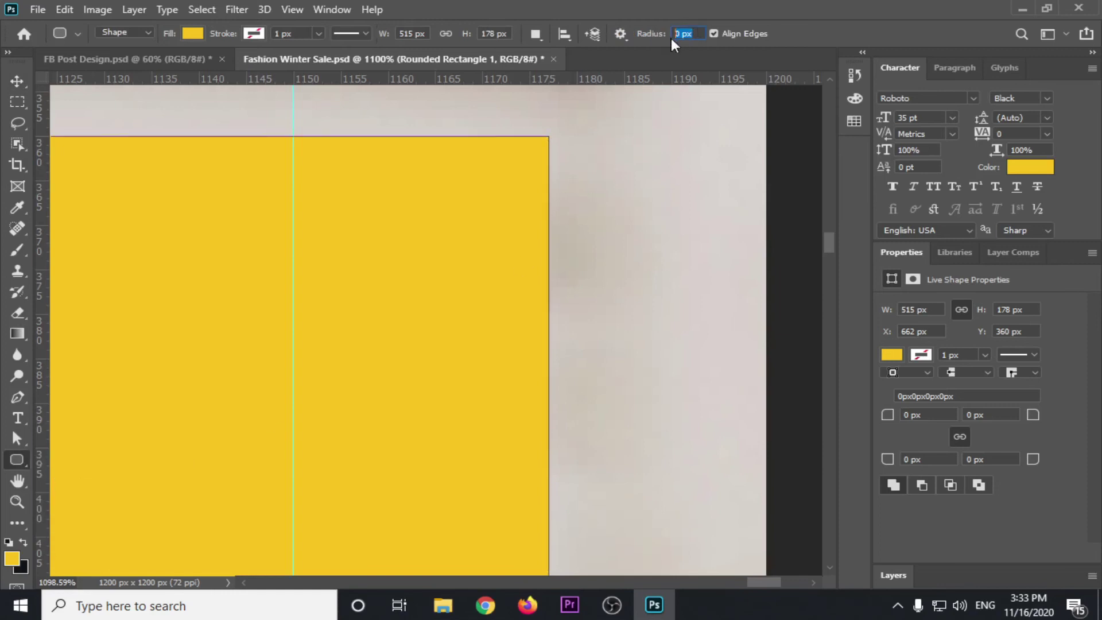
drag(568, 146, 662, 207)
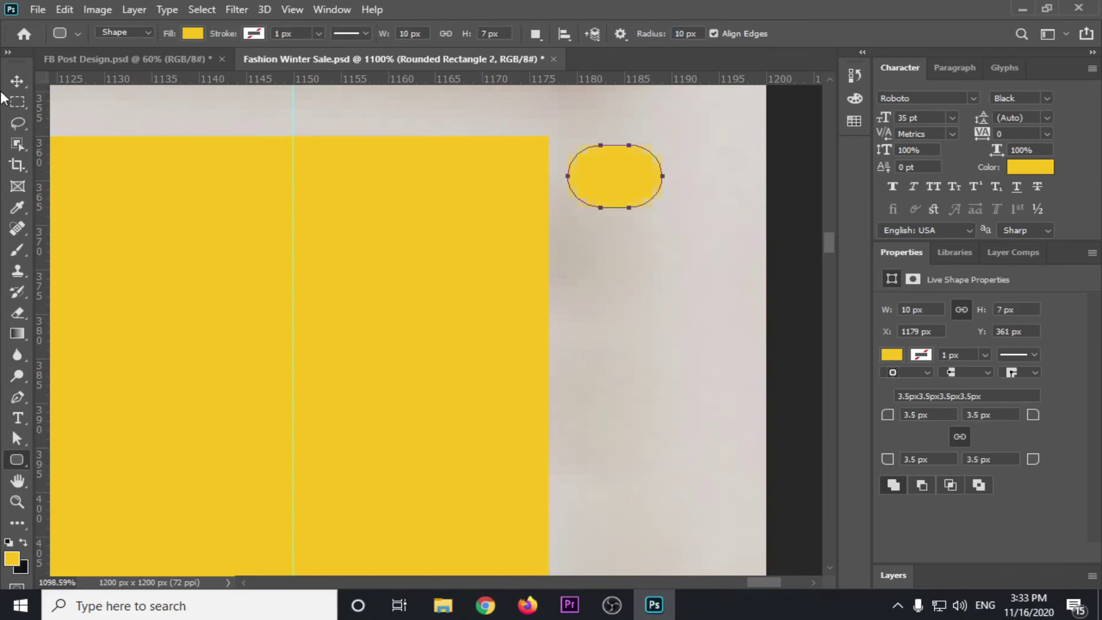
click(17, 81)
click(457, 205)
key(ctrl+z)
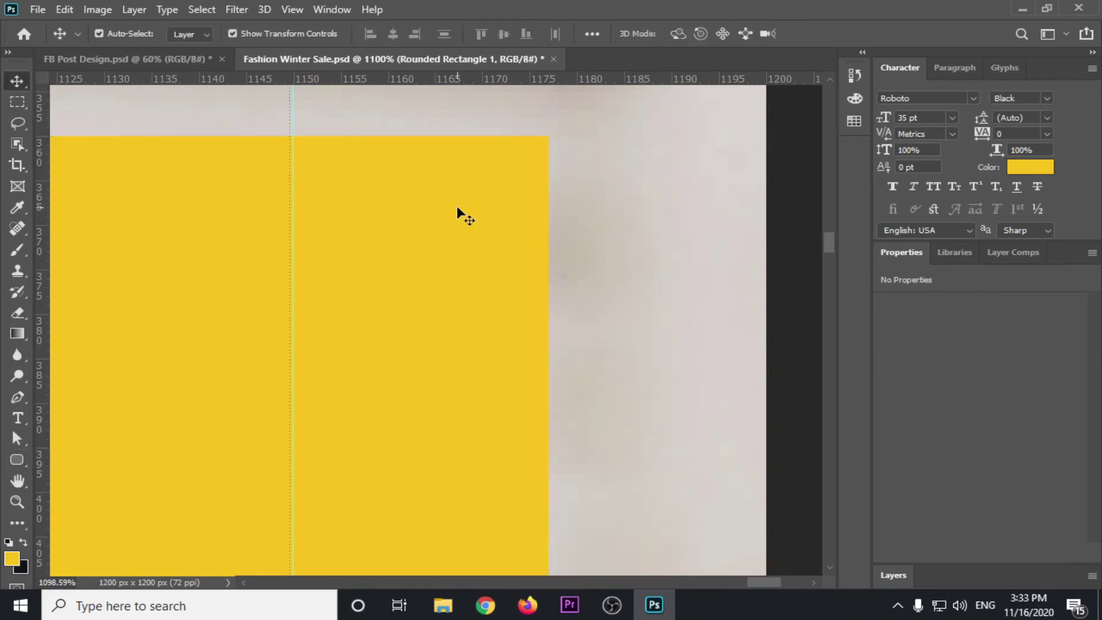
key(ctrl+z)
Redraw a 554×113 px yellow rounded bar with 100 px corners across the boots.
click(18, 460)
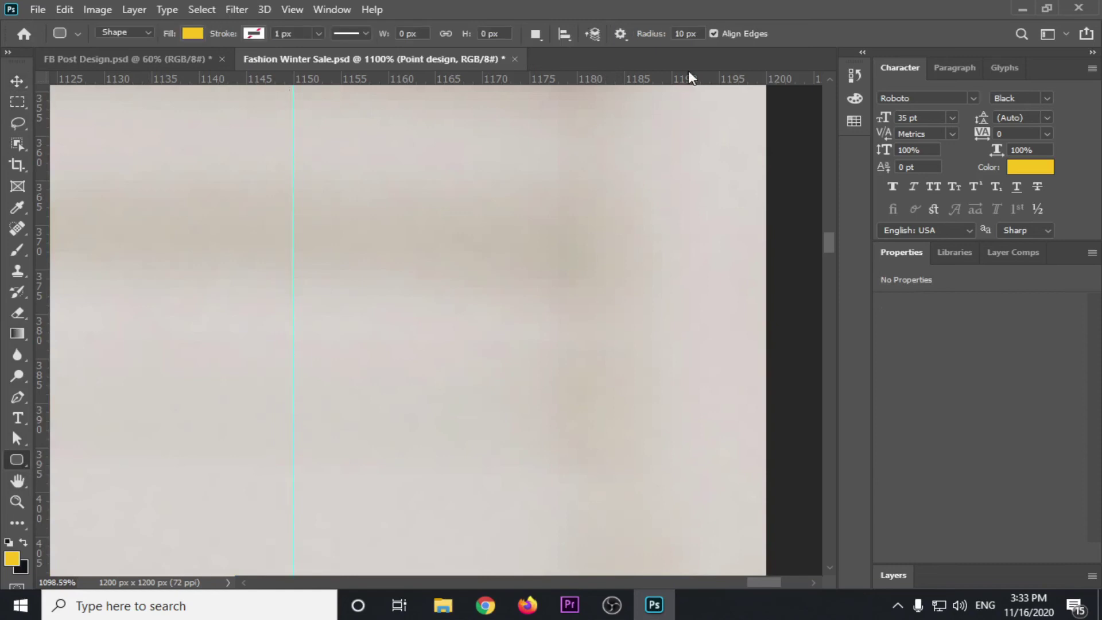
click(655, 34)
scroll(458, 234, down, 10)
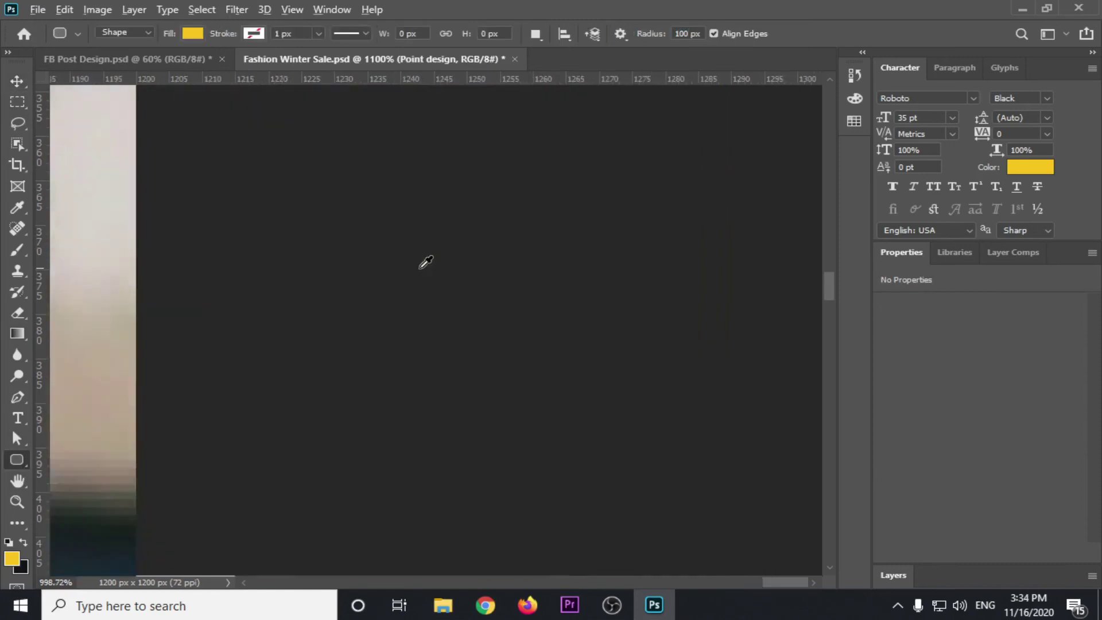
scroll(406, 272, down, 2)
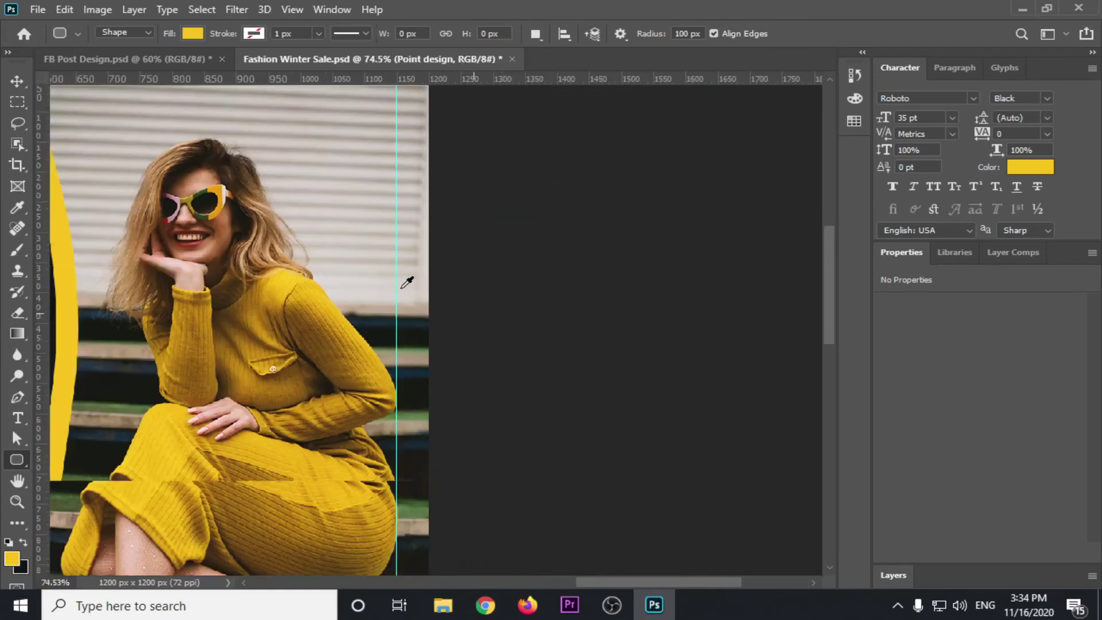
scroll(408, 278, down, 3)
scroll(455, 389, down, 2)
drag(410, 388, 534, 411)
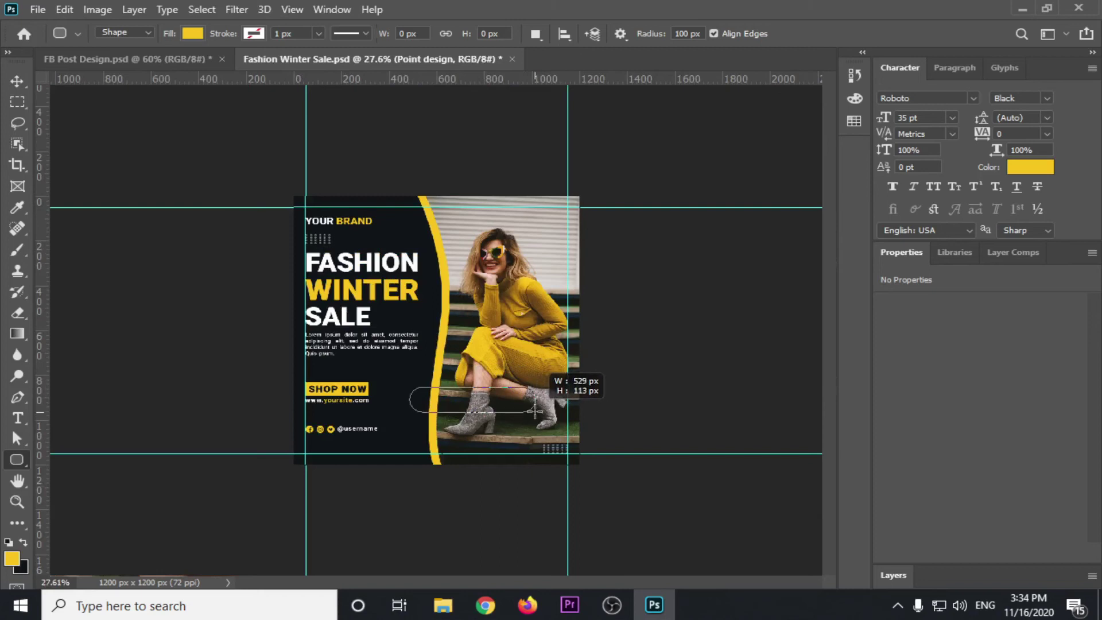
drag(534, 411, 540, 412)
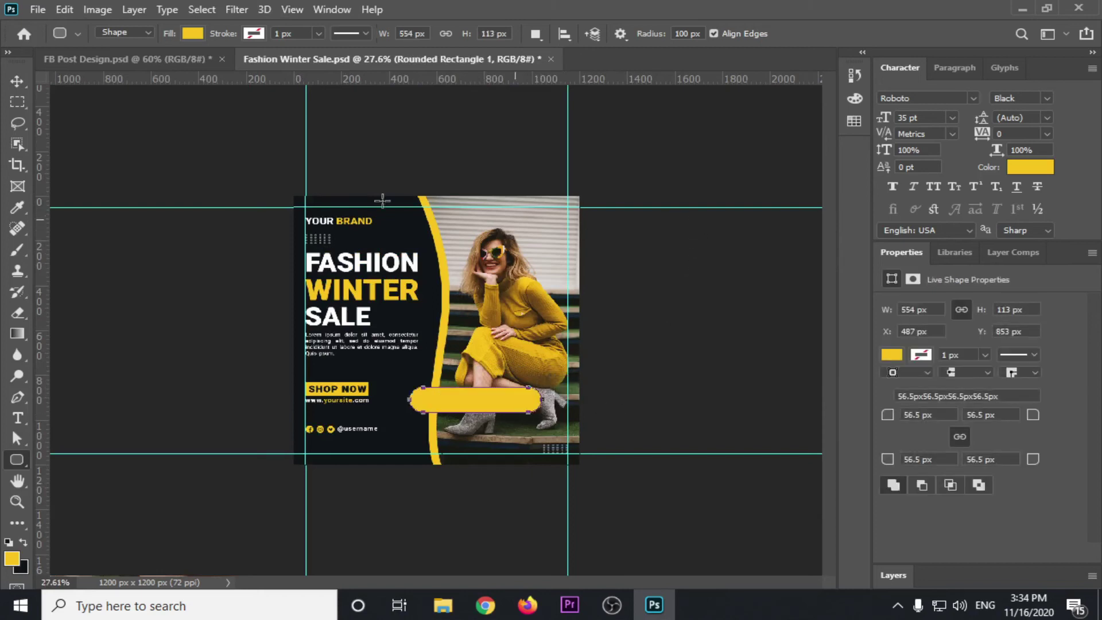
click(17, 81)
Shift the yellow bar to the left and down.
click(679, 399)
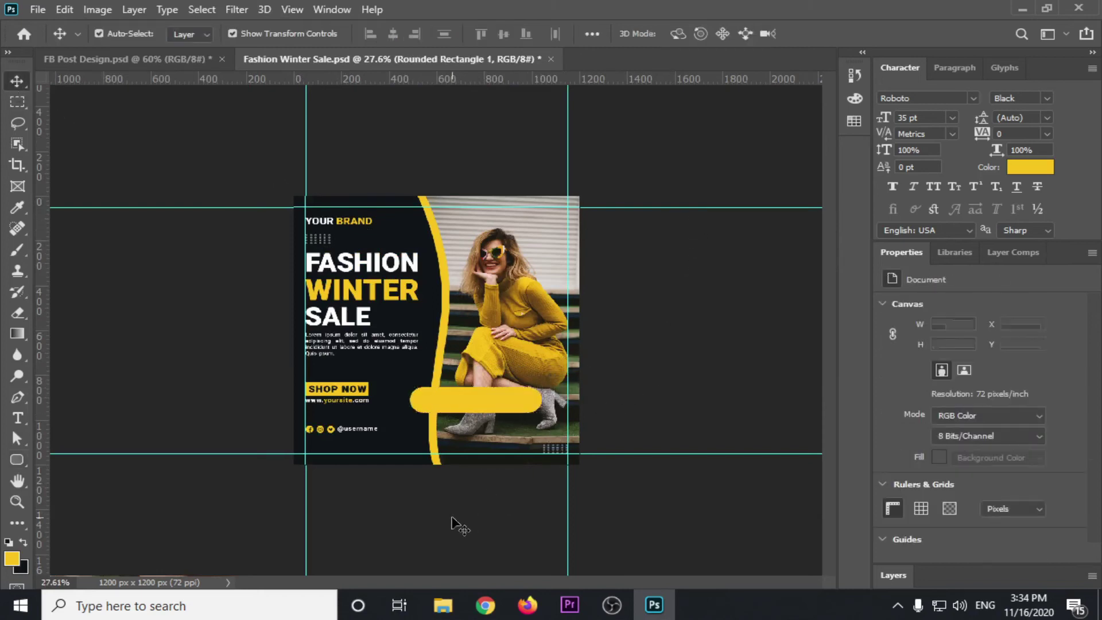
scroll(448, 344, up, 4)
scroll(449, 344, up, 2)
scroll(449, 345, down, 5)
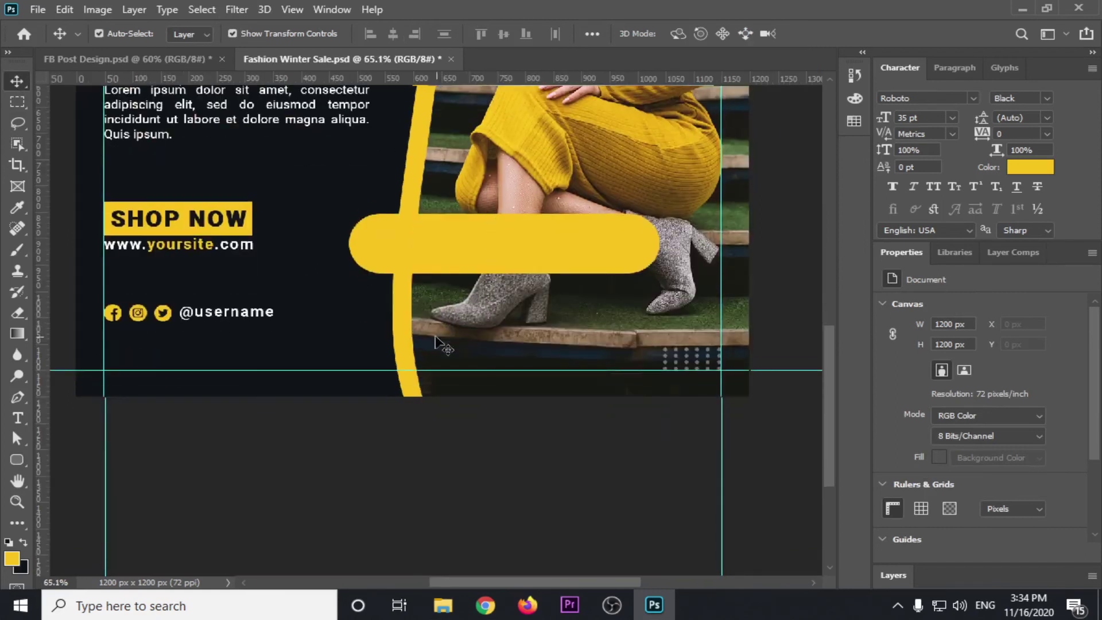
scroll(436, 333, up, 3)
scroll(436, 333, up, 1)
drag(525, 202, 463, 278)
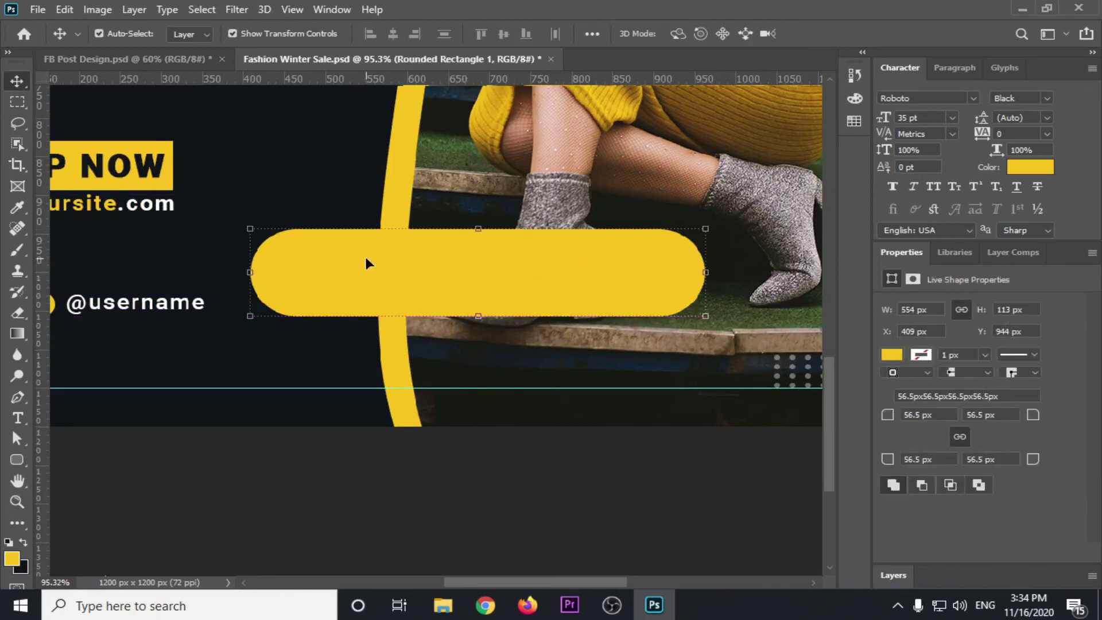
Give the bar an 8 px yellow outline and a dark navy fill sampled from the background.
click(10, 461)
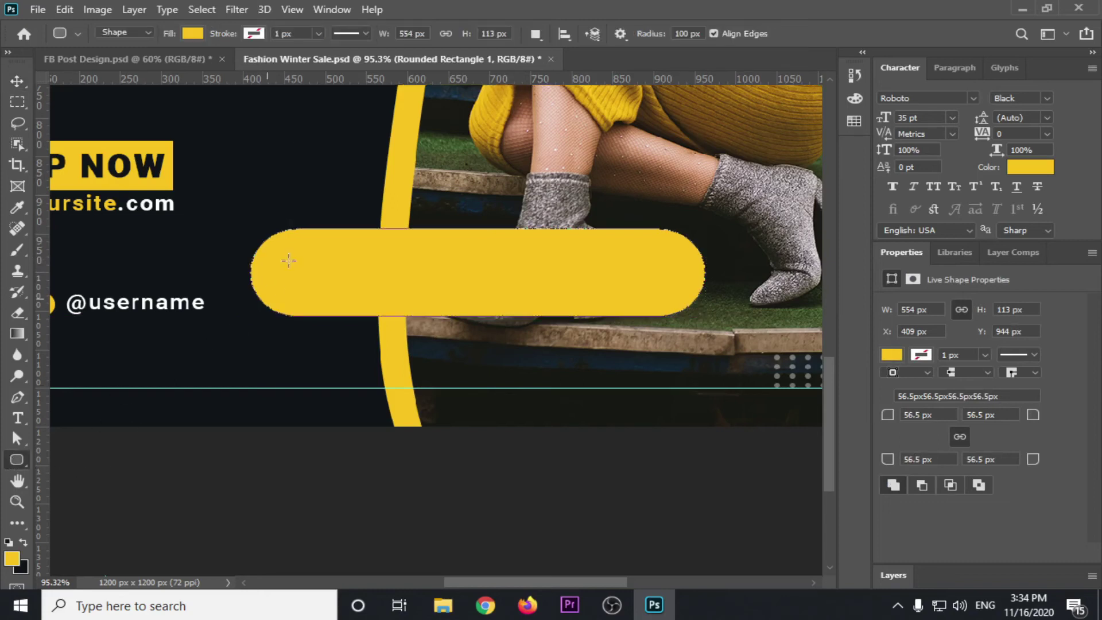
click(254, 34)
click(146, 118)
click(192, 34)
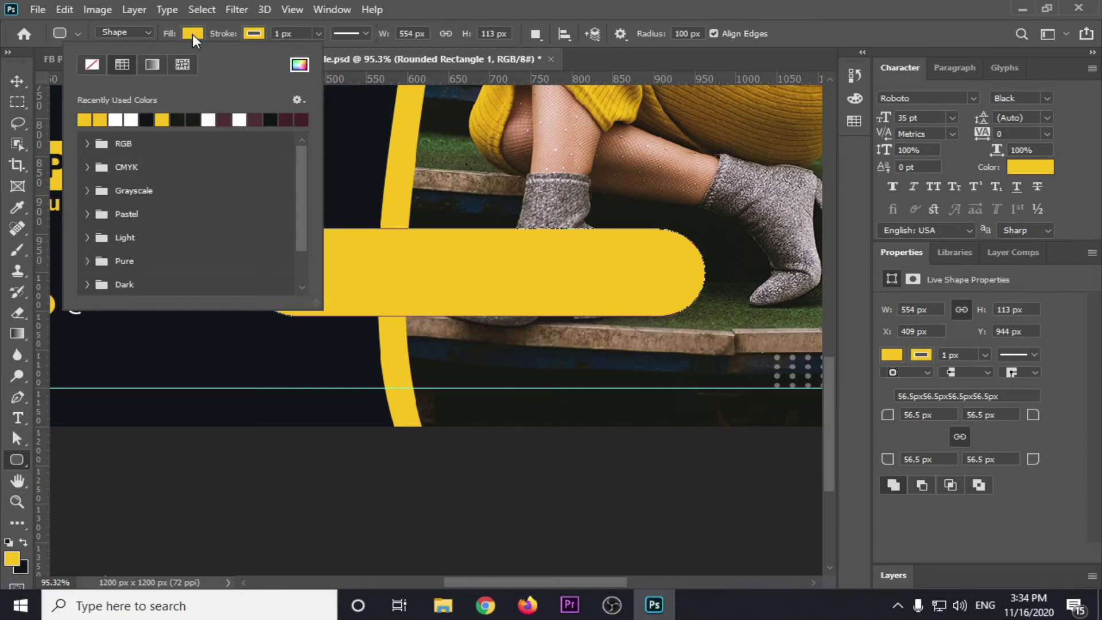
click(298, 66)
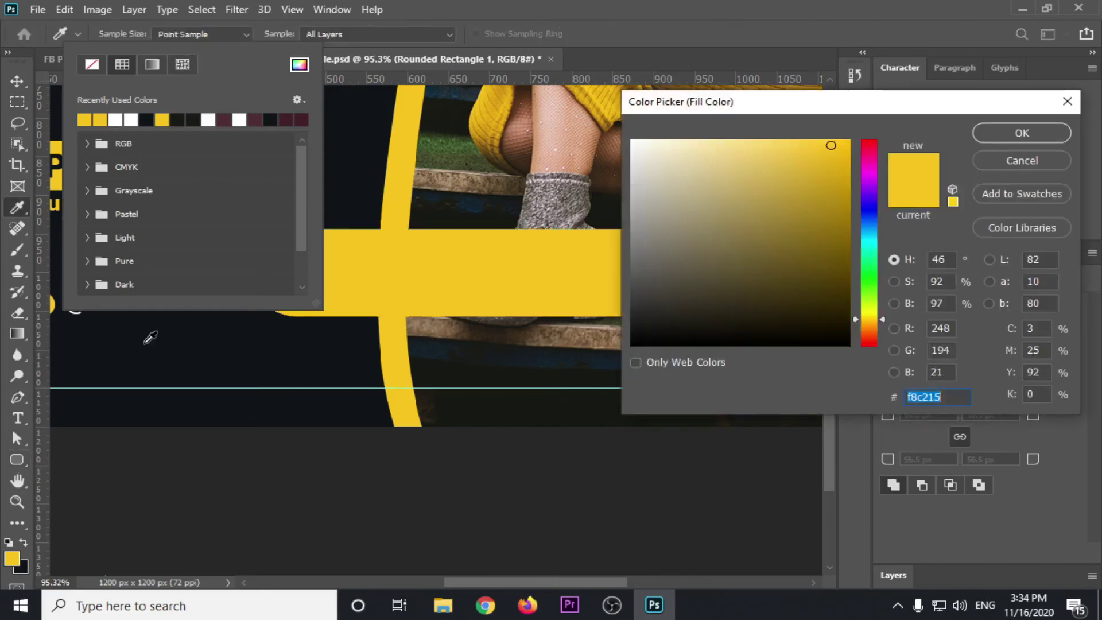
click(24, 569)
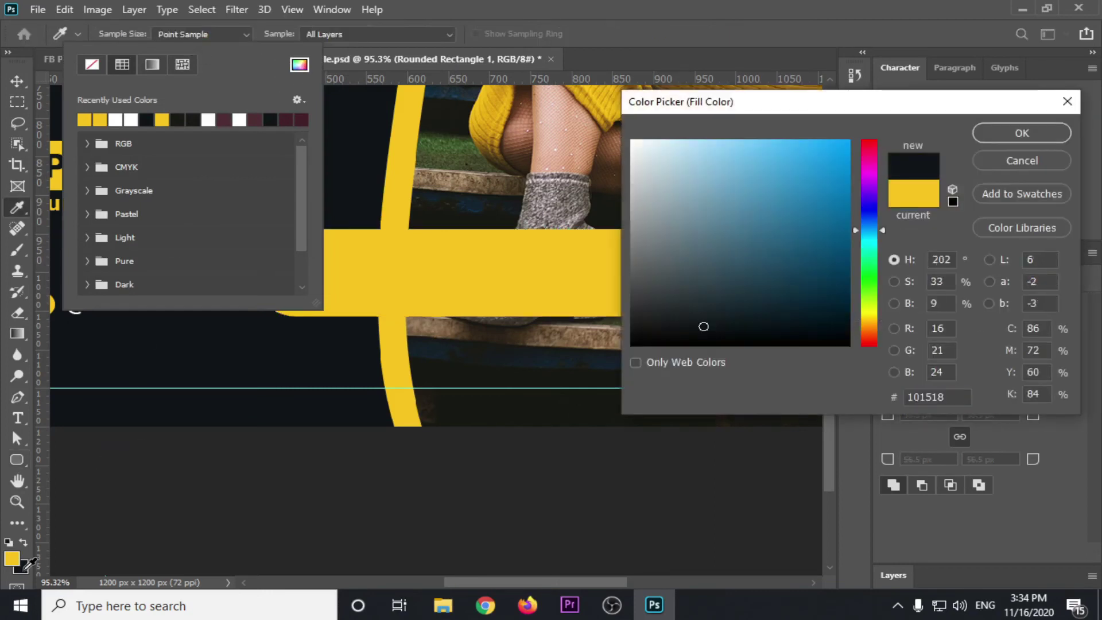
click(1018, 130)
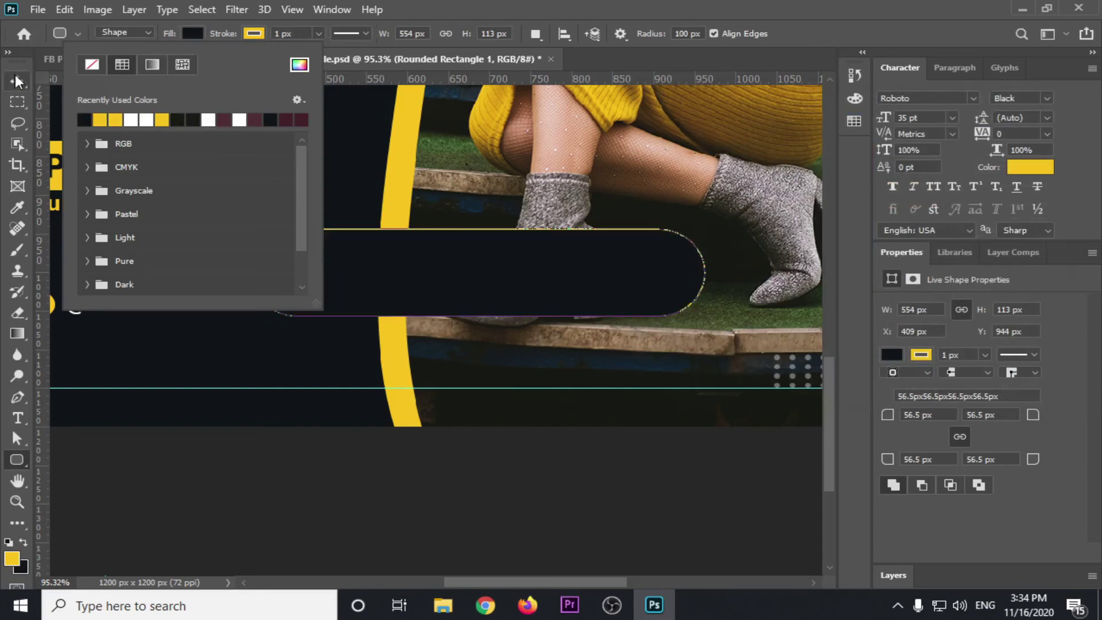
click(16, 77)
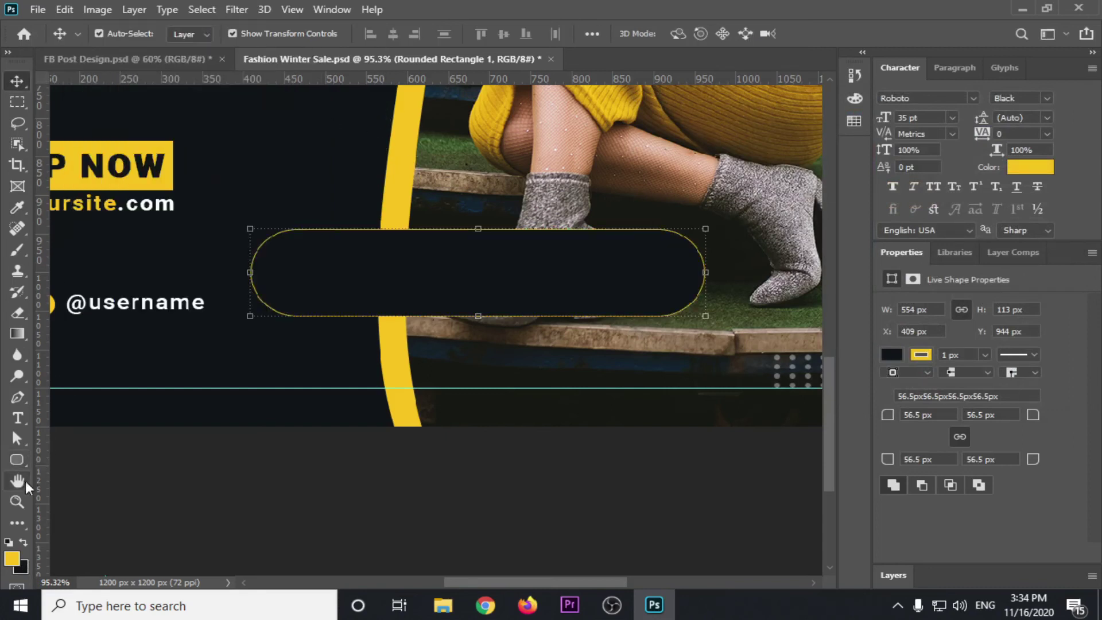
click(18, 461)
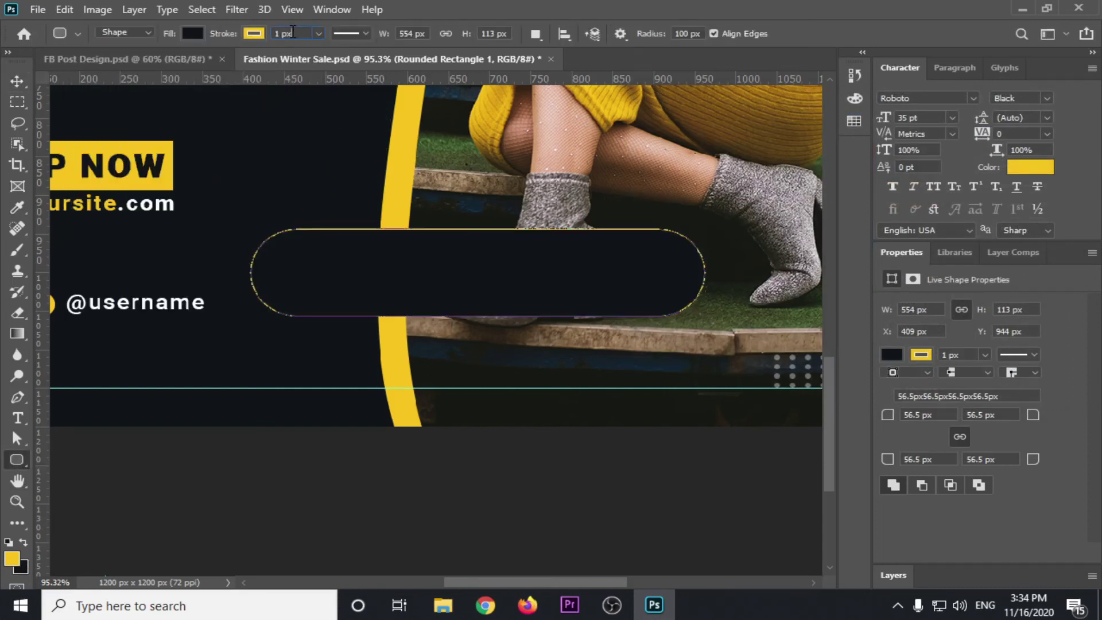
text(8)
key(Return)
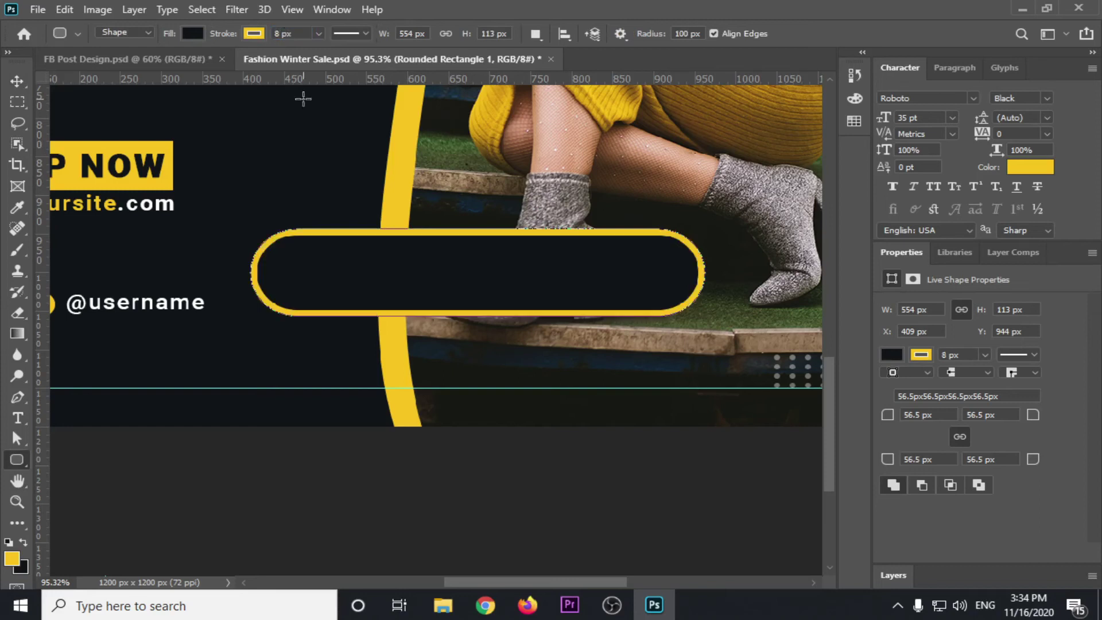
Move the Rounded Rectangle 1 layer beneath Shape 1 in the layers list.
click(18, 80)
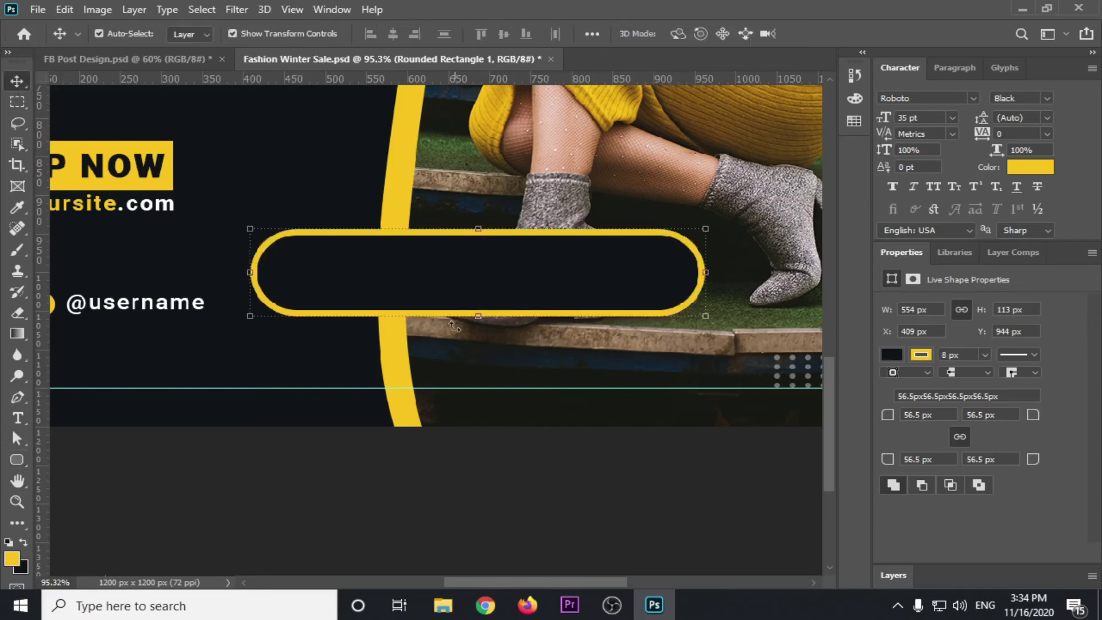
click(455, 485)
click(397, 253)
click(1092, 252)
click(1028, 300)
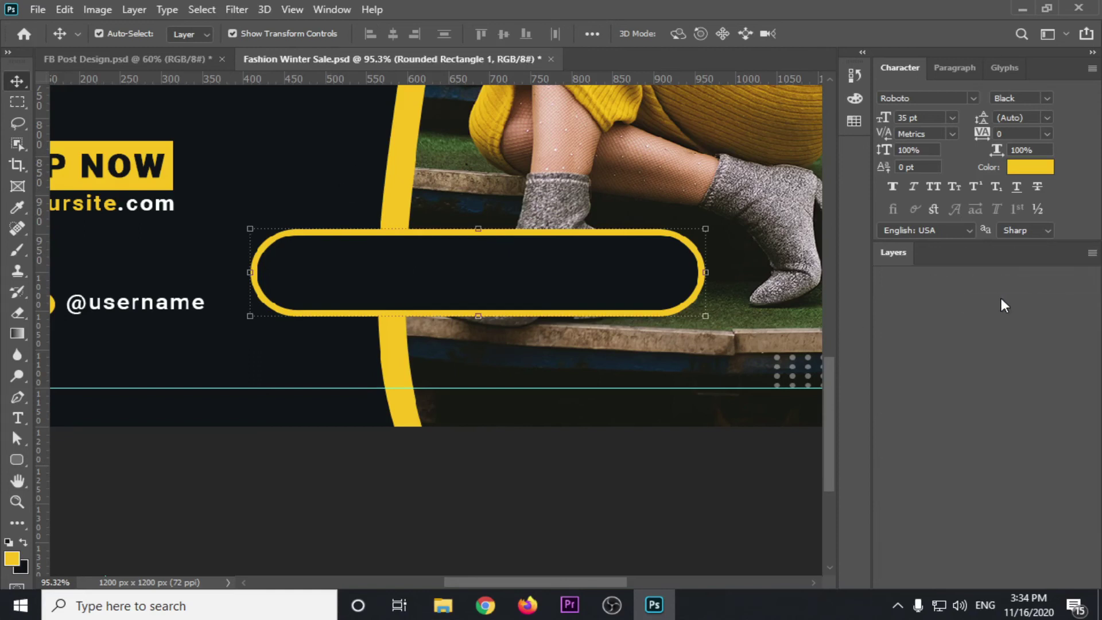
scroll(960, 453, down, 2)
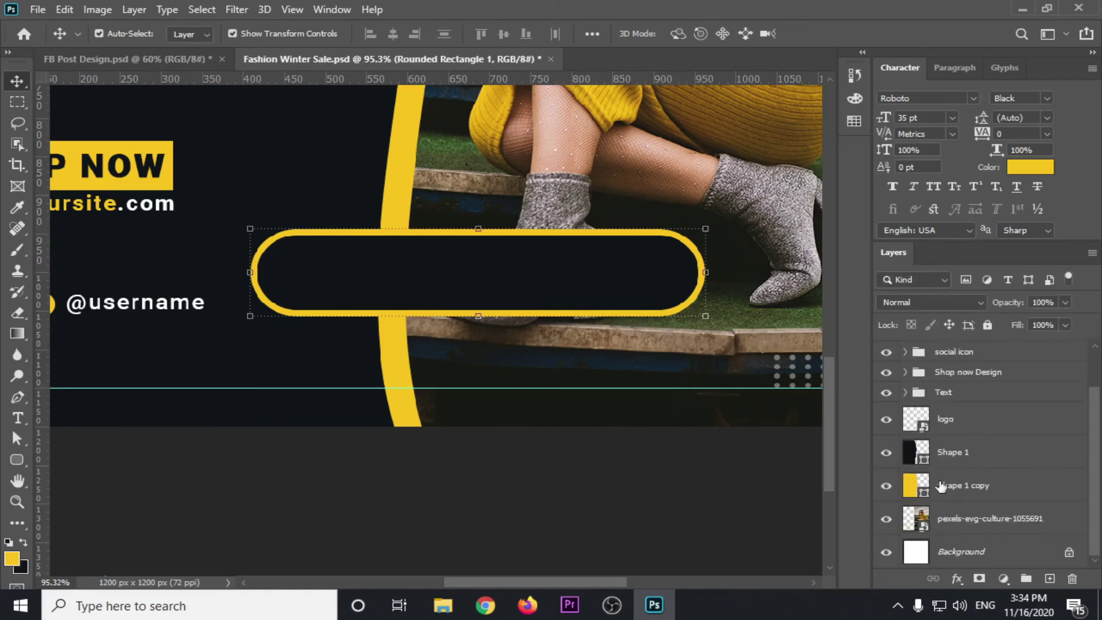
scroll(947, 494, up, 2)
mouse_move(962, 372)
mouse_down()
mouse_move(962, 481)
mouse_move(958, 442)
mouse_move(960, 468)
mouse_up()
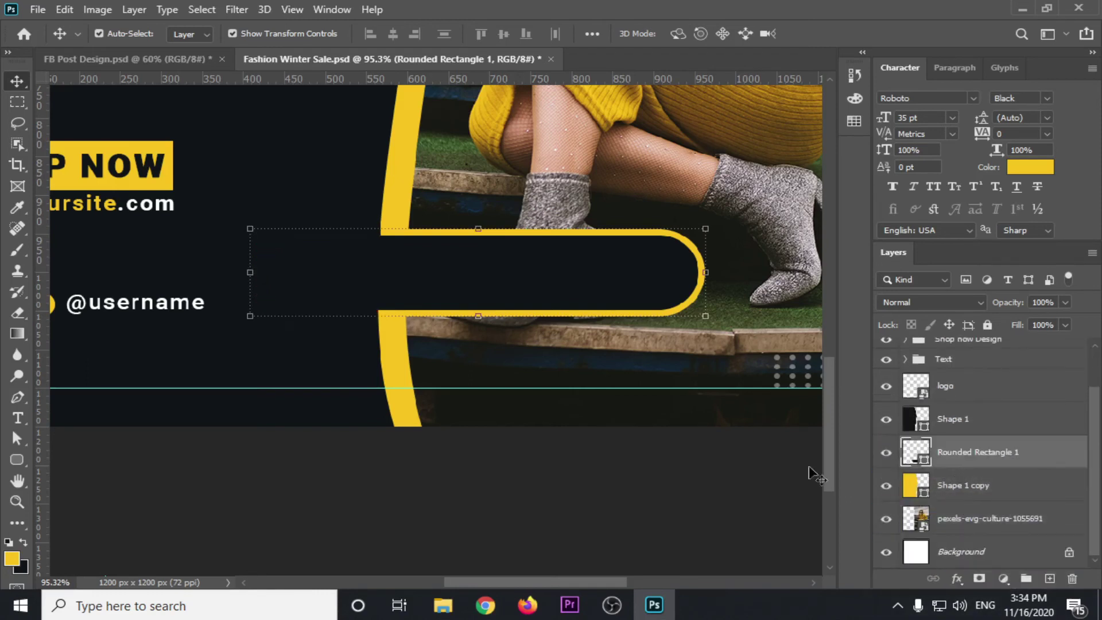
click(611, 502)
scroll(567, 449, down, 3)
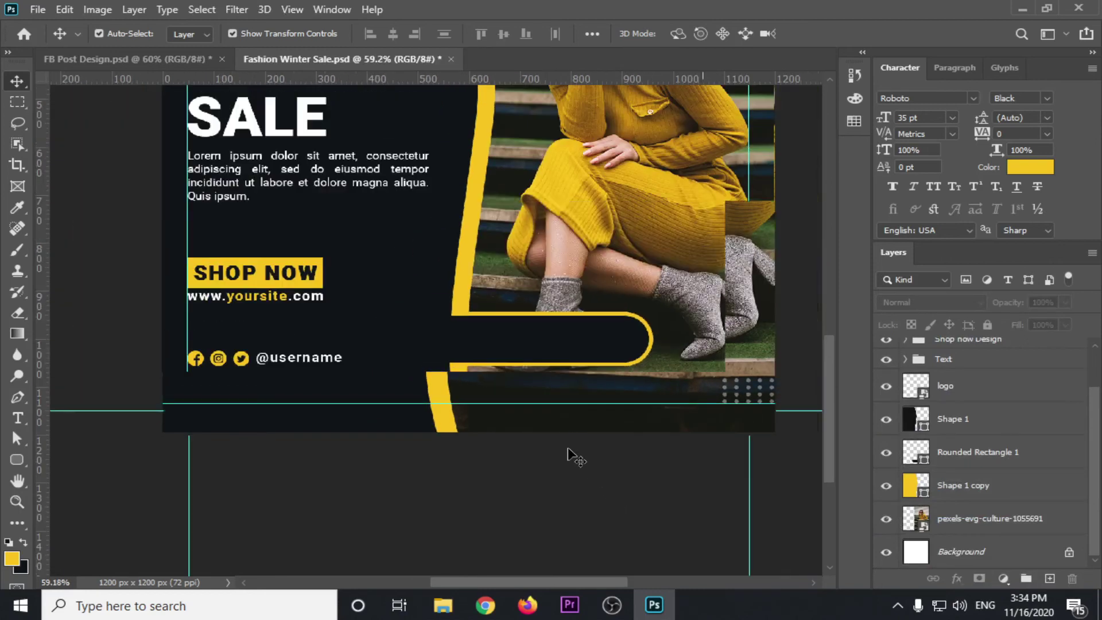
scroll(568, 449, down, 1)
Give Shape 1 a drop shadow with 38 px distance, 84% opacity and 3 px size.
click(406, 278)
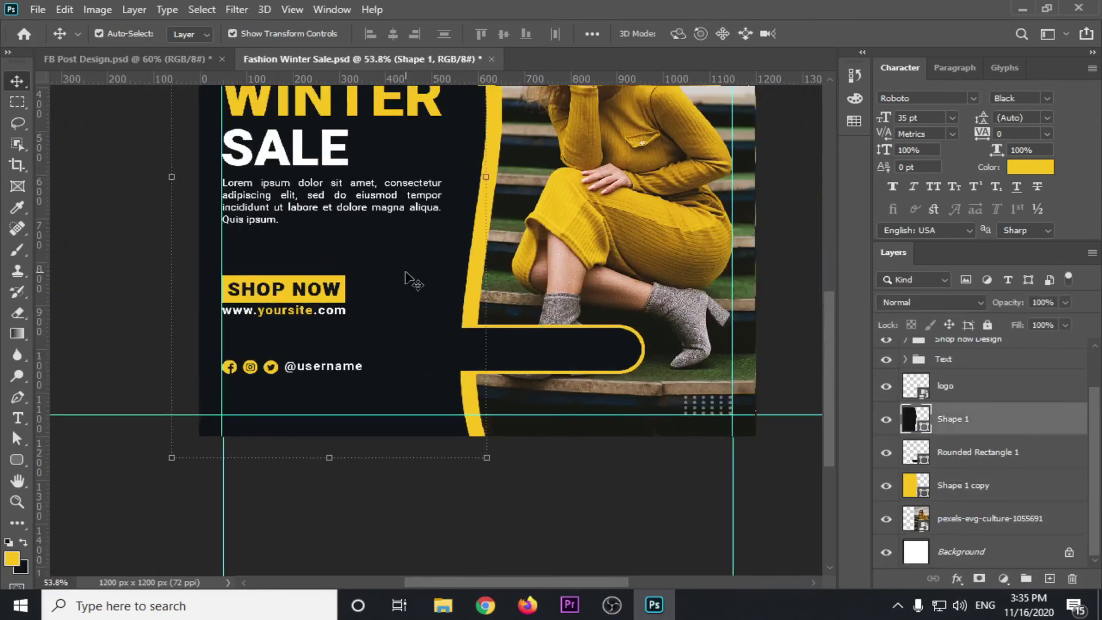
right_click(1017, 419)
click(831, 21)
drag(647, 57, 830, 58)
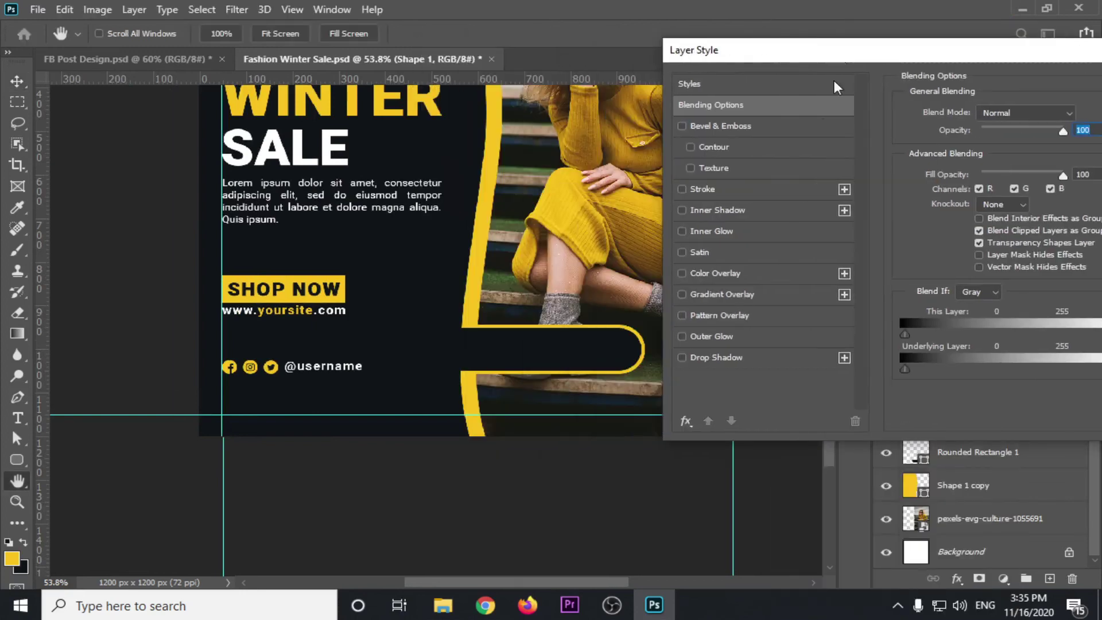
click(717, 357)
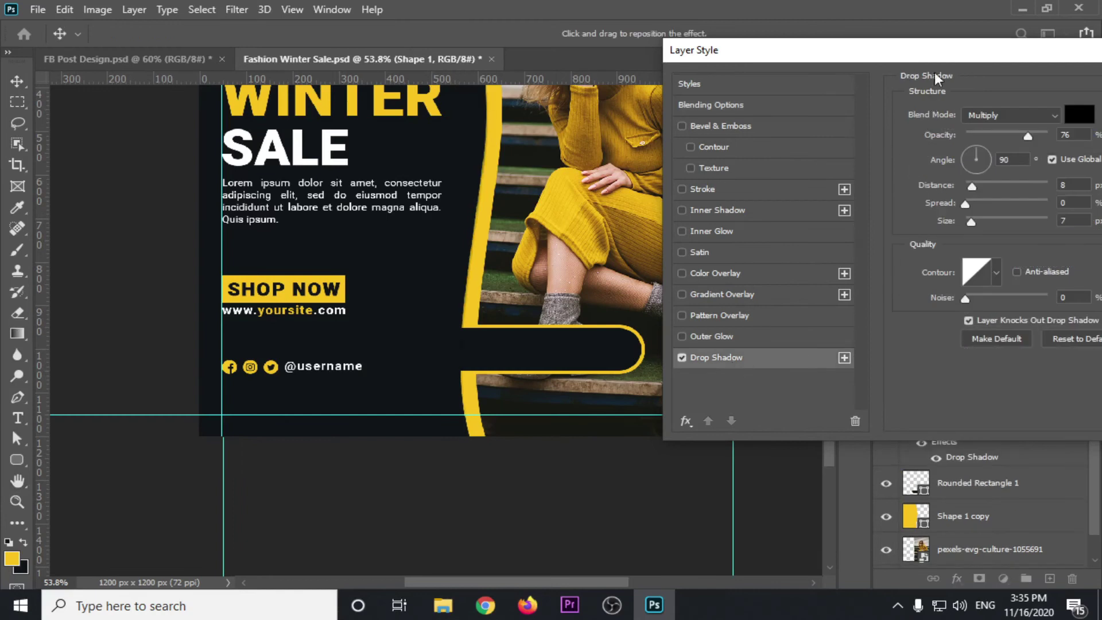
drag(936, 51, 866, 66)
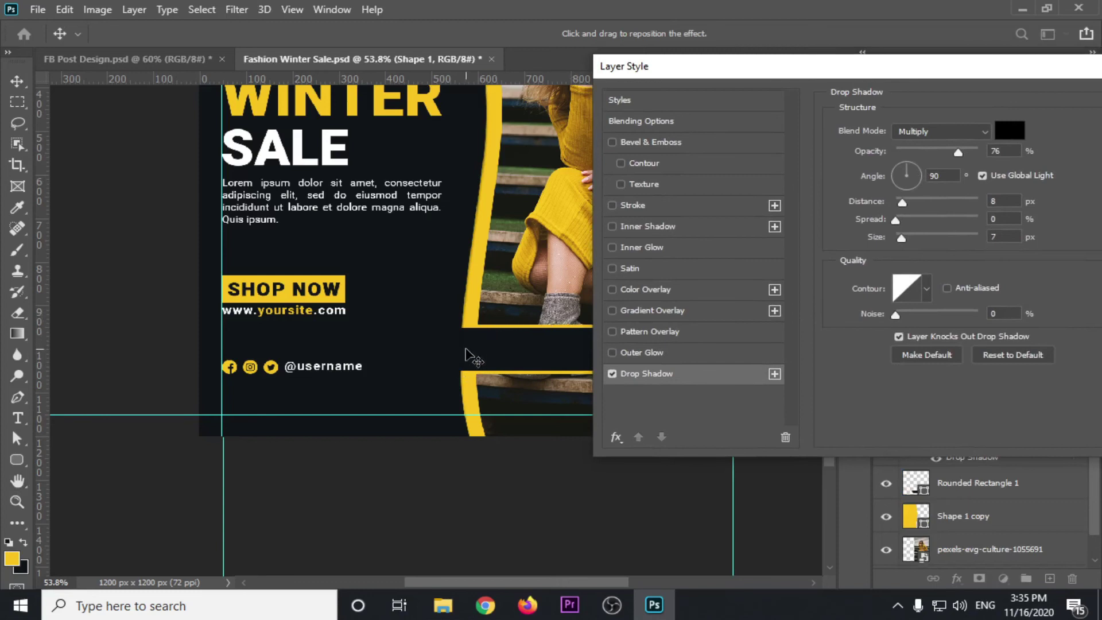
mouse_move(897, 205)
mouse_down()
mouse_move(948, 209)
mouse_move(928, 211)
mouse_up()
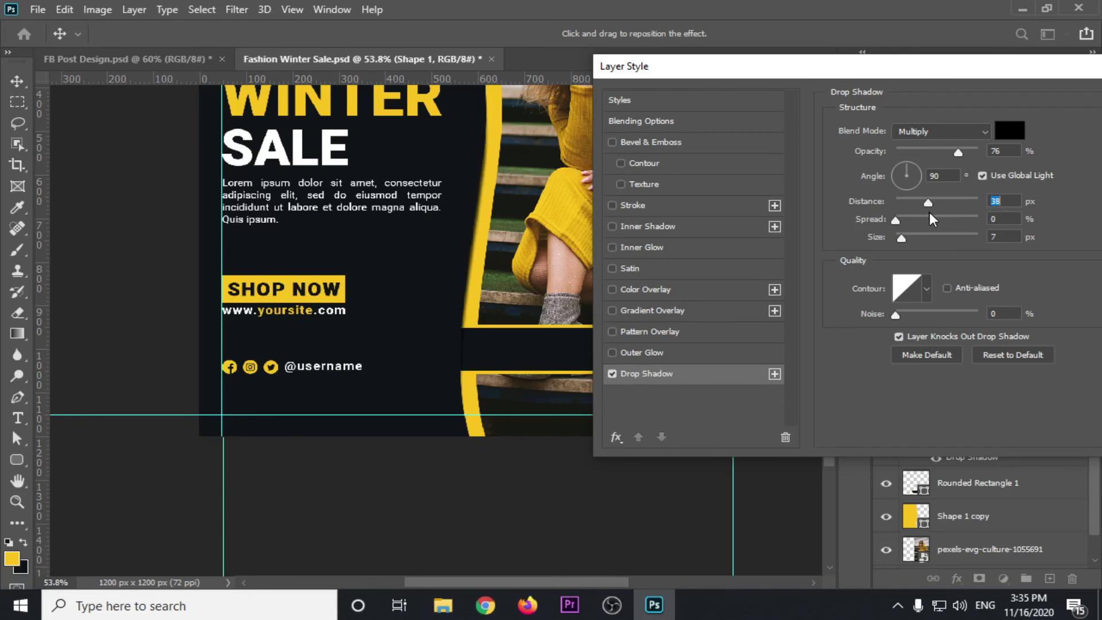
mouse_move(957, 152)
mouse_down()
mouse_move(884, 156)
mouse_move(984, 162)
mouse_up()
drag(910, 236, 869, 234)
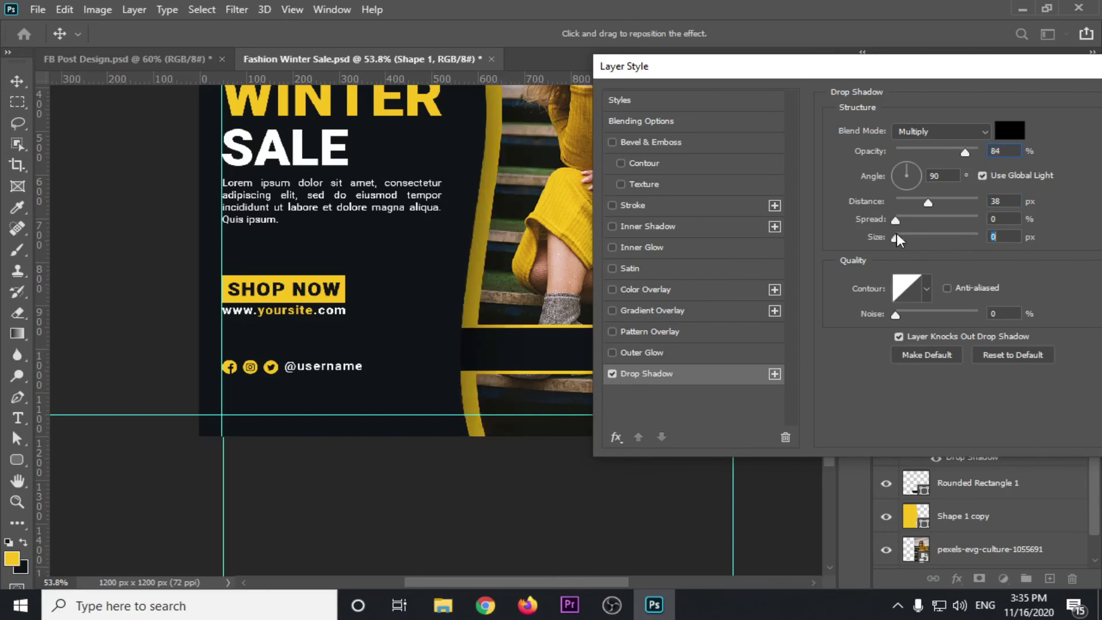
drag(897, 237, 900, 241)
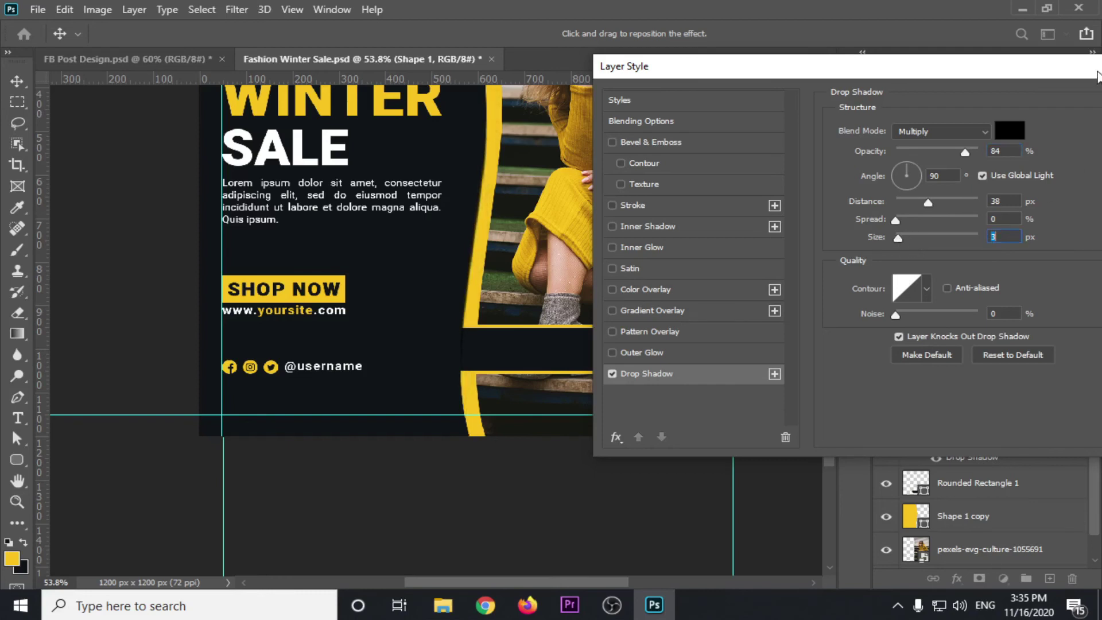
drag(1096, 72, 838, 136)
click(955, 165)
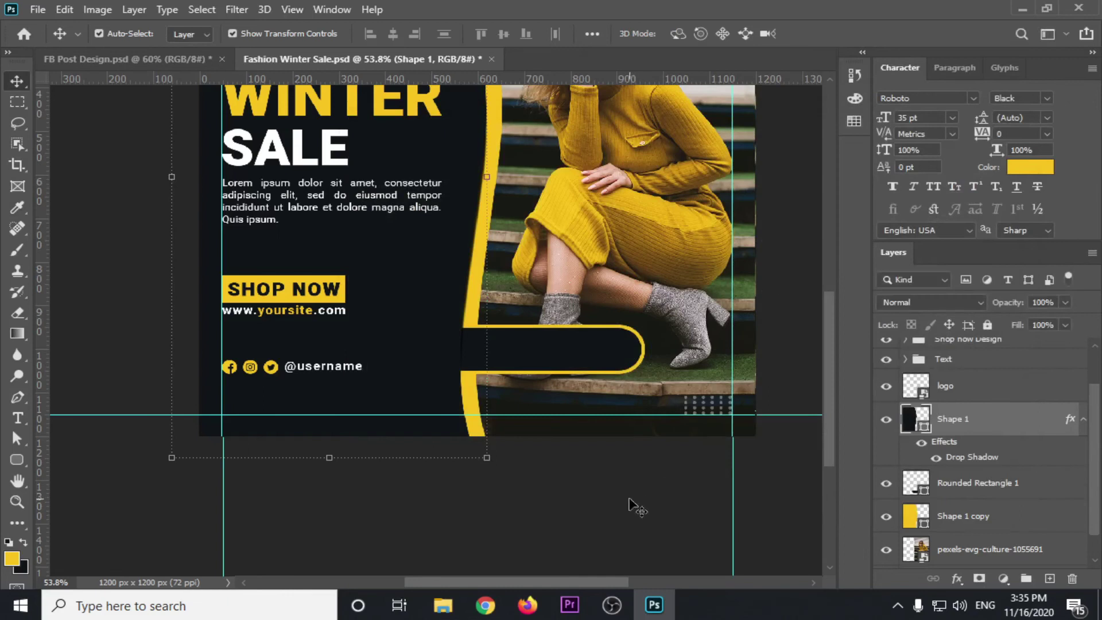
Nudge the dark bar slightly to the right.
click(615, 467)
alt+scroll(620, 452, up, 1)
alt+scroll(623, 454, up, 1)
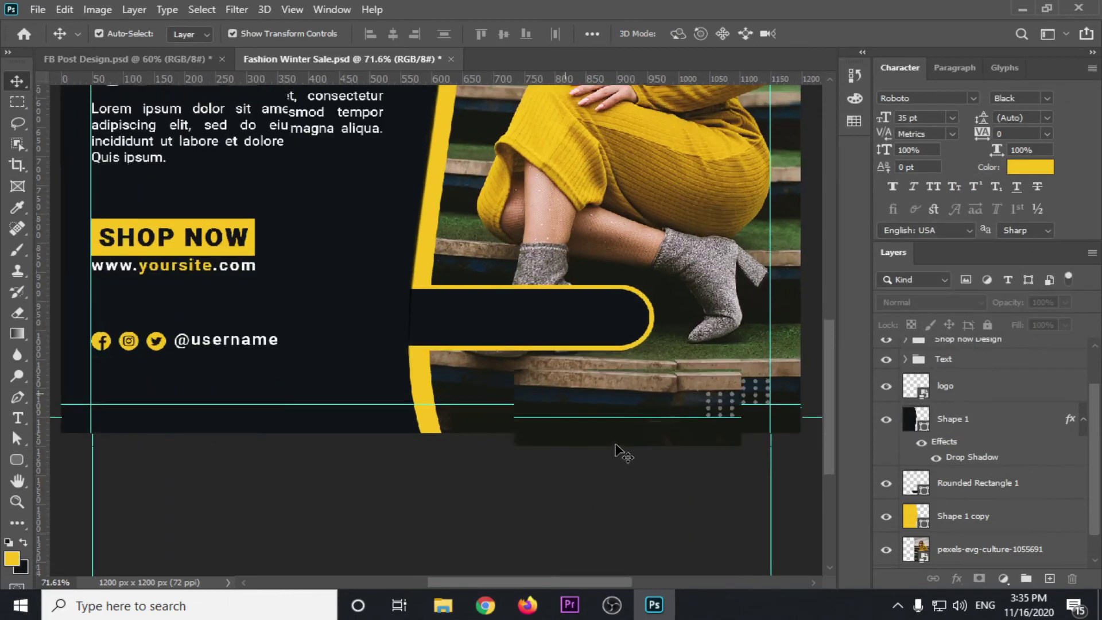
drag(552, 328, 610, 334)
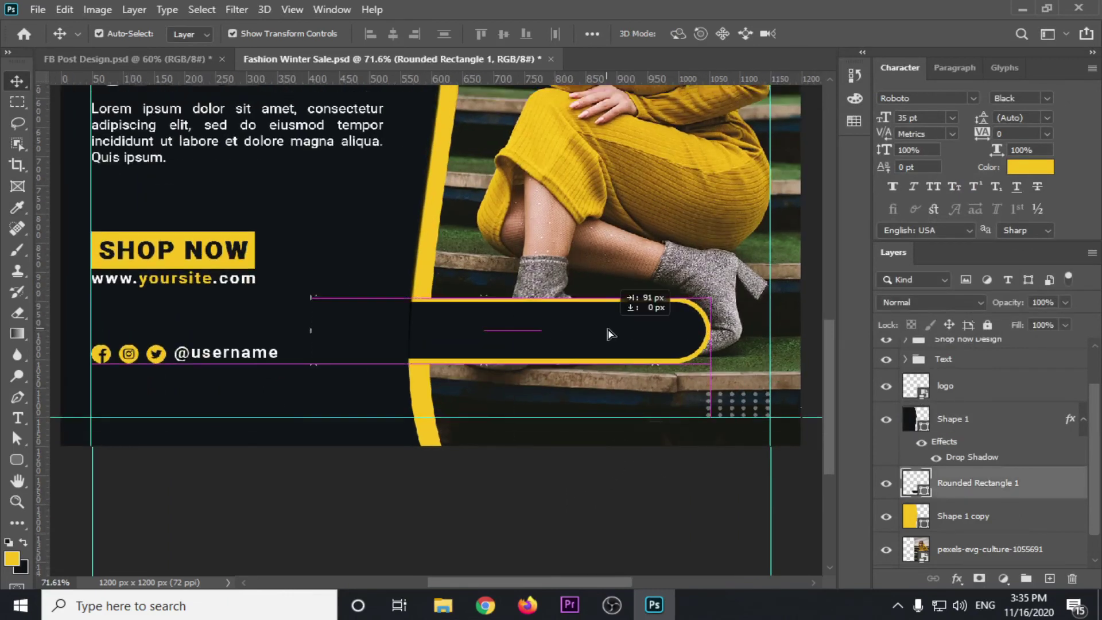
drag(610, 334, 600, 339)
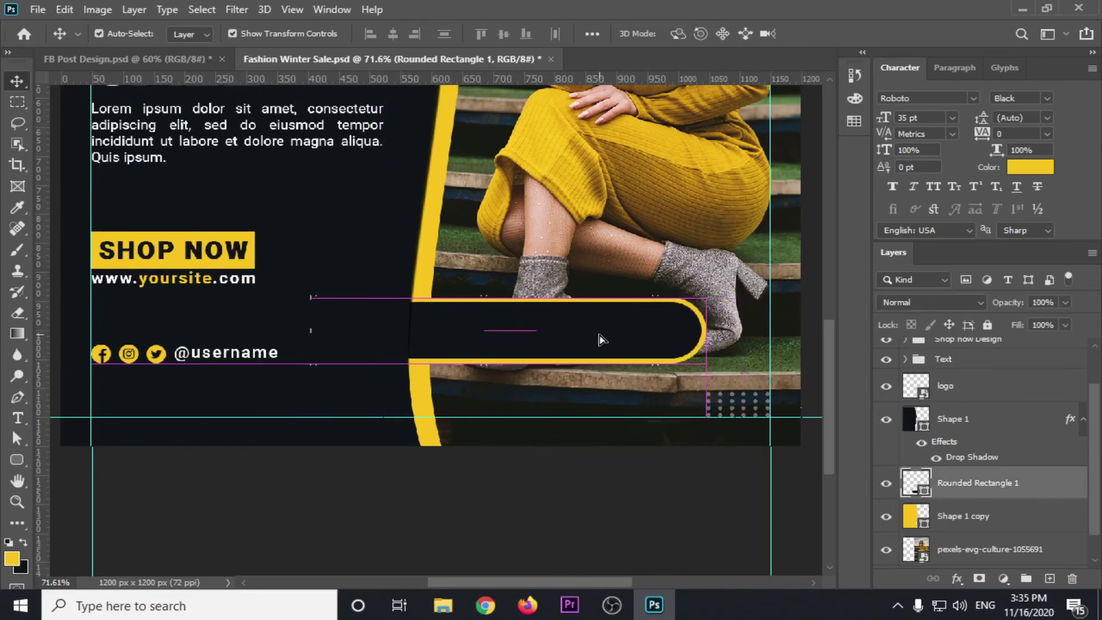
Copy the SAVE 70% text from FB Post Design onto the winter sale bar.
click(192, 59)
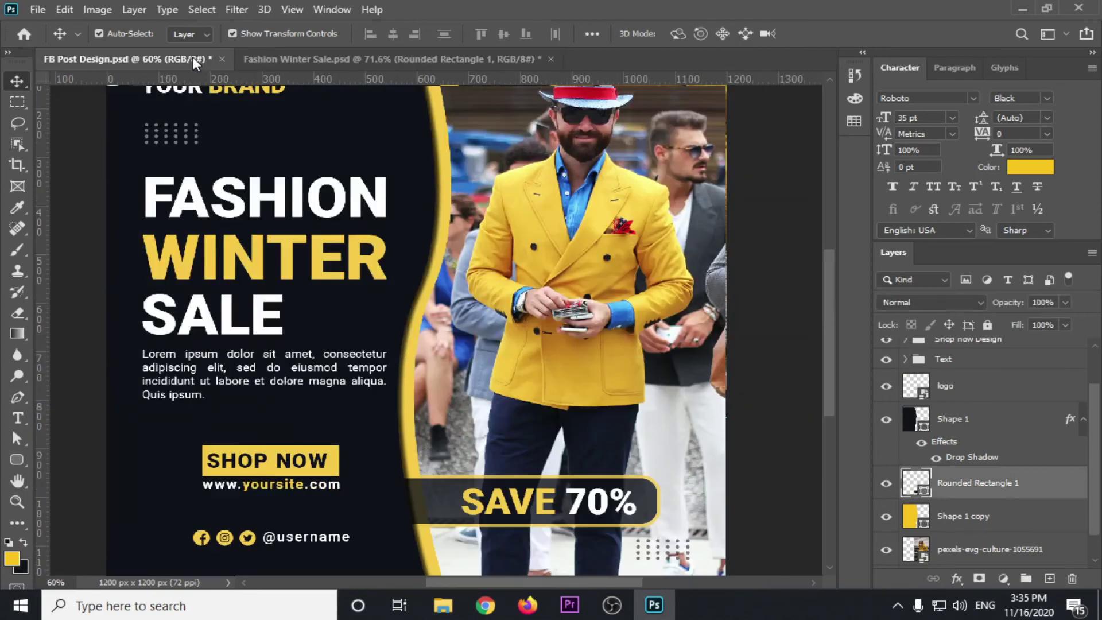
drag(548, 502, 520, 146)
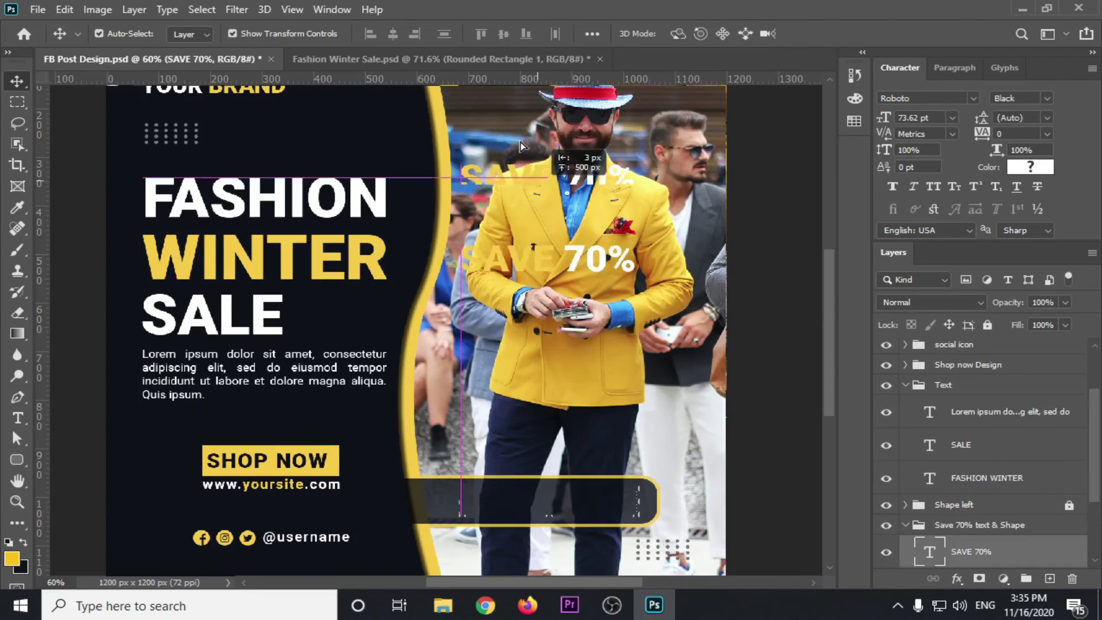
mouse_move(520, 146)
mouse_down()
mouse_move(563, 457)
mouse_move(521, 452)
mouse_move(604, 466)
mouse_up()
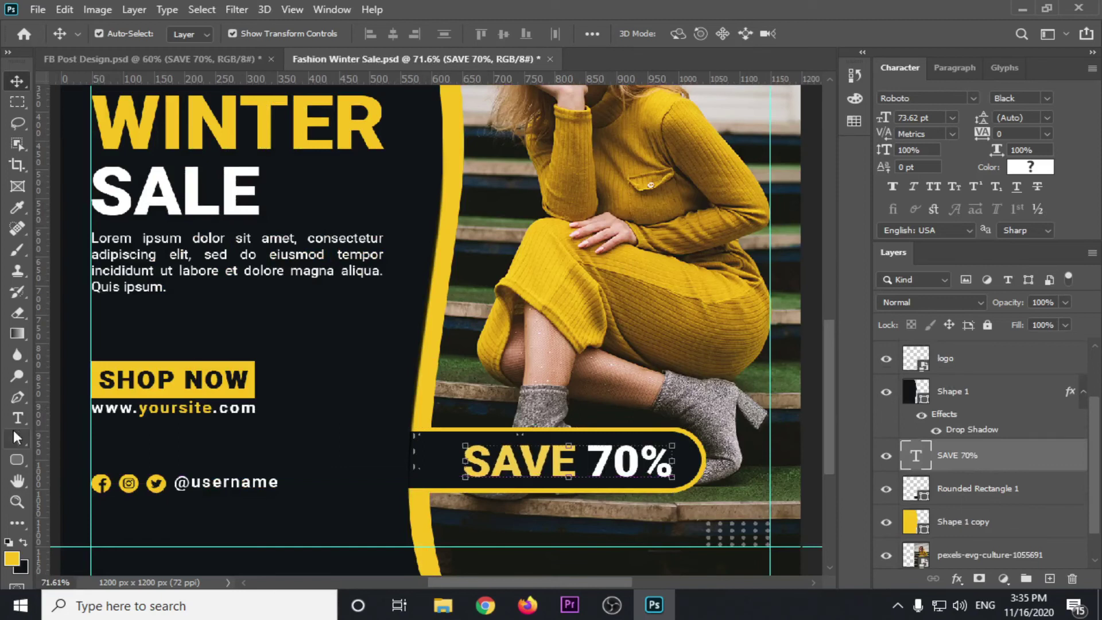
Recolour the word SAVE to #f8c215 yellow sampled from the design.
click(18, 417)
drag(574, 459, 438, 459)
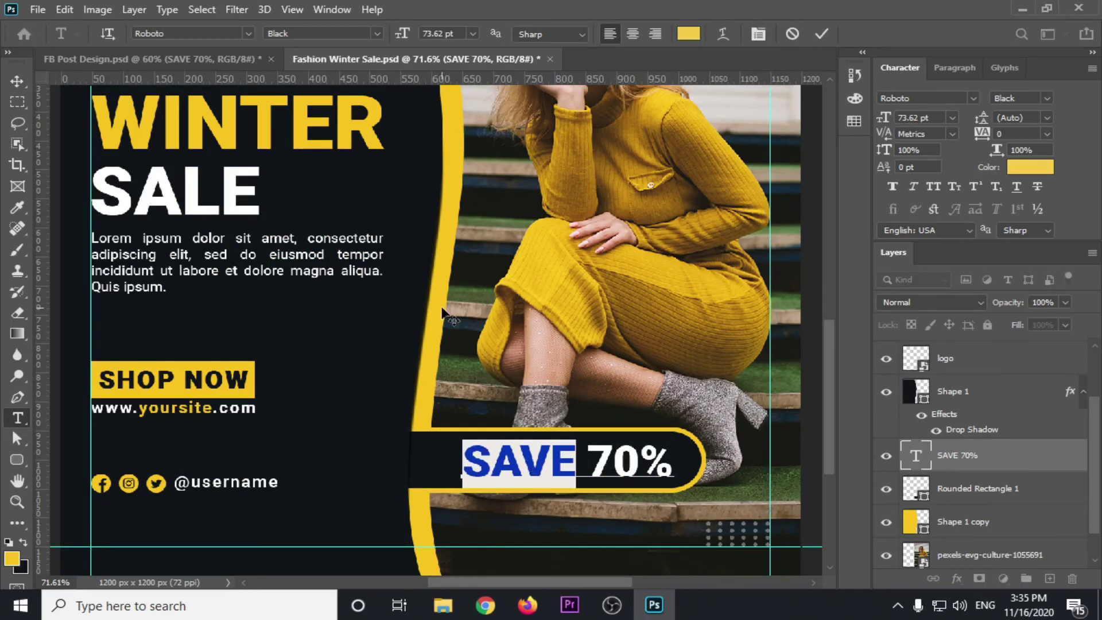
click(1031, 168)
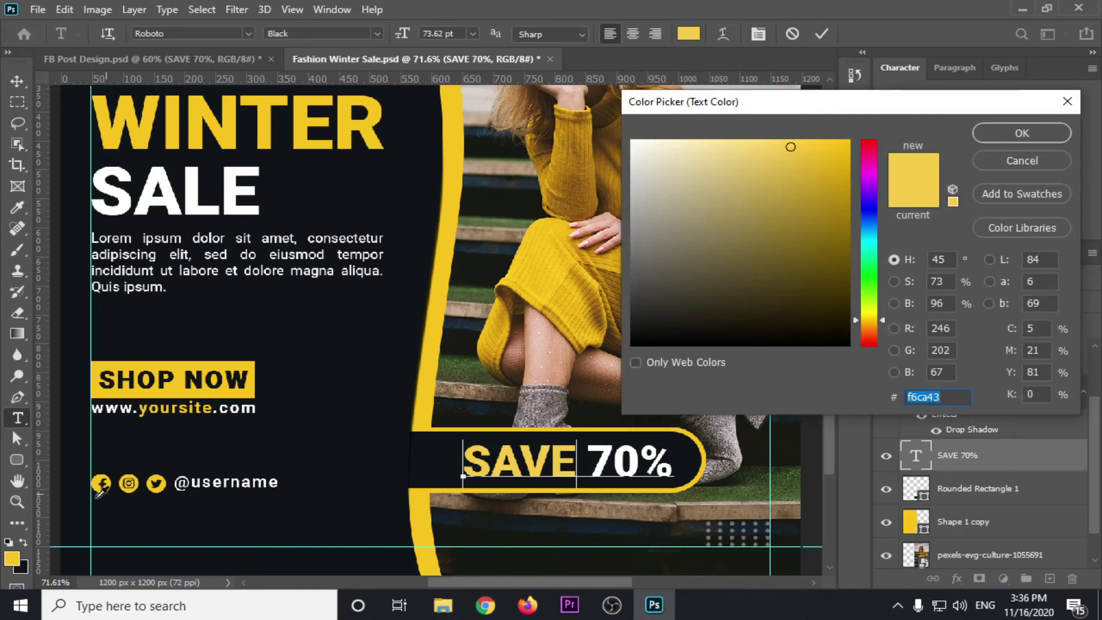
click(18, 553)
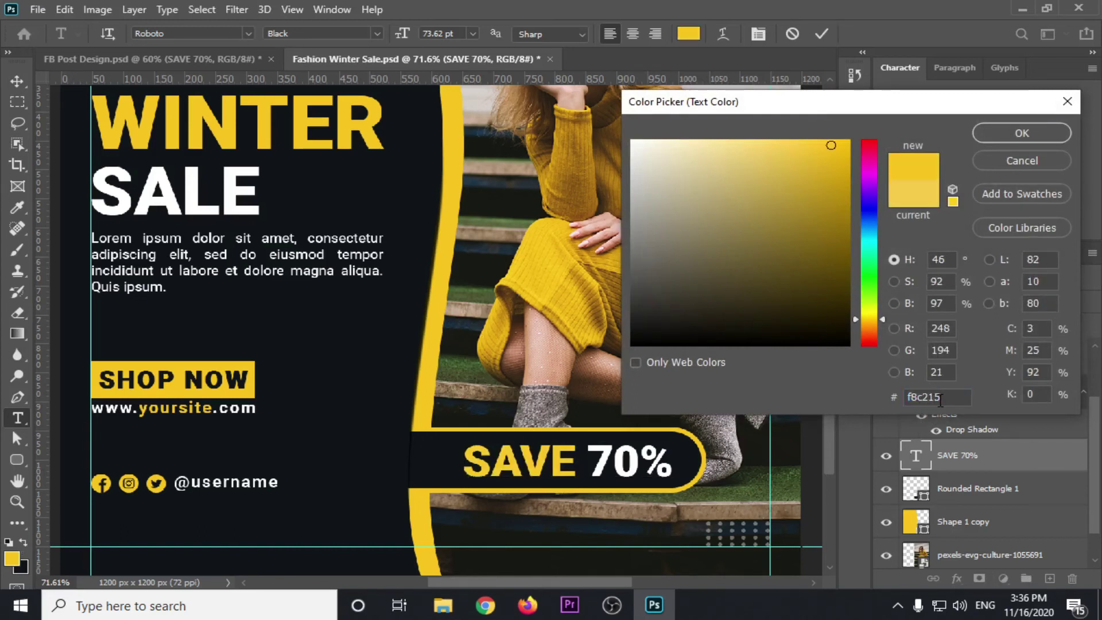
click(1004, 139)
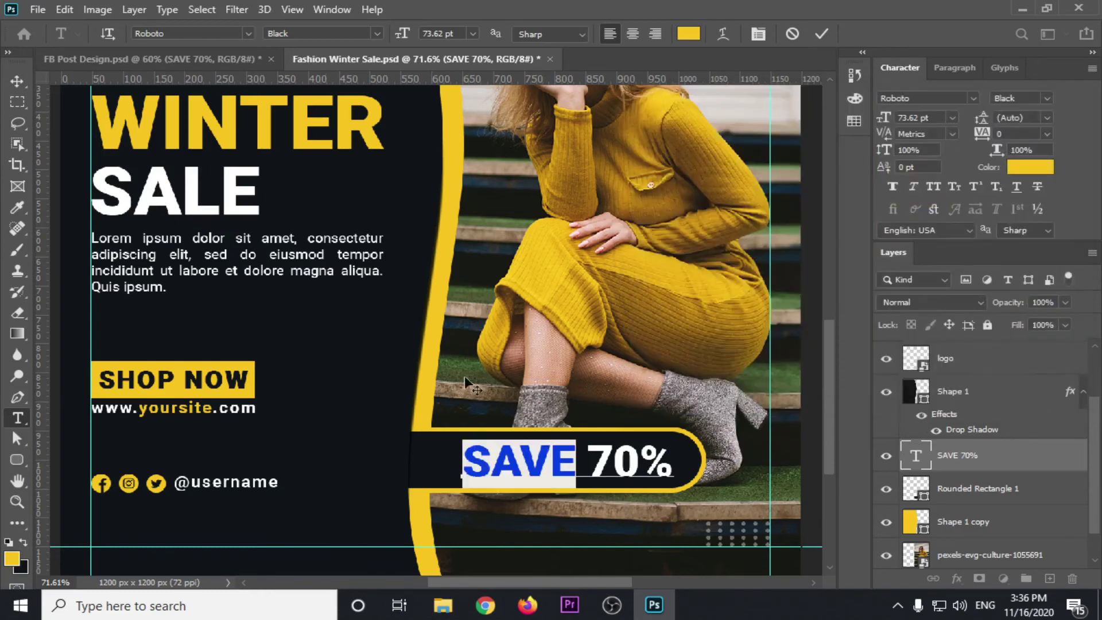
click(17, 81)
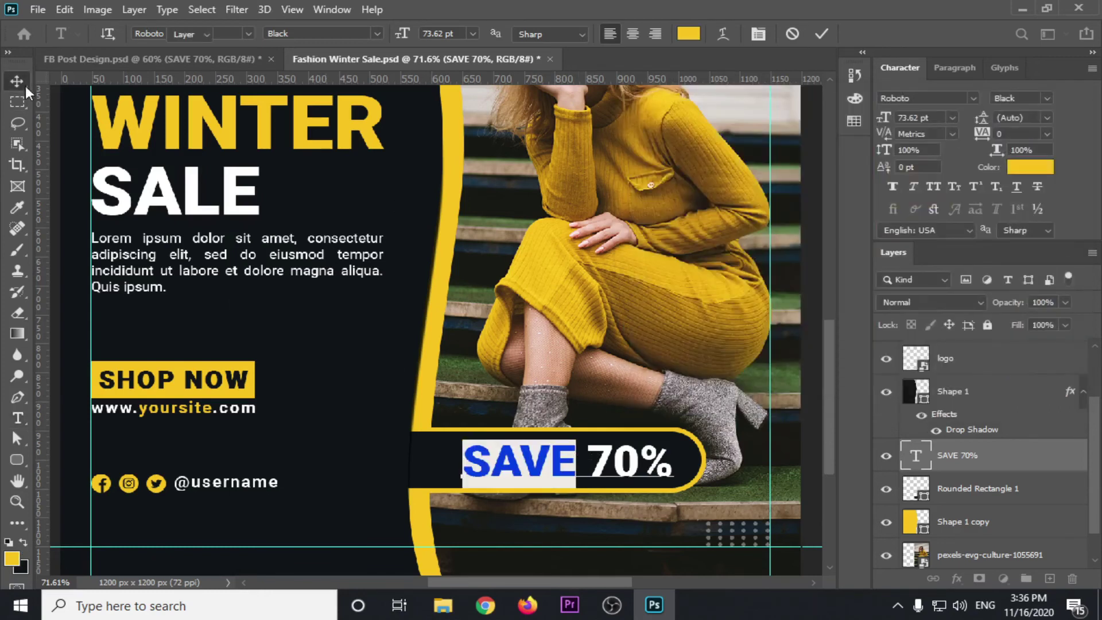
click(608, 304)
Select the SAVE 70% text with Rounded Rectangle 1 and centre the text on the banner.
scroll(608, 304, down, 3)
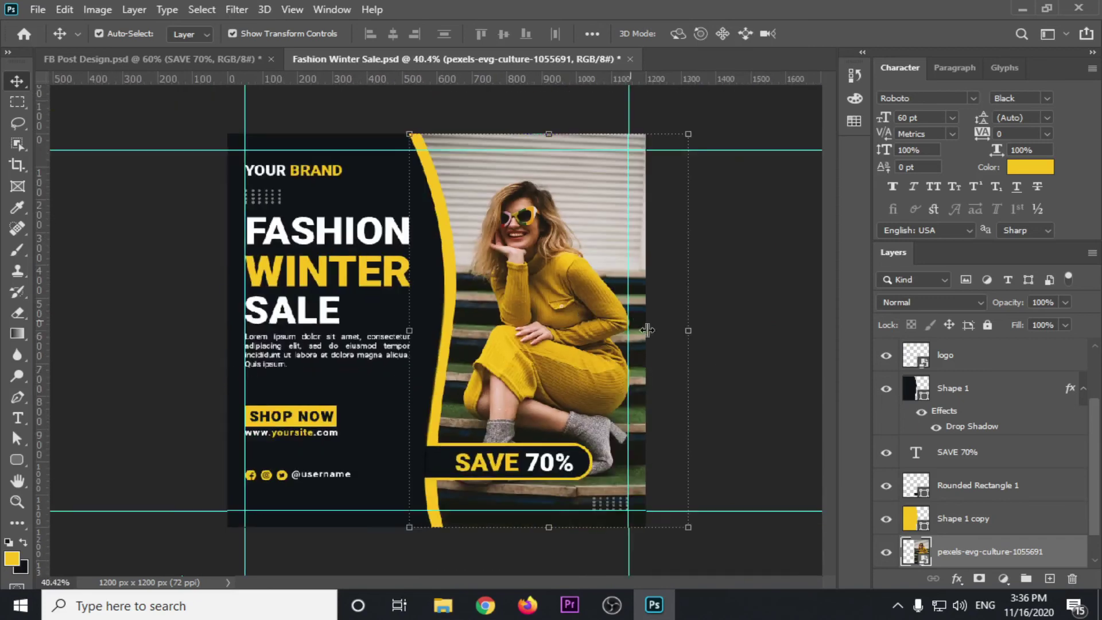
click(720, 405)
scroll(689, 344, up, 3)
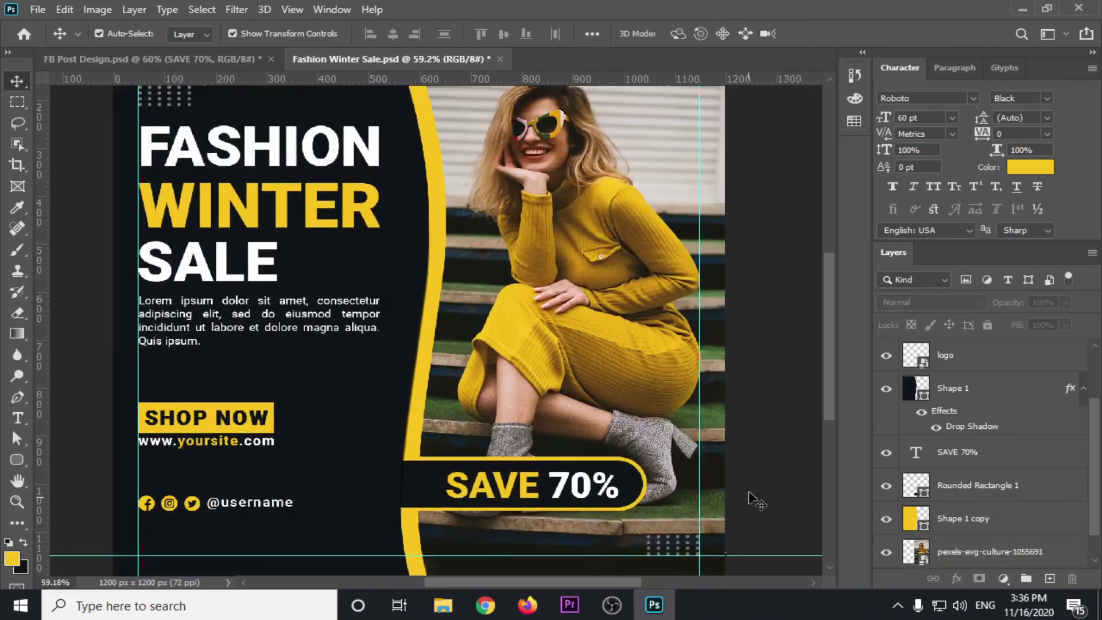
scroll(453, 304, up, 1)
scroll(453, 304, up, 3)
scroll(453, 304, up, 3)
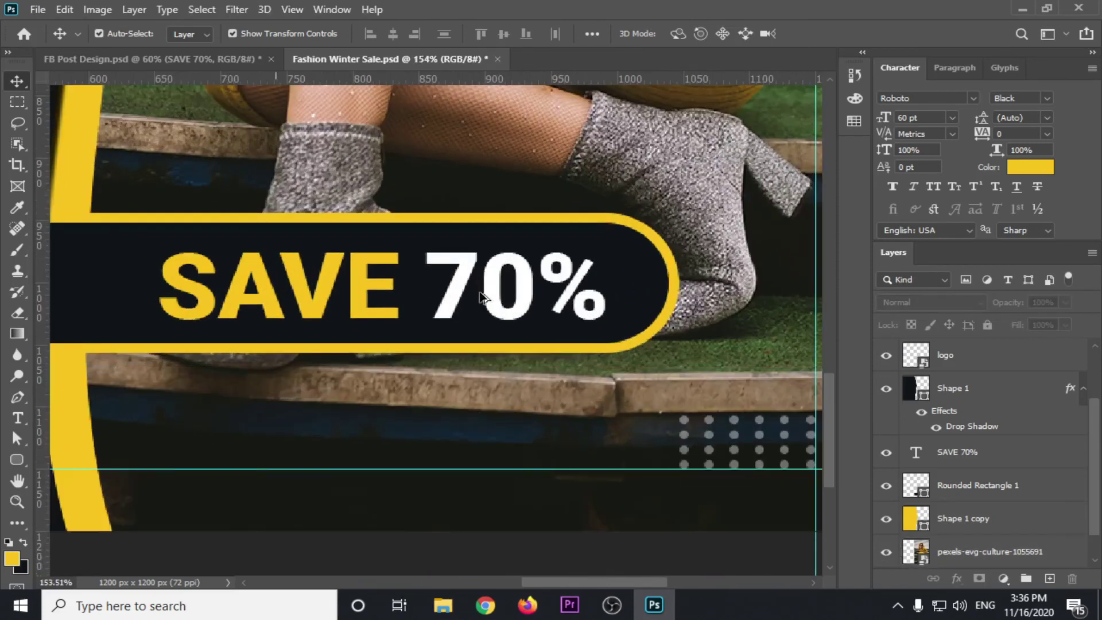
click(454, 304)
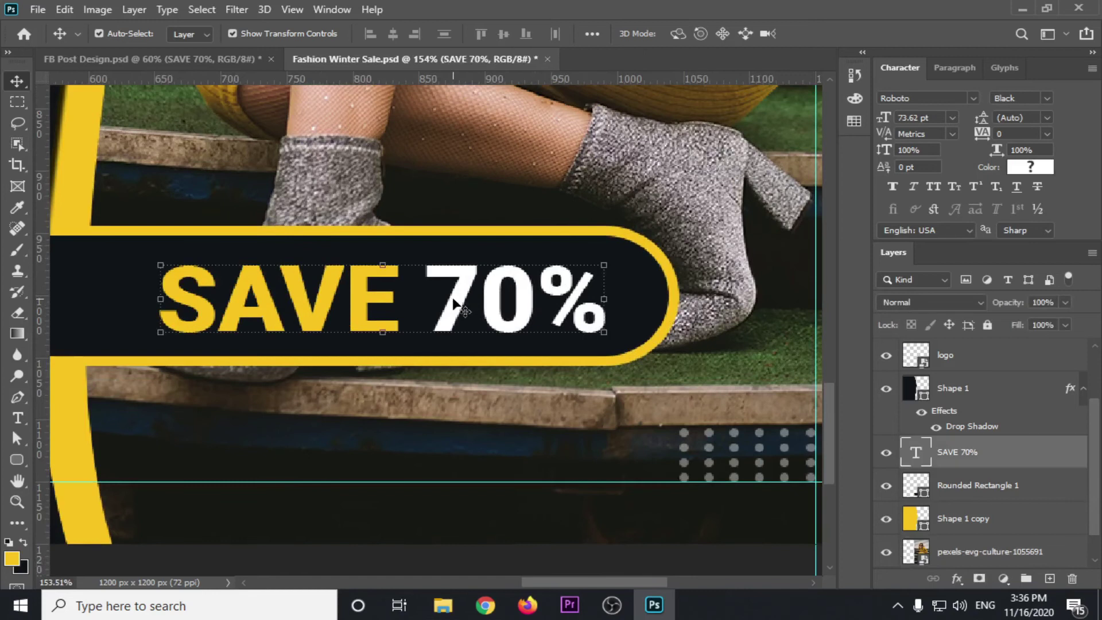
shift+click(419, 246)
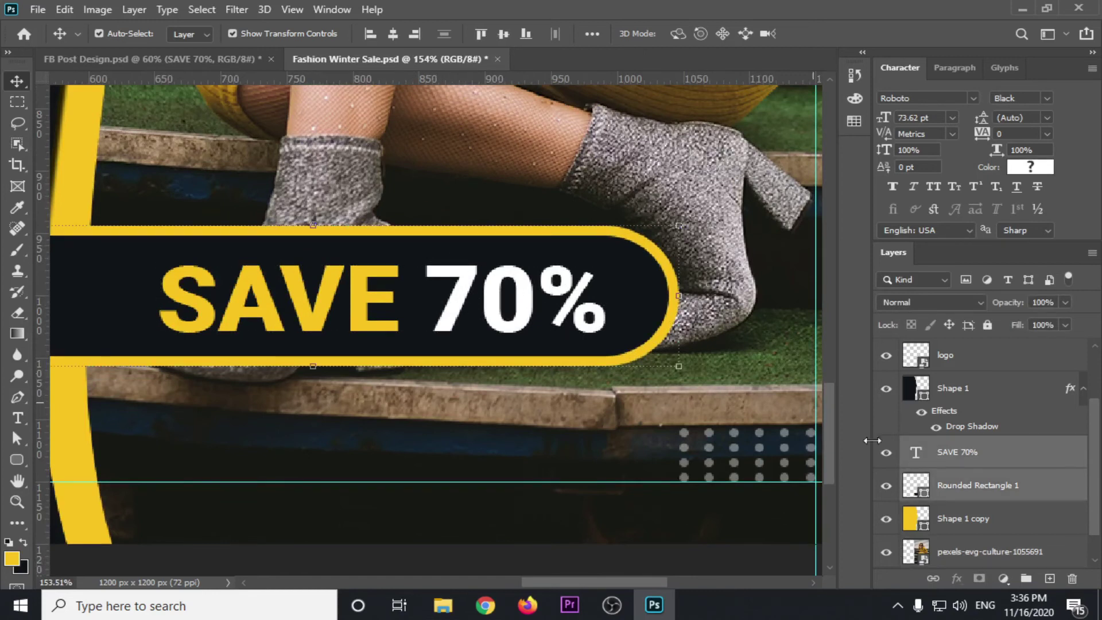
click(394, 35)
click(505, 37)
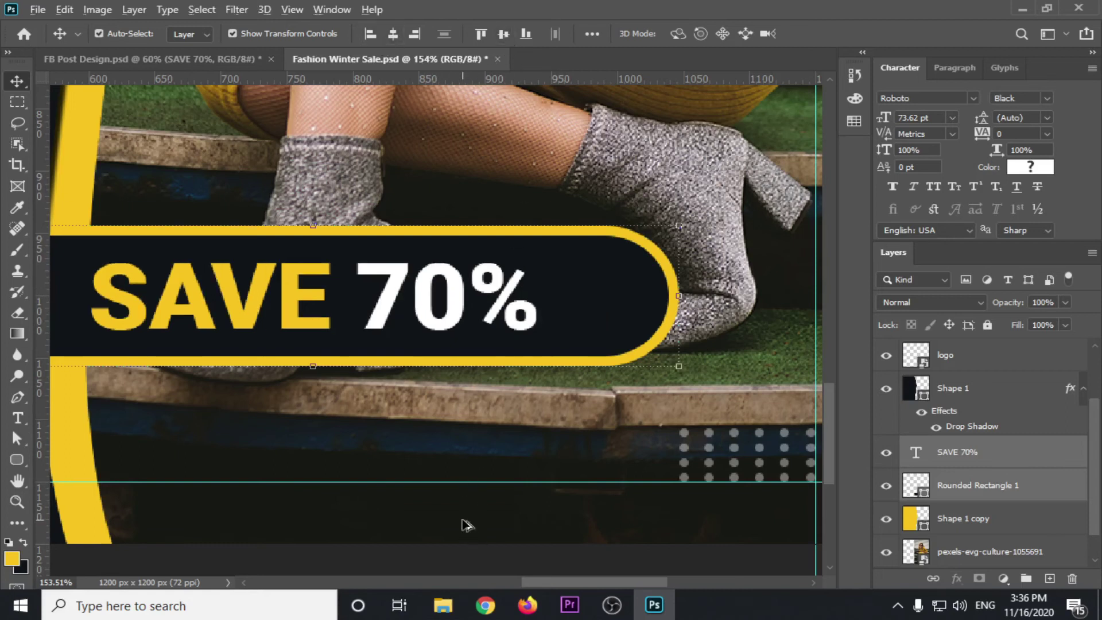
Shift the SAVE 70% banner and text slightly to the left.
scroll(466, 523, down, 2)
scroll(466, 524, down, 1)
drag(459, 352, 462, 354)
key(shift+Left)
key(shift+Left)
key(shift+Left)
ctrl+click(418, 356)
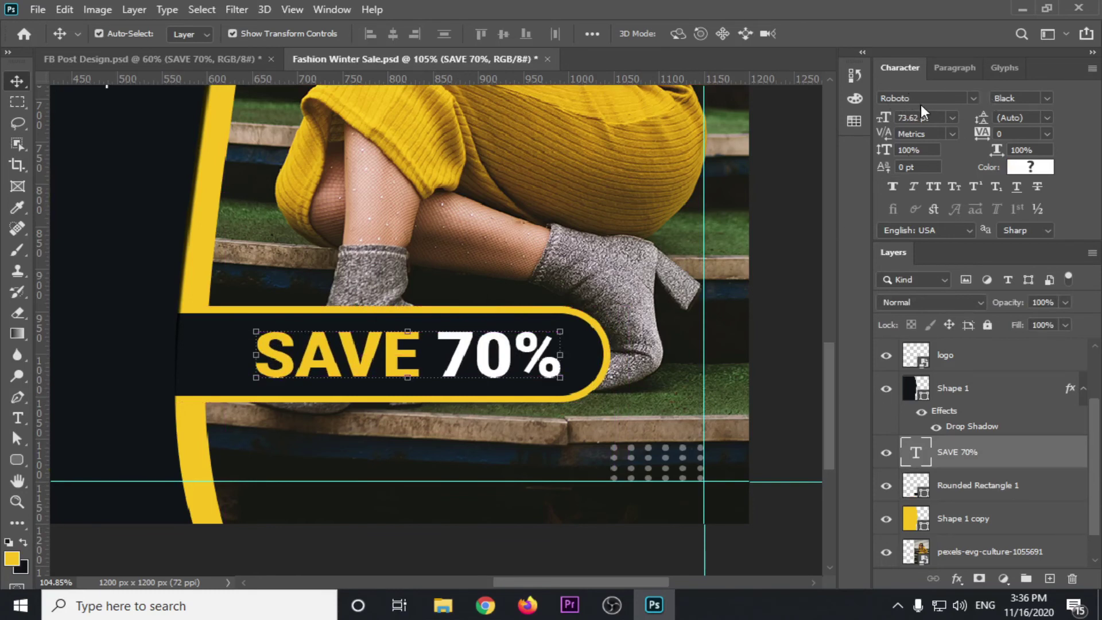
Compare against the FB Post Design document, then select the Rounded Rectangle 1 layer.
click(774, 358)
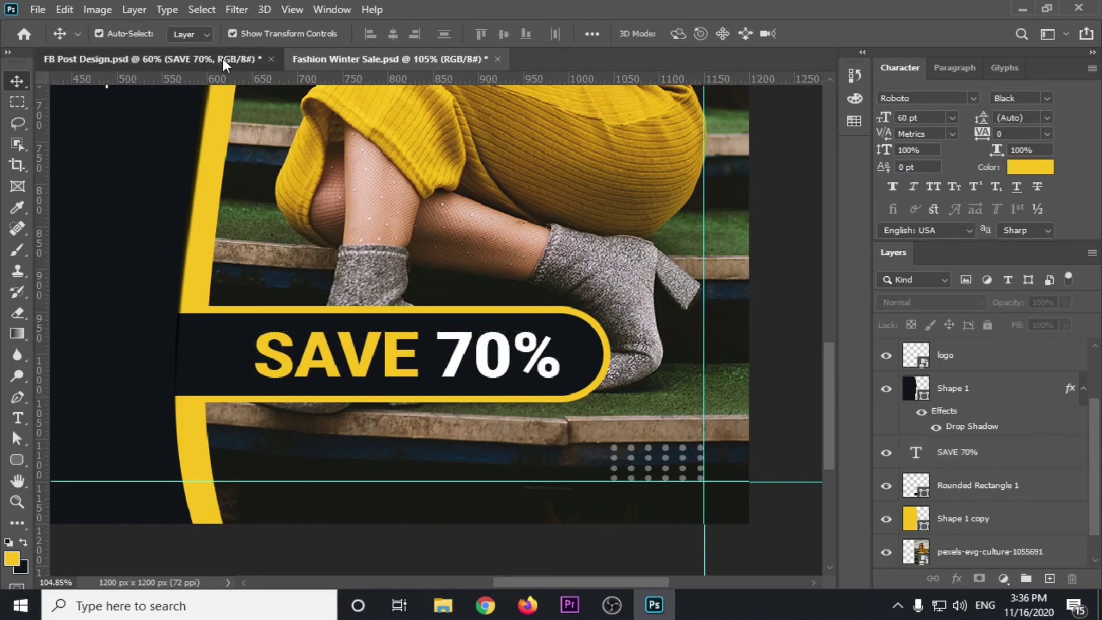
click(223, 58)
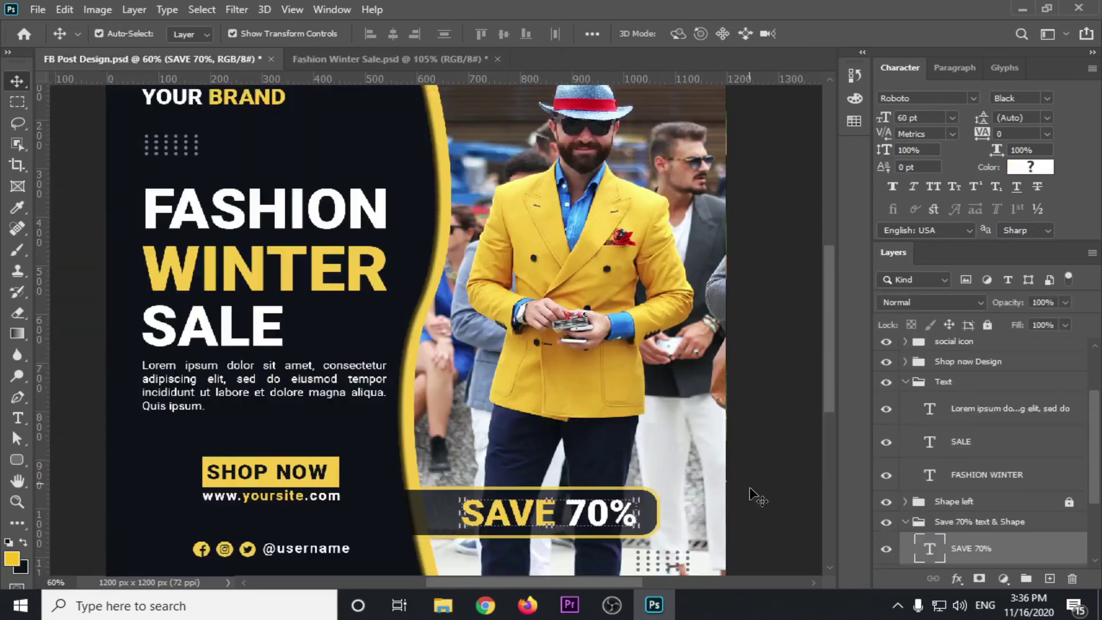
click(752, 491)
scroll(752, 490, down, 5)
scroll(479, 320, up, 1)
scroll(459, 333, up, 3)
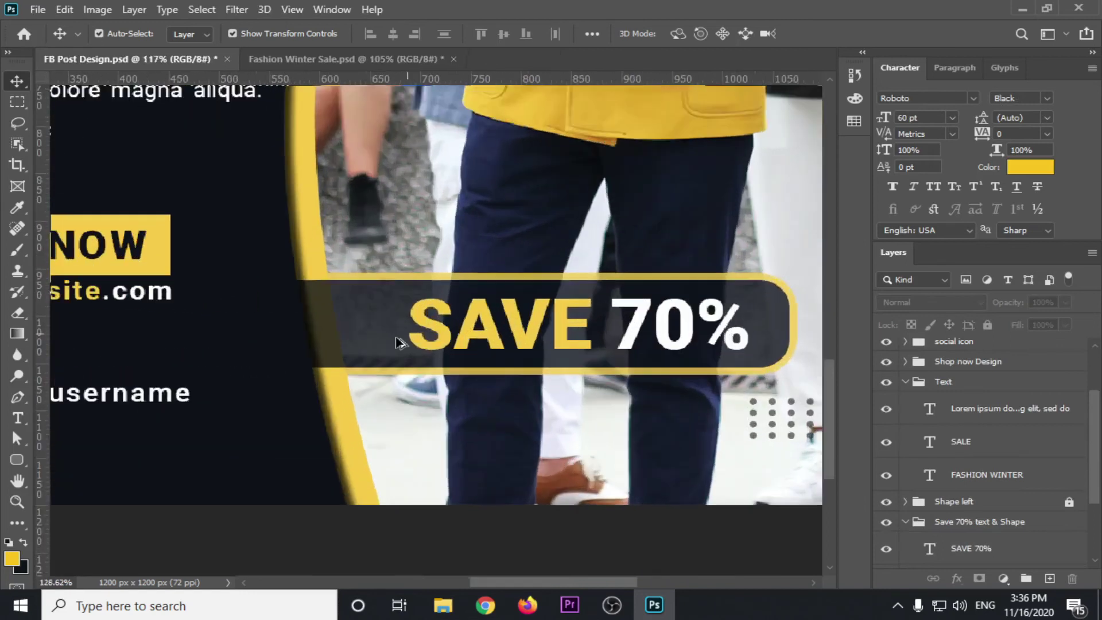
scroll(402, 342, up, 1)
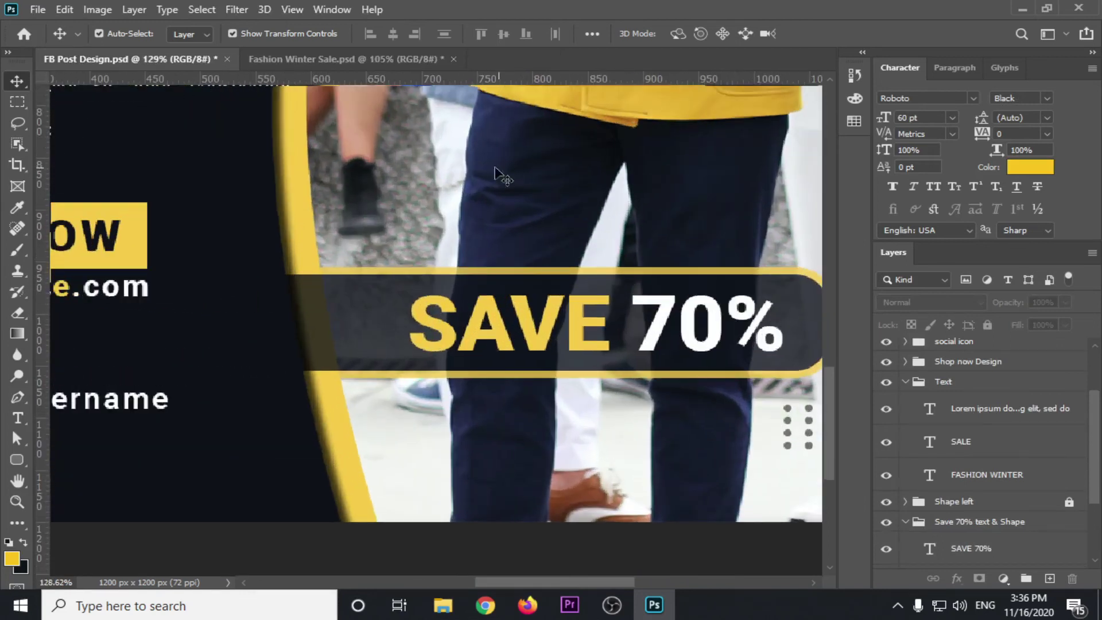
scroll(446, 229, down, 3)
scroll(446, 228, down, 2)
scroll(402, 172, down, 2)
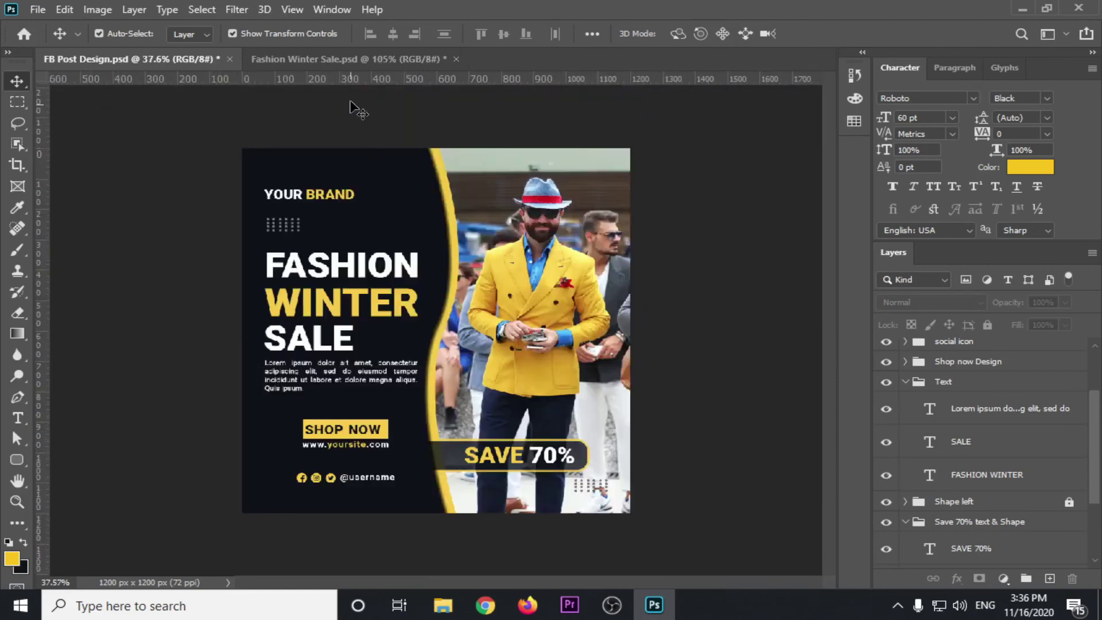
click(315, 60)
scroll(596, 467, up, 1)
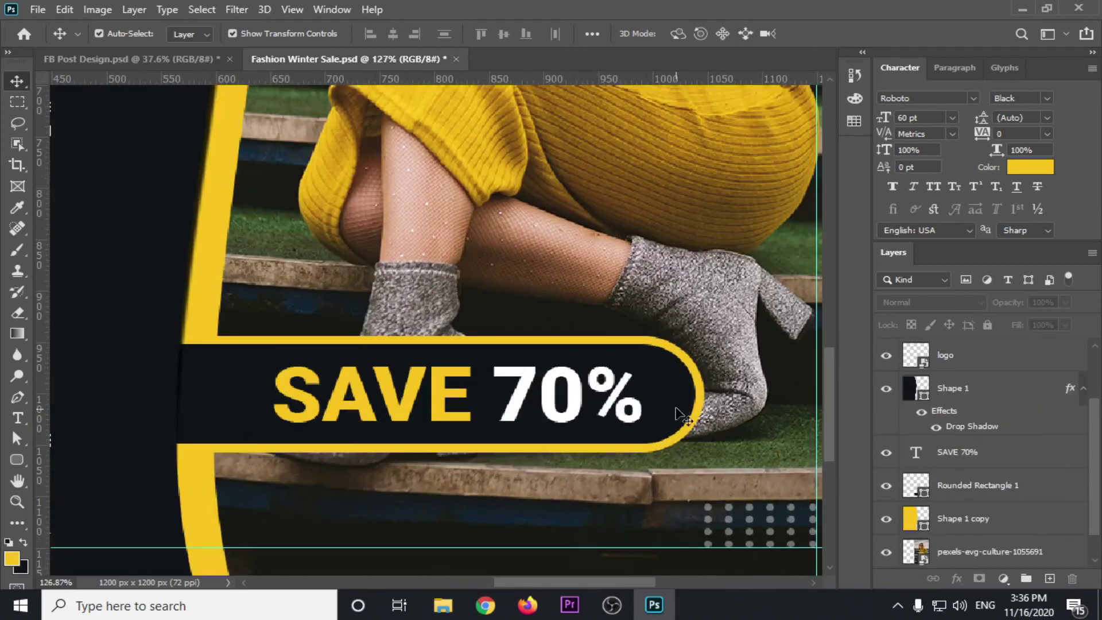
click(686, 408)
Lower the Rounded Rectangle 1 banner's layer opacity to about 70%.
click(1065, 302)
click(1049, 321)
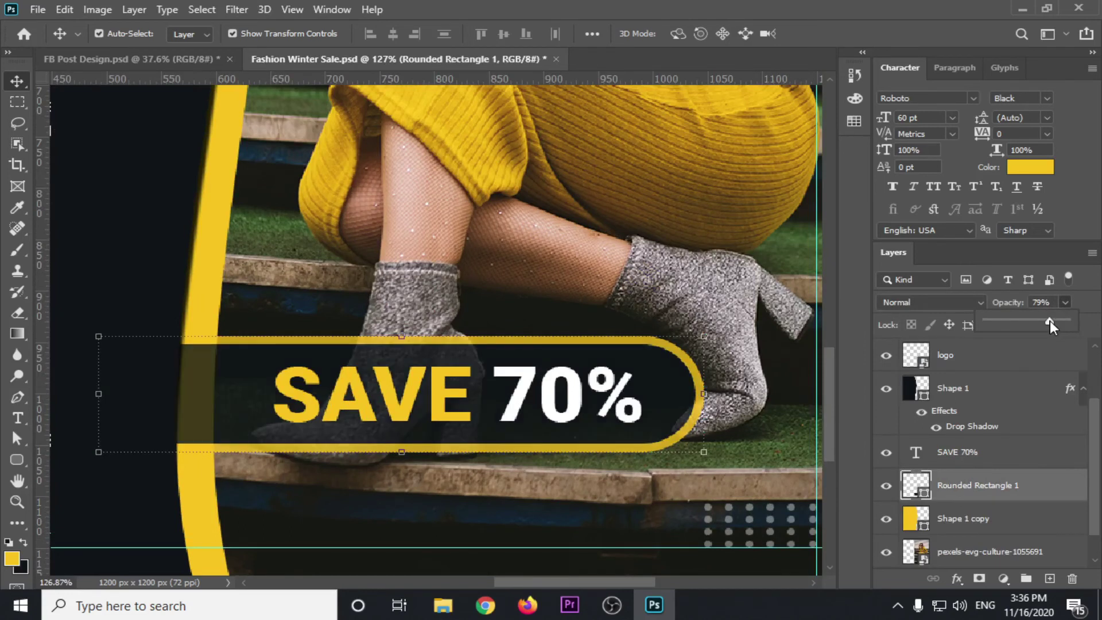
click(1050, 303)
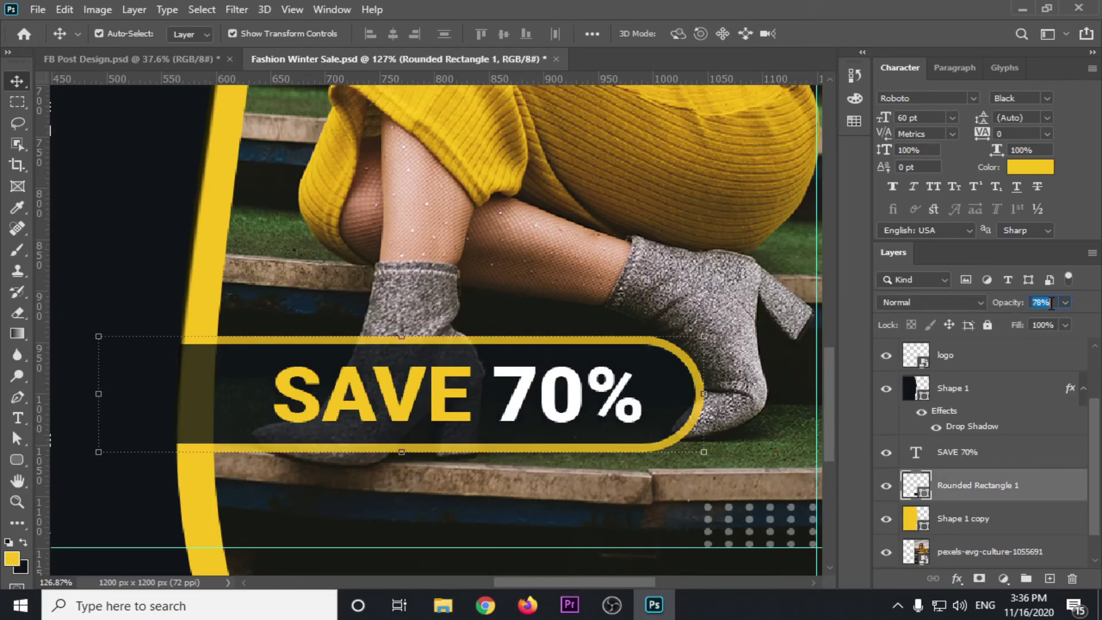
key(Down)
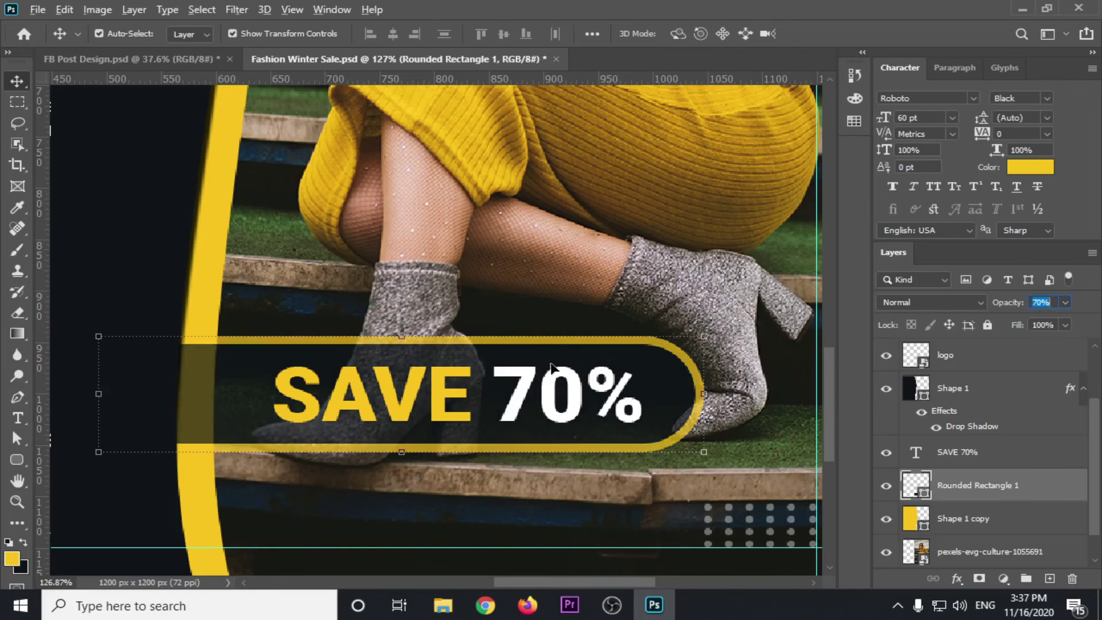
Deselect all layers, zoom out to the full post, and save the document.
click(561, 253)
scroll(520, 295, down, 2)
scroll(519, 296, down, 2)
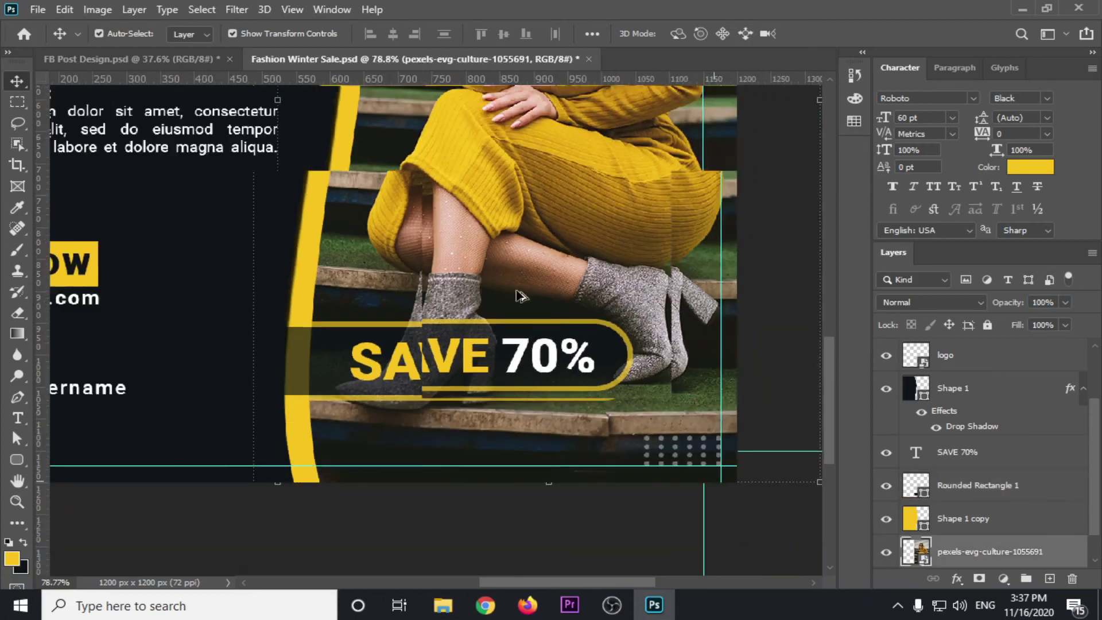
scroll(519, 295, down, 2)
key(ctrl+alt+a)
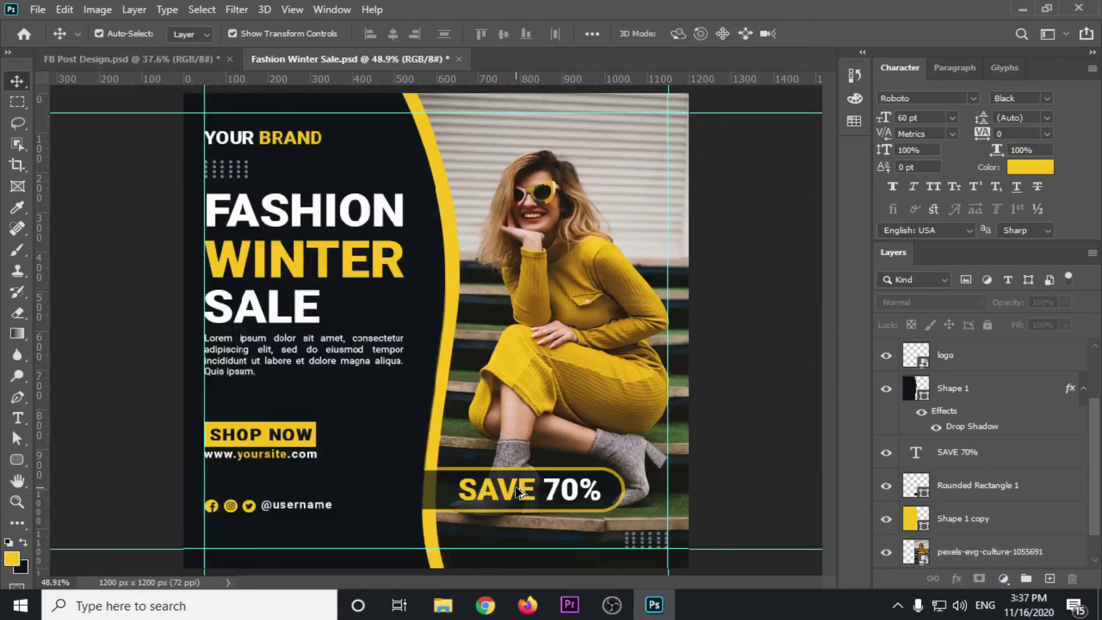
scroll(519, 490, down, 1)
scroll(520, 490, down, 1)
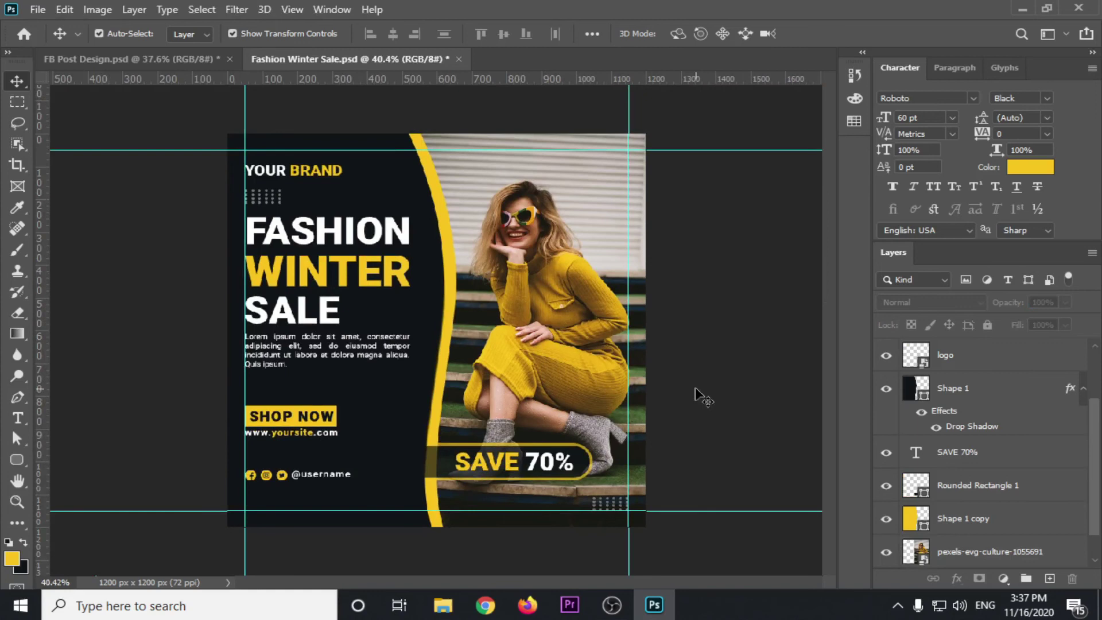
key(ctrl+s)
scroll(946, 425, up, 3)
scroll(947, 425, down, 2)
scroll(947, 424, up, 2)
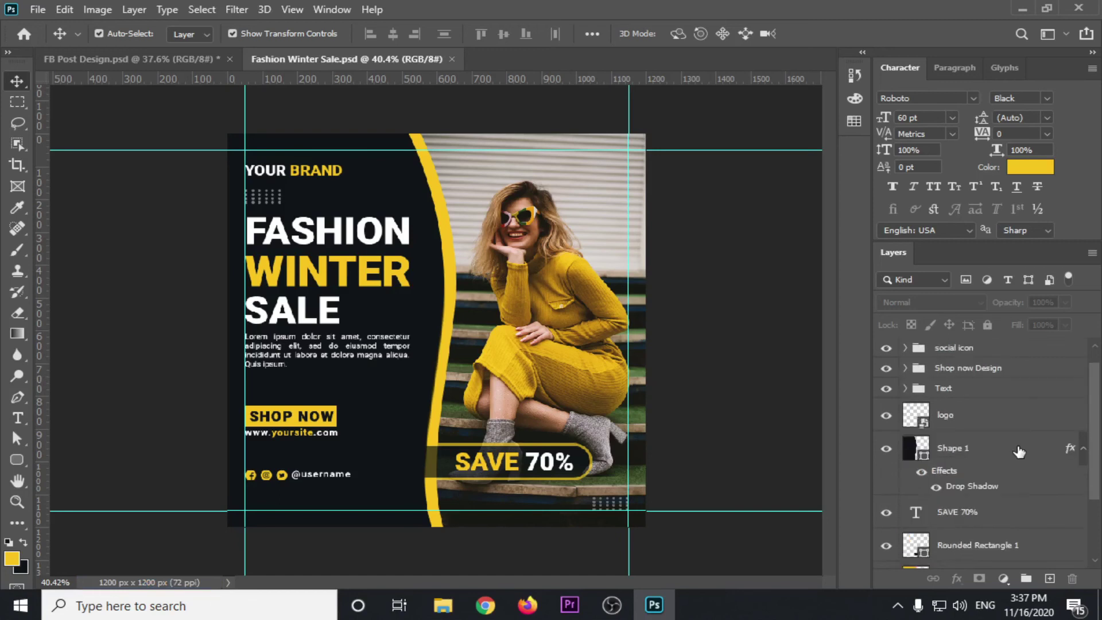
click(947, 425)
key(ctrl+g)
double_click(950, 408)
text(Loo)
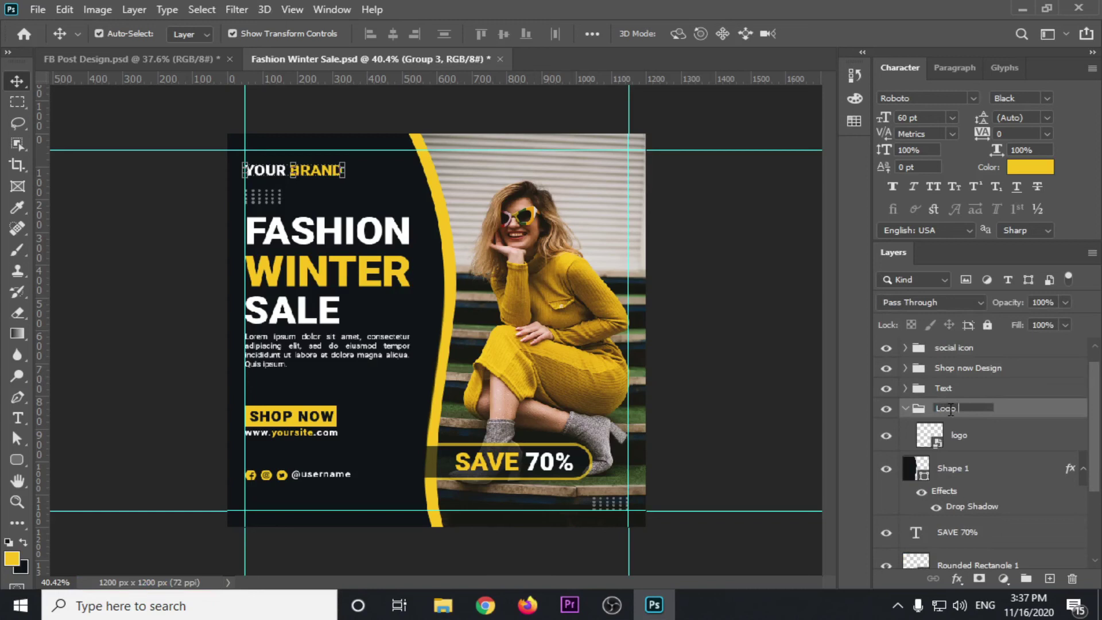
text(here)
key(Return)
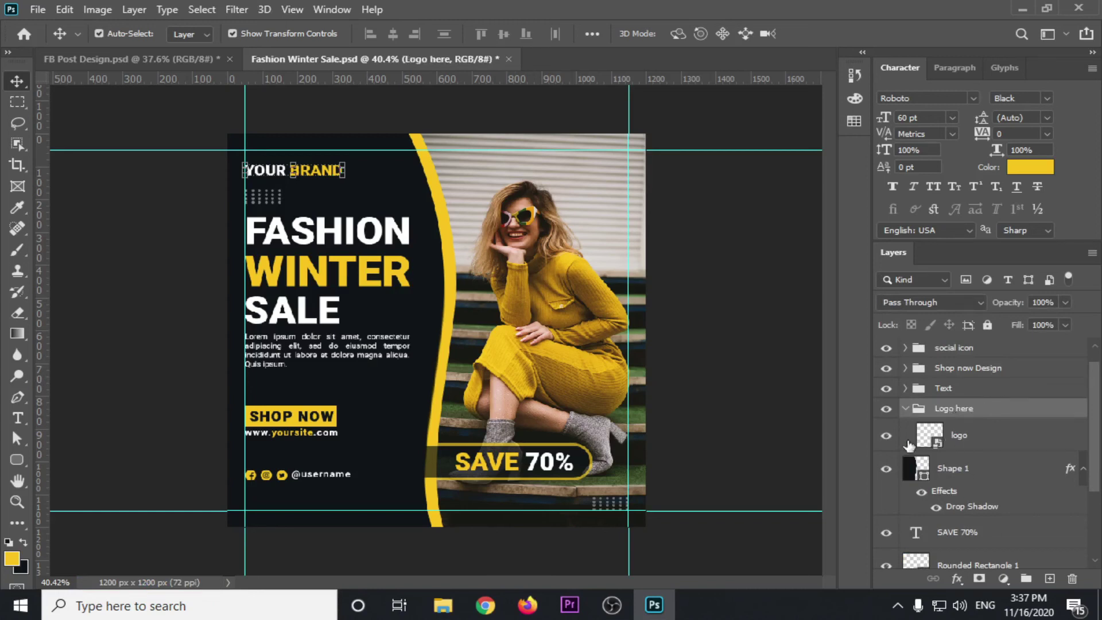
click(905, 408)
click(961, 441)
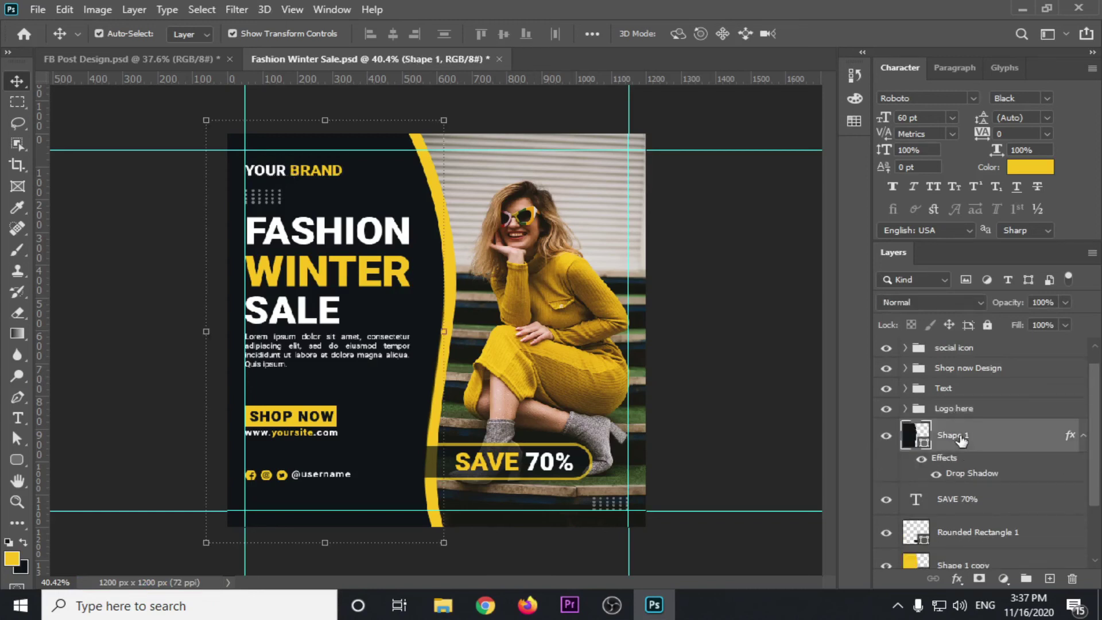
click(964, 503)
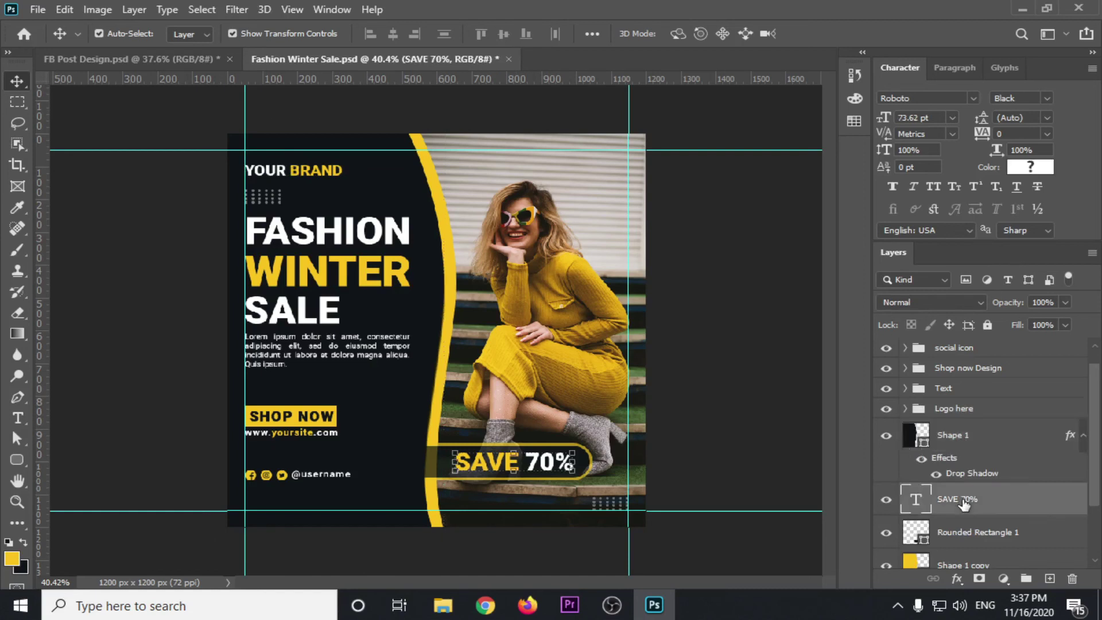
shift+click(946, 449)
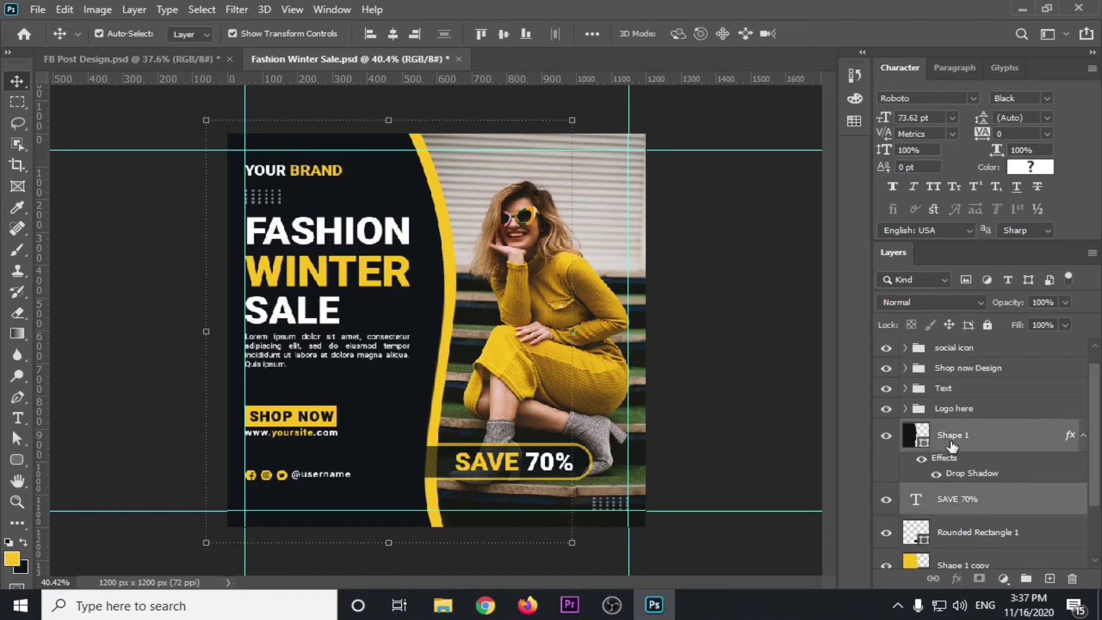
scroll(969, 474, down, 1)
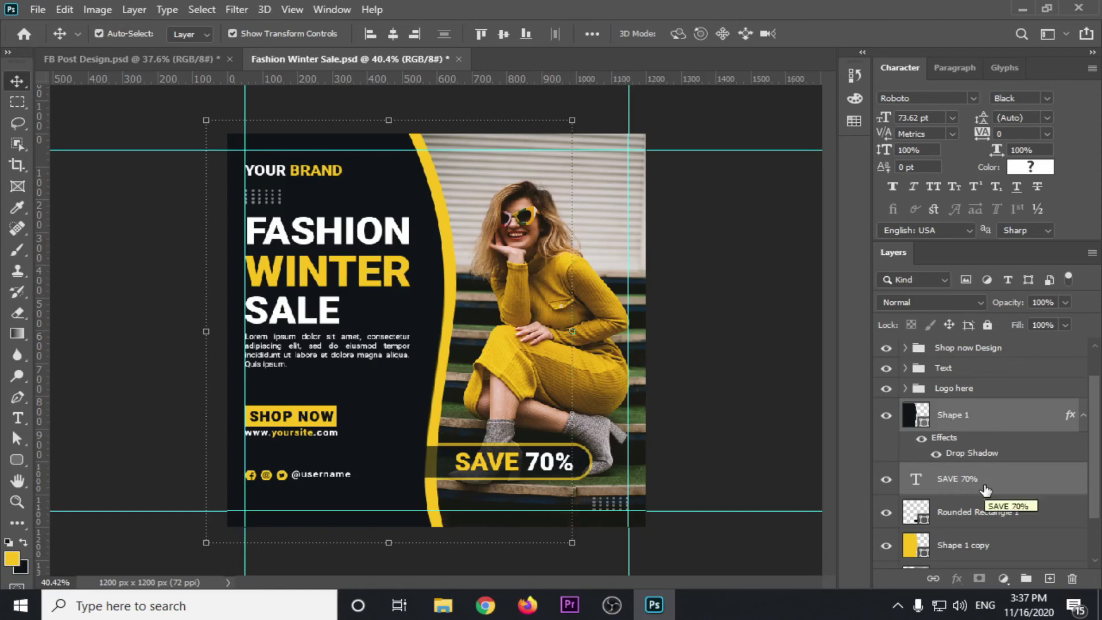
scroll(976, 484, up, 1)
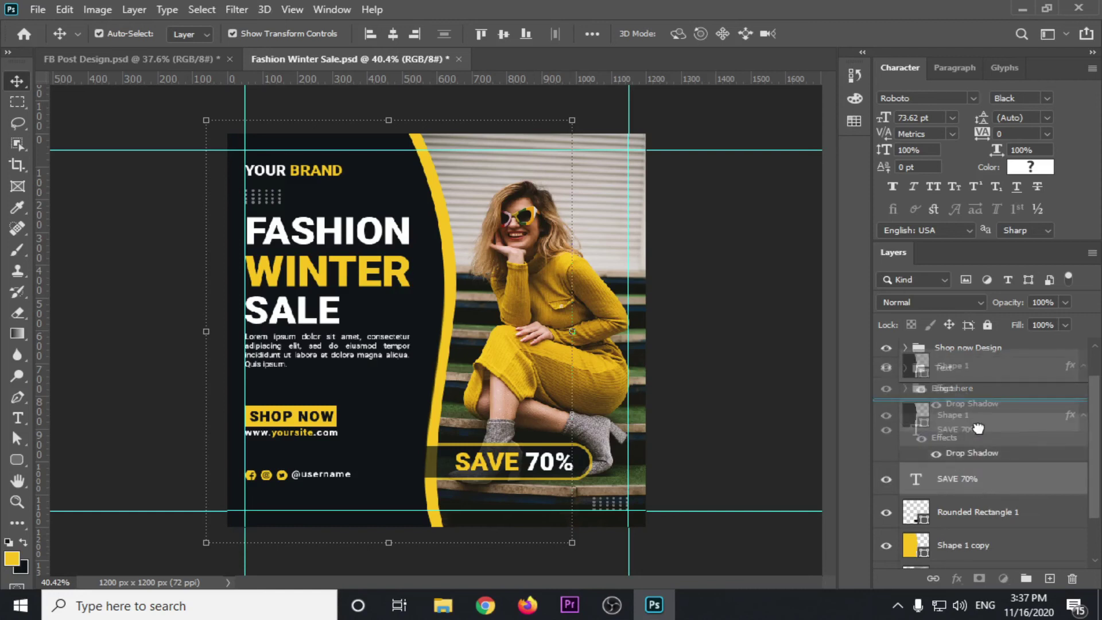
scroll(974, 471, down, 1)
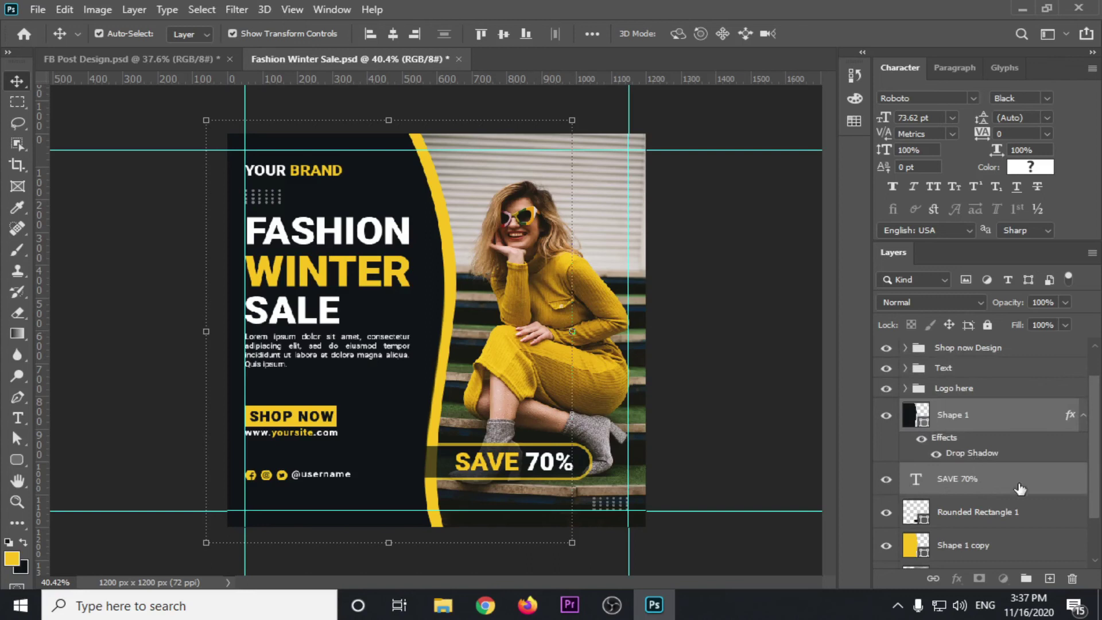
click(1058, 512)
Move SAVE 70% above Shape 1 and group the shape layers as 'Design'.
drag(970, 481, 967, 405)
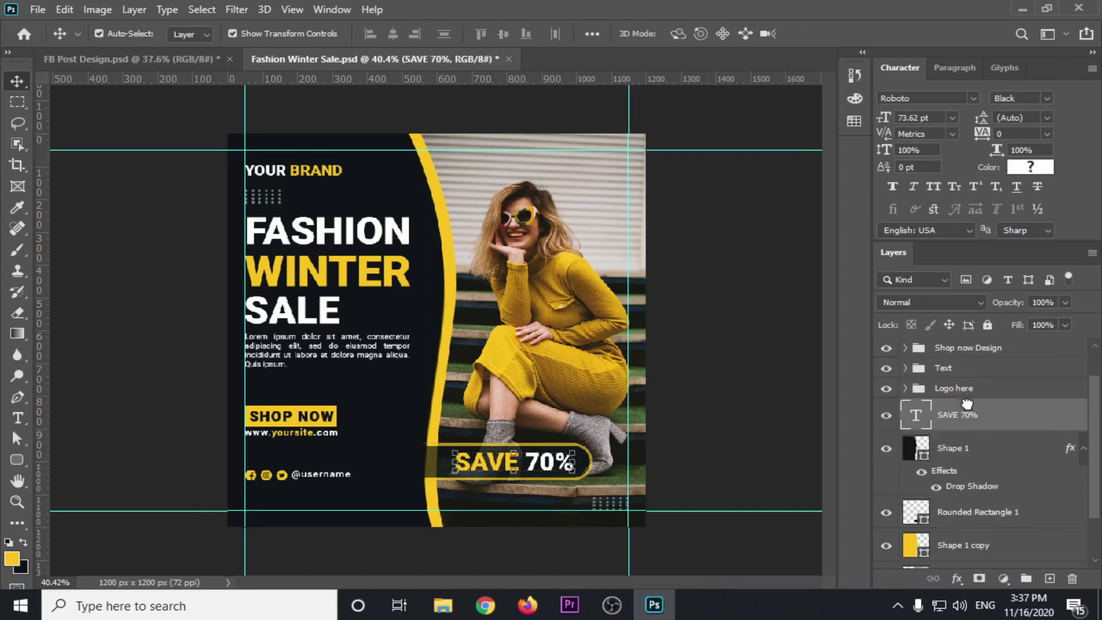
click(968, 452)
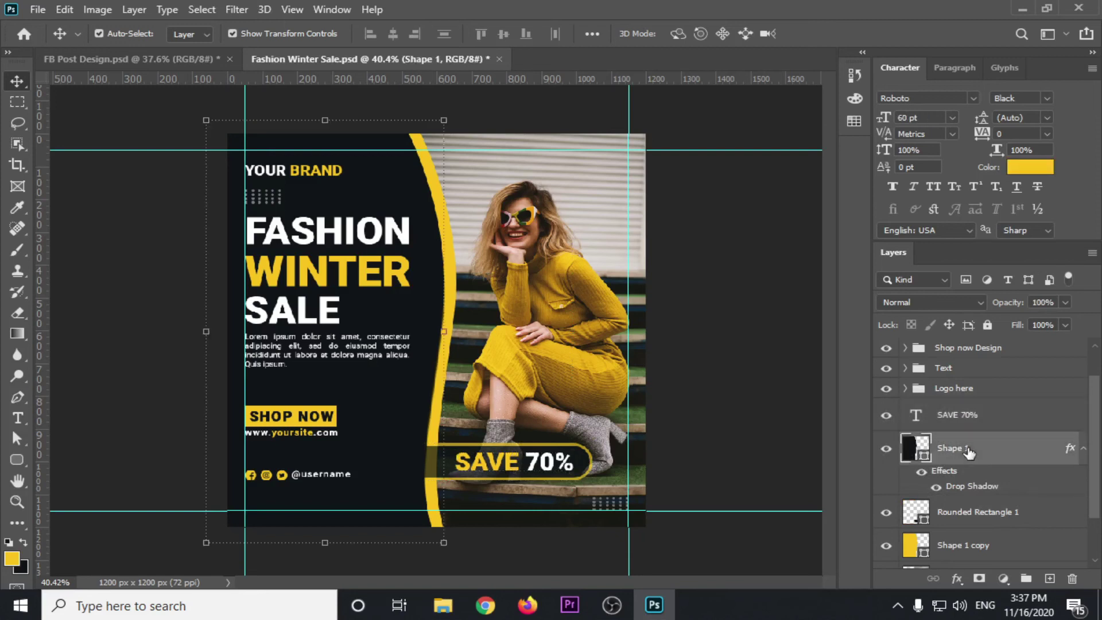
shift+click(967, 545)
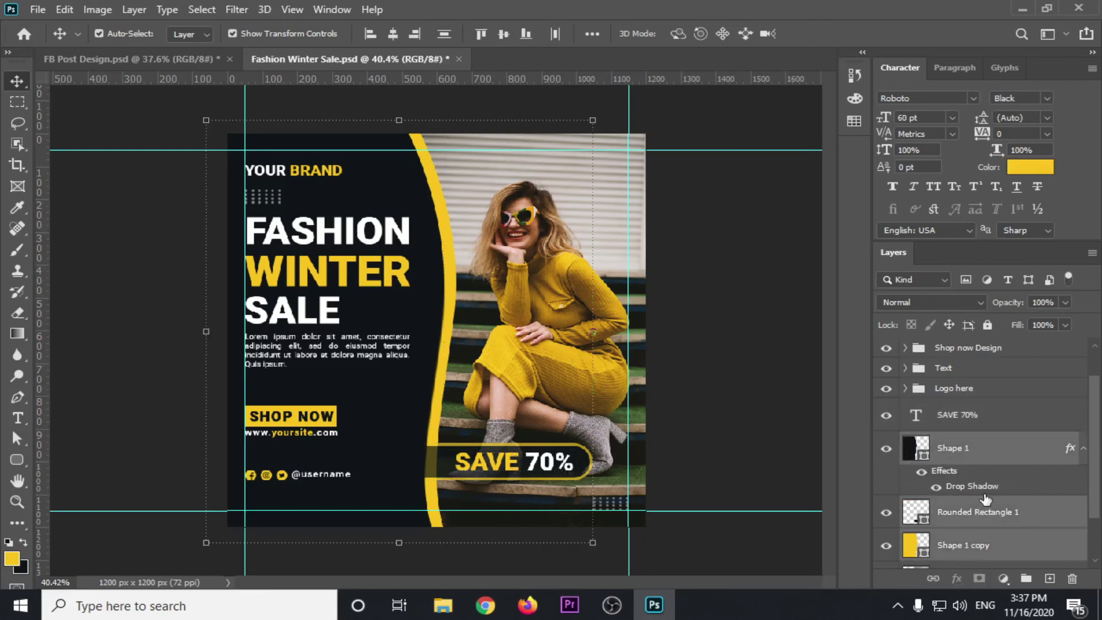
key(ctrl+g)
double_click(965, 482)
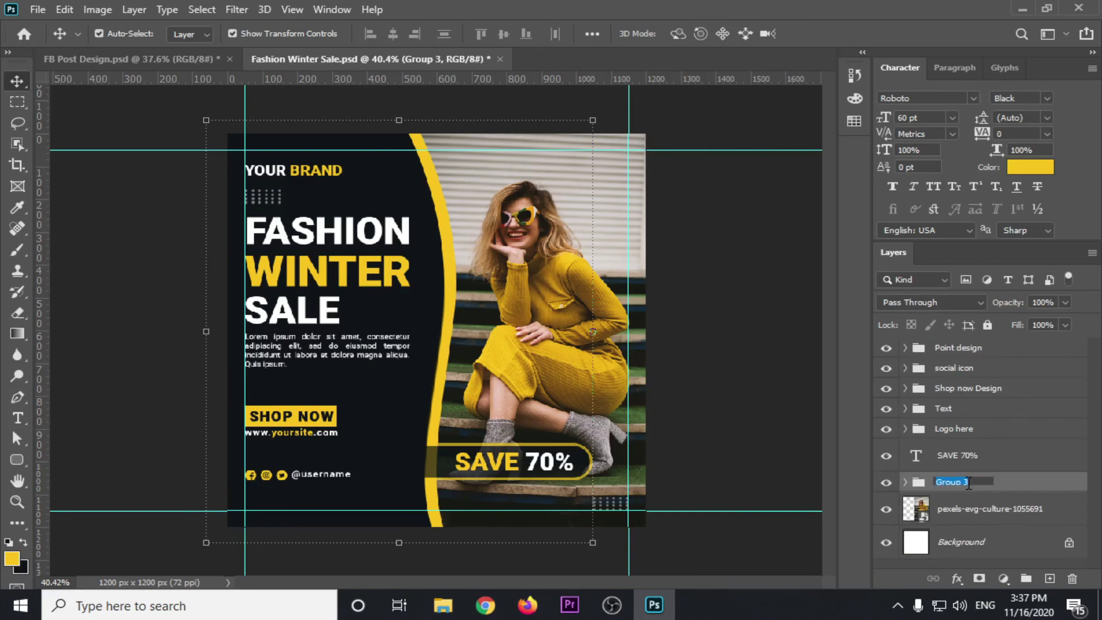
text(Design)
key(Return)
Put the SAVE 70% text into its own group named 'Save 70%'.
click(947, 460)
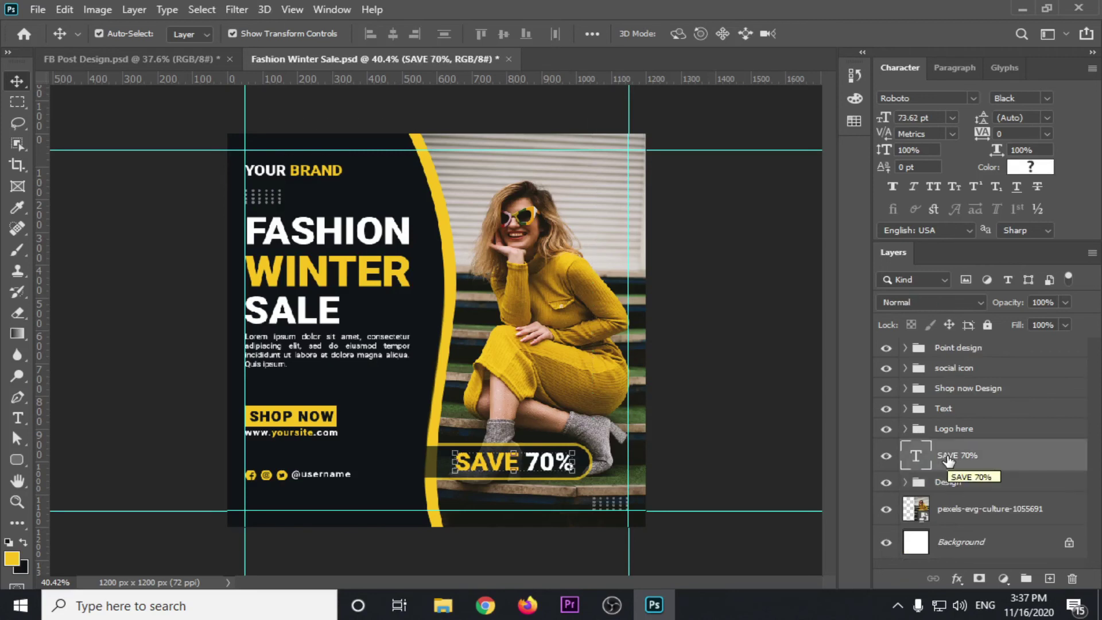
key(ctrl+g)
double_click(952, 448)
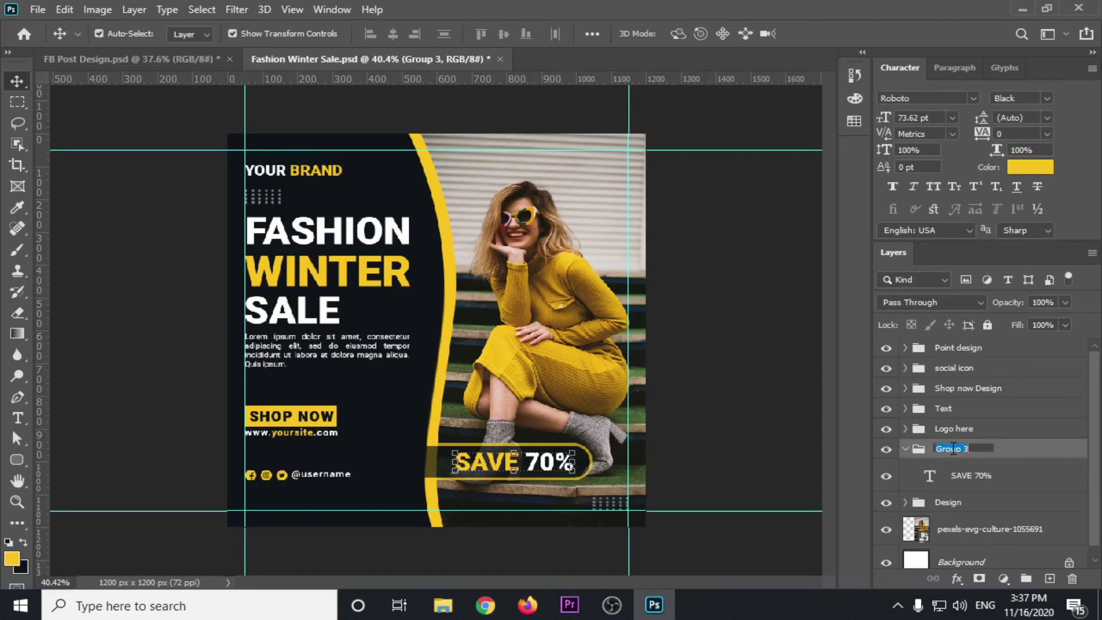
text(Save 70%)
key(Return)
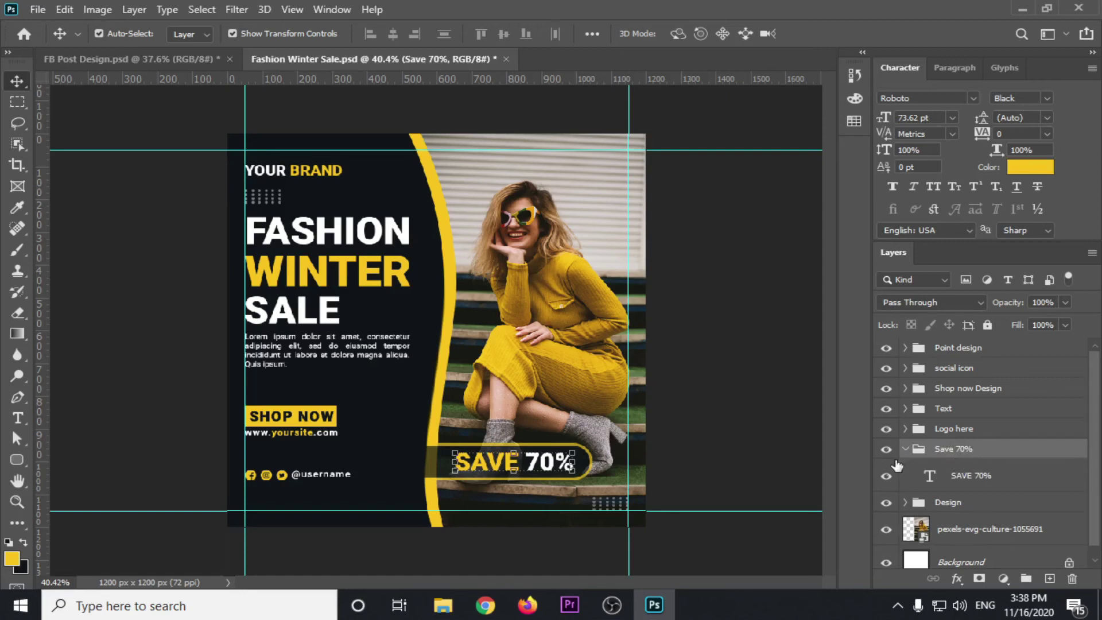
click(905, 449)
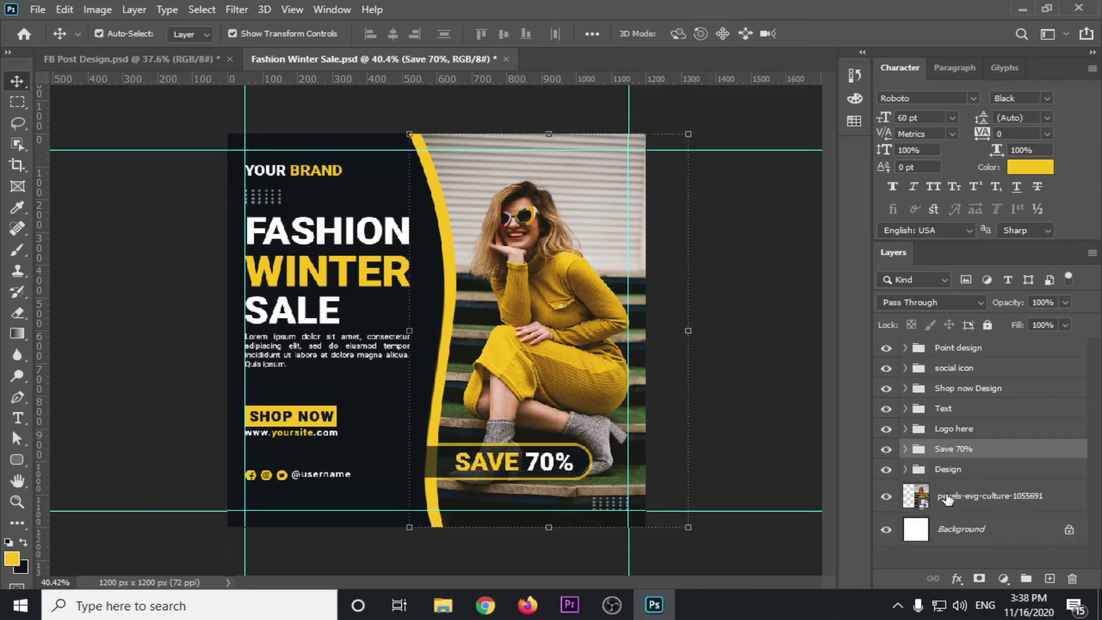
Group the pexels-evg-culture photo as 'Your Image' and close the type settings panels.
click(947, 498)
key(ctrl+g)
double_click(948, 489)
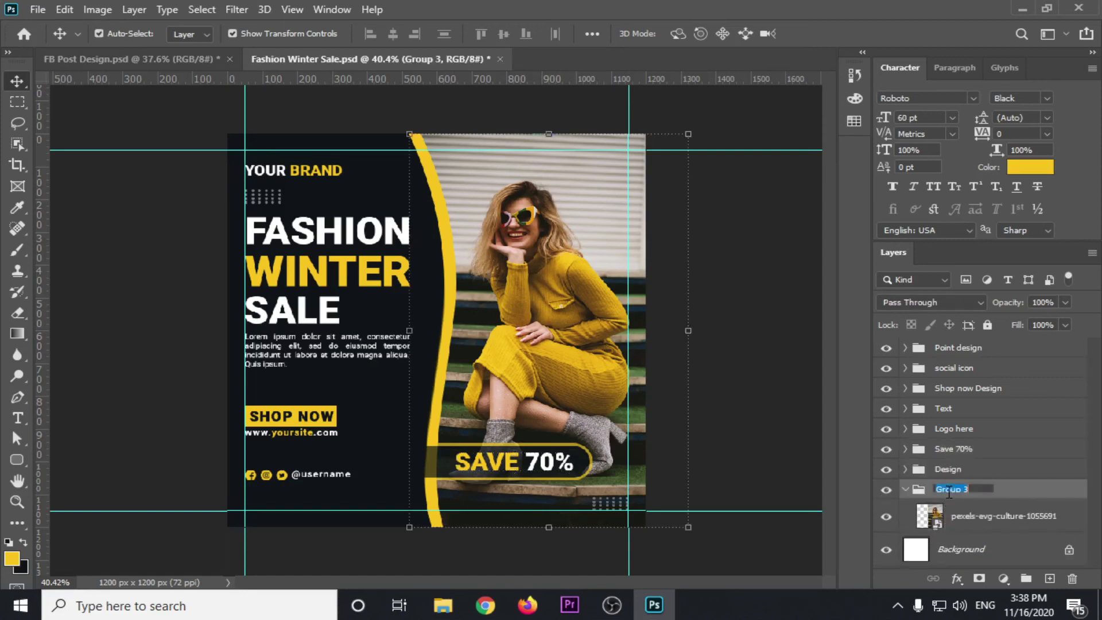
text(Your Imag)
text(e)
key(Return)
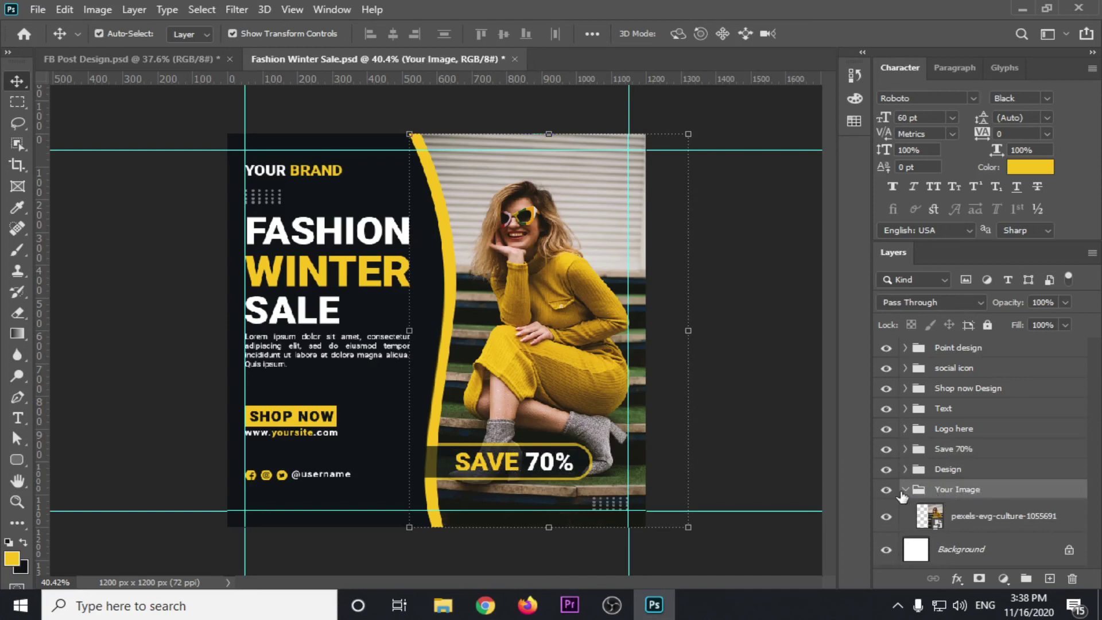
click(904, 489)
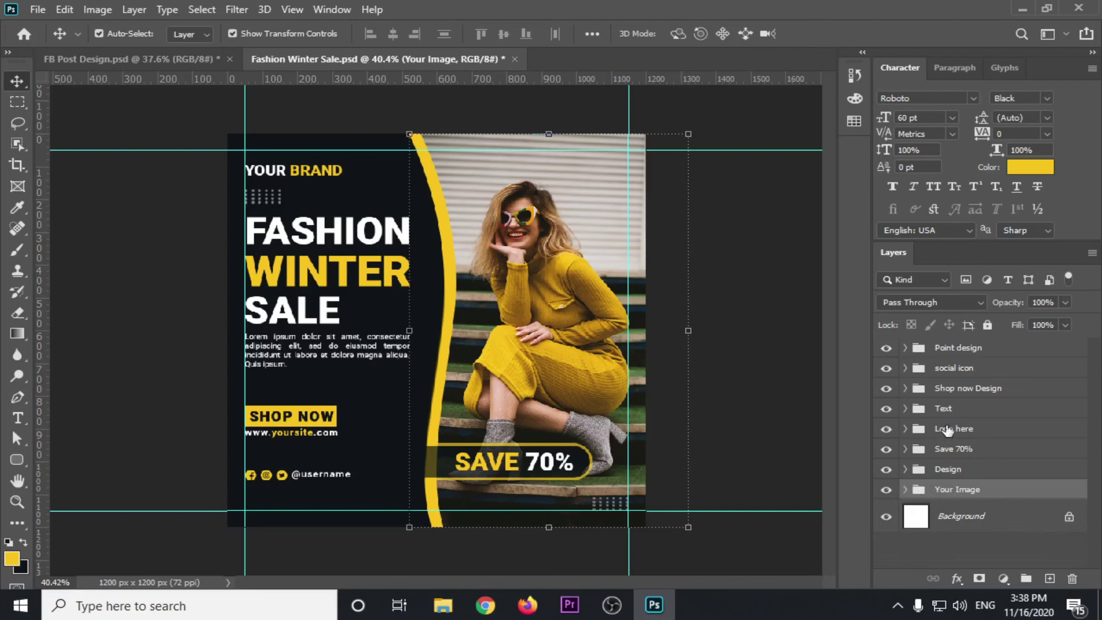
click(1093, 69)
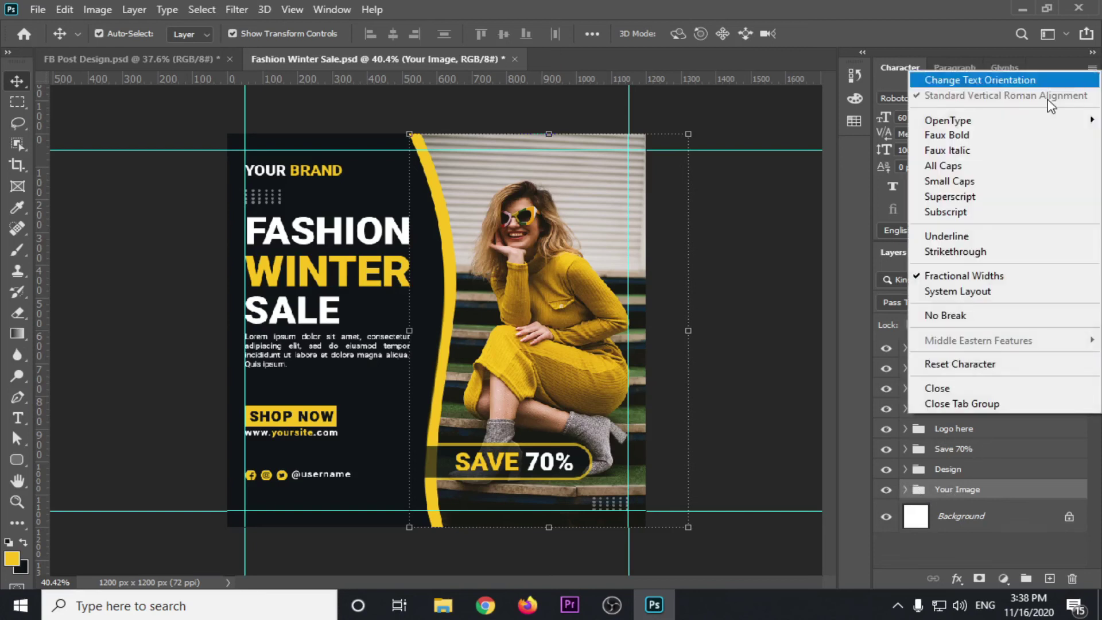
click(969, 404)
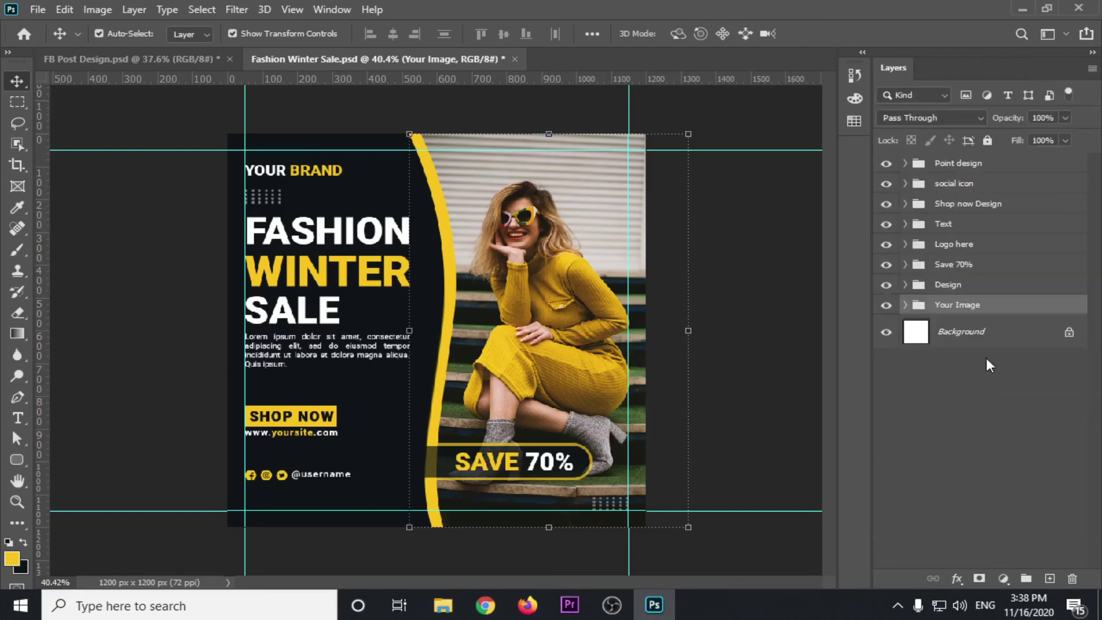
click(957, 168)
click(887, 166)
click(887, 164)
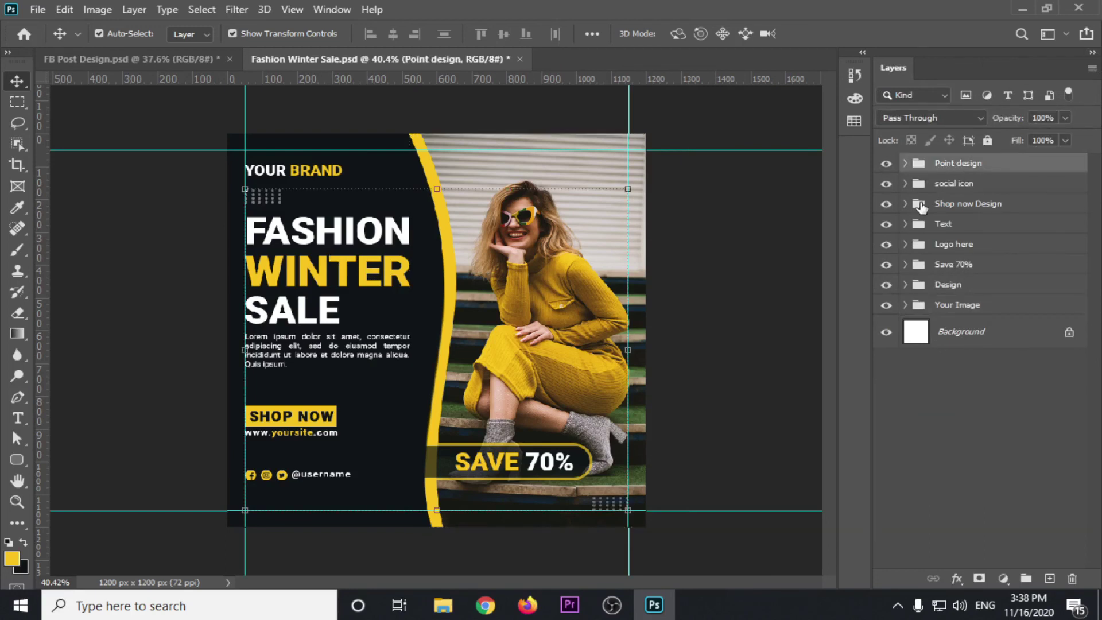
click(887, 184)
click(886, 185)
click(886, 205)
click(888, 225)
click(886, 246)
click(886, 265)
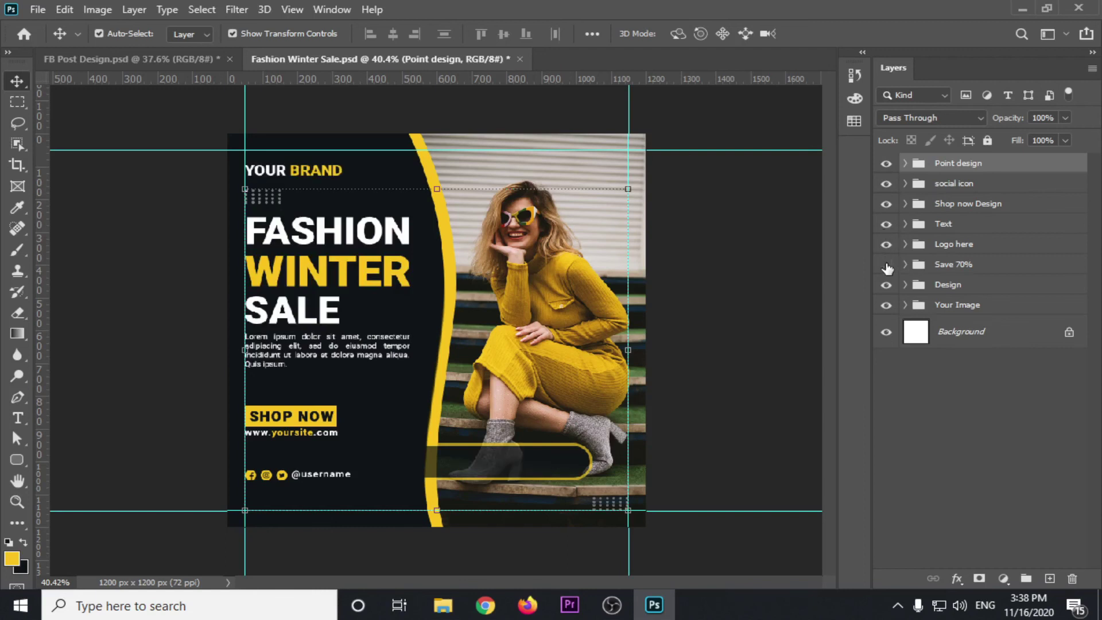
click(887, 265)
click(887, 285)
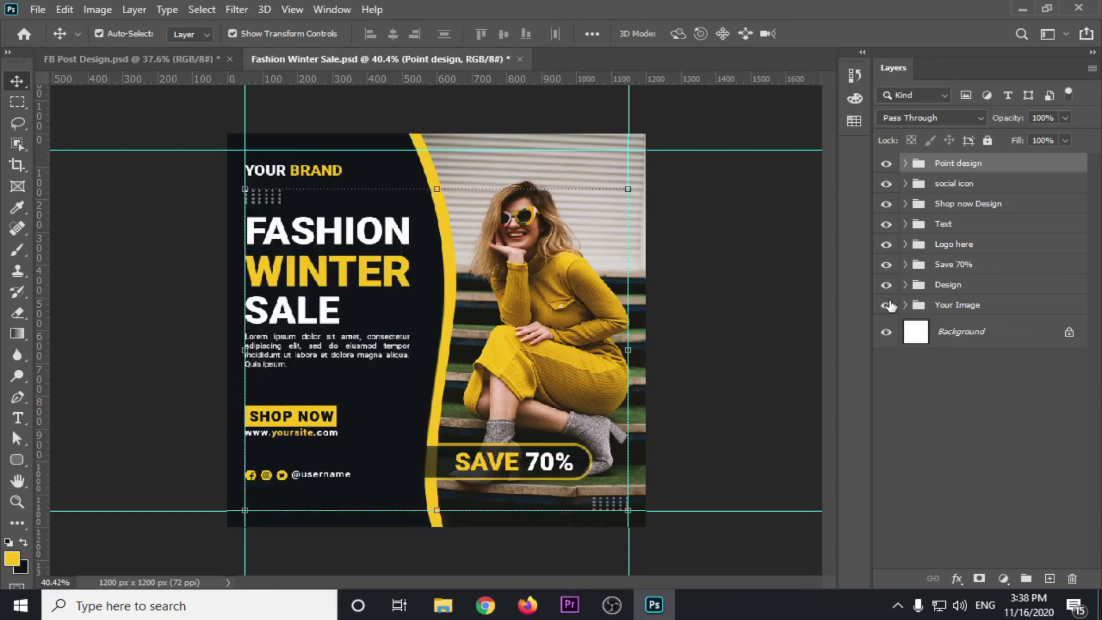
click(886, 304)
click(946, 336)
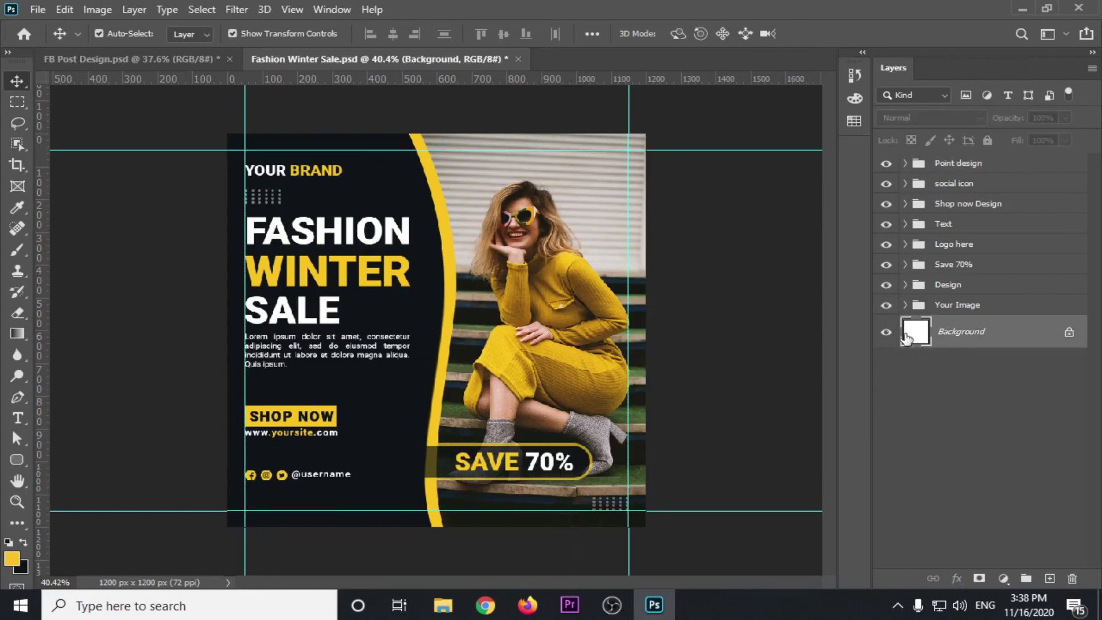
Set the foreground colour to white (ffffff).
click(12, 558)
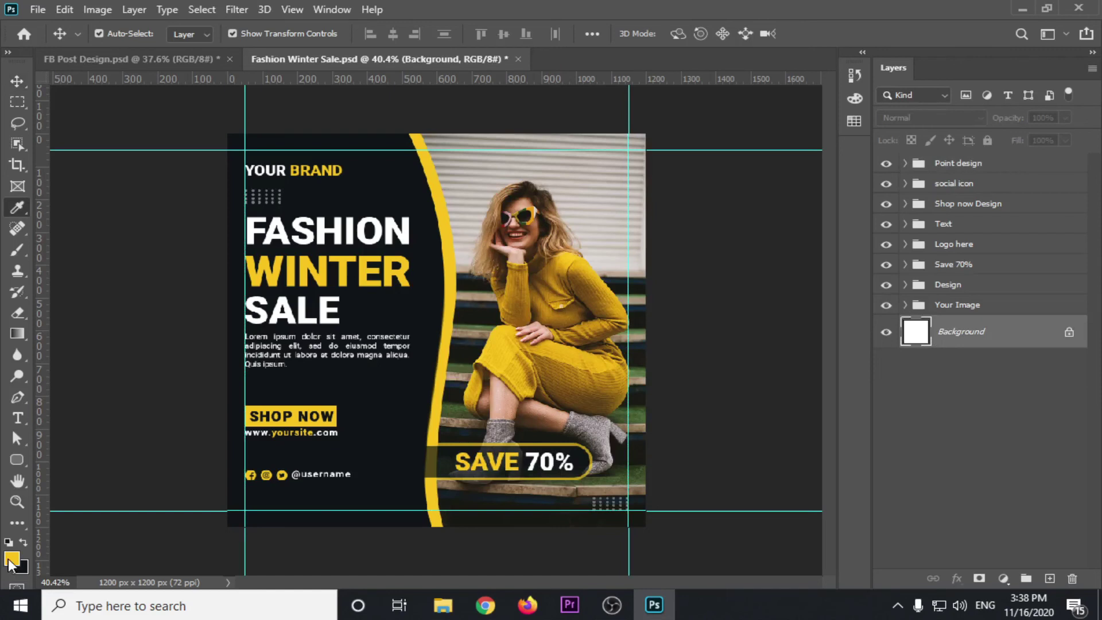
text(ffffff)
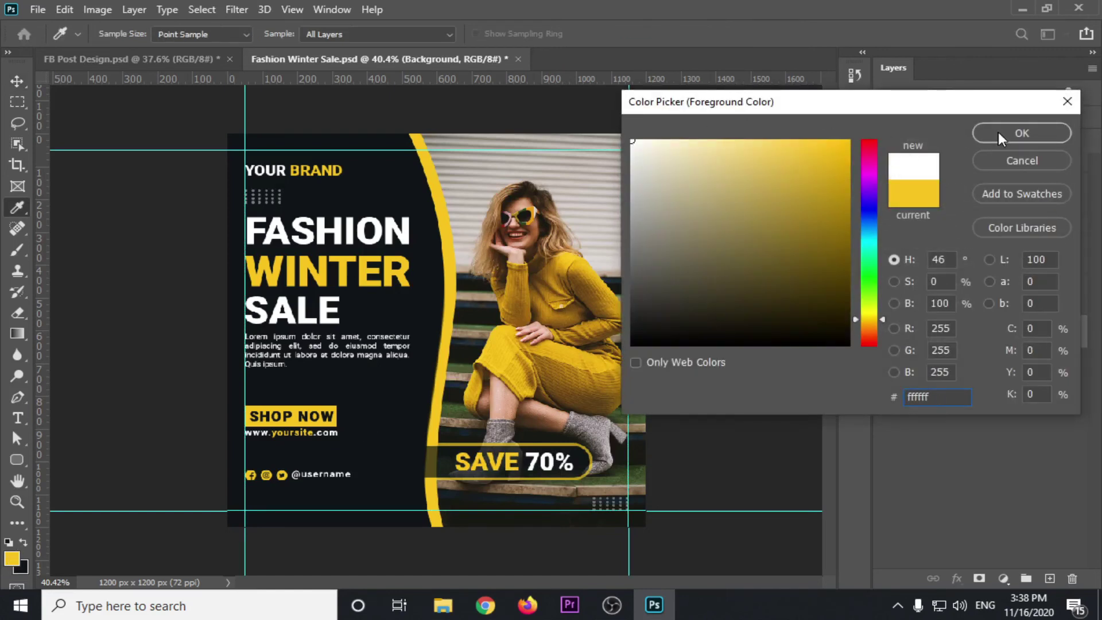
click(999, 134)
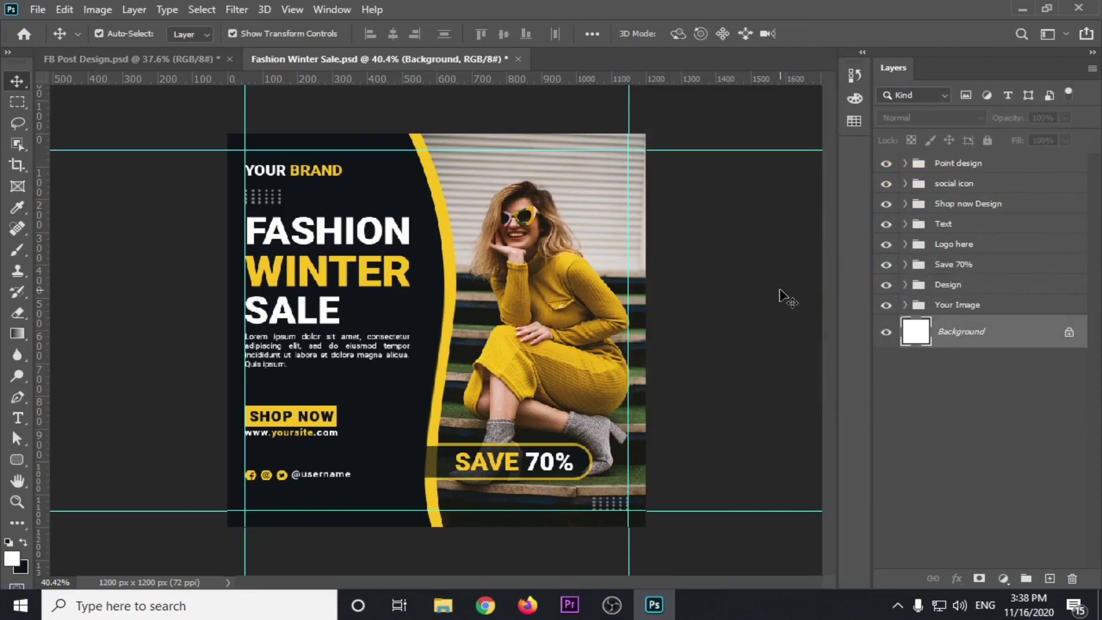
click(886, 306)
click(683, 307)
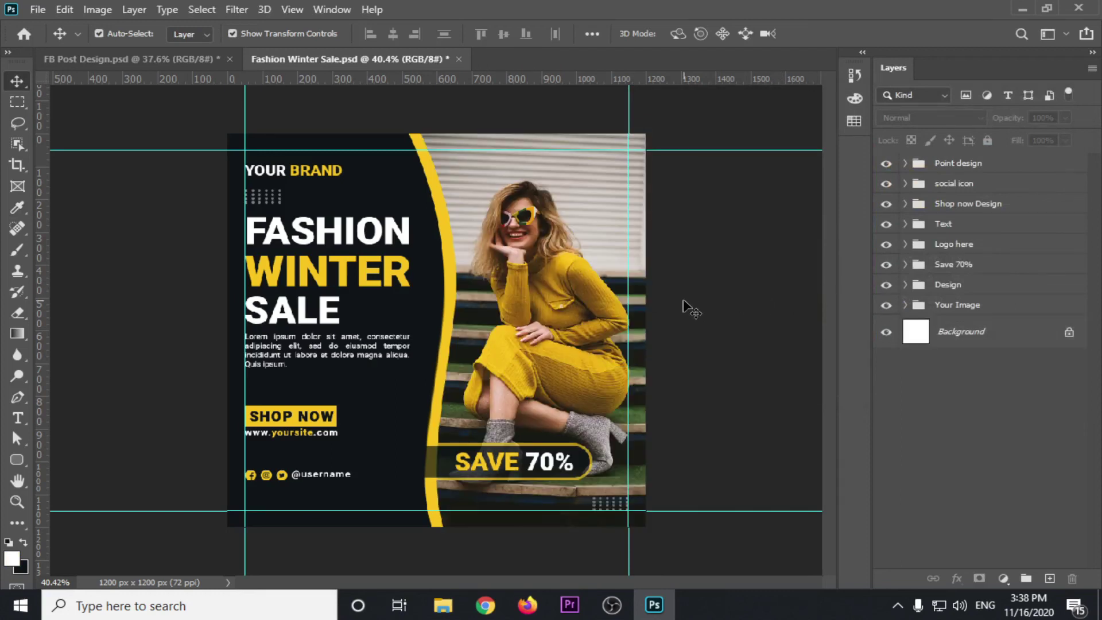
Save the design on this computer, replacing the existing Fashion Winter Sale.psd.
key(ctrl+shift+s)
click(701, 442)
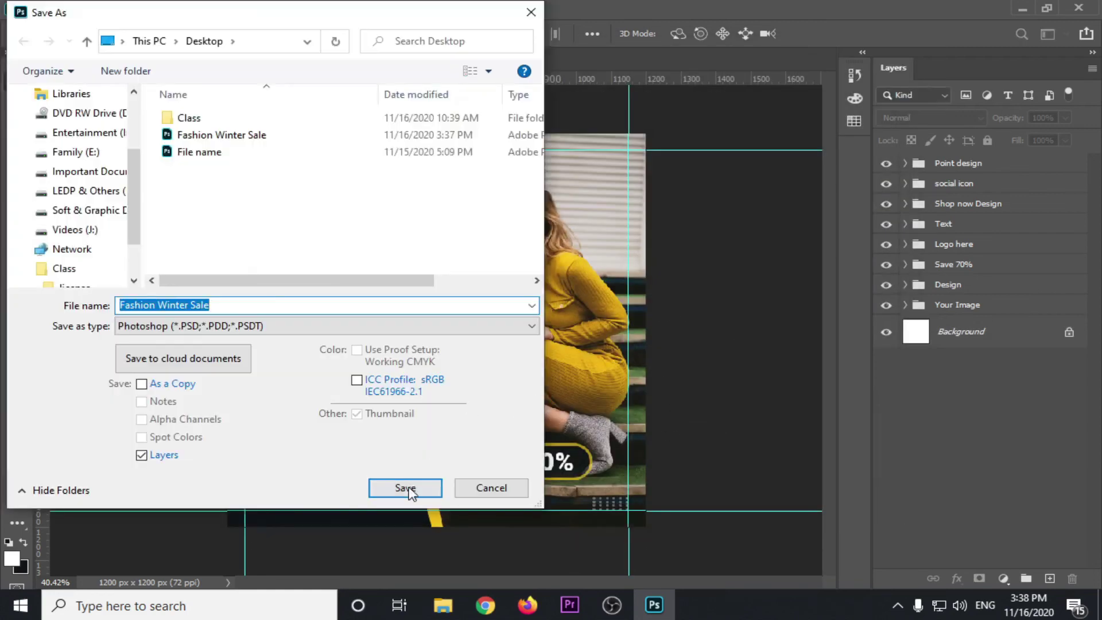
click(405, 487)
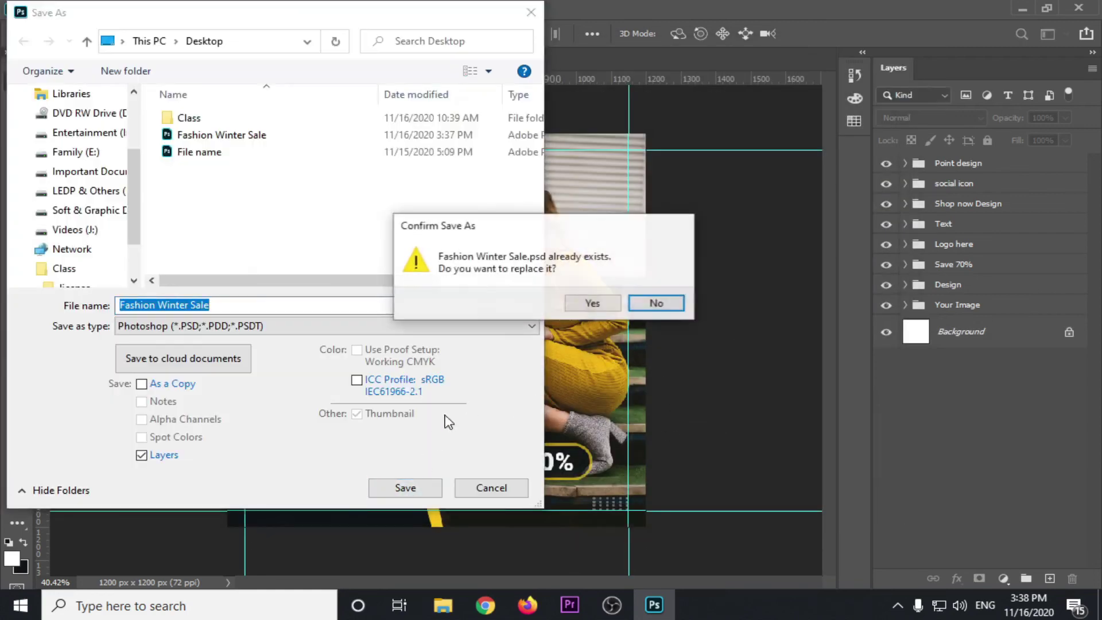
click(591, 303)
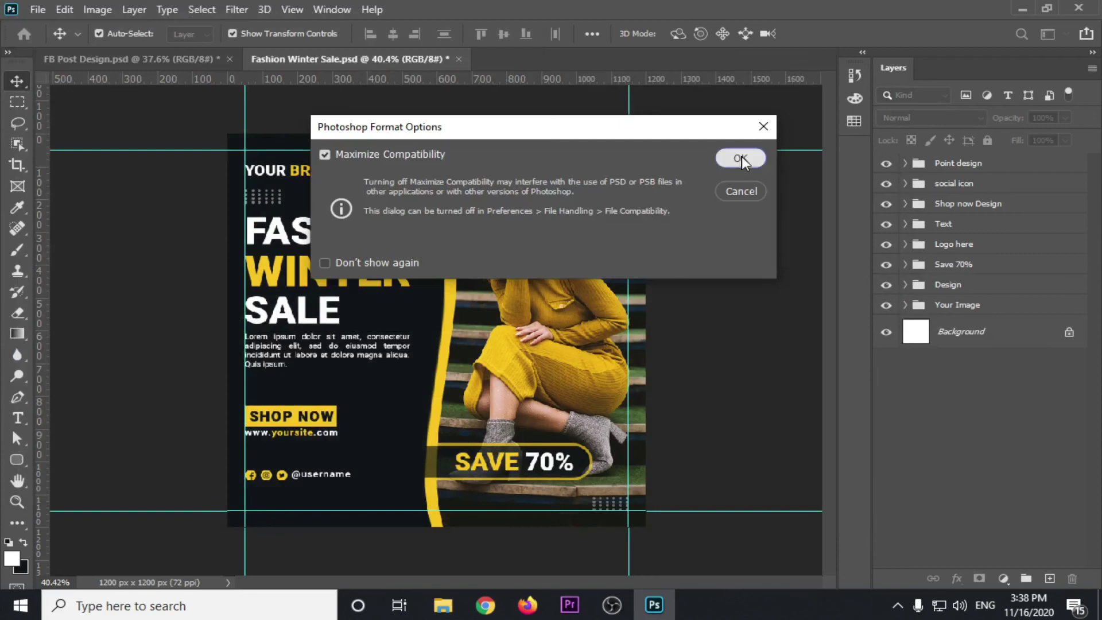
click(741, 158)
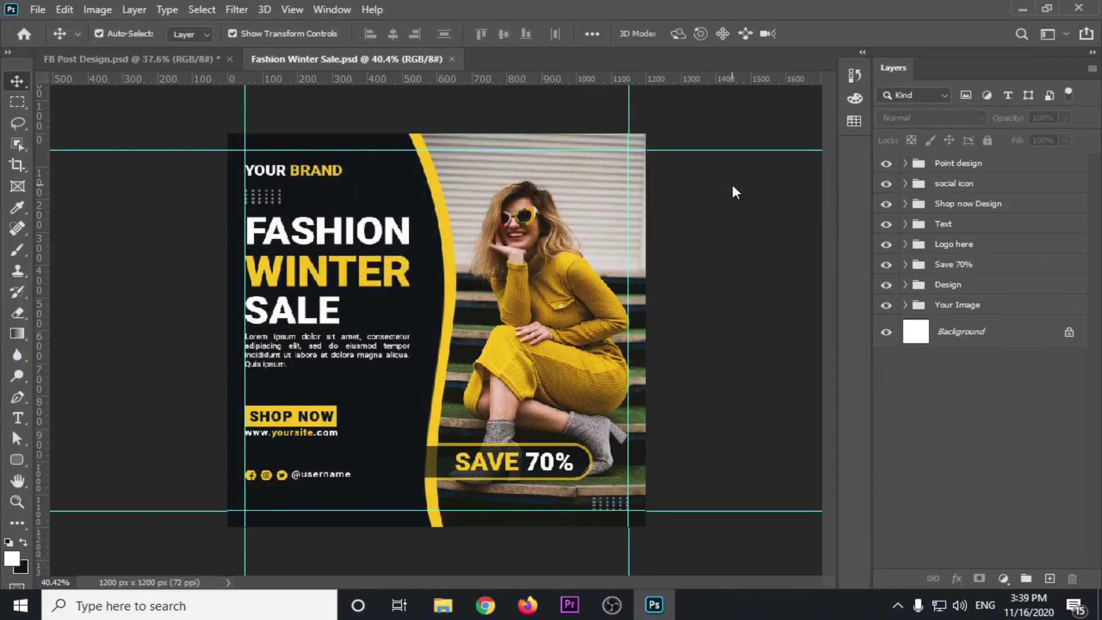
click(38, 9)
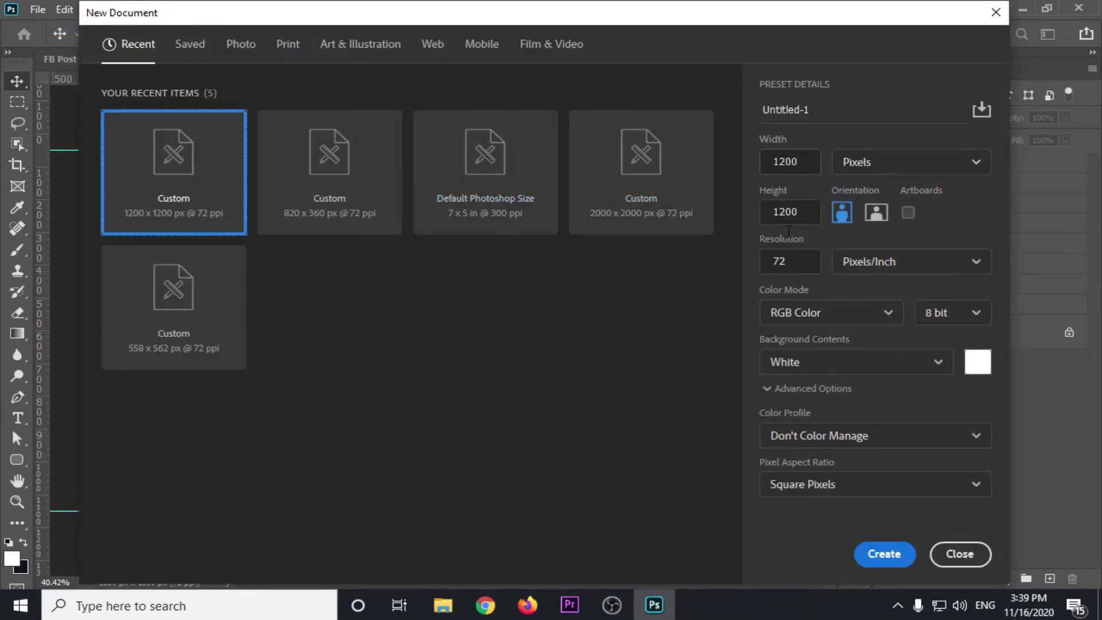
Create a new white document 2000 px wide by 1800 px high.
click(803, 164)
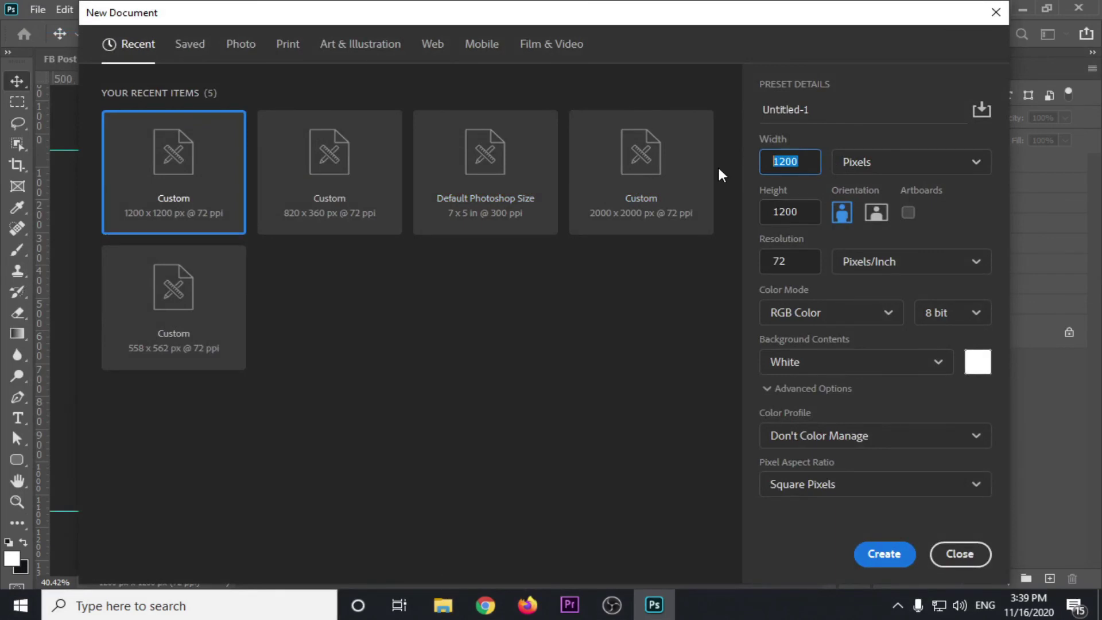
text(2000)
key(Tab)
text(800)
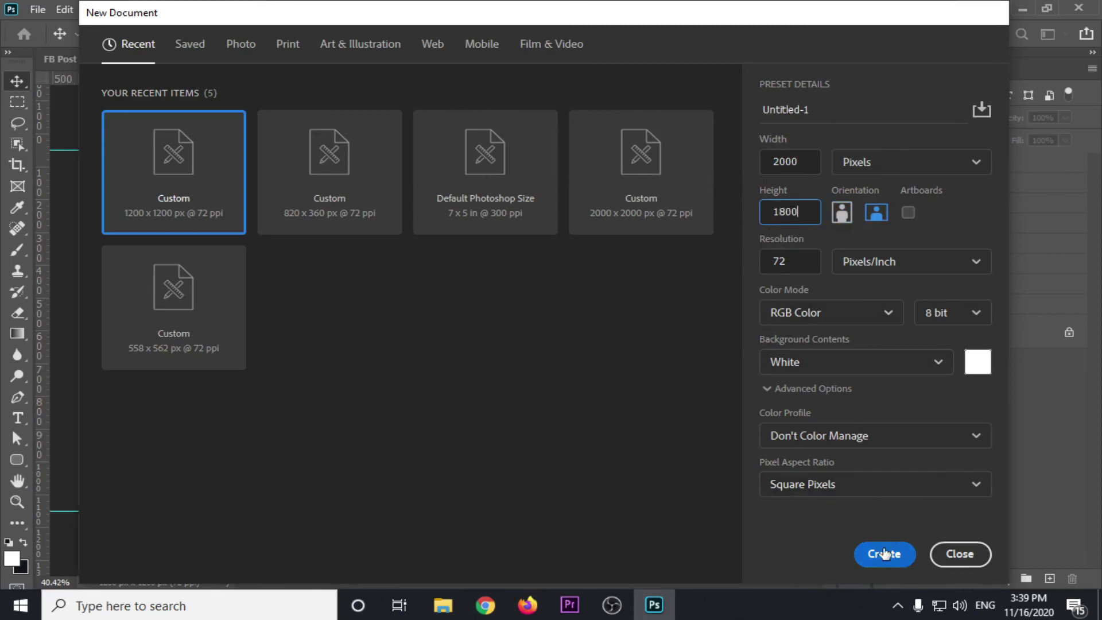
click(884, 552)
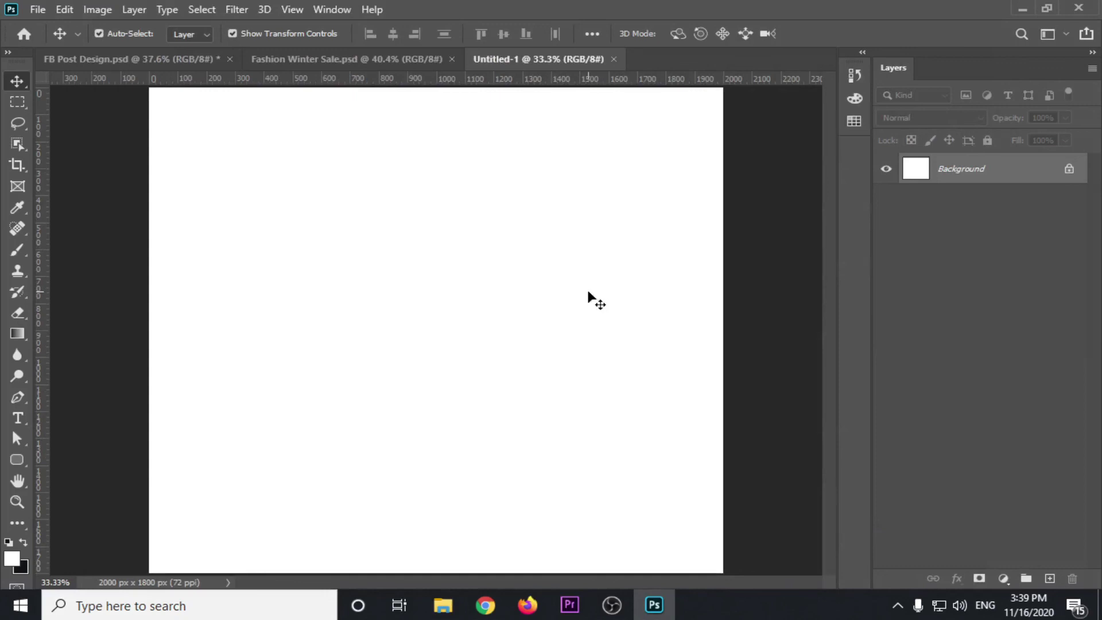
scroll(583, 290, down, 2)
Marquee the whole Fashion Winter Sale canvas and Copy Merged it.
click(337, 58)
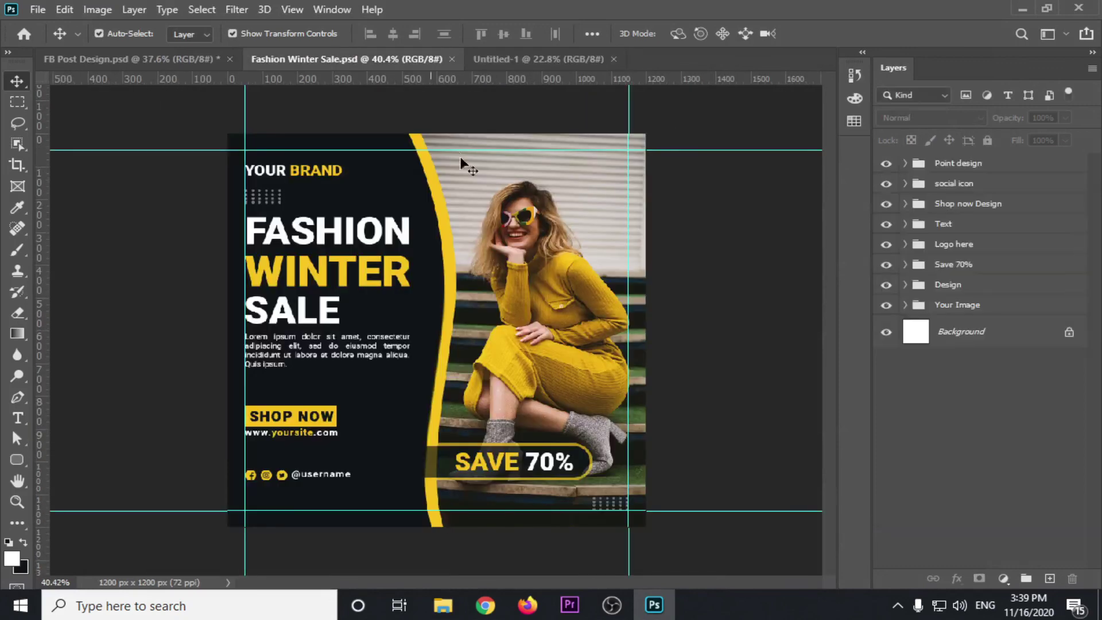
click(487, 202)
click(732, 233)
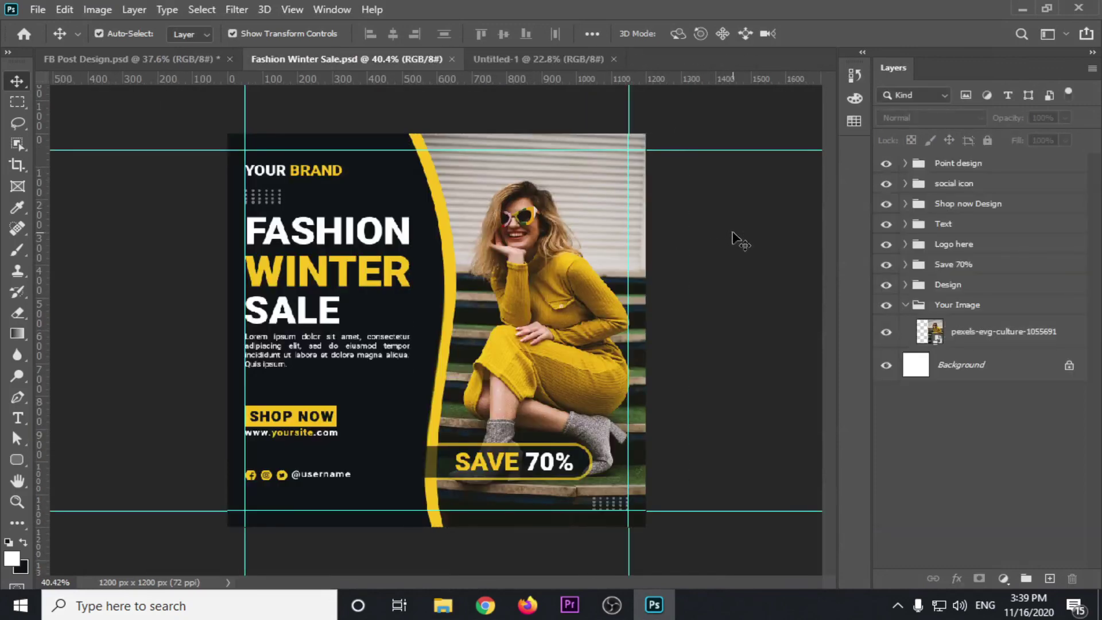
click(18, 102)
drag(208, 128, 682, 480)
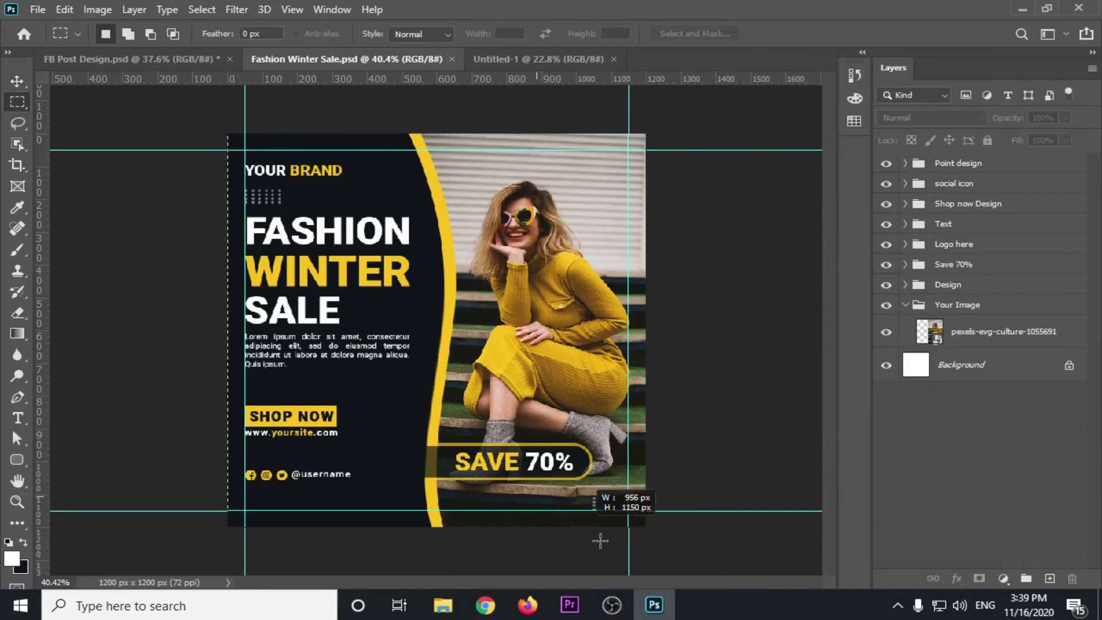
click(69, 8)
click(112, 133)
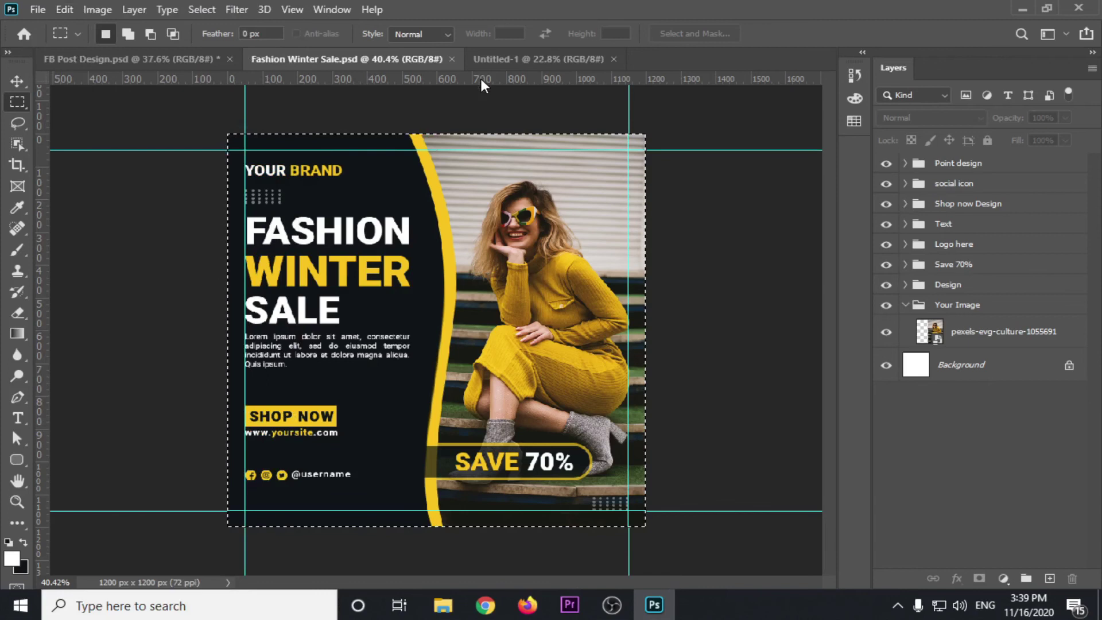
Export the design with Save for Web as a JPEG named Fashion-Winter-Sale.
click(507, 60)
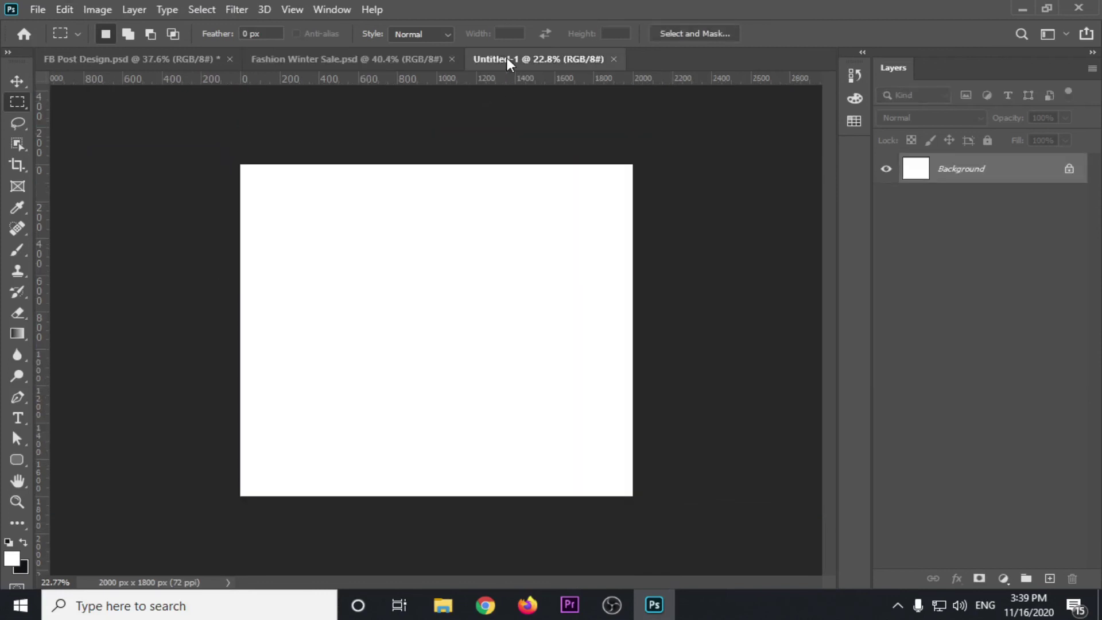
click(395, 60)
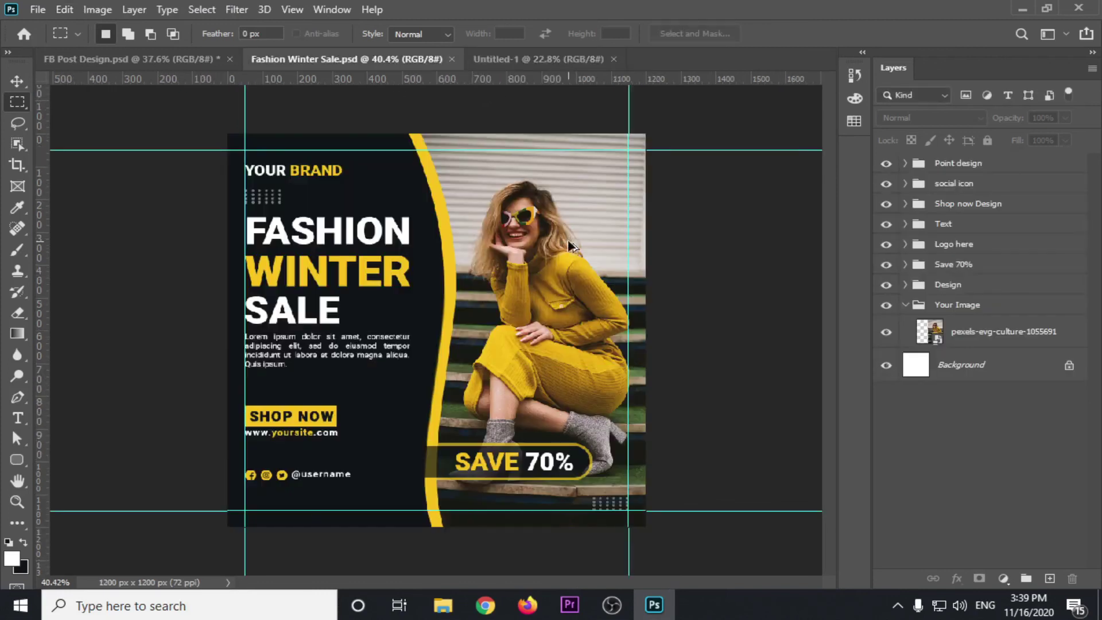
key(ctrl+alt+shift+s)
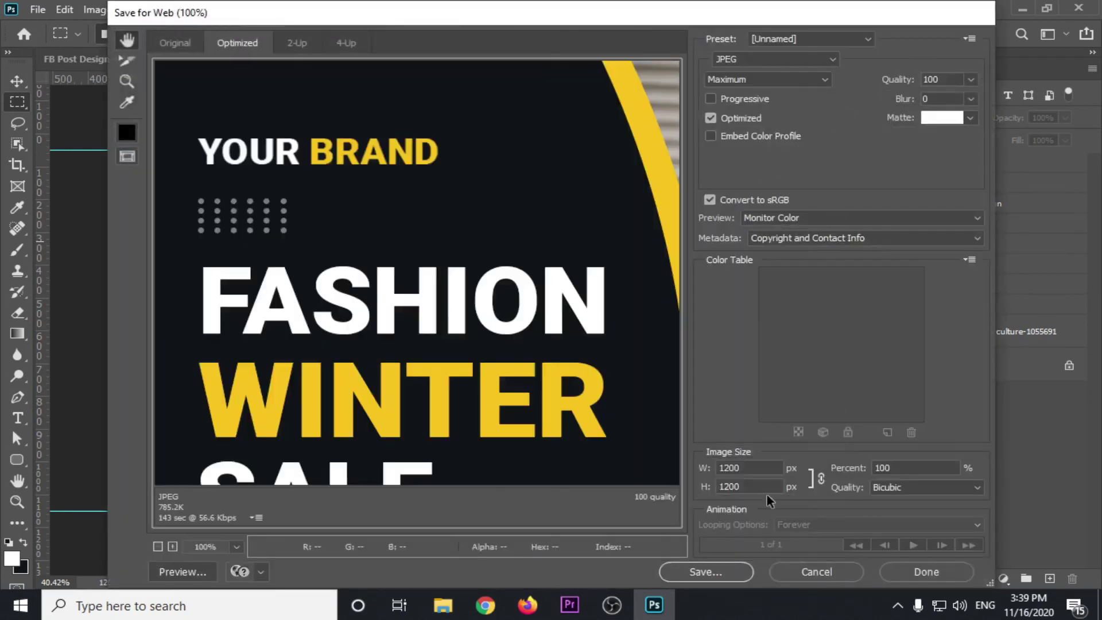
click(706, 572)
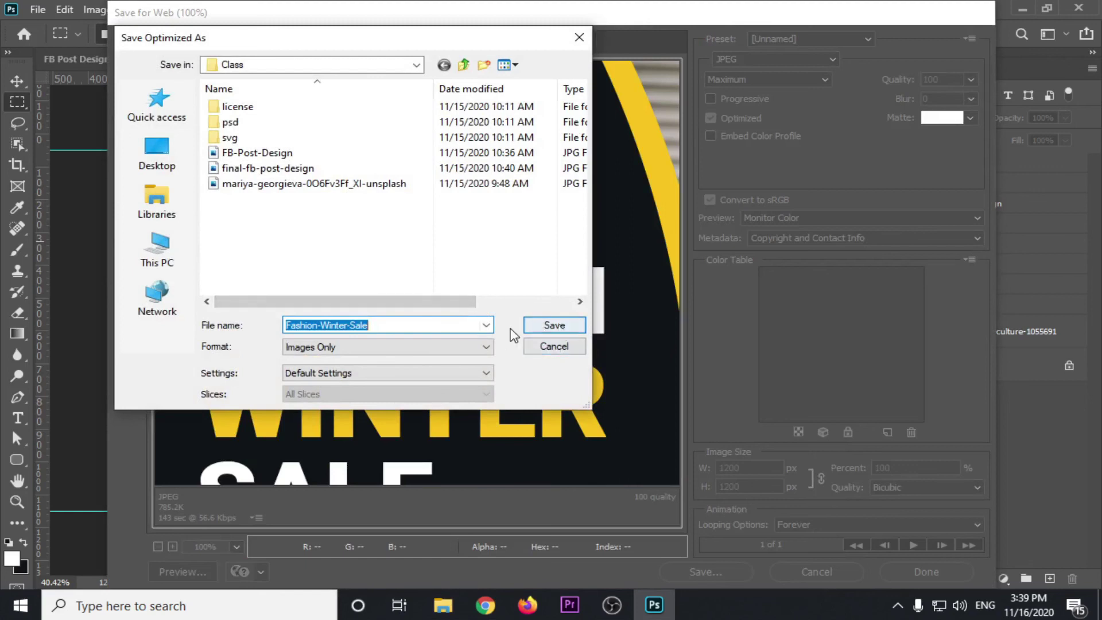
click(564, 326)
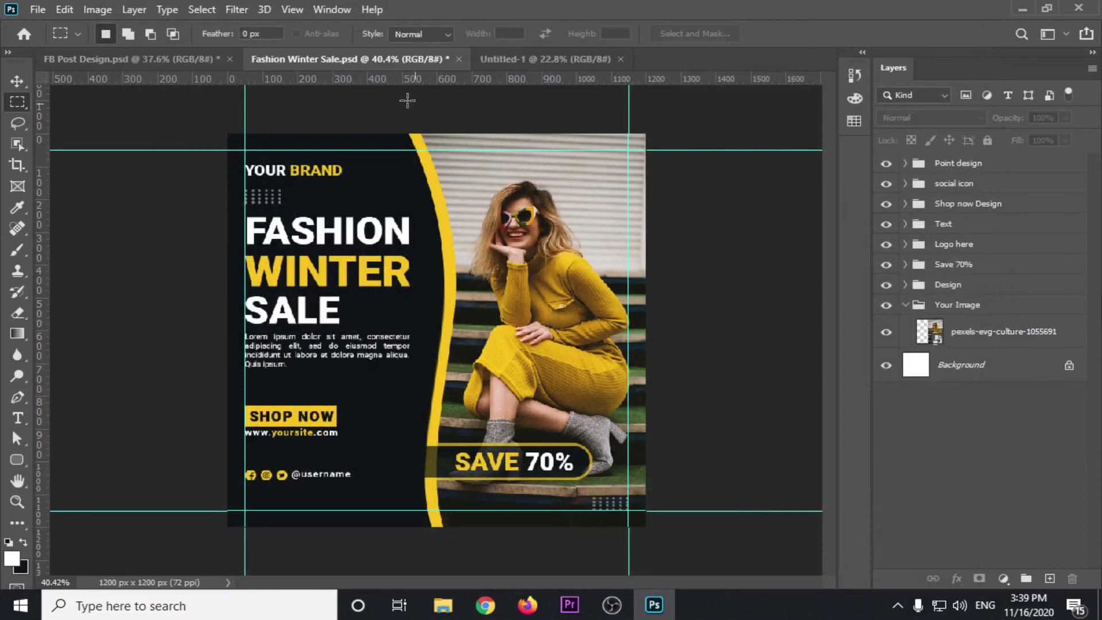
click(517, 59)
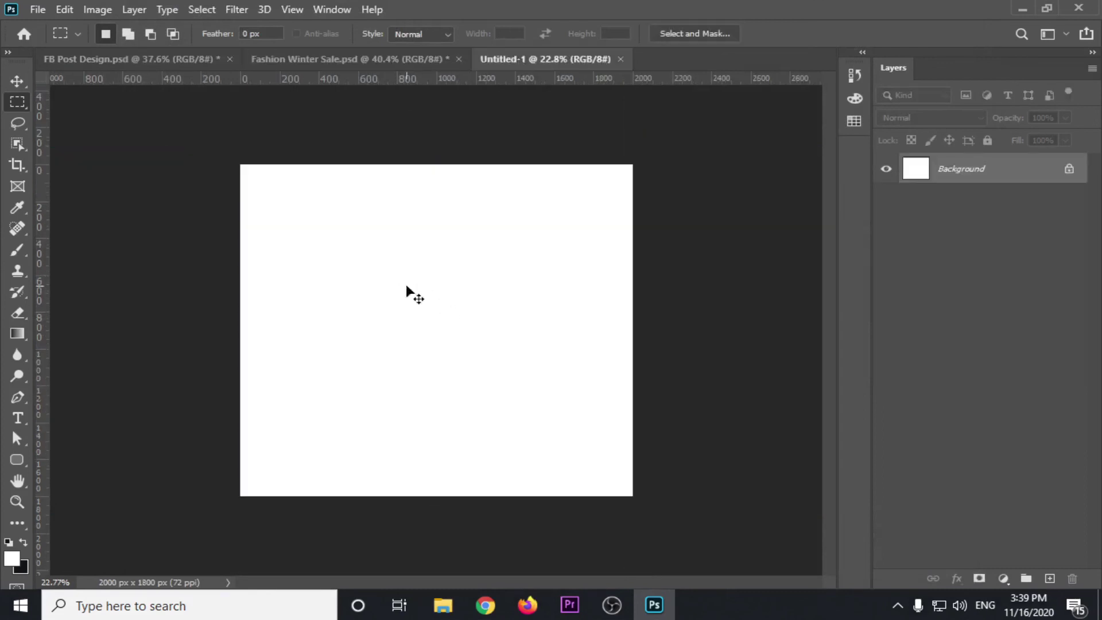
Paste the design into Untitled-1 and convert Layer 1 to a smart object.
key(ctrl+v)
click(16, 80)
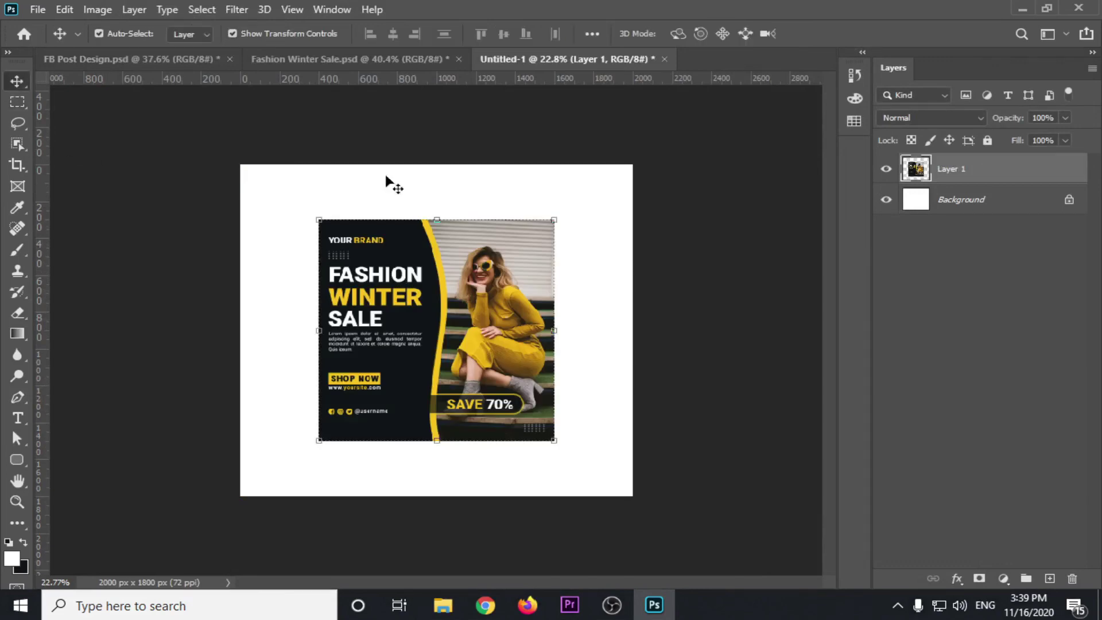
click(740, 261)
right_click(945, 171)
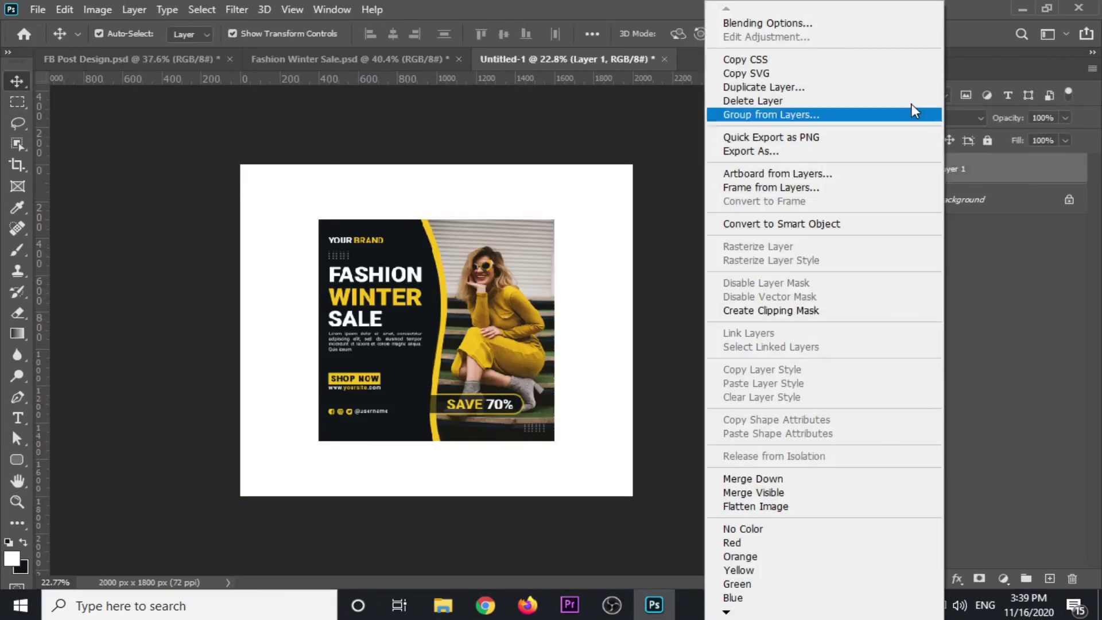
click(799, 221)
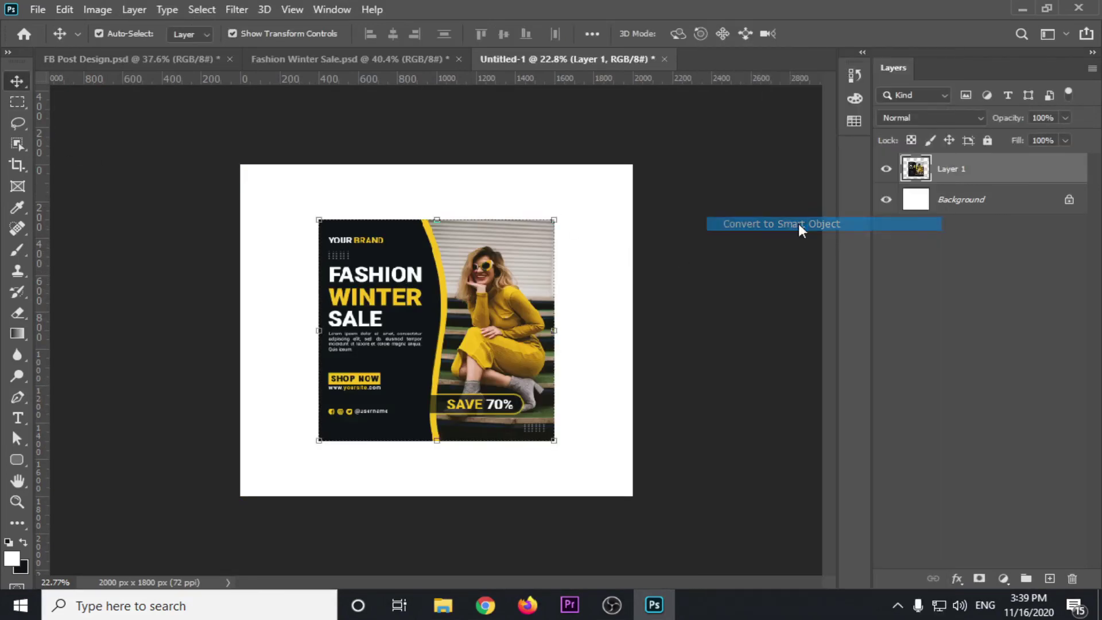
click(722, 242)
click(524, 310)
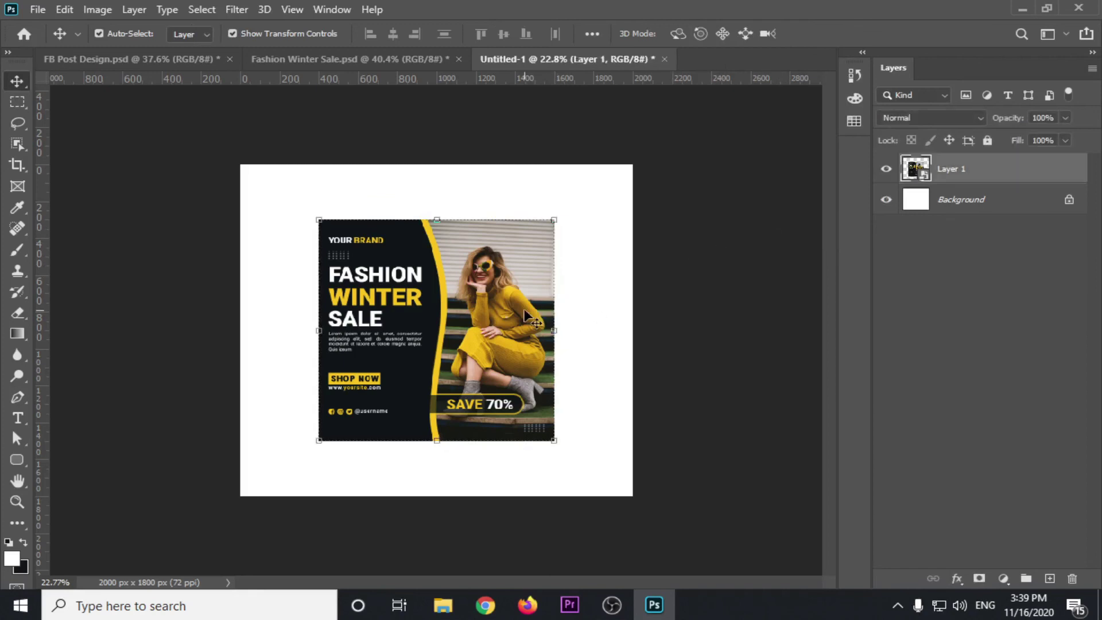
Give Layer 1 a drop shadow with distance 13 px, opacity 73% and size 10 px.
right_click(1027, 179)
click(873, 30)
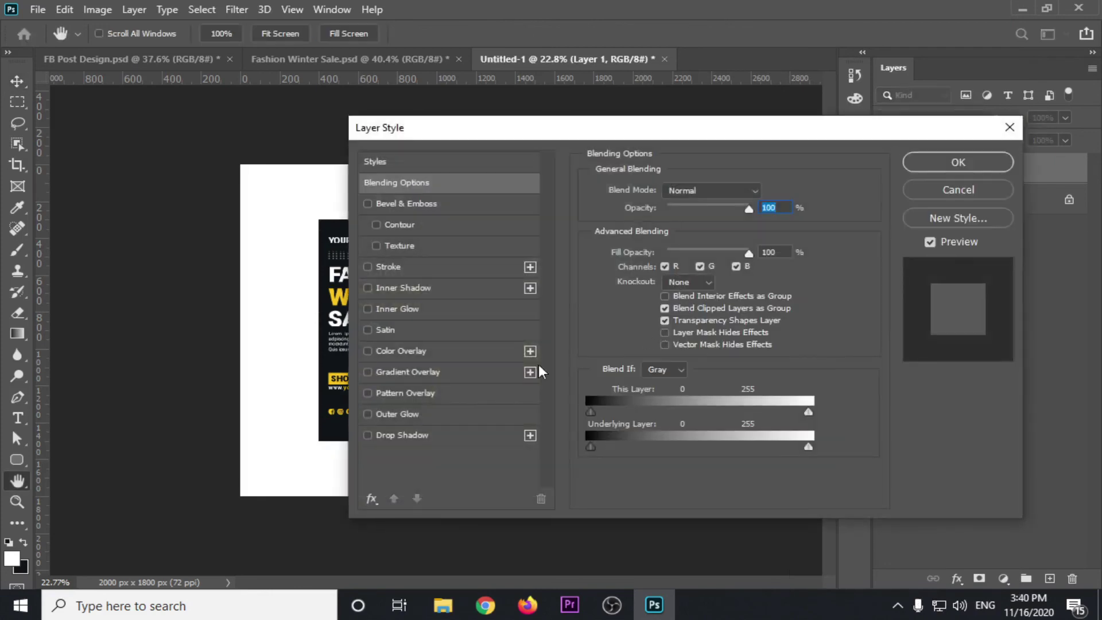
click(410, 434)
drag(577, 127, 830, 115)
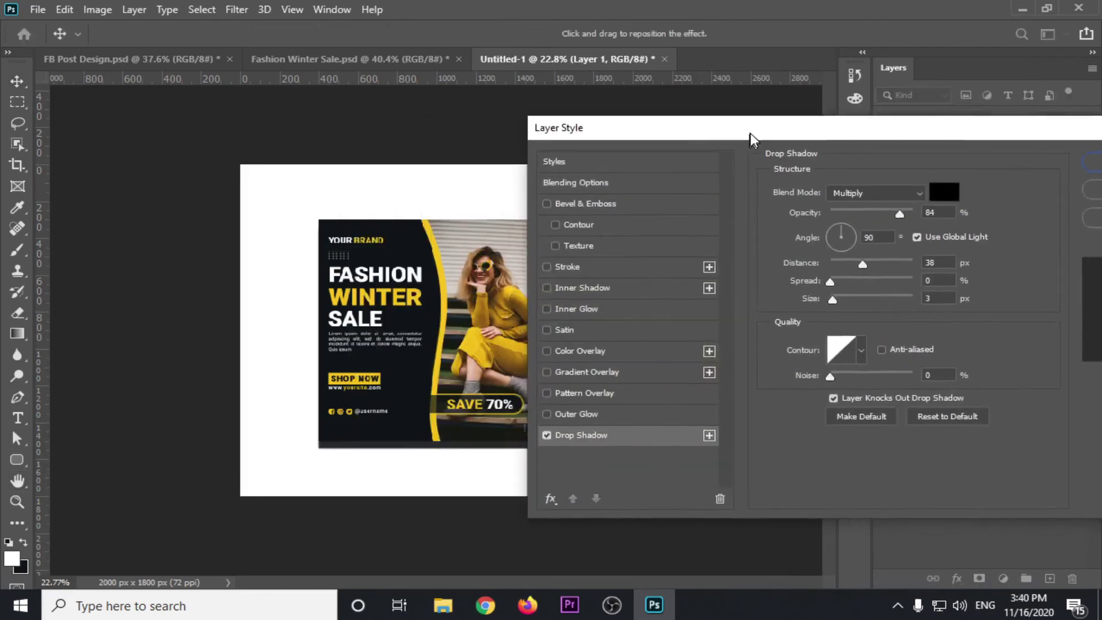
drag(936, 241, 924, 243)
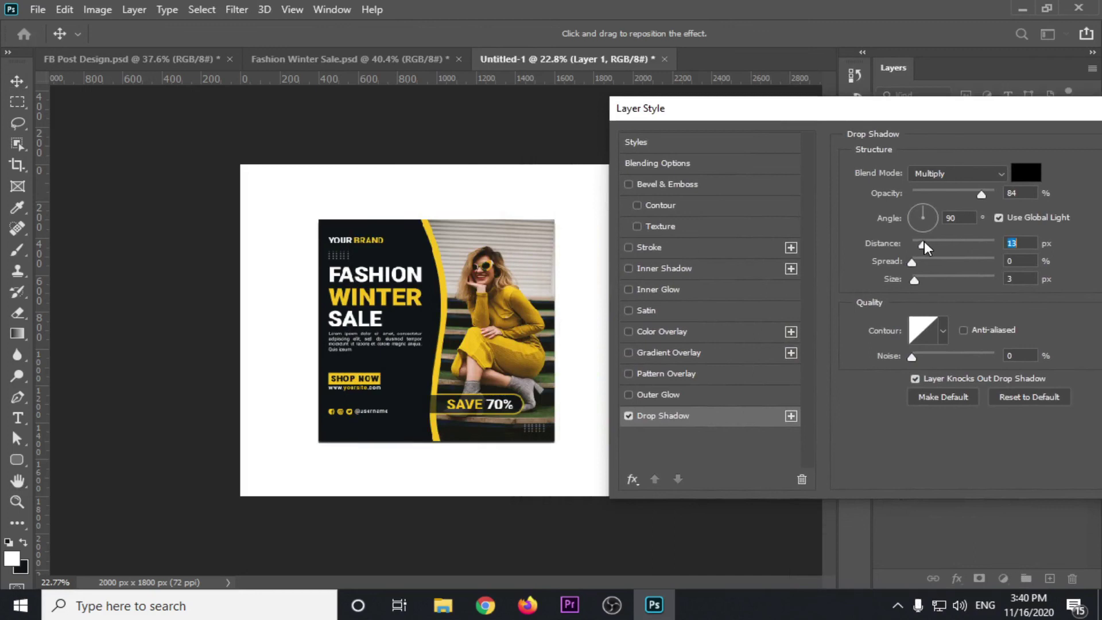
drag(962, 193, 972, 195)
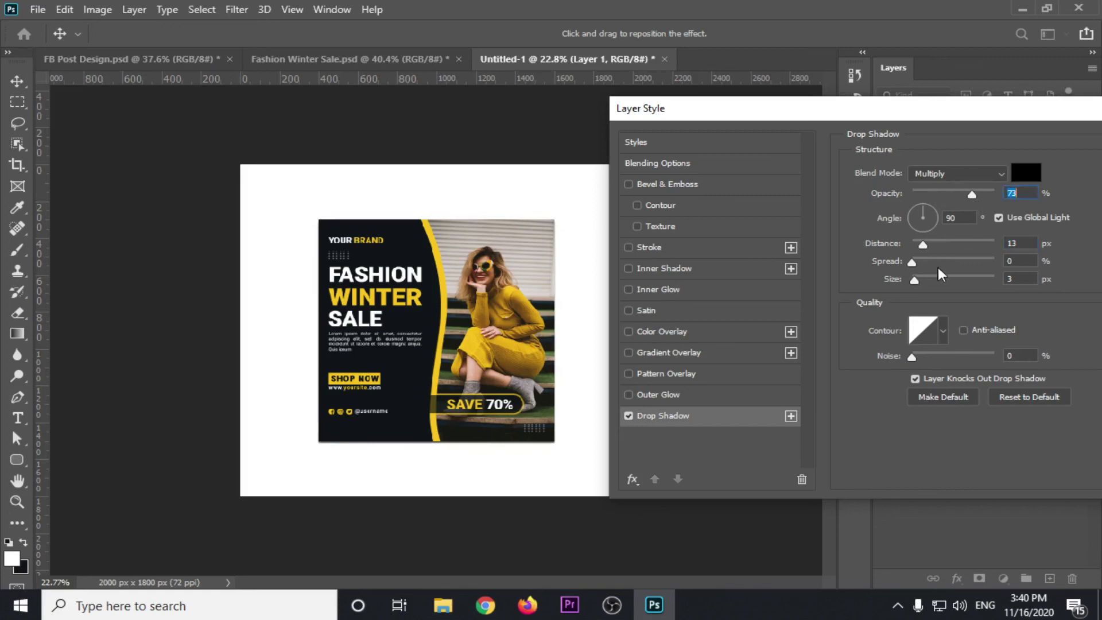
mouse_move(921, 277)
mouse_down()
mouse_move(934, 277)
mouse_move(922, 278)
mouse_up()
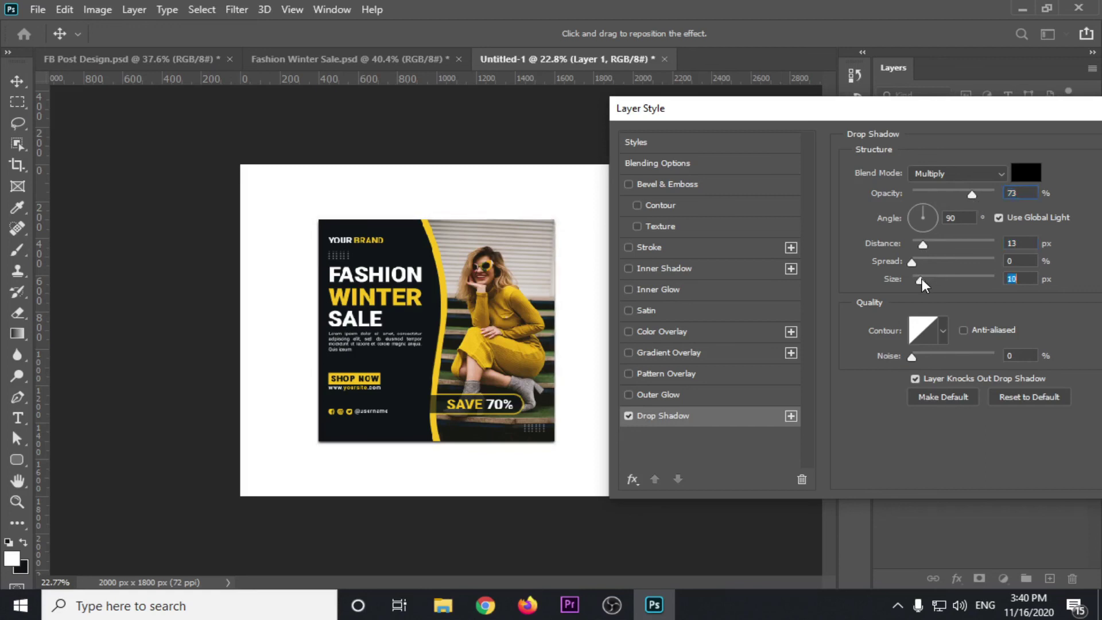
mouse_move(1033, 119)
mouse_down()
mouse_move(767, 122)
mouse_move(710, 135)
mouse_up()
click(925, 161)
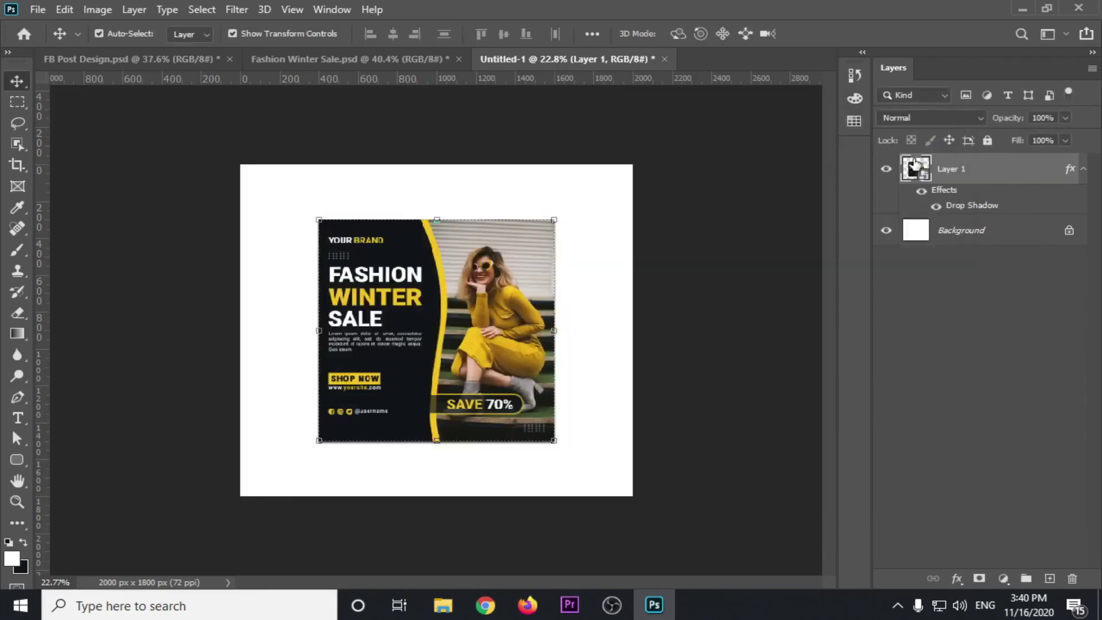
key(ctrl+plus)
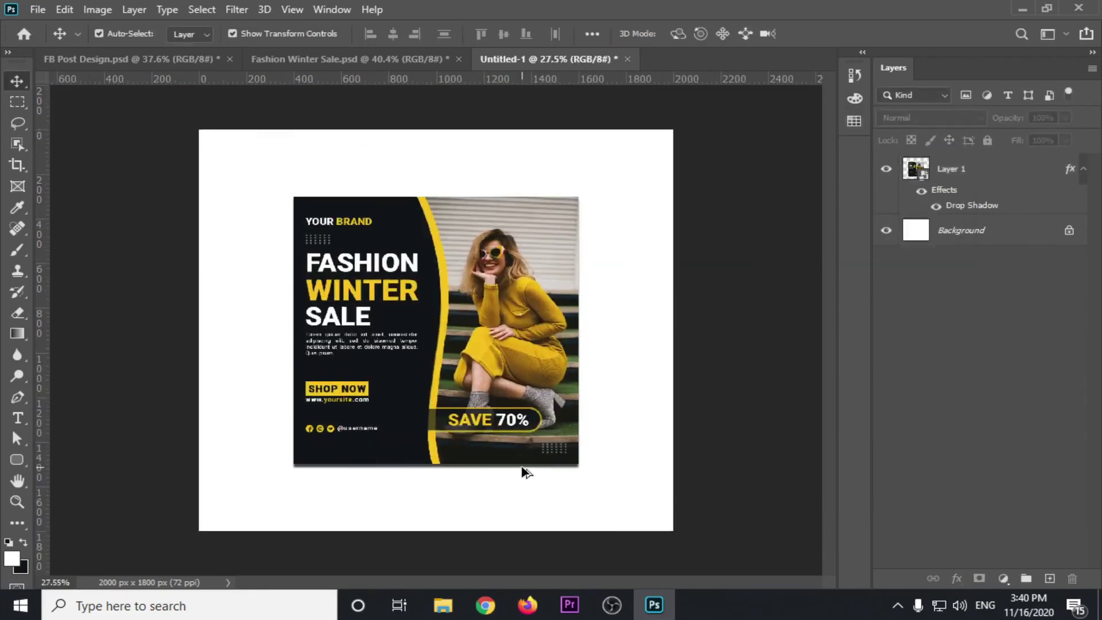
click(983, 231)
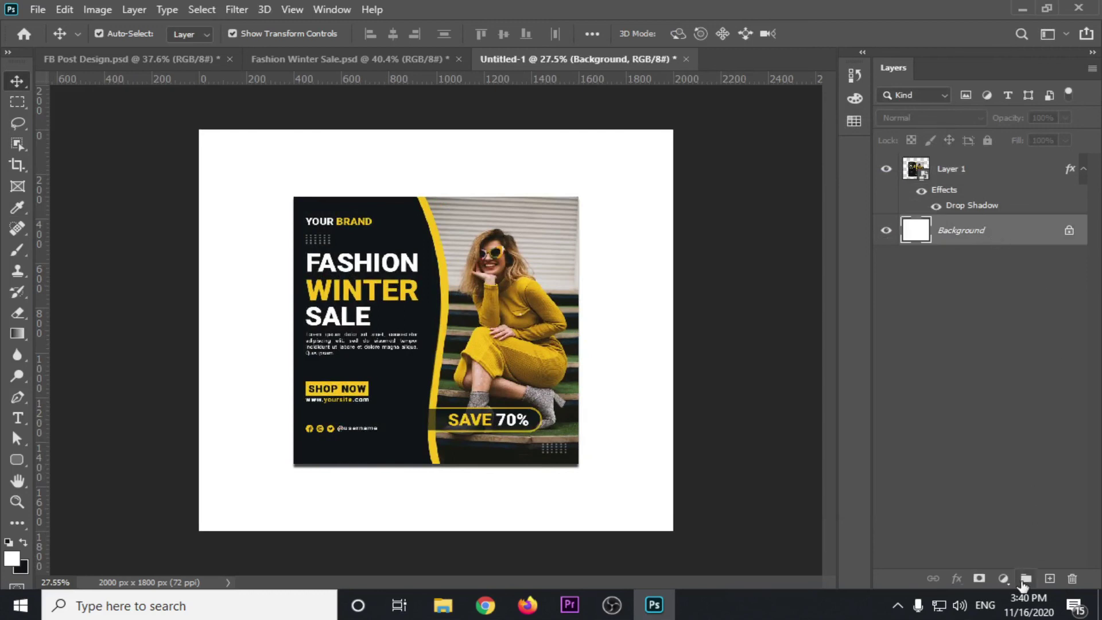
click(1003, 578)
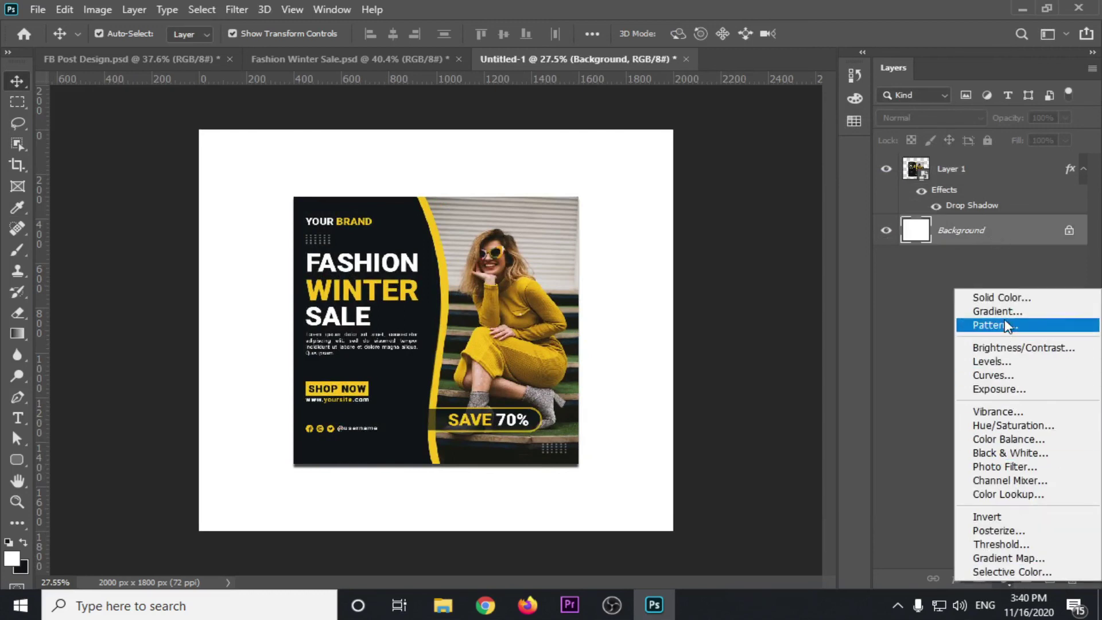
click(1001, 297)
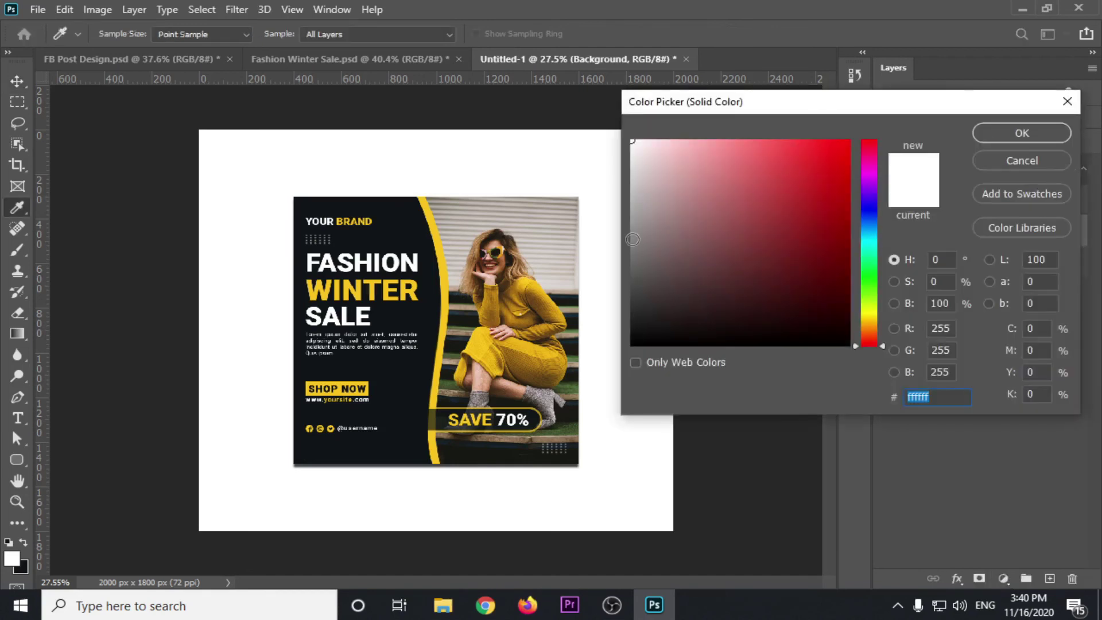
click(441, 249)
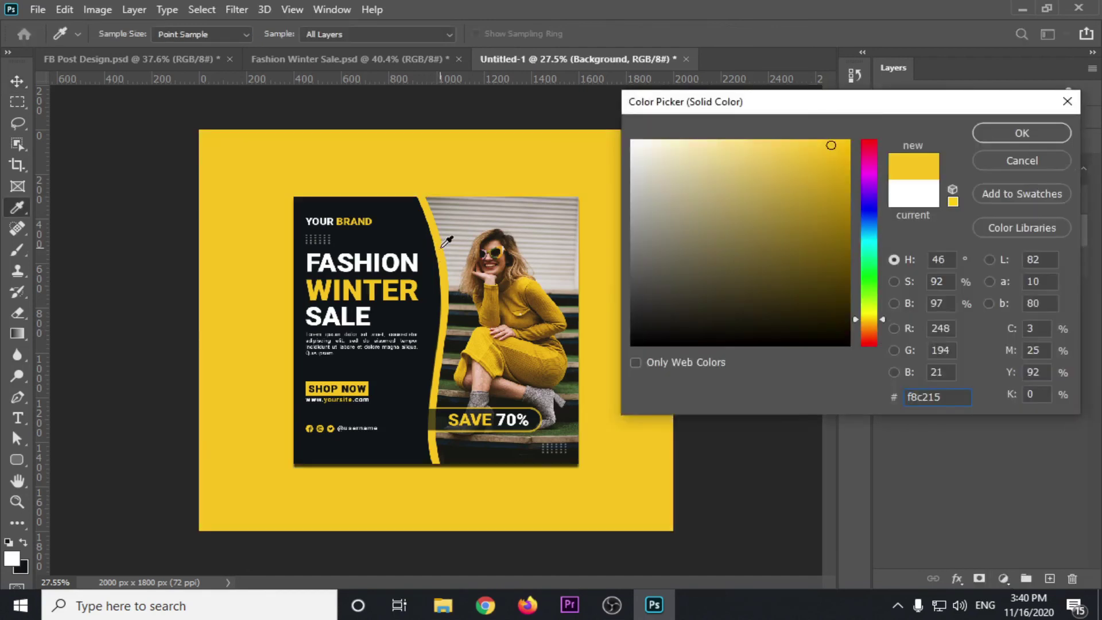
click(405, 230)
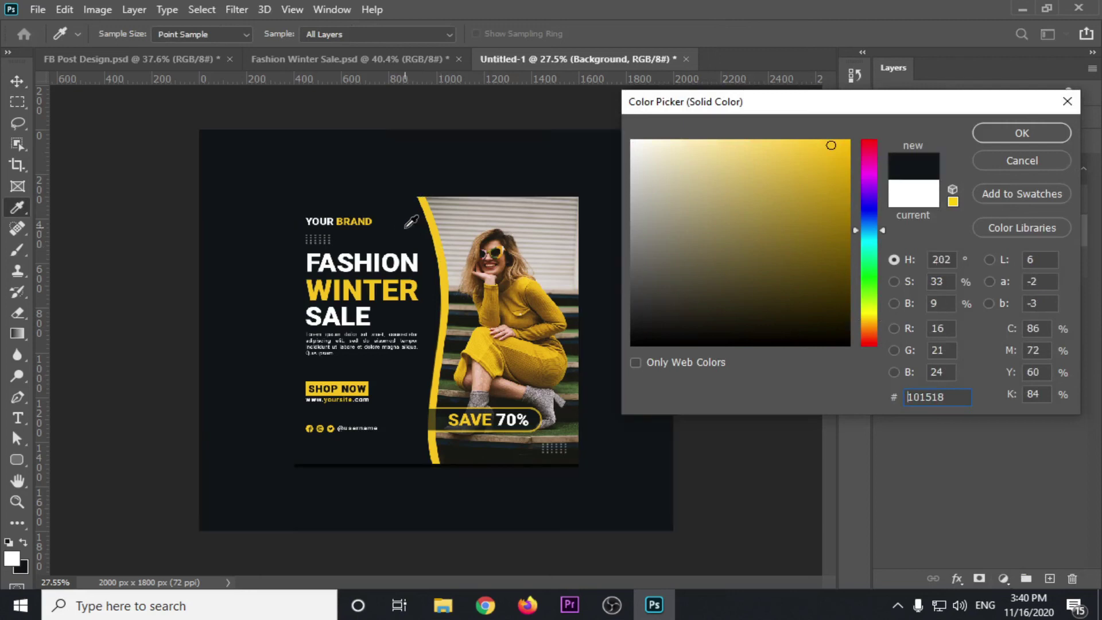
click(1021, 160)
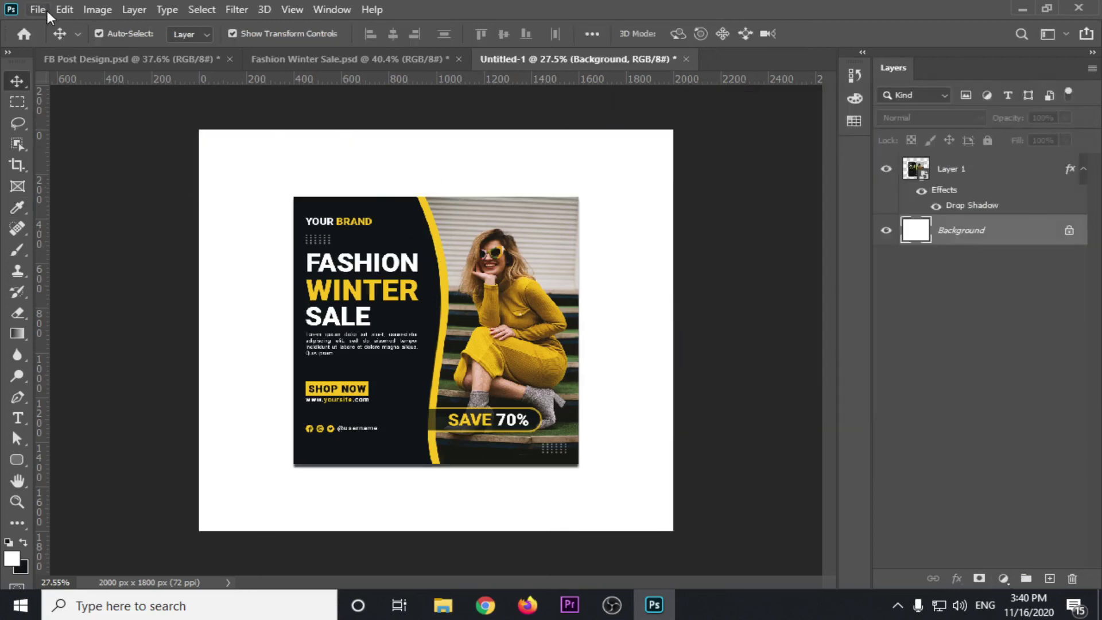
Place Embedded the desktop photo pexels-evg-culture-1055691, browsing files as Large icons.
click(38, 10)
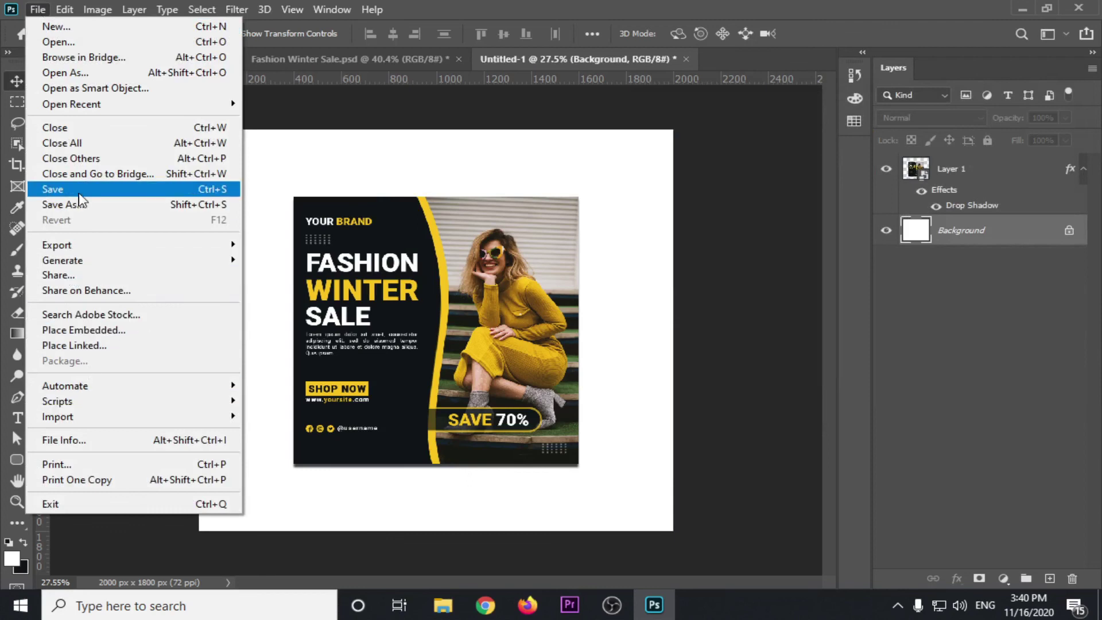
click(81, 331)
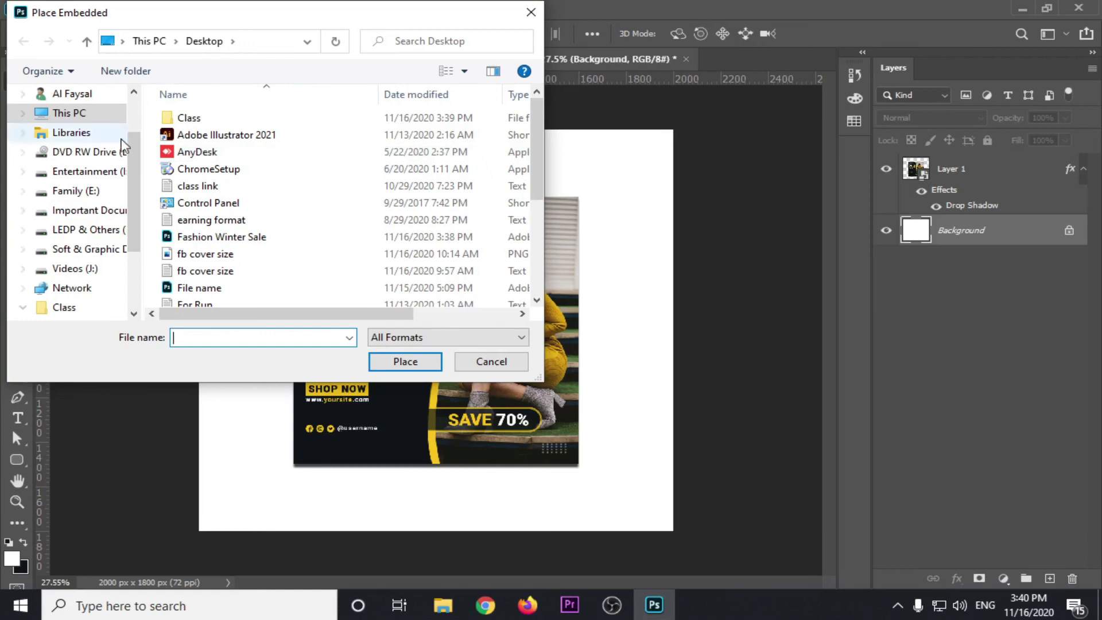
scroll(520, 144, down, 2)
scroll(519, 144, down, 2)
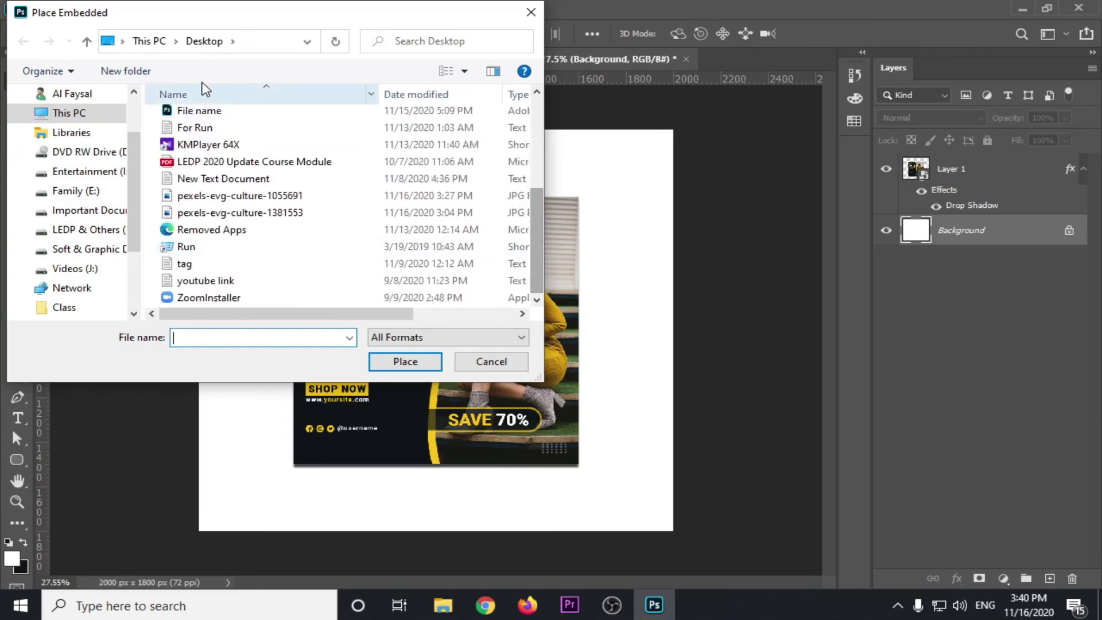
click(465, 72)
click(518, 47)
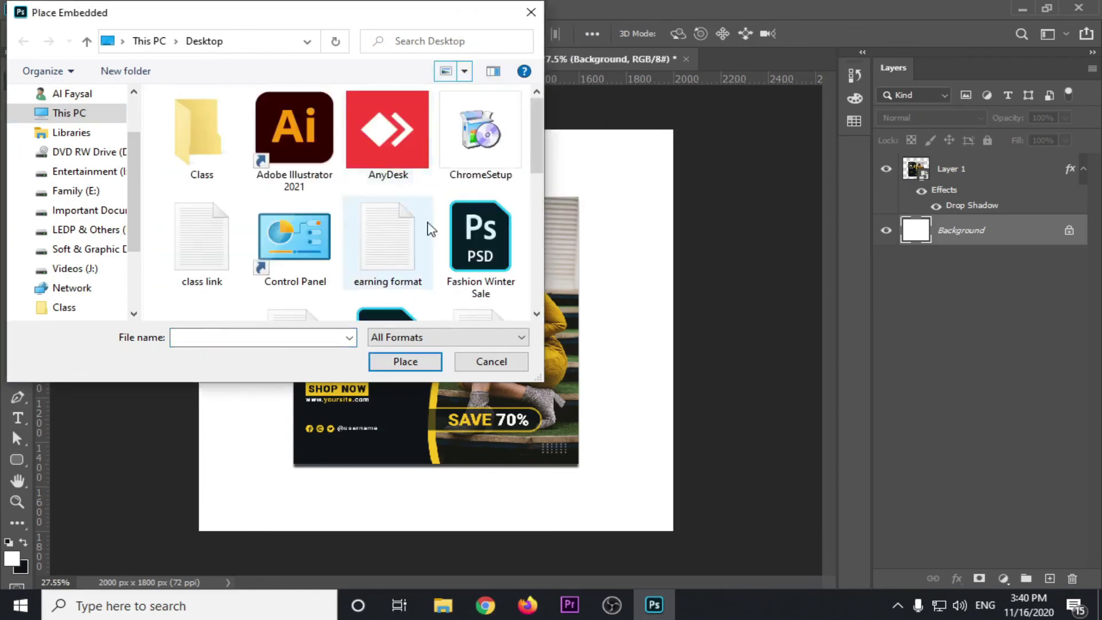
drag(538, 141, 538, 239)
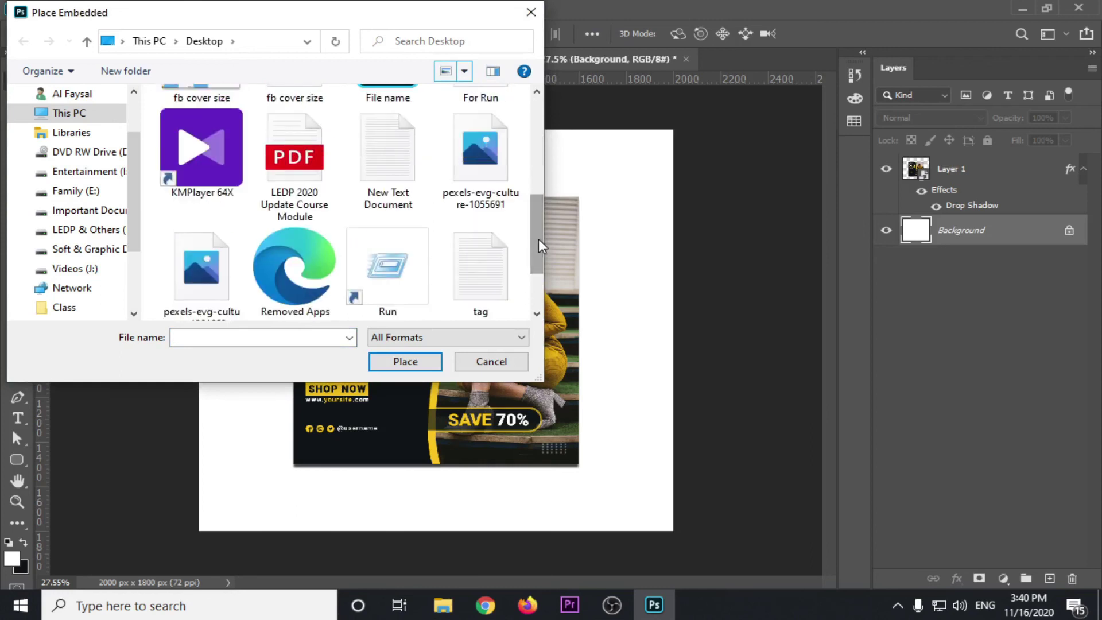
click(480, 172)
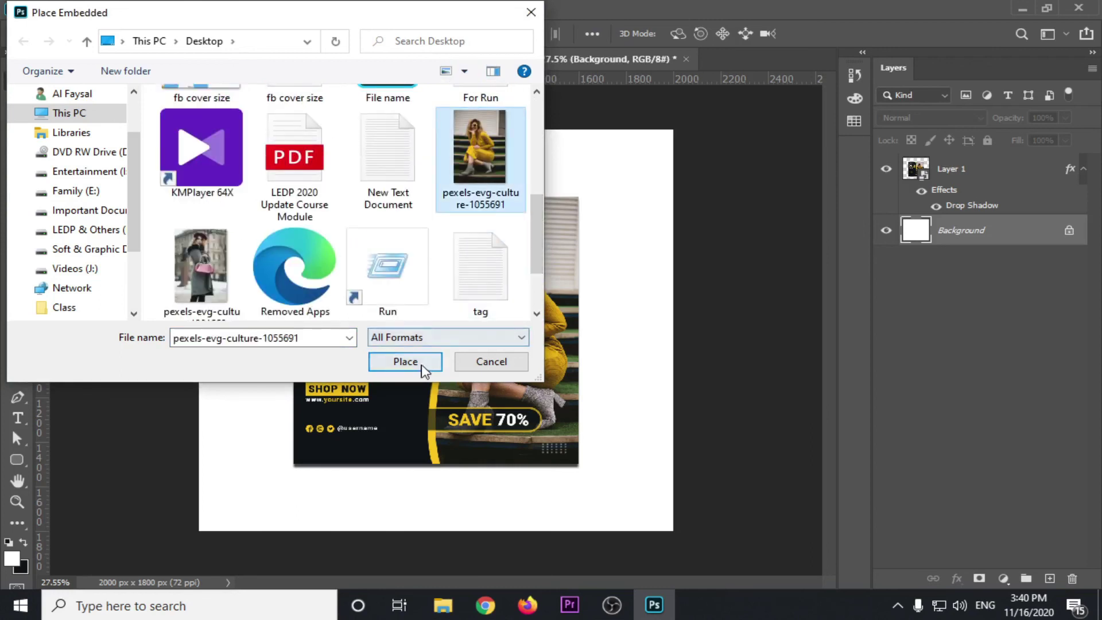
click(422, 364)
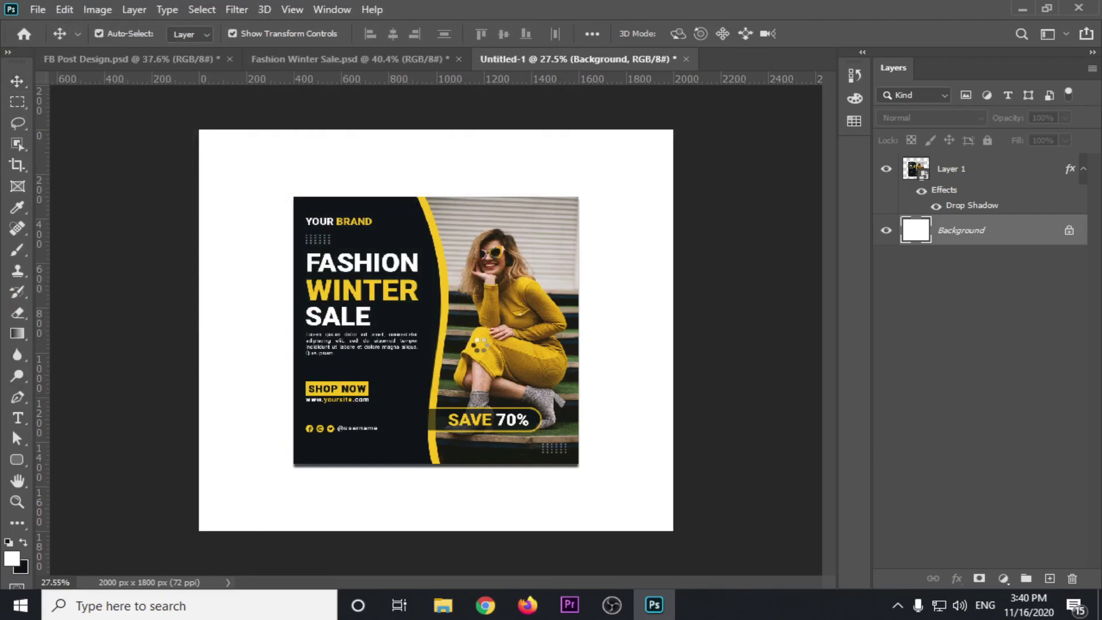
Commit the placed photo, align it to the right edge and the flyer to the left.
key(Return)
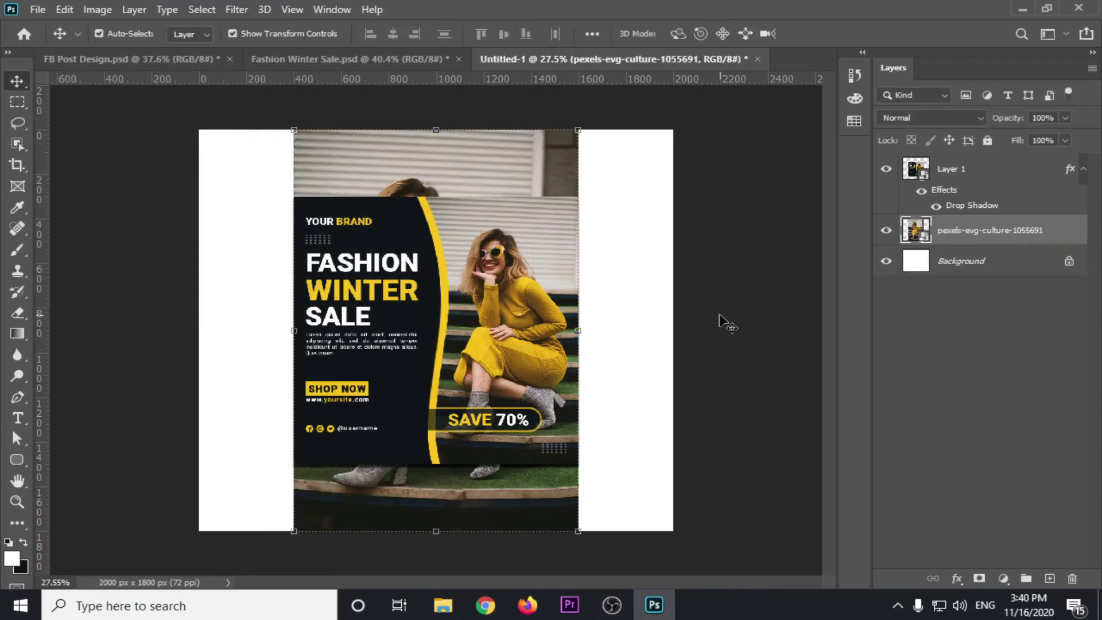
scroll(721, 318, down, 1)
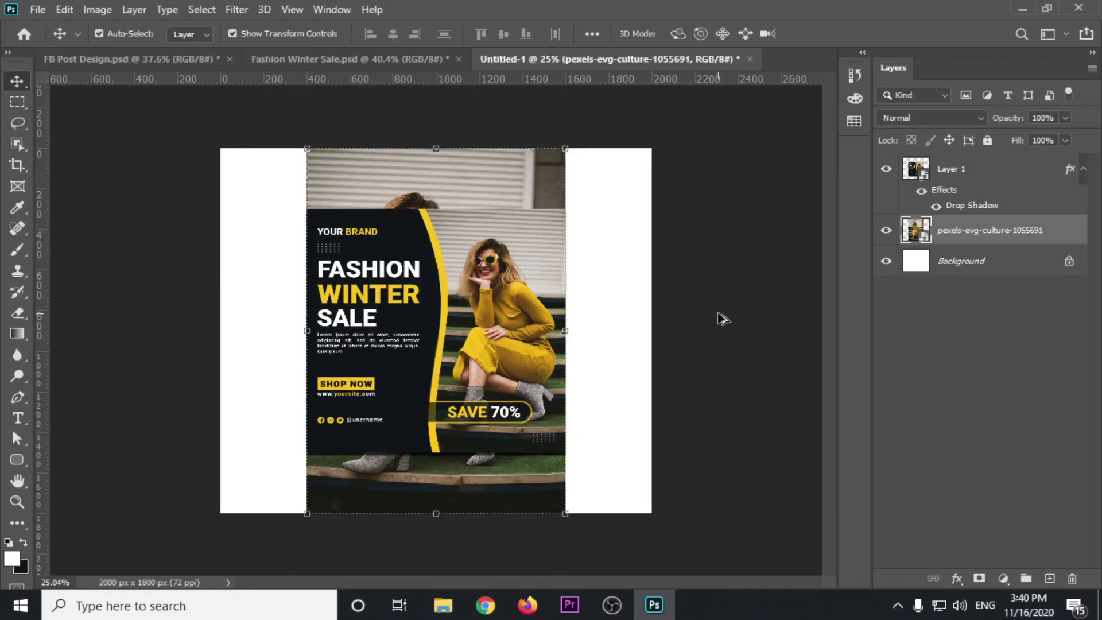
scroll(722, 318, down, 1)
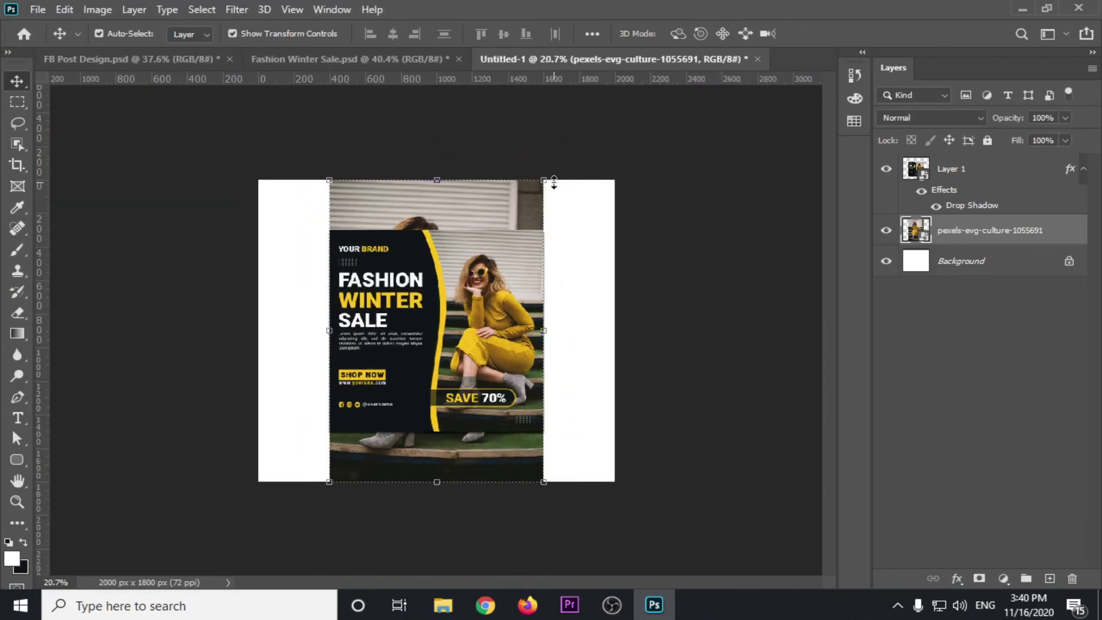
drag(487, 194, 556, 206)
click(724, 305)
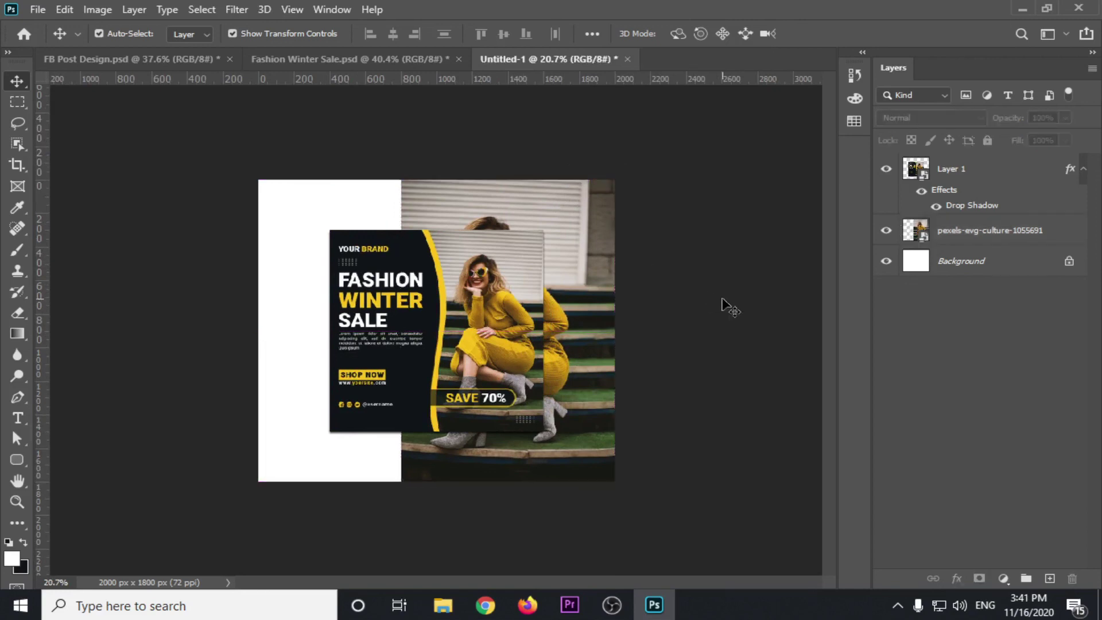
drag(463, 318, 419, 315)
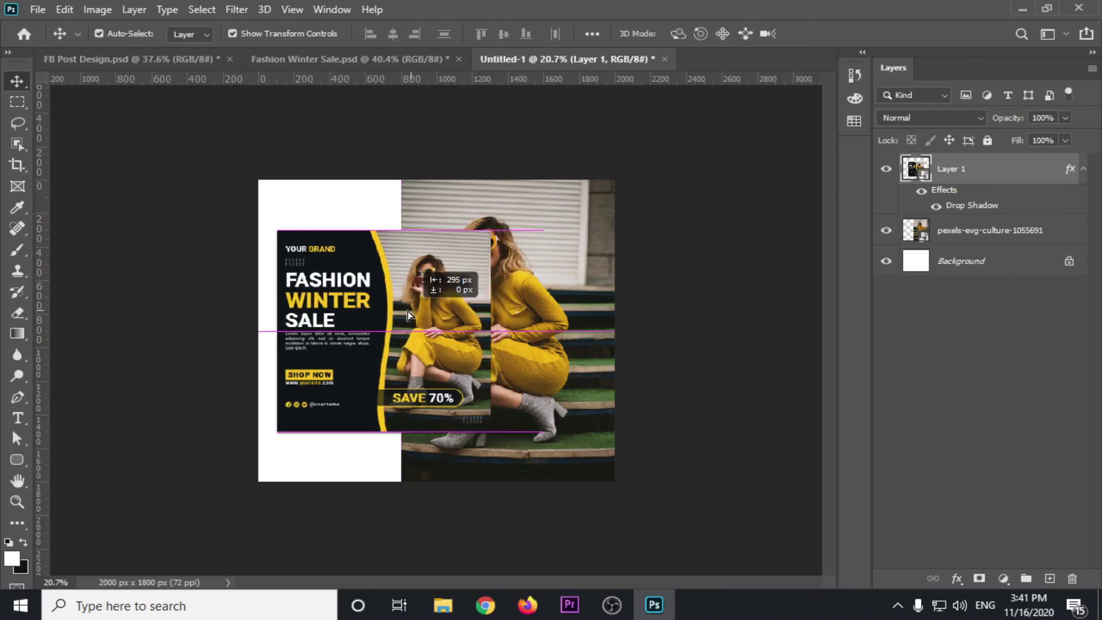
drag(419, 315, 398, 309)
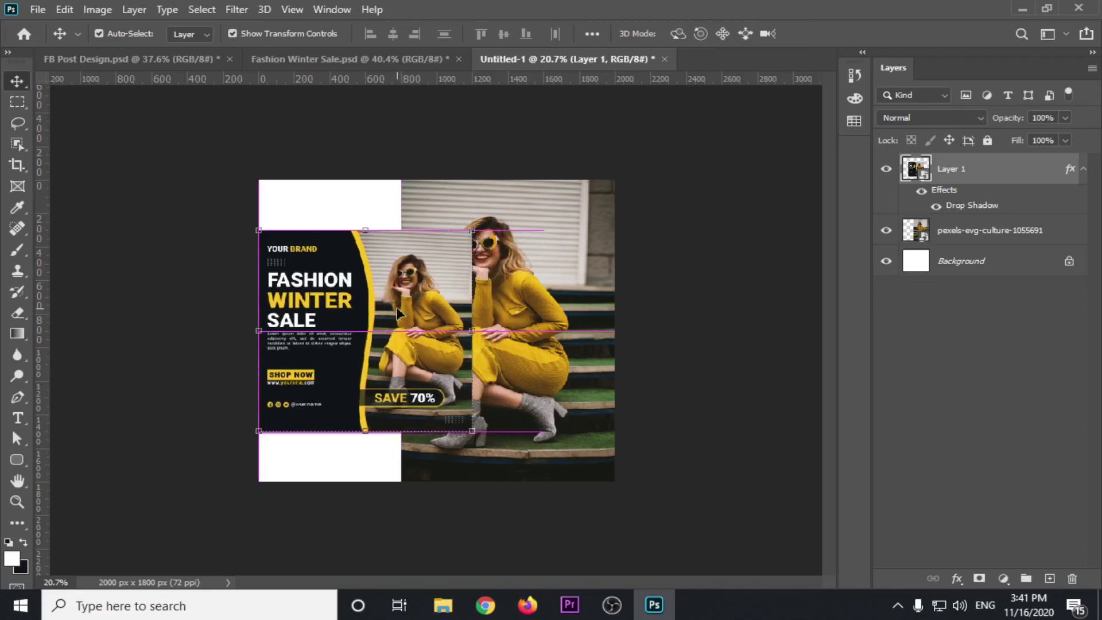
click(672, 315)
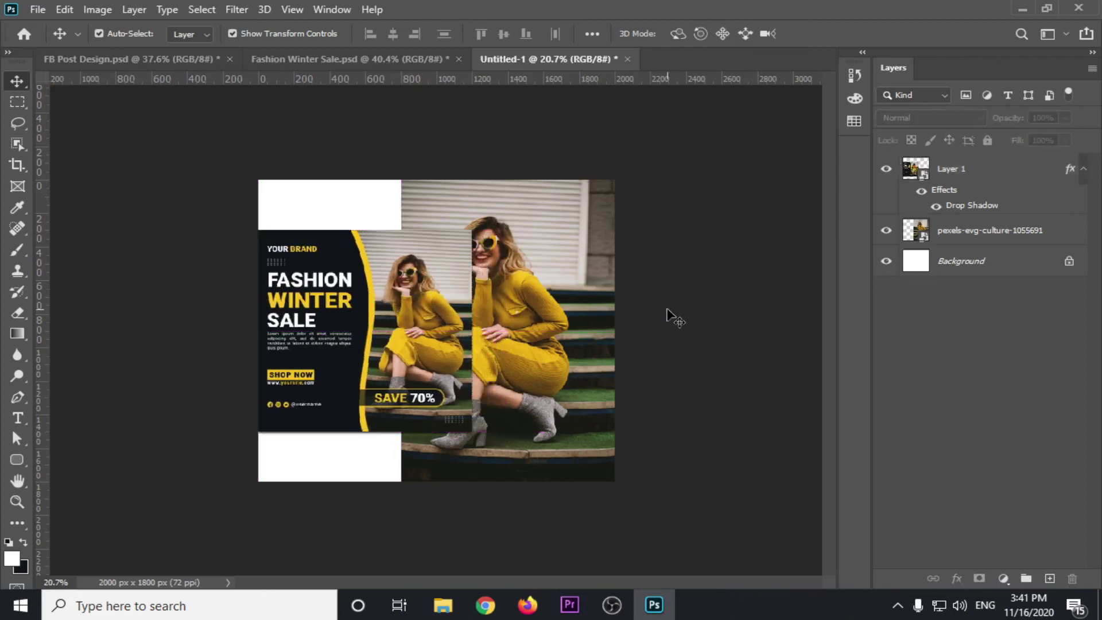
Fade the pexels-evg-culture-1055691 photo layer to about 33% opacity.
click(588, 313)
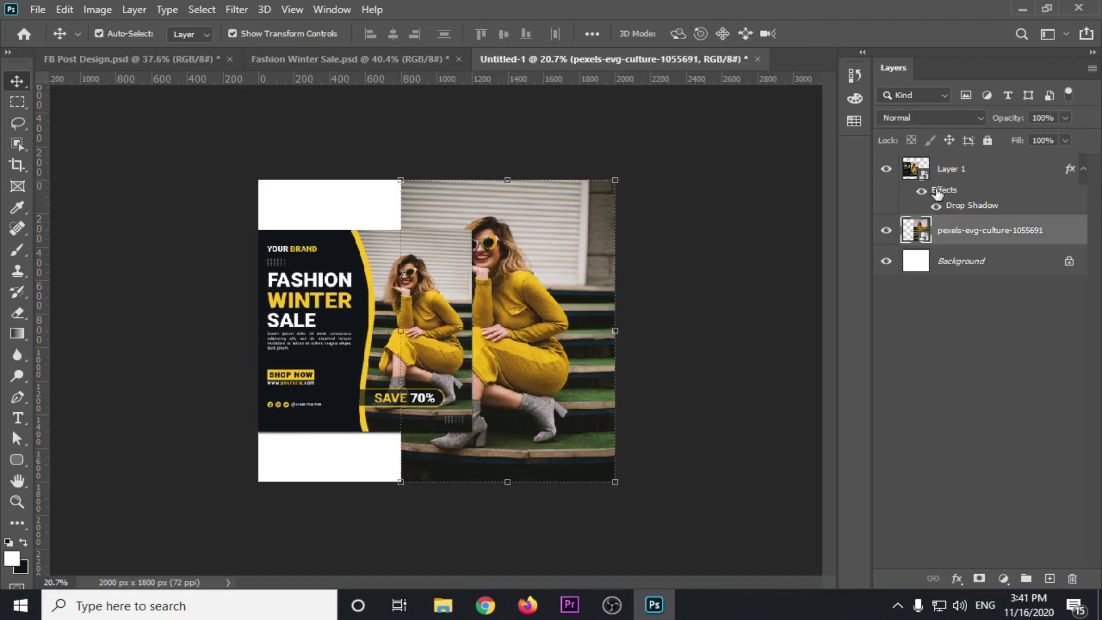
click(1065, 115)
click(1031, 137)
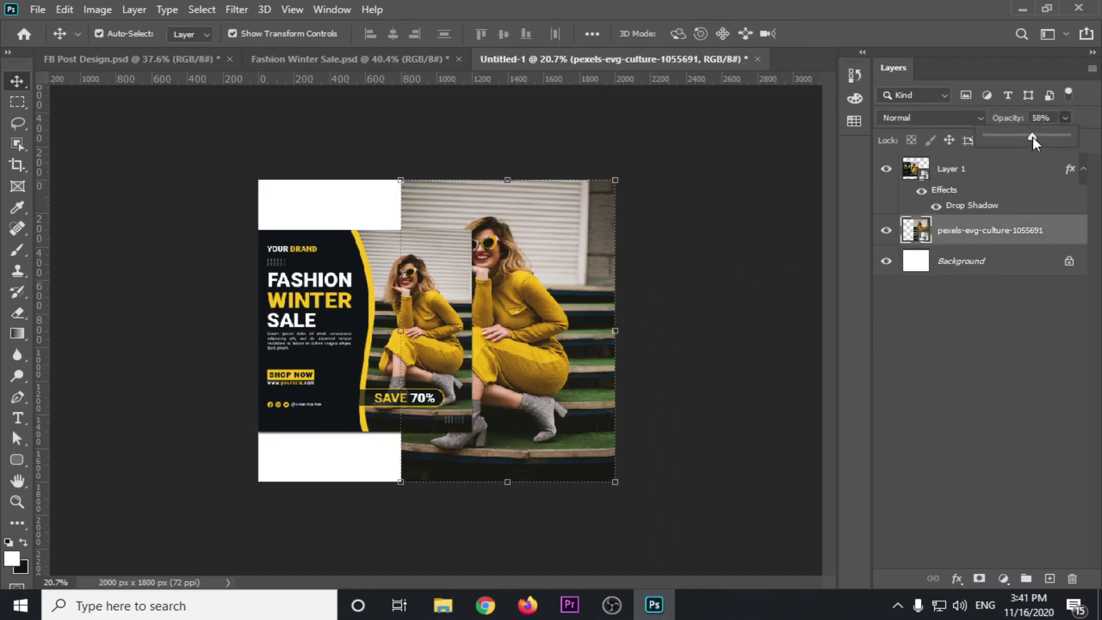
mouse_move(1013, 136)
mouse_down()
mouse_move(1001, 136)
mouse_move(1014, 138)
mouse_up()
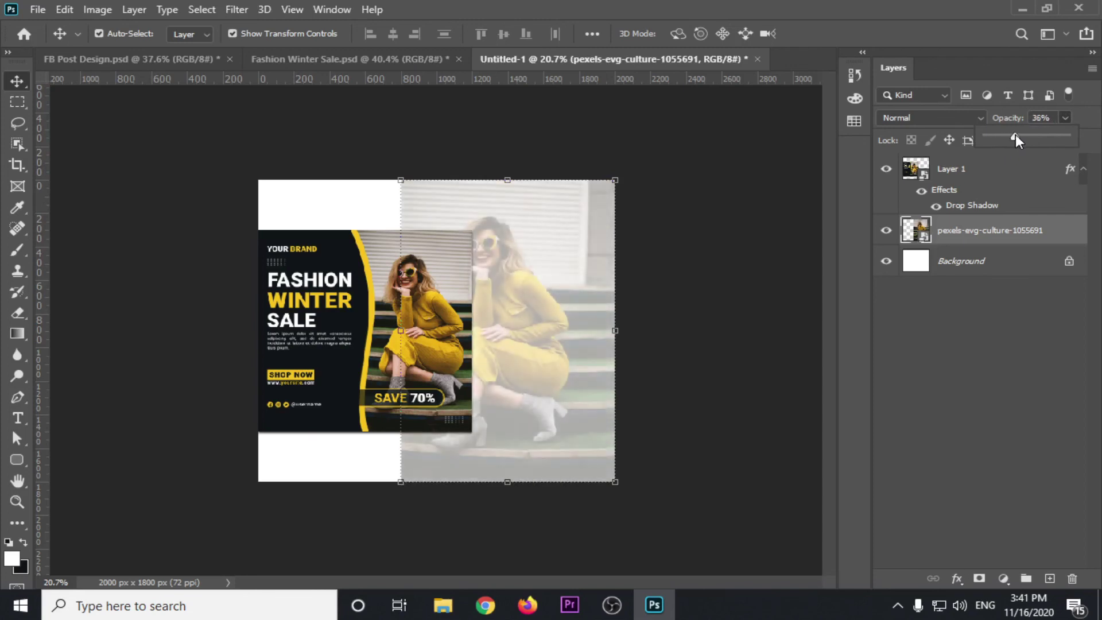
Try a yellow #f8c215 Solid Color fill above the Background, then delete it.
click(743, 245)
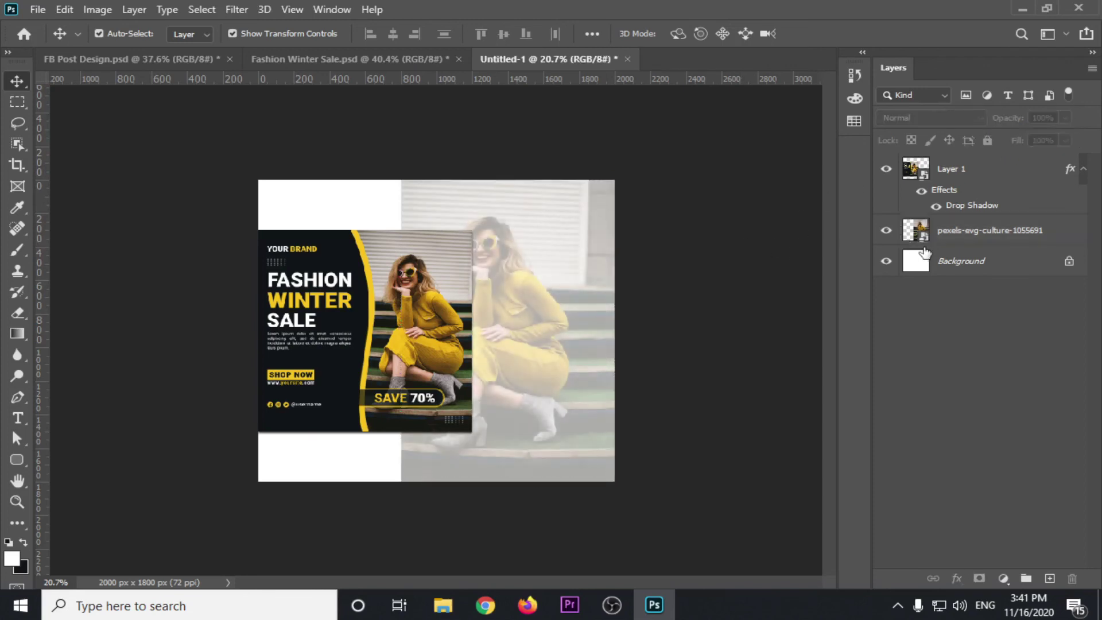
click(954, 270)
click(1003, 576)
click(997, 289)
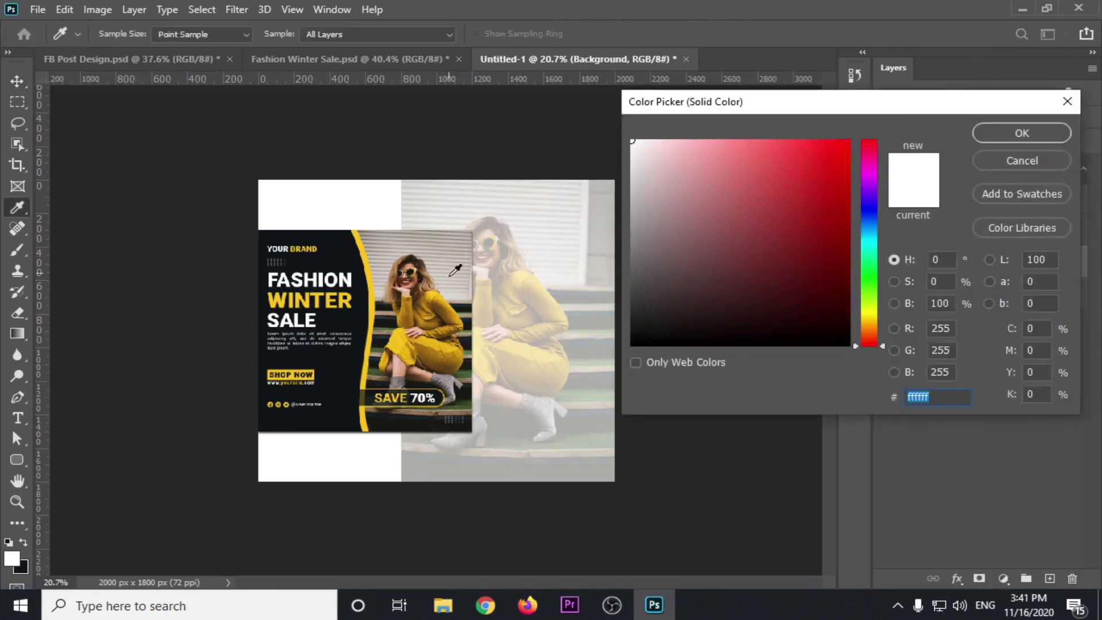
click(442, 308)
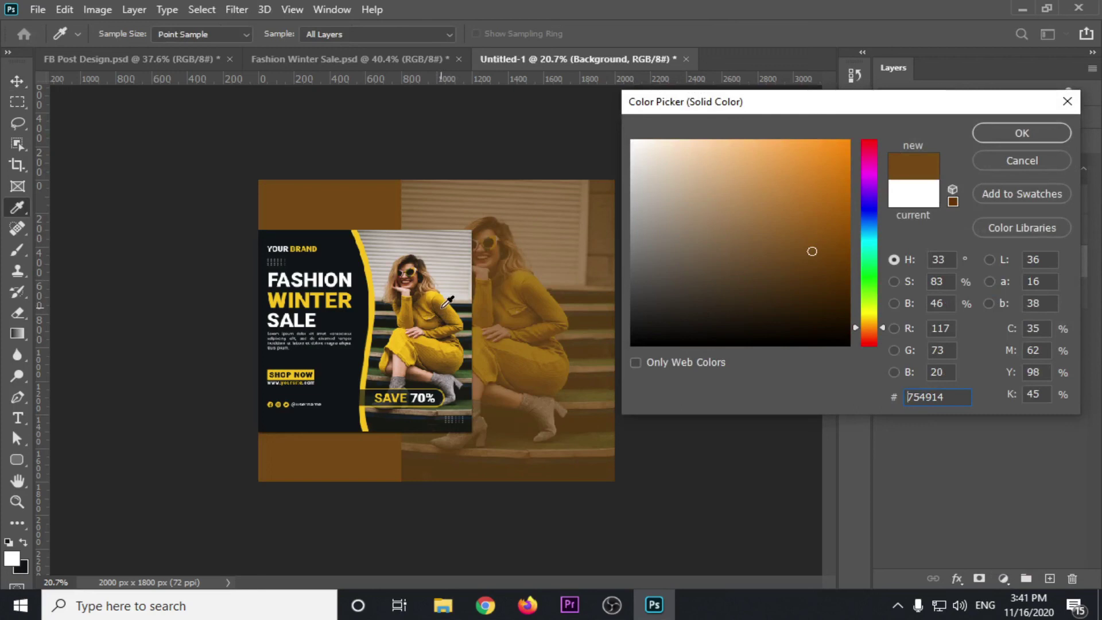
click(371, 309)
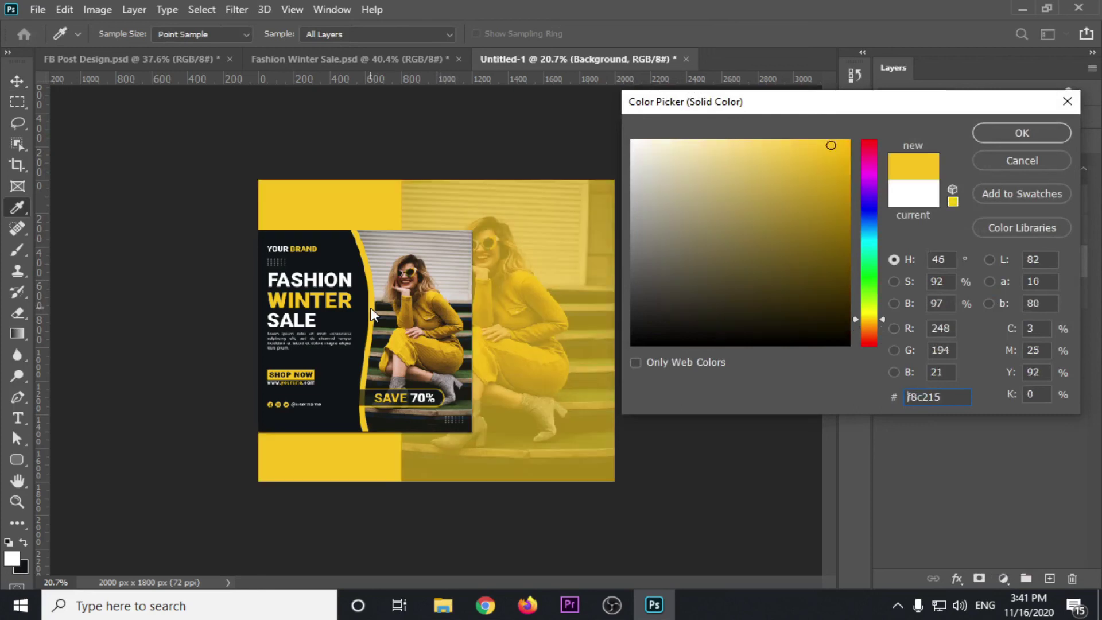
click(1035, 136)
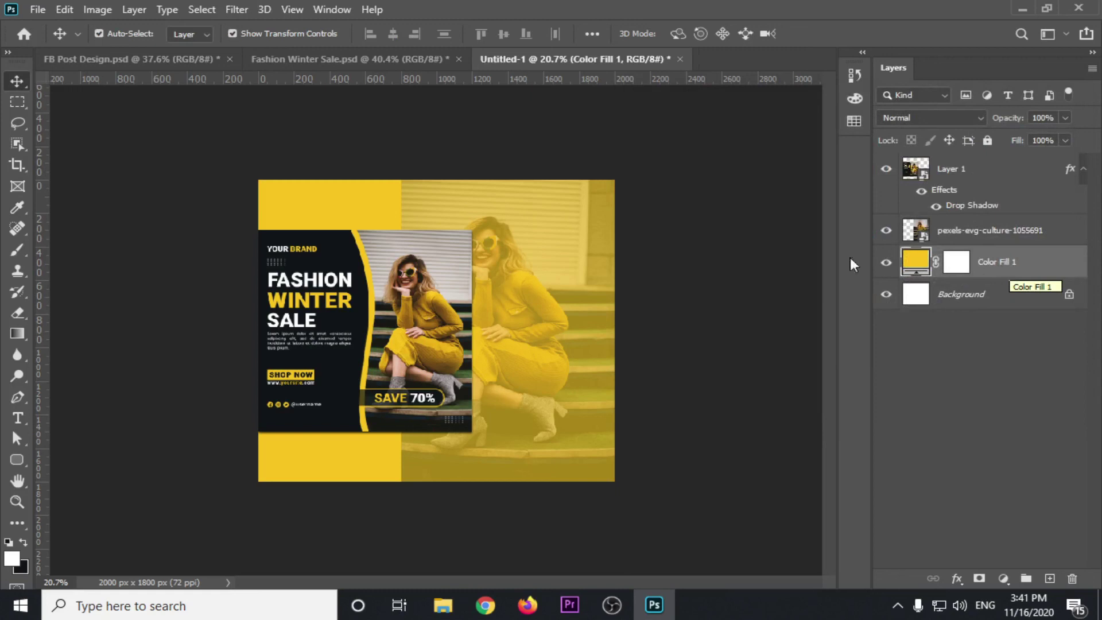
key(Delete)
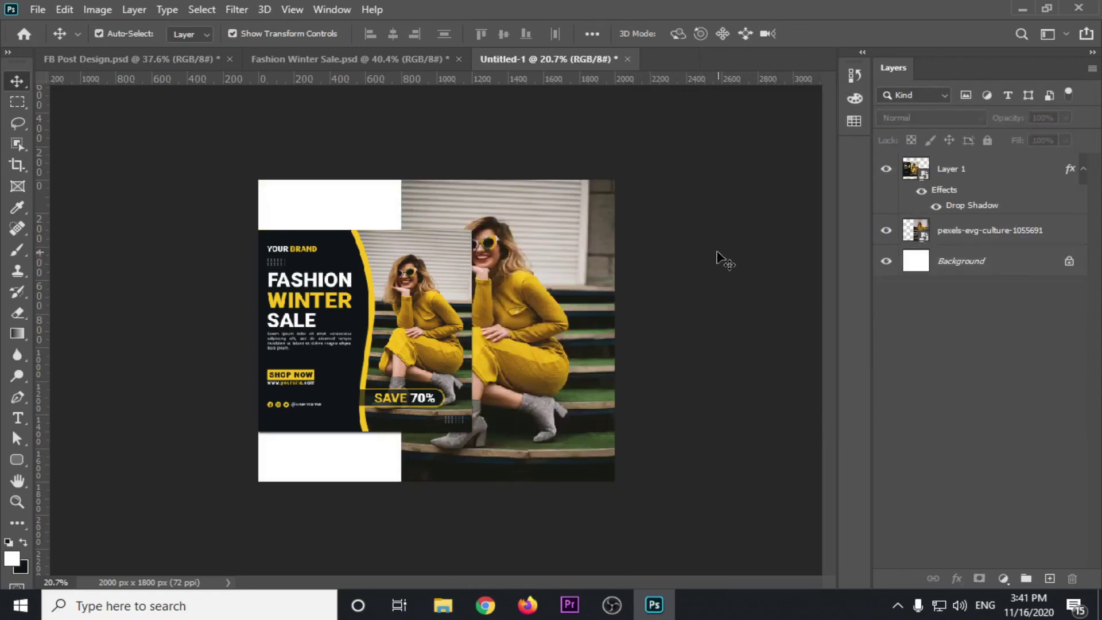
Scale the photo layer up to 56.35% around its centre and shift it down.
click(568, 304)
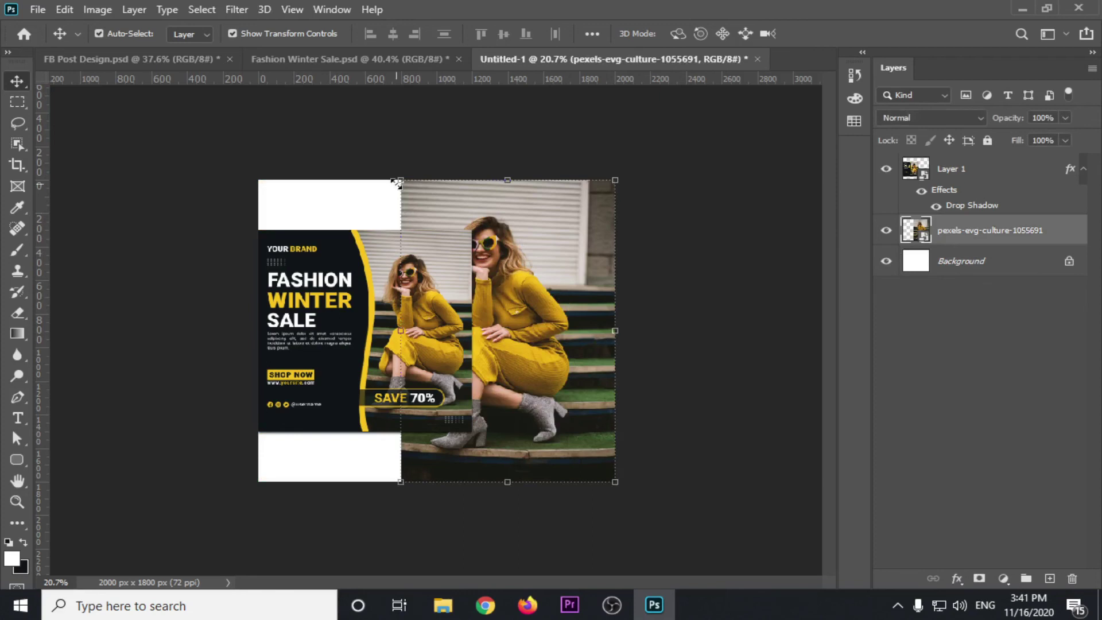
drag(397, 183, 277, 143)
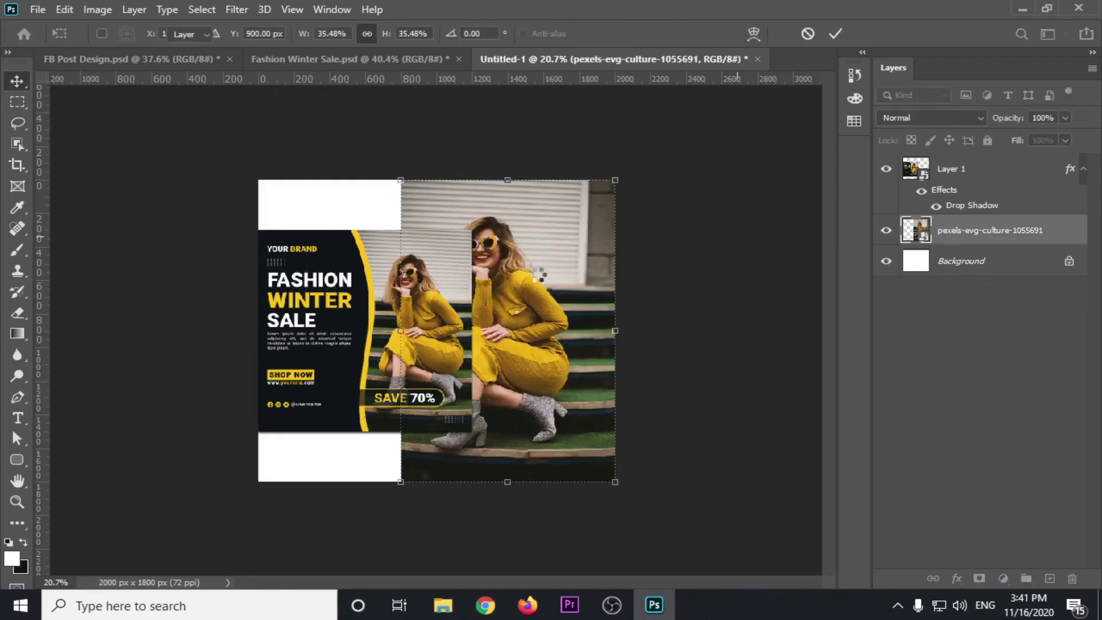
mouse_move(400, 484)
mouse_down()
mouse_move(77, 573)
mouse_move(315, 515)
mouse_move(271, 529)
mouse_up()
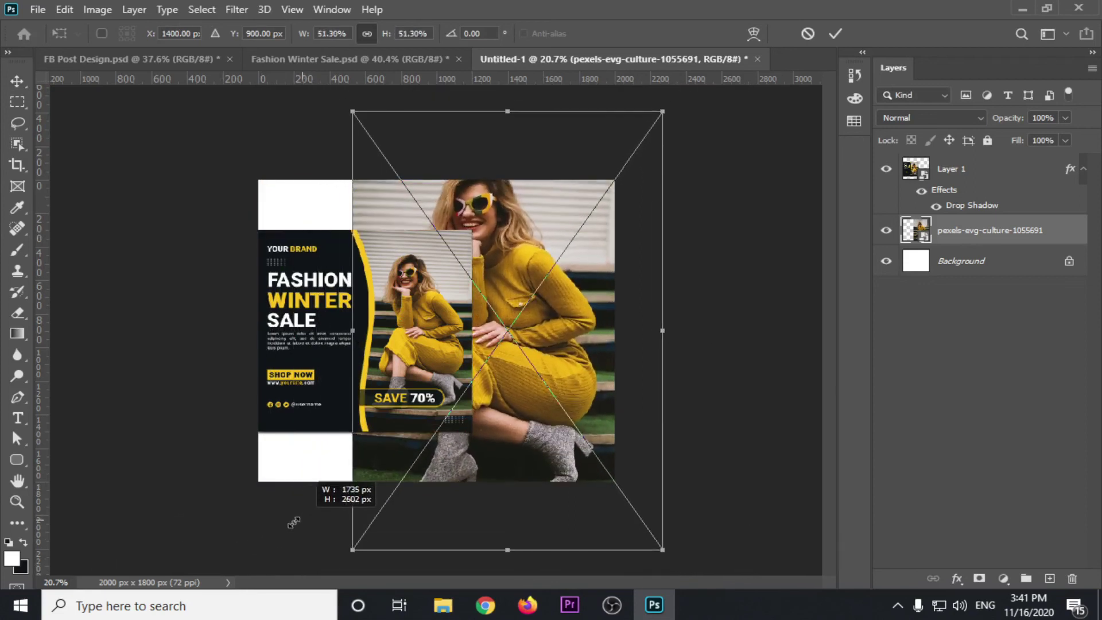
drag(570, 325, 569, 363)
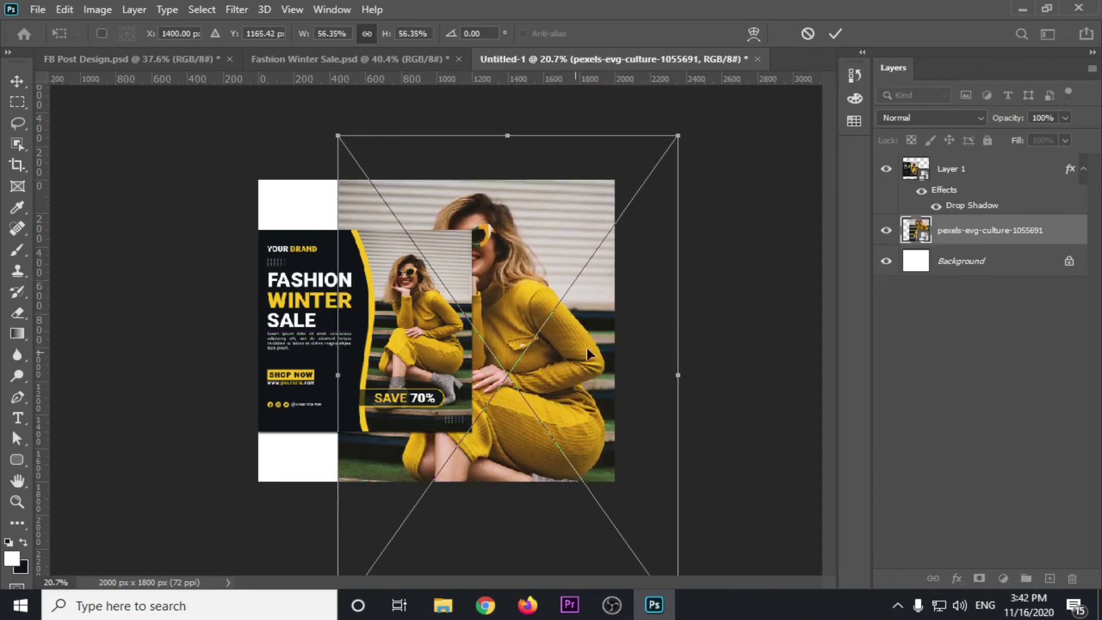
key(Return)
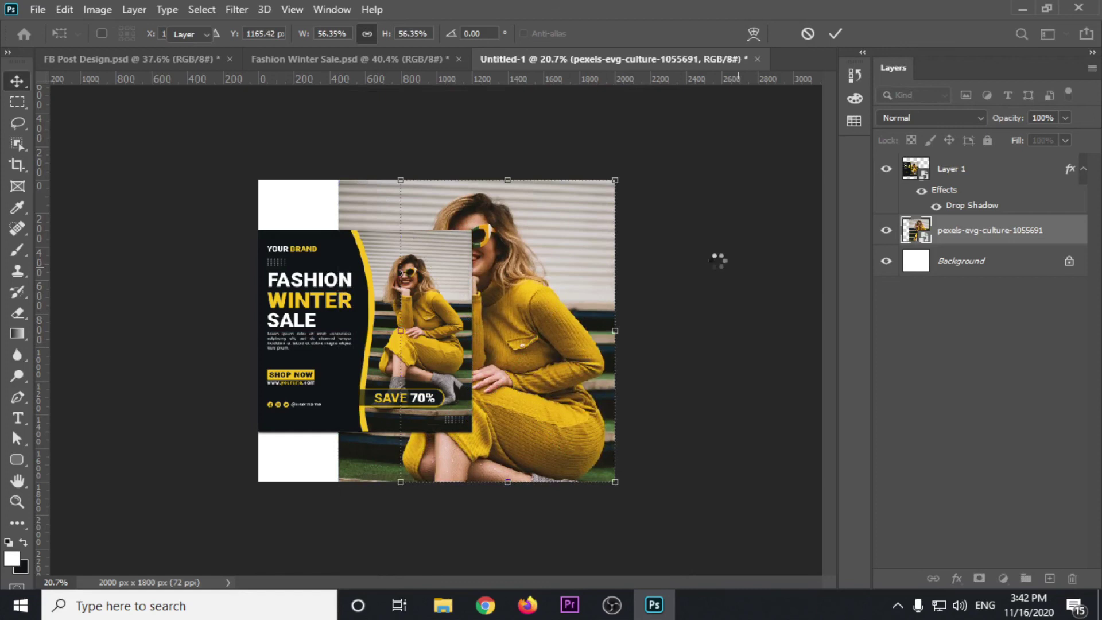
Slide the flyer (Layer 1) right so it sits over the photo.
drag(331, 298, 474, 302)
click(982, 277)
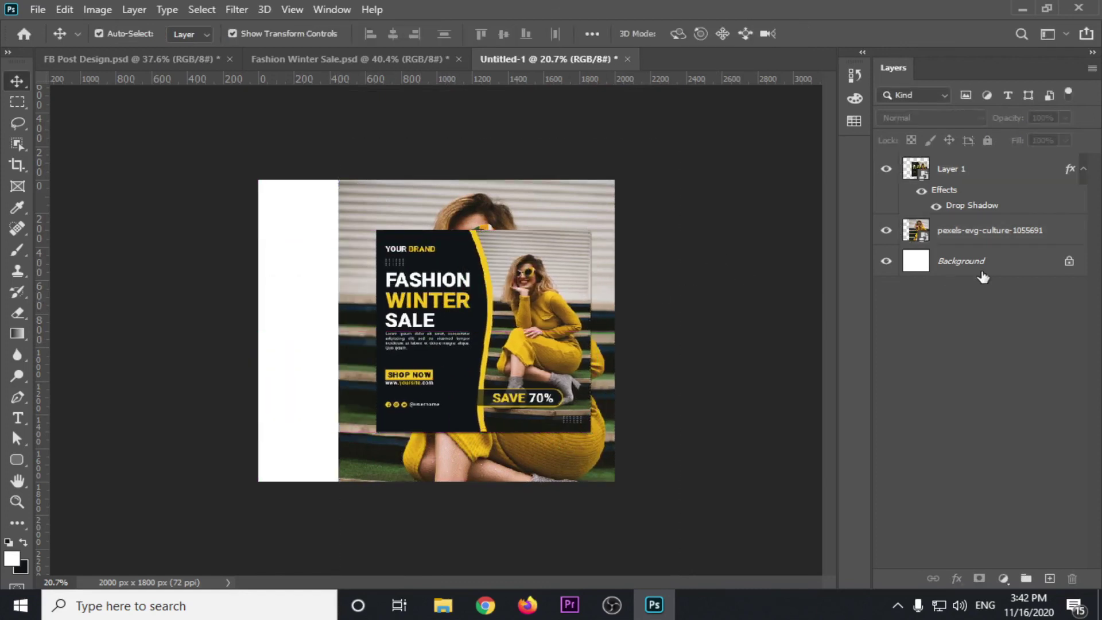
click(17, 165)
Crop the canvas to 1553 × 1800 px, trimming the white strip on the left.
drag(264, 328, 300, 329)
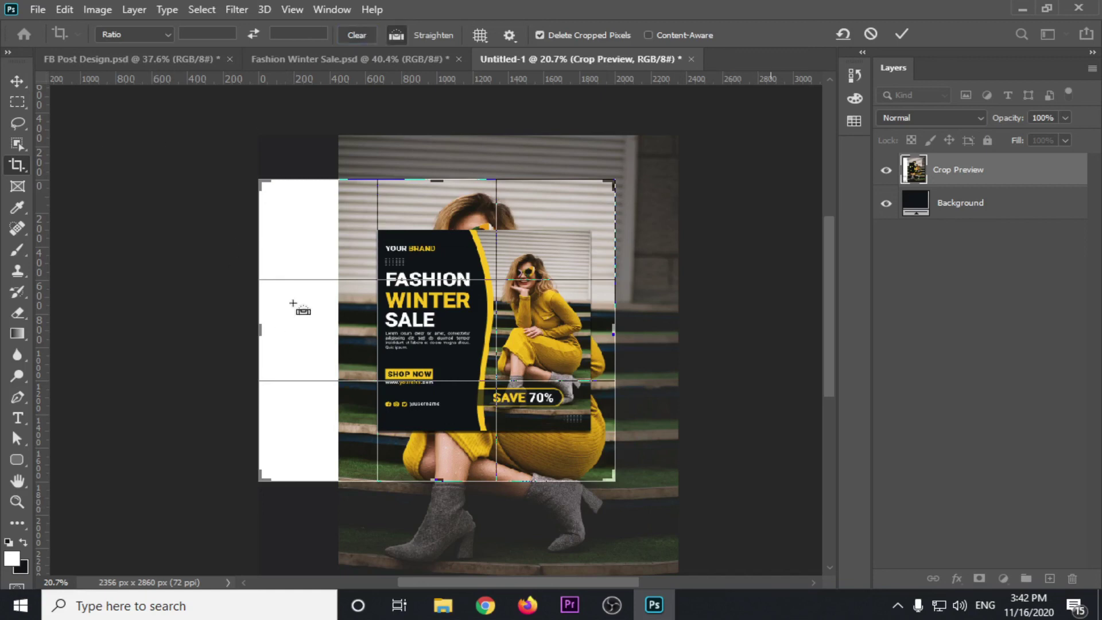
key(Escape)
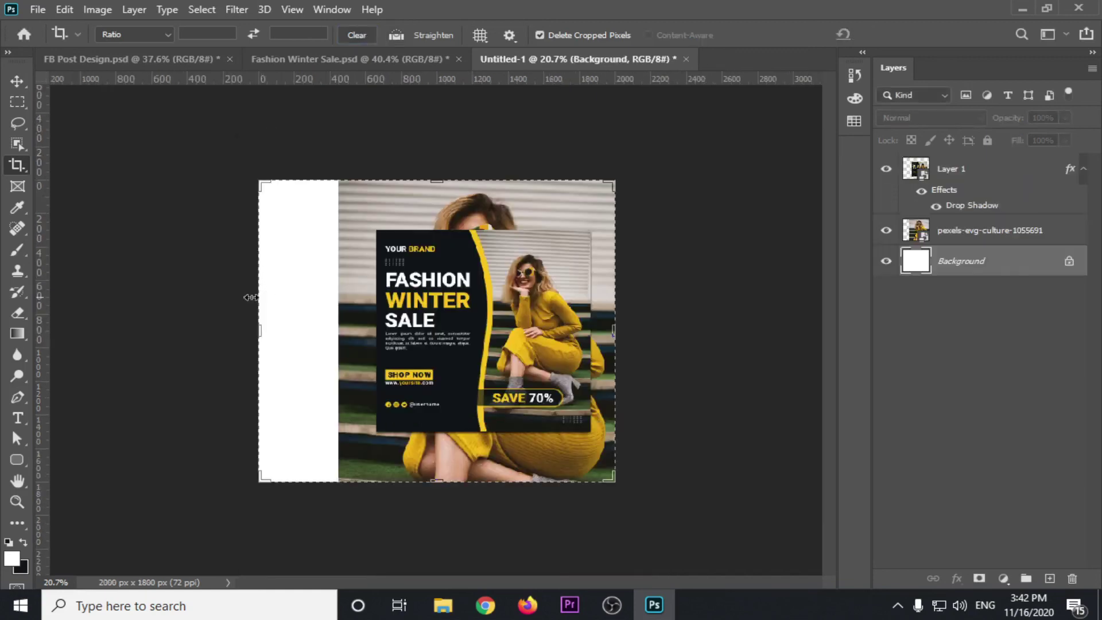
drag(266, 331, 312, 315)
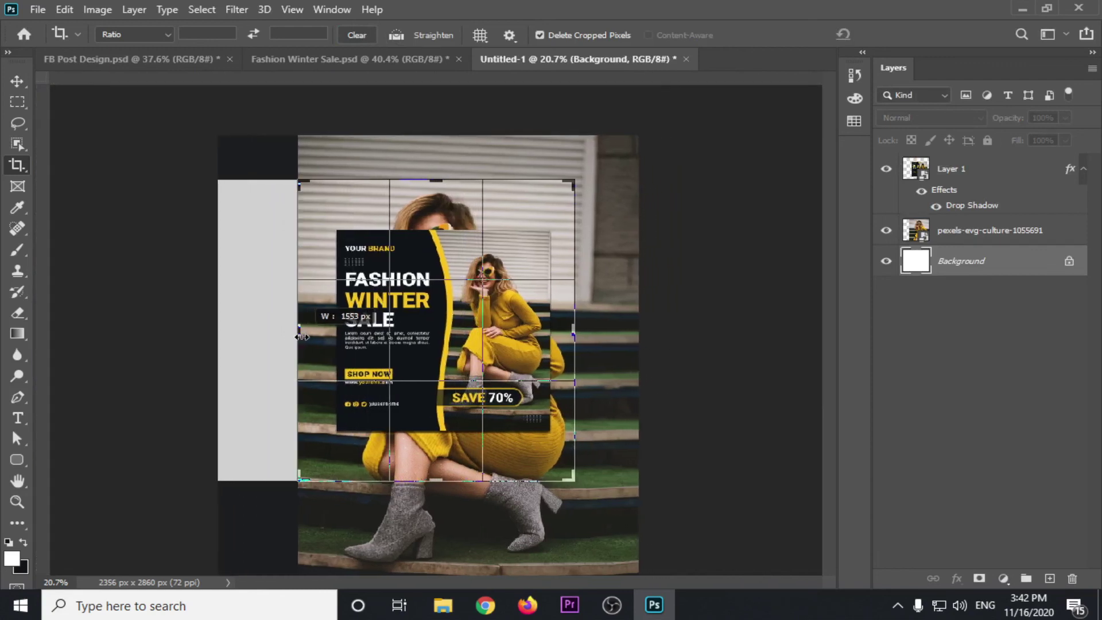
key(Return)
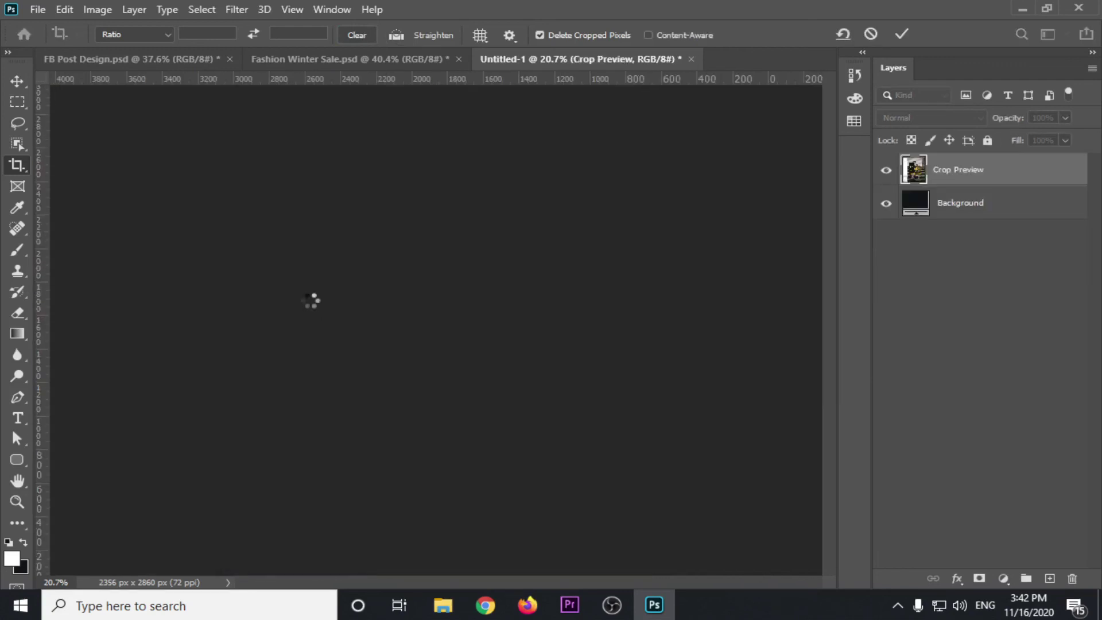
Switch to the Move tool, deselect the Background layer and zoom in on the canvas.
click(16, 81)
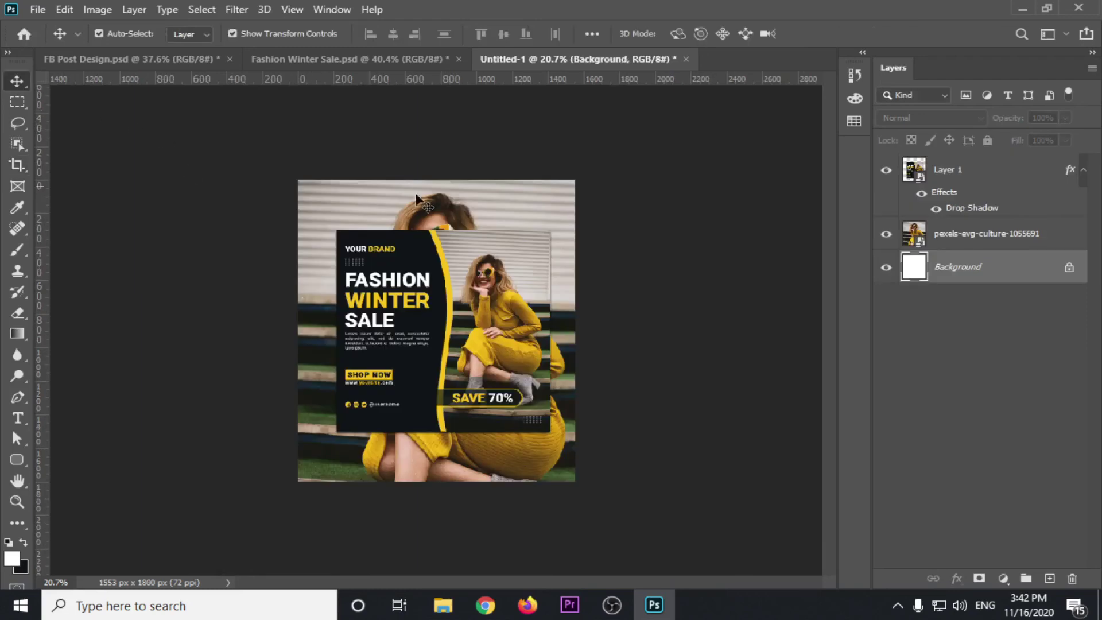
click(634, 276)
scroll(504, 421, up, 1)
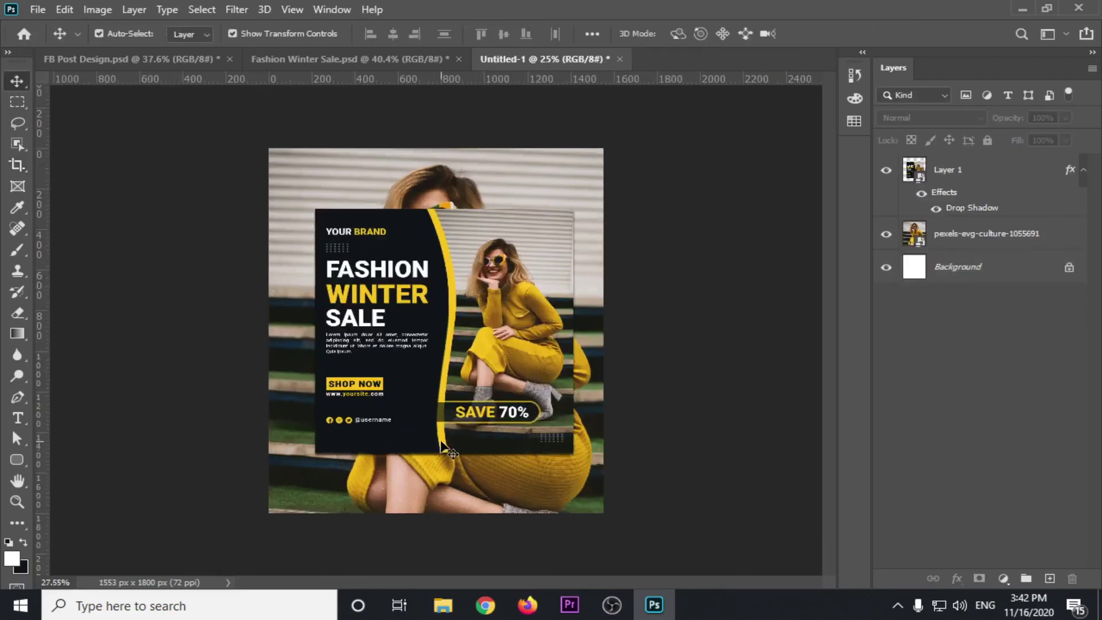
scroll(449, 451, up, 1)
Preview blend modes on Layer 1 and leave the sale post at Normal.
click(980, 173)
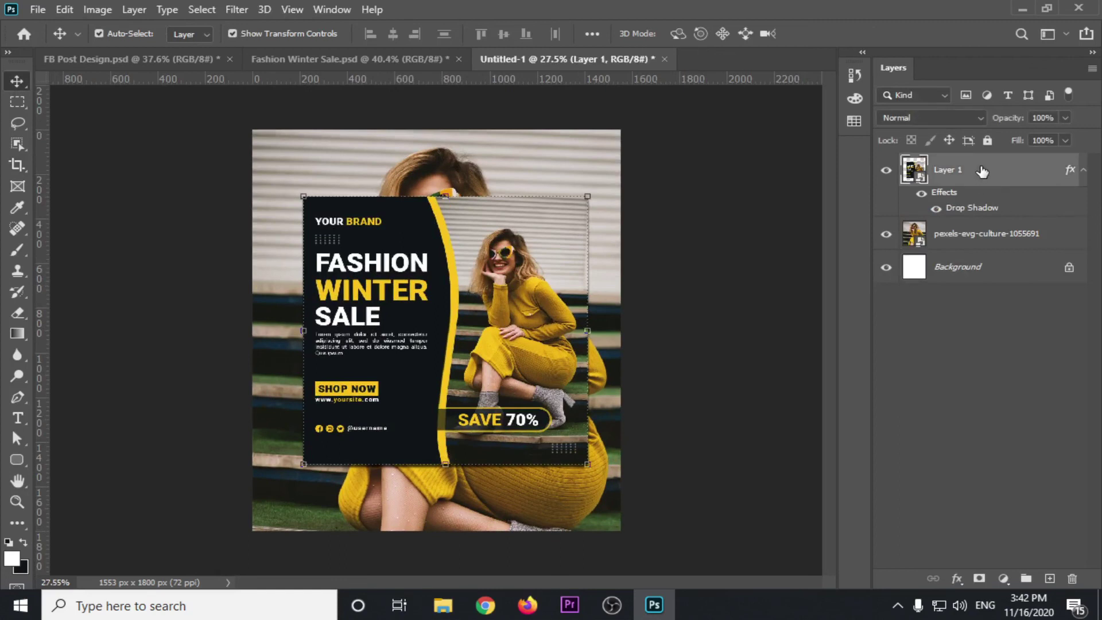
click(968, 120)
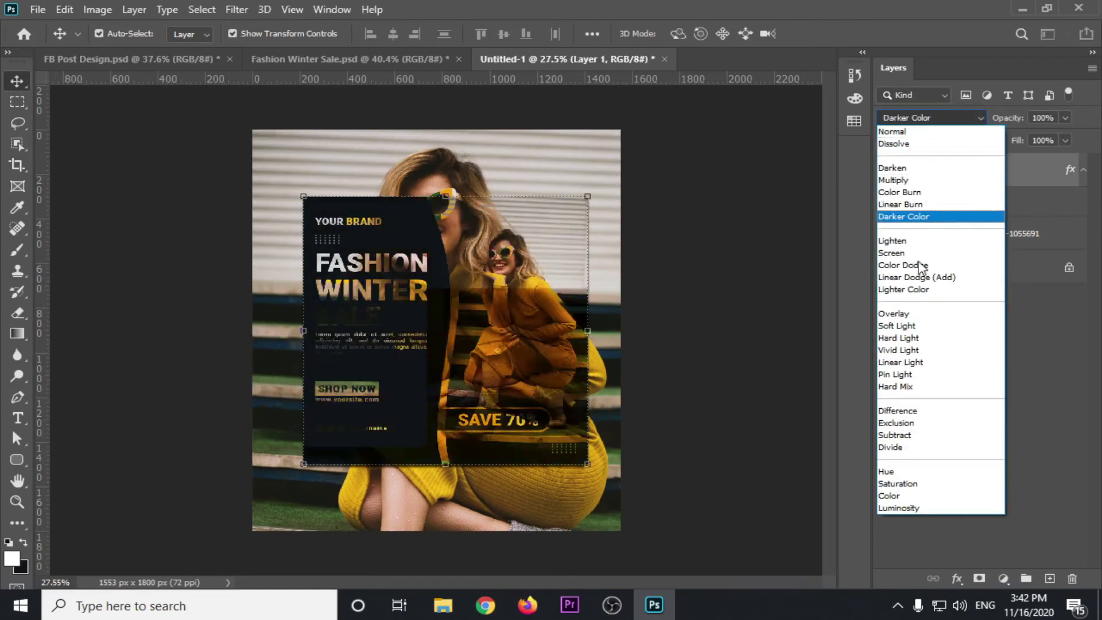
click(893, 132)
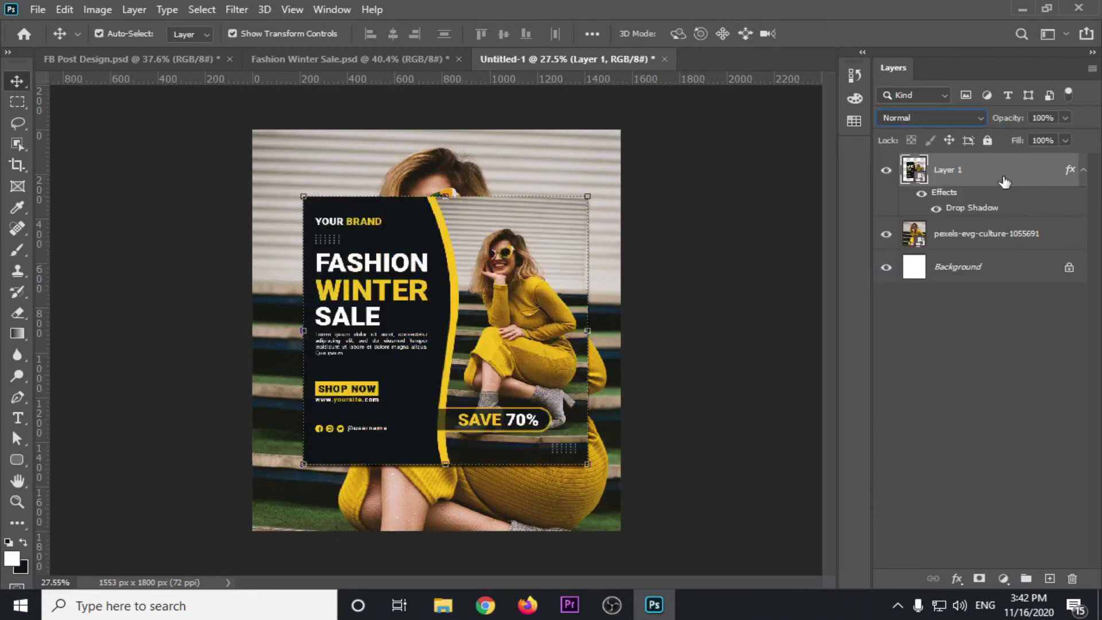
Lower the pexels-evg-culture-1055691 photo layer's opacity to 48%.
click(991, 238)
click(1064, 118)
drag(1068, 136, 998, 141)
click(22, 90)
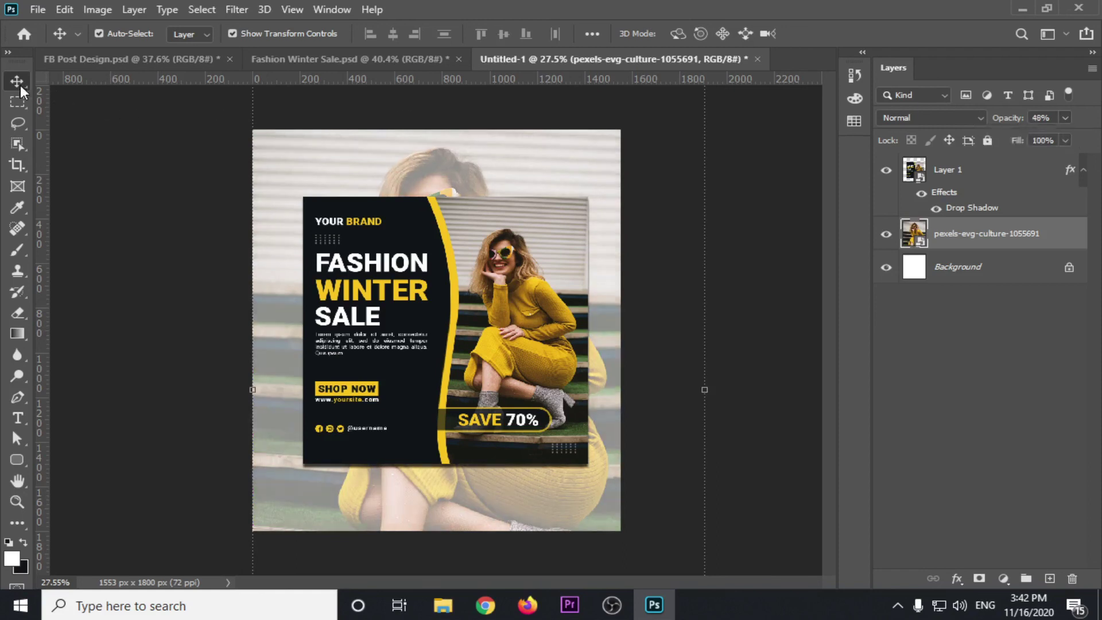
click(124, 198)
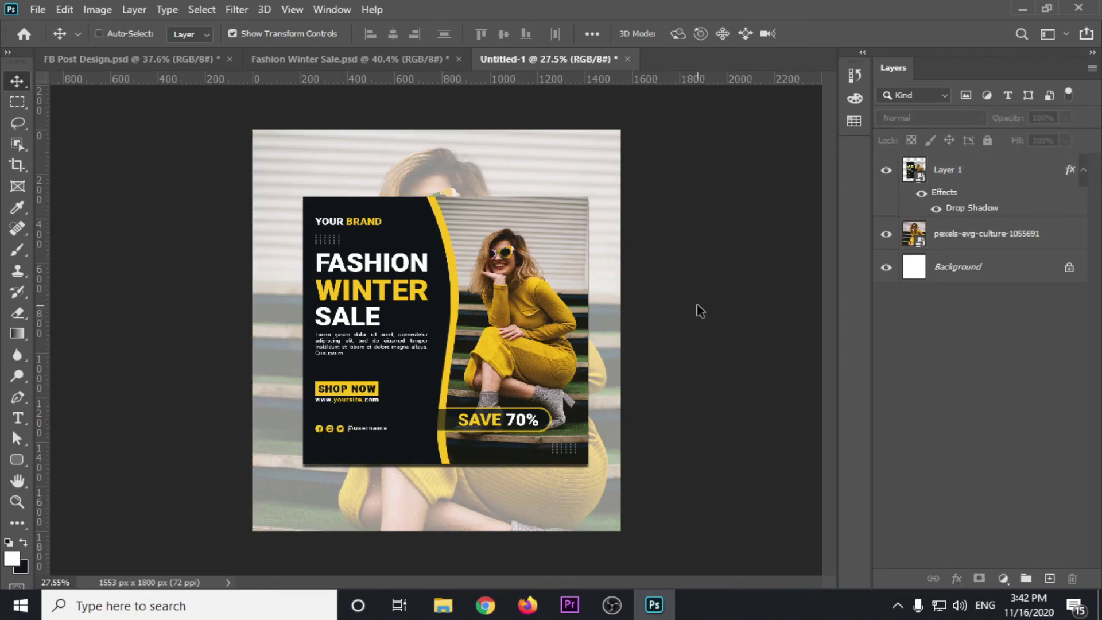
key(ctrl+alt+shift+s)
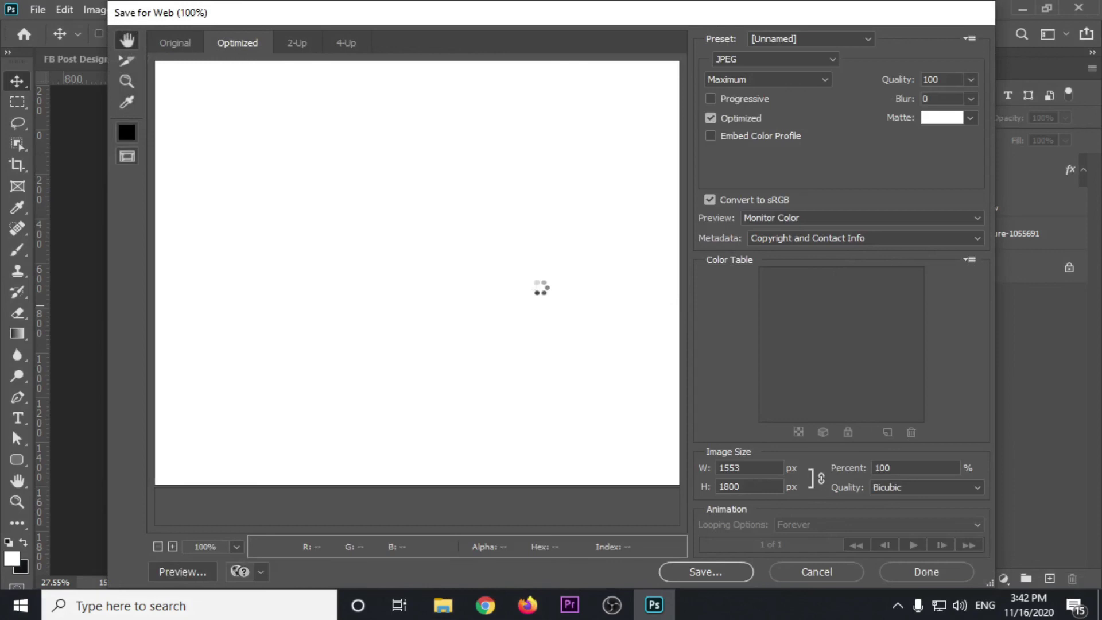
Preview the design at 50% and save it as a maximum-quality JPEG into the Class folder.
key(ctrl+minus)
key(ctrl+minus)
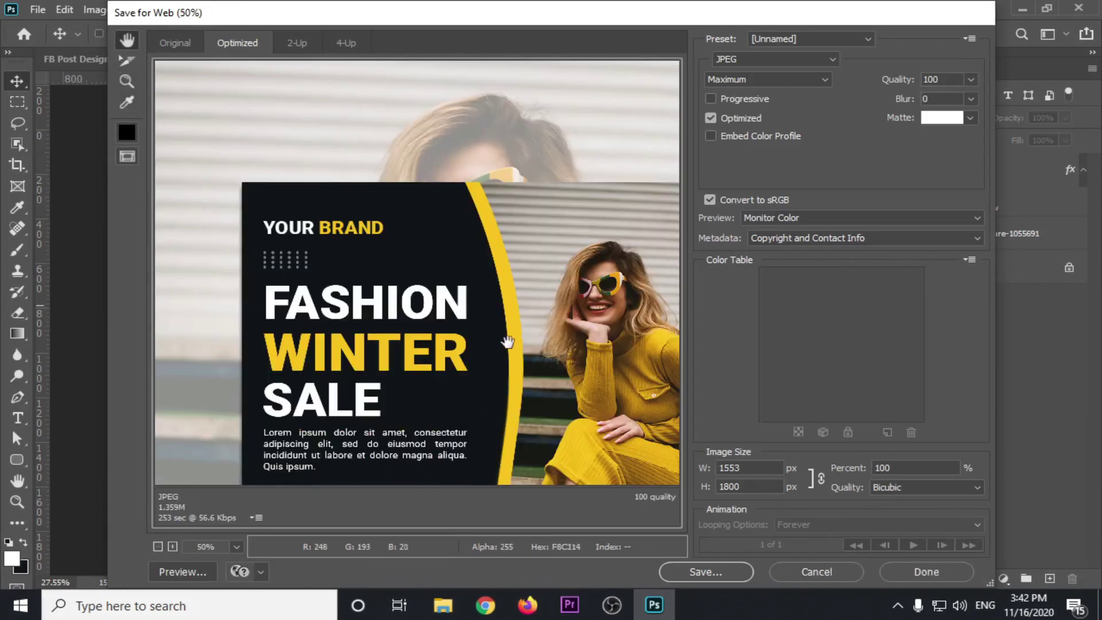
key(ctrl+minus)
drag(491, 377, 465, 263)
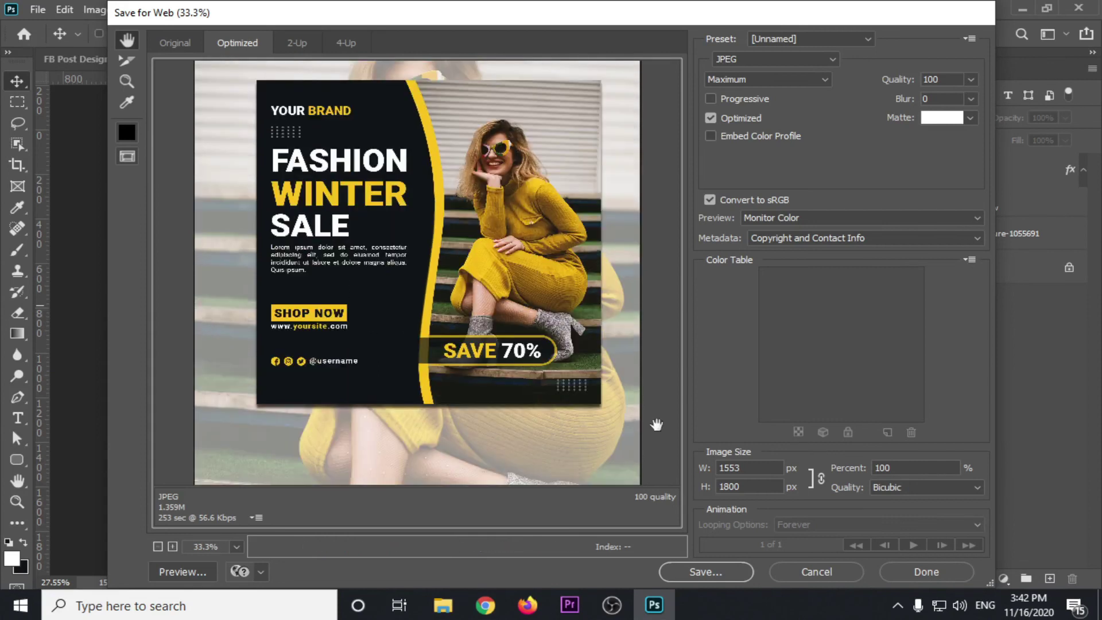
click(703, 571)
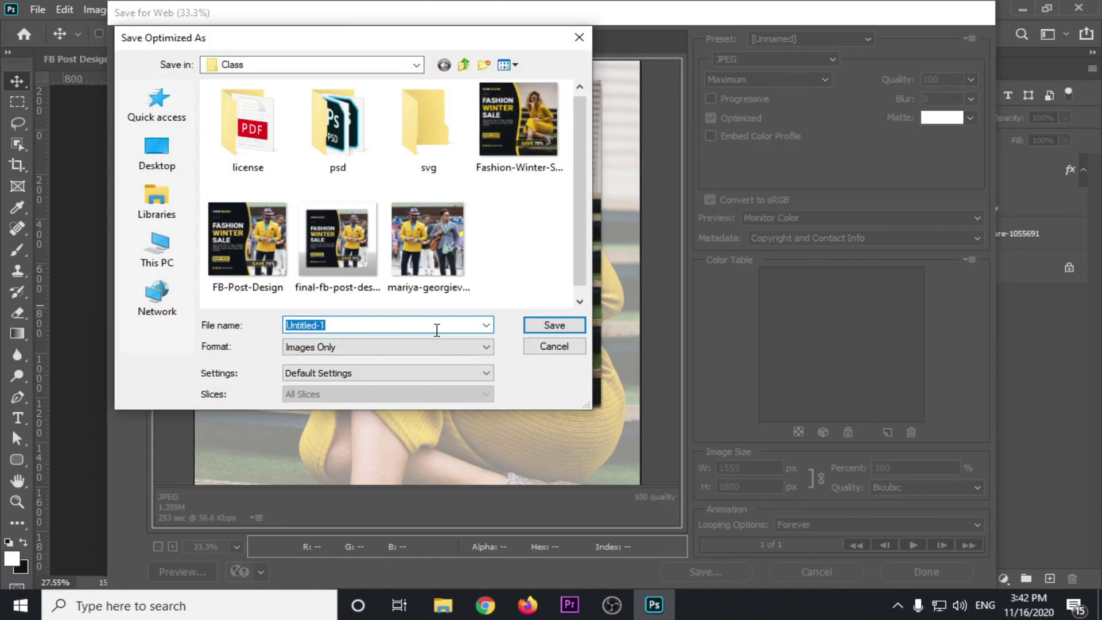
click(536, 326)
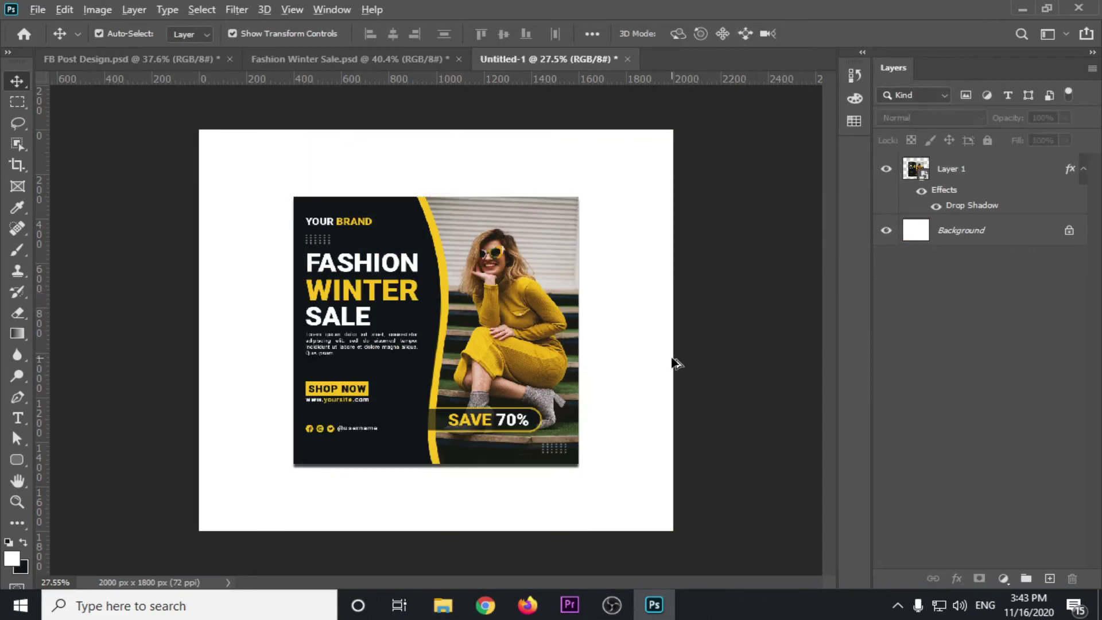
Select the white Background layer and bring up the fill and adjustment layer list.
click(970, 172)
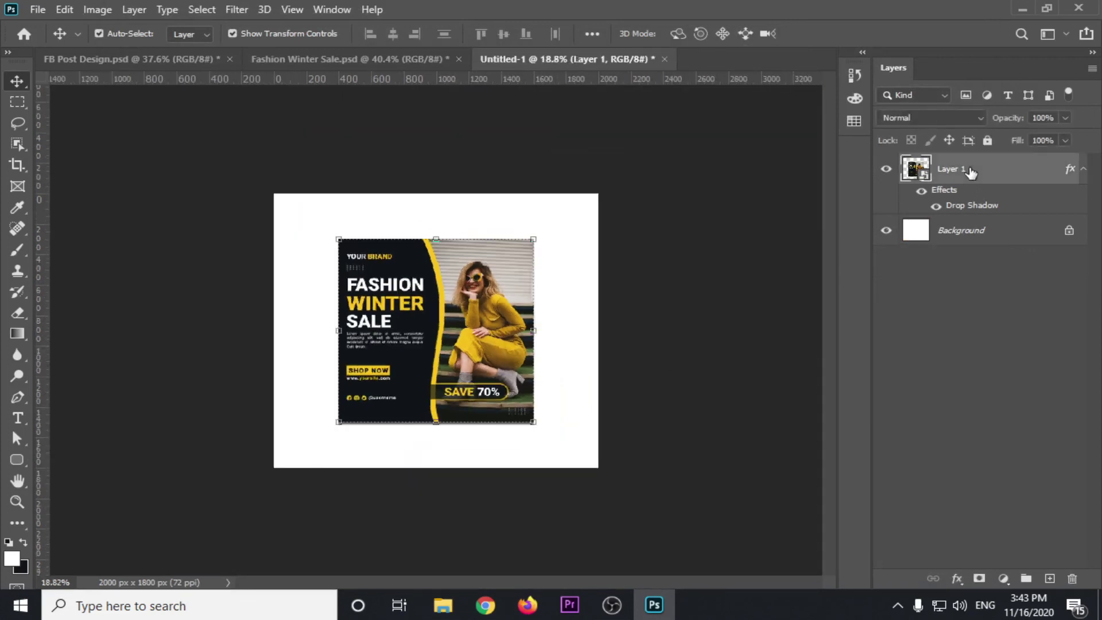
click(761, 264)
scroll(659, 367, up, 1)
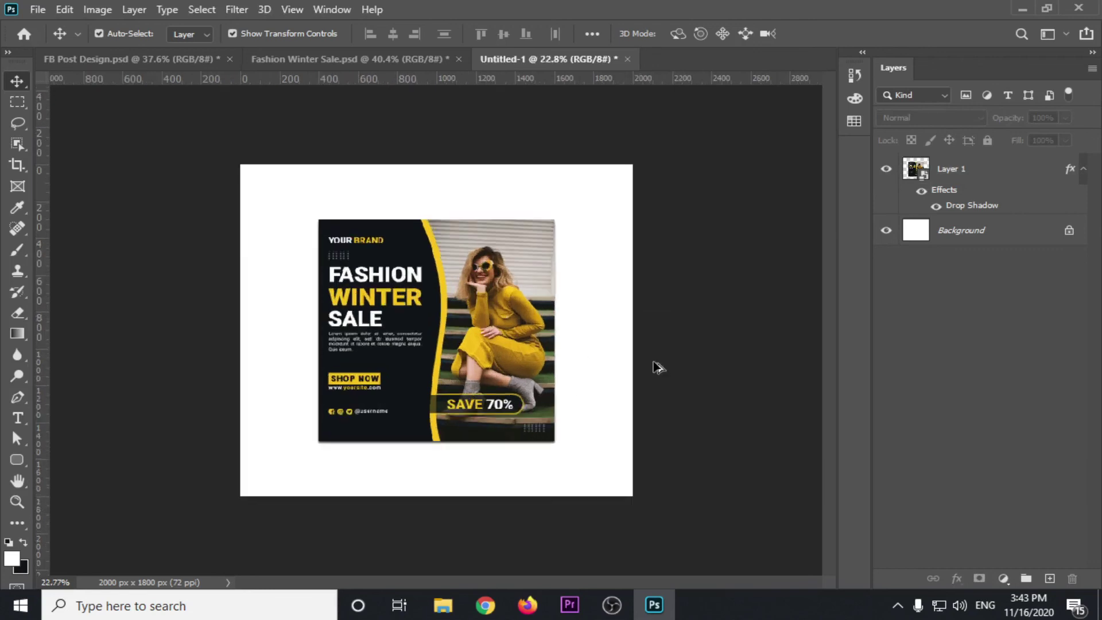
click(967, 231)
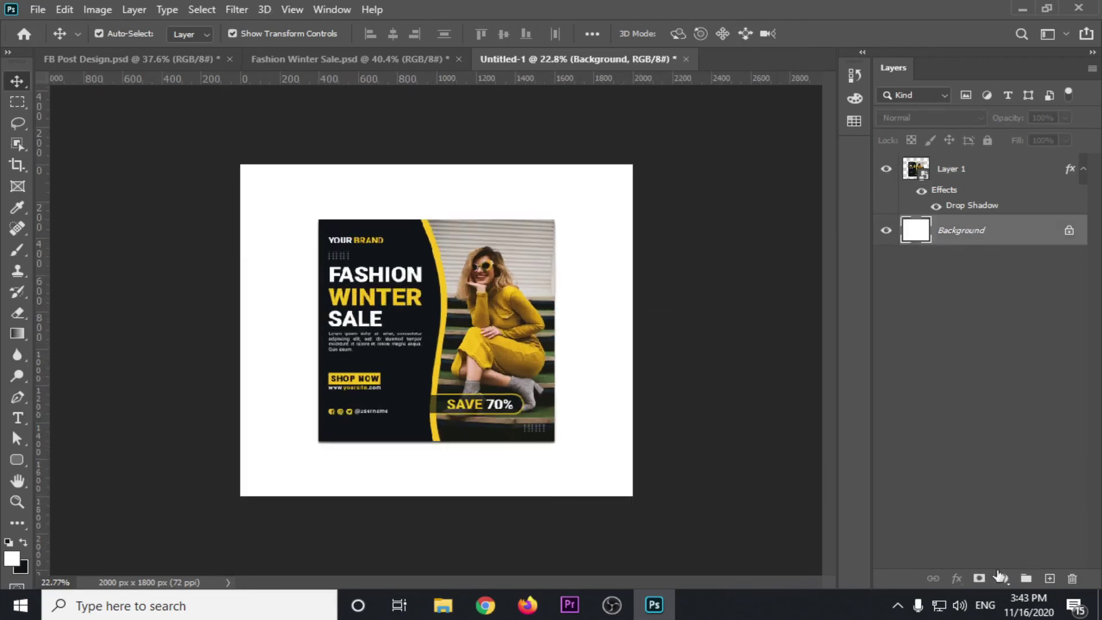
click(1003, 579)
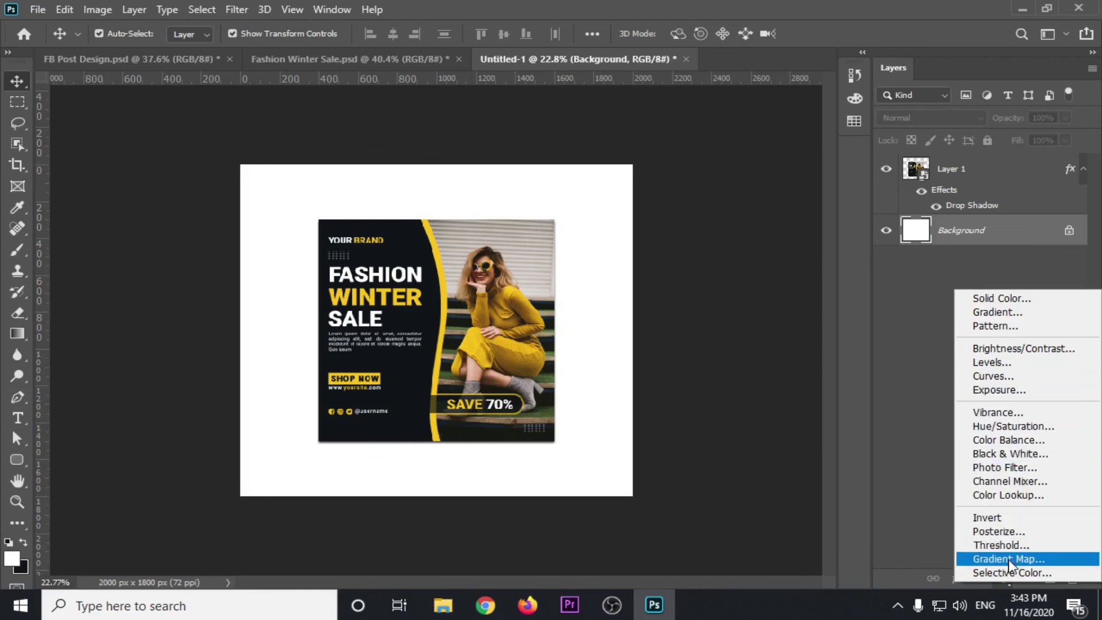
Add a Gradient Fill layer and set its transparent end stop to 100% opacity.
click(983, 311)
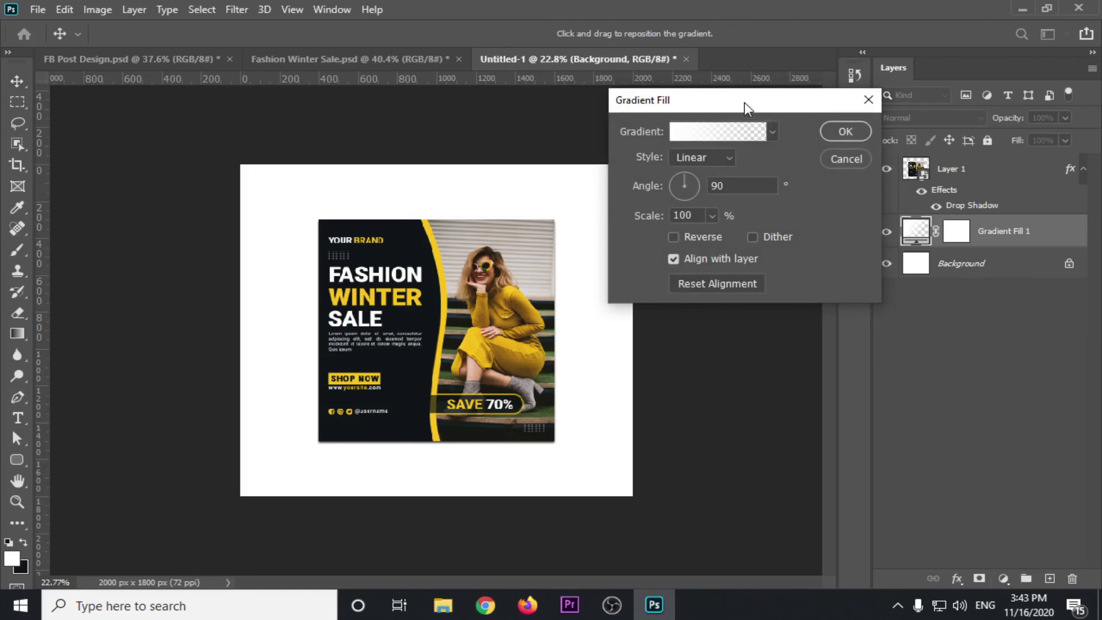
drag(746, 108, 835, 108)
click(826, 137)
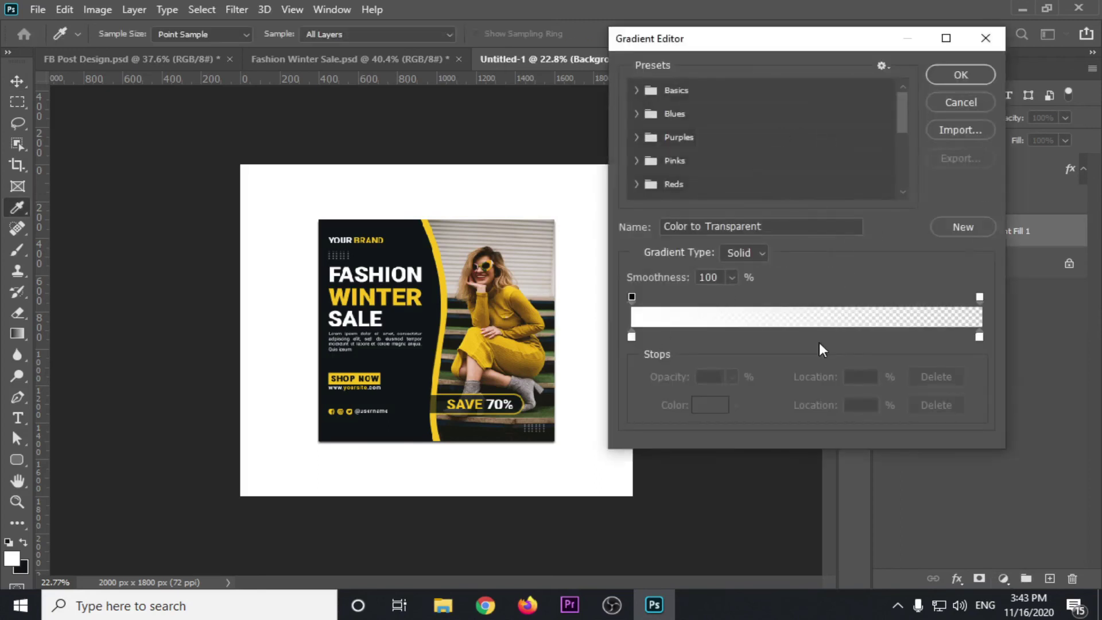
click(979, 298)
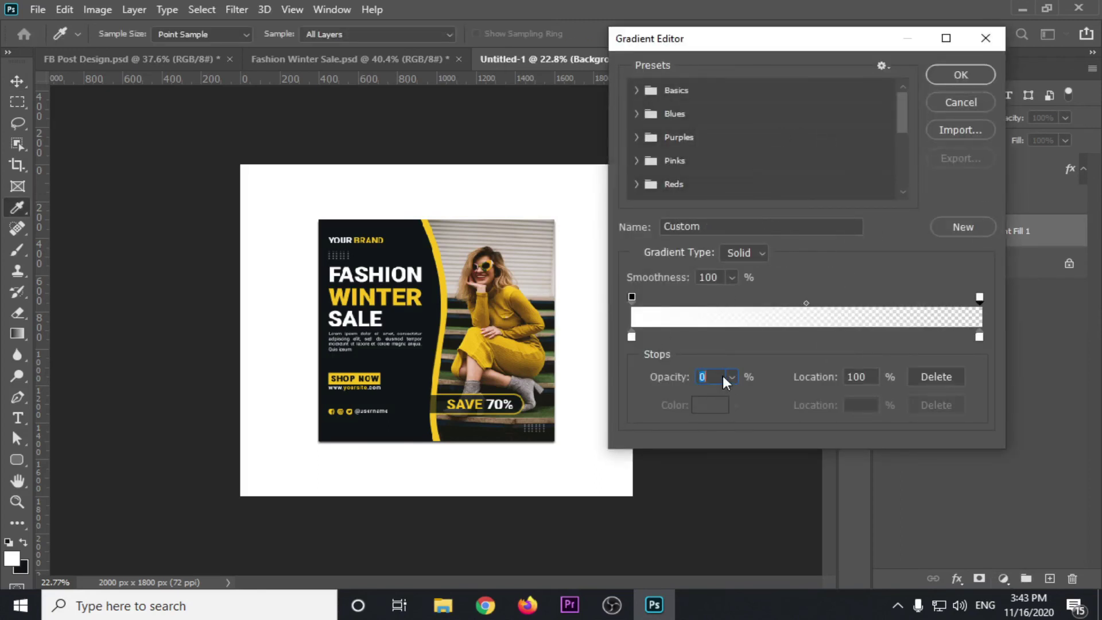
text(00)
key(Return)
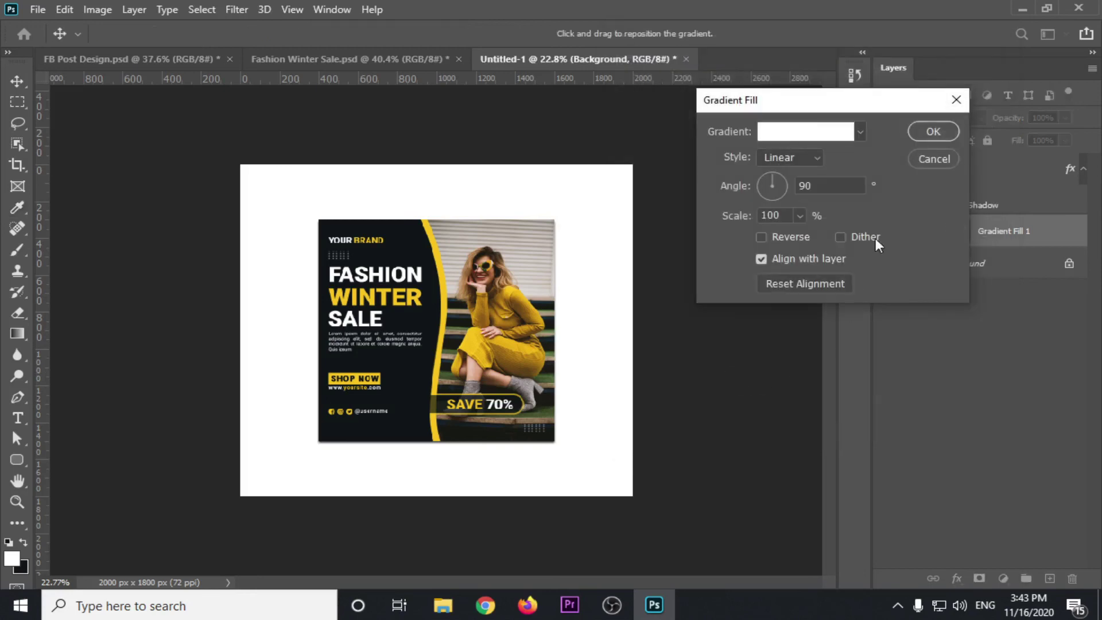
click(827, 138)
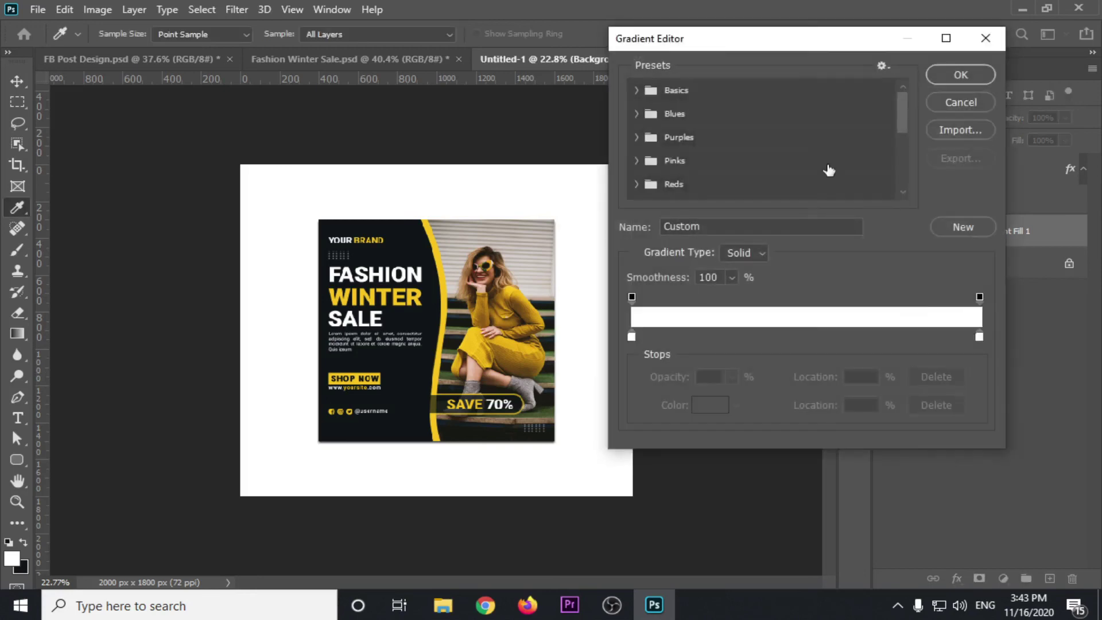
Set the gradient's right colour stop to near-black #141719.
double_click(979, 337)
click(647, 300)
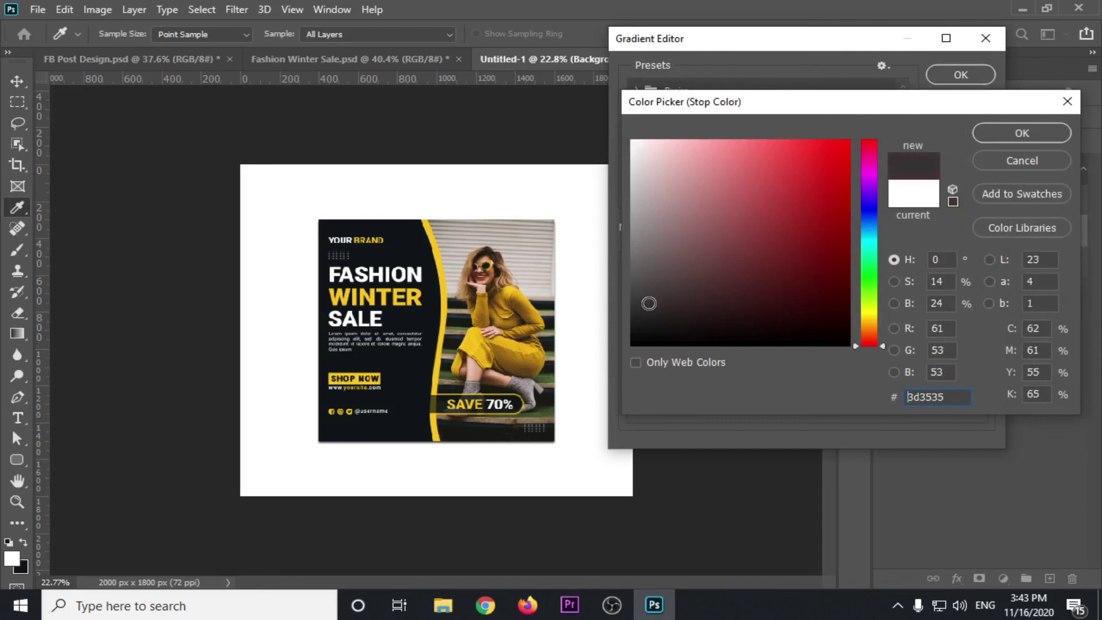
mouse_move(649, 303)
mouse_down()
mouse_move(628, 337)
mouse_move(628, 327)
mouse_up()
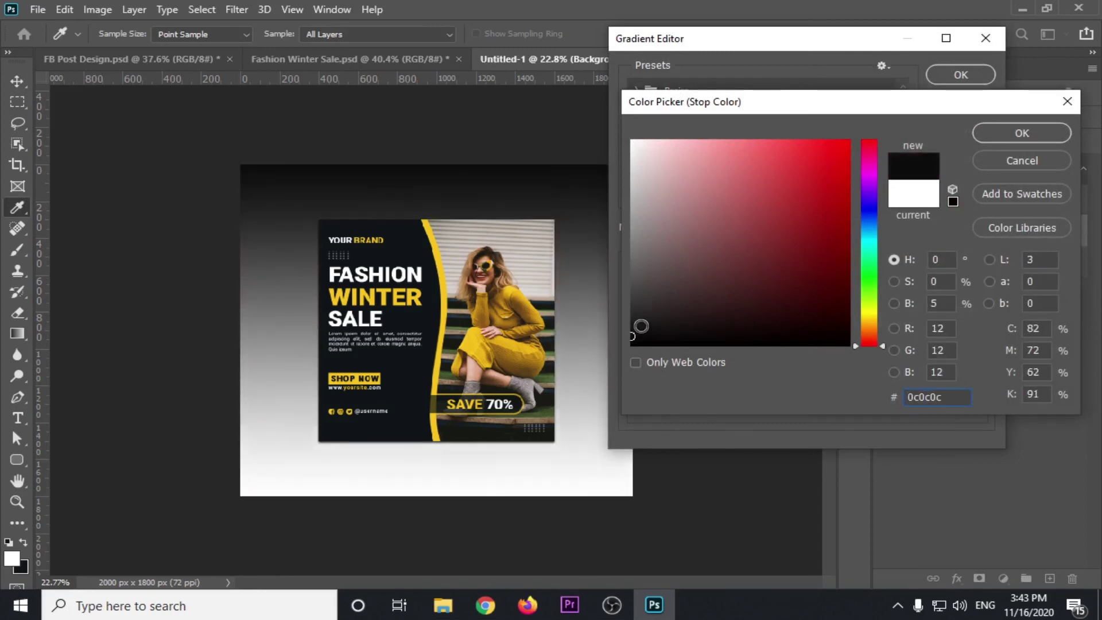
click(422, 389)
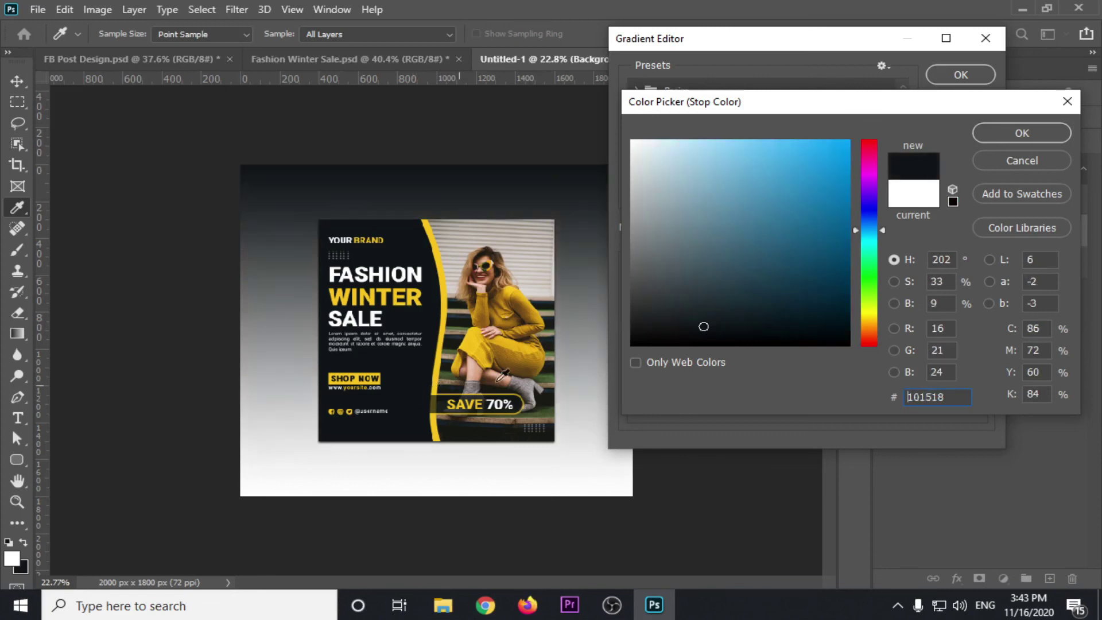
click(671, 326)
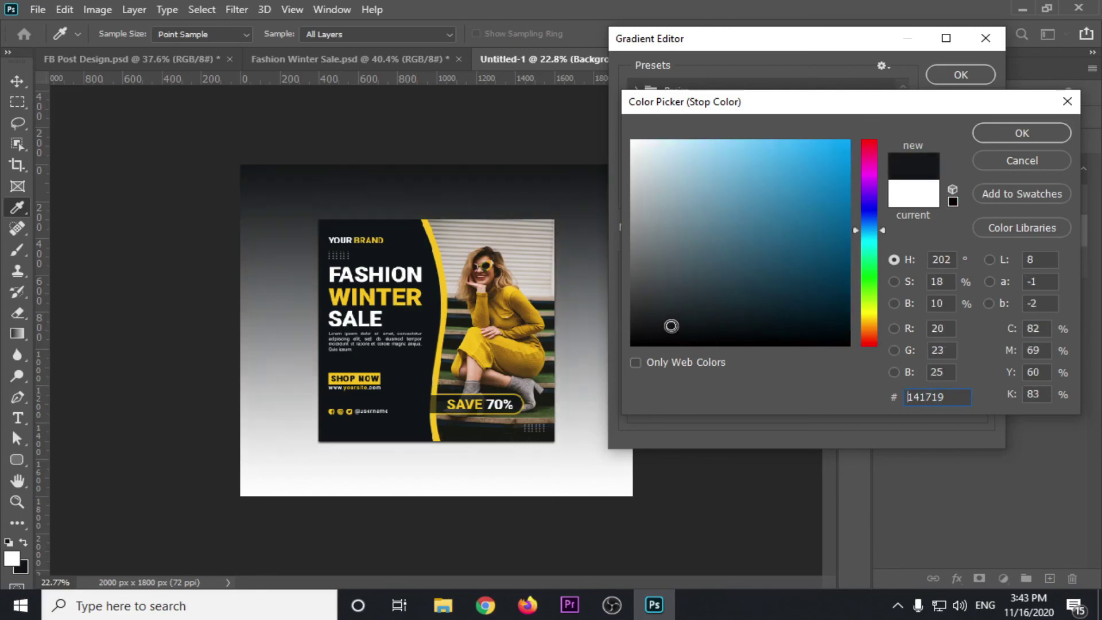
click(1017, 134)
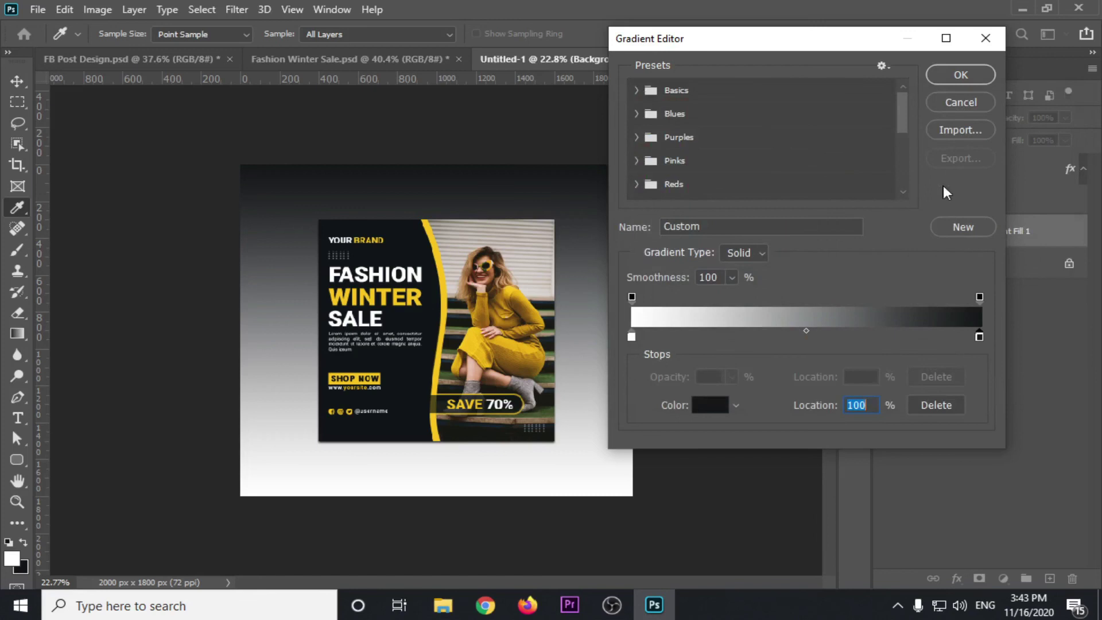
Put the dark stop at the left, the white stop at 23% and the midpoint at 75%.
drag(631, 336, 808, 336)
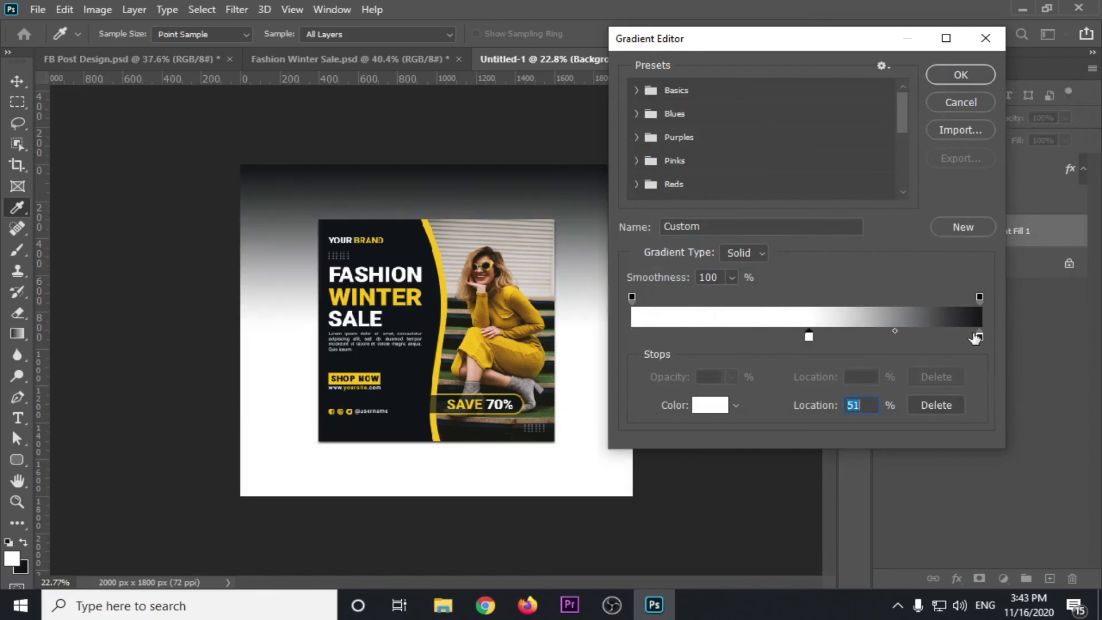
drag(979, 336, 600, 344)
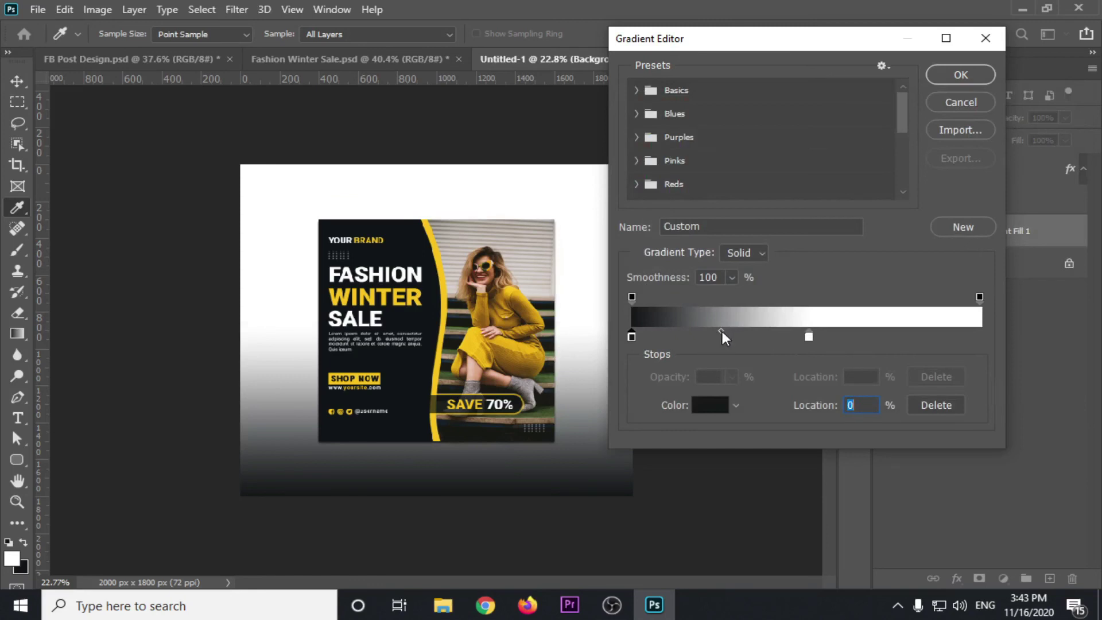
drag(722, 332, 797, 332)
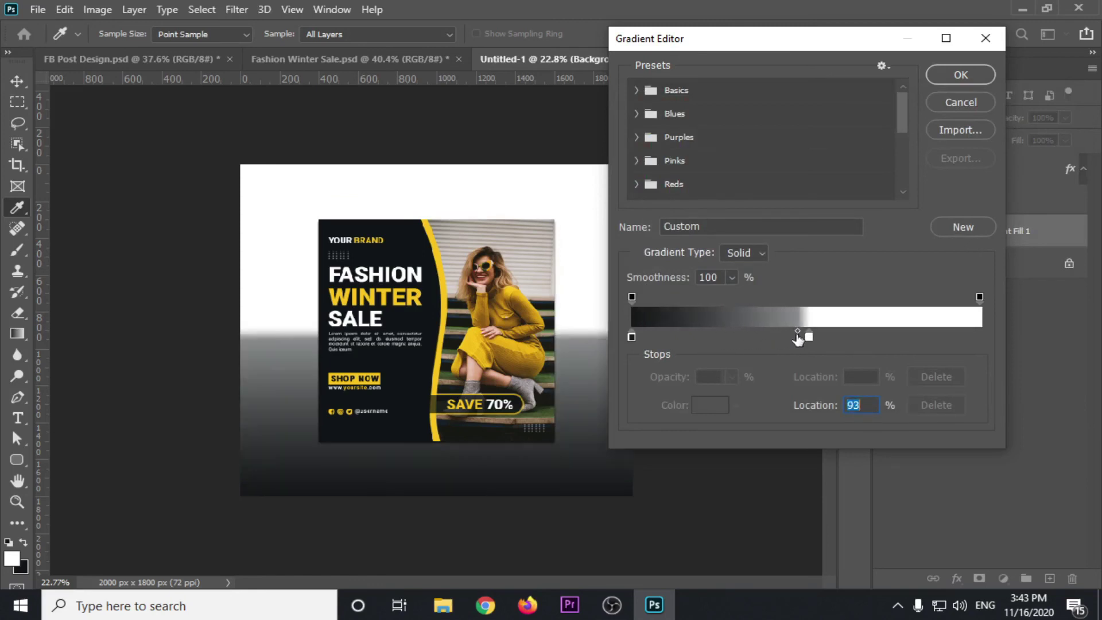
drag(808, 336, 708, 336)
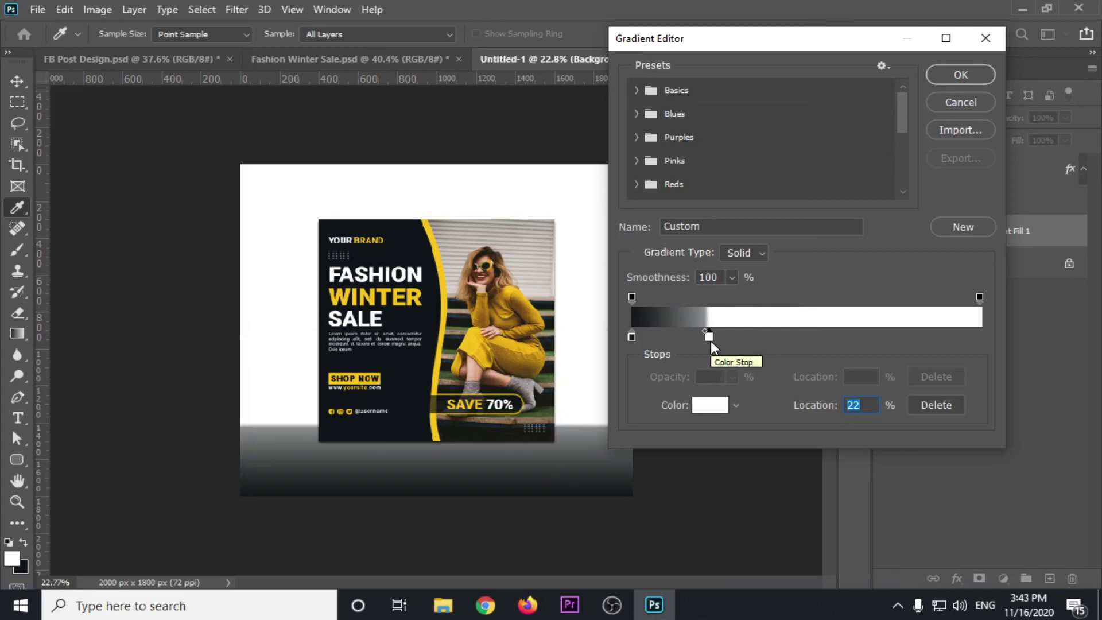
drag(710, 338, 699, 336)
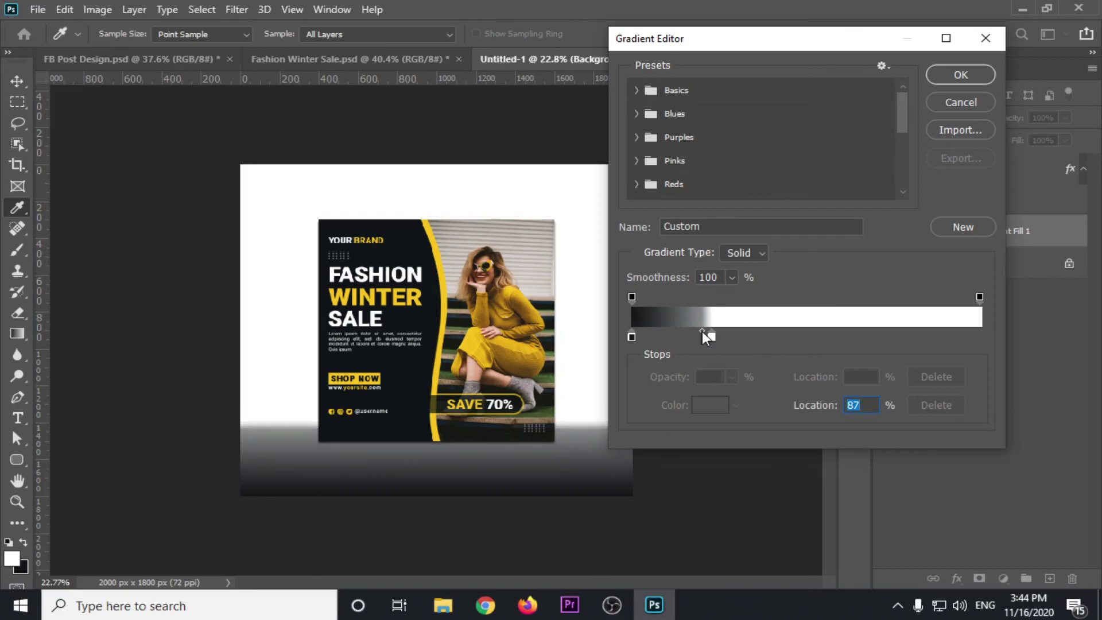
mouse_move(697, 336)
mouse_down()
mouse_move(687, 337)
mouse_move(729, 336)
mouse_up()
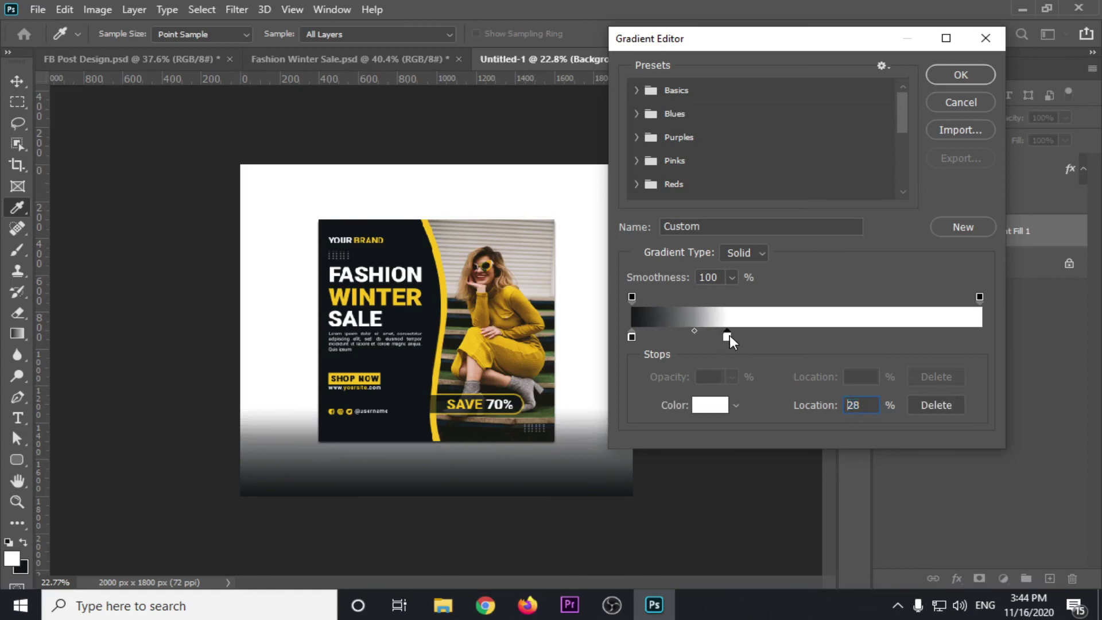
click(695, 333)
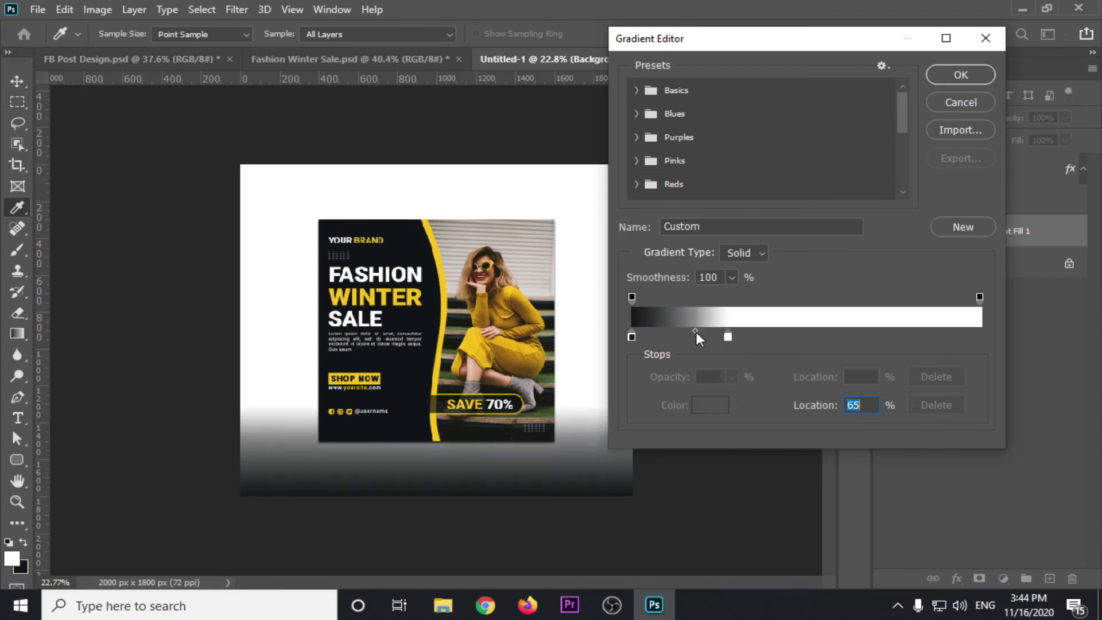
drag(696, 333, 711, 336)
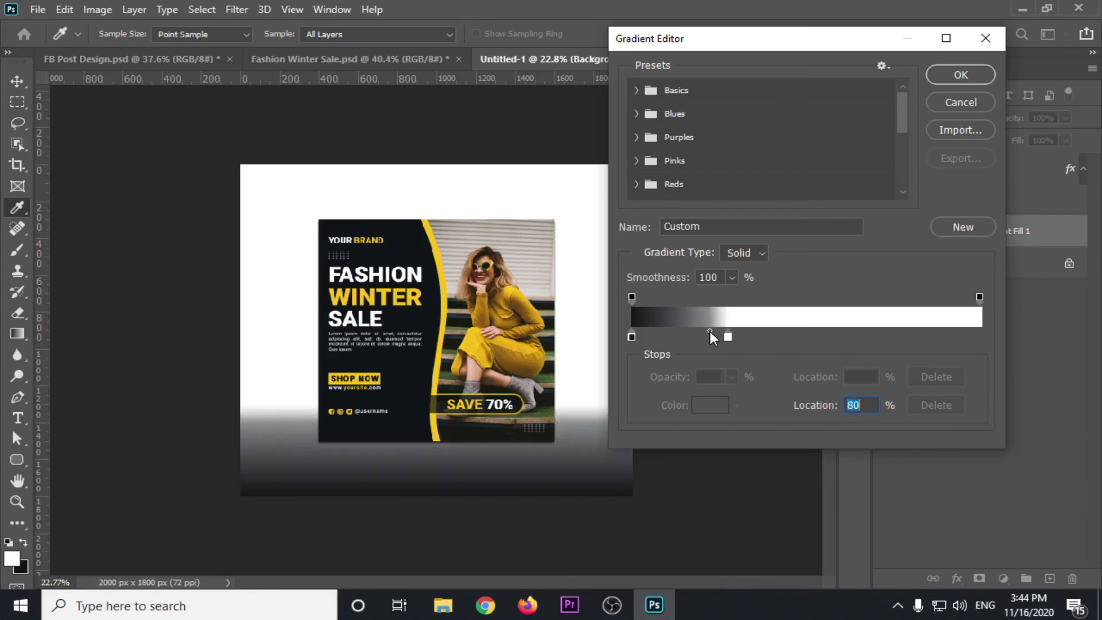
Lighten the dark stop to grey #928c8c and apply the 90° linear gradient fill.
click(631, 337)
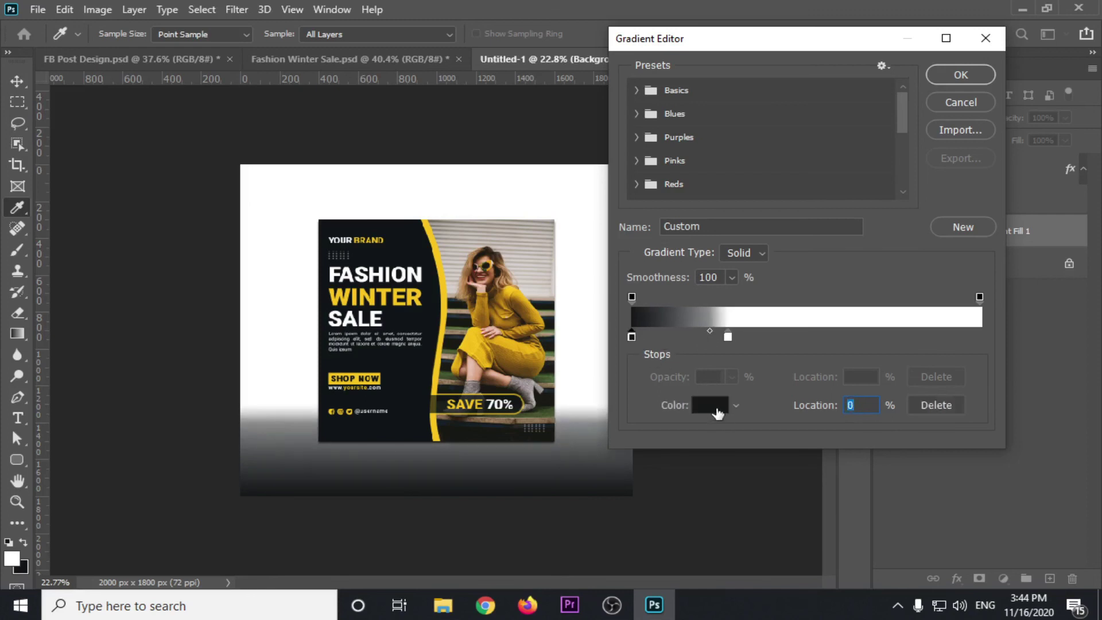
click(717, 412)
mouse_move(664, 315)
mouse_down()
mouse_move(643, 288)
mouse_move(633, 194)
mouse_up()
click(279, 340)
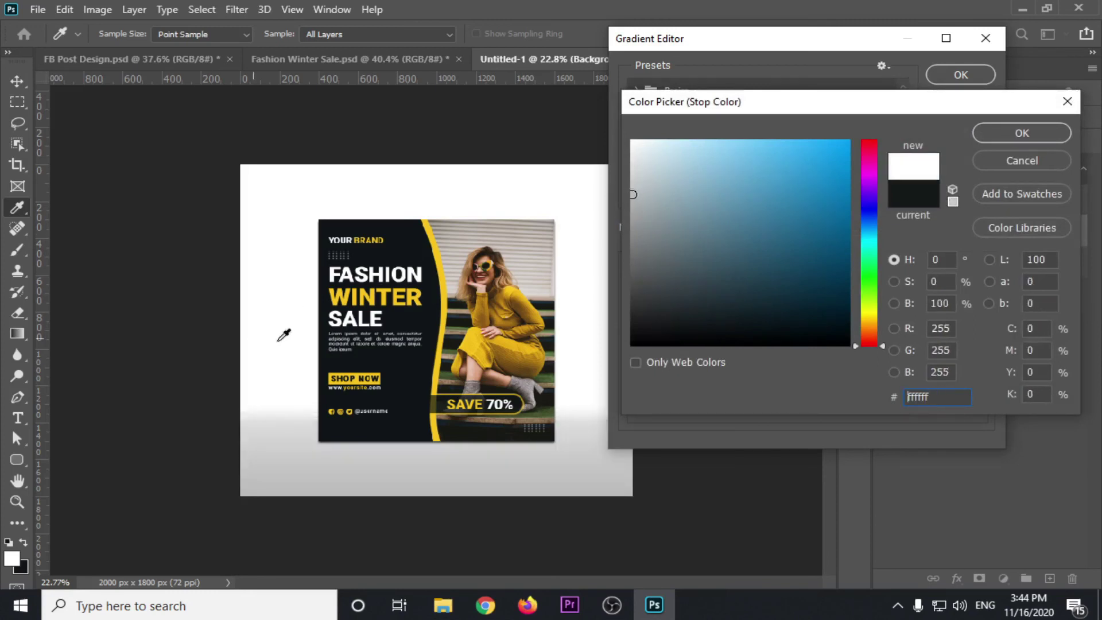
click(632, 190)
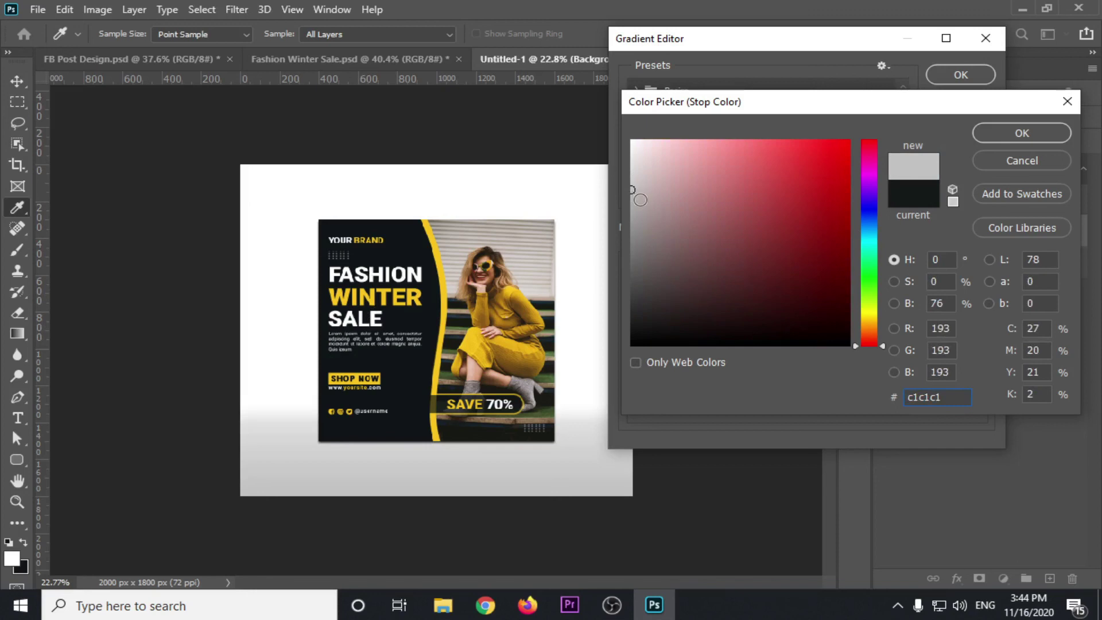
drag(632, 190, 634, 213)
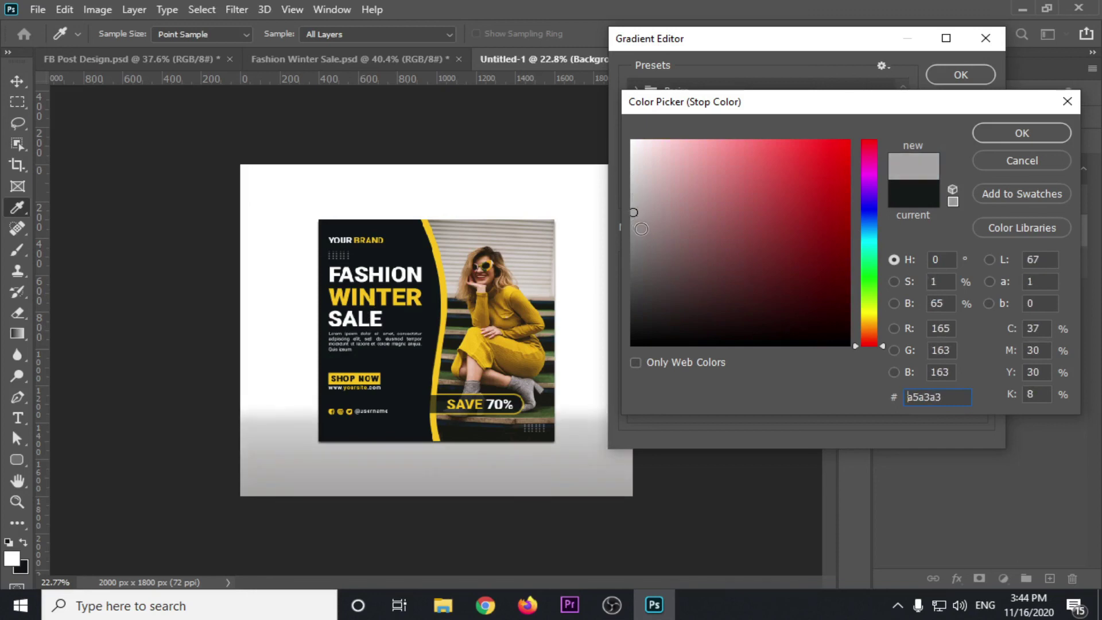
click(639, 228)
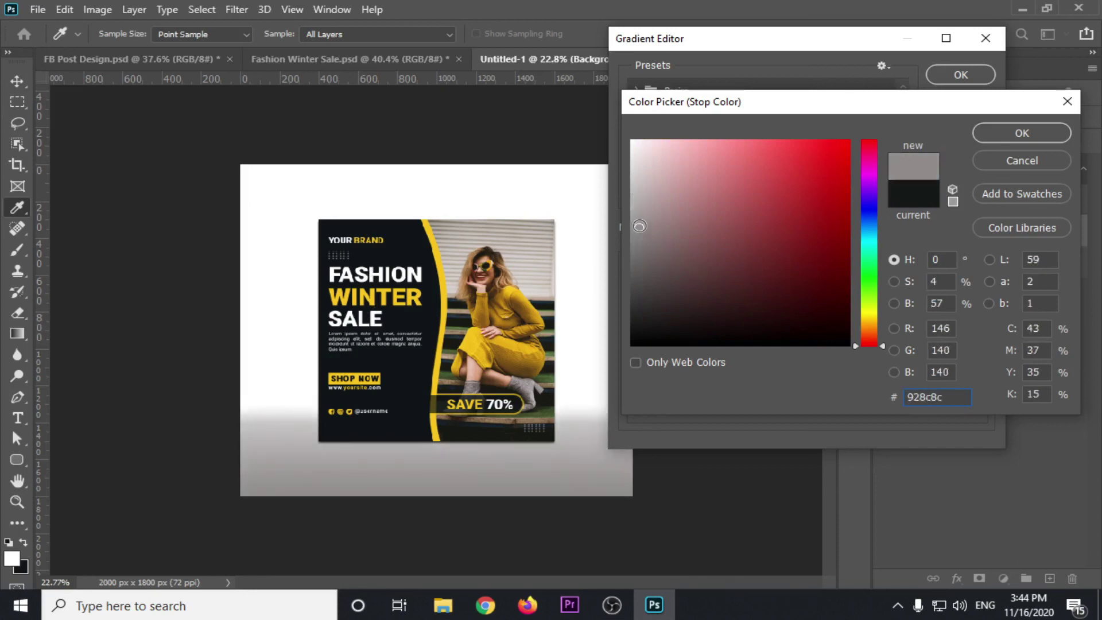
click(1021, 132)
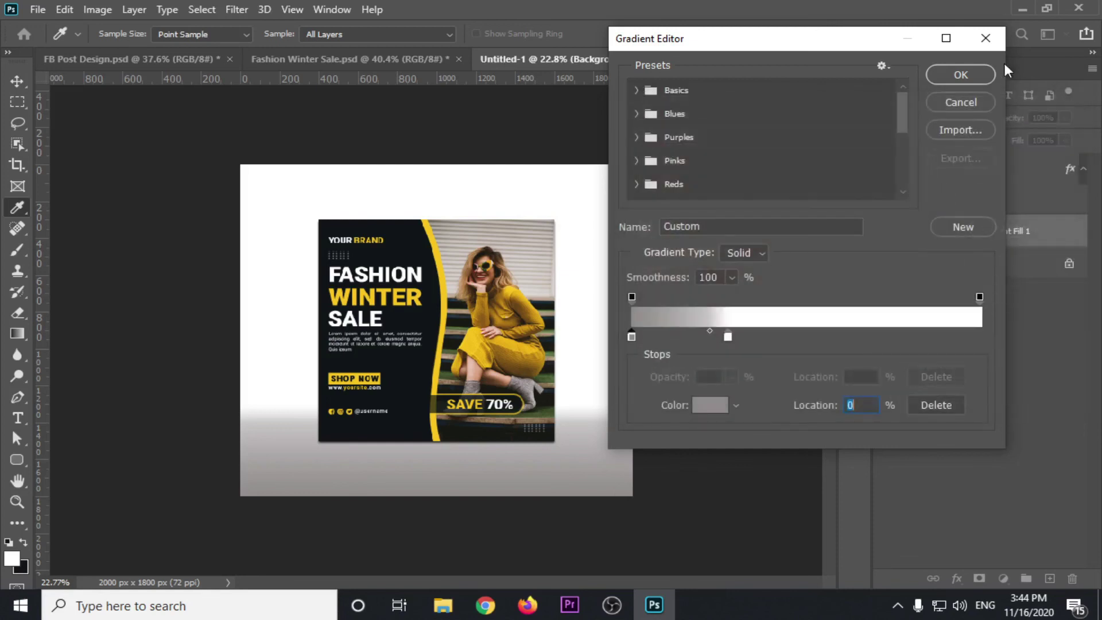
click(955, 74)
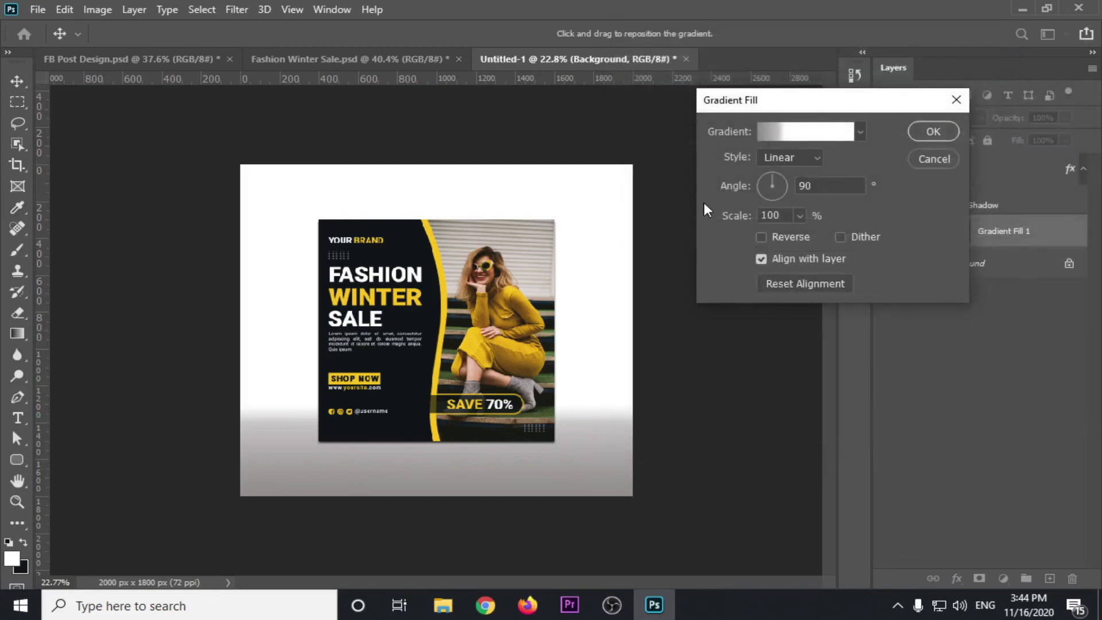
click(932, 132)
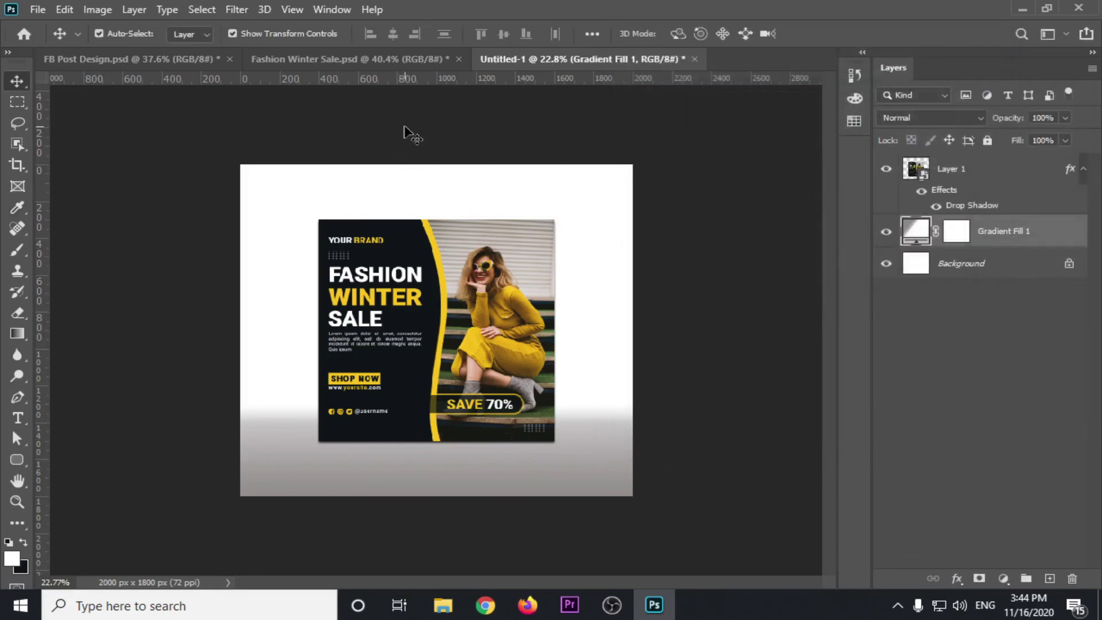
Export the mockup via Save for Web as a maximum-quality JPEG named Untitled-2.
key(ctrl)
key(ctrl+alt+shift+s)
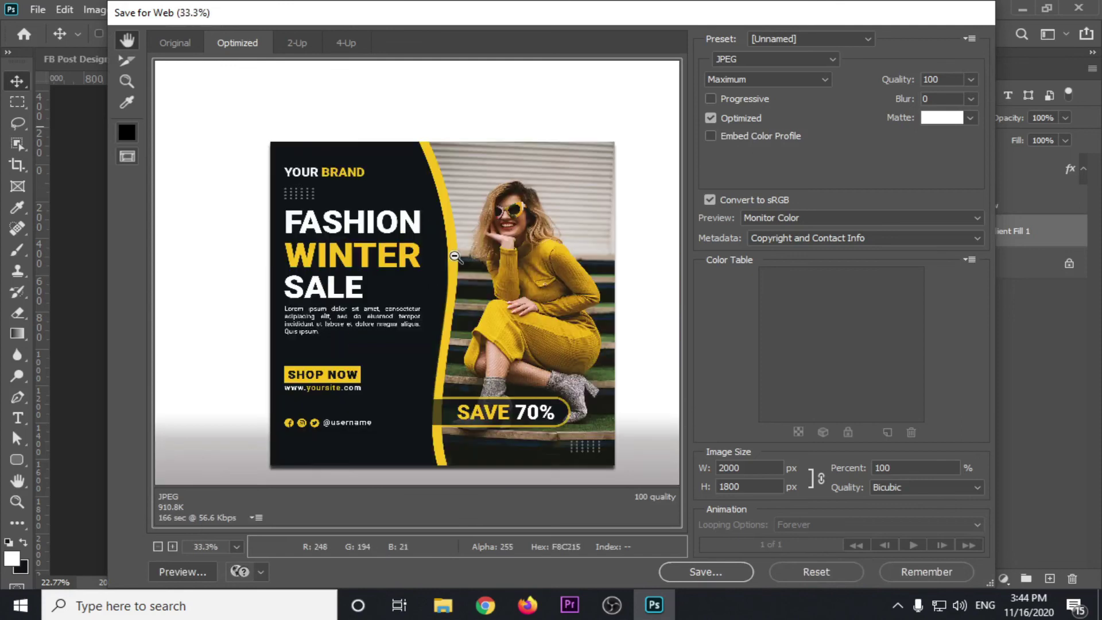
ctrl+alt+click(455, 256)
click(706, 572)
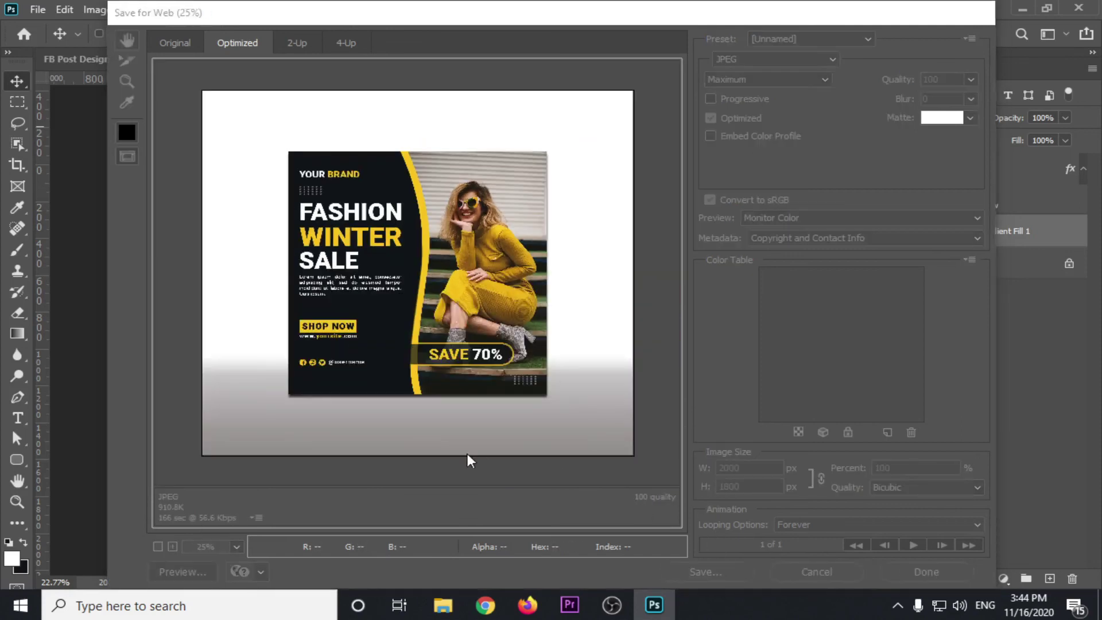
click(376, 328)
key(BackSpace)
text(2)
key(Return)
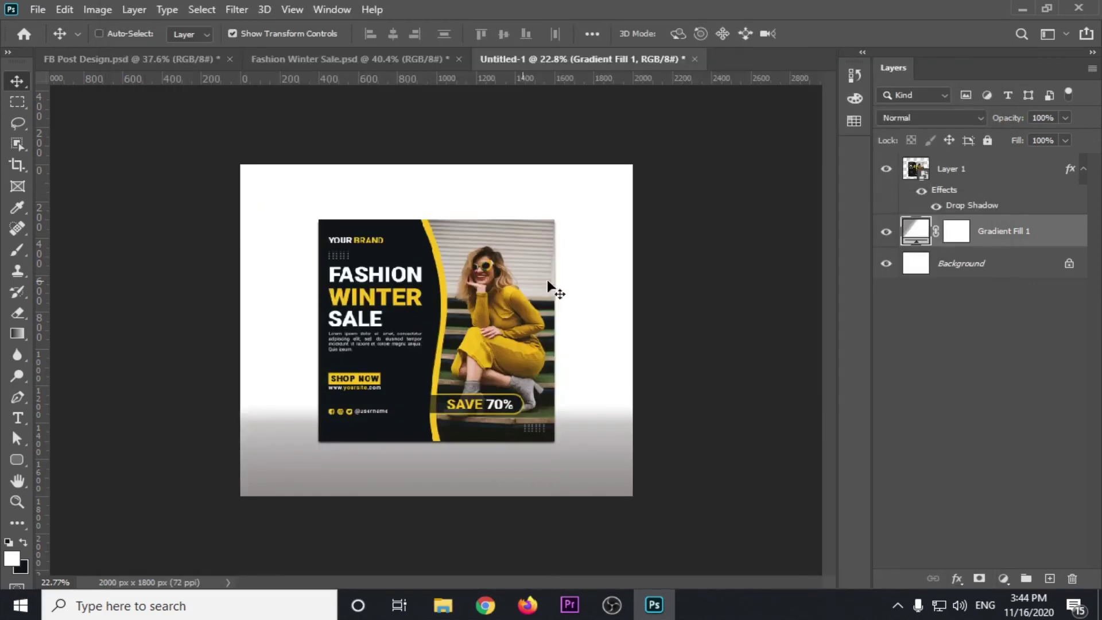
Minimize Photoshop and the browser, then open Fashion-Winter-Sale.jpg in Windows Photos.
click(1022, 9)
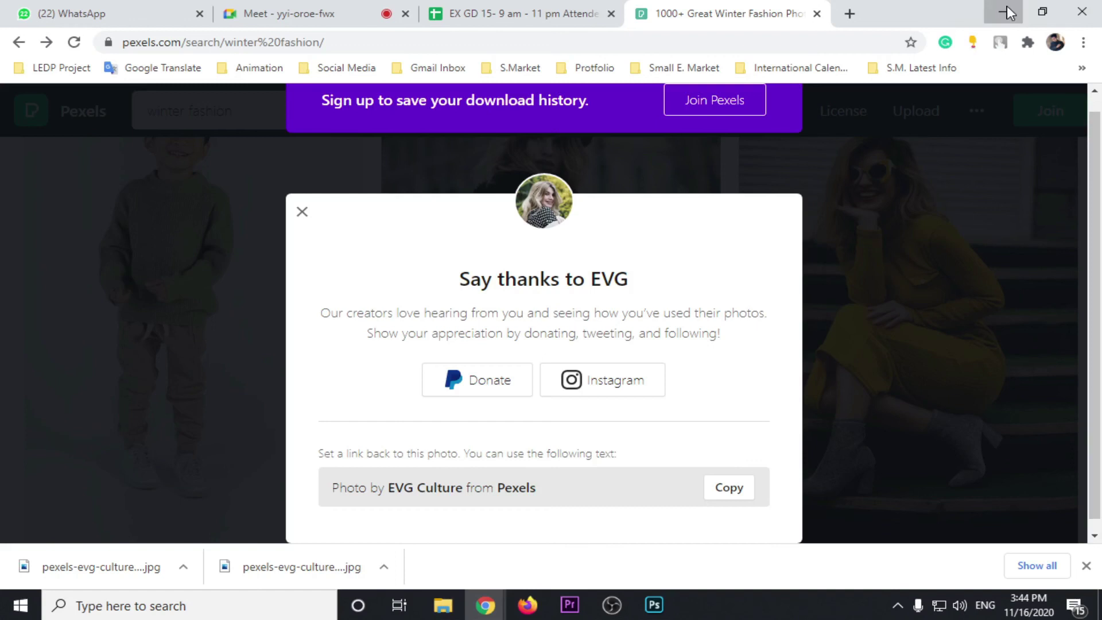
click(1008, 13)
click(607, 139)
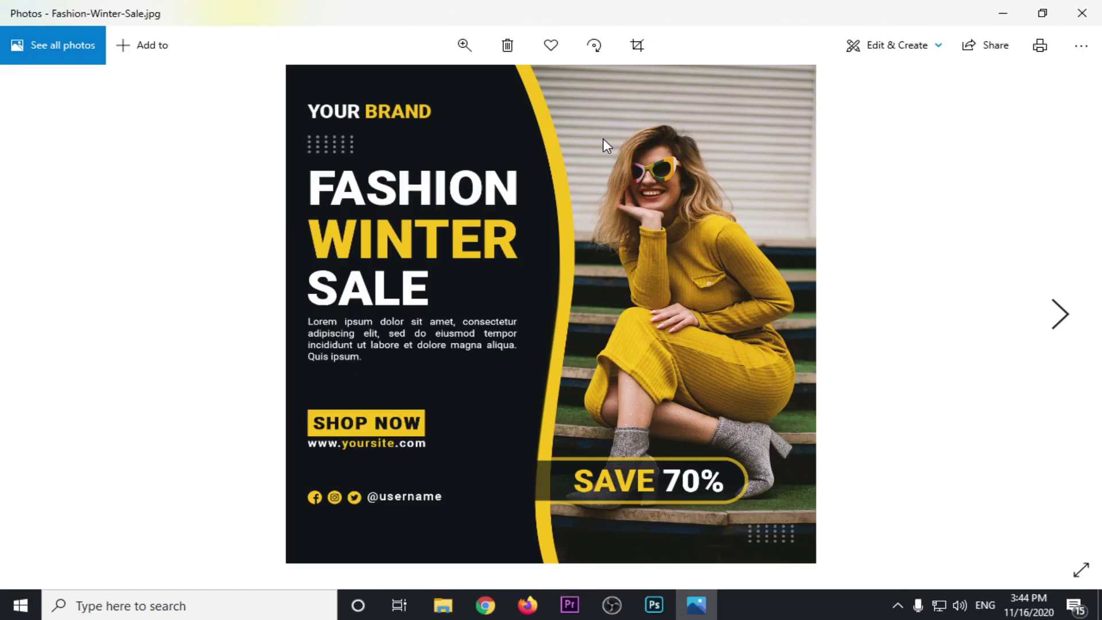
Page through FB-Post-Design and Untitled-1 to the Untitled-2 mockup in Photos.
key(Right)
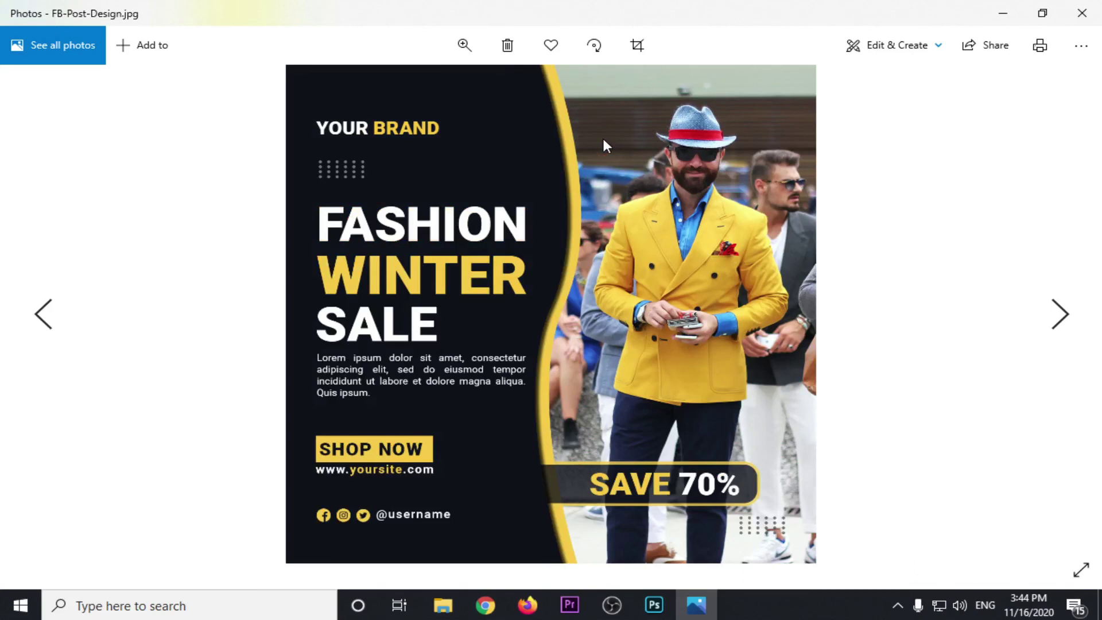
key(Right)
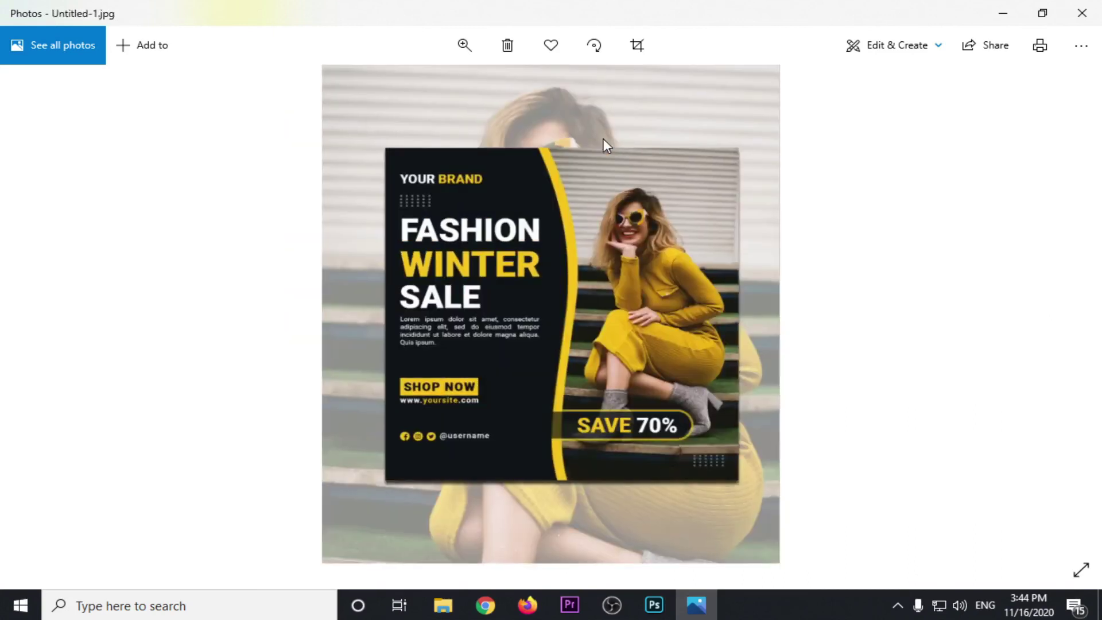
key(Right)
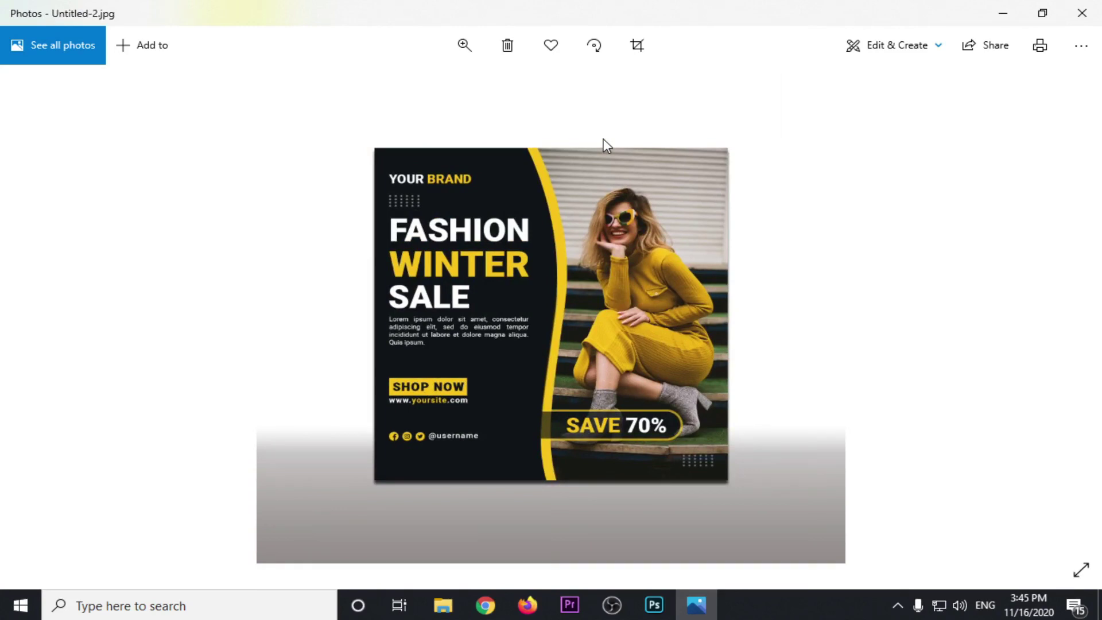
mouse_move(484, 605)
click(435, 551)
Stop presenting in the Google Meet tab and stop the OBS screen recording.
click(344, 13)
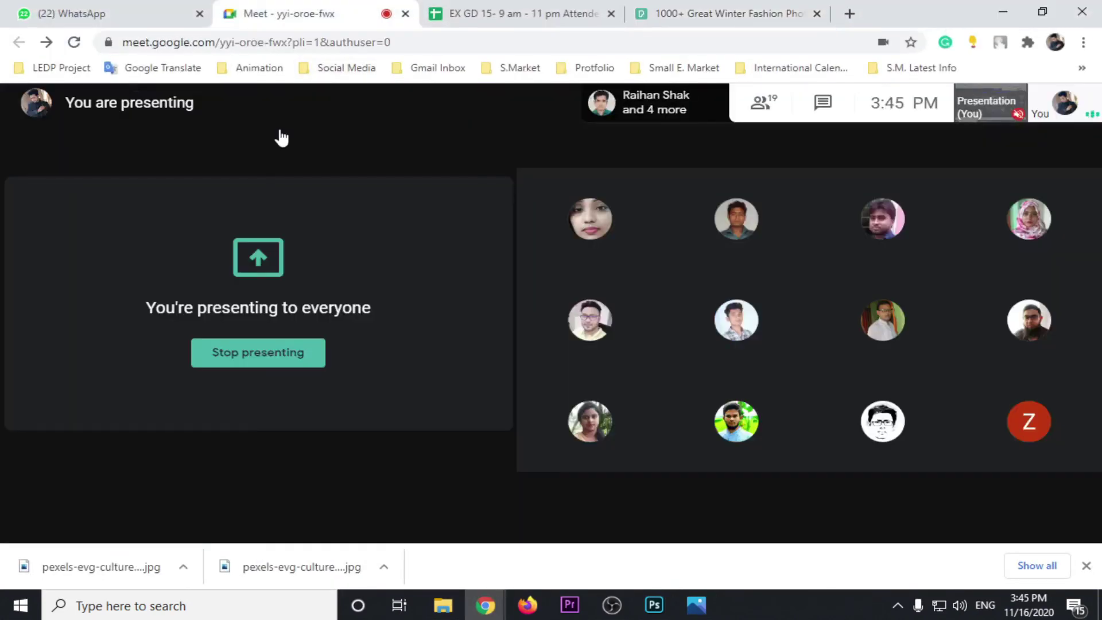
click(271, 351)
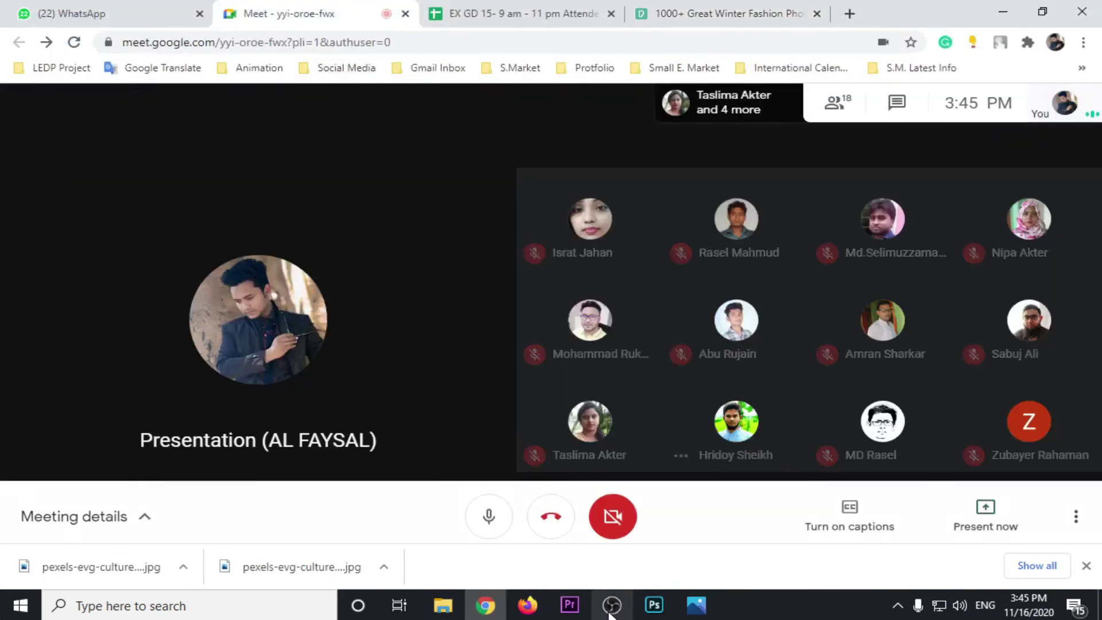
click(609, 609)
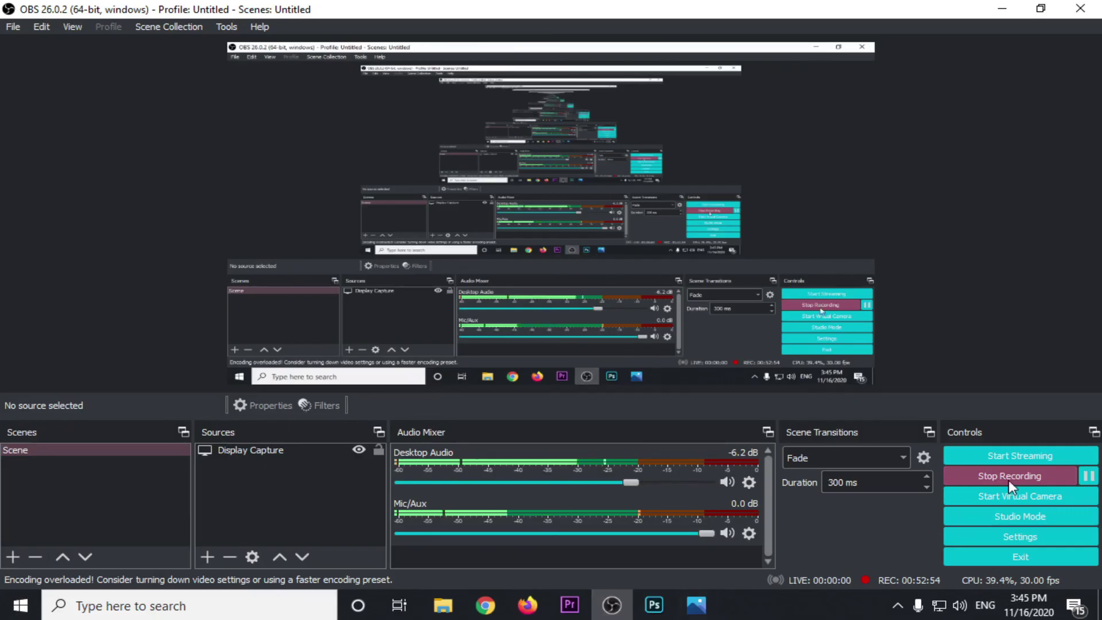
click(1008, 480)
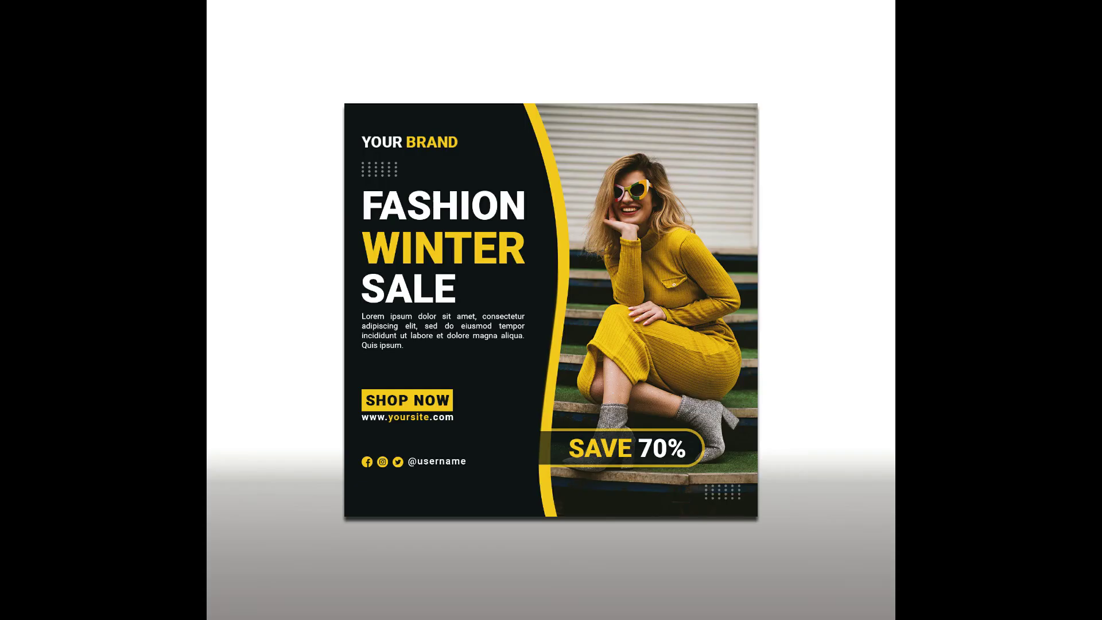